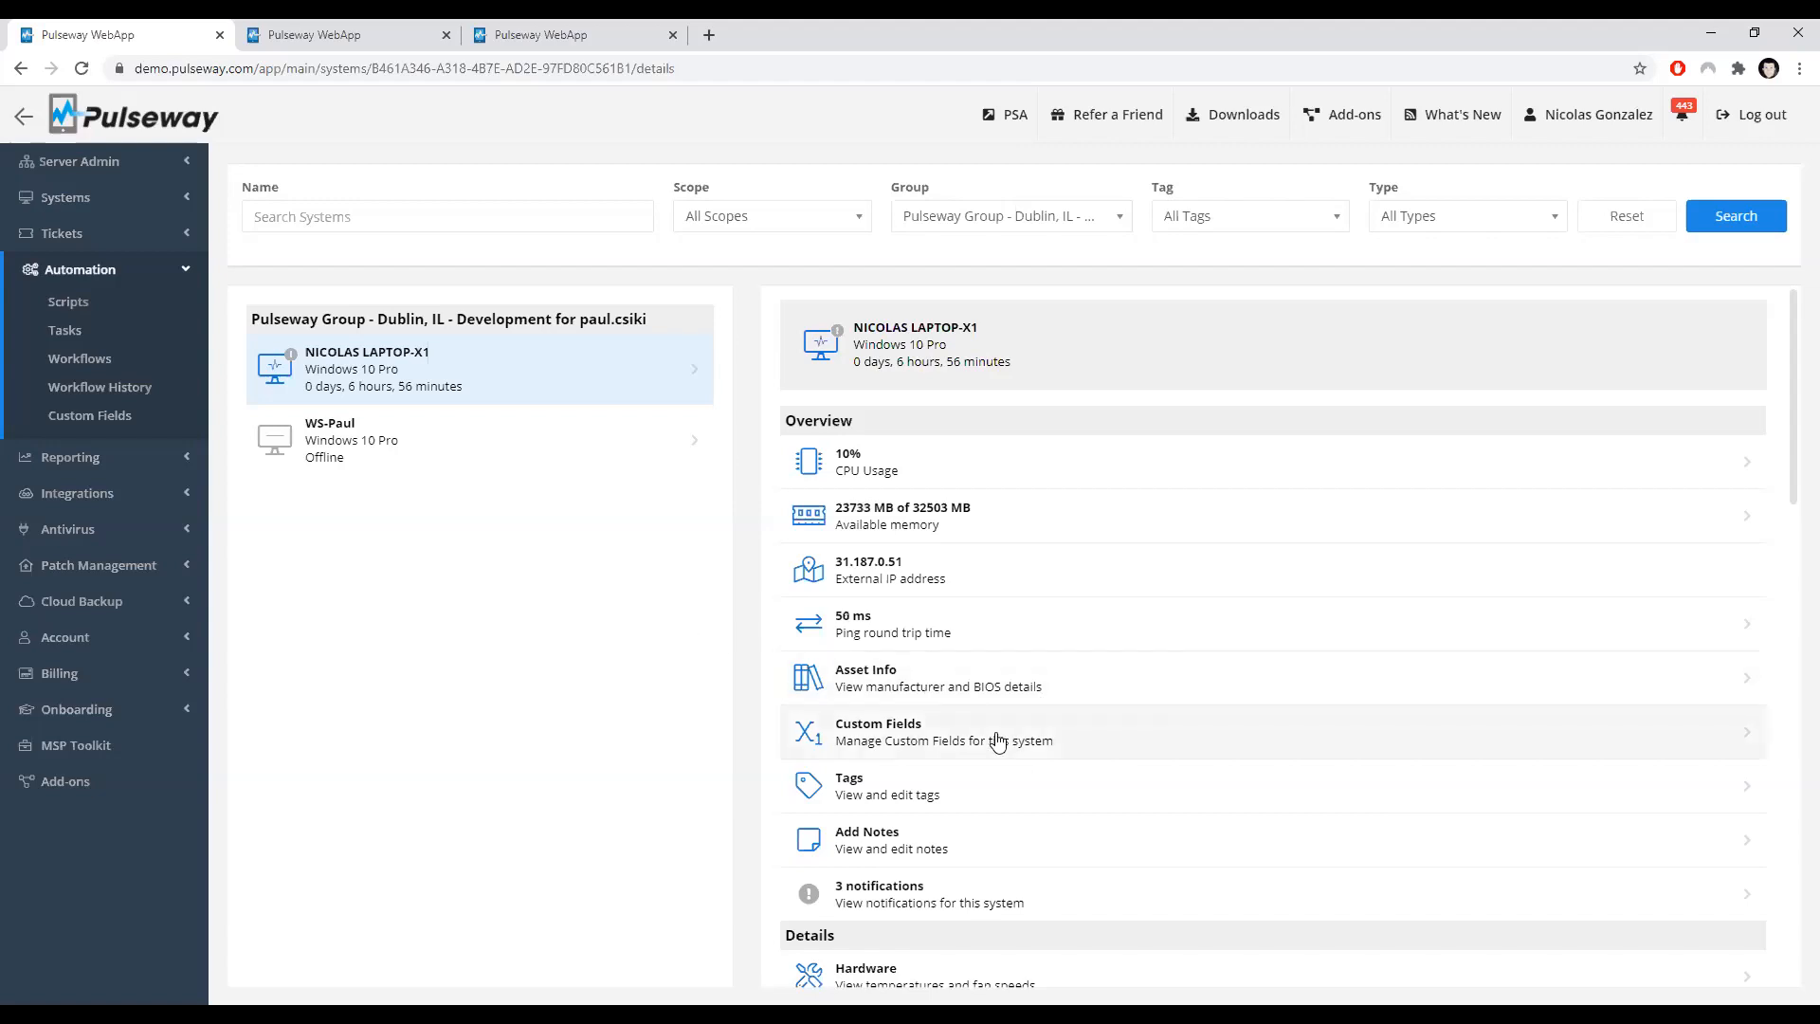
Step: Open the custom fields of NICOLAS LAPTOP-X1 and return to its system overview
{"action": "left_click", "coordinate": [965, 743]}
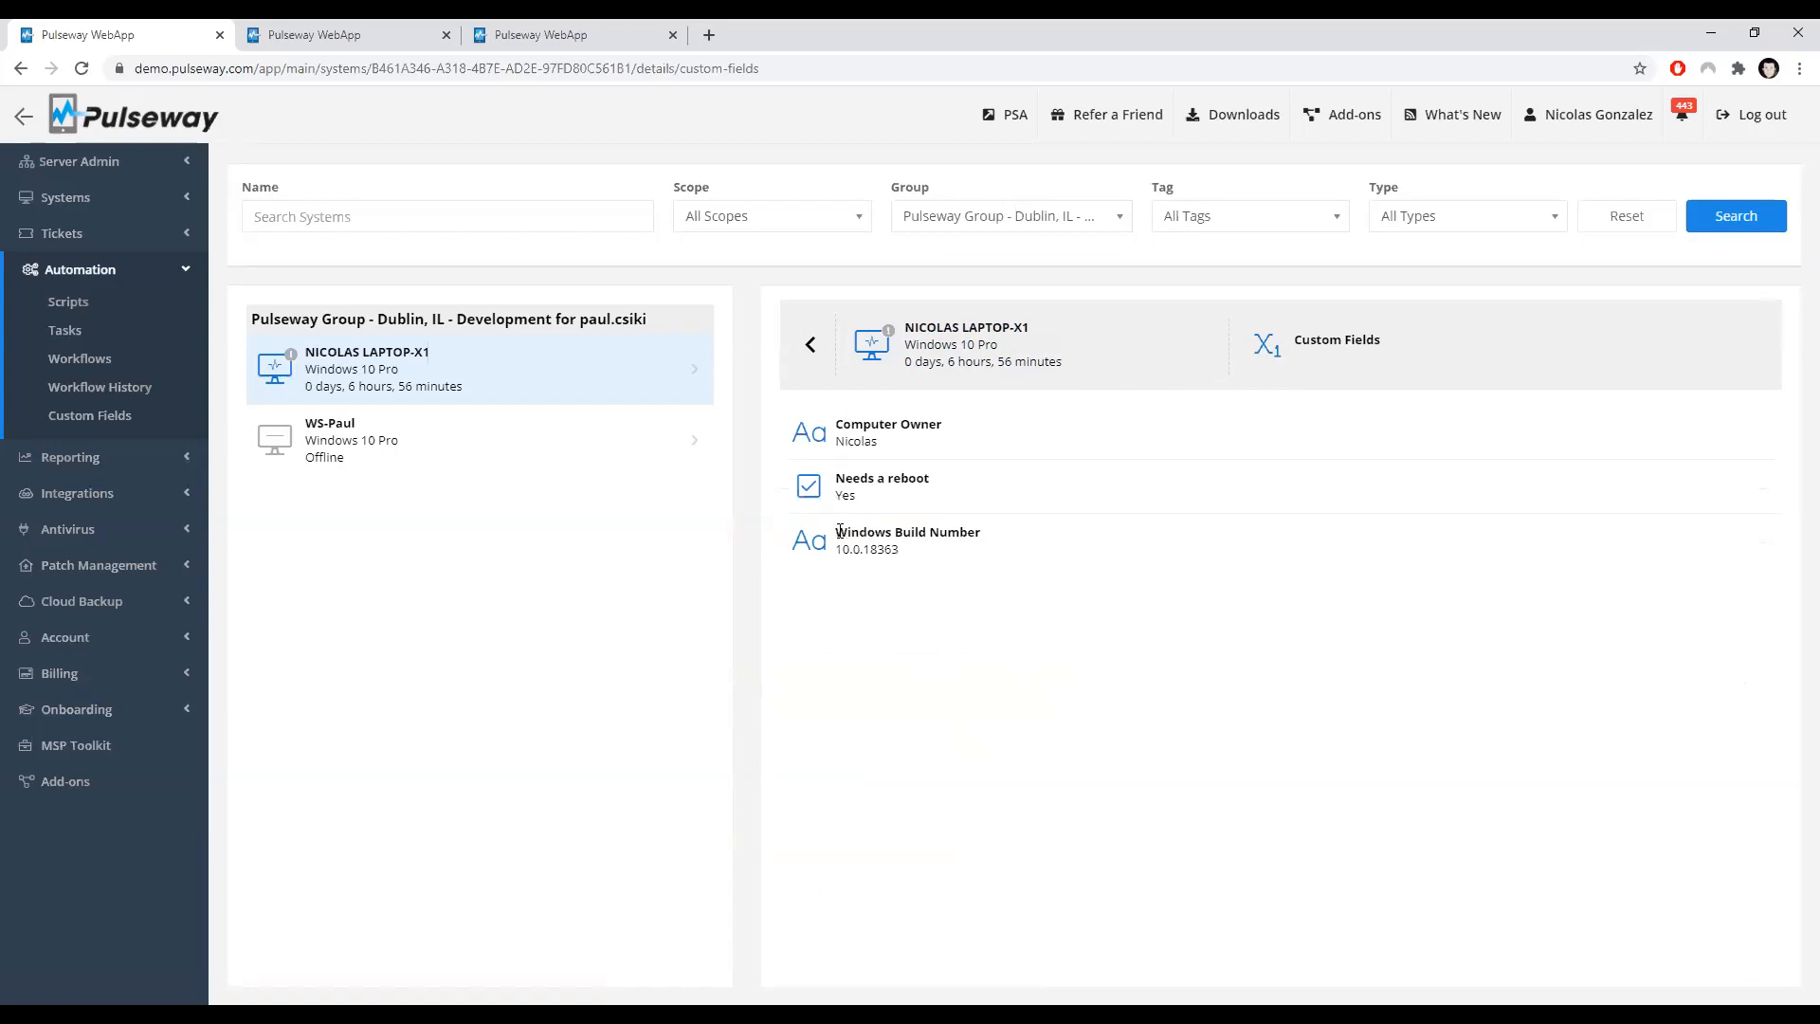
{"action": "left_click", "coordinate": [805, 349]}
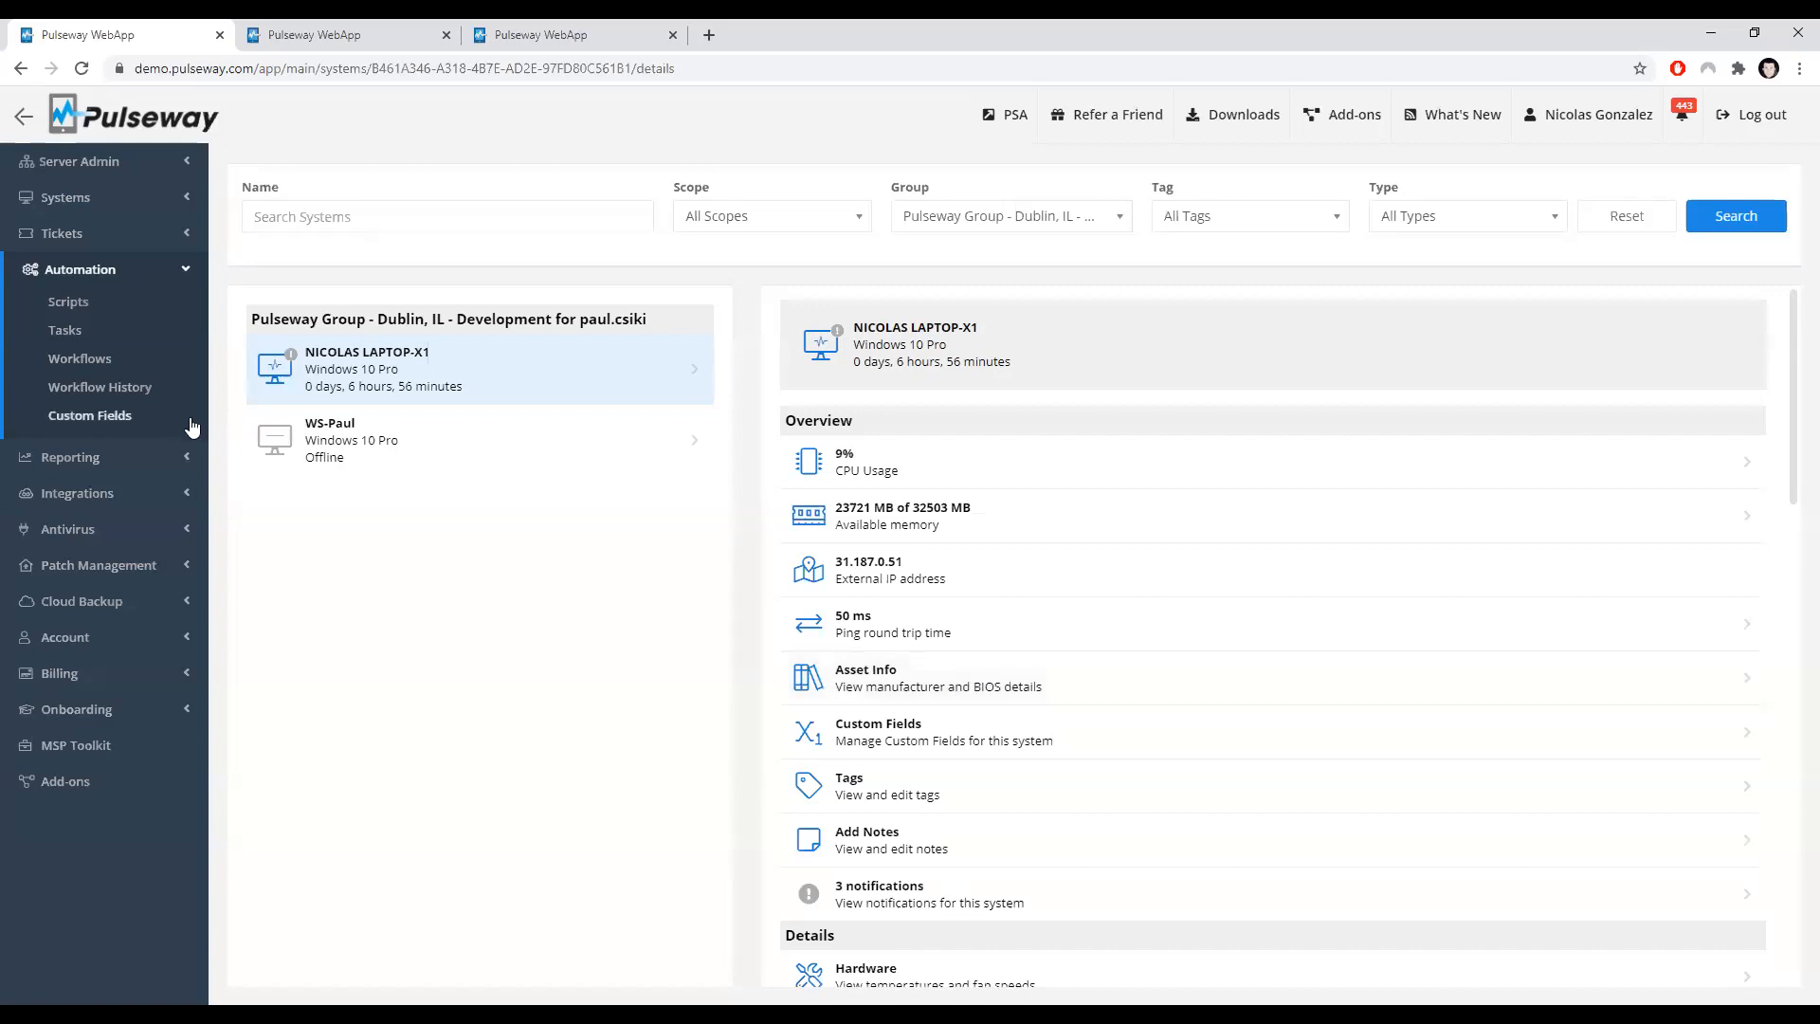
Step: Open the Custom Fields list, start a new custom field and review its variable type choices
{"action": "left_click", "coordinate": [77, 432]}
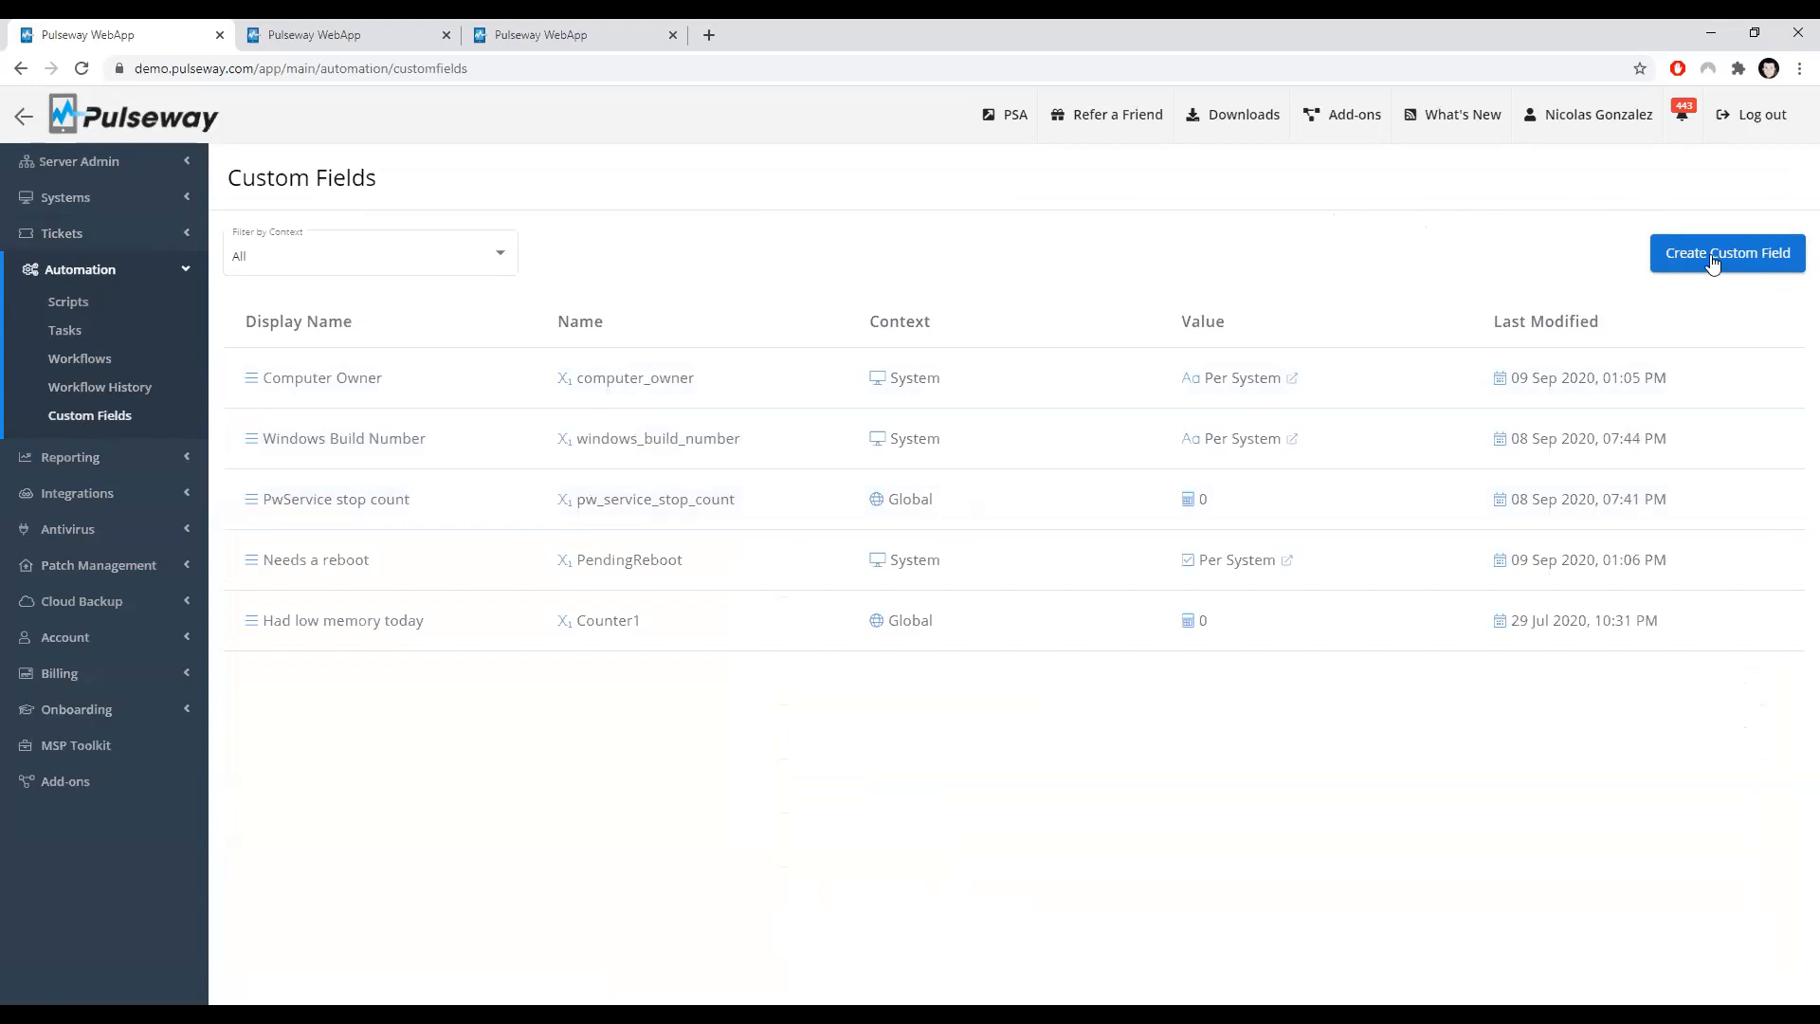
{"action": "left_click", "coordinate": [1746, 262]}
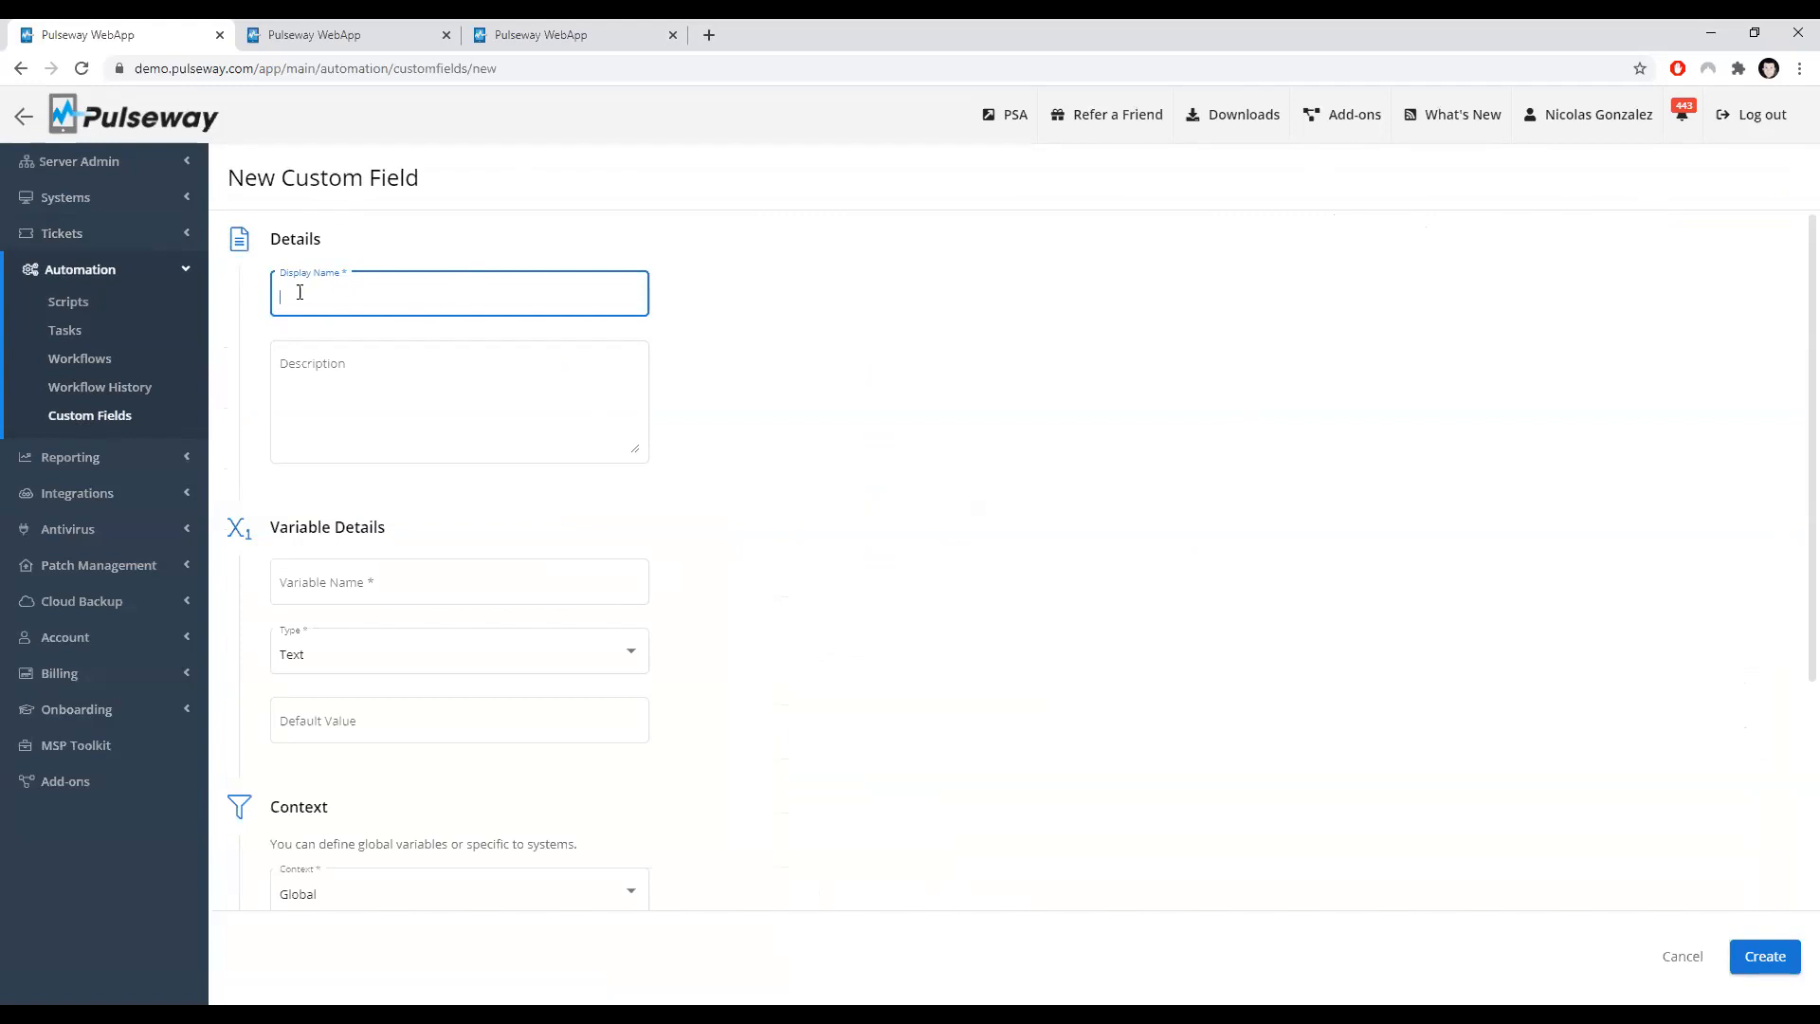
{"action": "scroll", "coordinate": [758, 516], "scroll_direction": "down", "scroll_amount": 1}
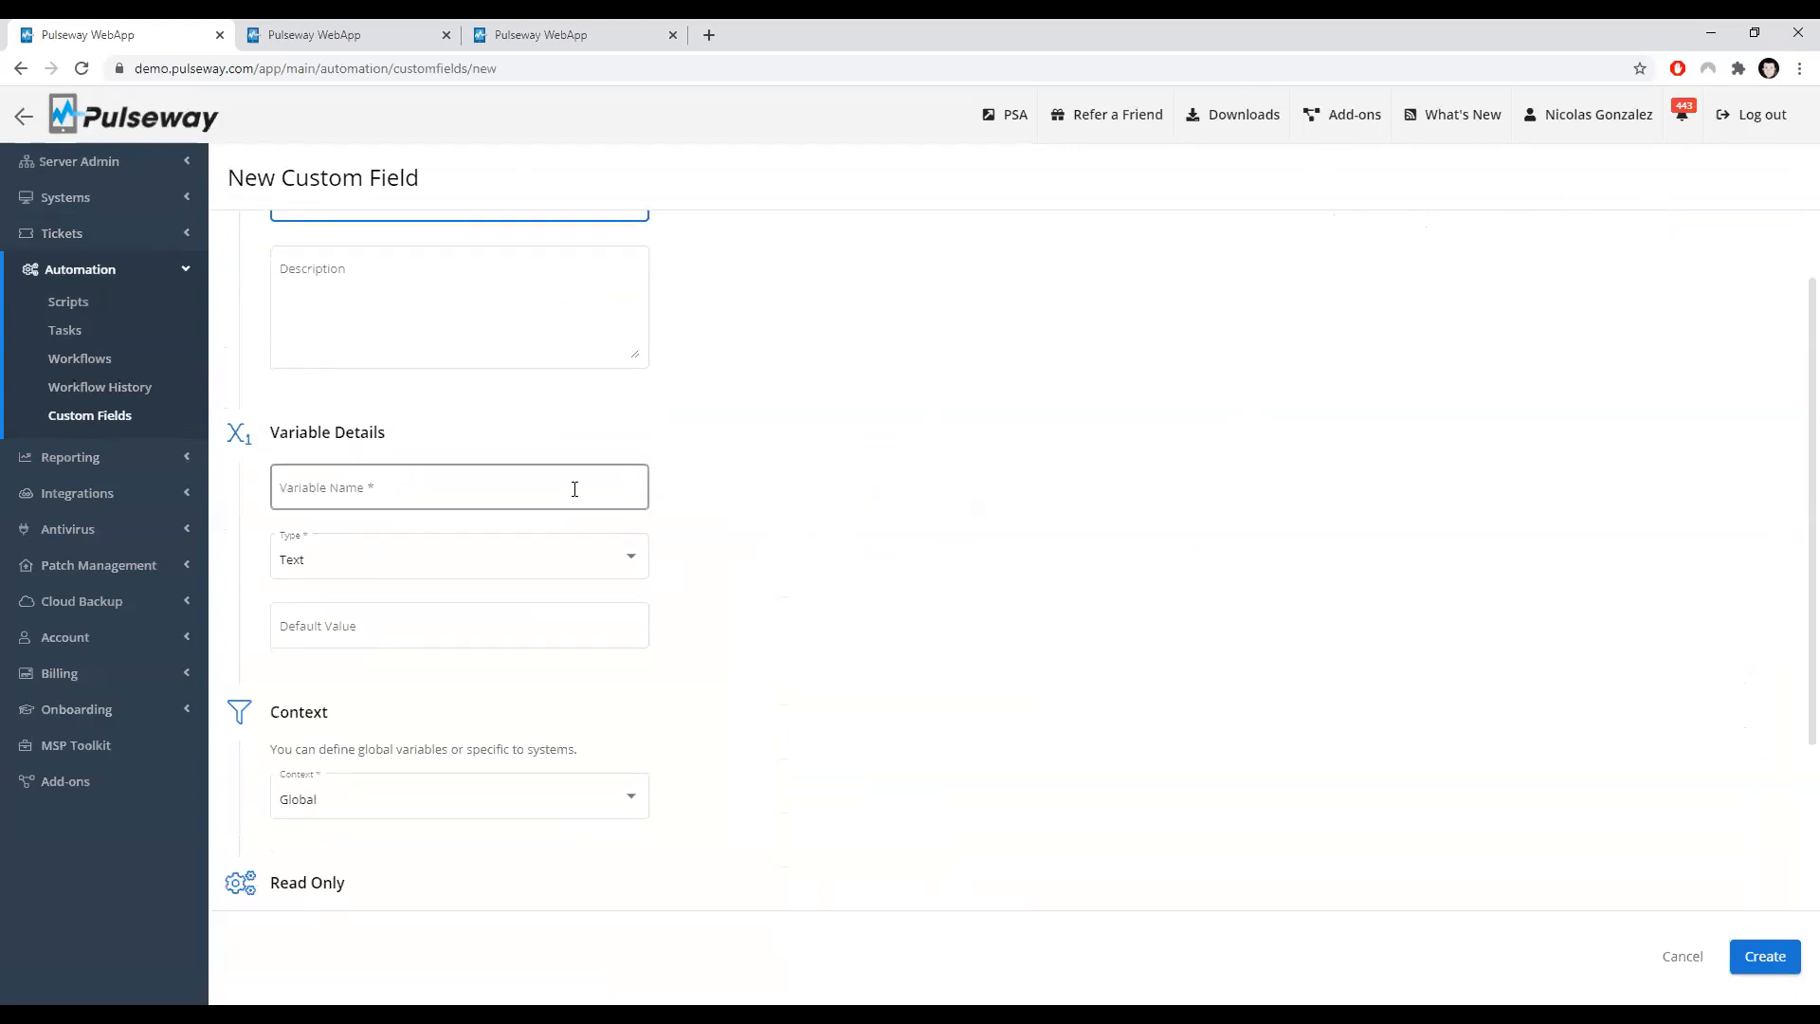
{"action": "left_click", "coordinate": [385, 555]}
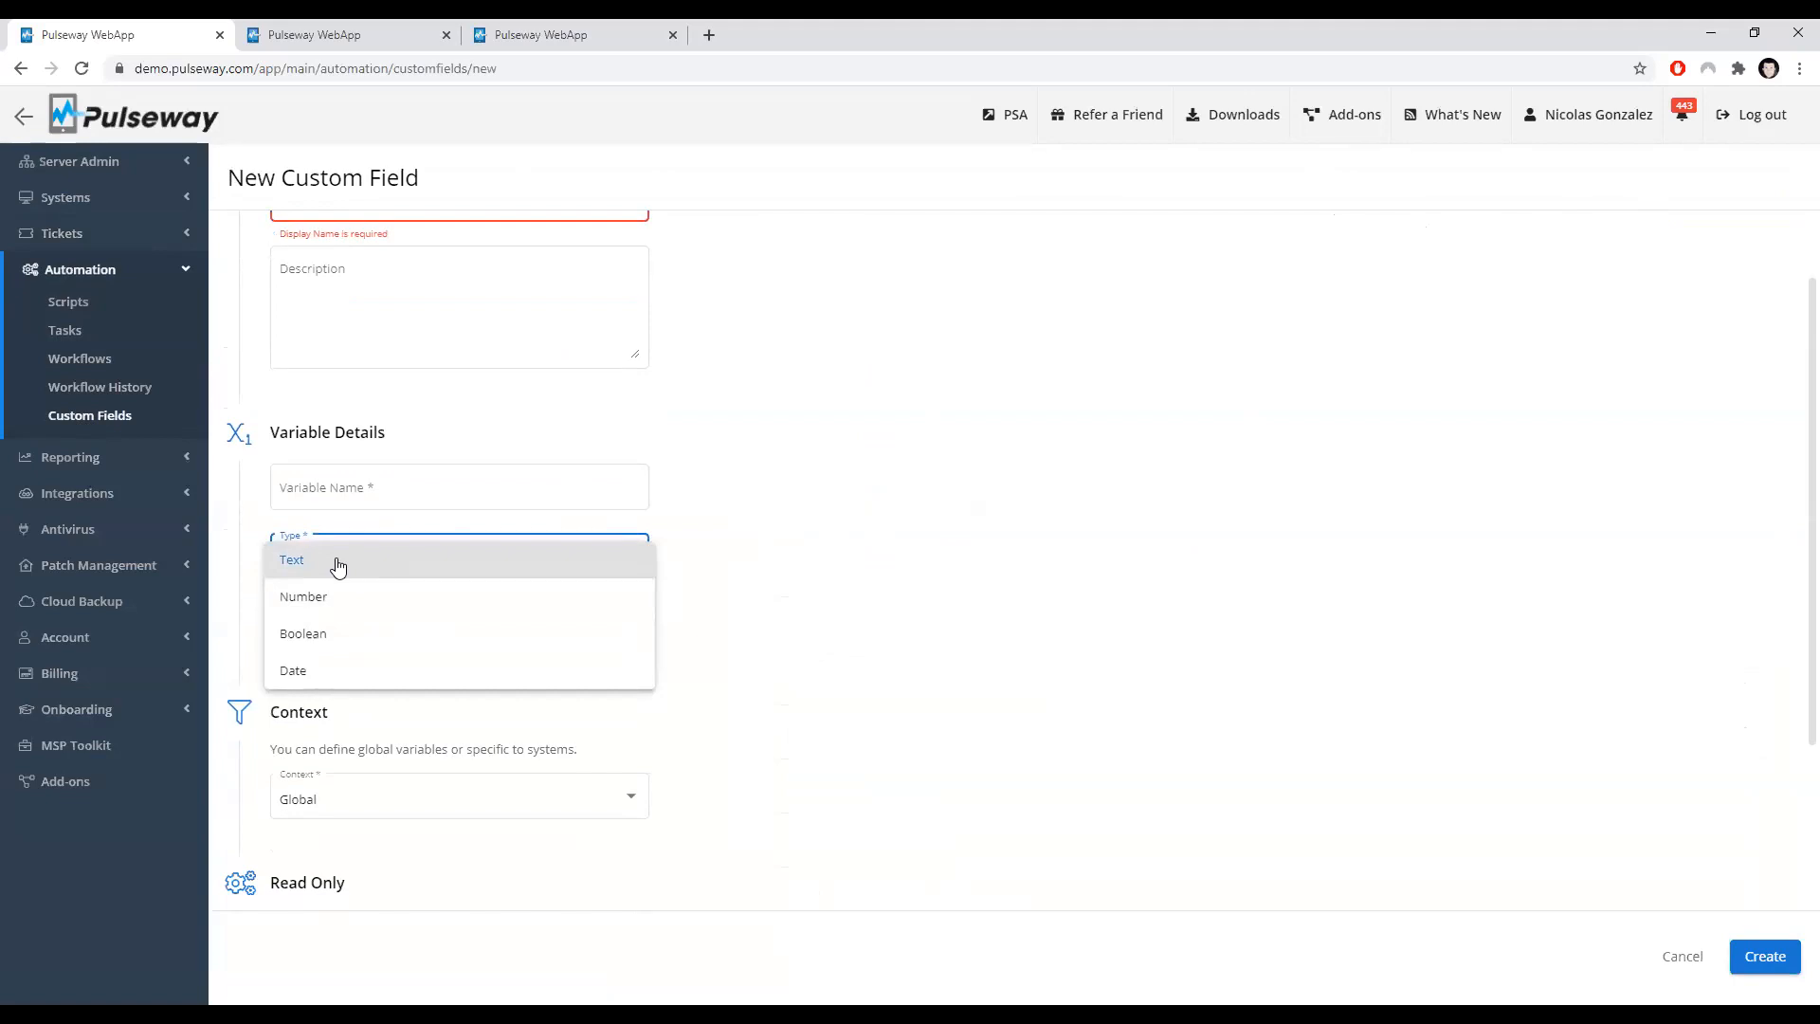
{"action": "left_click", "coordinate": [924, 547]}
{"action": "scroll", "coordinate": [924, 548], "scroll_direction": "down", "scroll_amount": 2}
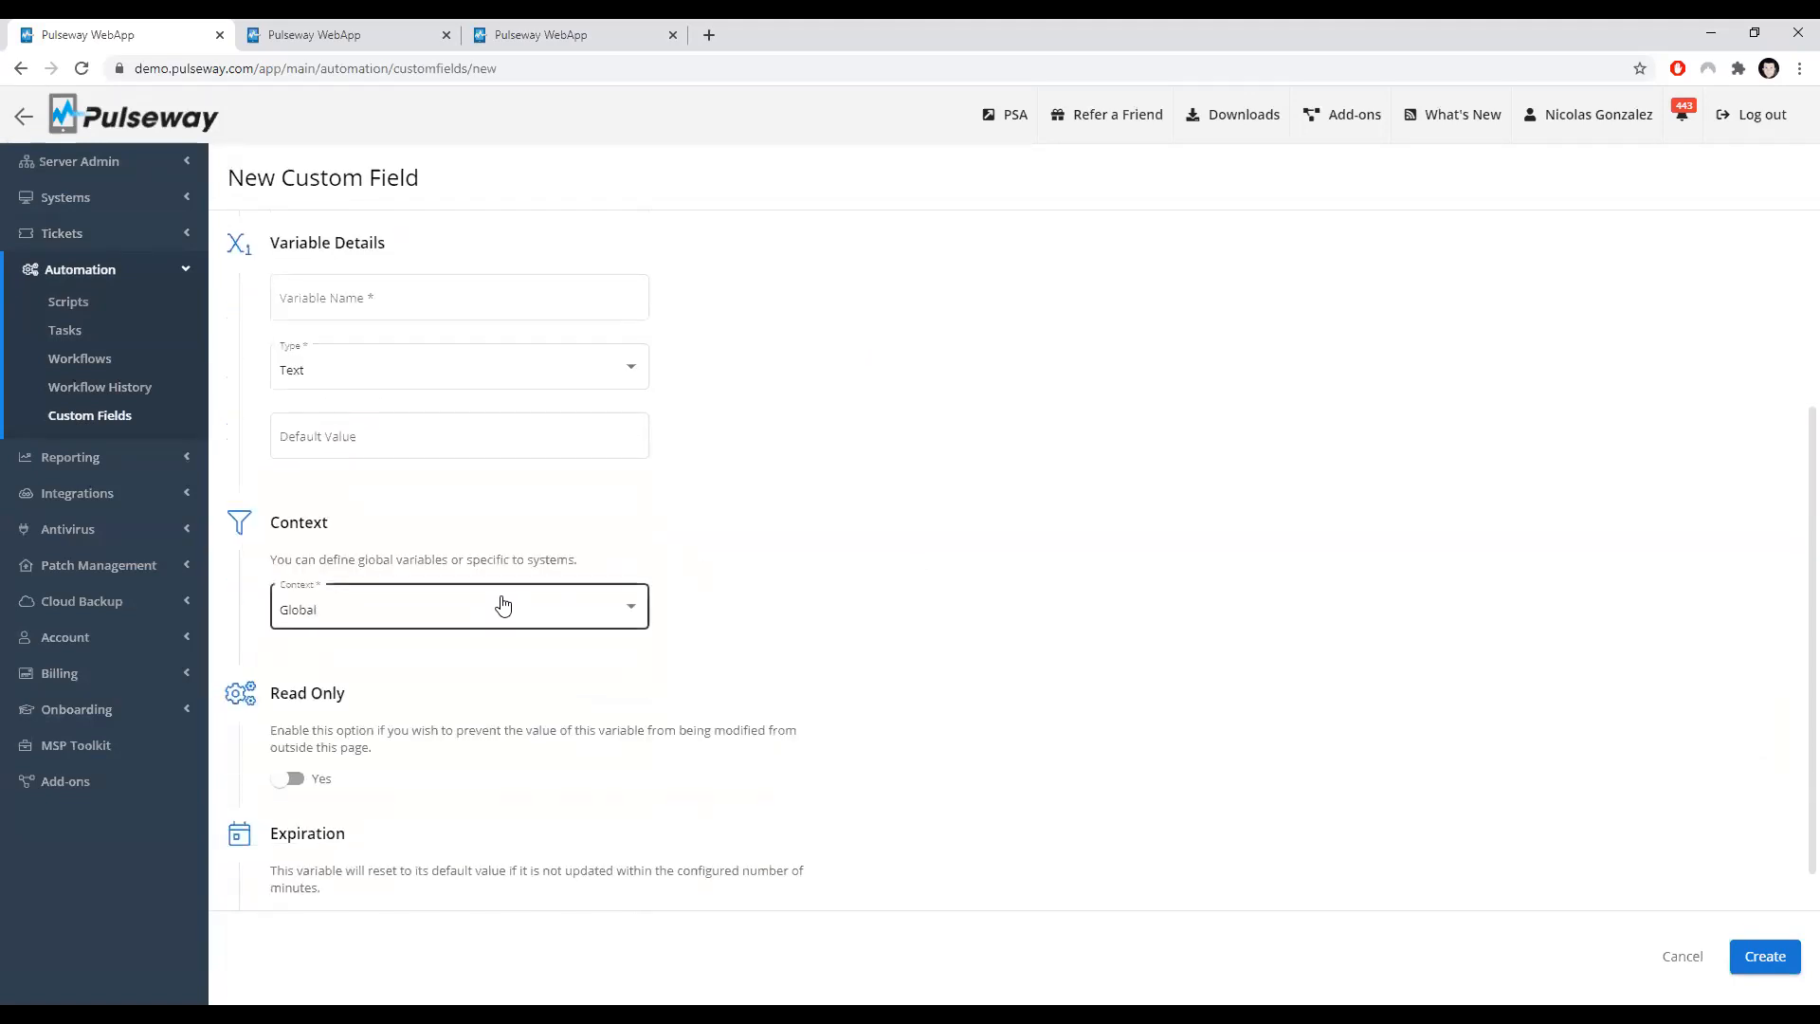
{"action": "scroll", "coordinate": [503, 605], "scroll_direction": "down", "scroll_amount": 1}
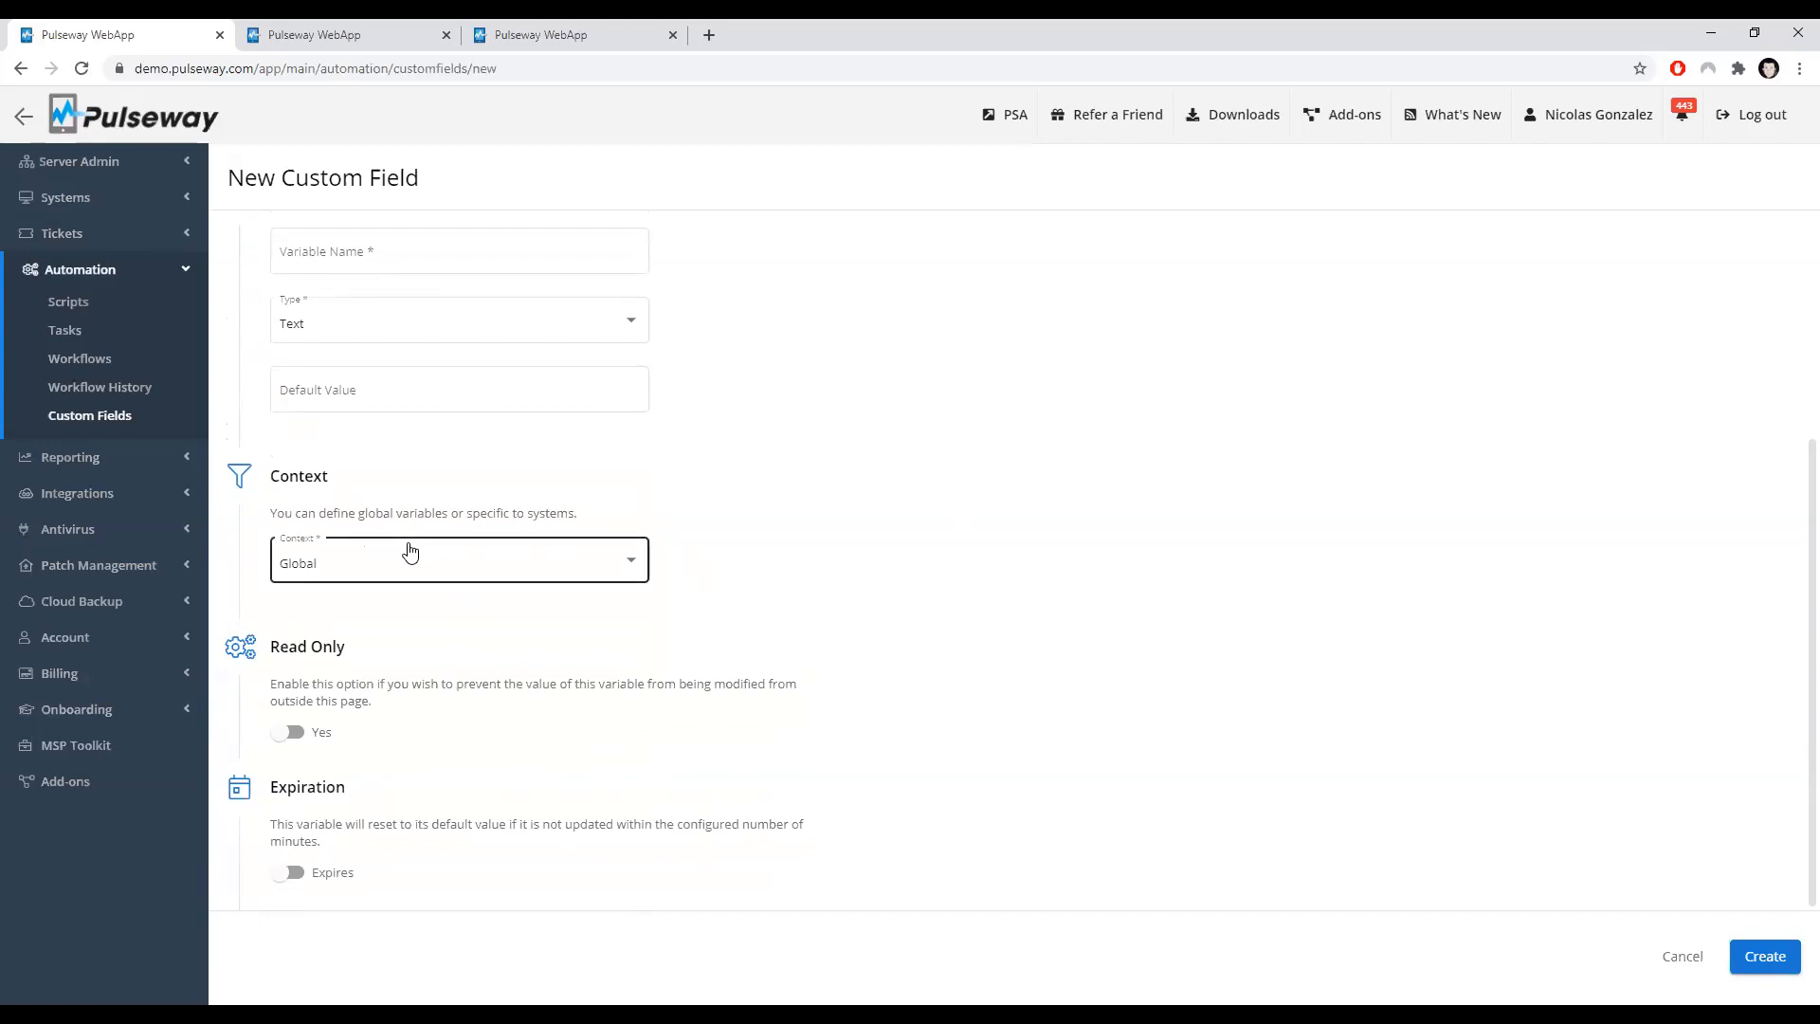
Step: Review the context choices and switch the Read Only option on and back off
{"action": "left_click", "coordinate": [409, 551]}
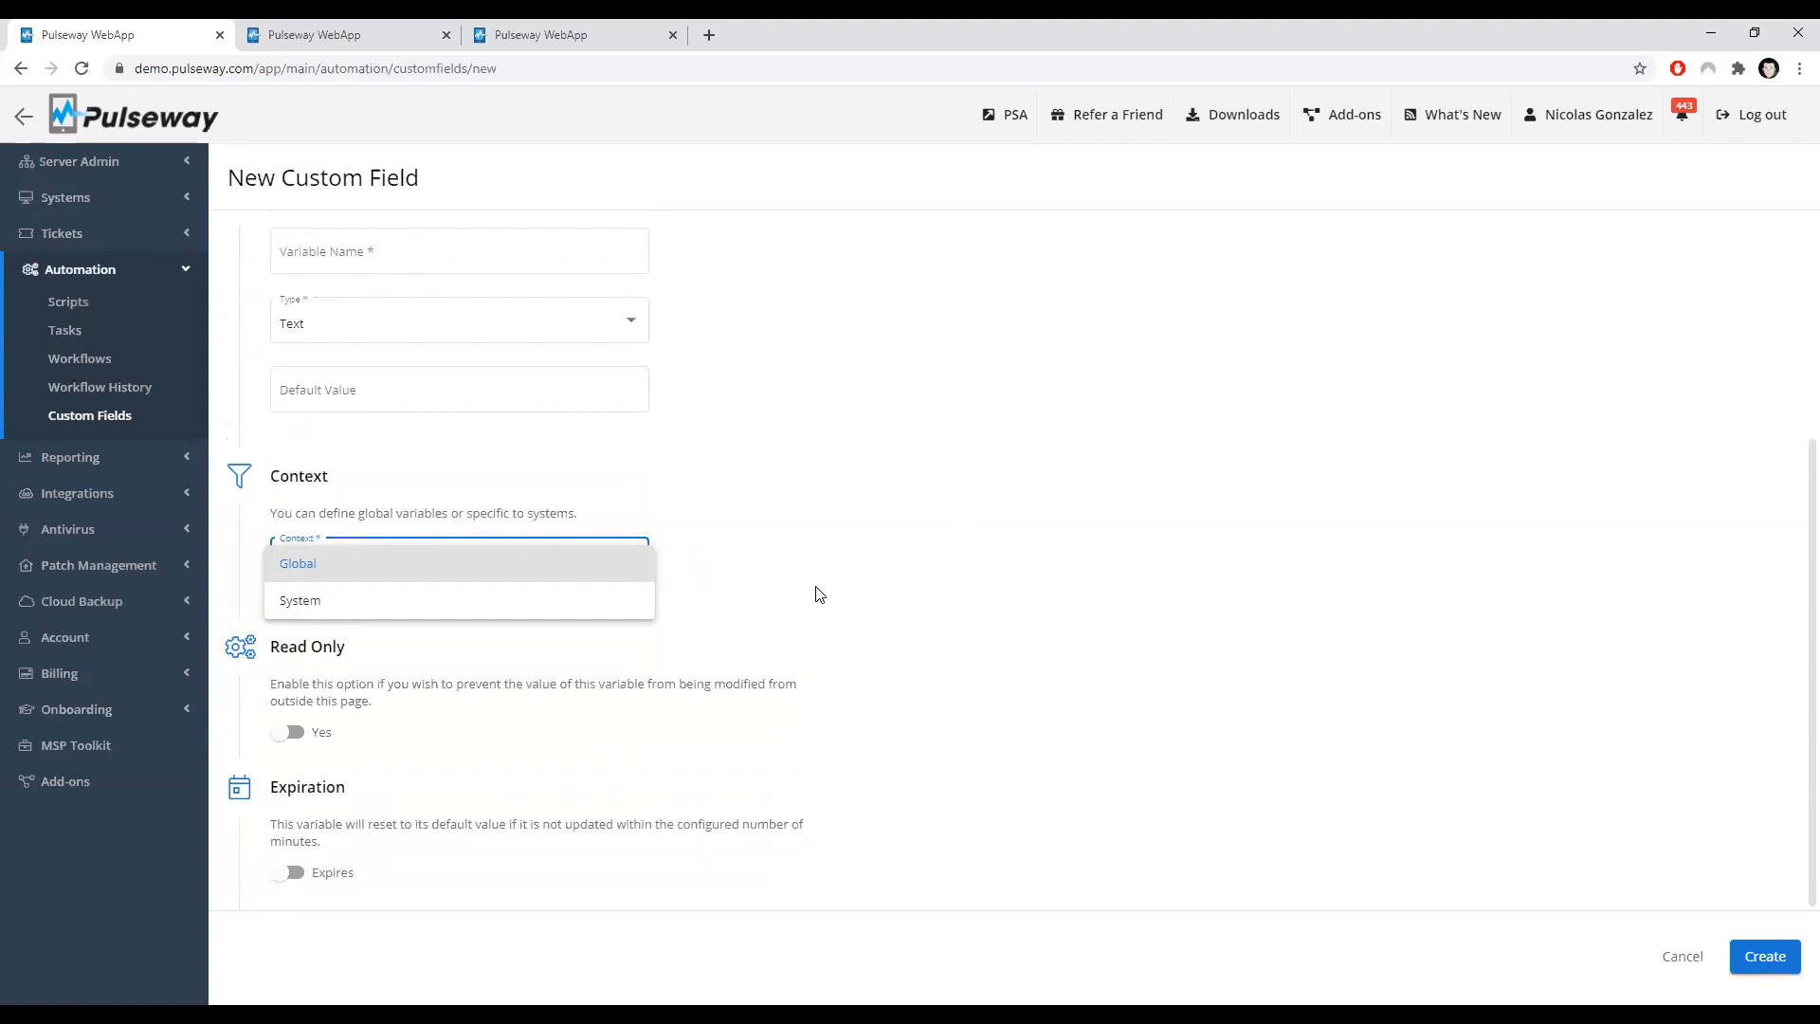
{"action": "left_click", "coordinate": [863, 508]}
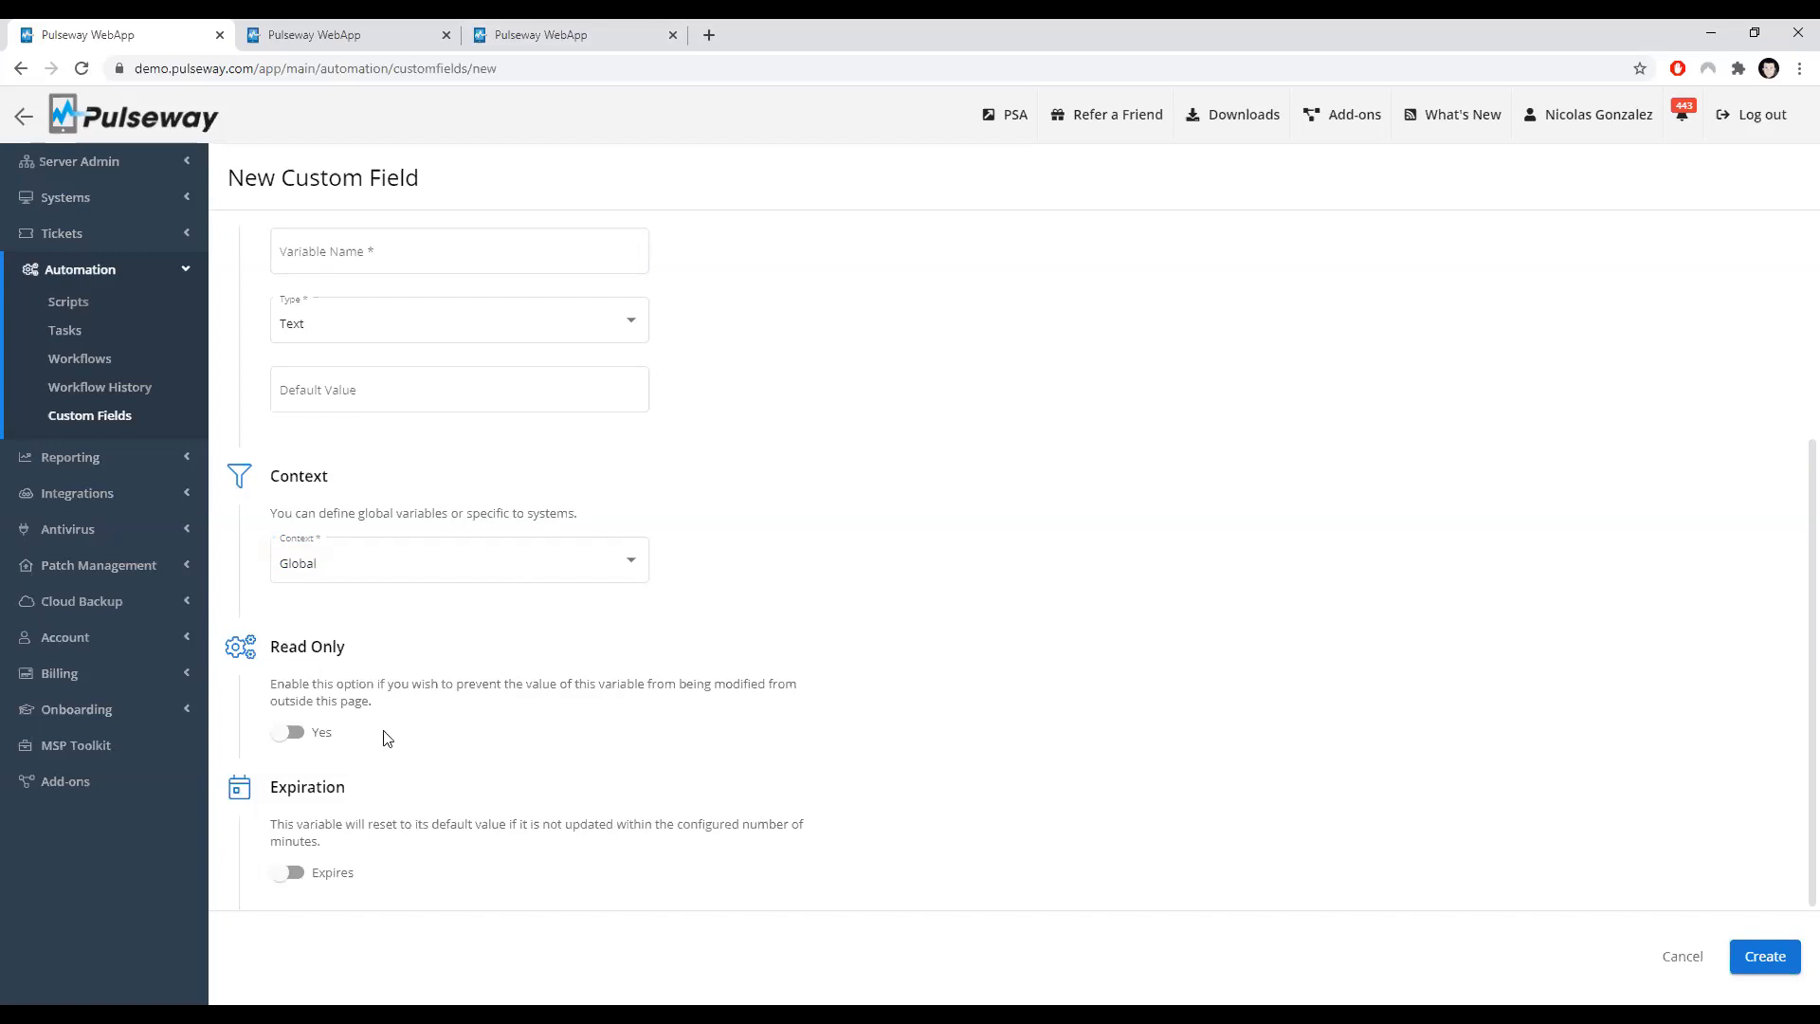
{"action": "left_click", "coordinate": [294, 737]}
{"action": "left_click", "coordinate": [383, 390]}
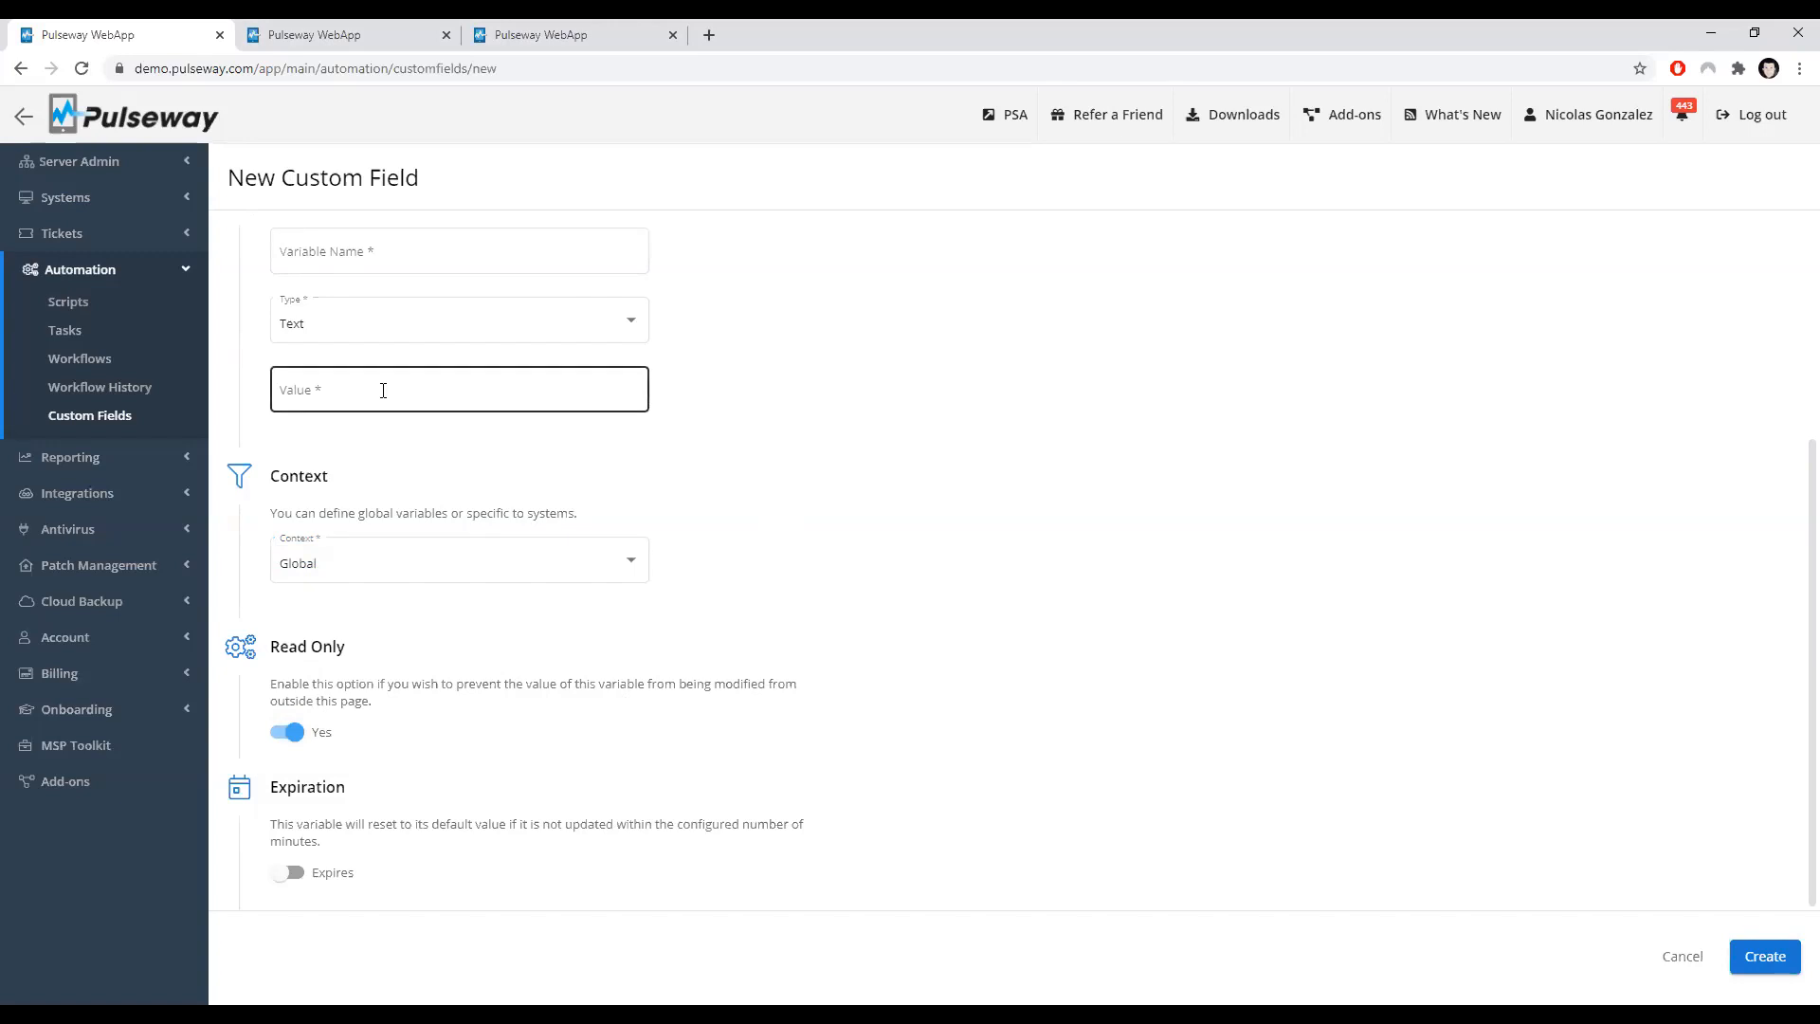
{"action": "left_click", "coordinate": [281, 736]}
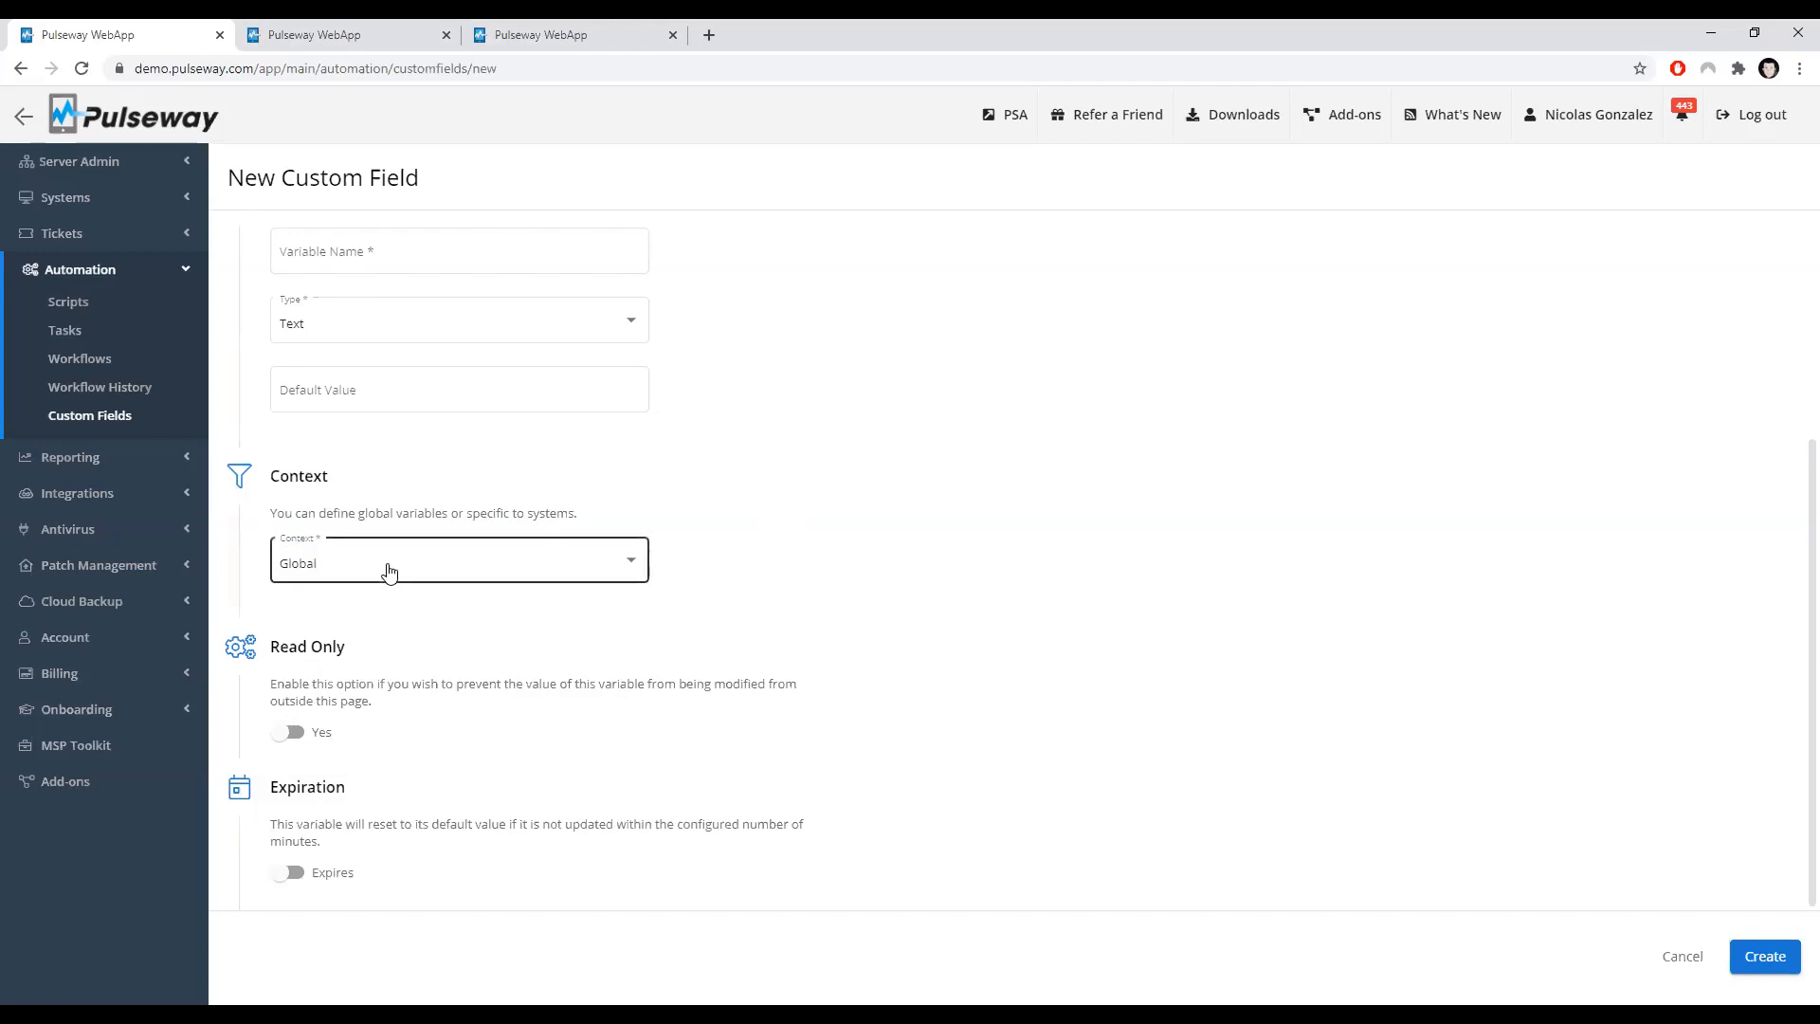
Step: Set the new field's context to System and make it expire, resetting after 60 minutes
{"action": "left_click", "coordinate": [629, 571]}
{"action": "left_click", "coordinate": [523, 615]}
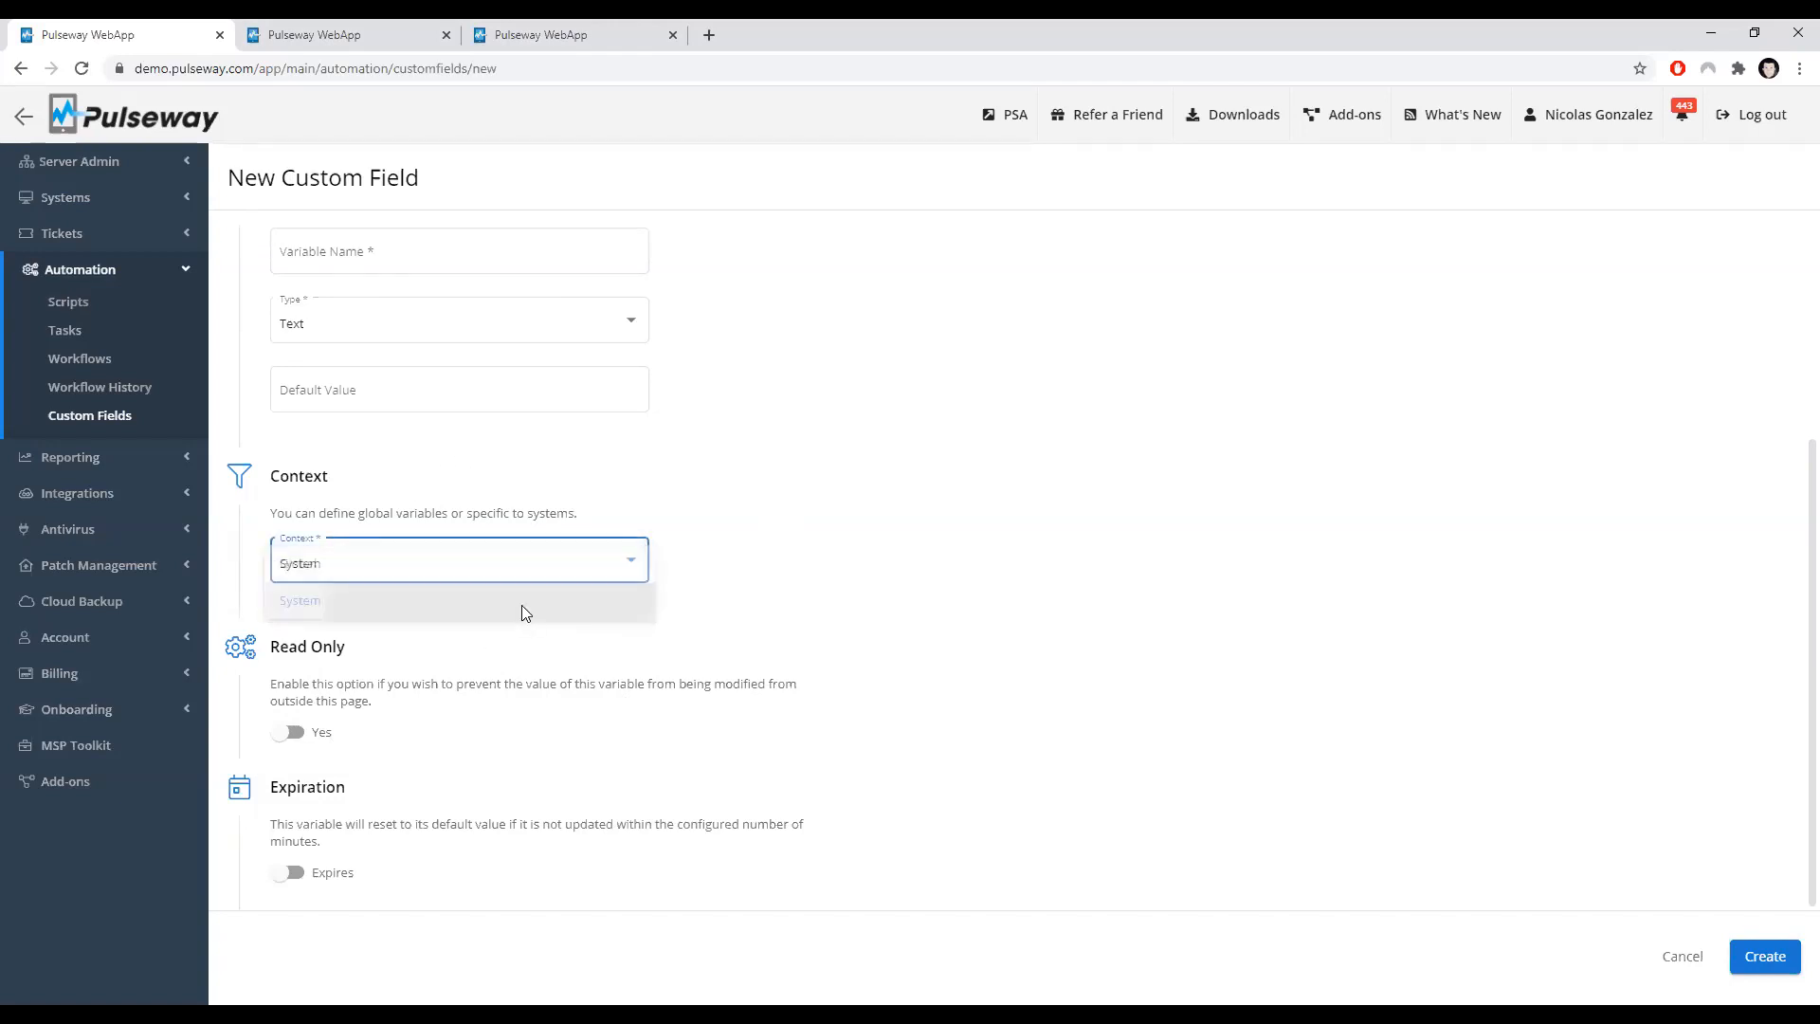
{"action": "left_click", "coordinate": [285, 872]}
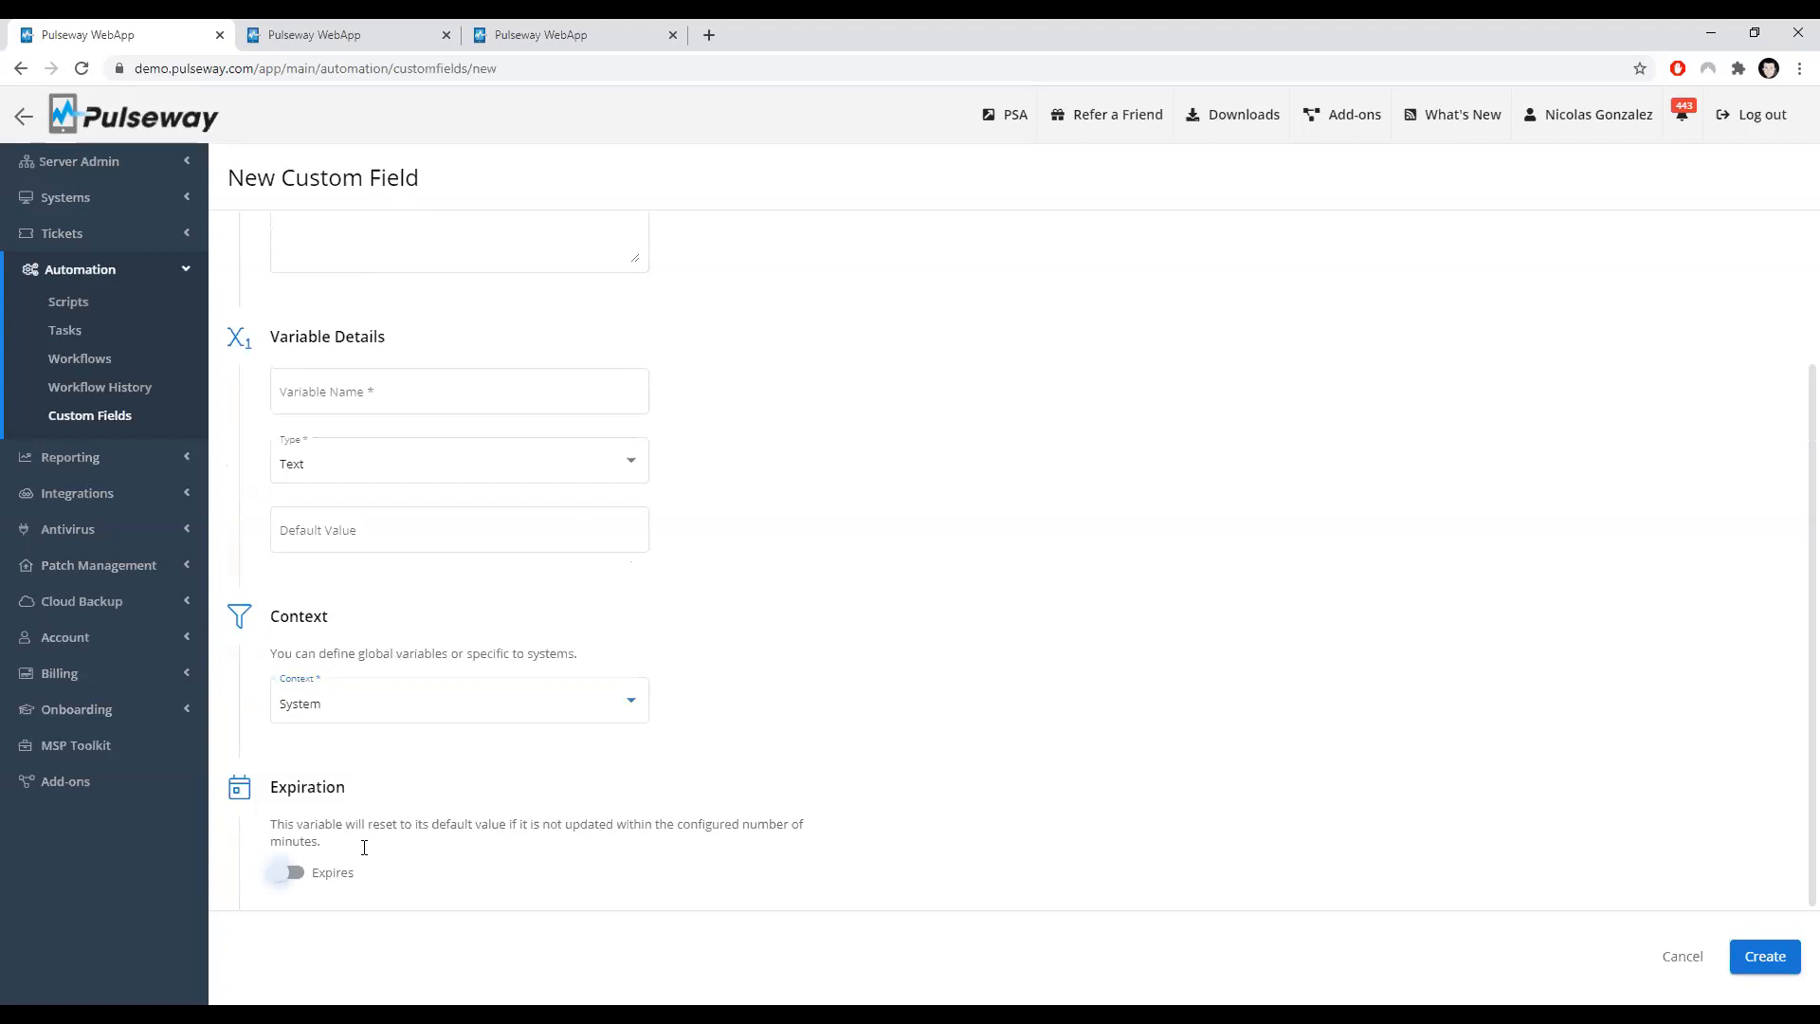
{"action": "scroll", "coordinate": [512, 853], "scroll_direction": "down", "scroll_amount": 1}
{"action": "left_click", "coordinate": [512, 853]}
{"action": "type", "text": "60"}
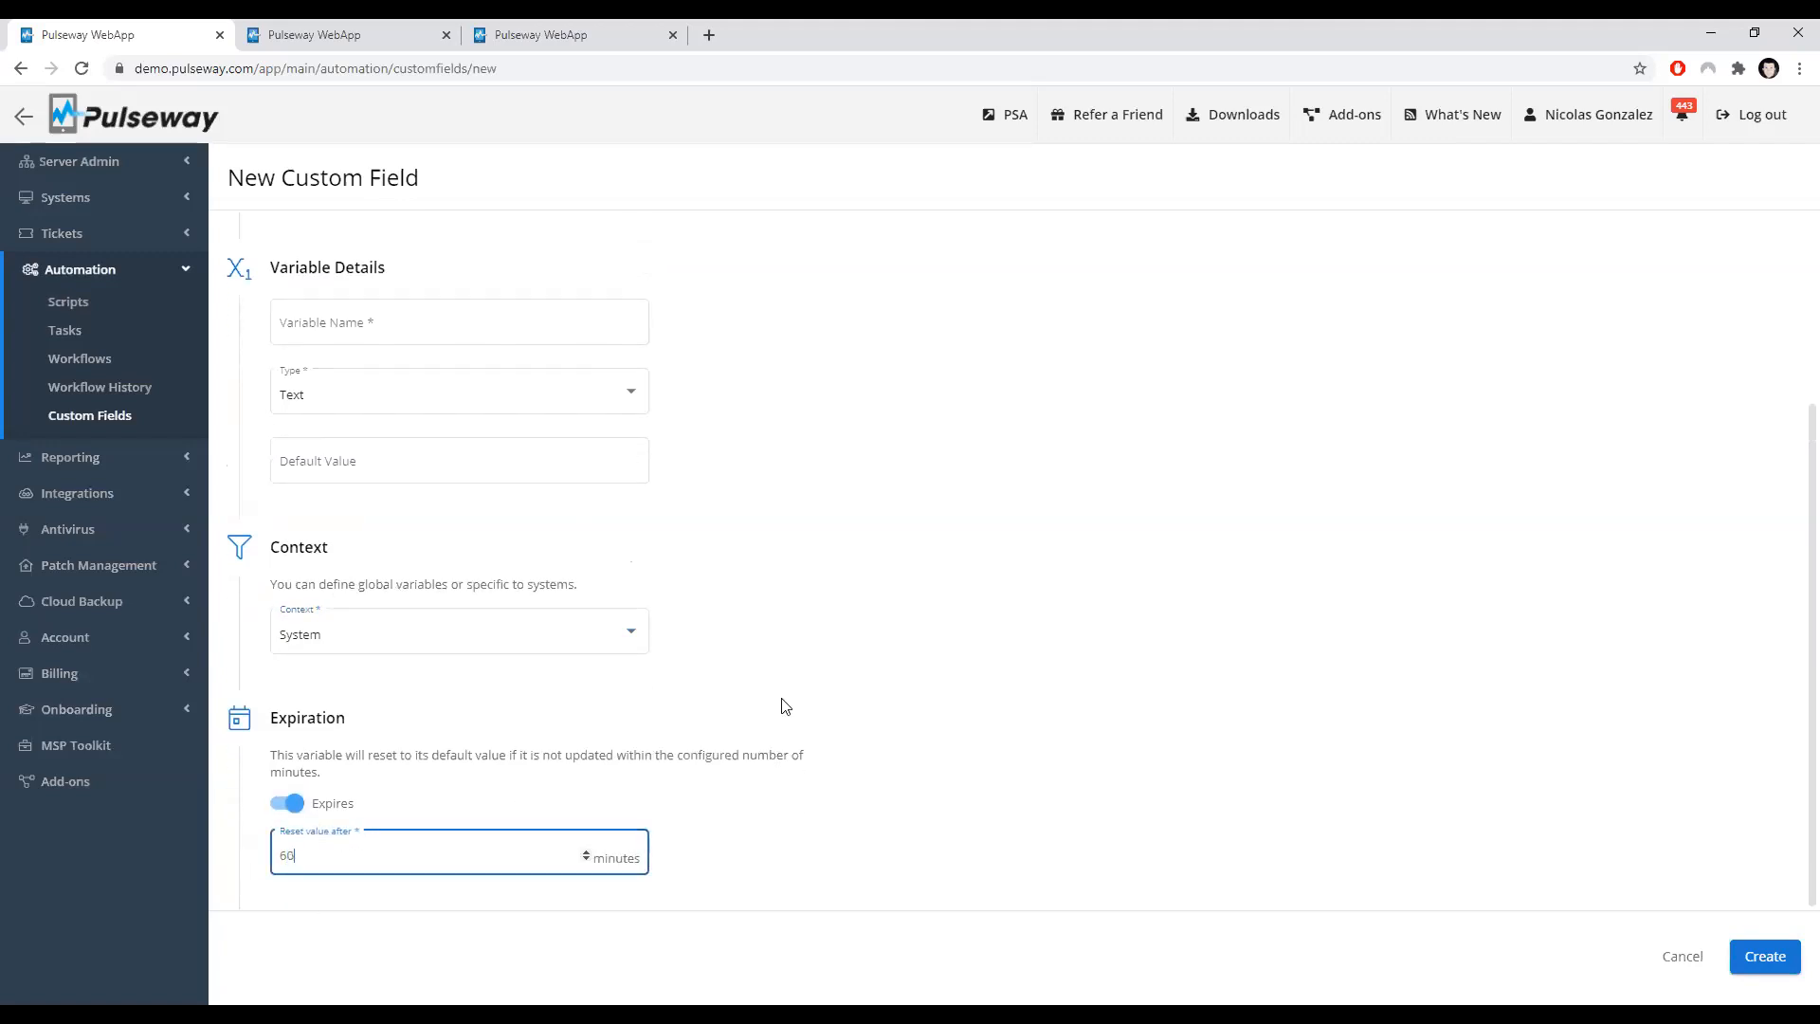
Step: Enter 5 as the default value, then abandon the unfinished field for the Custom Fields list
{"action": "scroll", "coordinate": [389, 585], "scroll_direction": "up", "scroll_amount": 1}
{"action": "left_click", "coordinate": [317, 565]}
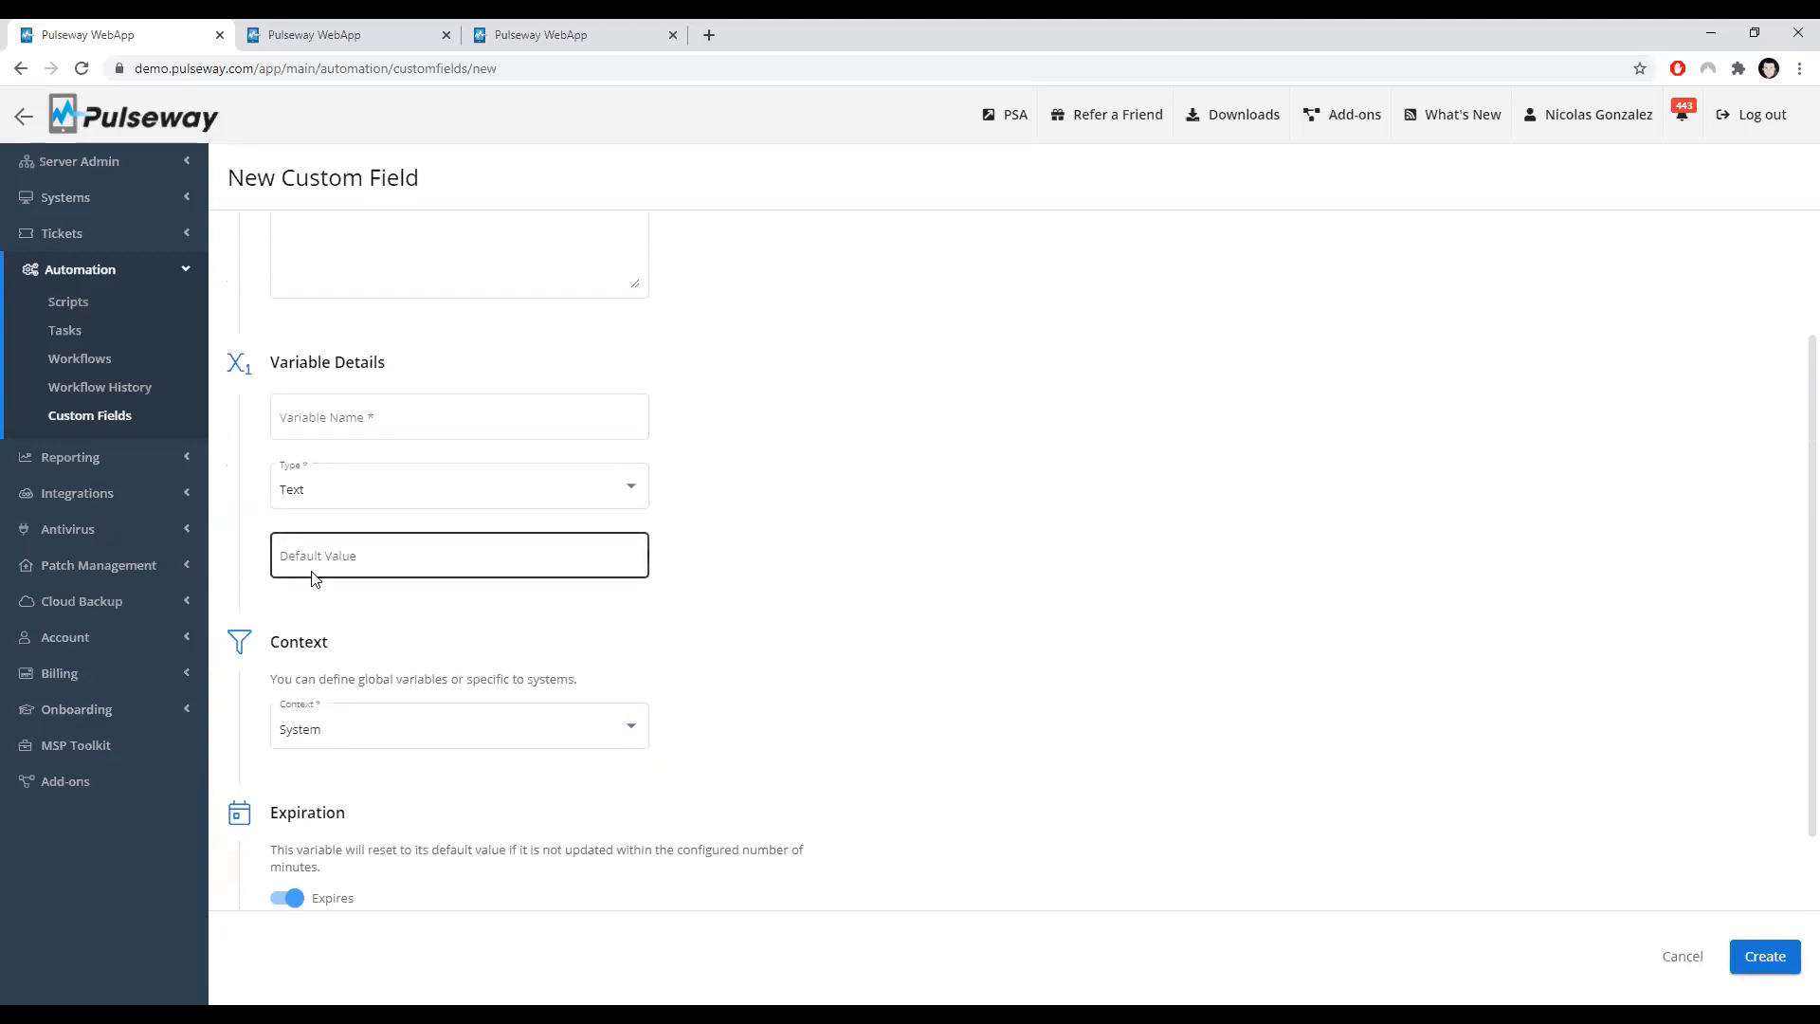
{"action": "type", "text": "5"}
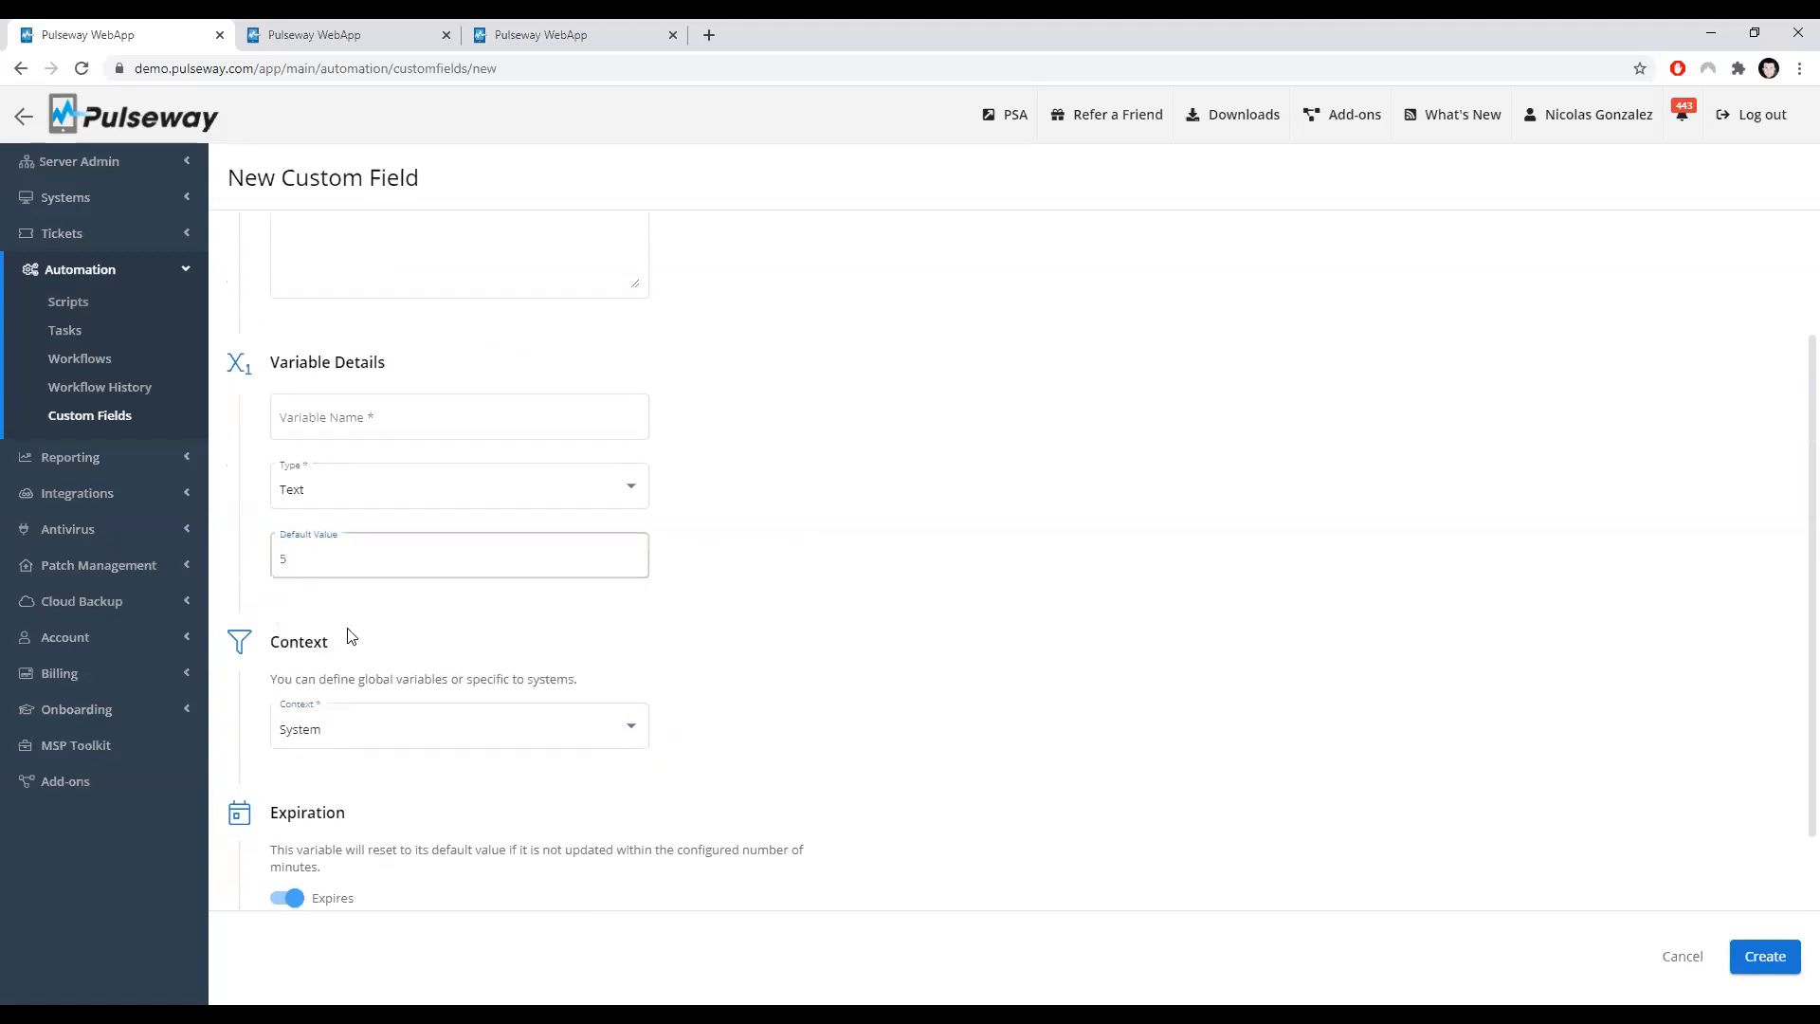
{"action": "scroll", "coordinate": [403, 486], "scroll_direction": "down", "scroll_amount": 1}
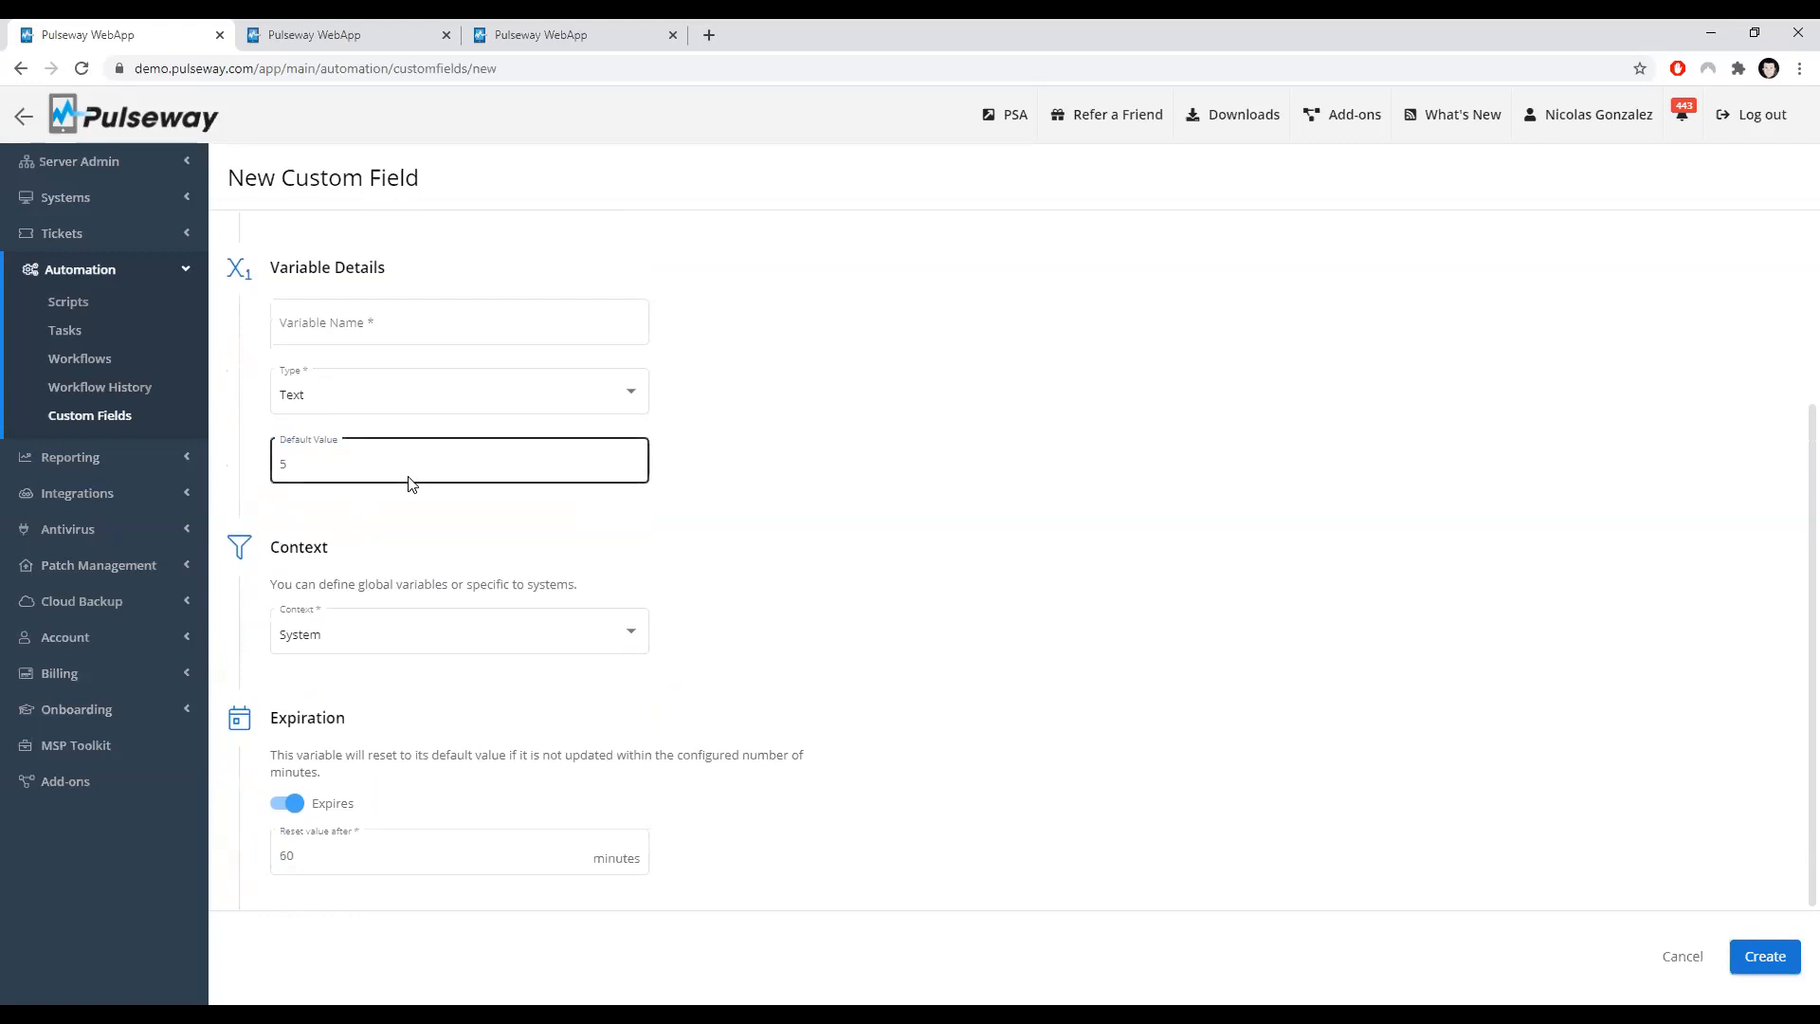
{"action": "left_click", "coordinate": [360, 524]}
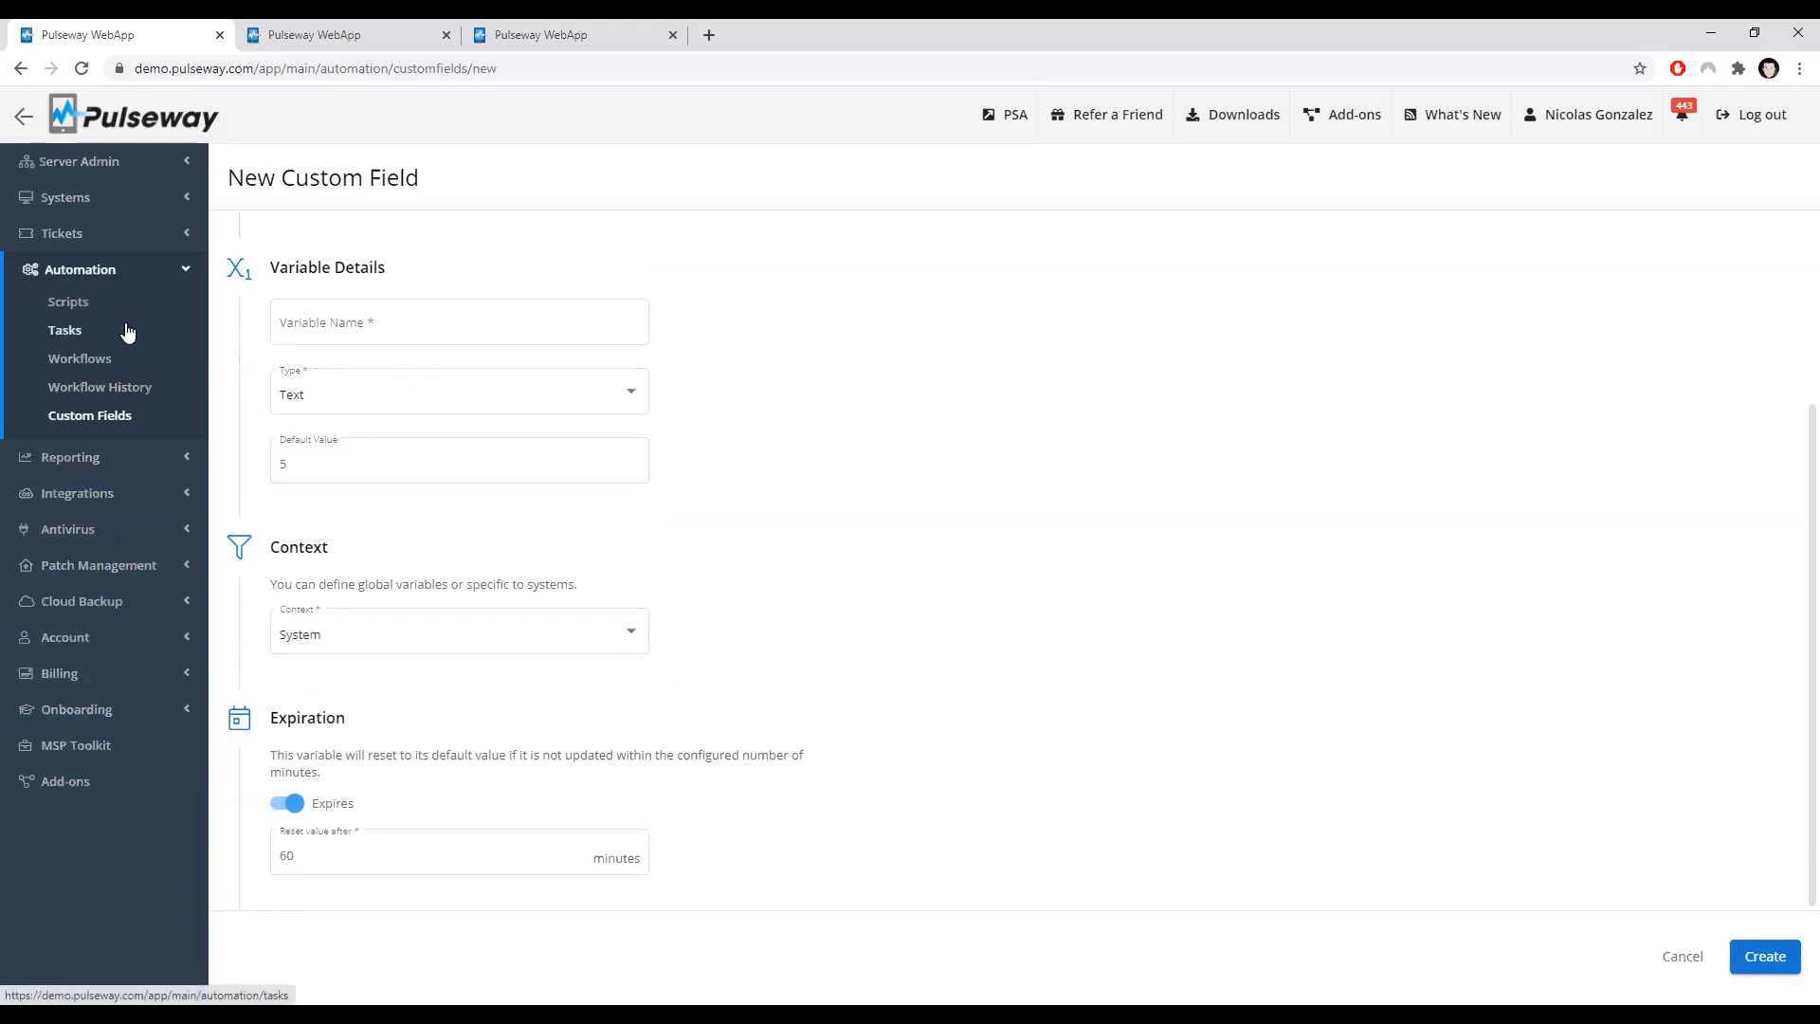
{"action": "scroll", "coordinate": [755, 540], "scroll_direction": "up", "scroll_amount": 3}
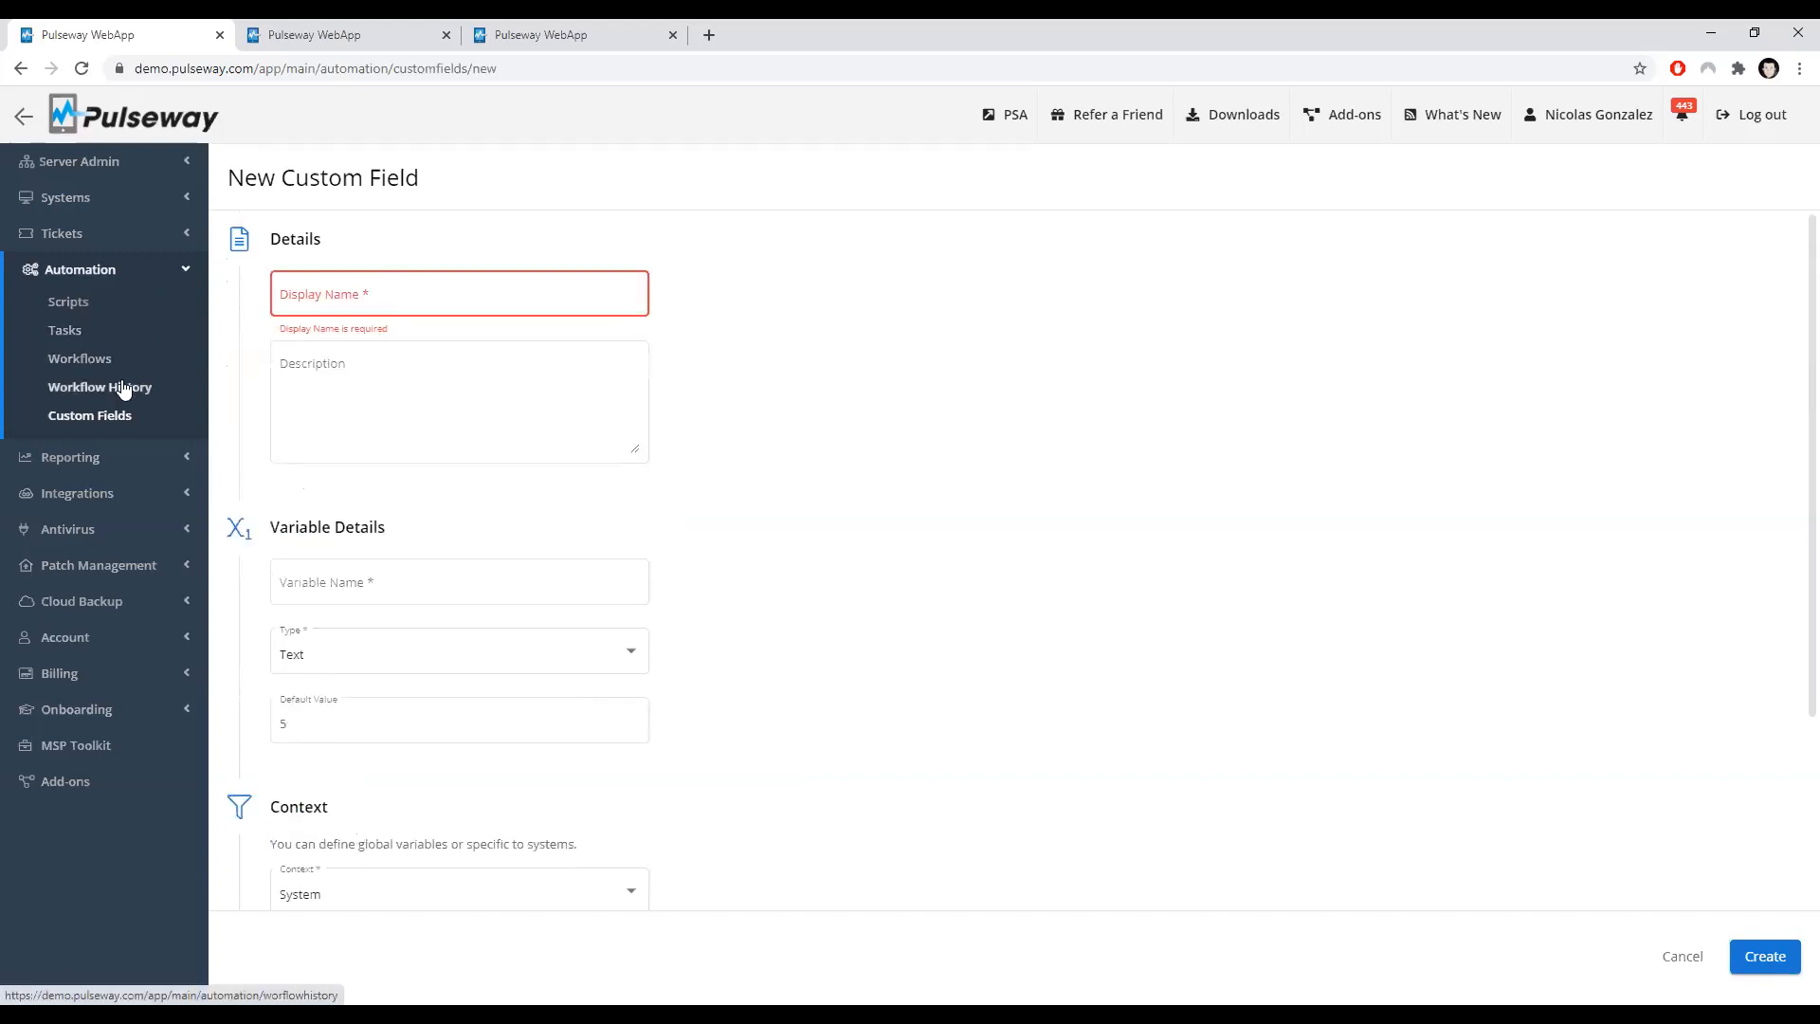
{"action": "left_click", "coordinate": [126, 420]}
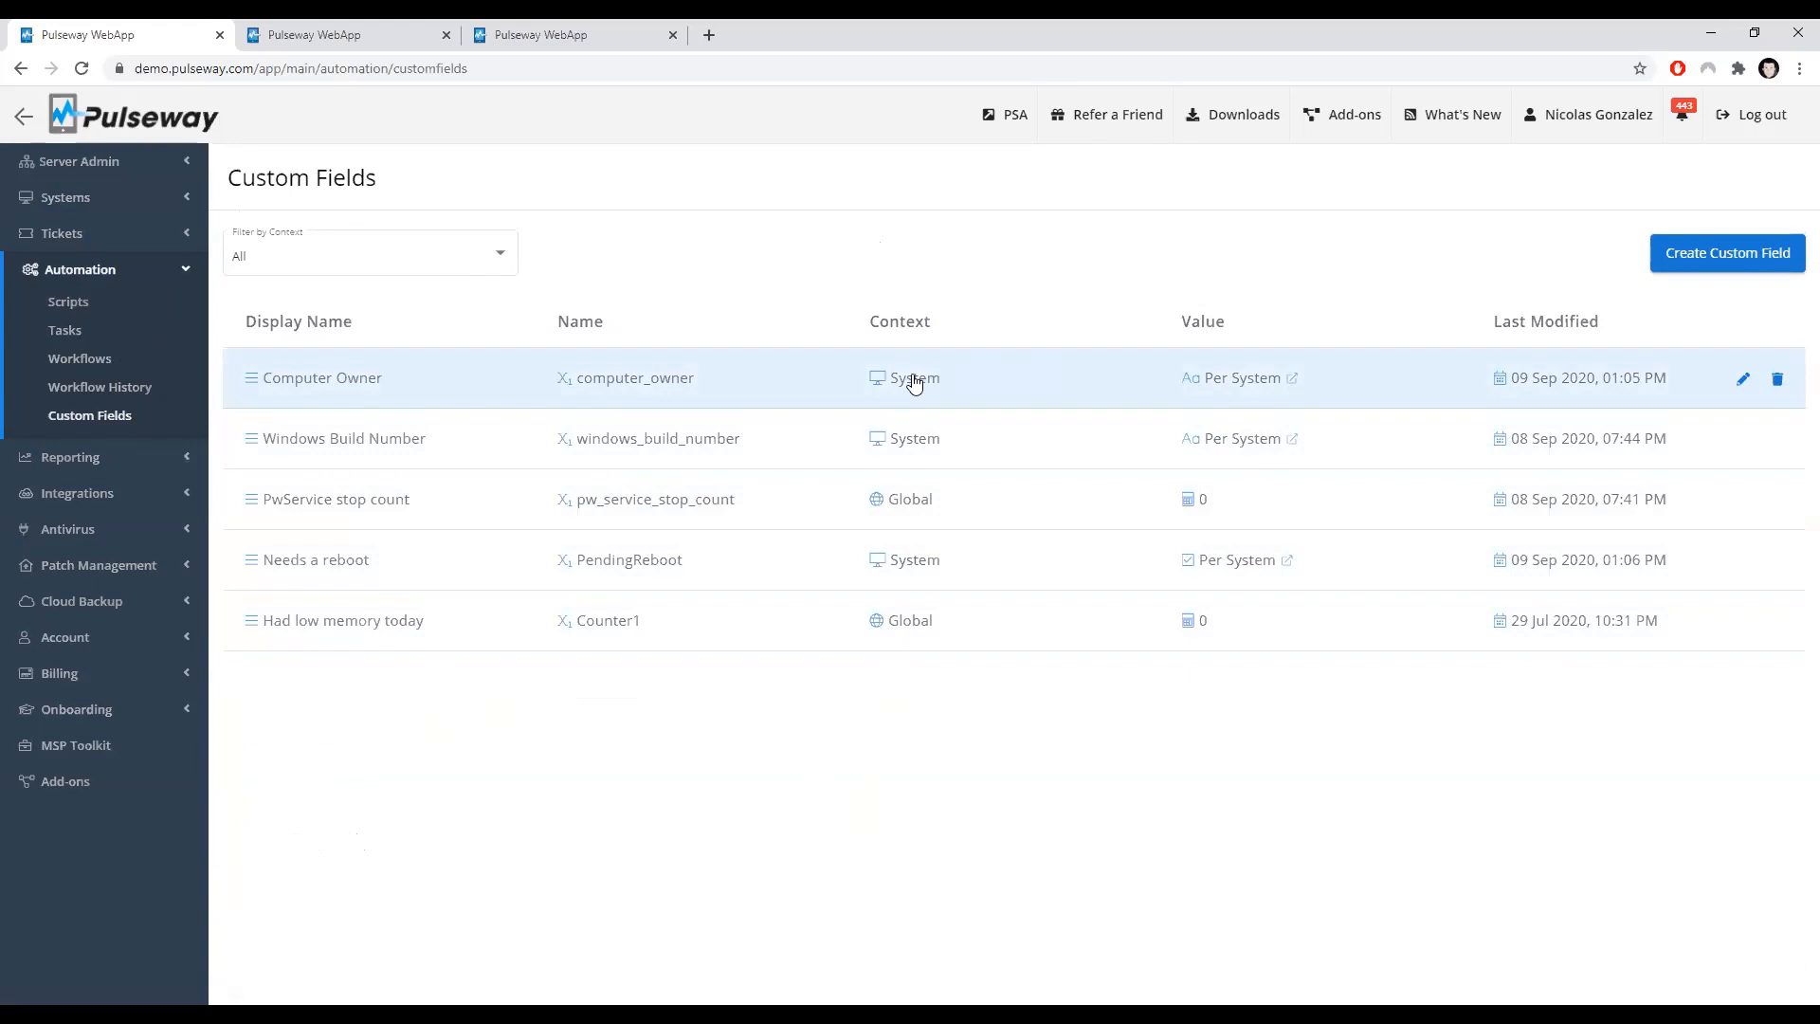
Step: View the per-system values of the Computer Owner custom field
{"action": "left_click", "coordinate": [1240, 379]}
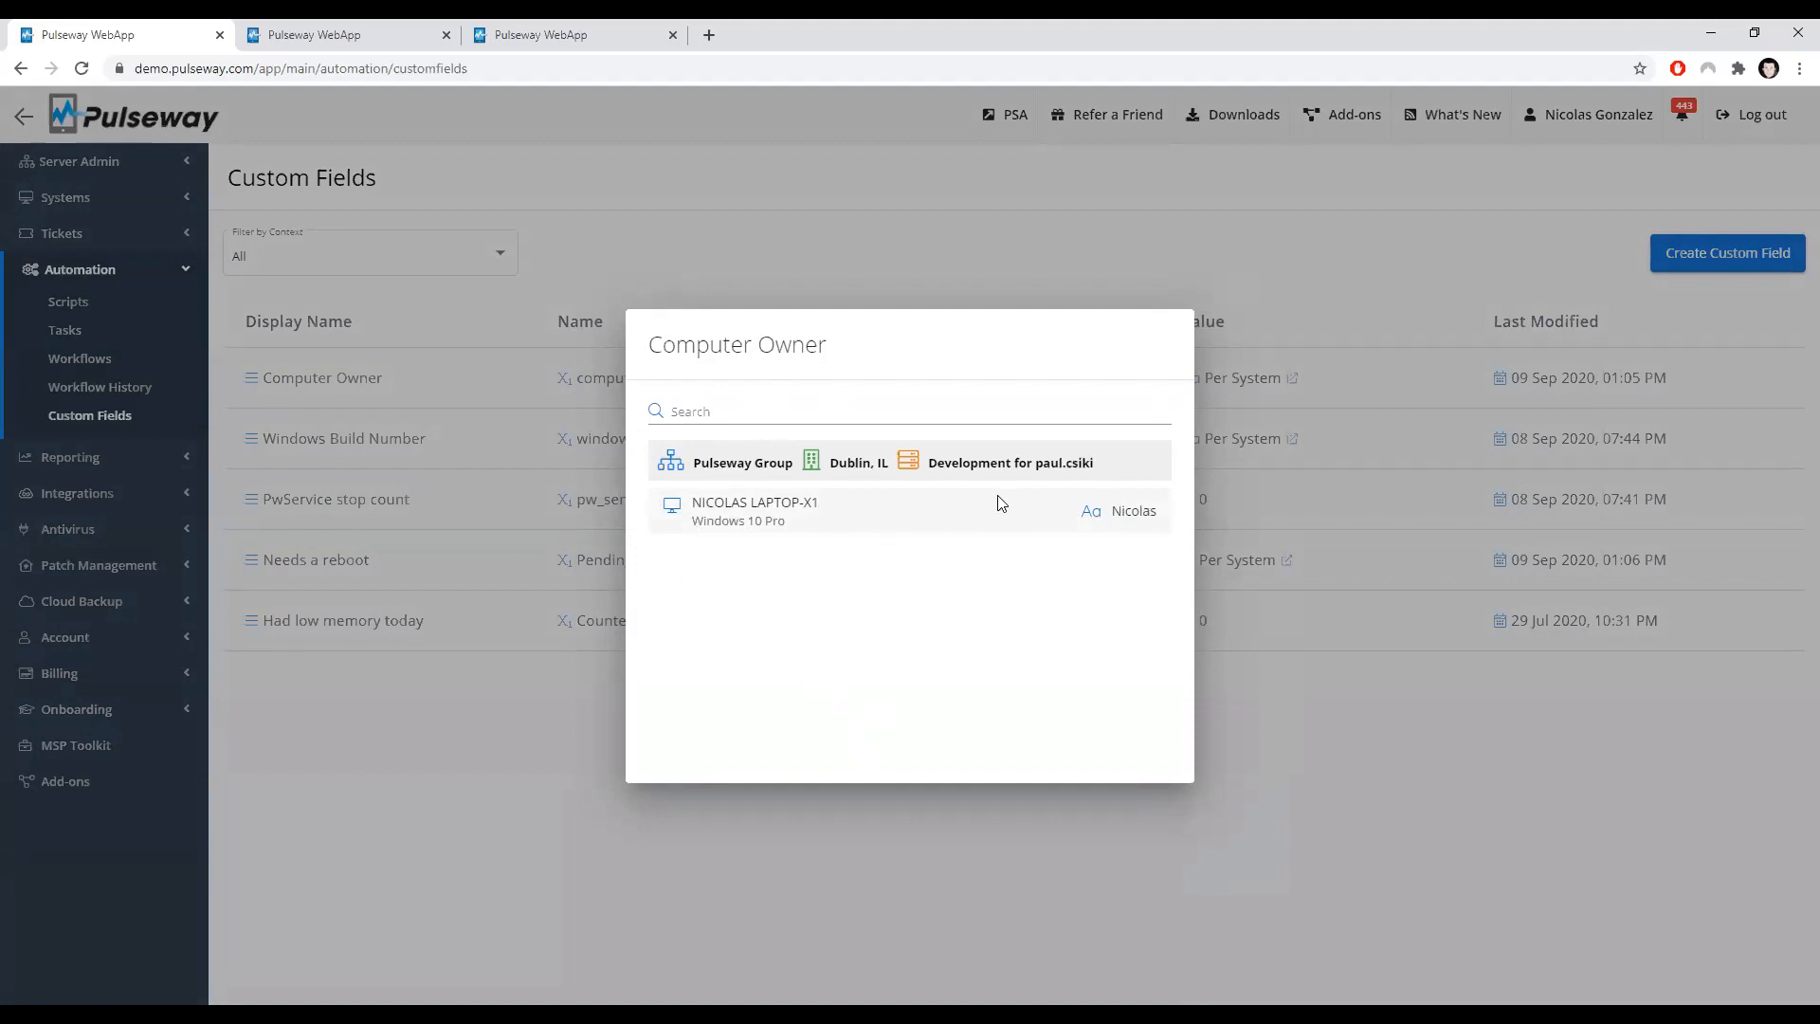
{"action": "left_click", "coordinate": [1315, 689]}
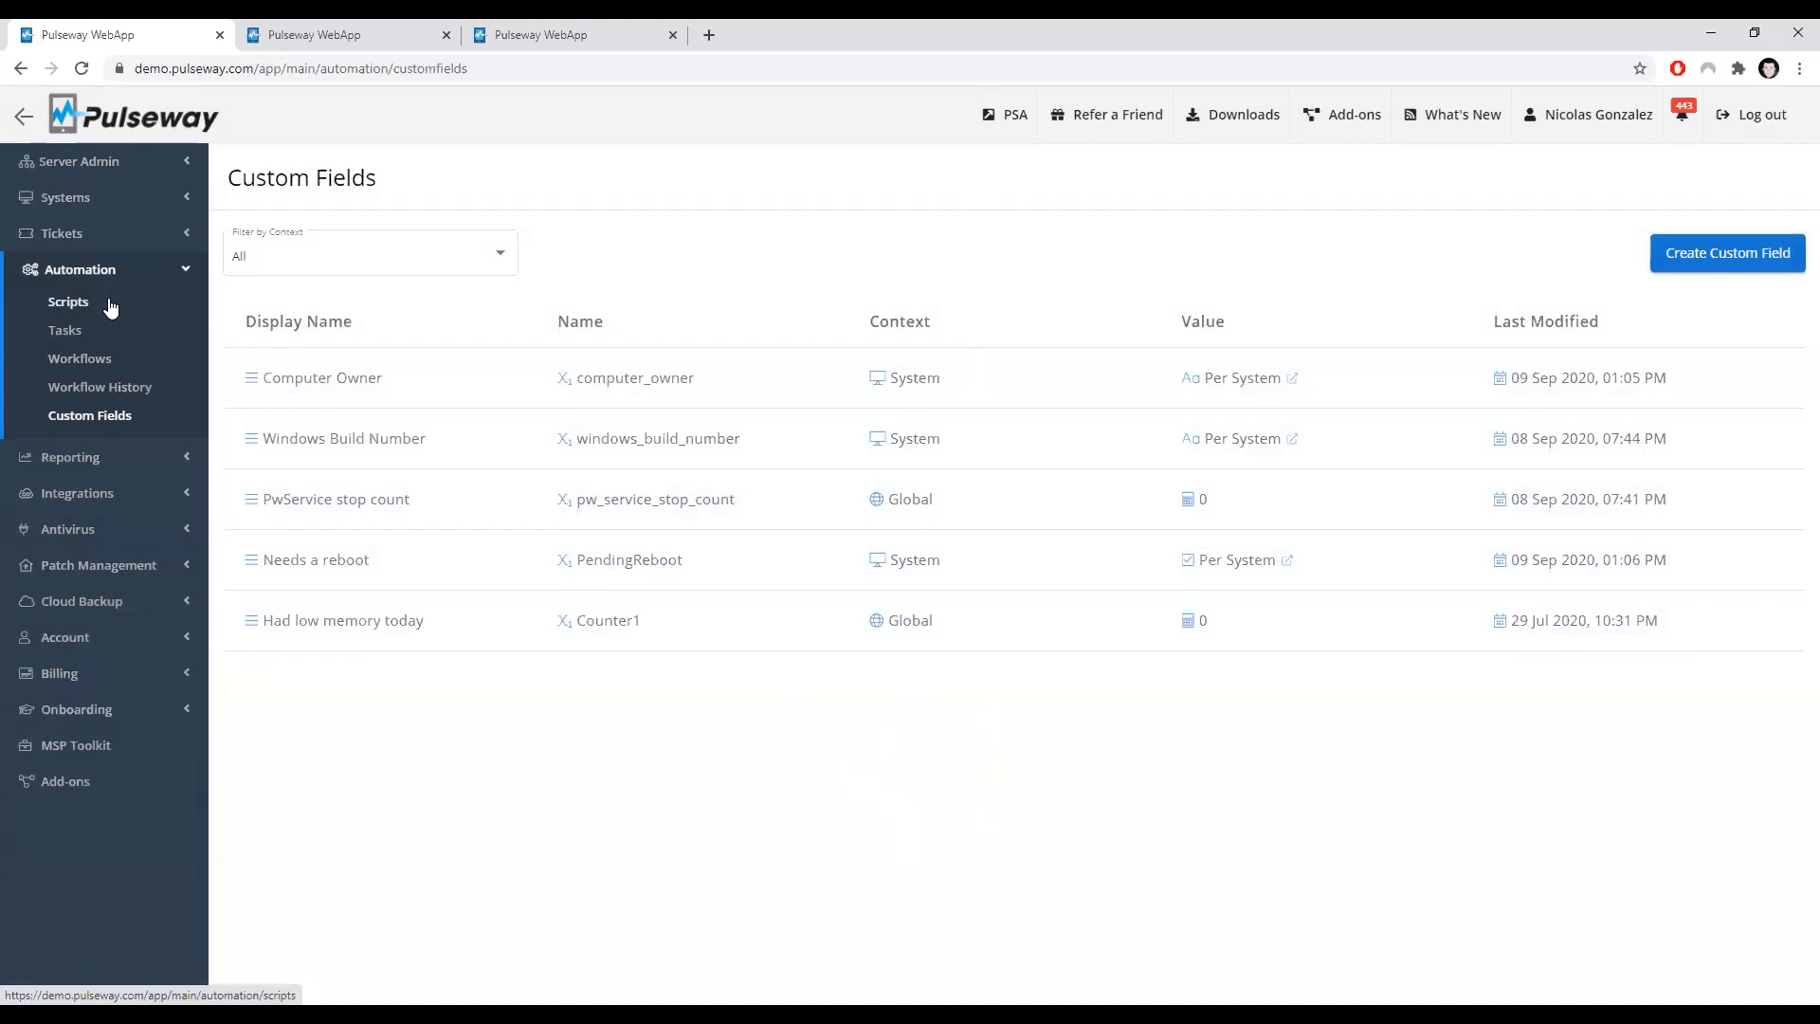
Step: Switch to the second tab and review the Collect Build Number script's inputs, outputs and code
{"action": "left_click", "coordinate": [303, 43]}
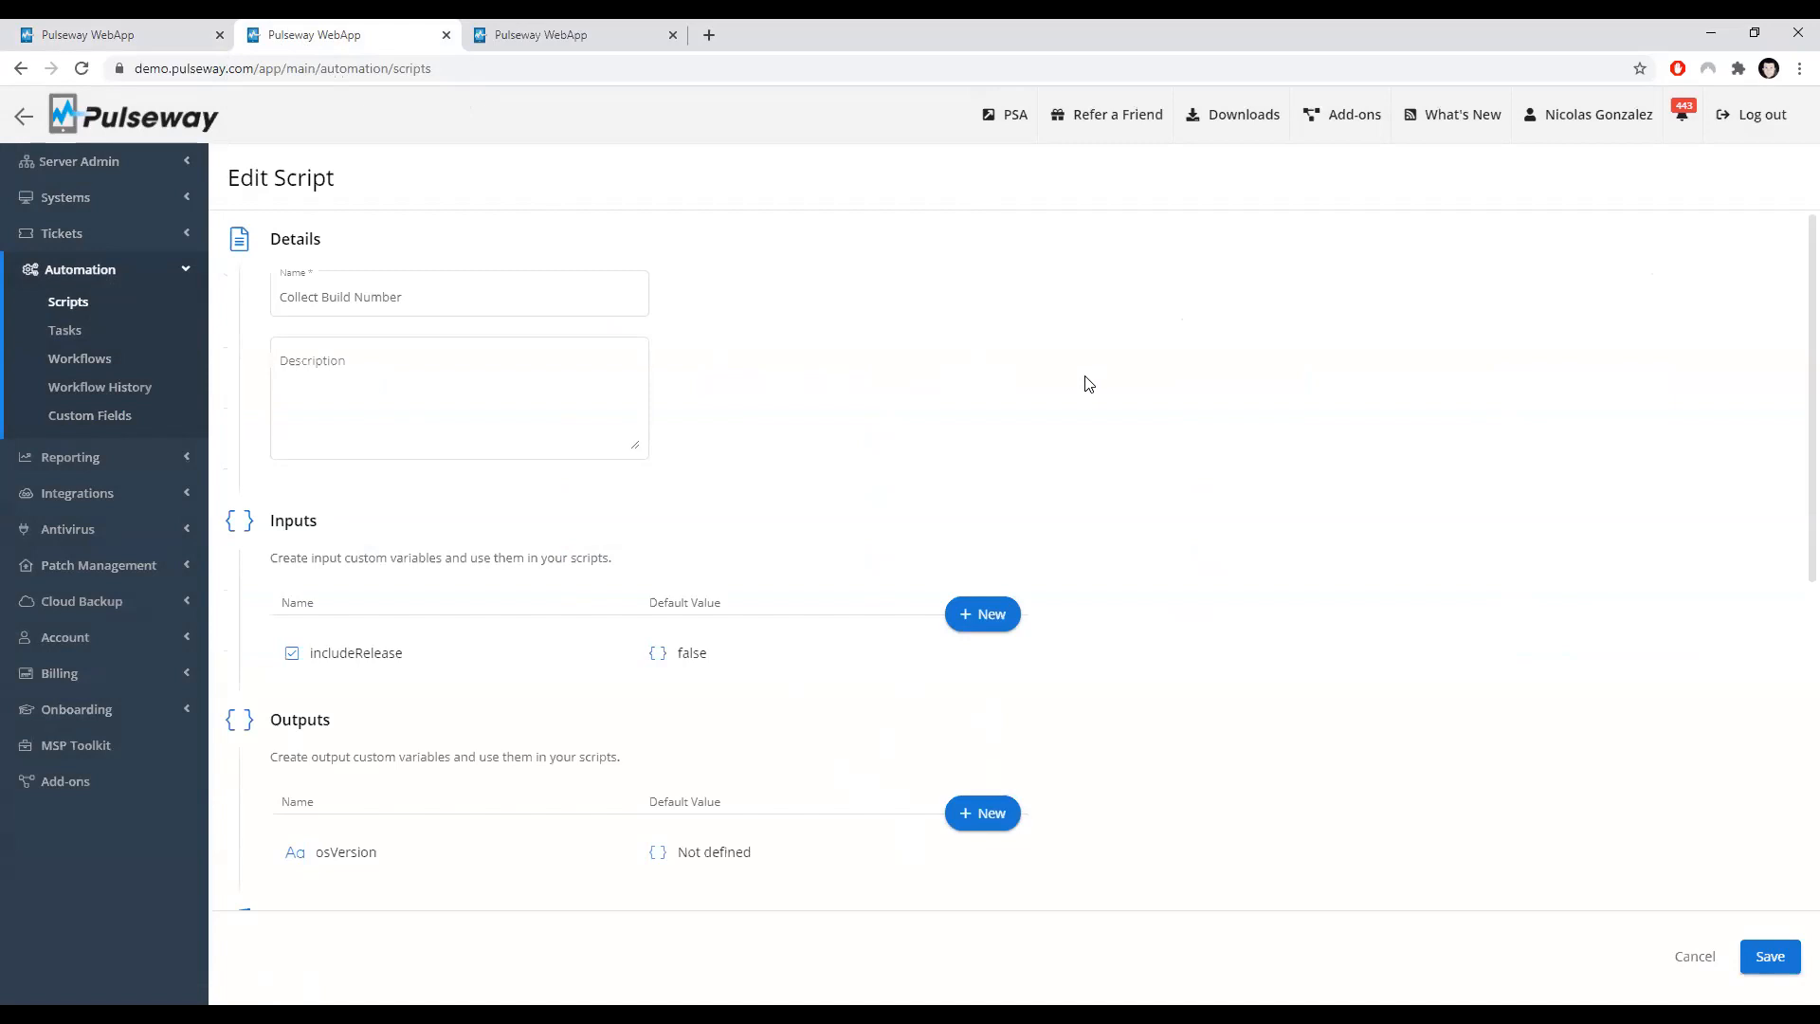
{"action": "scroll", "coordinate": [1083, 383], "scroll_direction": "down", "scroll_amount": 1}
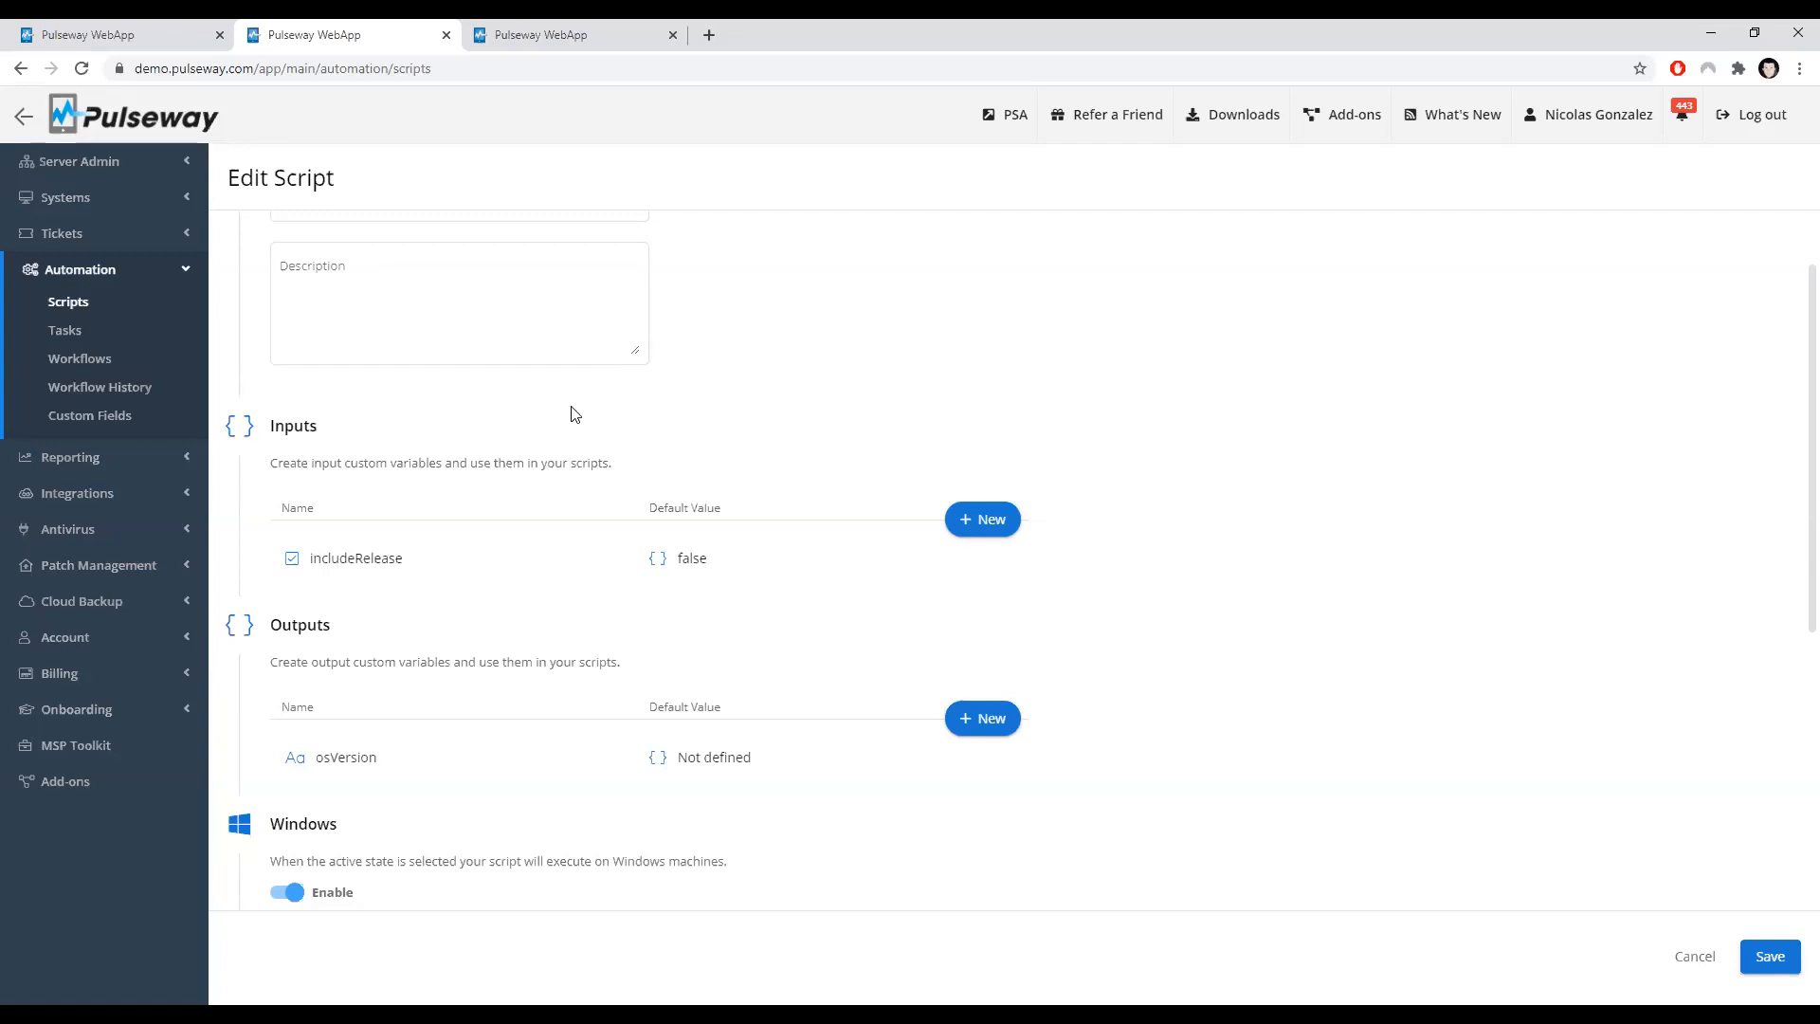
{"action": "scroll", "coordinate": [574, 410], "scroll_direction": "down", "scroll_amount": 2}
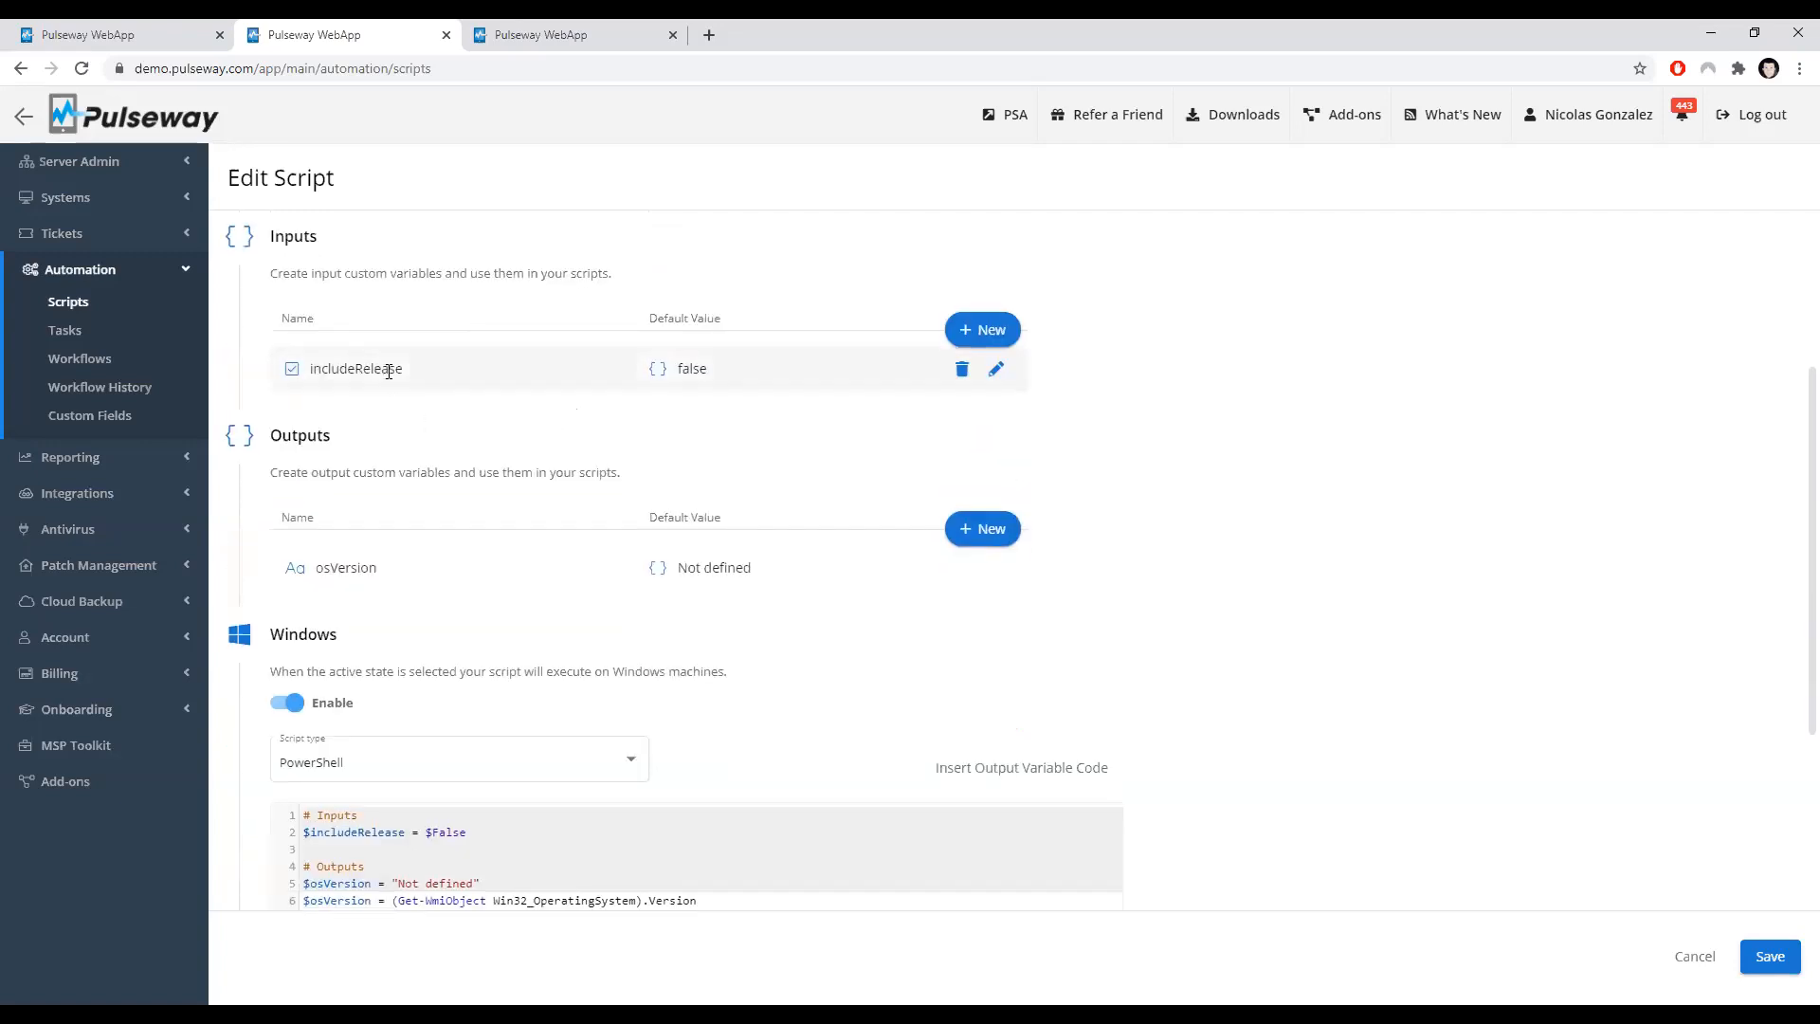
{"action": "scroll", "coordinate": [382, 654], "scroll_direction": "down", "scroll_amount": 1}
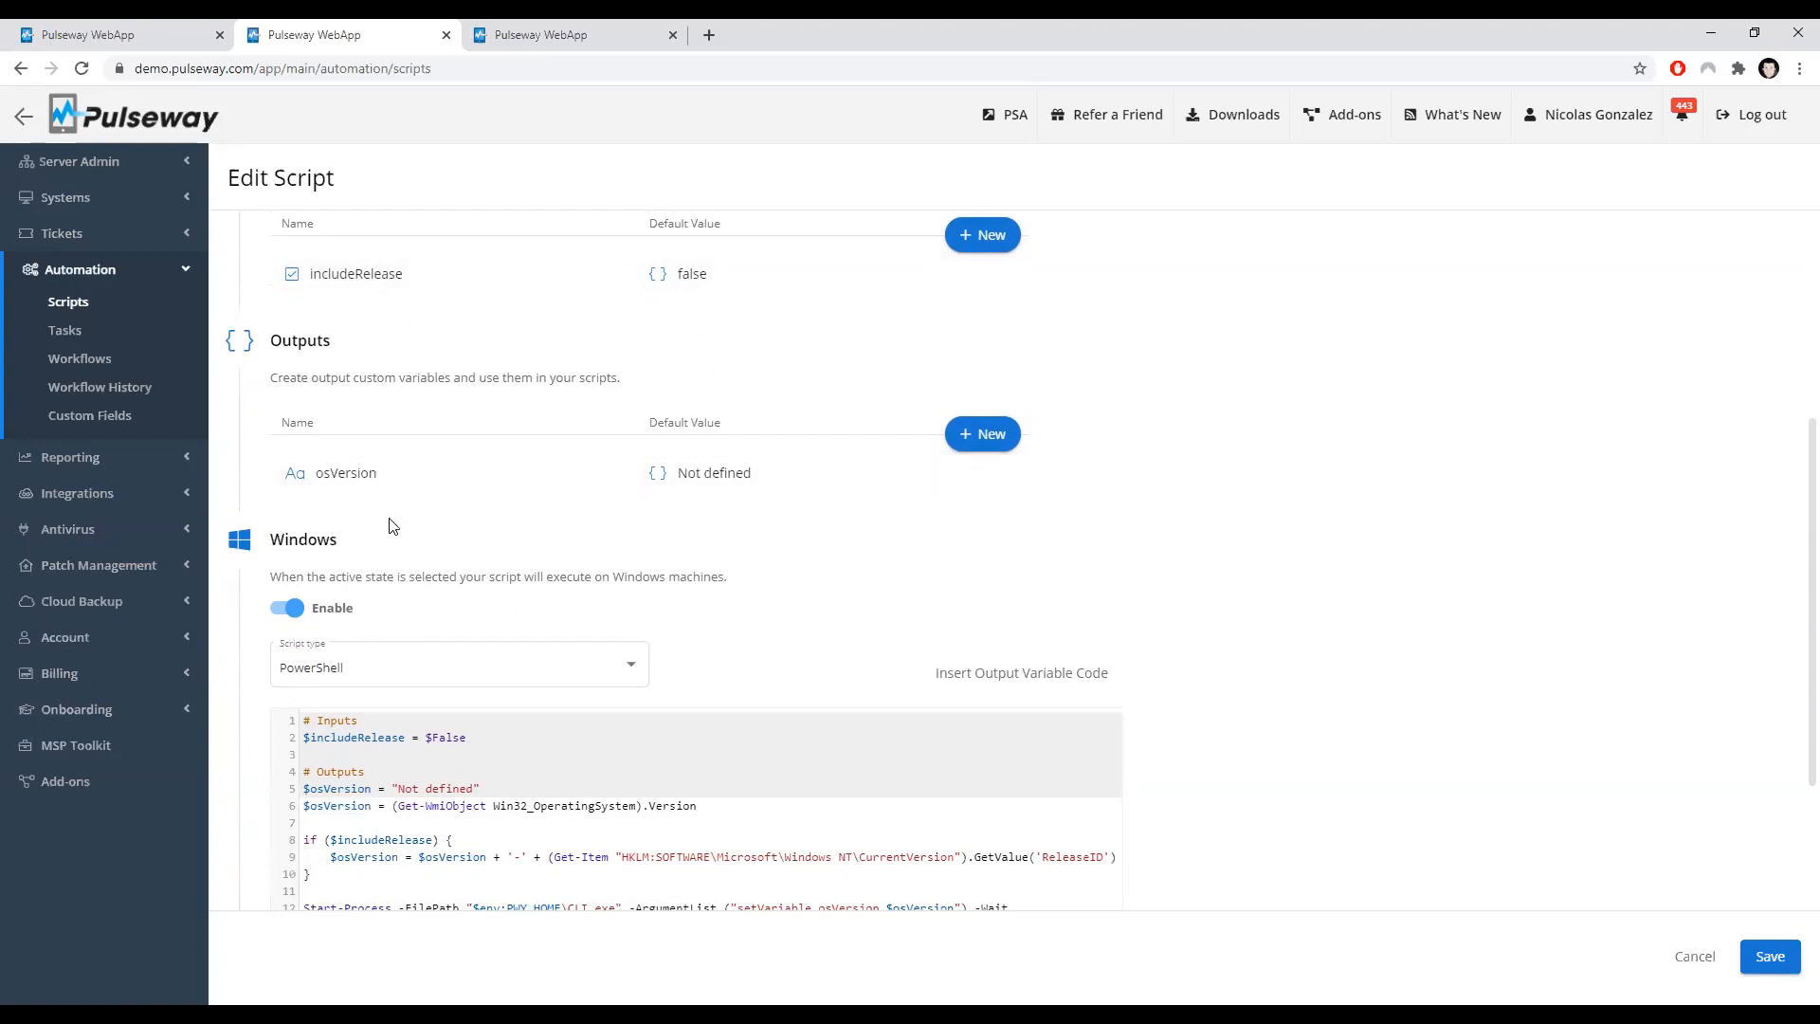
{"action": "scroll", "coordinate": [387, 516], "scroll_direction": "up", "scroll_amount": 1}
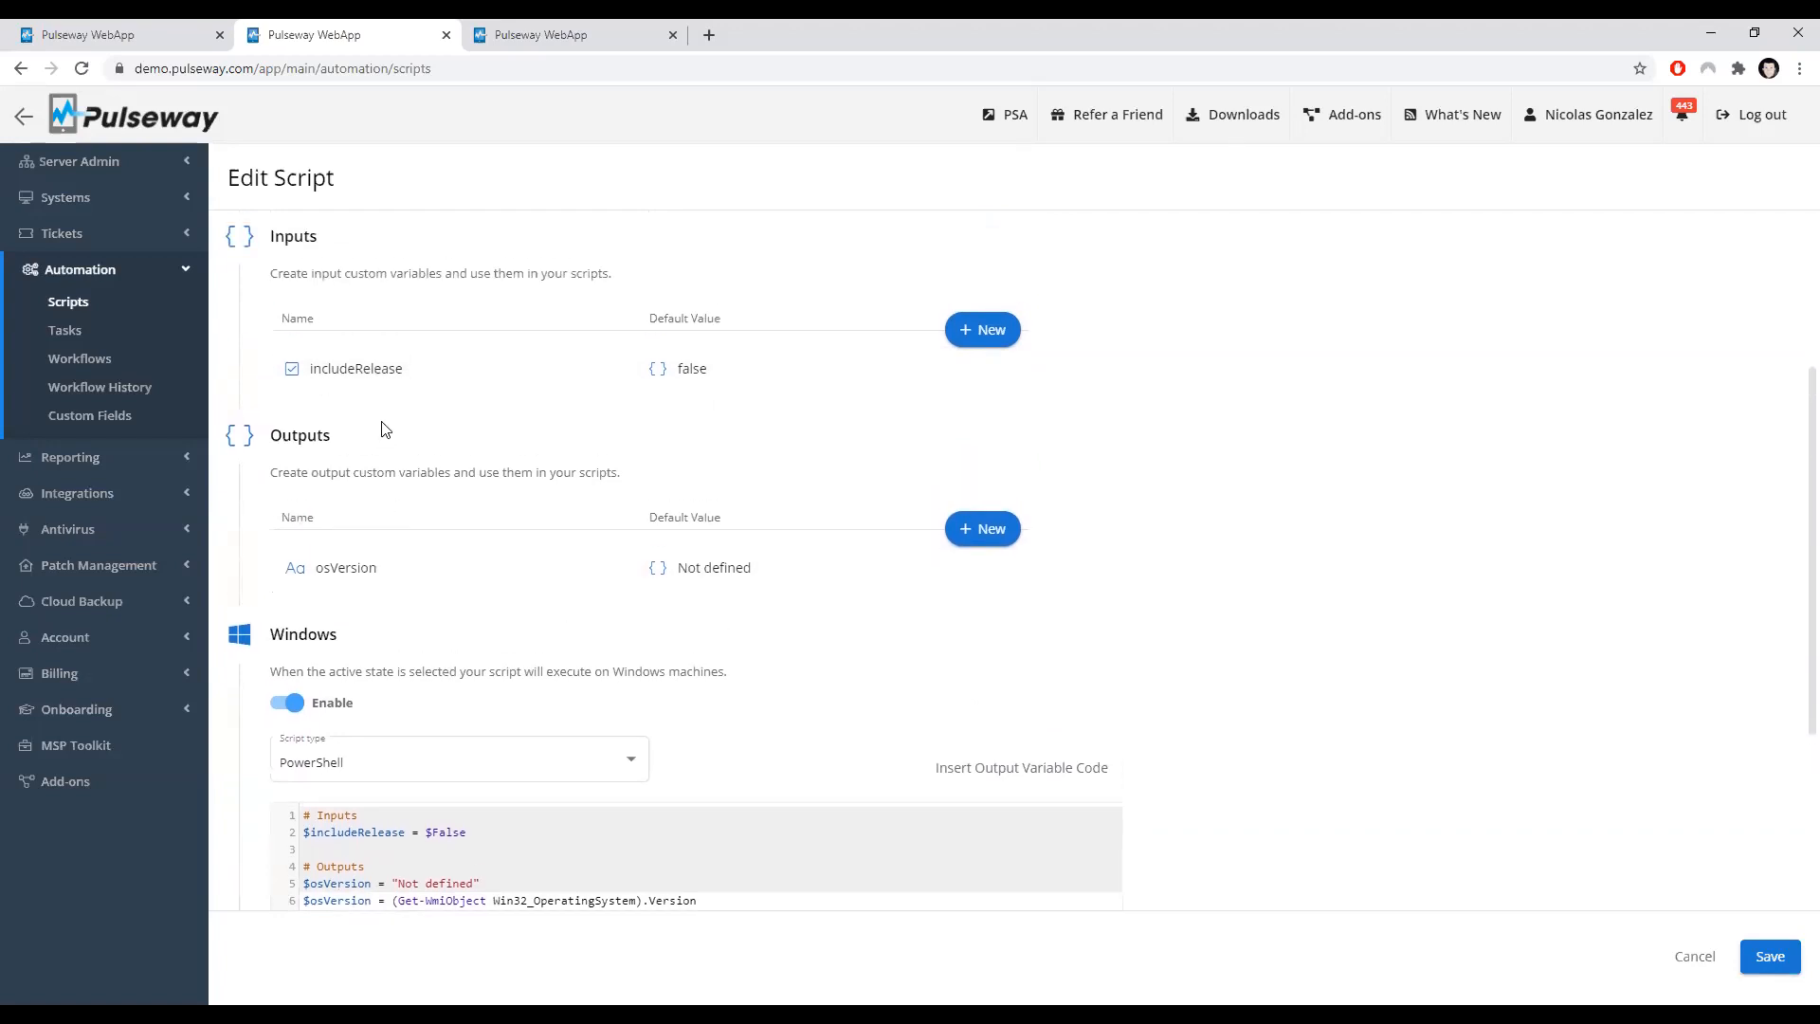
Step: Try adding a script input variable that uses the Needs a reboot custom field value
{"action": "left_click", "coordinate": [993, 334]}
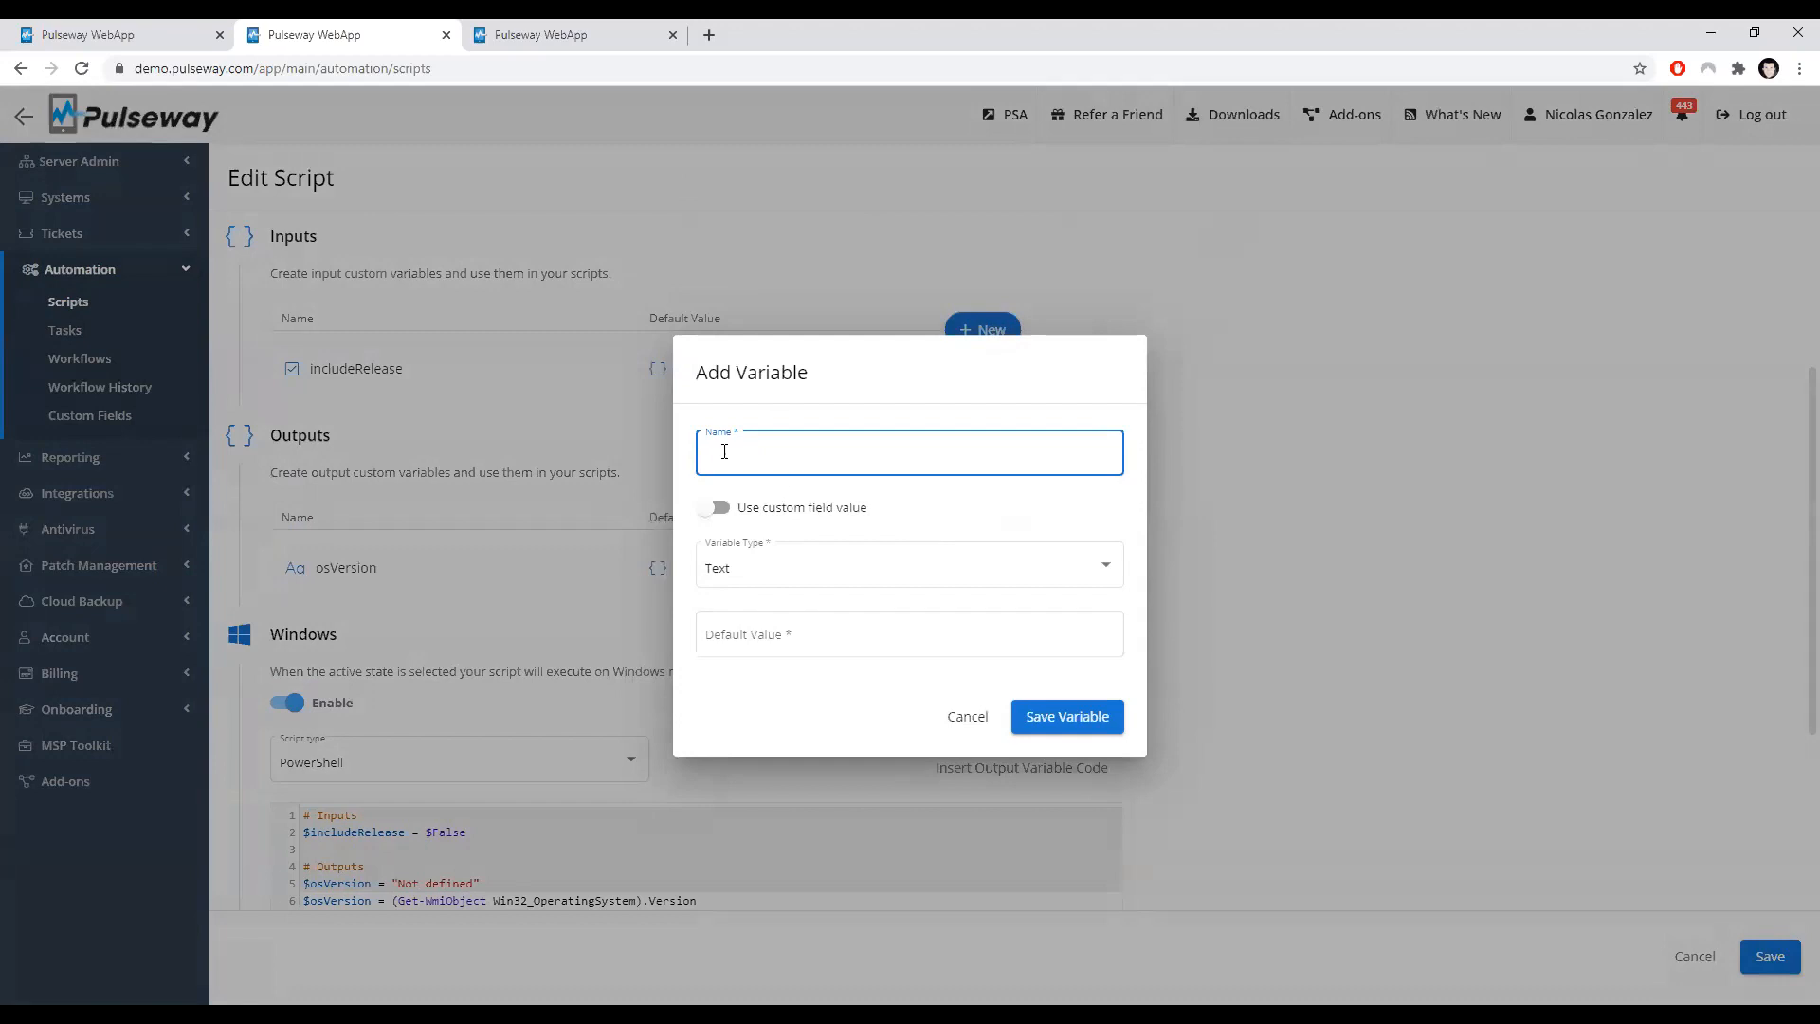
{"action": "left_click", "coordinate": [738, 580]}
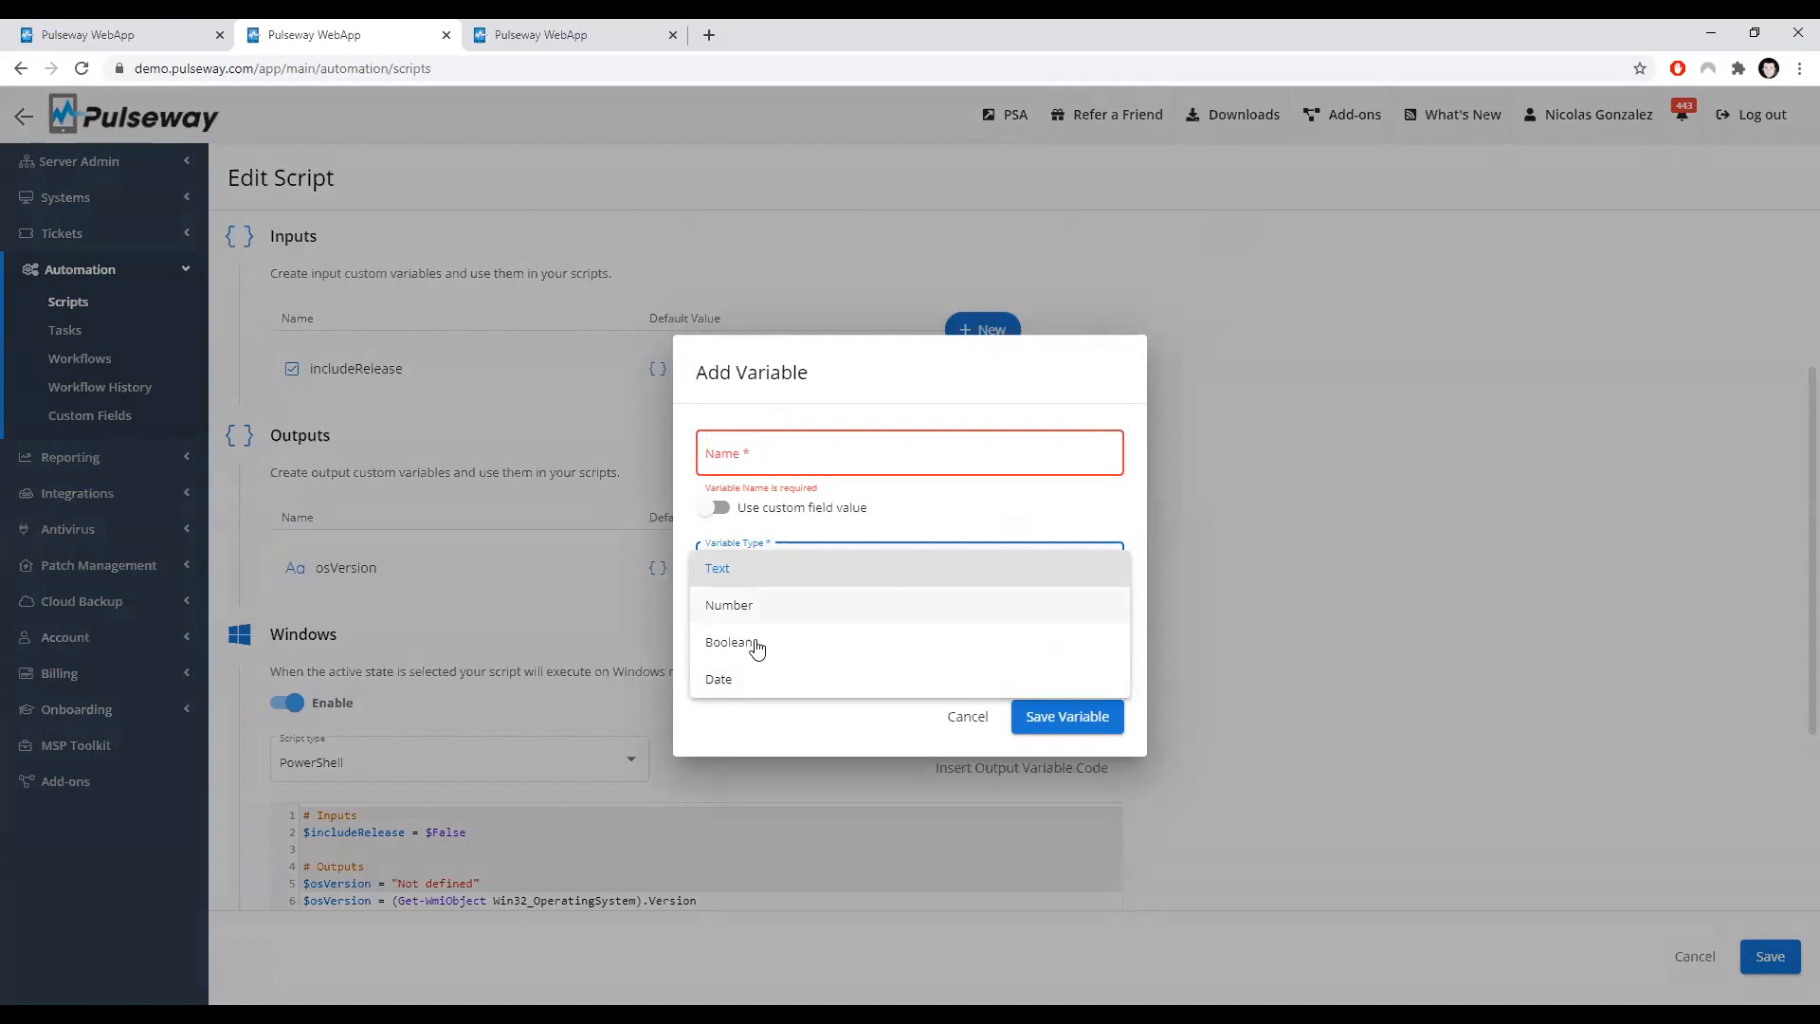
{"action": "left_click", "coordinate": [760, 732]}
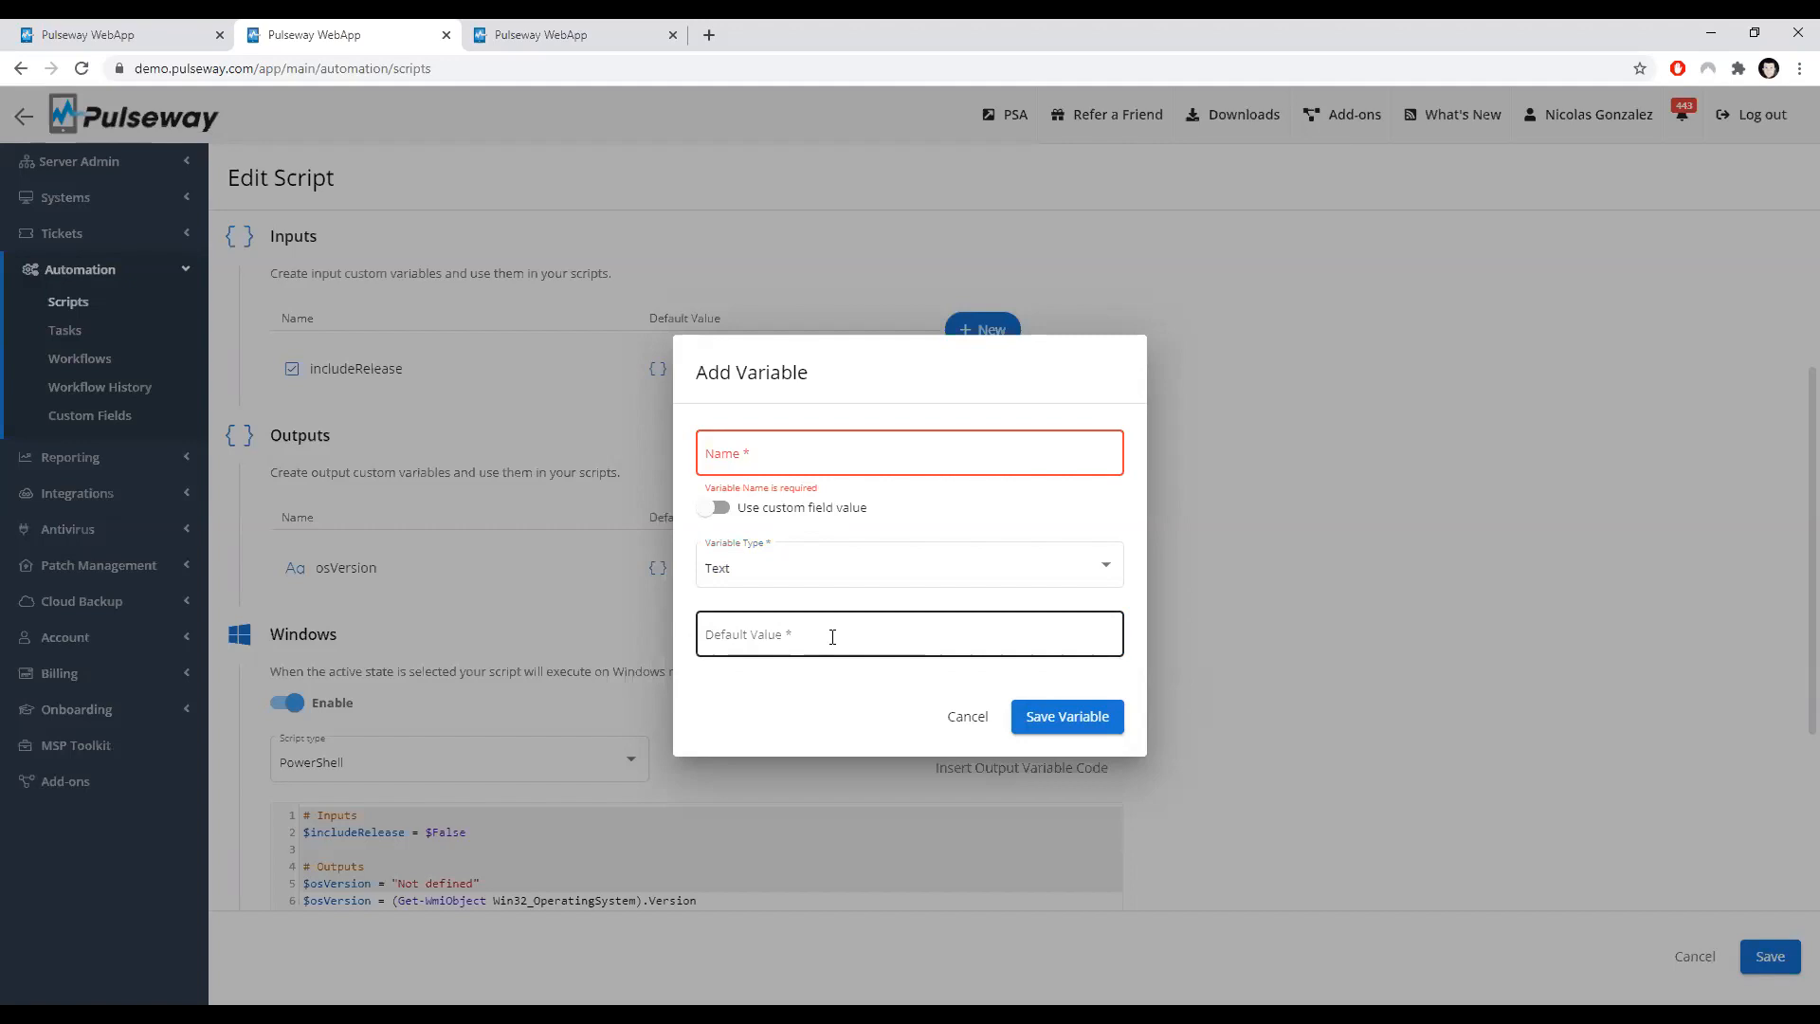
{"action": "left_click", "coordinate": [851, 512]}
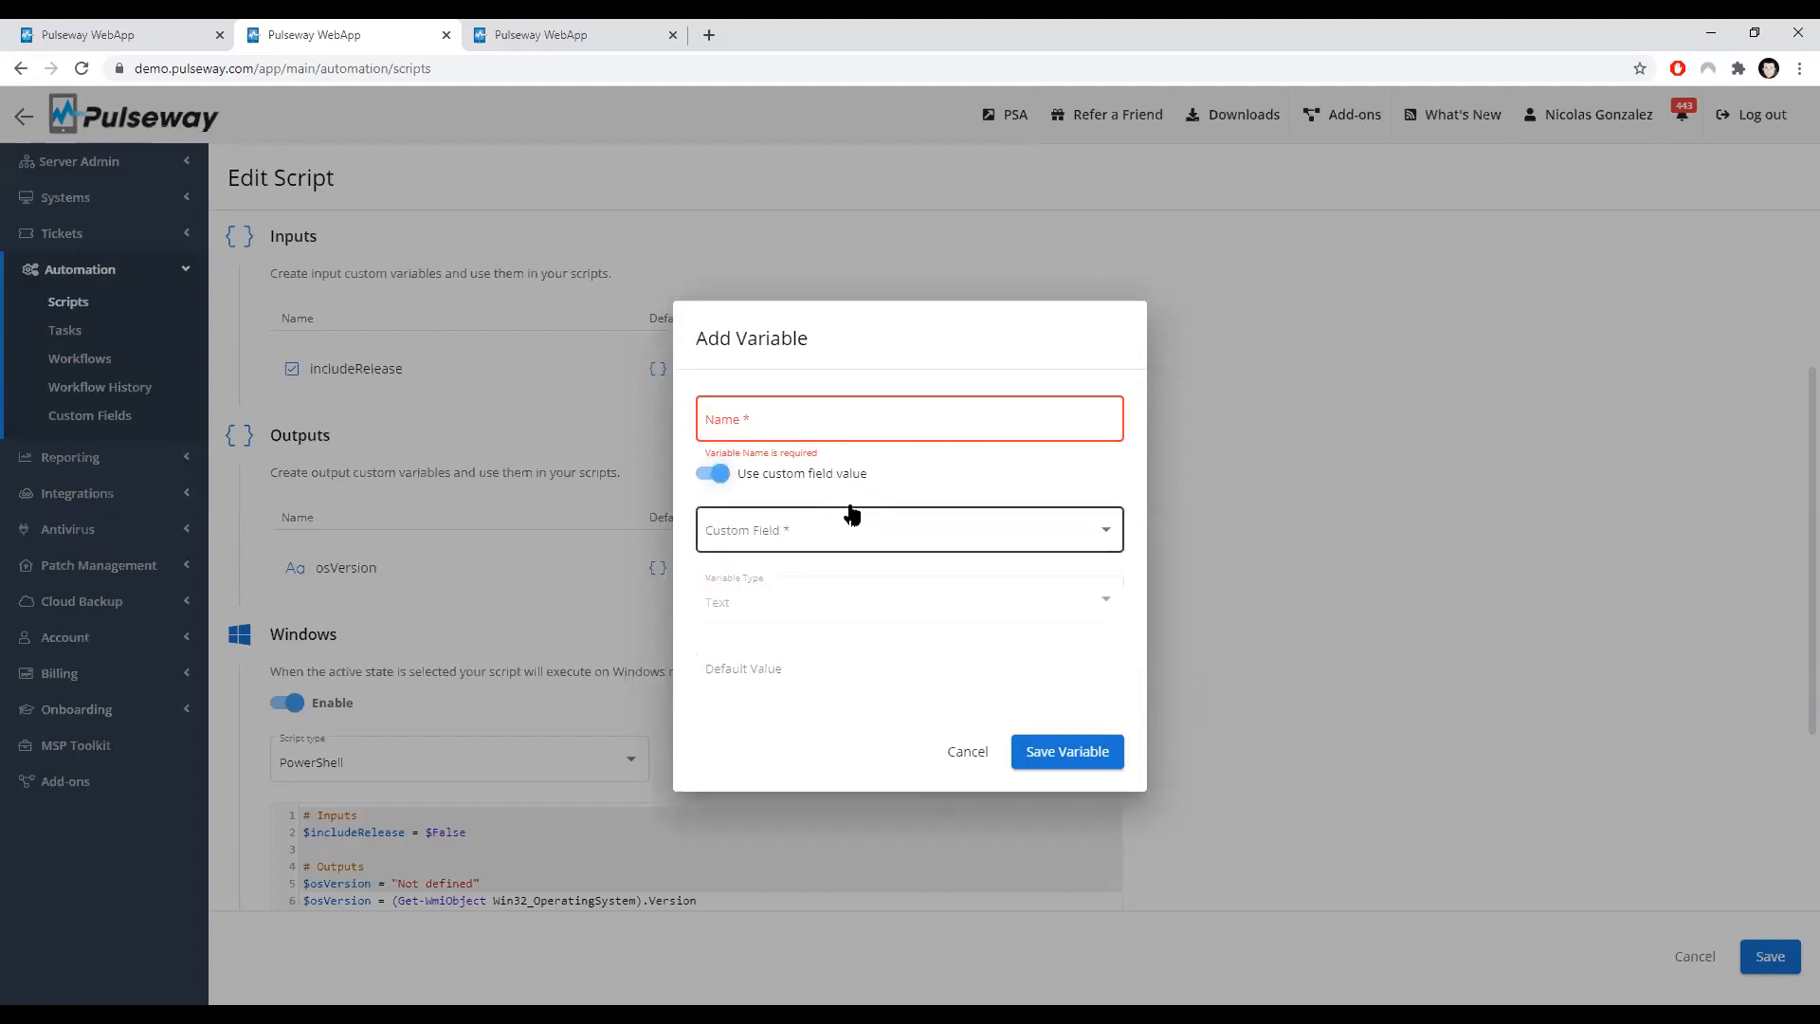
{"action": "left_click", "coordinate": [845, 529]}
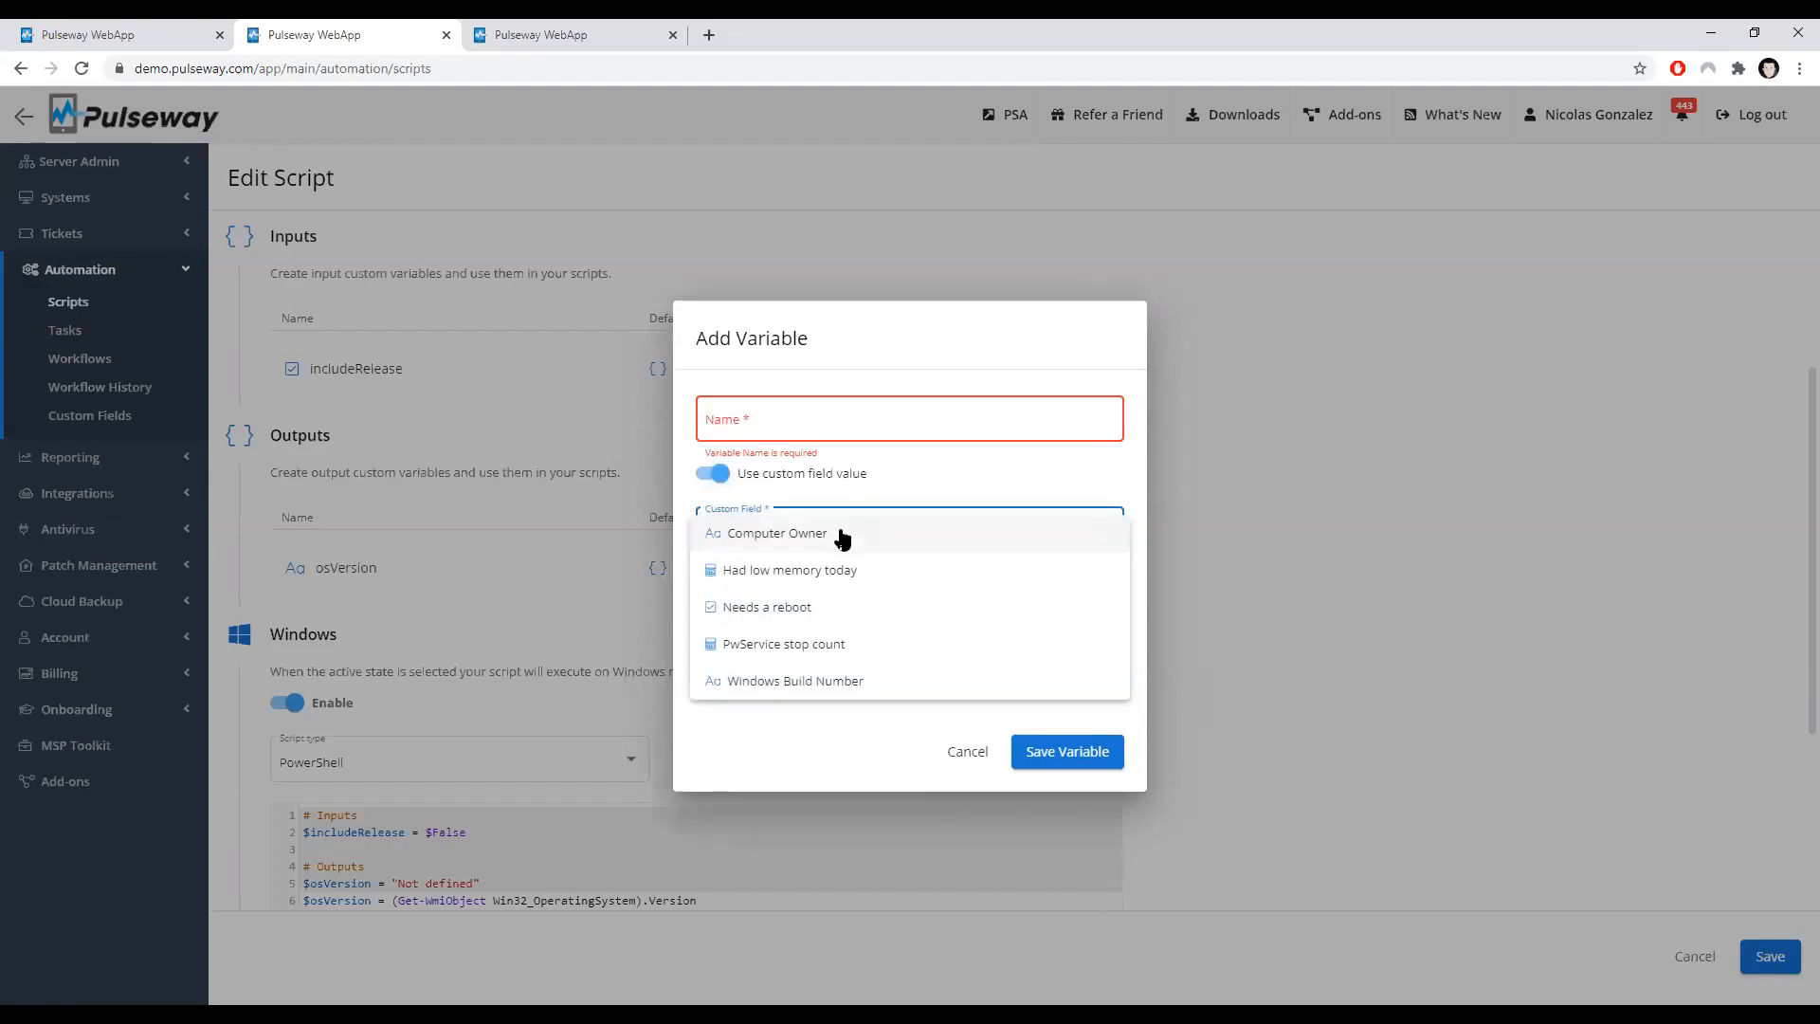
{"action": "left_click", "coordinate": [775, 614]}
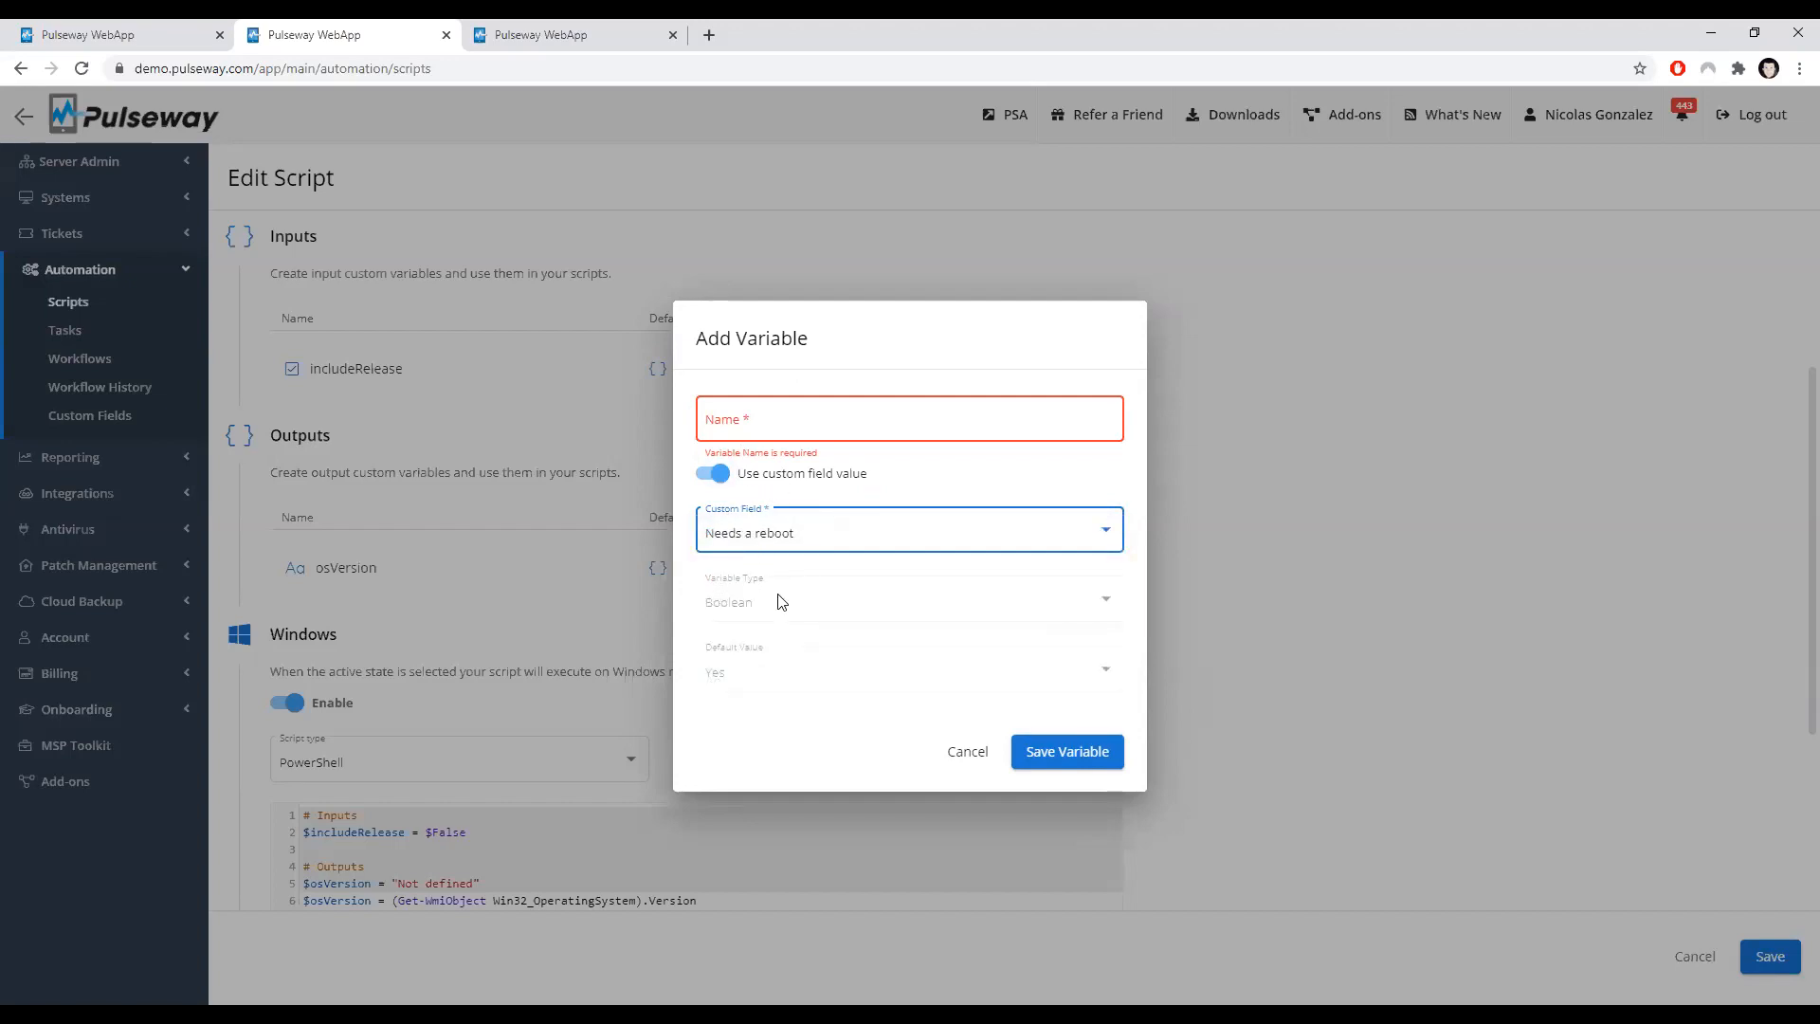
{"action": "left_click", "coordinate": [967, 752]}
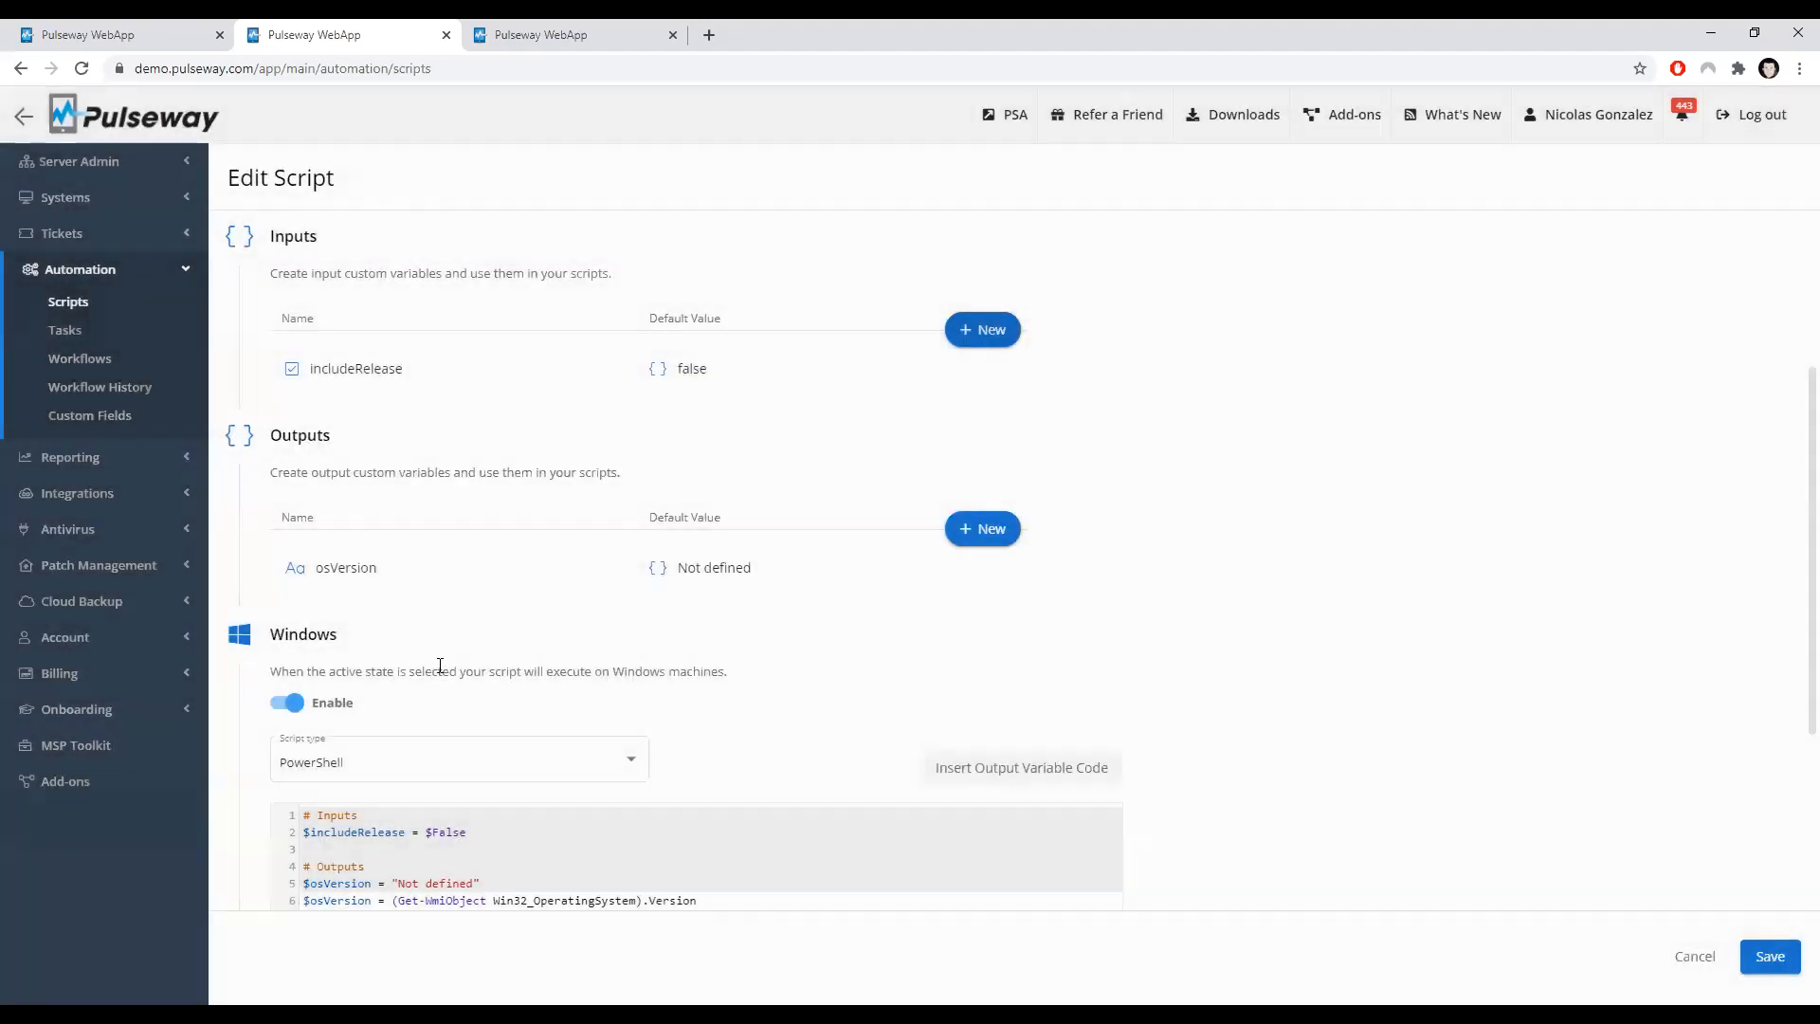
{"action": "scroll", "coordinate": [494, 664], "scroll_direction": "down", "scroll_amount": 3}
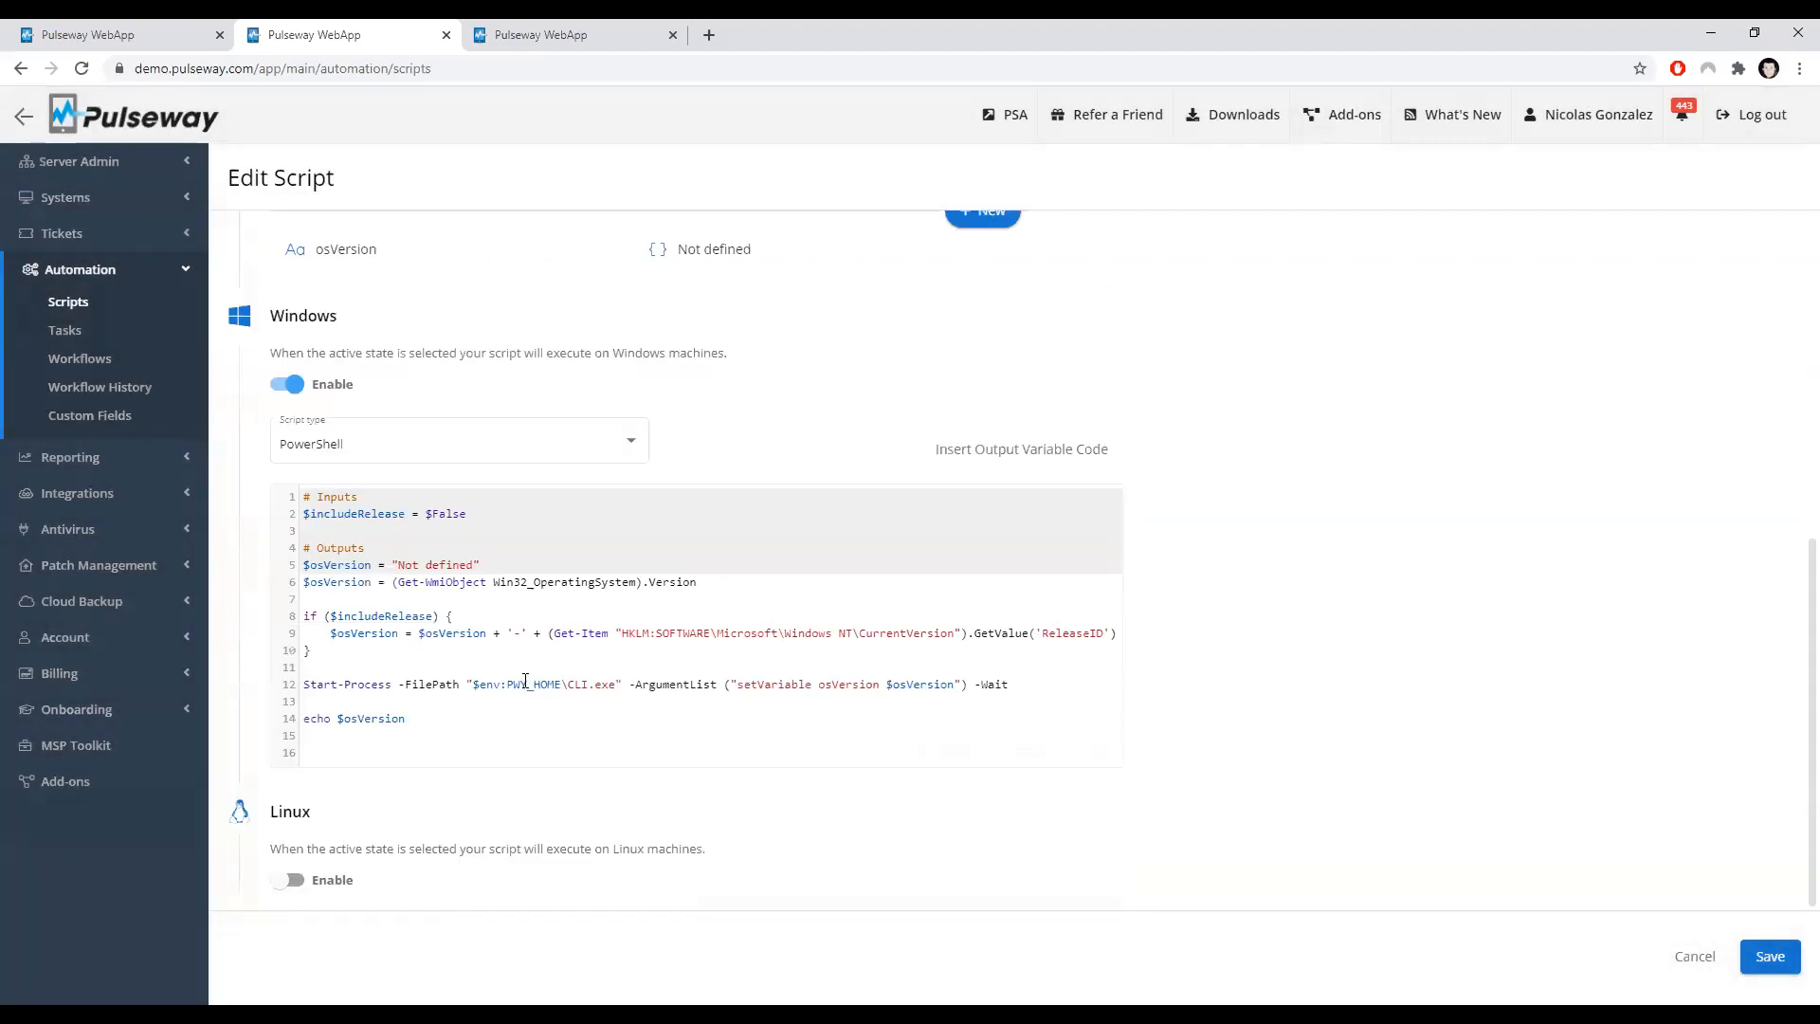
{"action": "scroll", "coordinate": [518, 654], "scroll_direction": "up", "scroll_amount": 1}
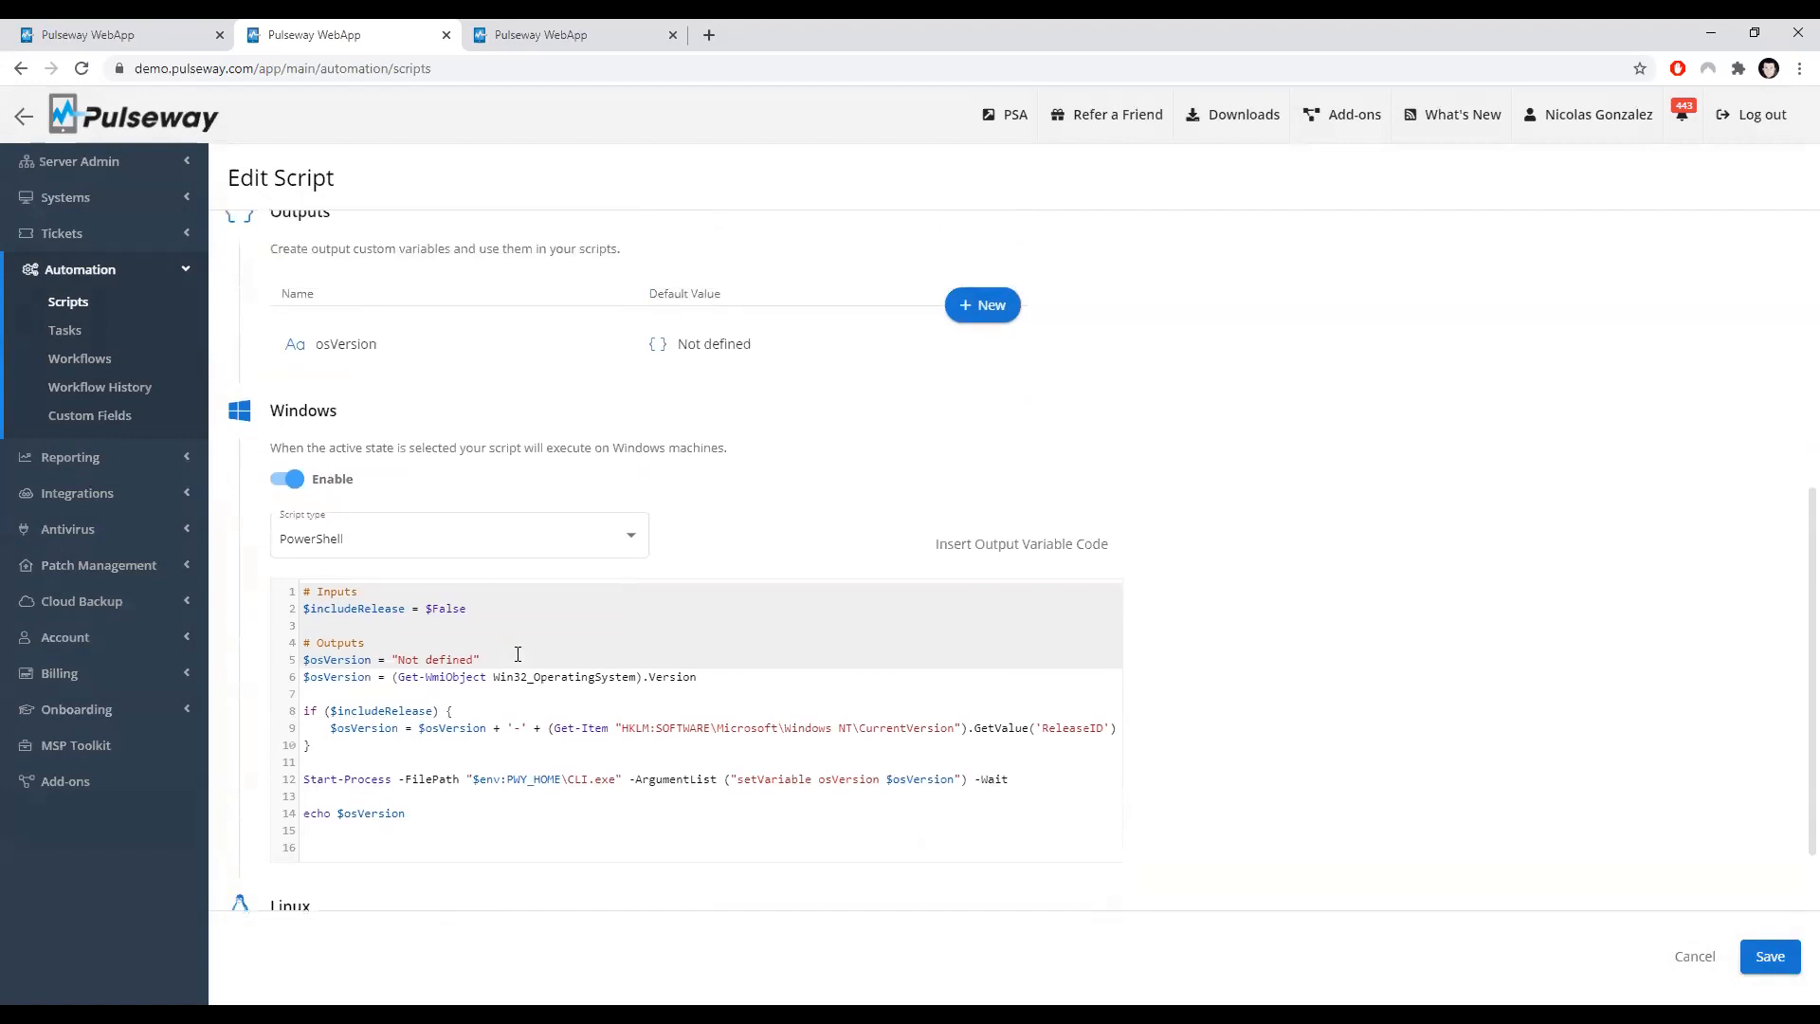
{"action": "scroll", "coordinate": [517, 661], "scroll_direction": "up", "scroll_amount": 2}
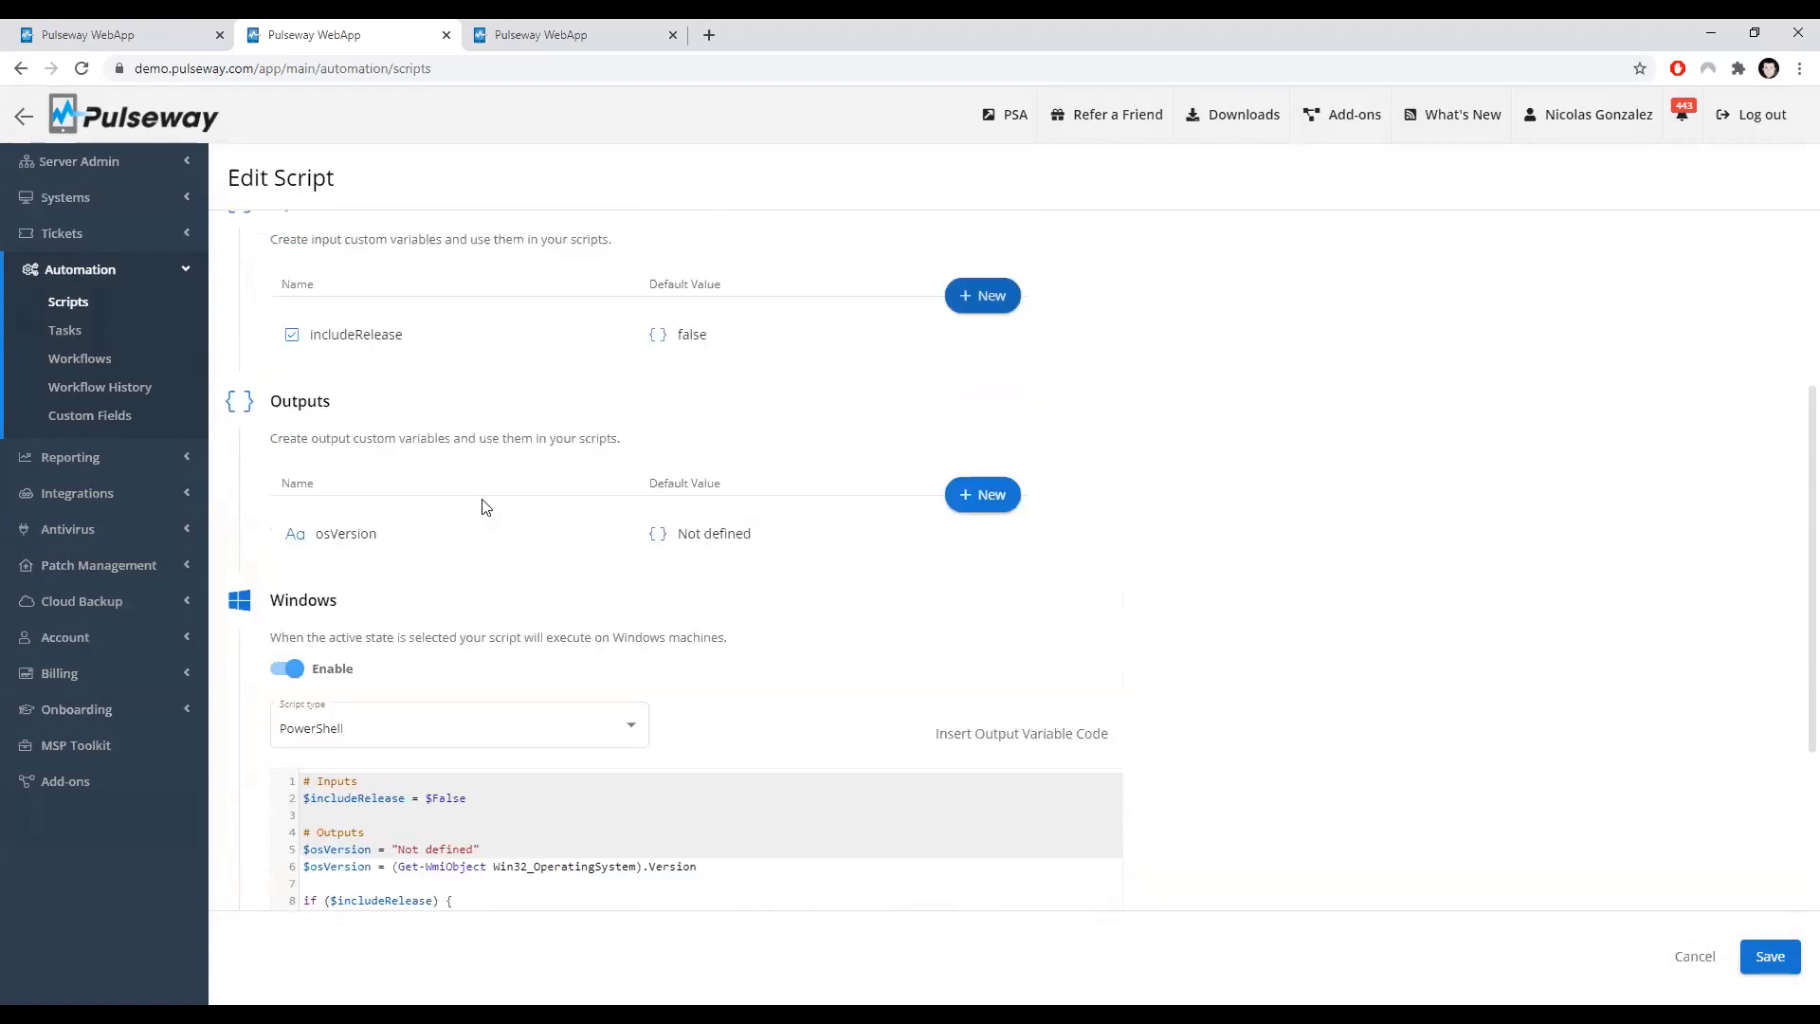
{"action": "left_click", "coordinate": [1003, 502]}
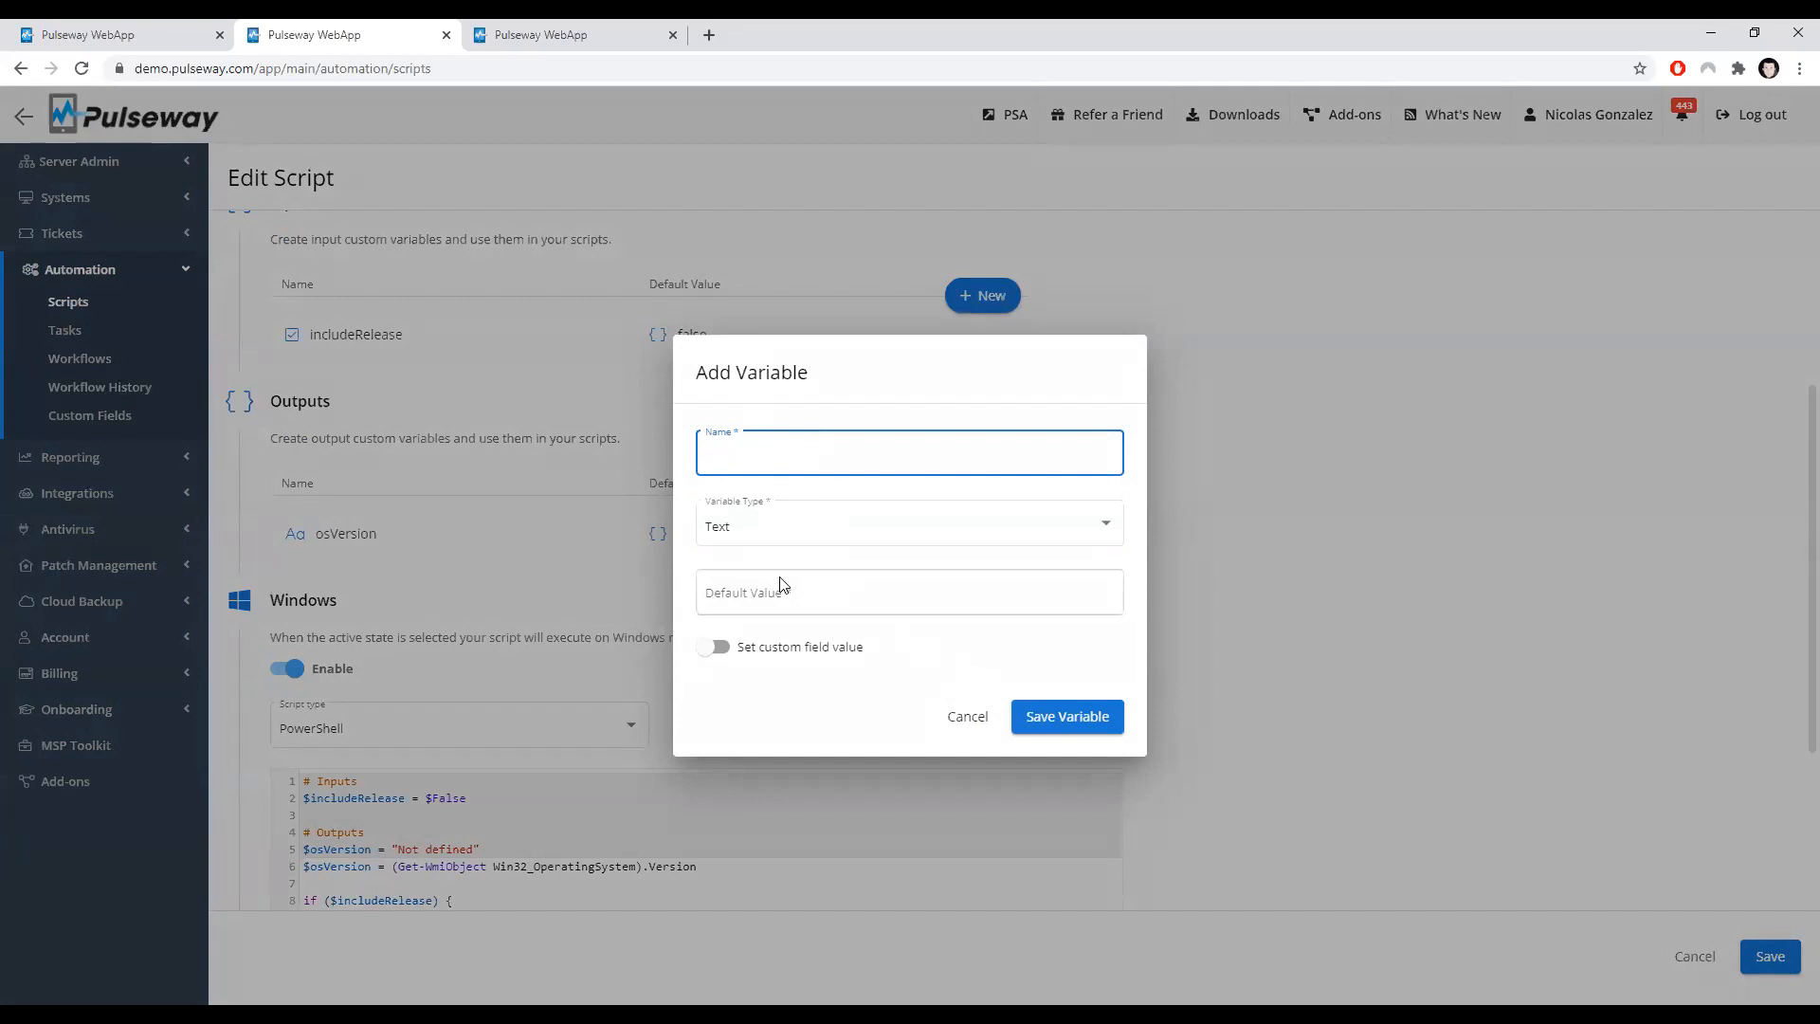
{"action": "left_click", "coordinate": [965, 717]}
Step: Examine the script's setVariable line and the osVersion output variable's custom field settings without changing them
{"action": "scroll", "coordinate": [478, 687], "scroll_direction": "down", "scroll_amount": 3}
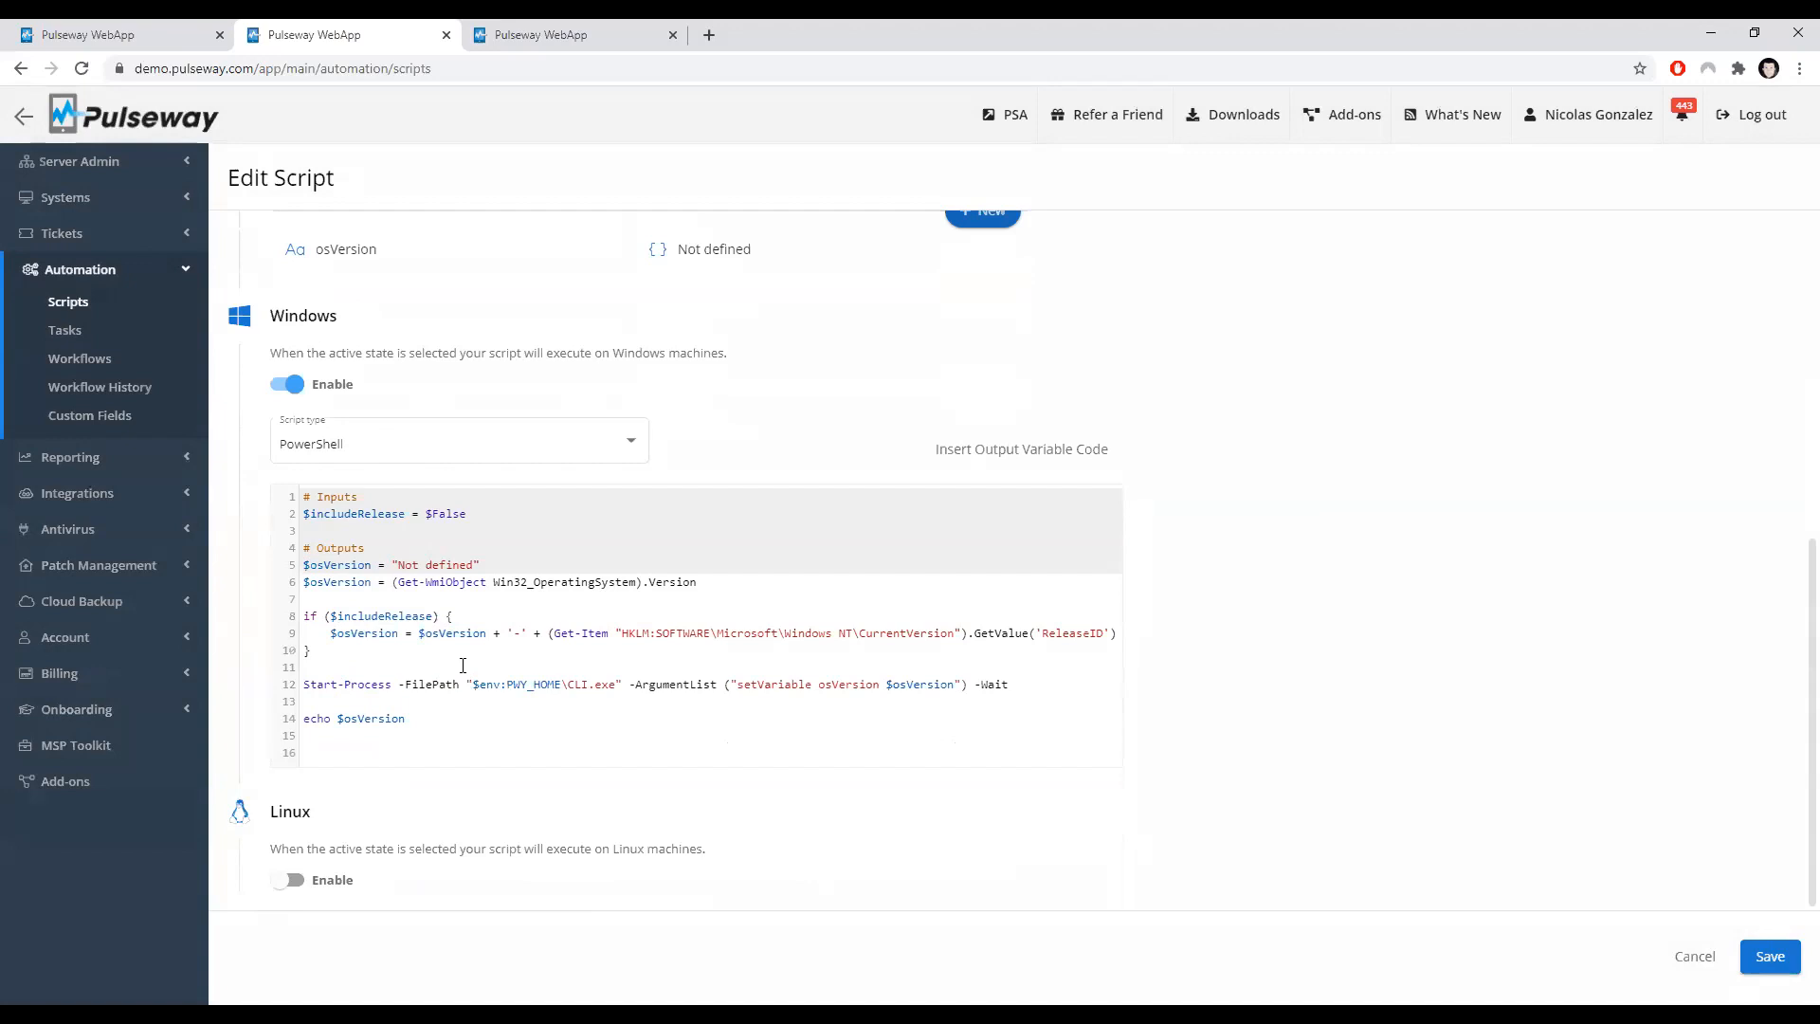
{"action": "left_click", "coordinate": [561, 695]}
{"action": "left_click_drag", "start_coordinate": [1013, 684], "coordinate": [301, 685]}
{"action": "left_click", "coordinate": [418, 684]}
{"action": "scroll", "coordinate": [603, 559], "scroll_direction": "up", "scroll_amount": 2}
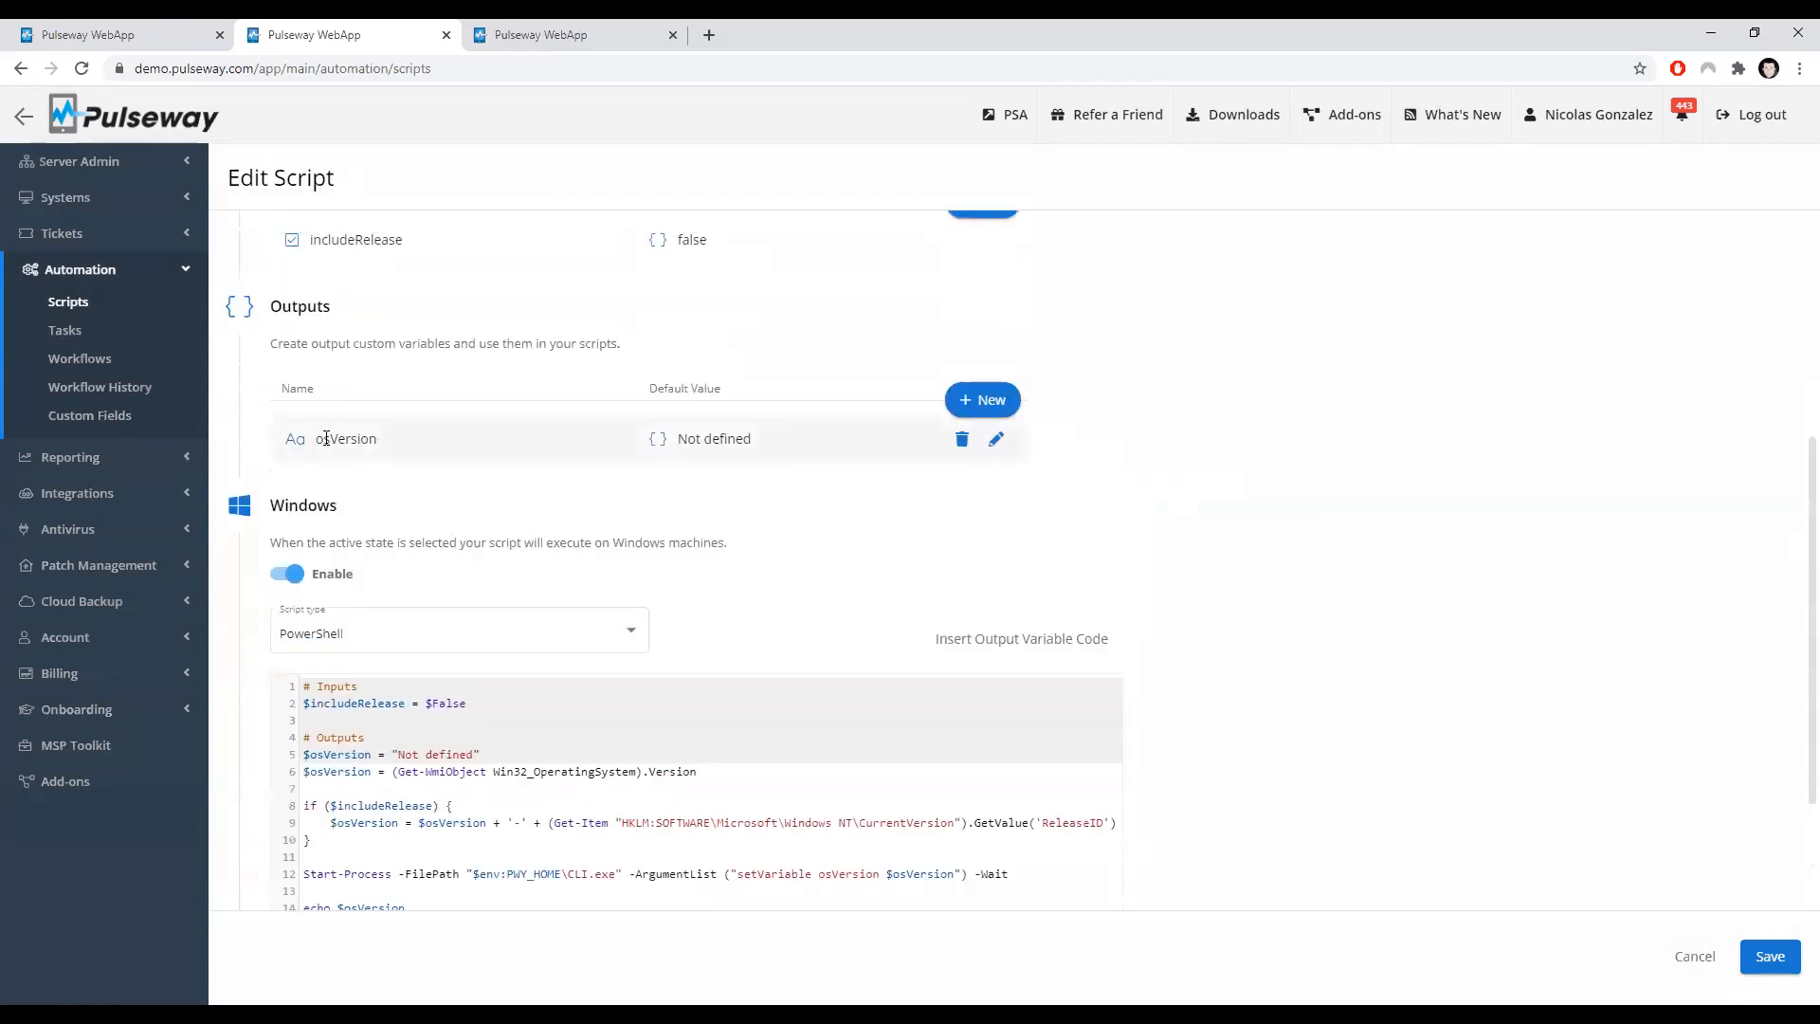
{"action": "left_click", "coordinate": [995, 438]}
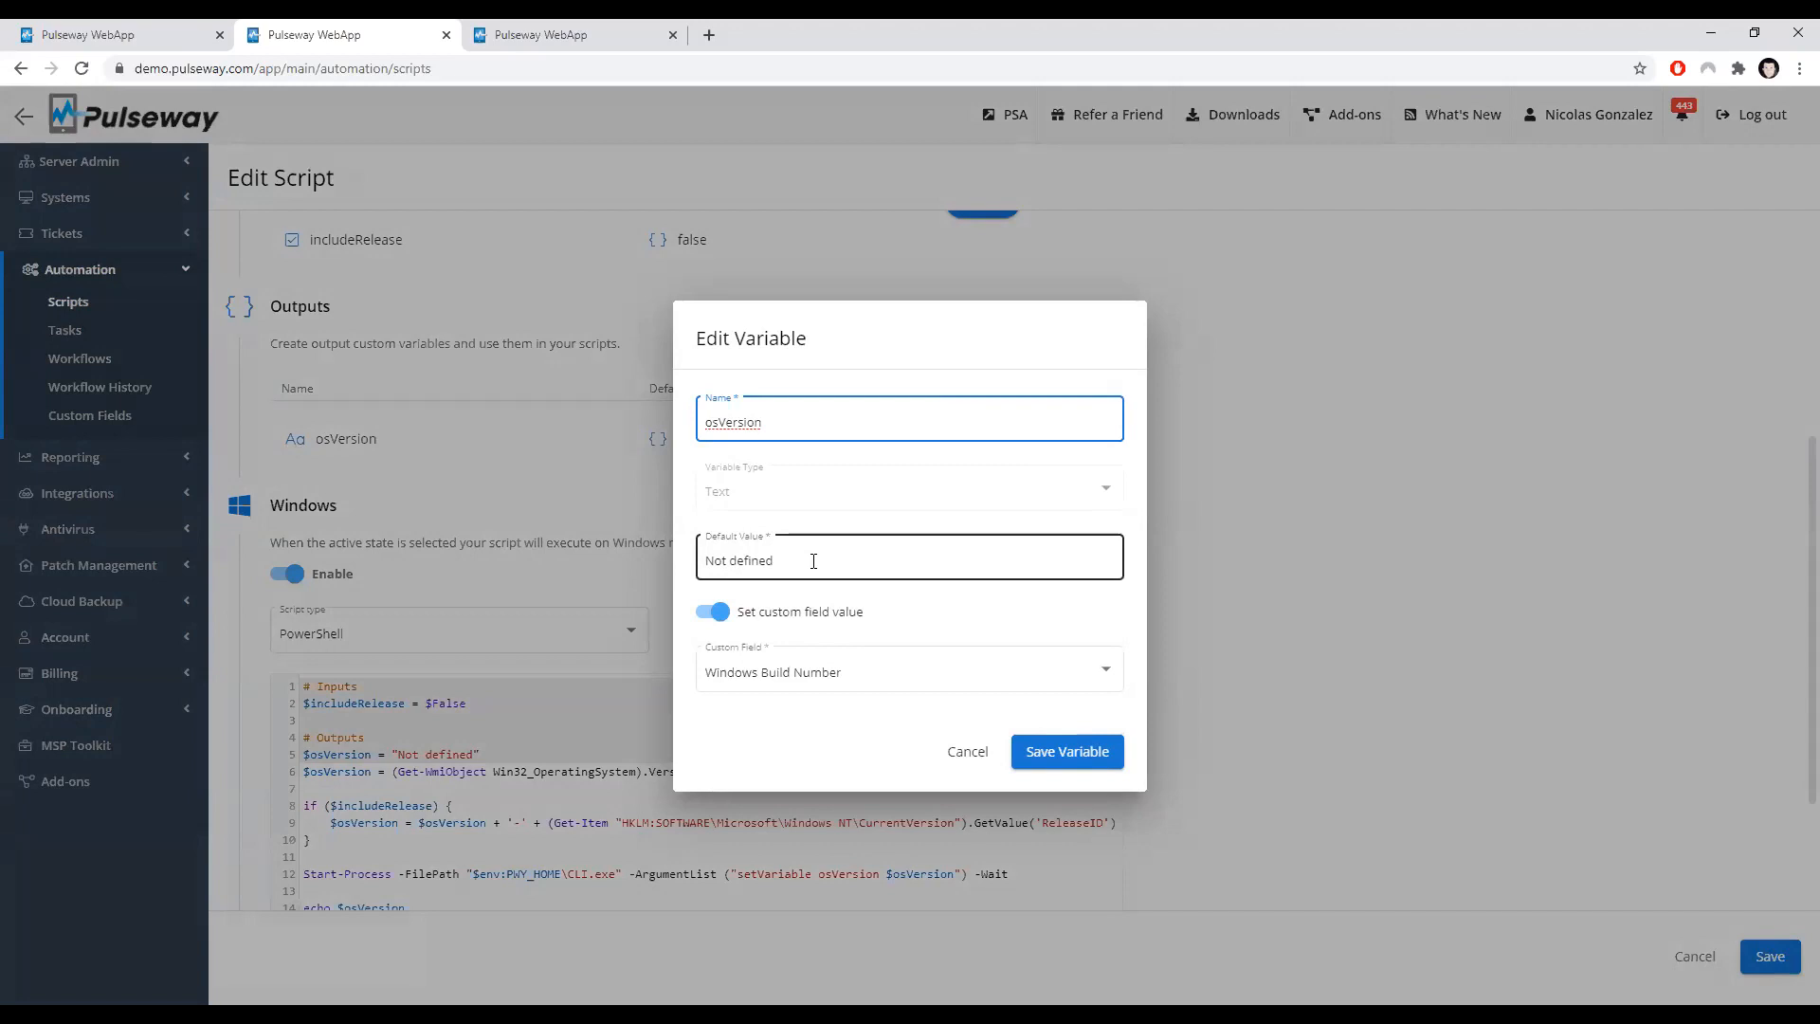
{"action": "left_click", "coordinate": [948, 758]}
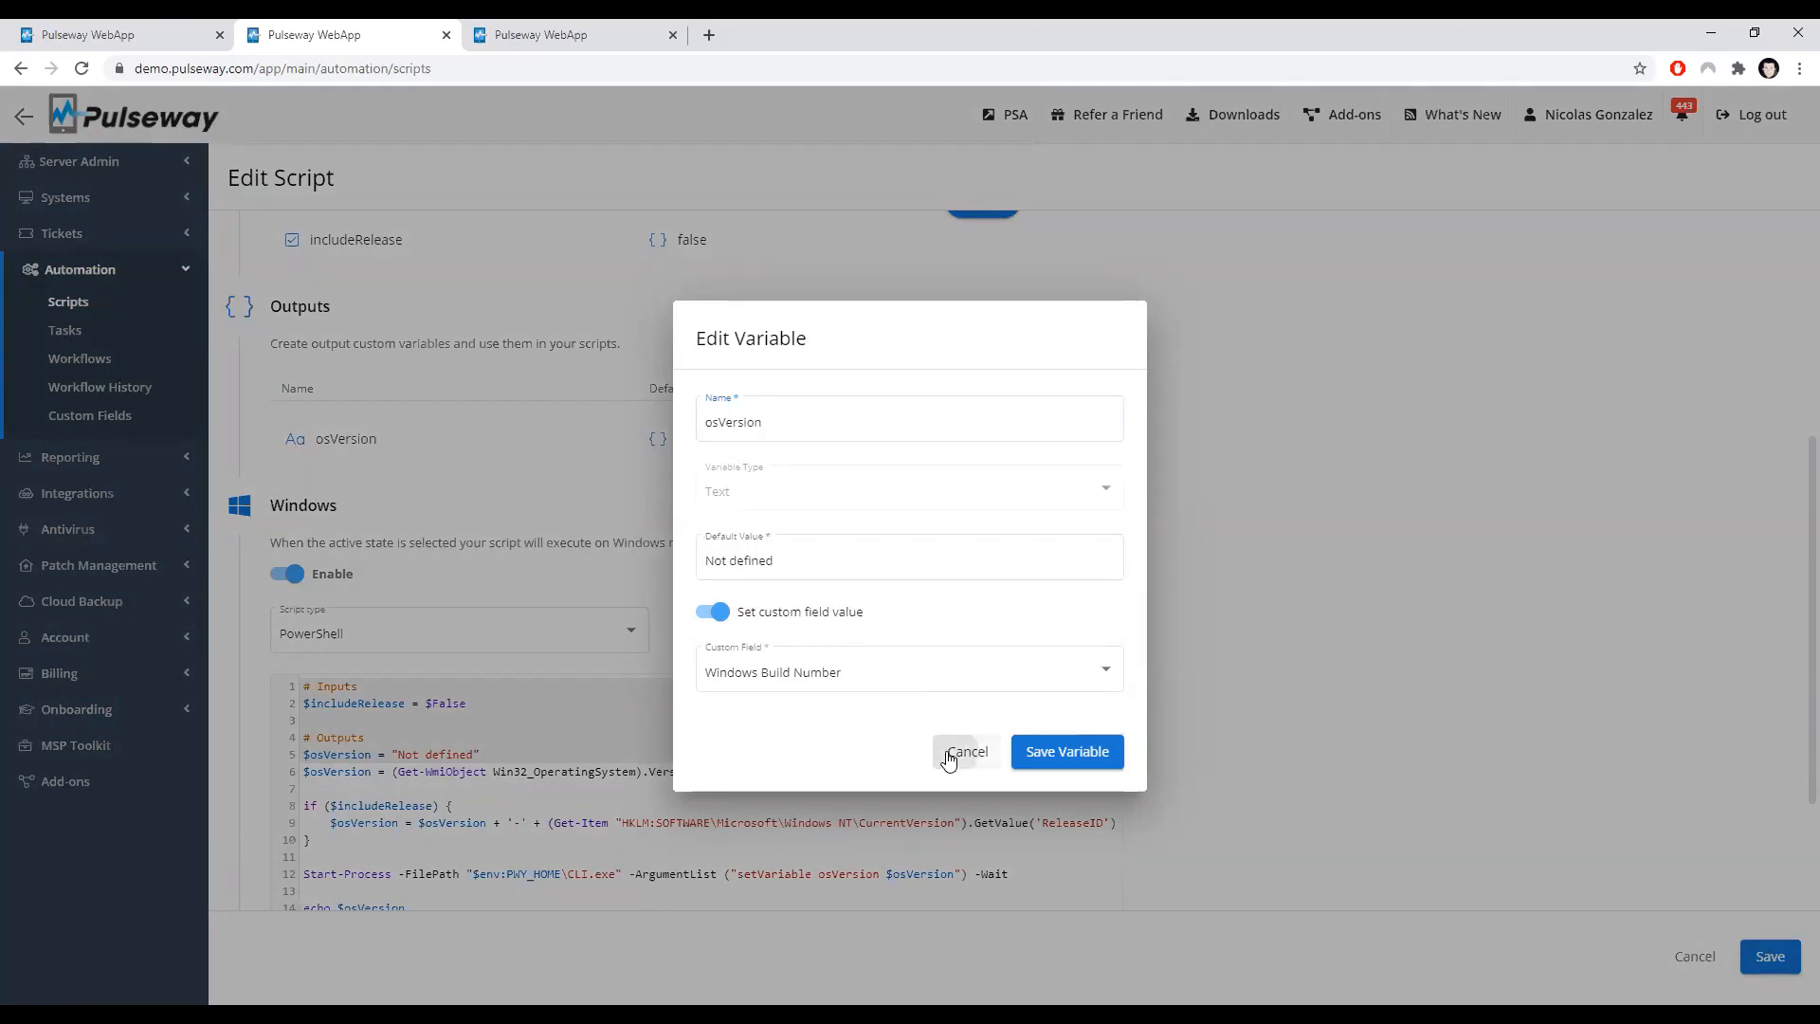
Step: Insert the osVersion output variable code into the script, then delete the inserted duplicate line
{"action": "scroll", "coordinate": [1095, 426], "scroll_direction": "down", "scroll_amount": 2}
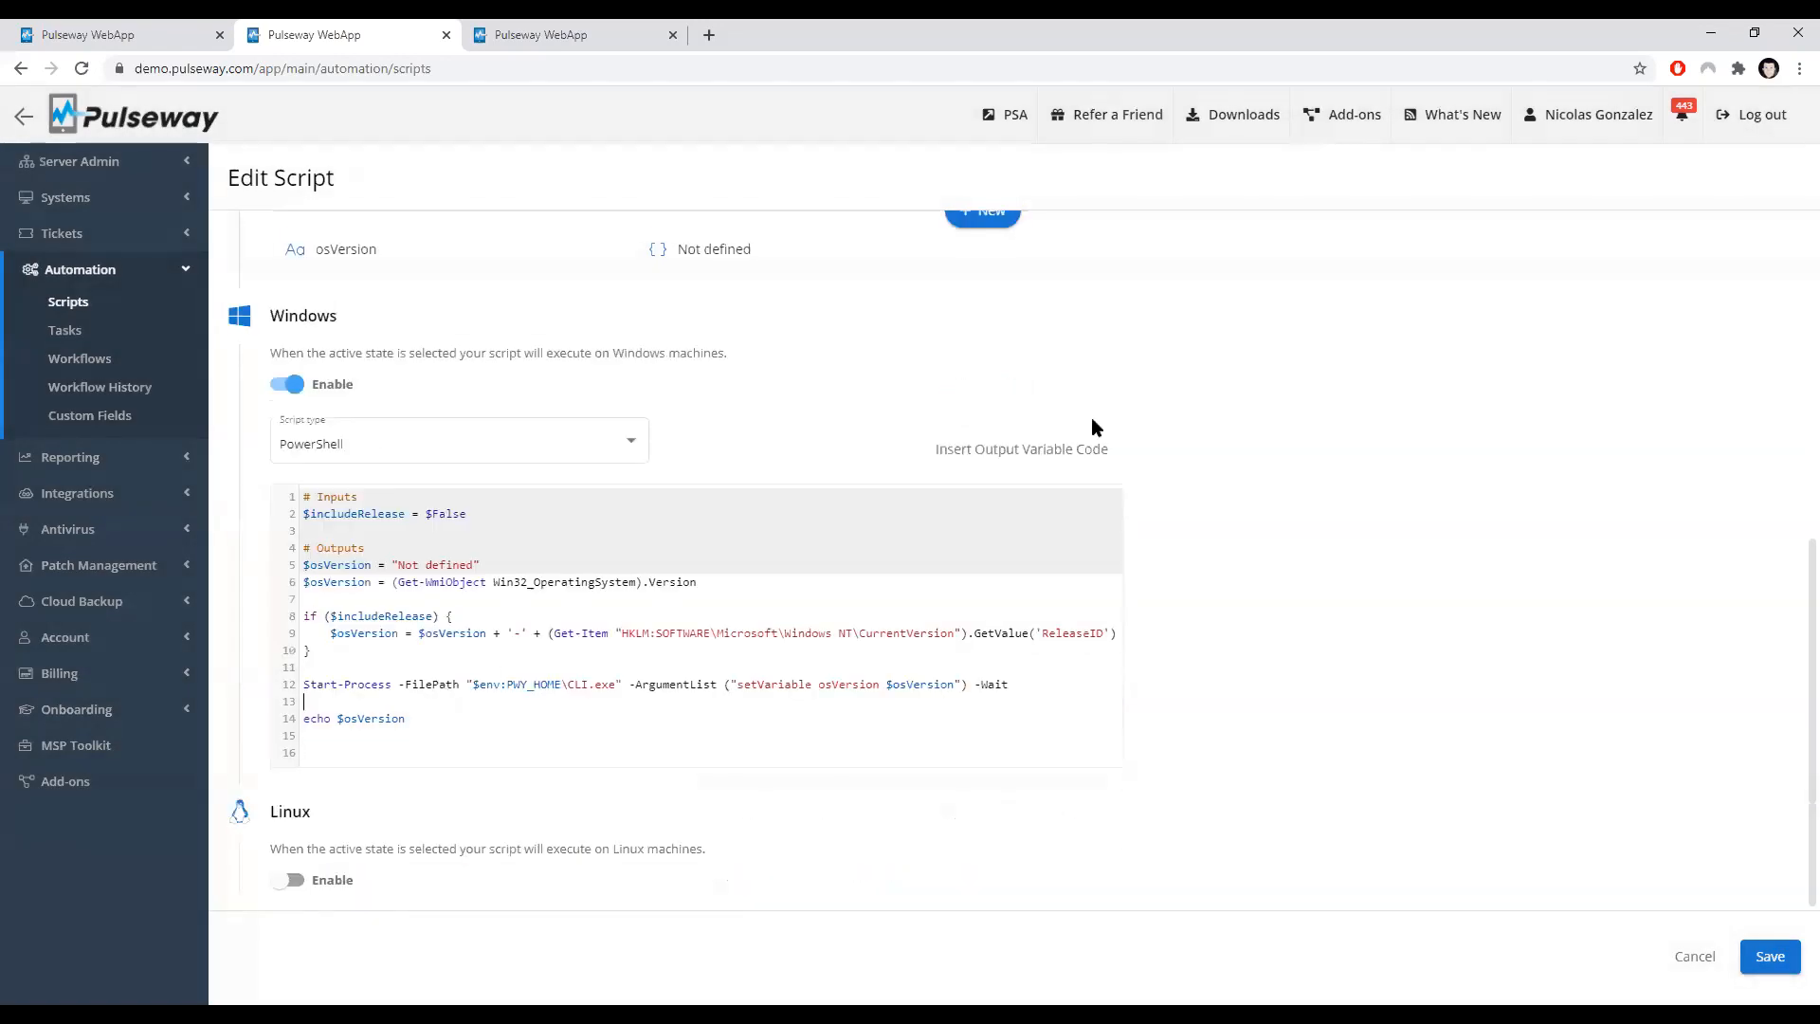
{"action": "left_click", "coordinate": [995, 451]}
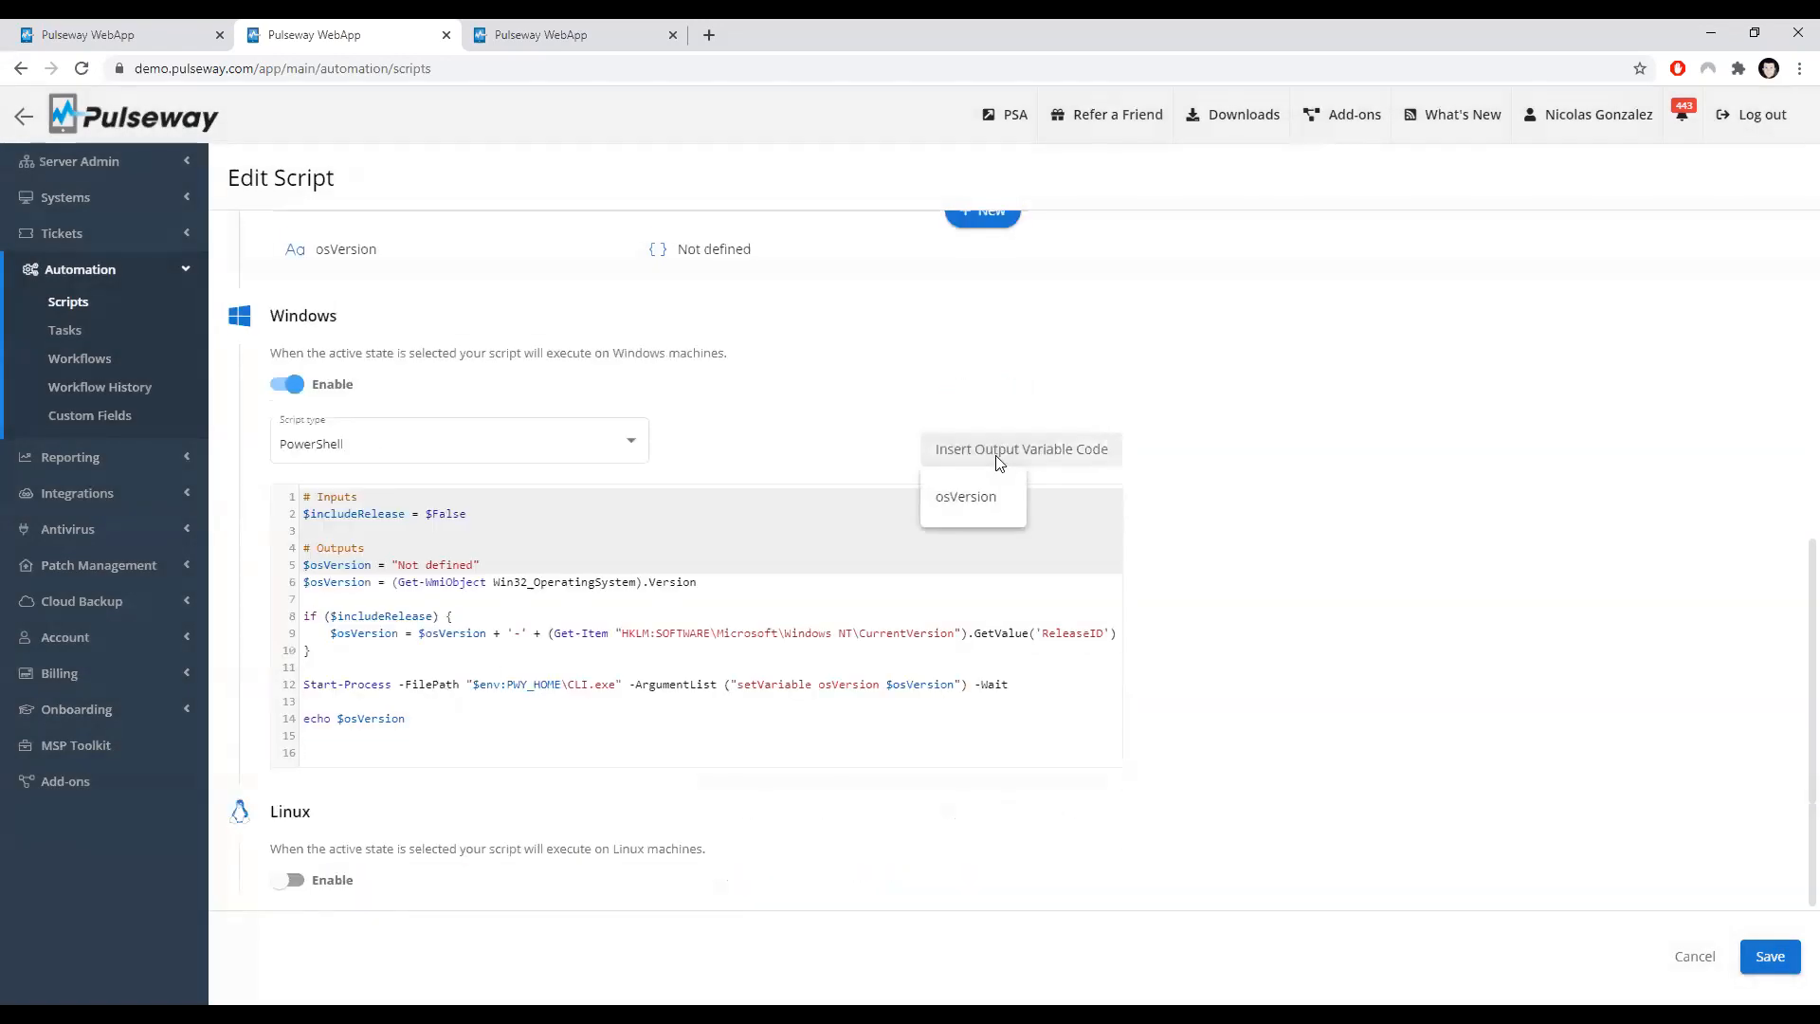
{"action": "left_click", "coordinate": [967, 499]}
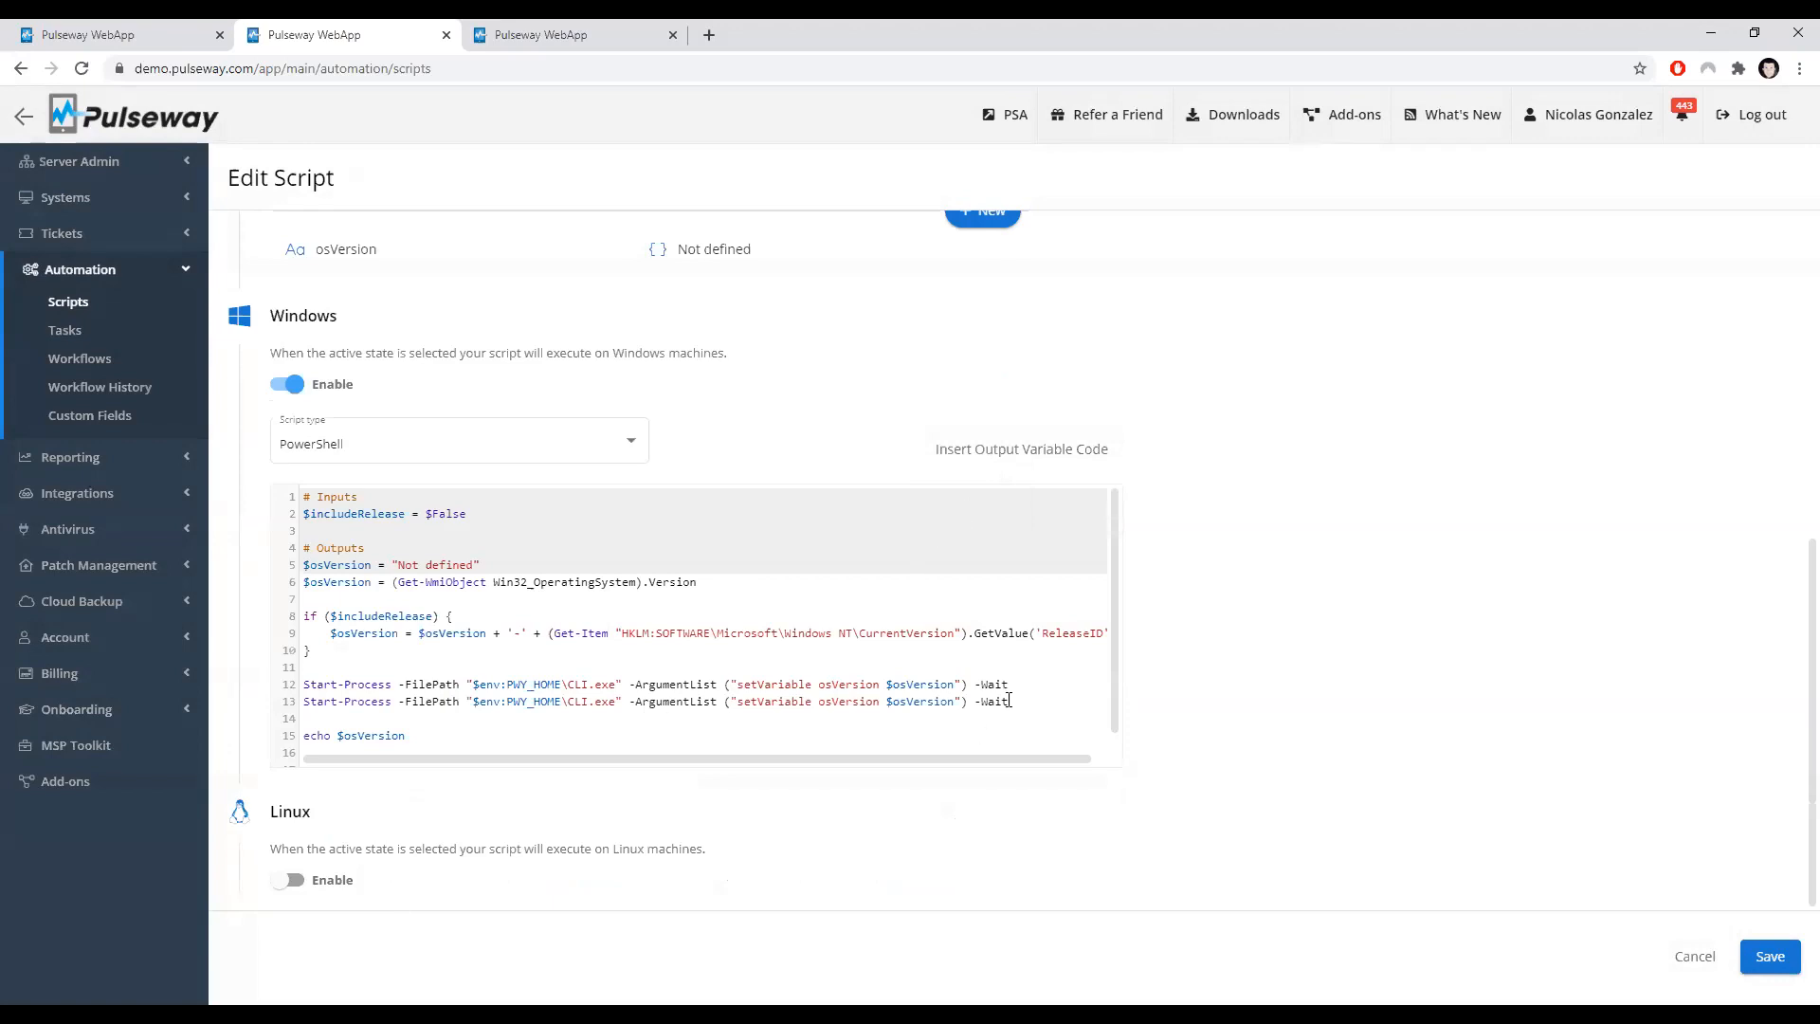
{"action": "left_click_drag", "start_coordinate": [1080, 701], "coordinate": [268, 712]}
{"action": "key", "text": "BackSpace"}
{"action": "key", "text": "Delete"}
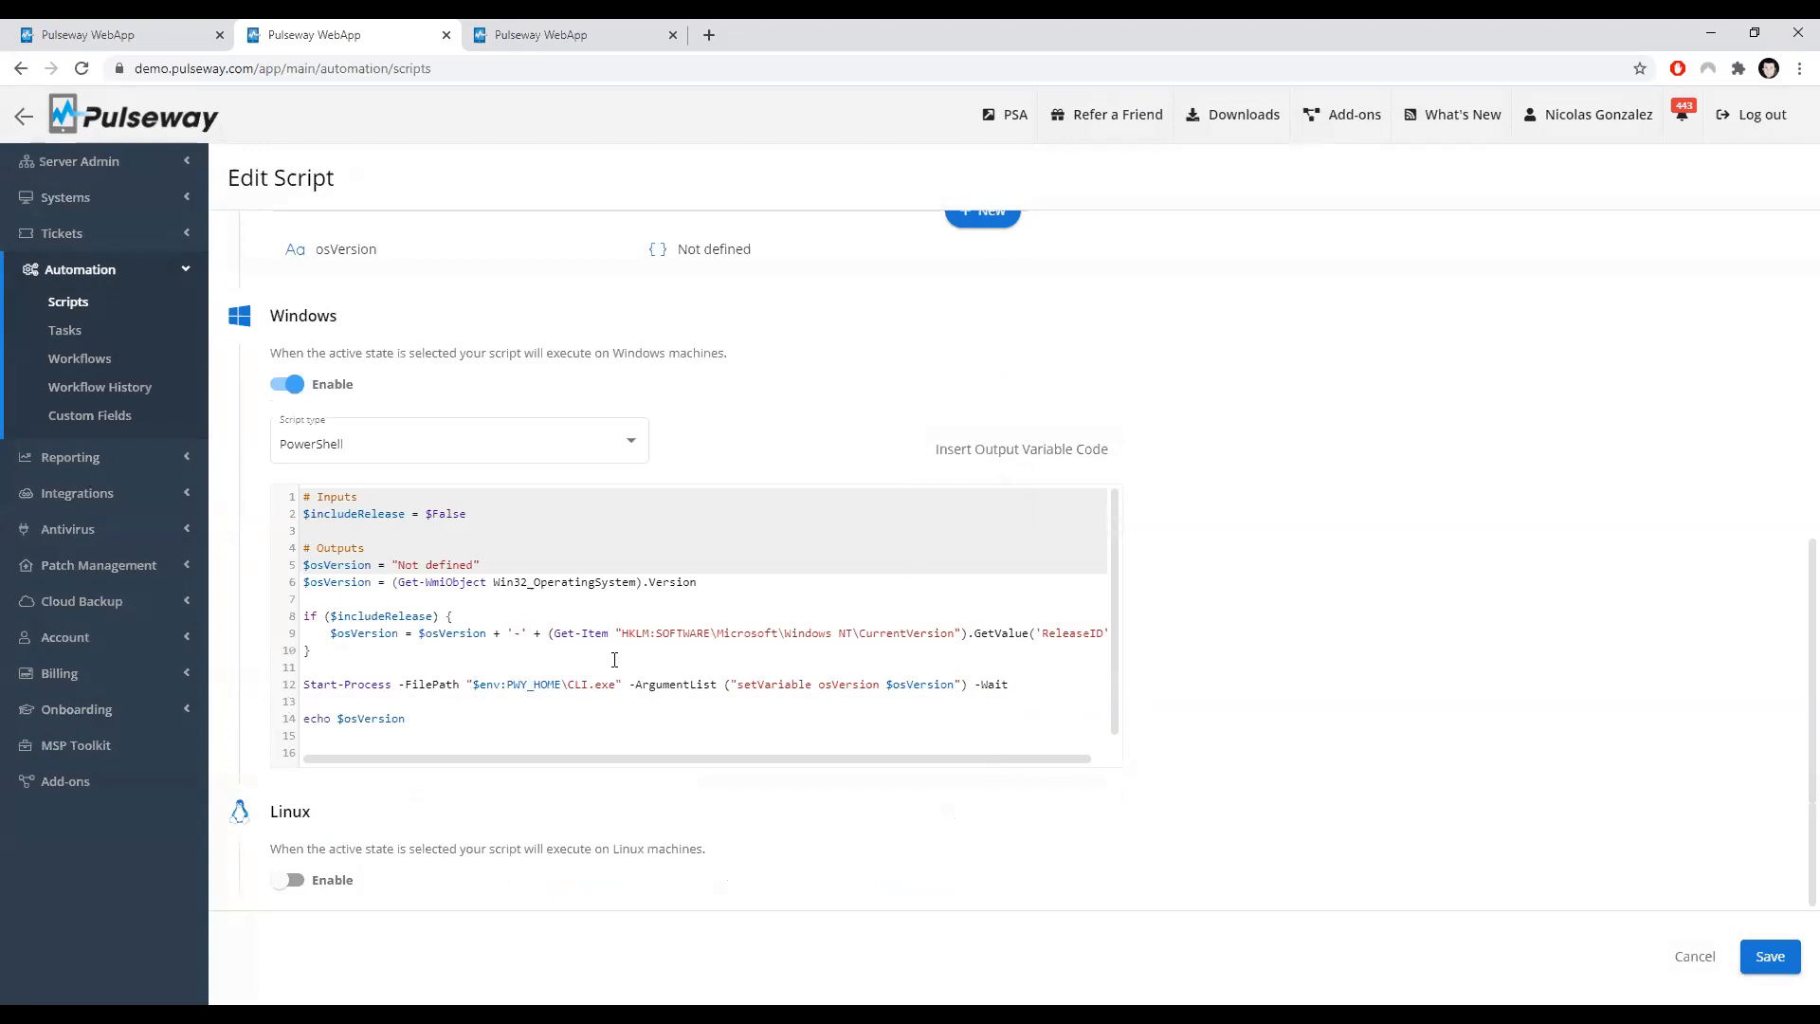
{"action": "left_click", "coordinate": [1013, 684]}
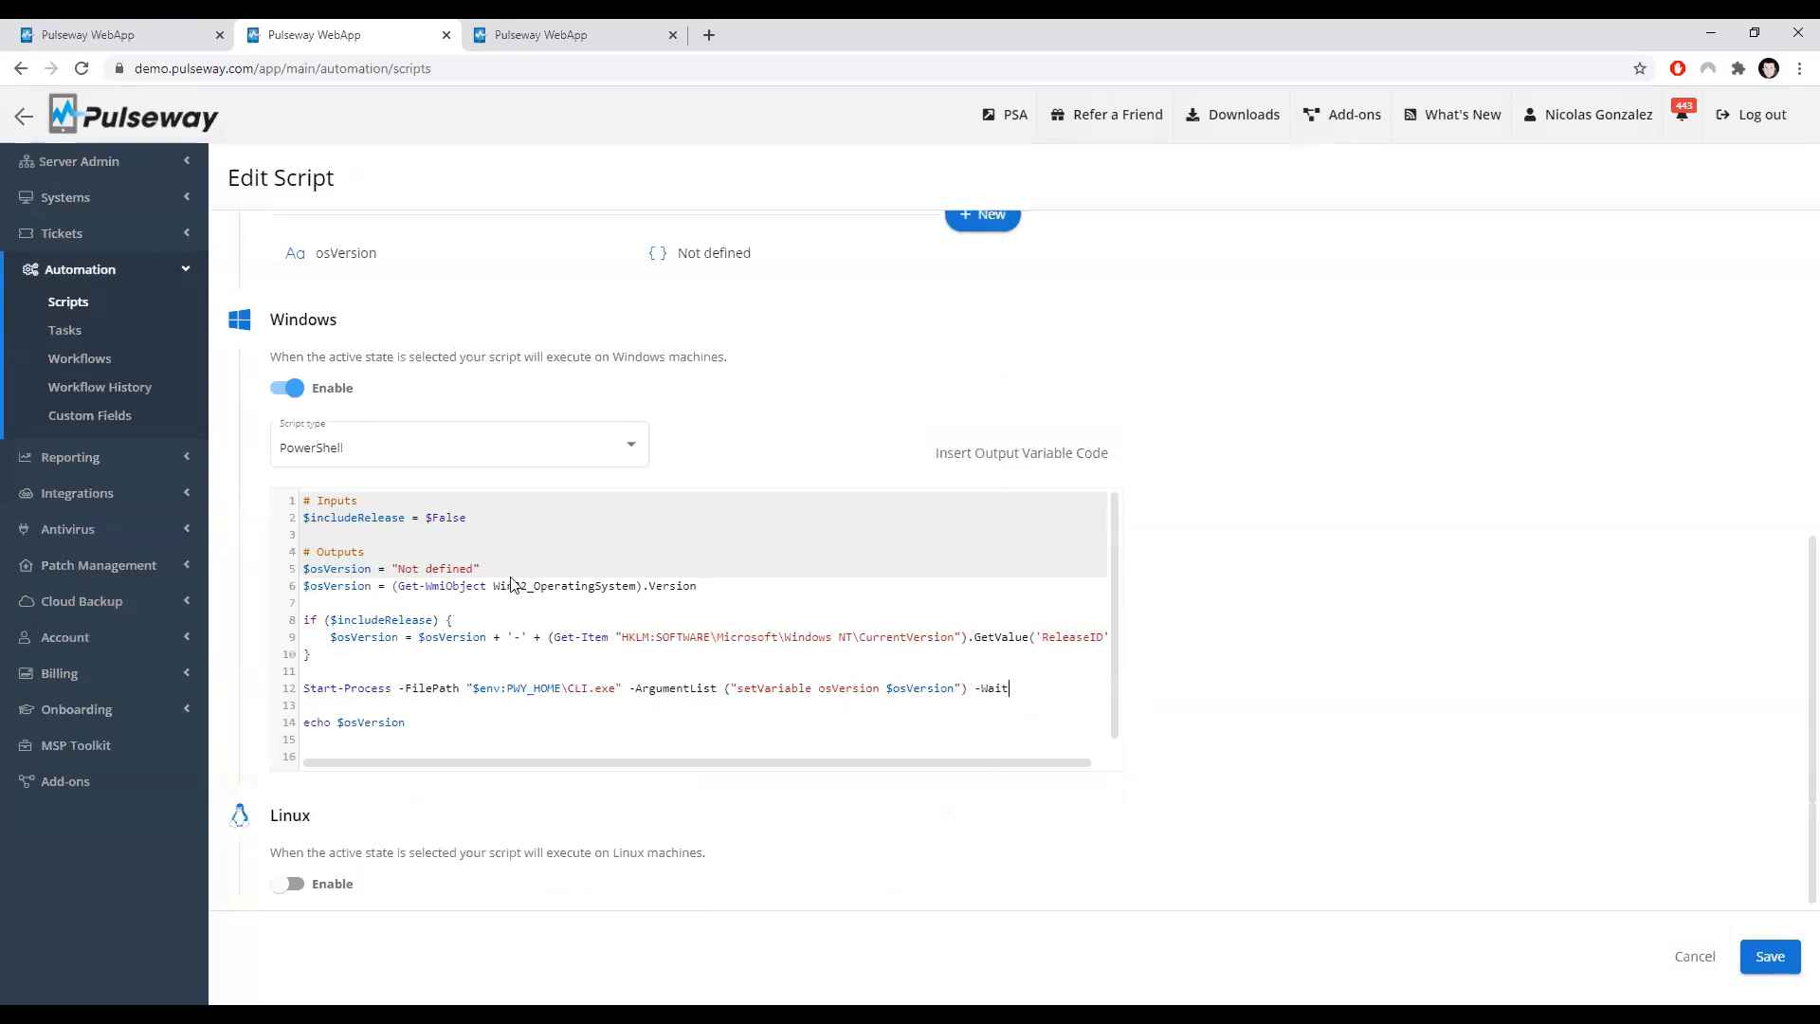
Step: Open the osVersion output variable's settings again and close them without changes
{"action": "scroll", "coordinate": [513, 578], "scroll_direction": "up", "scroll_amount": 3}
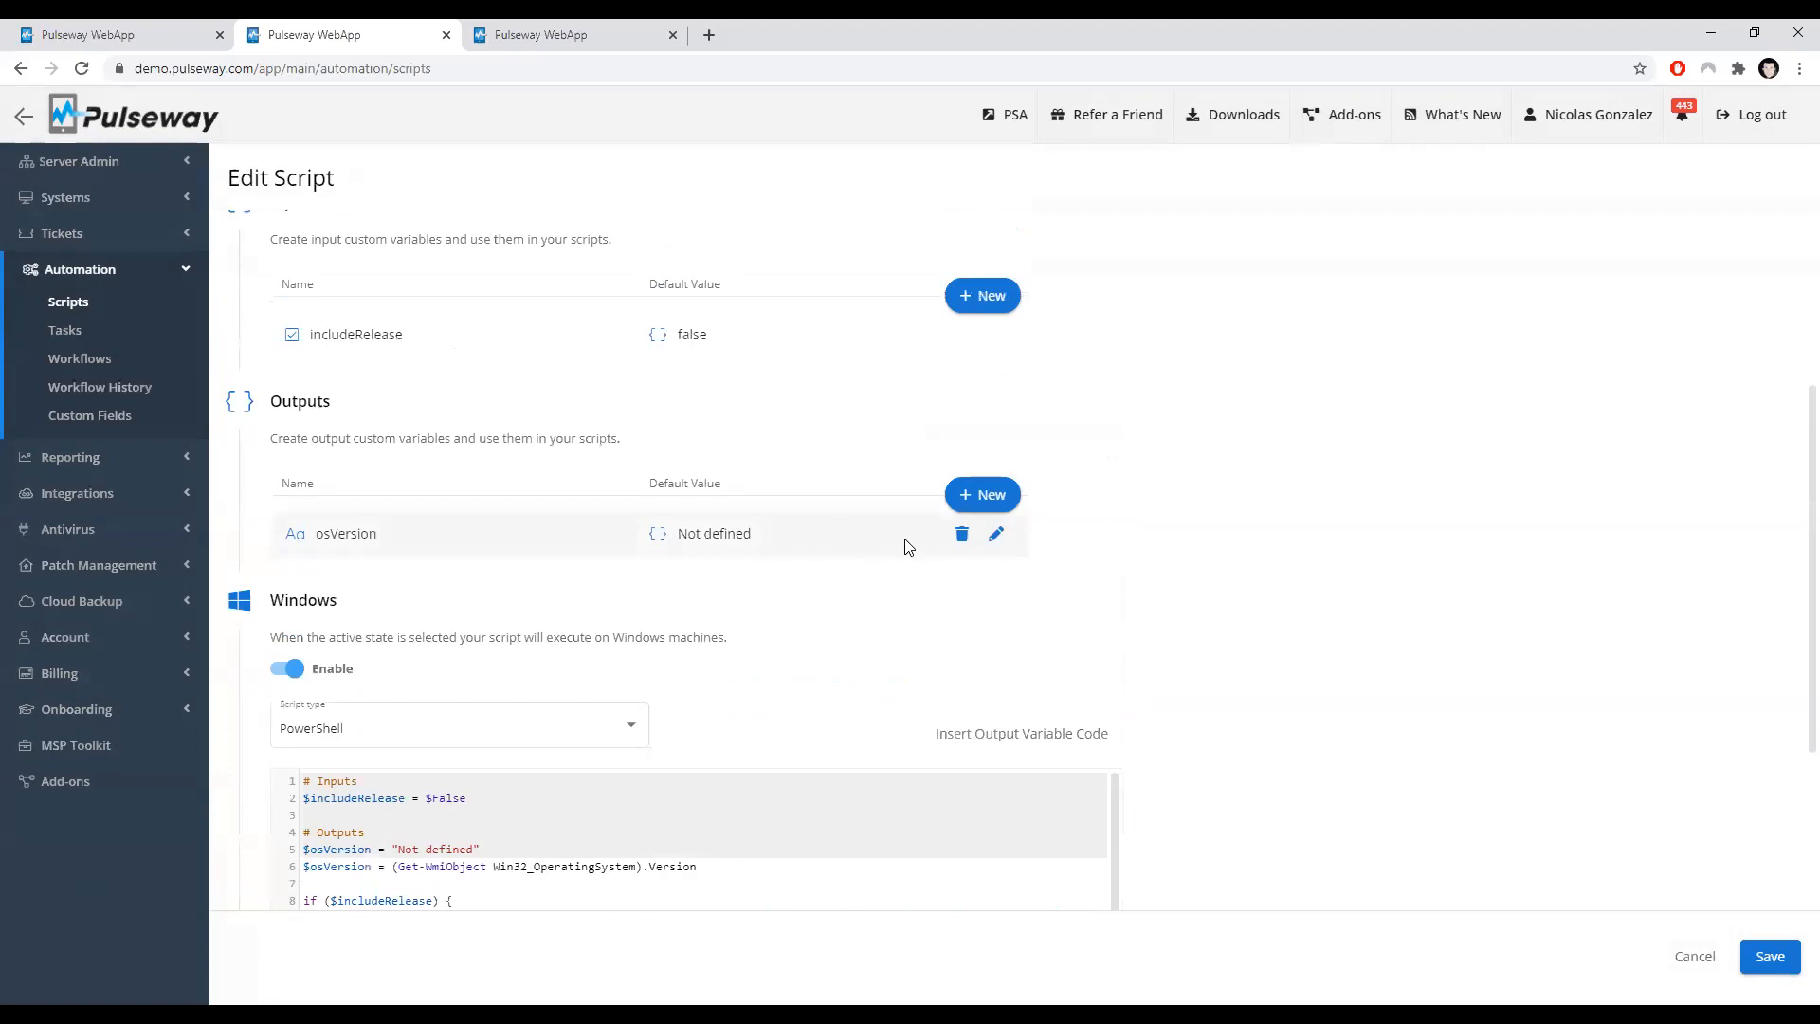
{"action": "left_click", "coordinate": [997, 536]}
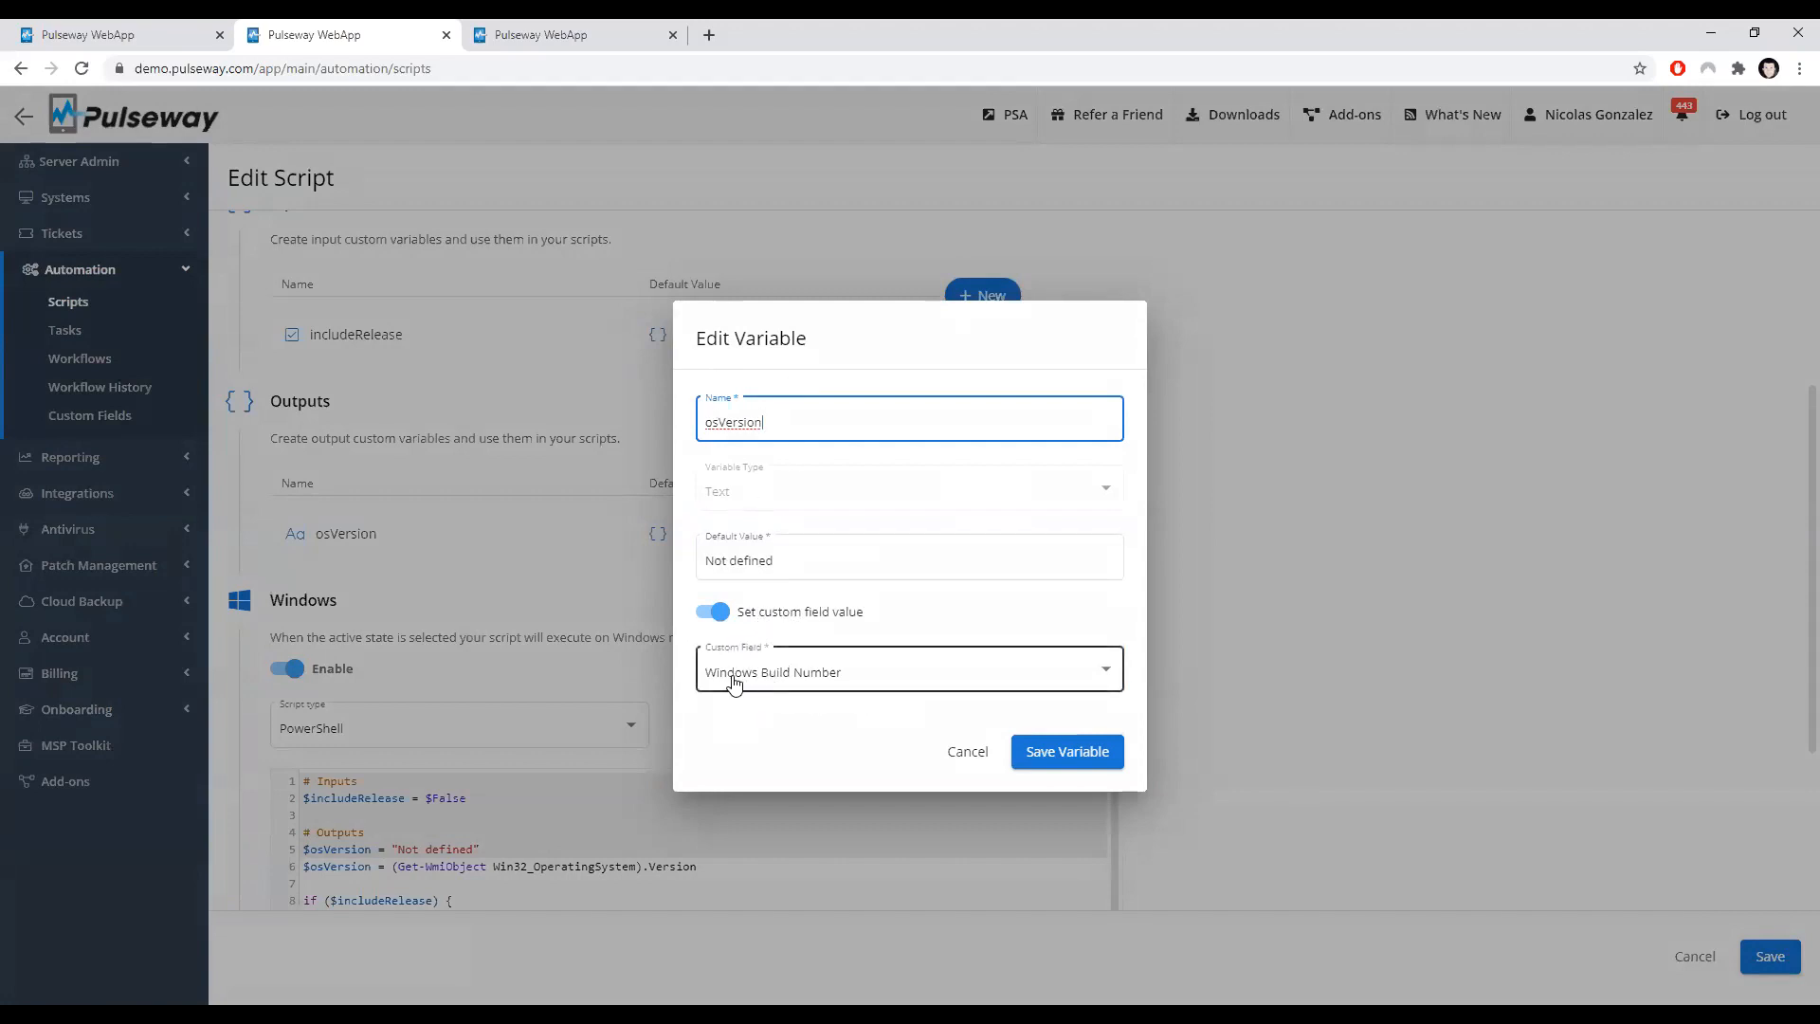
{"action": "left_click", "coordinate": [968, 754]}
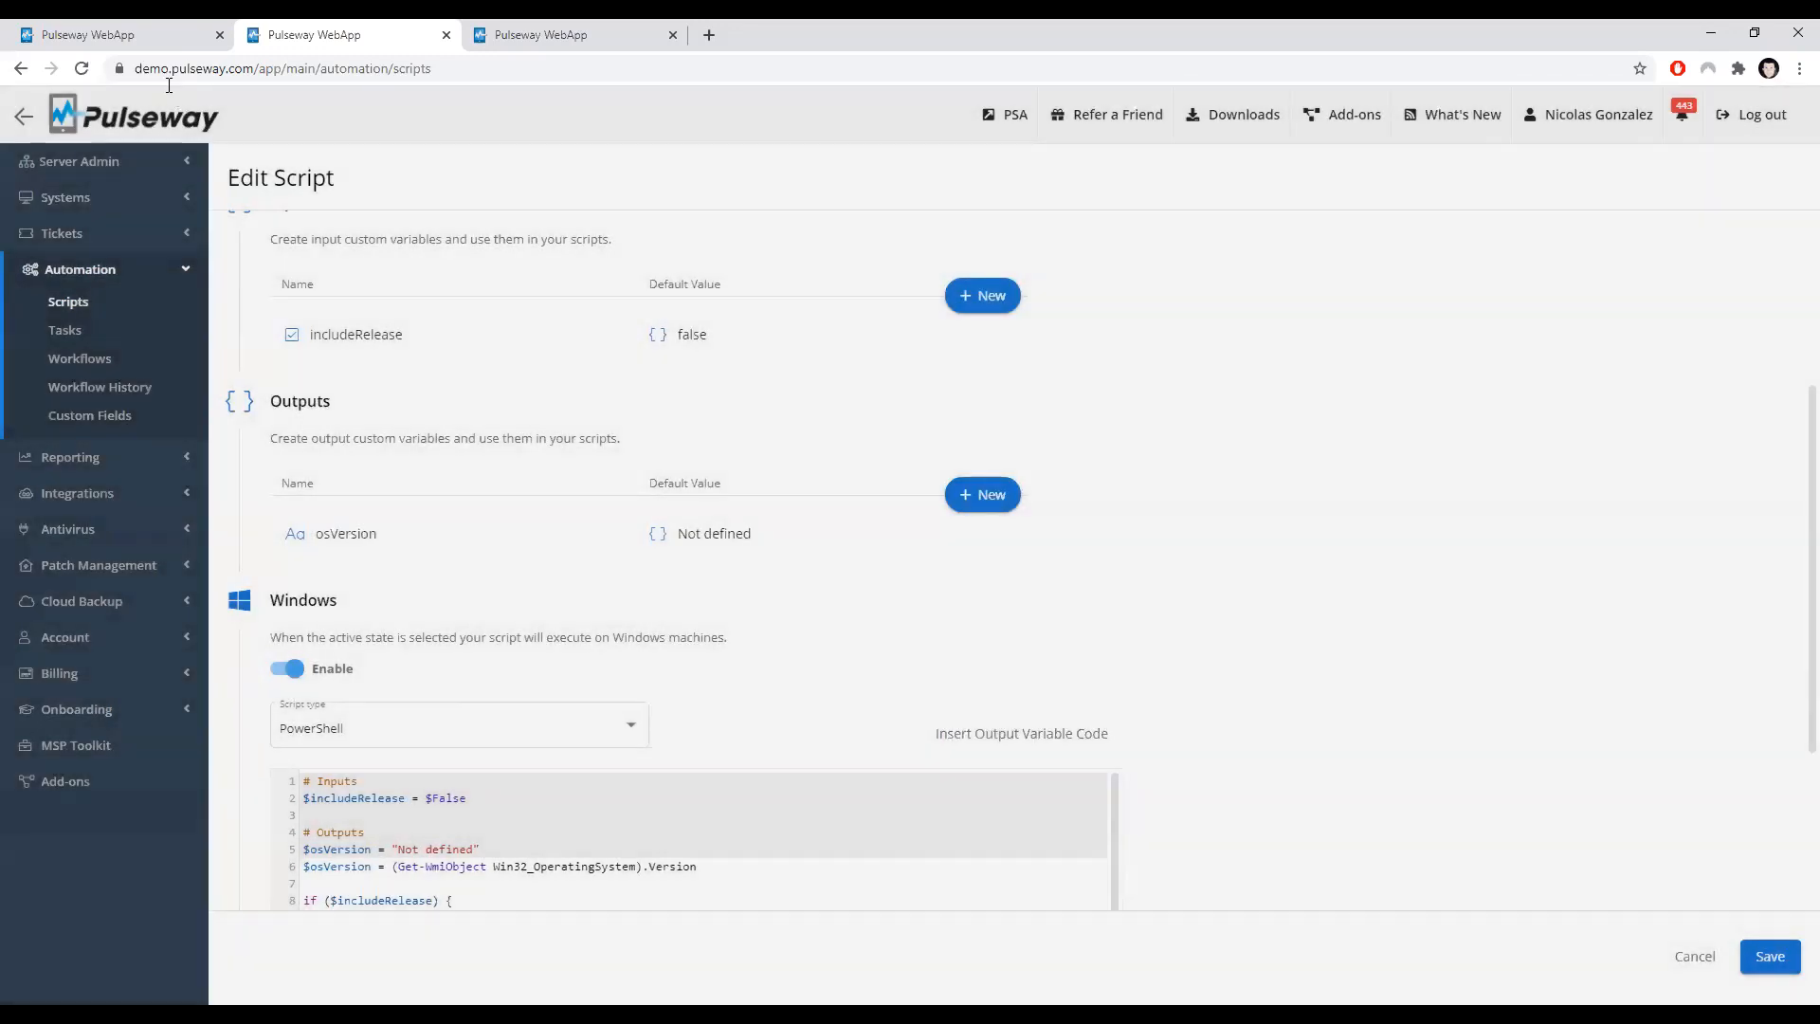
{"action": "scroll", "coordinate": [505, 393], "scroll_direction": "down", "scroll_amount": 1}
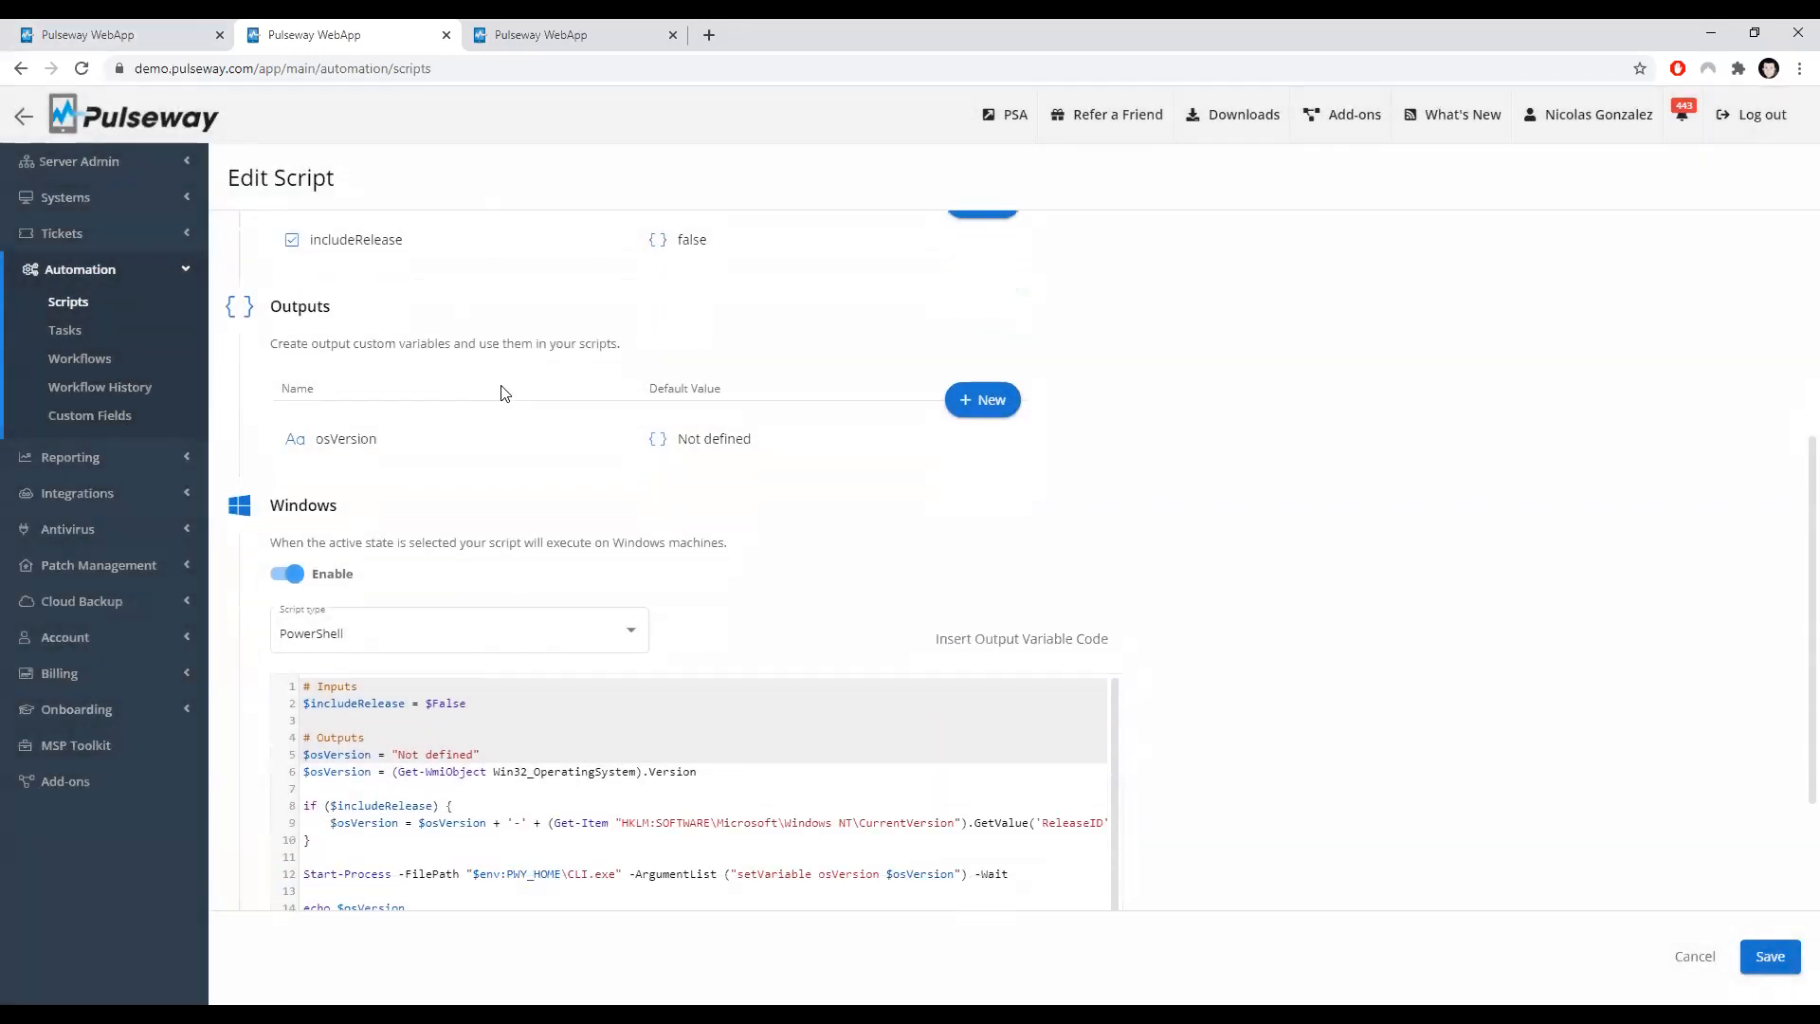
{"action": "scroll", "coordinate": [500, 455], "scroll_direction": "down", "scroll_amount": 1}
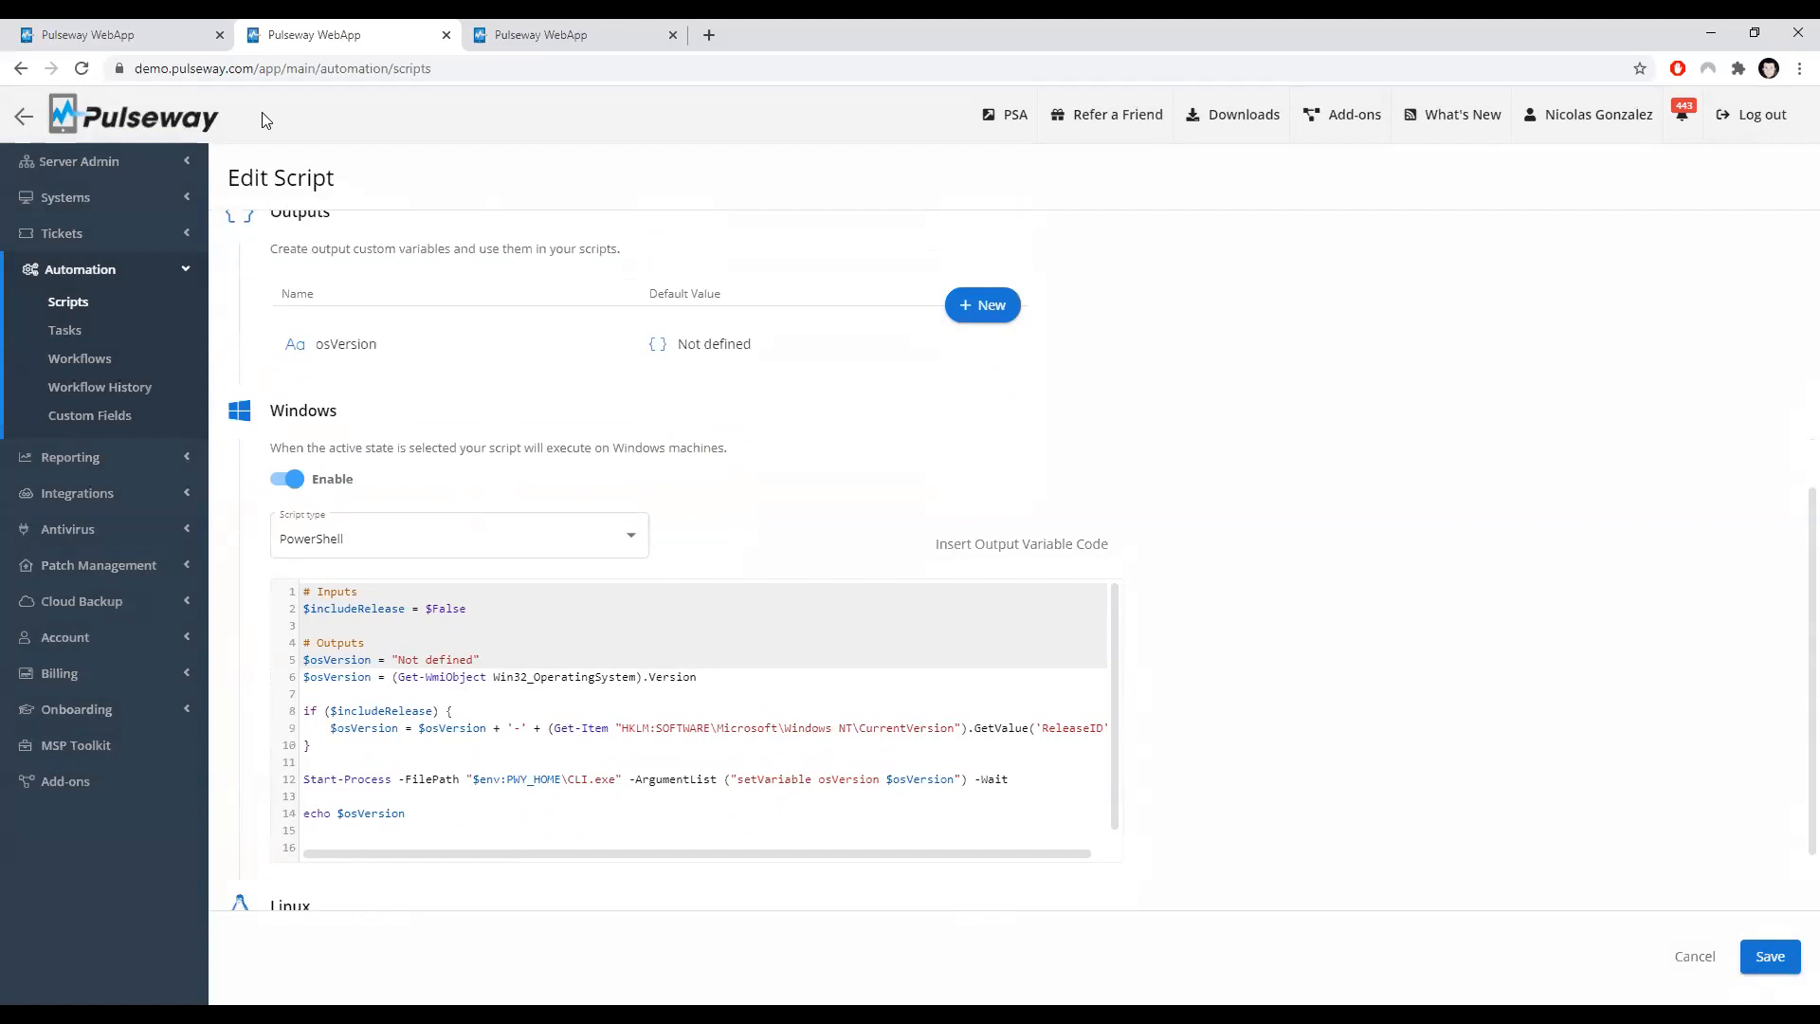
Step: Open the first system in the group from the Systems list in the first tab, then return to the script tab
{"action": "left_click", "coordinate": [192, 43]}
{"action": "left_click", "coordinate": [147, 197]}
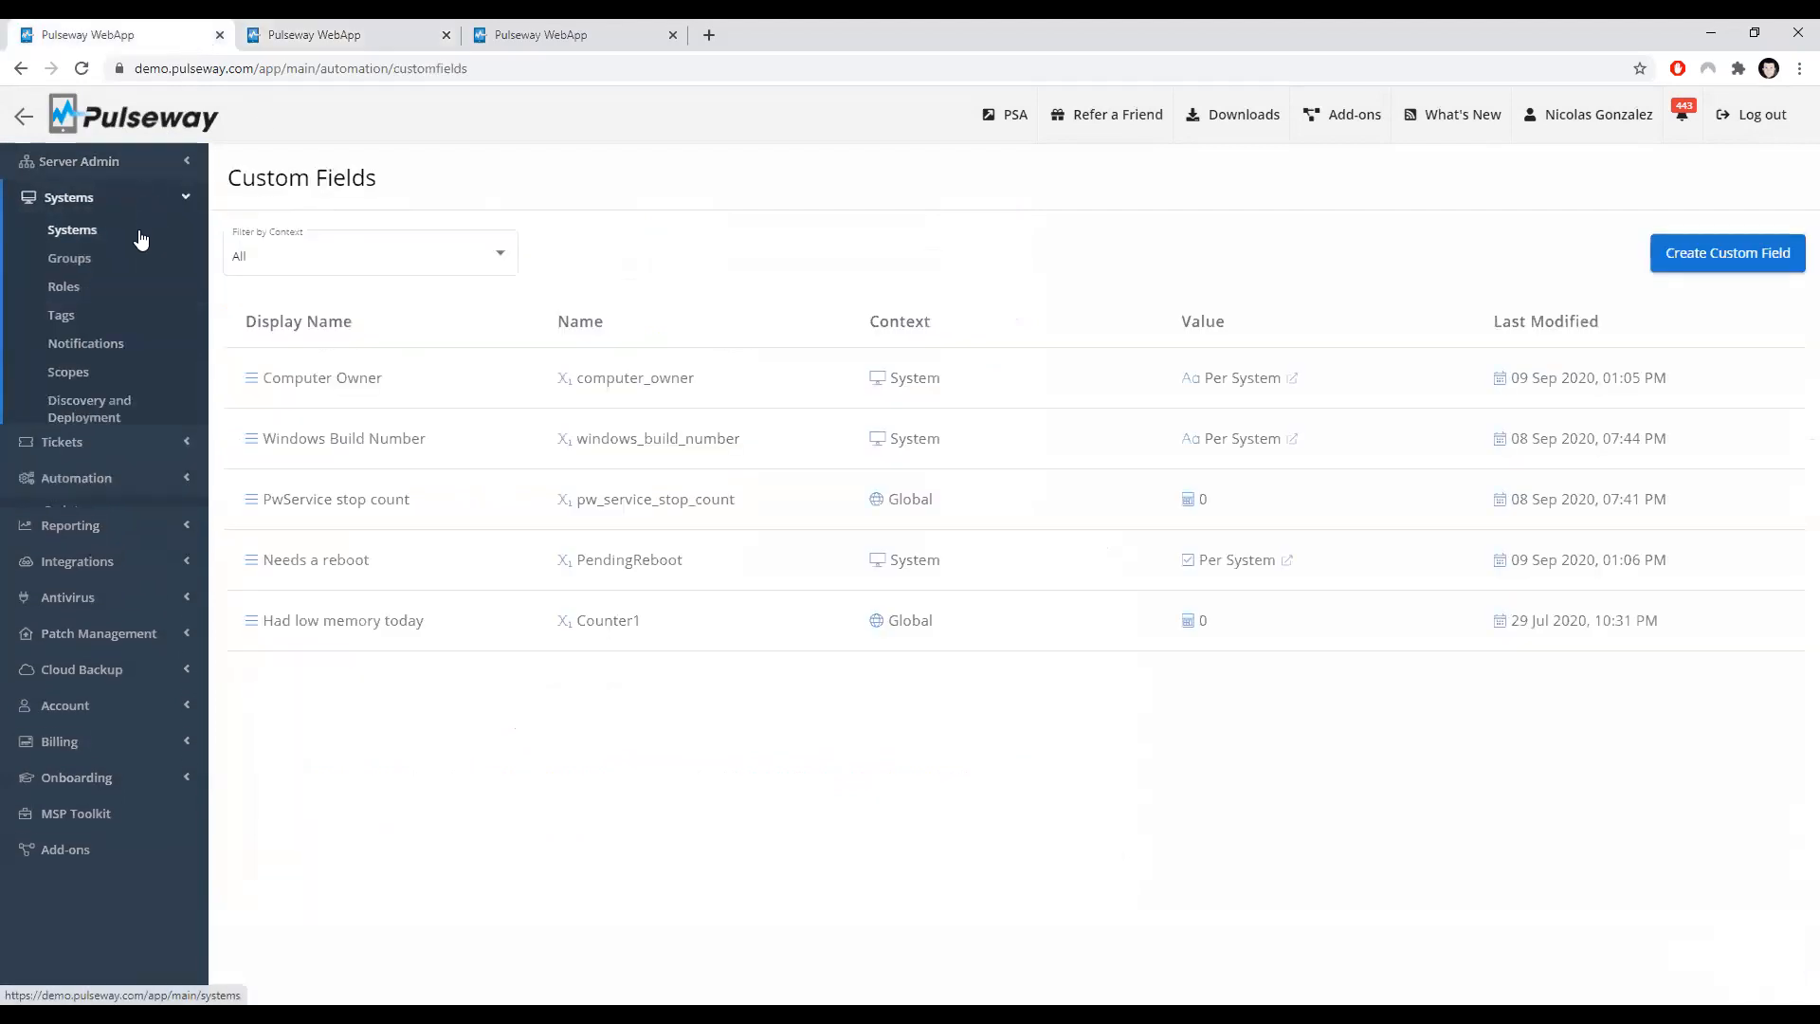
{"action": "left_click", "coordinate": [140, 239]}
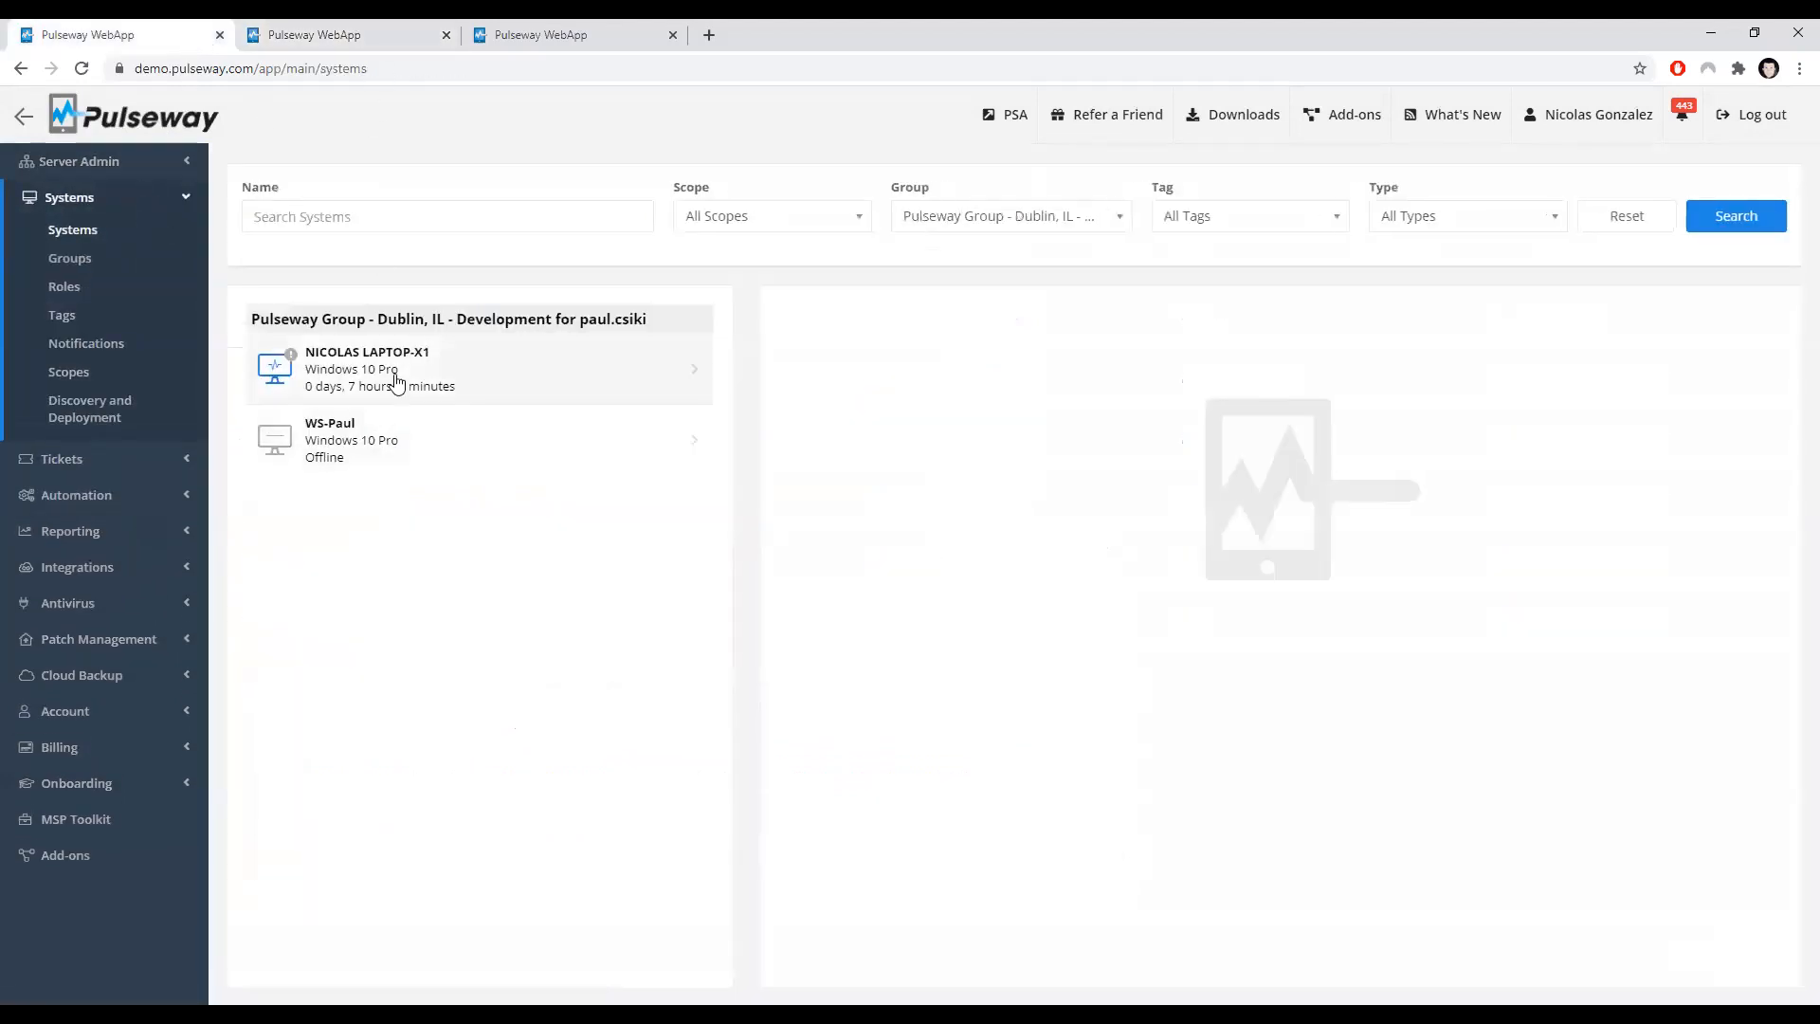
{"action": "left_click", "coordinate": [662, 402]}
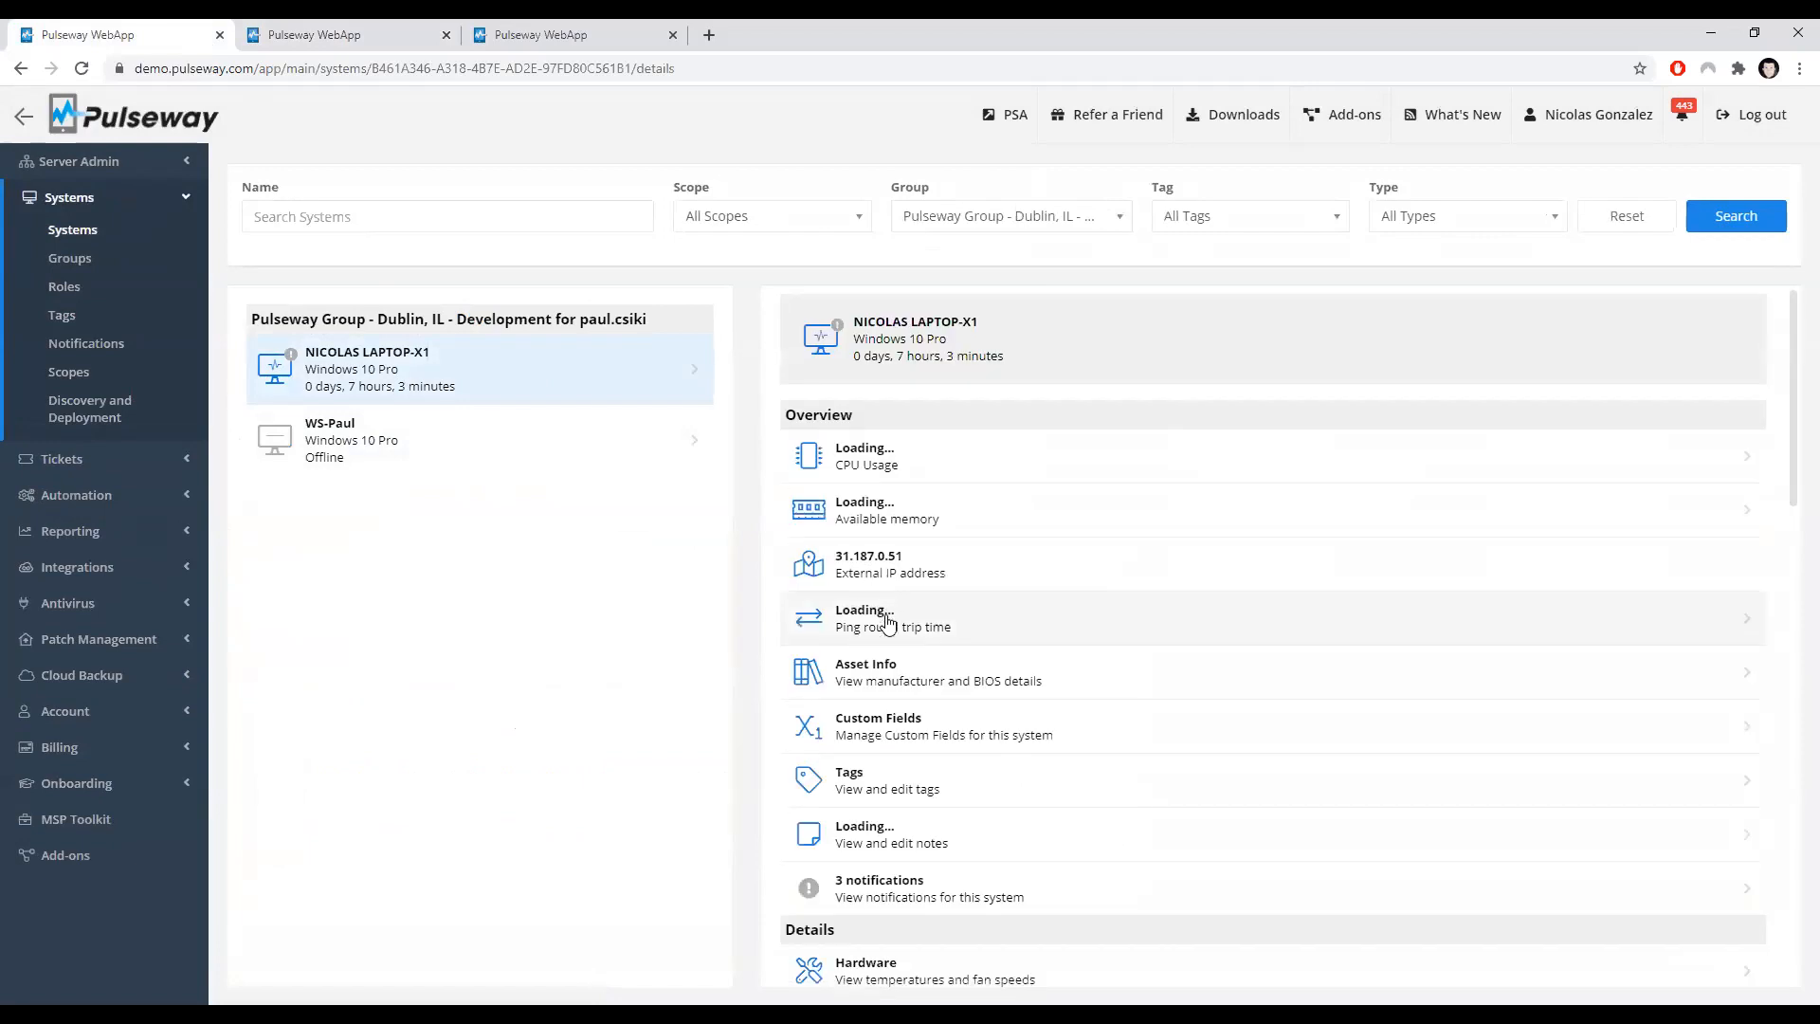
{"action": "scroll", "coordinate": [887, 622], "scroll_direction": "down", "scroll_amount": 3}
{"action": "left_click", "coordinate": [387, 35]}
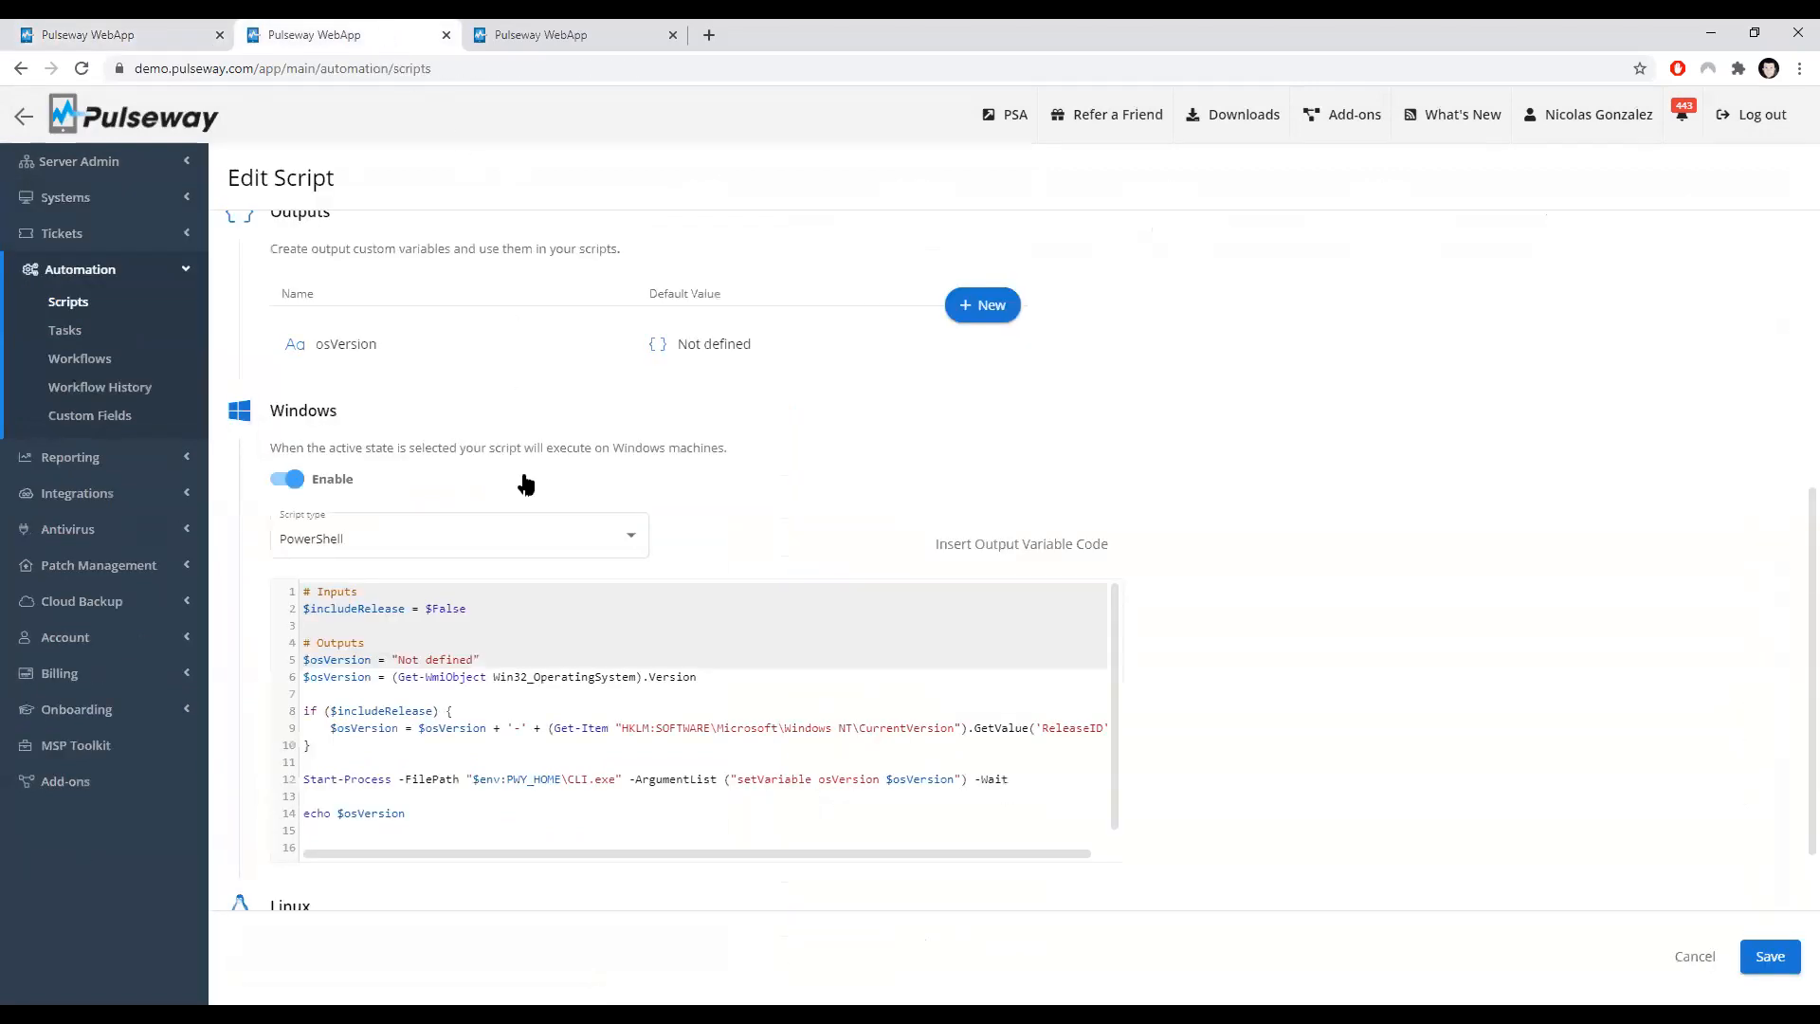
Step: Switch to the system's details and view its custom field values, then go back to its overview
{"action": "scroll", "coordinate": [454, 438], "scroll_direction": "up", "scroll_amount": 3}
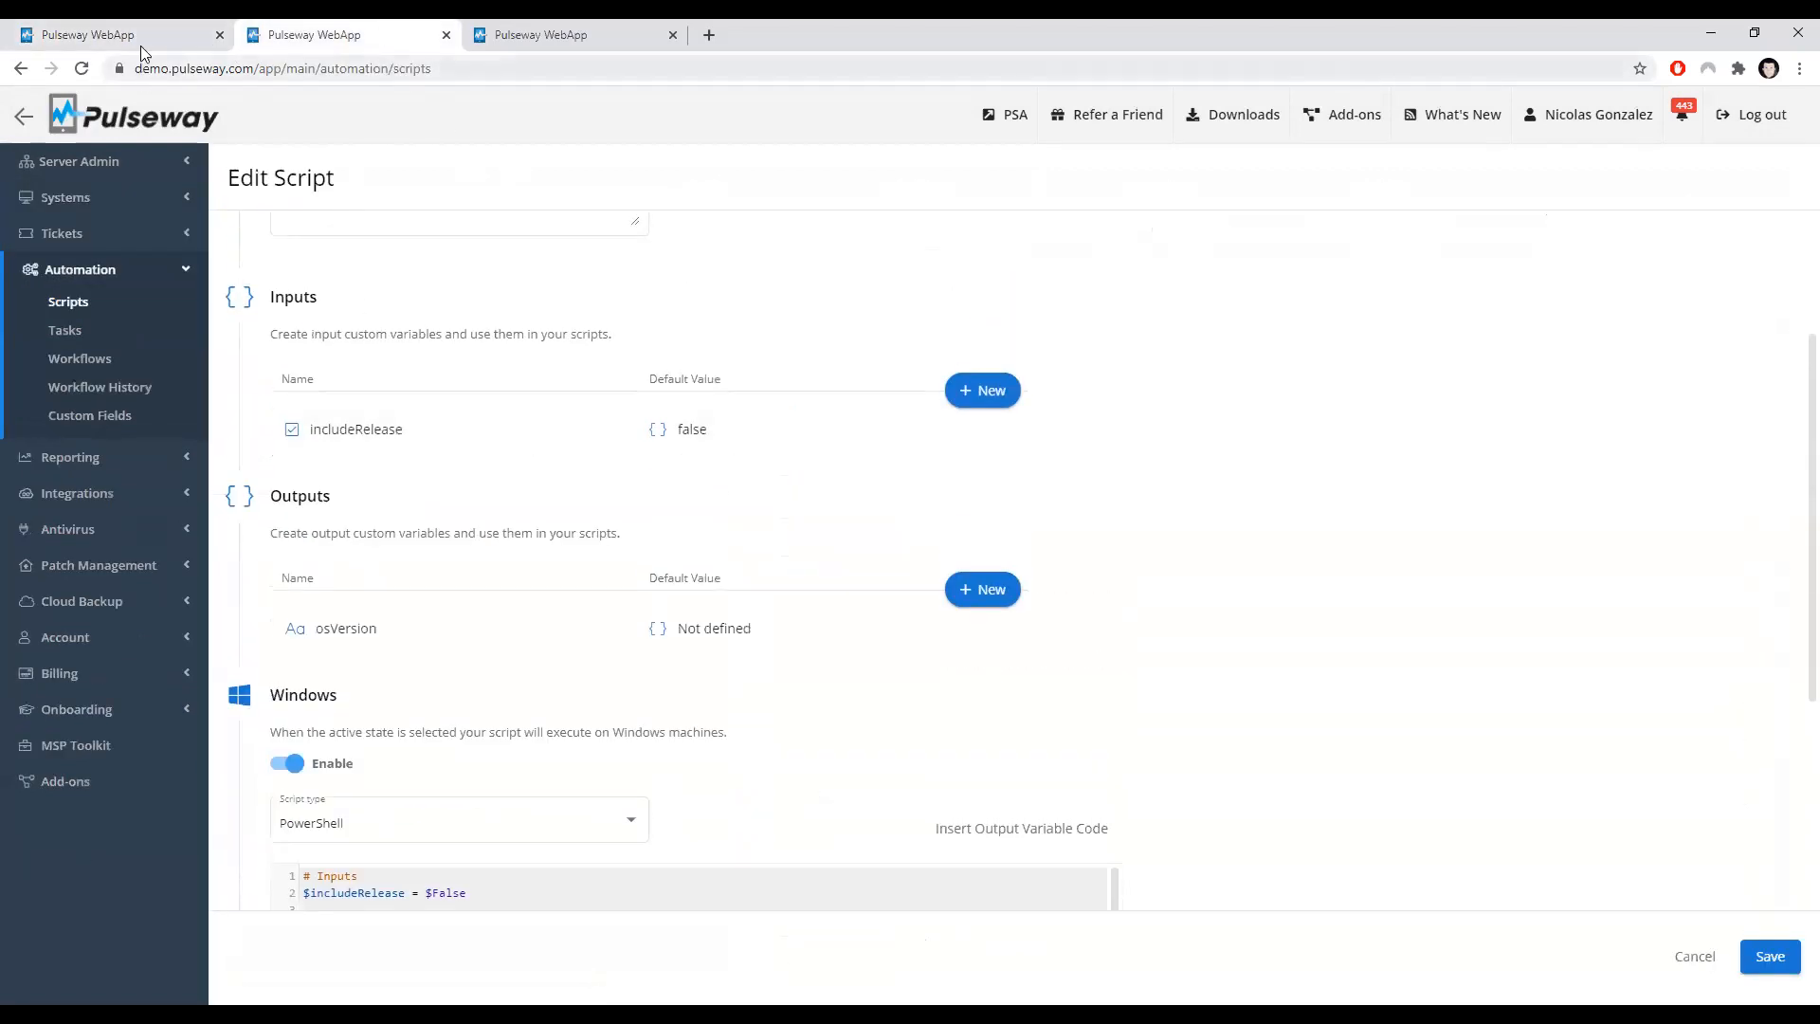
{"action": "scroll", "coordinate": [395, 363], "scroll_direction": "down", "scroll_amount": 3}
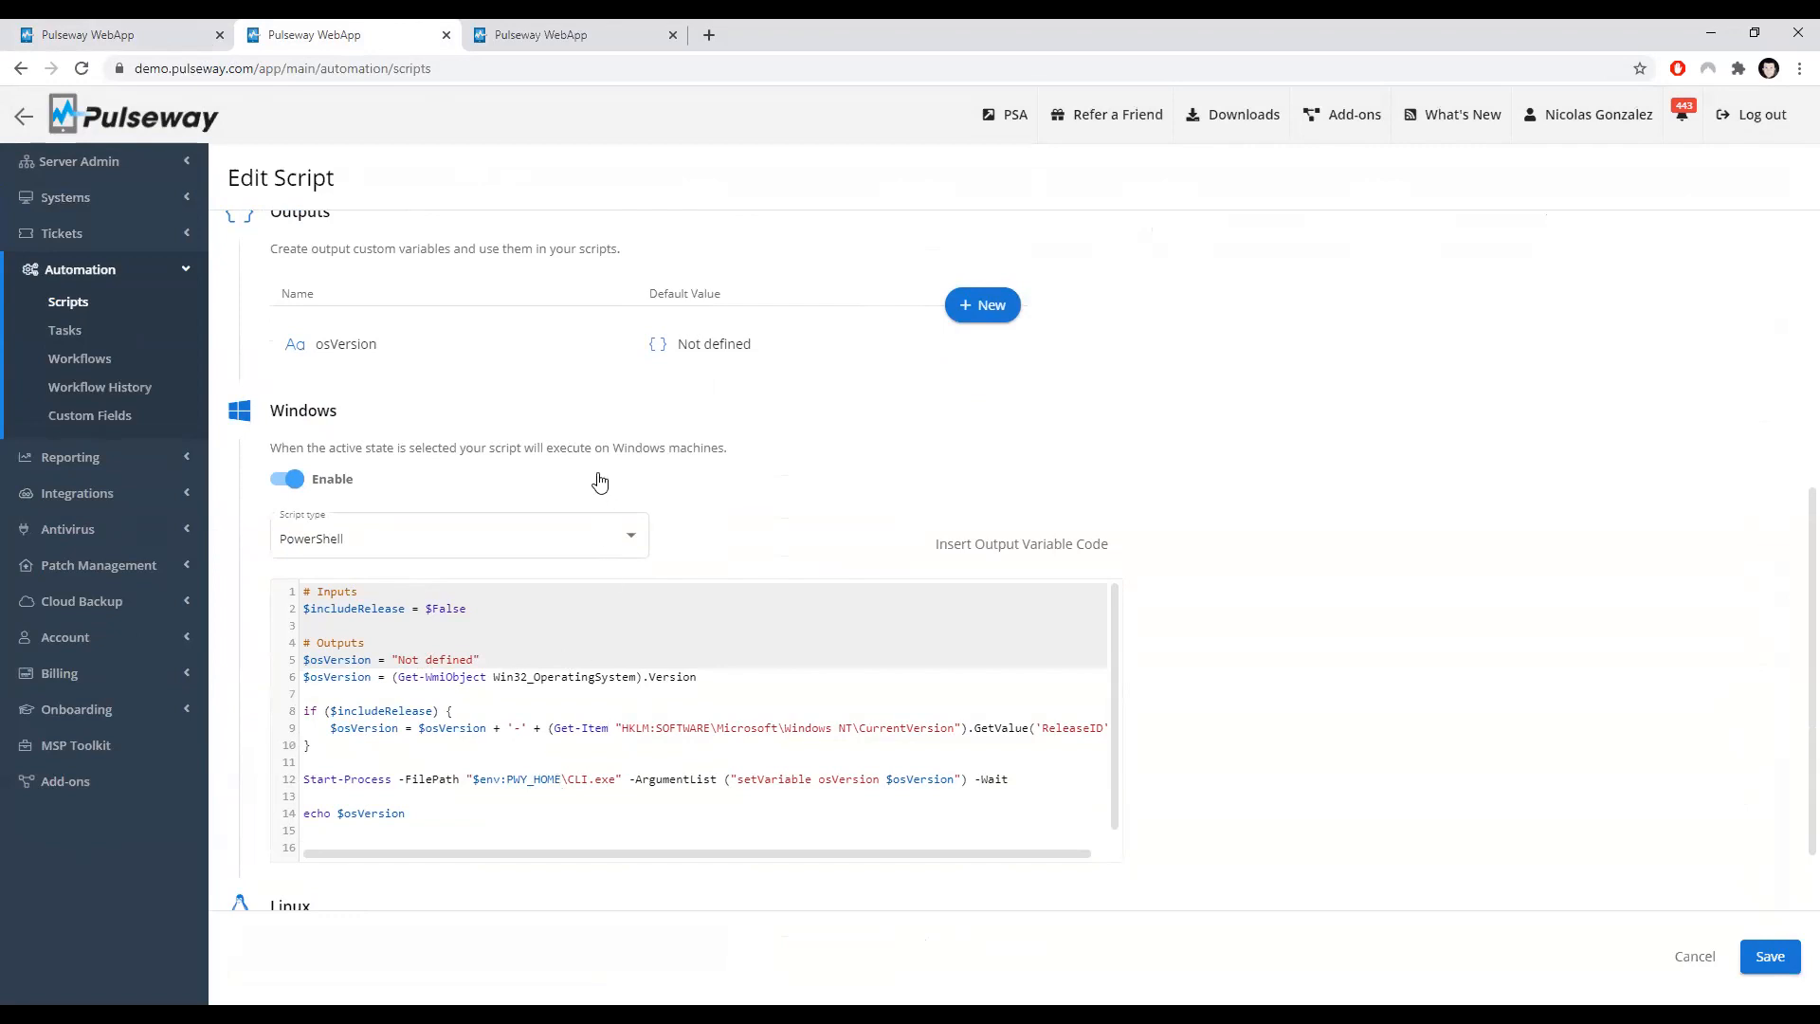
{"action": "left_click", "coordinate": [111, 38]}
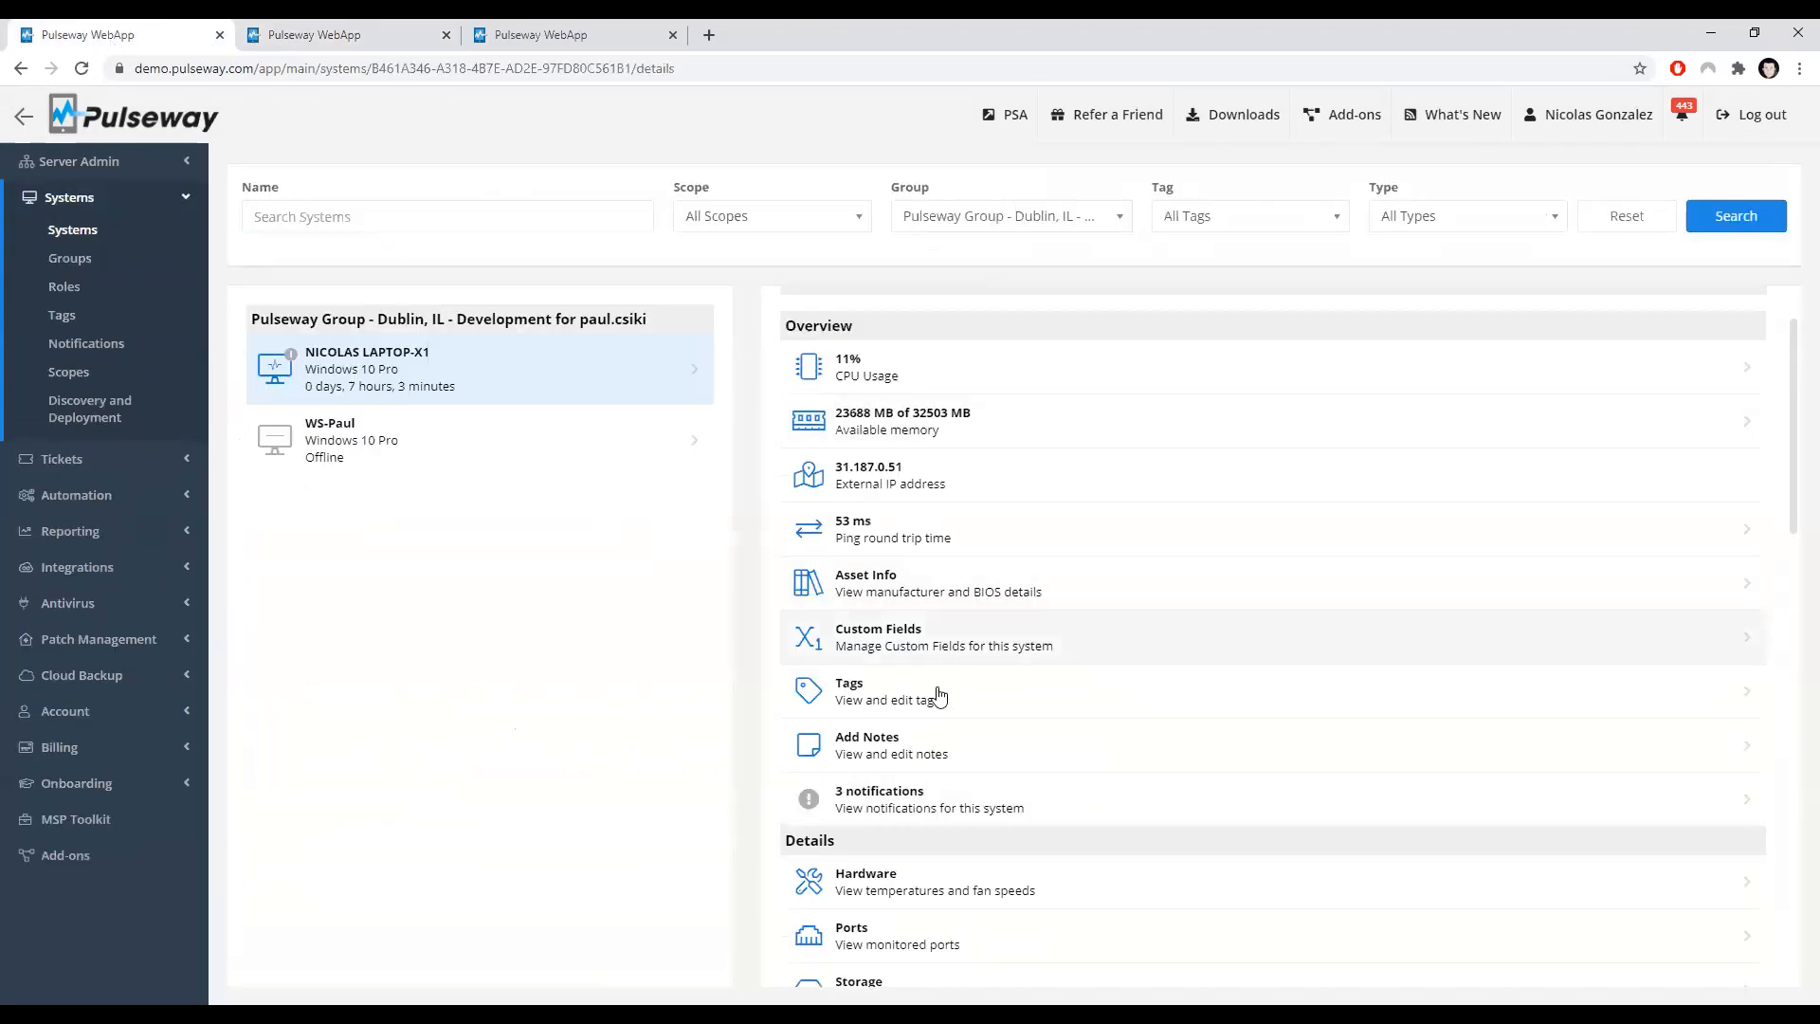
{"action": "left_click", "coordinate": [868, 633]}
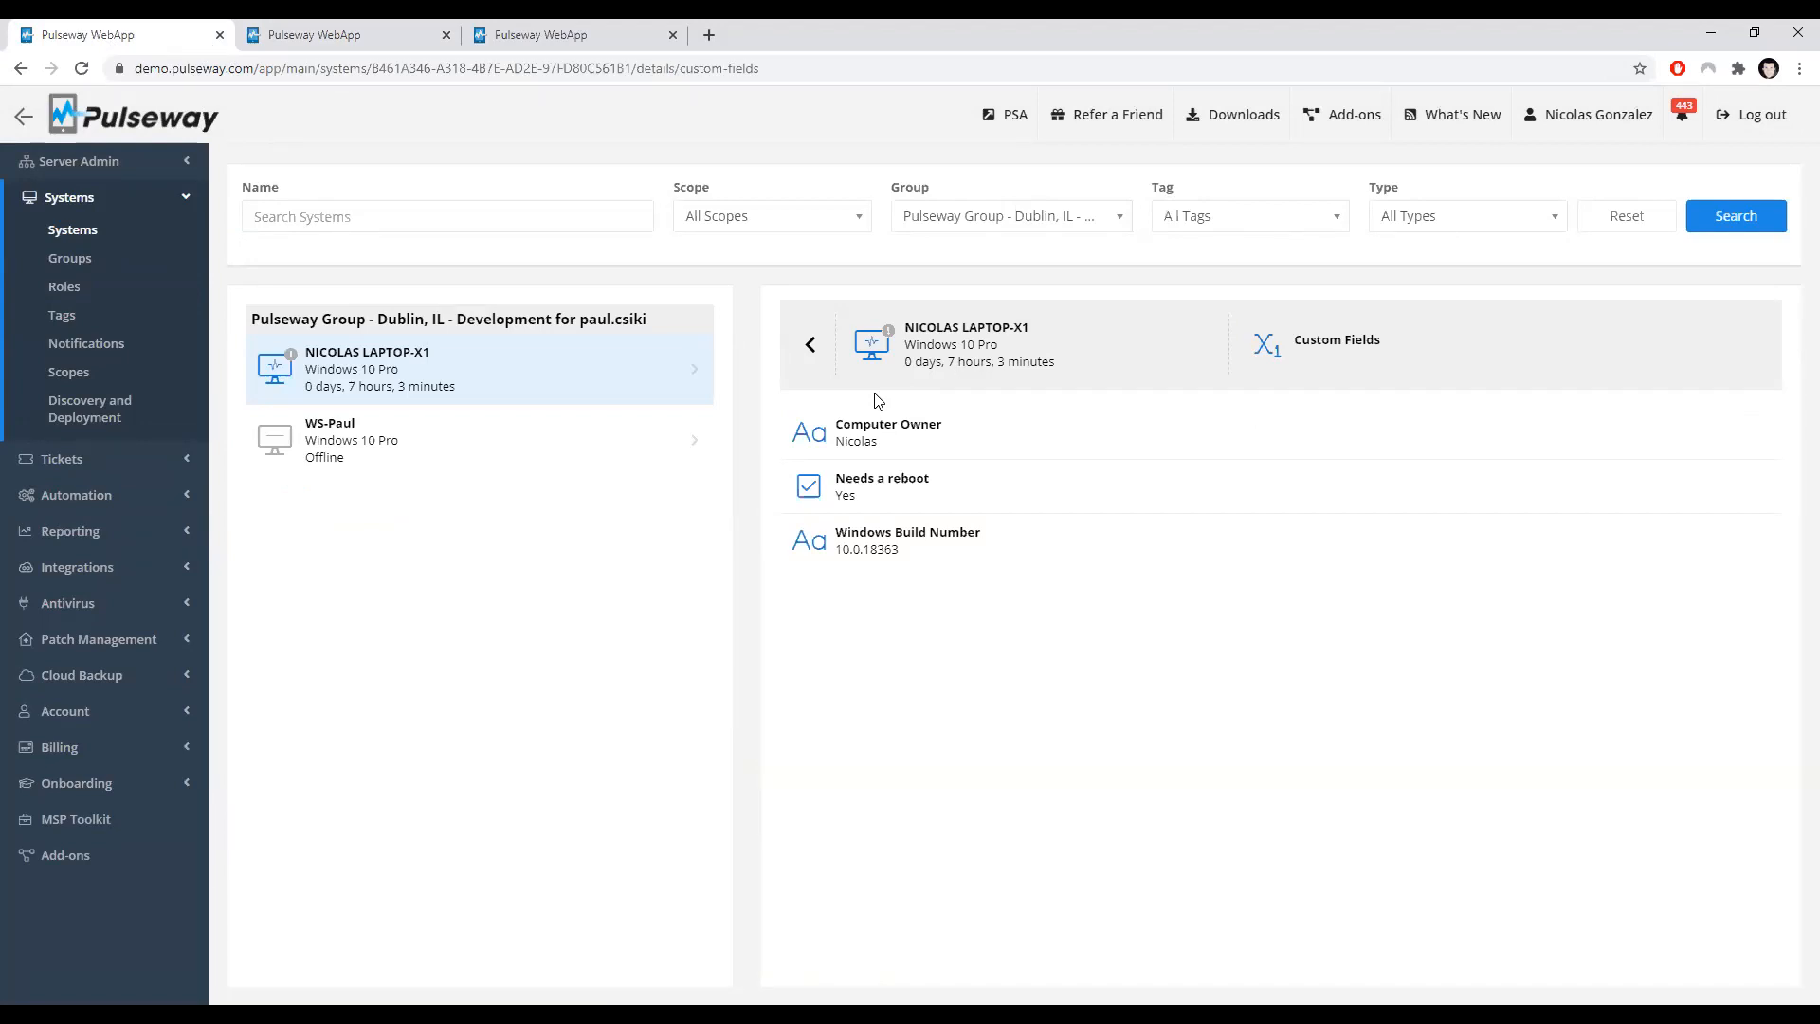
{"action": "left_click", "coordinate": [810, 344]}
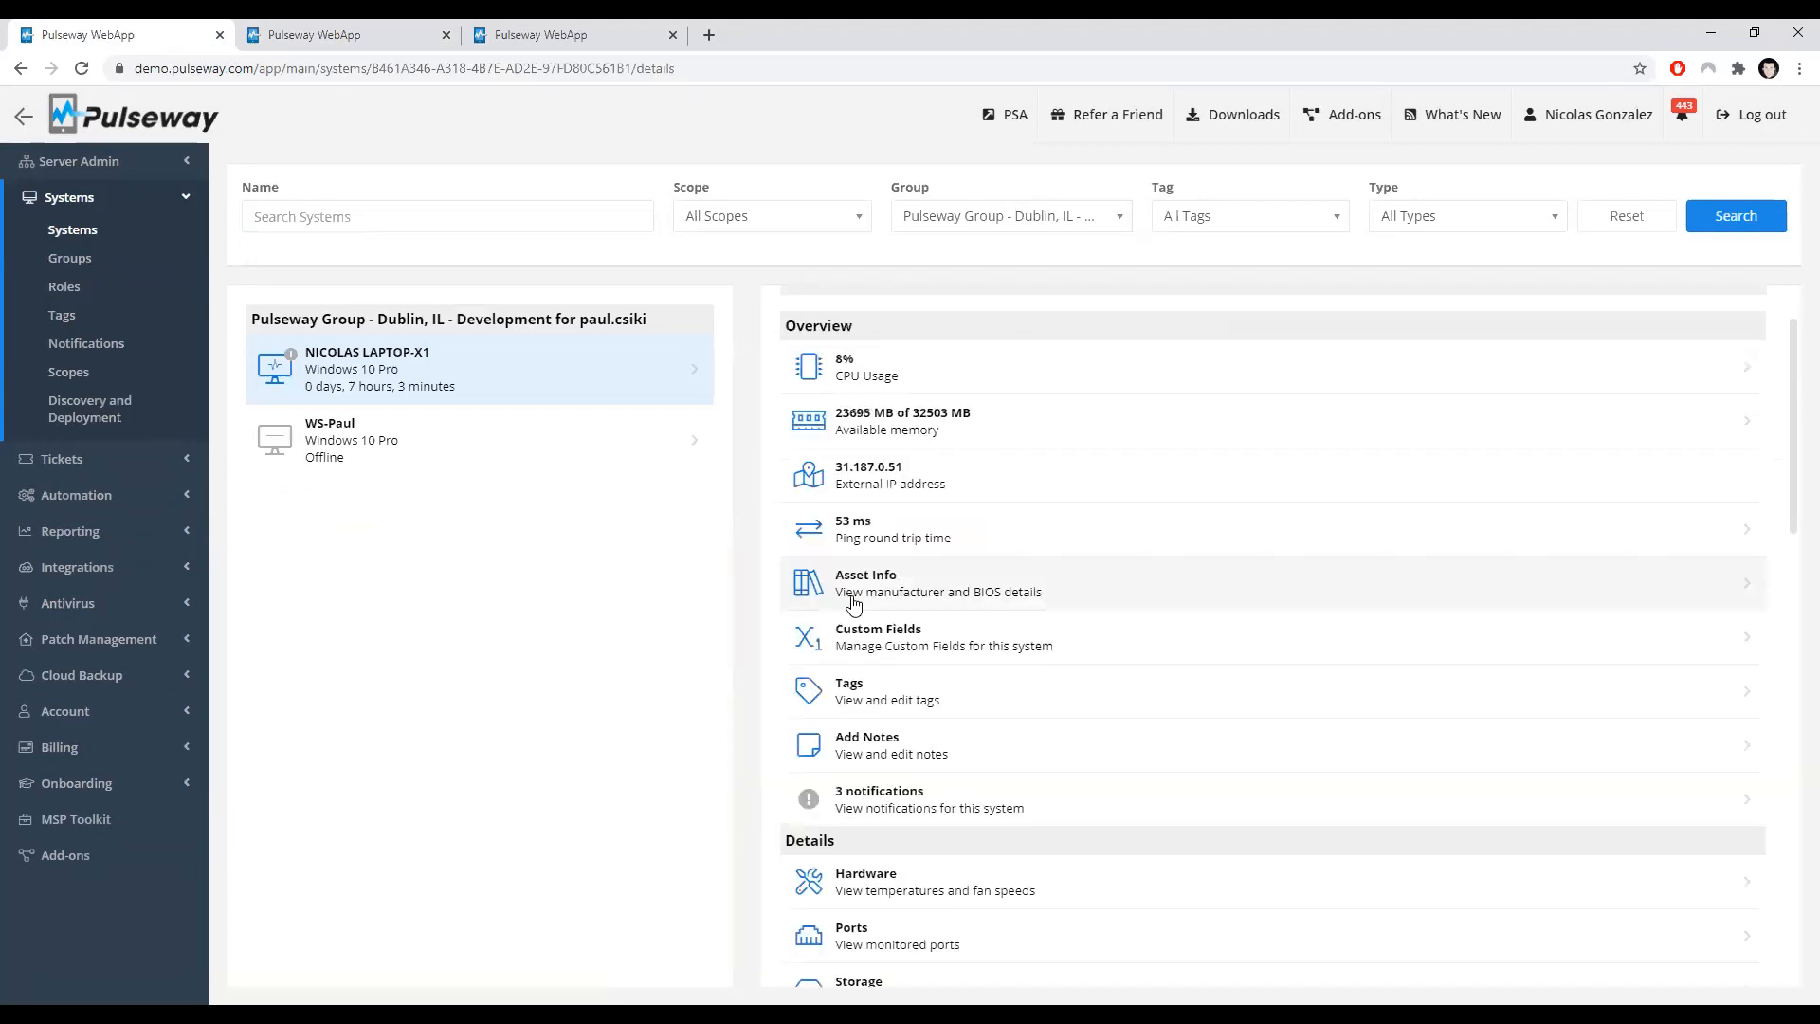
Step: Compare the script's output code with the system's custom field values by switching between the two tabs
{"action": "left_click", "coordinate": [380, 34]}
{"action": "scroll", "coordinate": [874, 617], "scroll_direction": "down", "scroll_amount": 1}
{"action": "scroll", "coordinate": [1247, 629], "scroll_direction": "down", "scroll_amount": 1}
{"action": "scroll", "coordinate": [1247, 629], "scroll_direction": "up", "scroll_amount": 2}
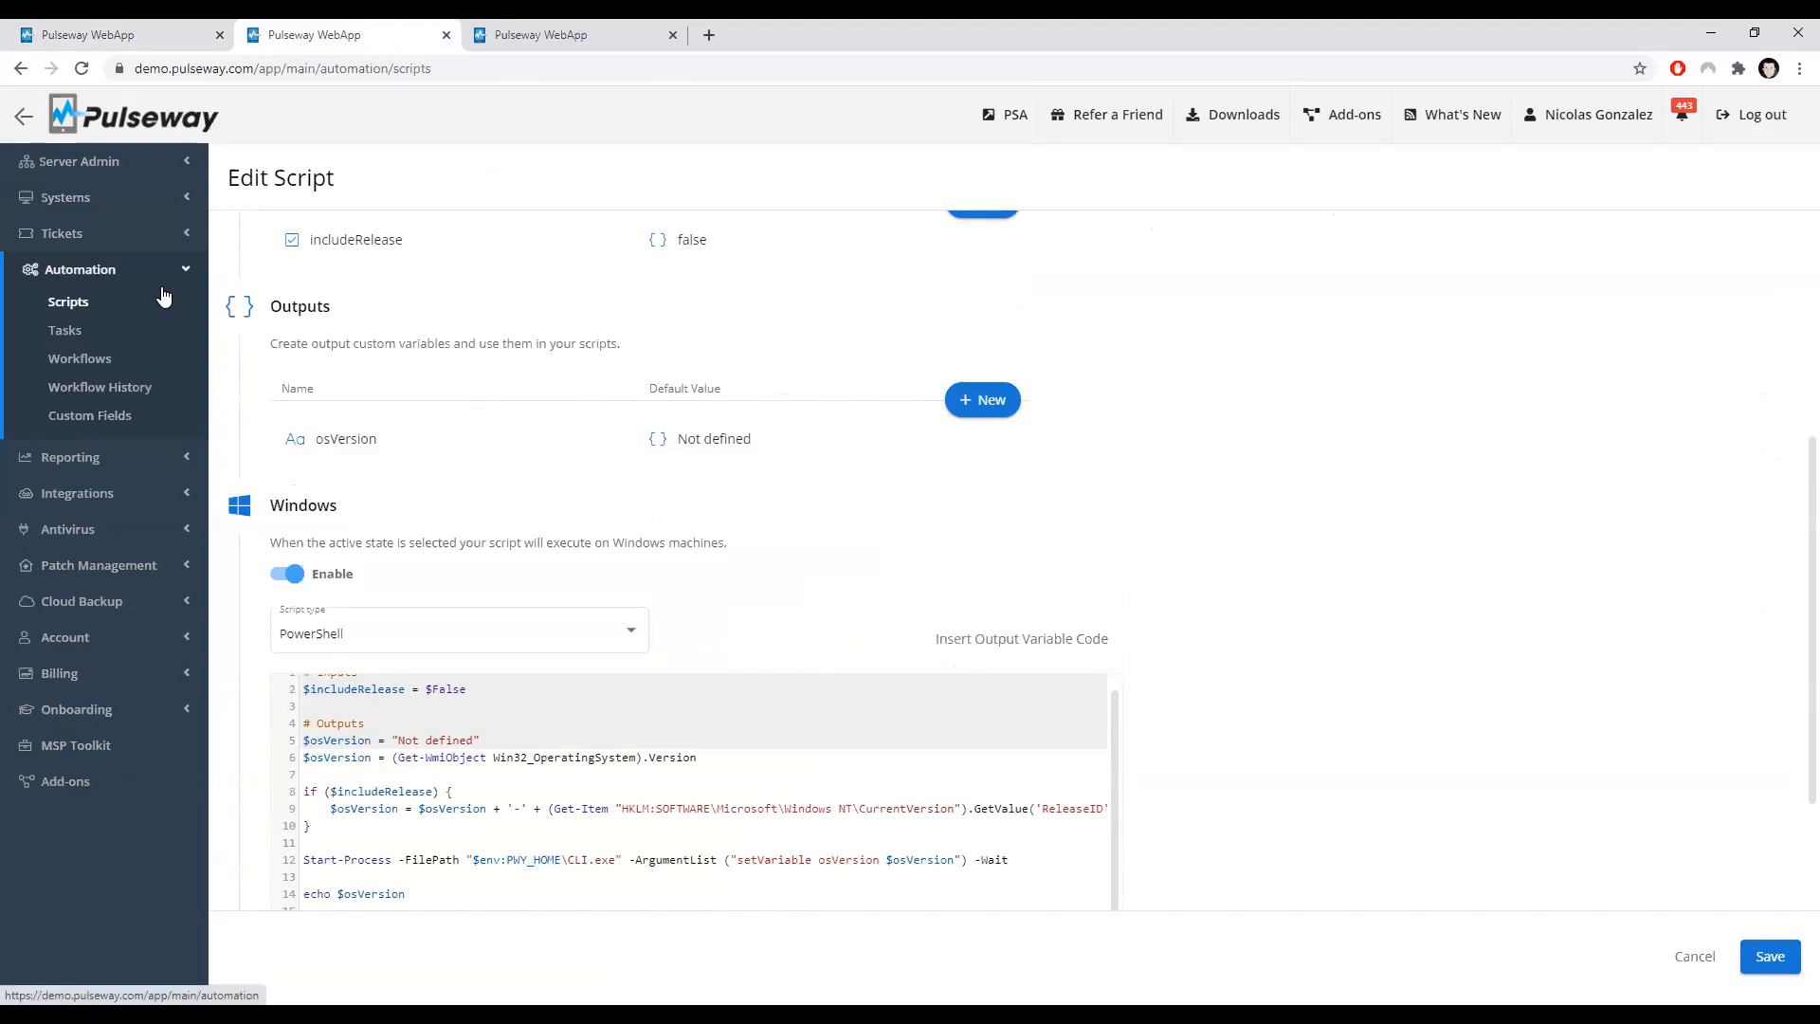
{"action": "left_click", "coordinate": [164, 44]}
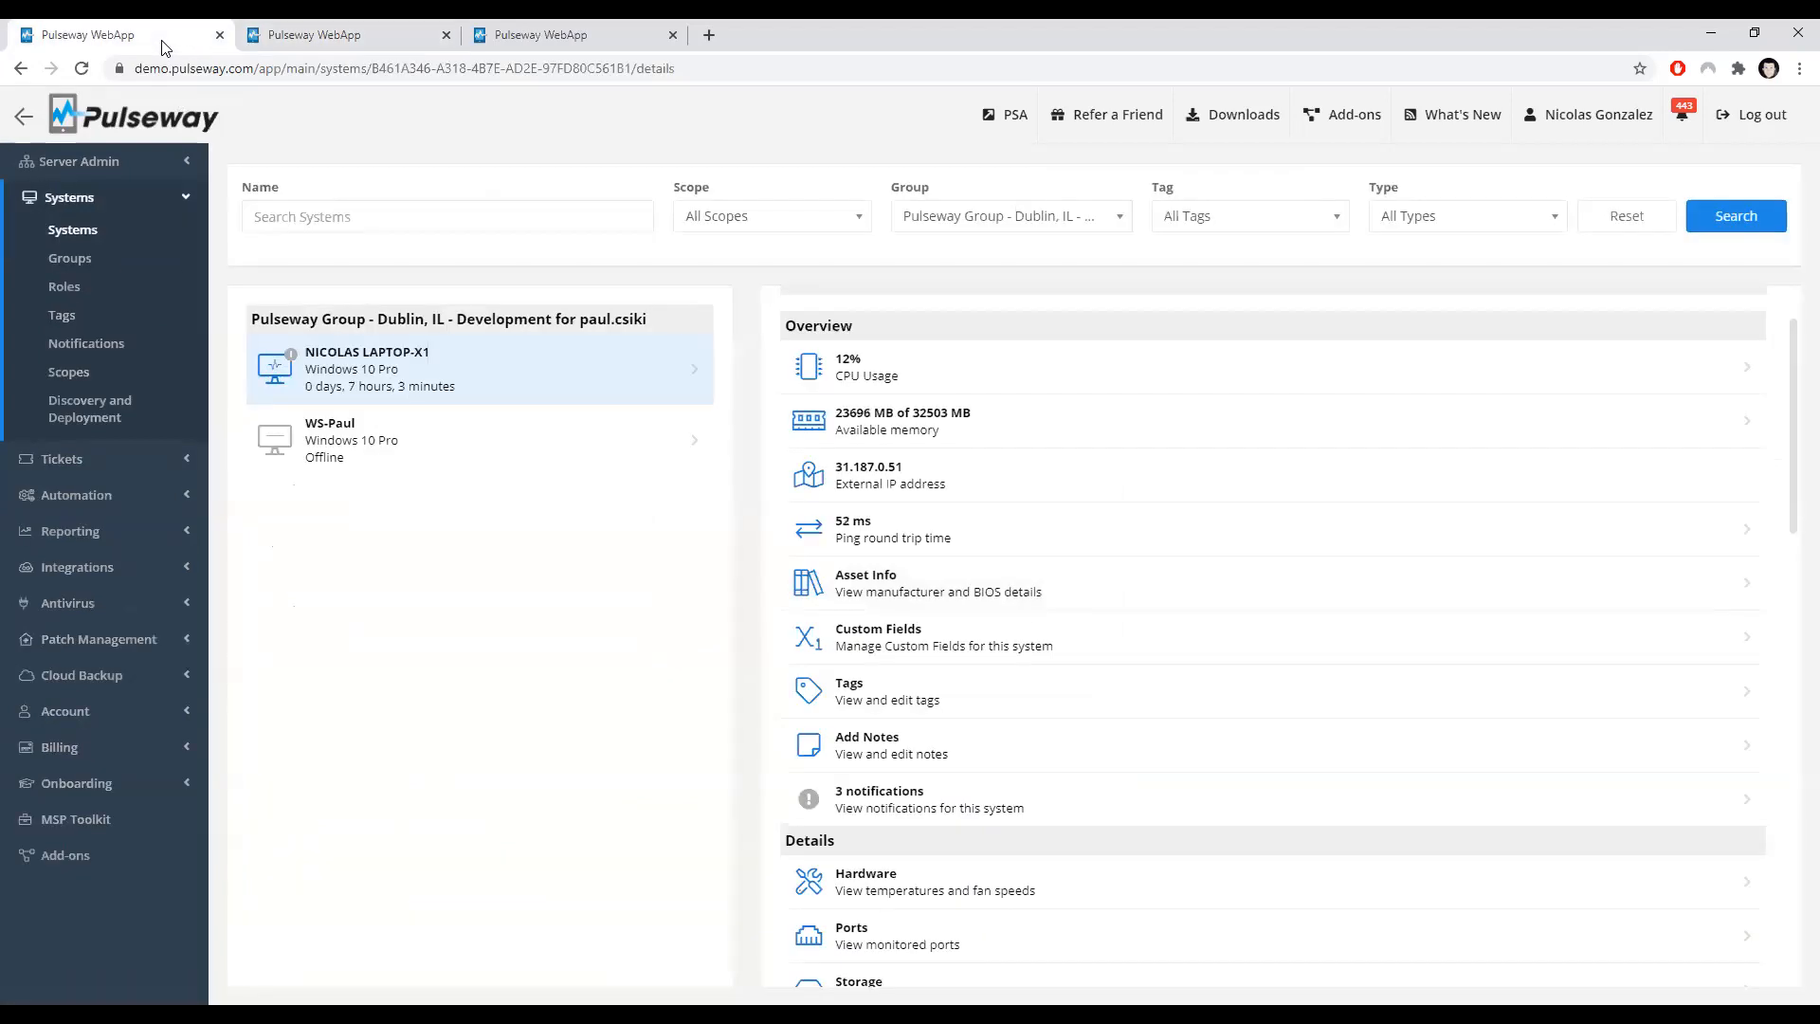
{"action": "left_click", "coordinate": [1055, 637]}
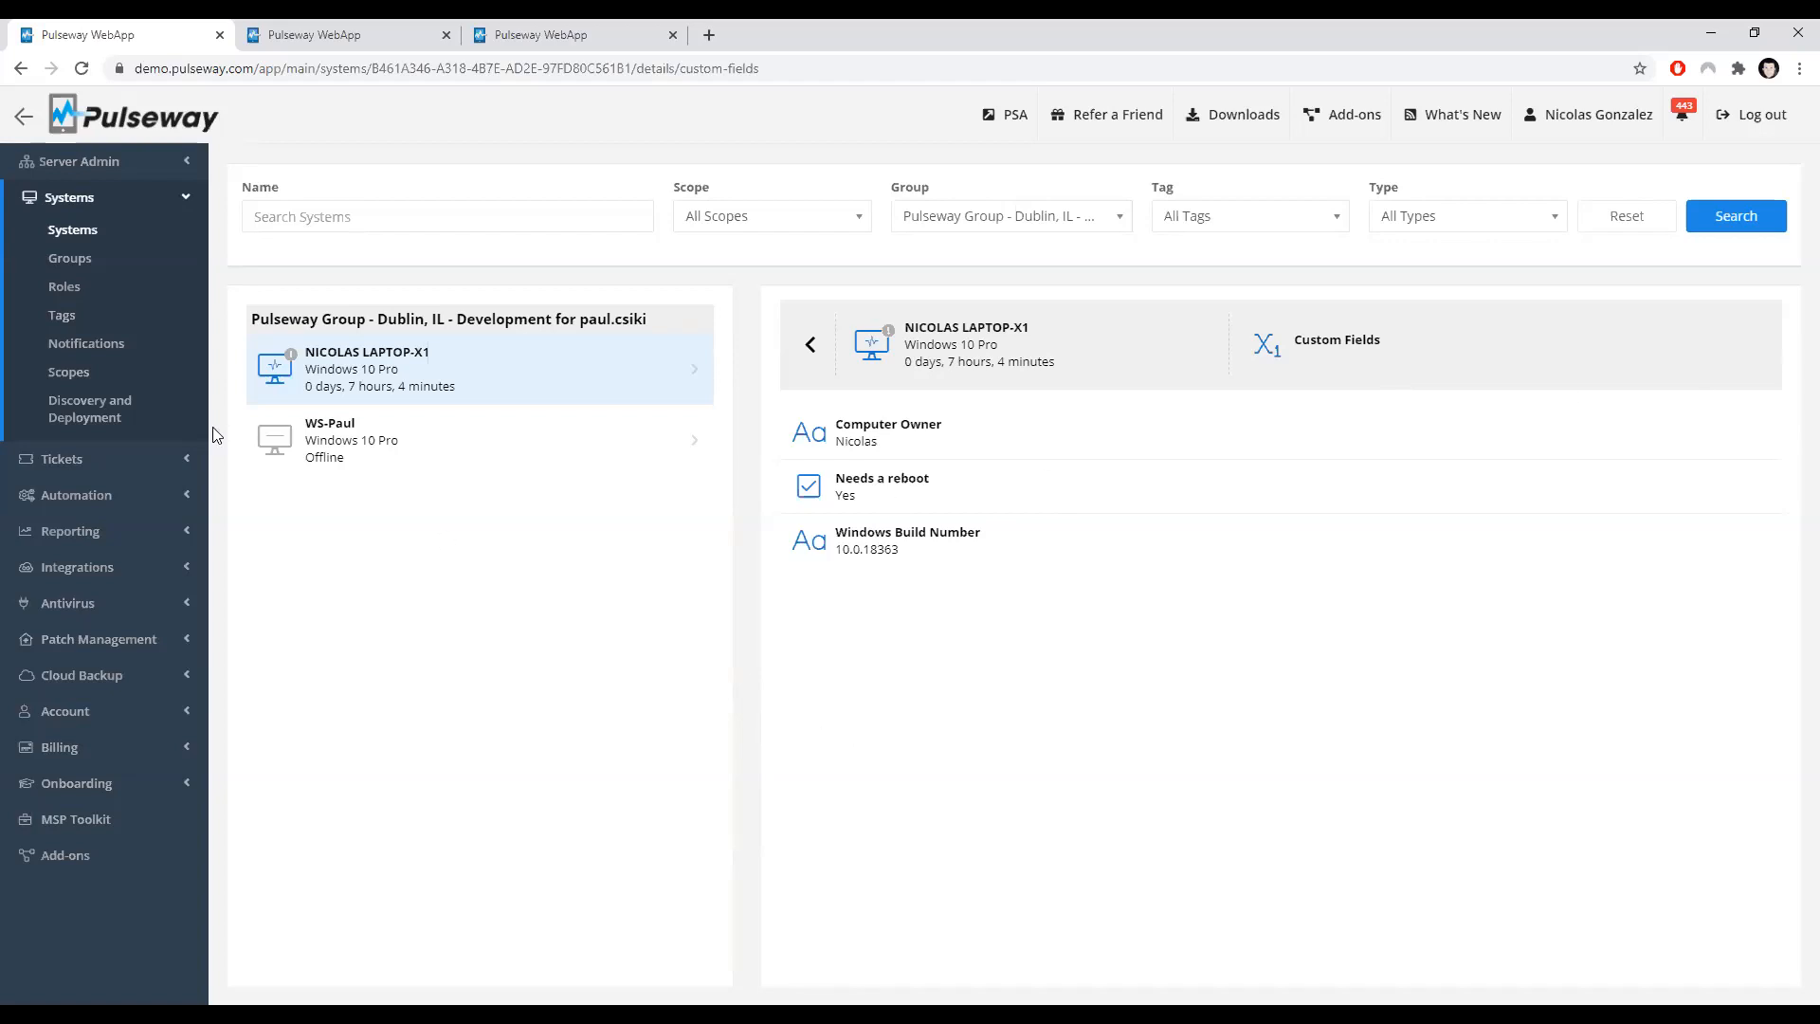
Step: Go to Automation Workflows, review the import template list, and start creating a new workflow
{"action": "left_click", "coordinate": [94, 495]}
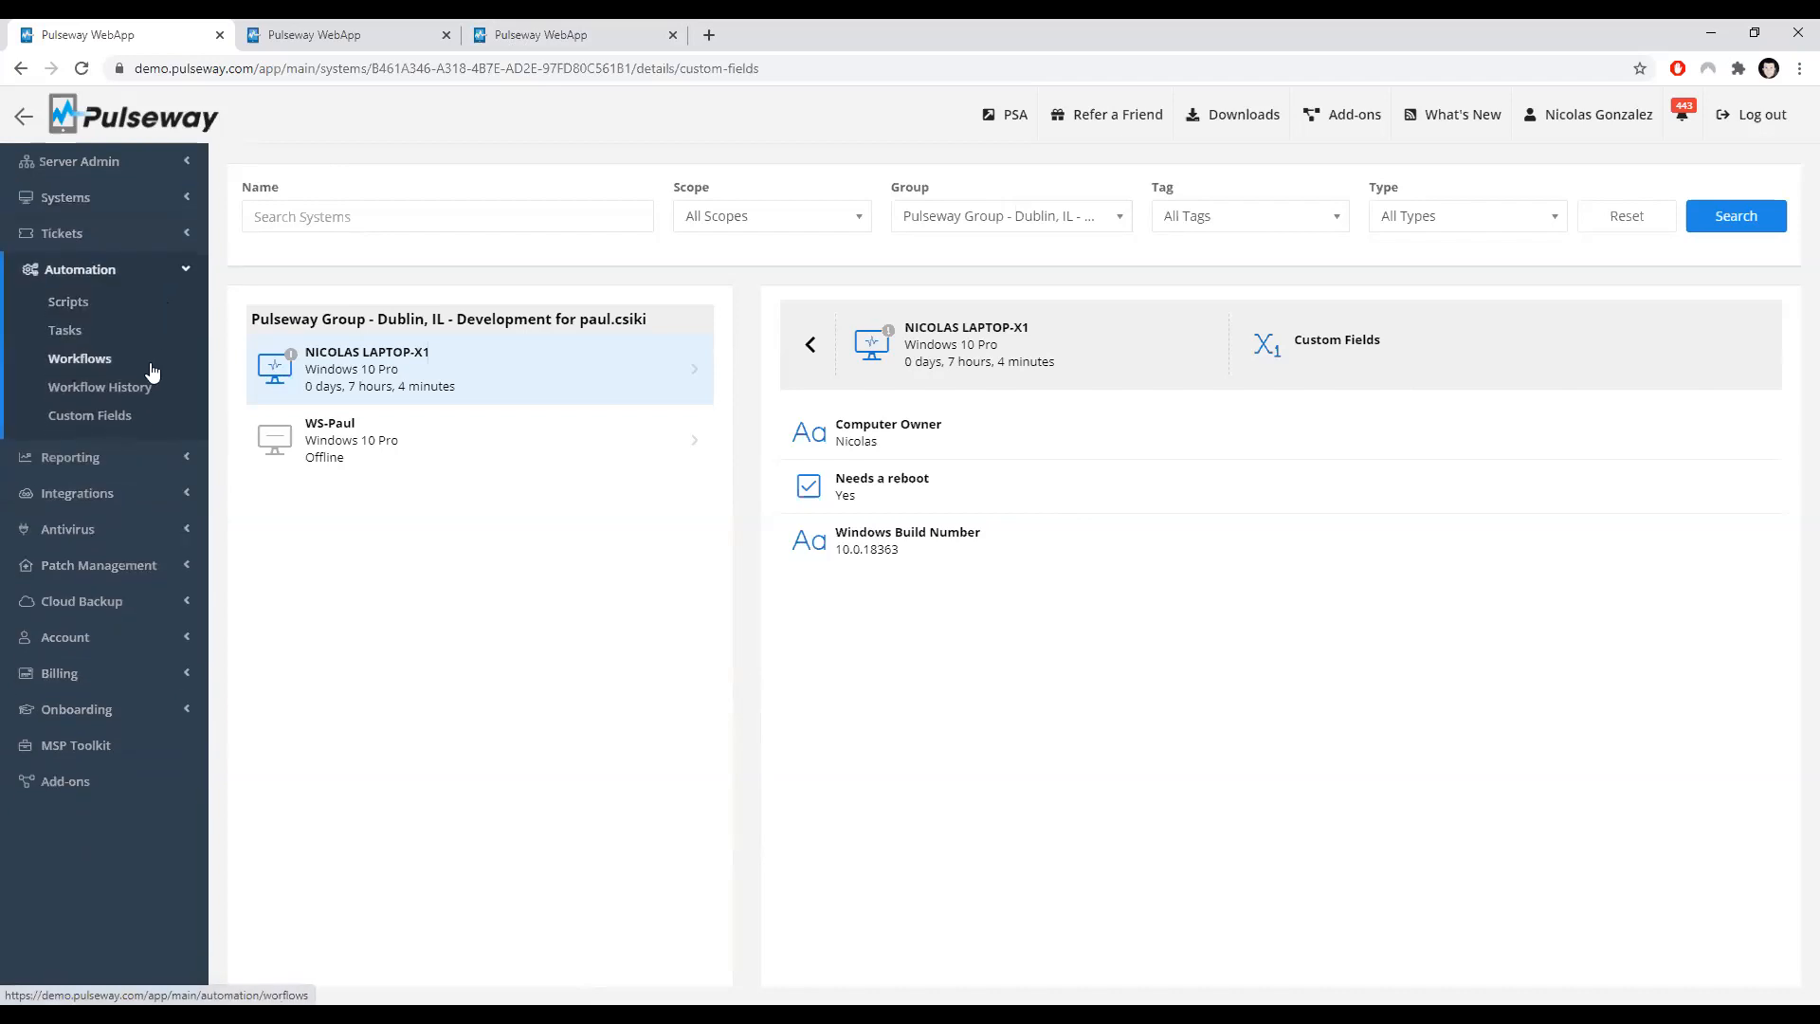
{"action": "left_click", "coordinate": [94, 359]}
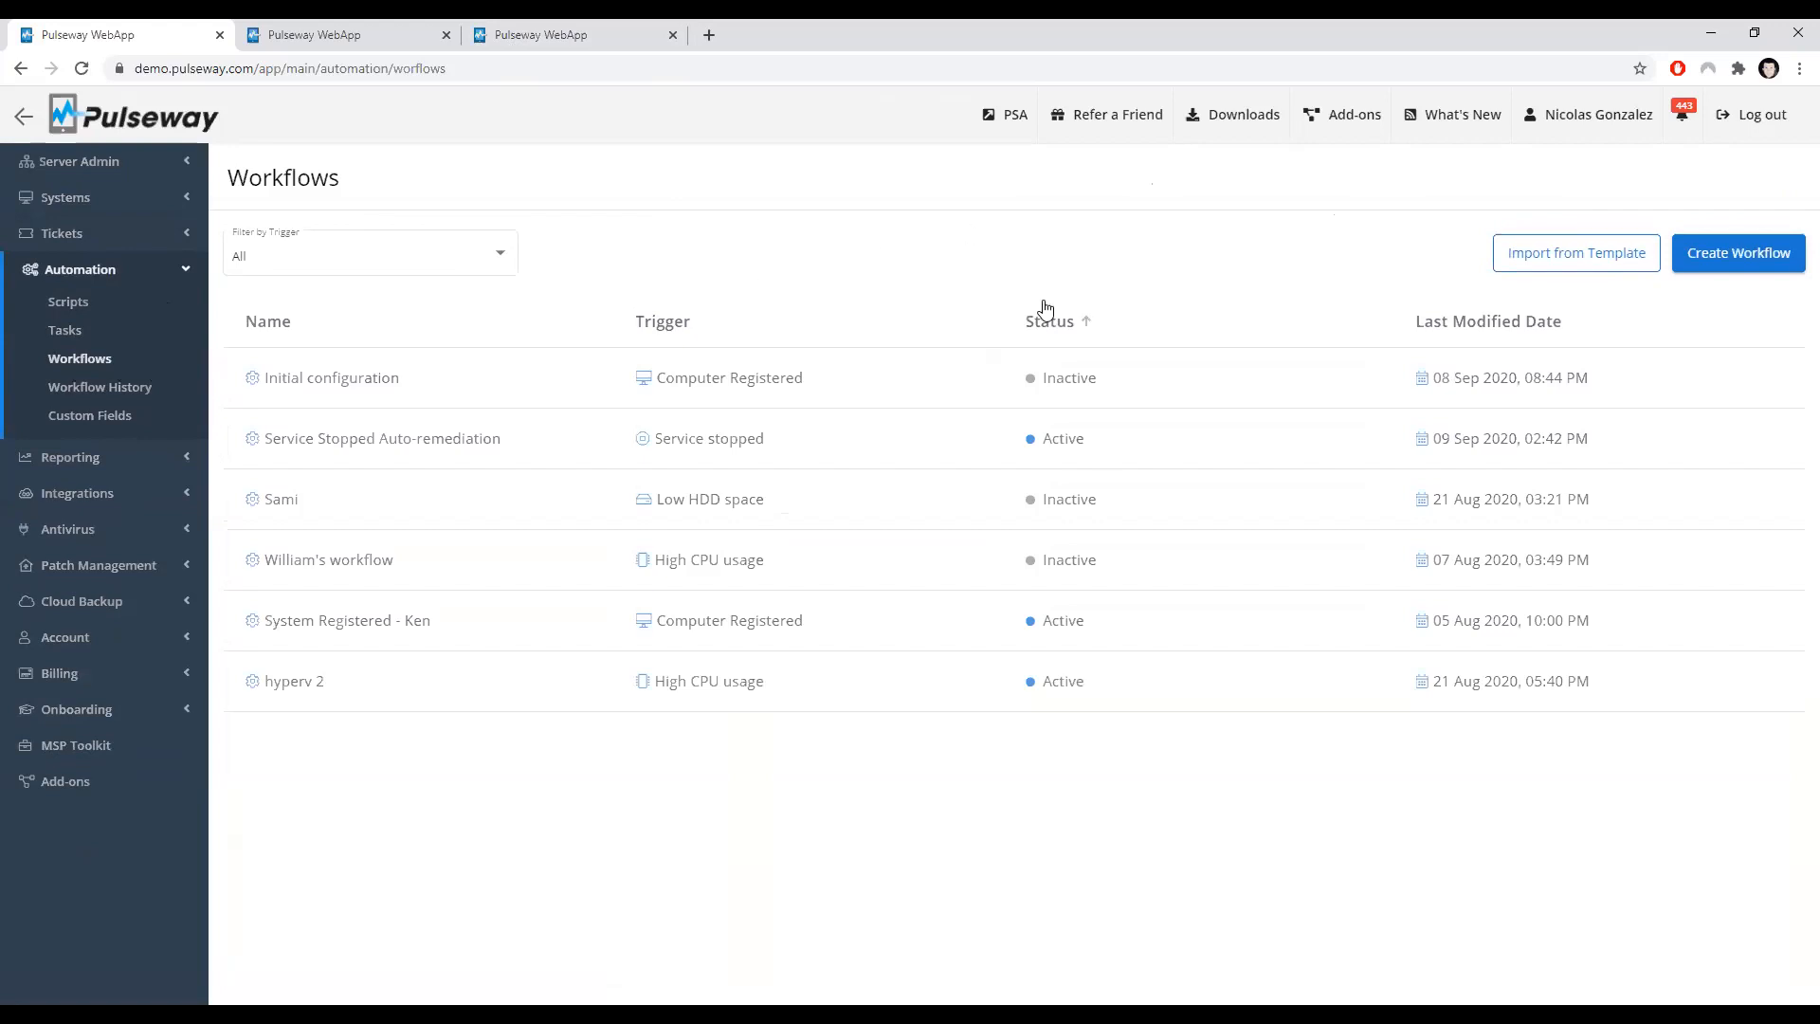
{"action": "left_click", "coordinate": [1552, 265]}
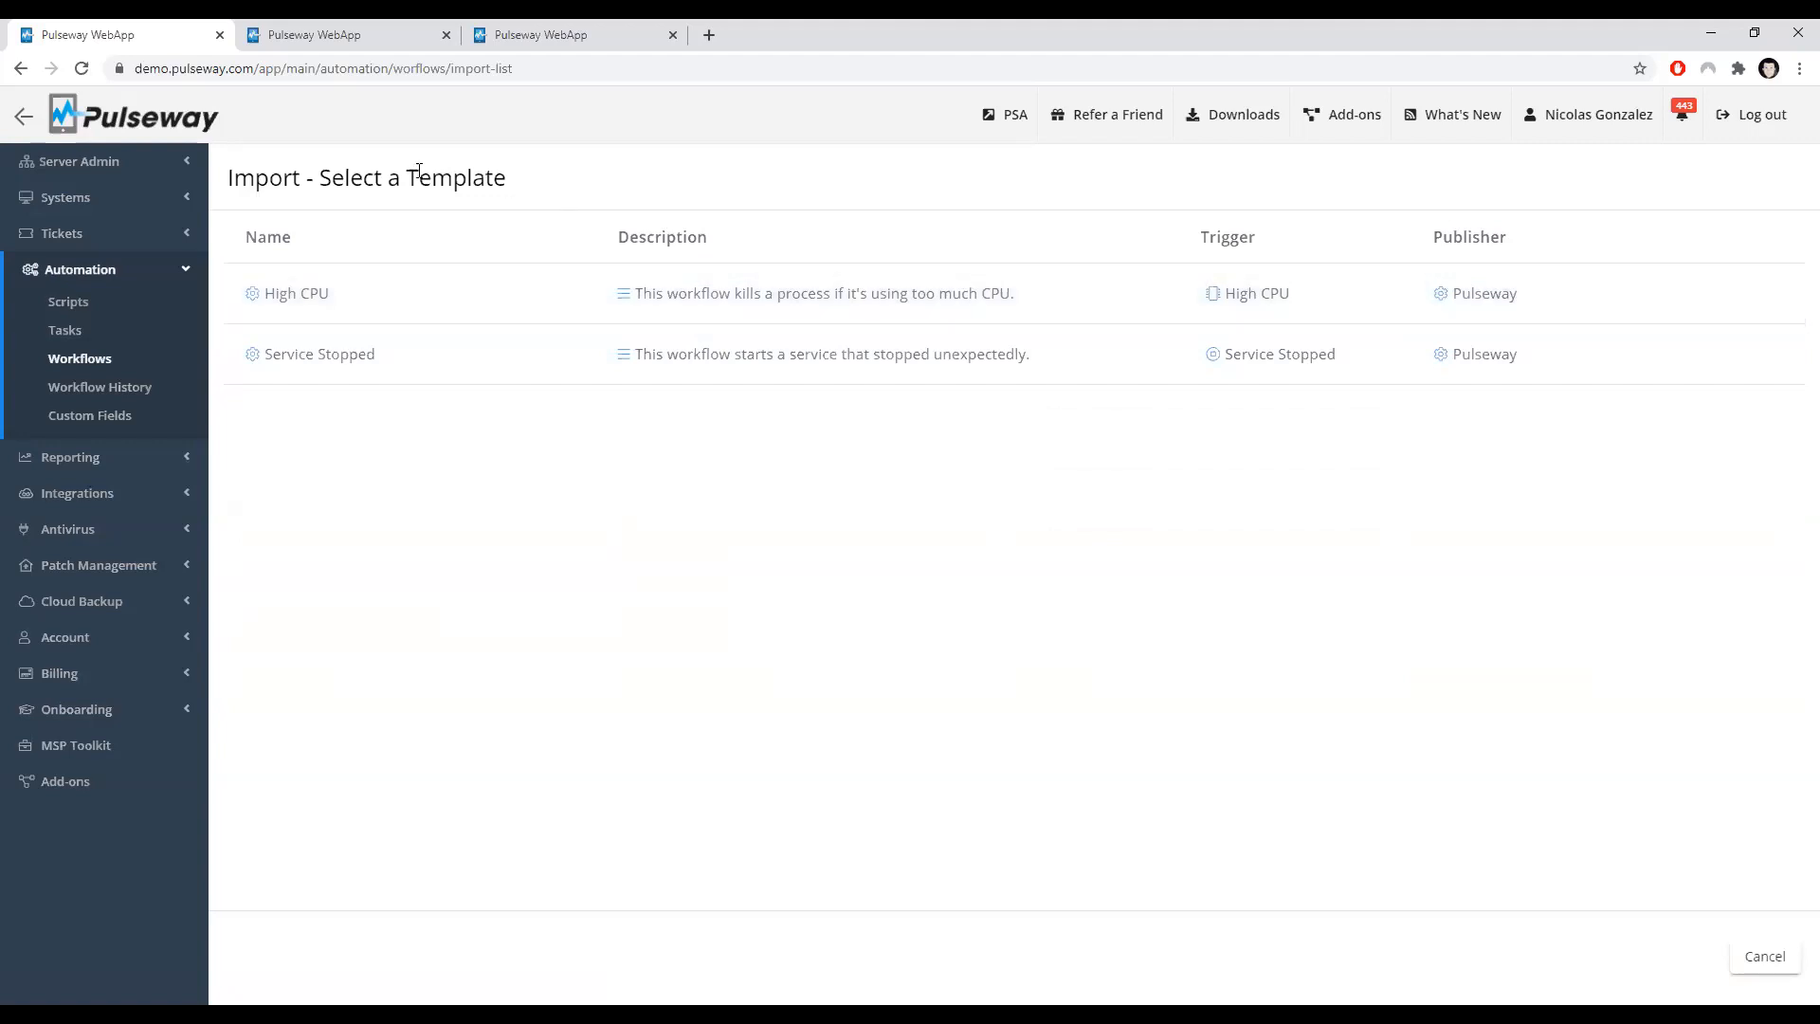
{"action": "left_click", "coordinate": [24, 75]}
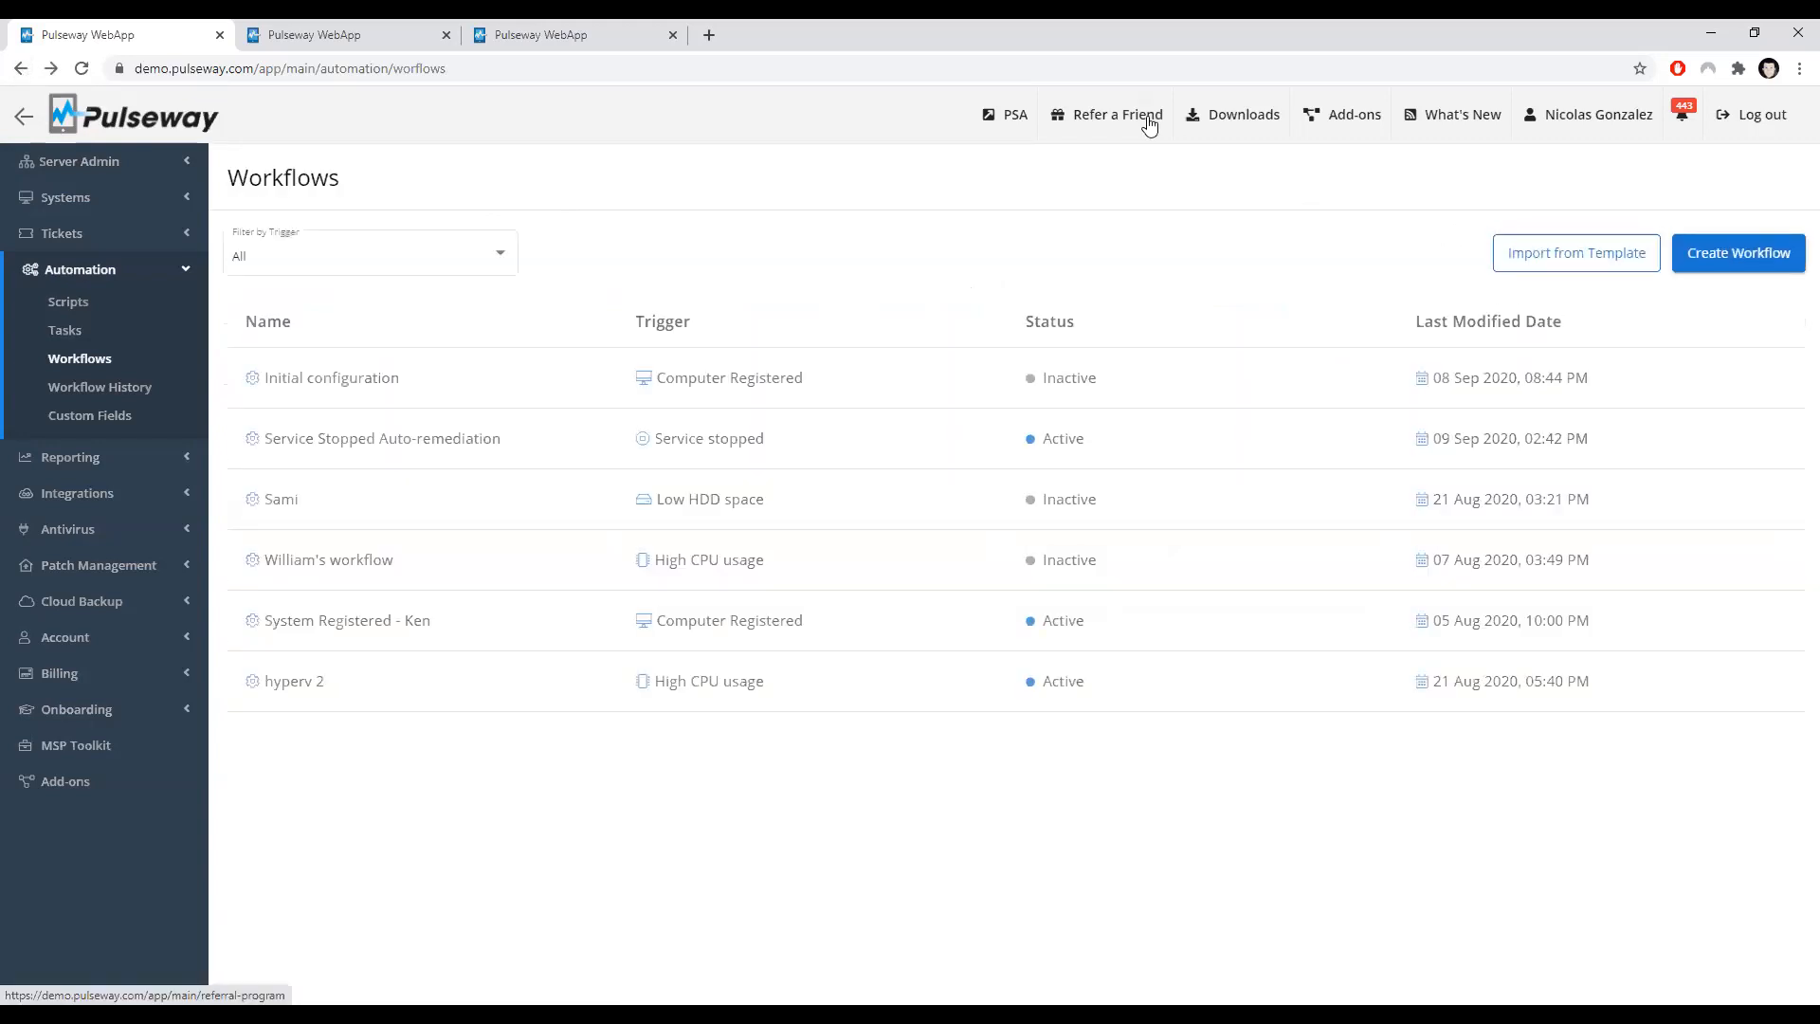
{"action": "left_click", "coordinate": [1750, 263]}
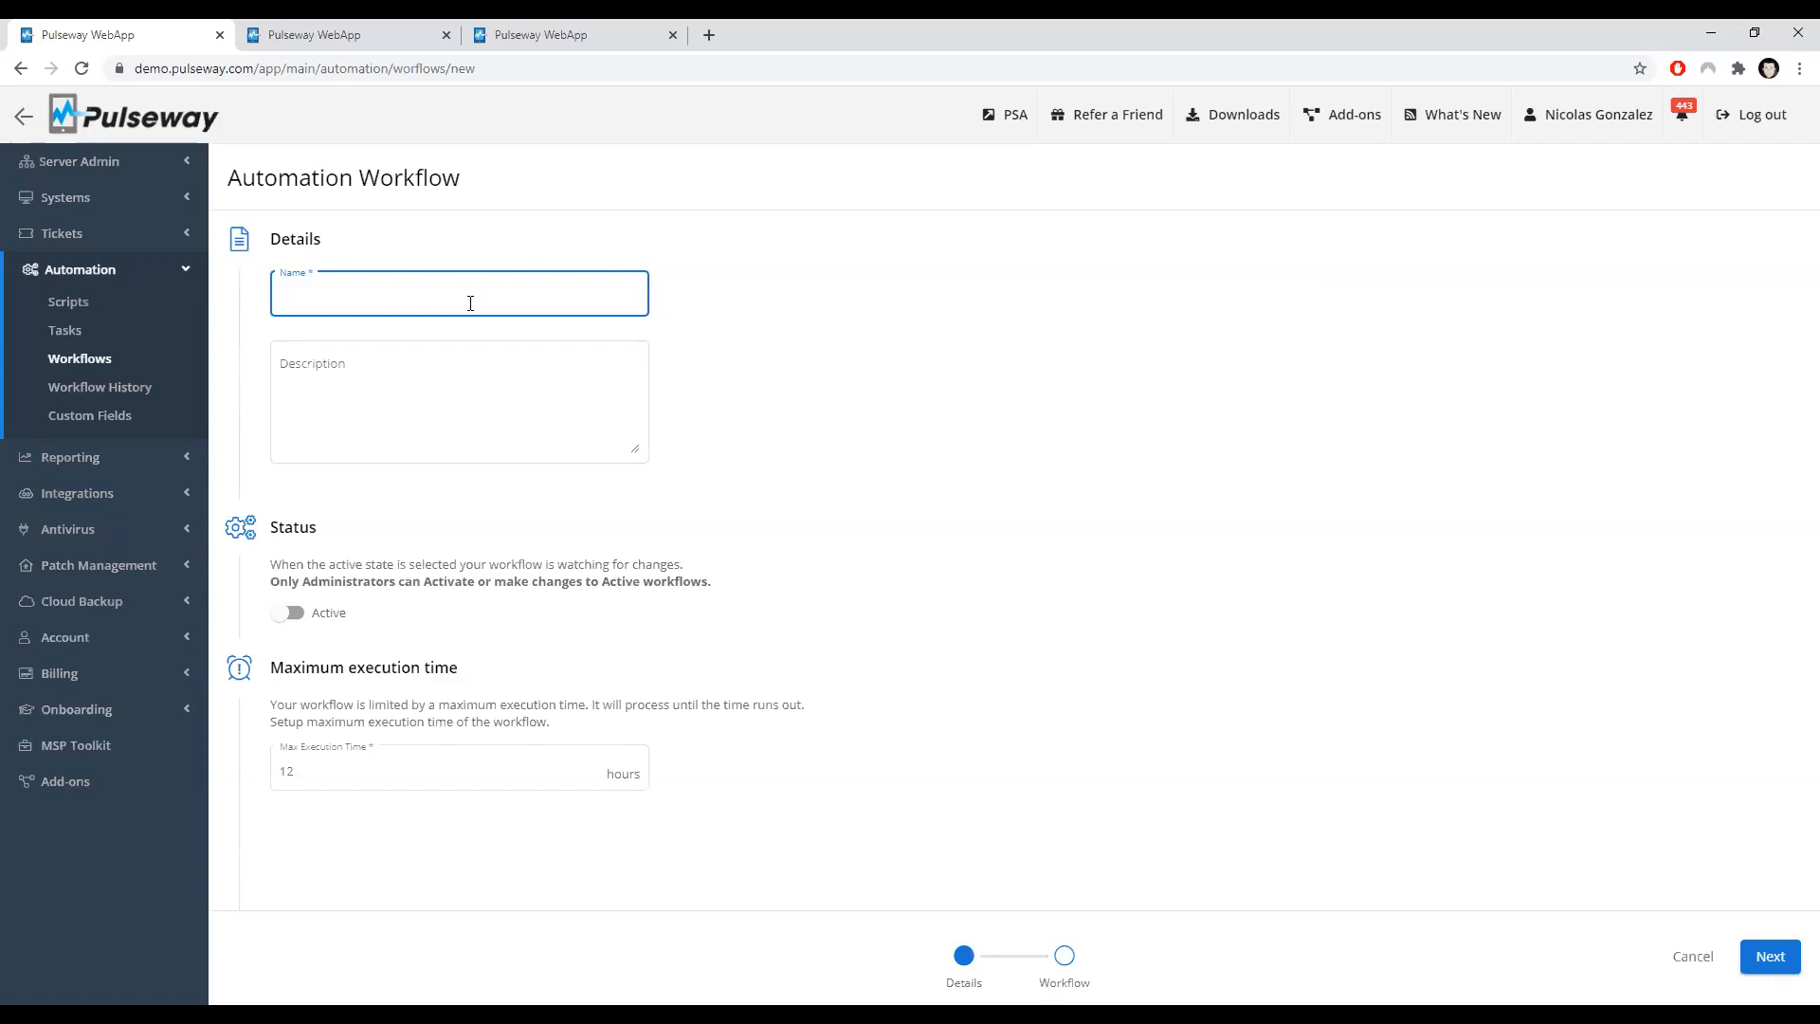
Step: Name the new automation workflow "Webinar" and continue to the workflow designer
{"action": "left_click", "coordinate": [830, 356]}
{"action": "left_click", "coordinate": [510, 300]}
{"action": "type", "text": "Webinar"}
{"action": "left_click", "coordinate": [1033, 359]}
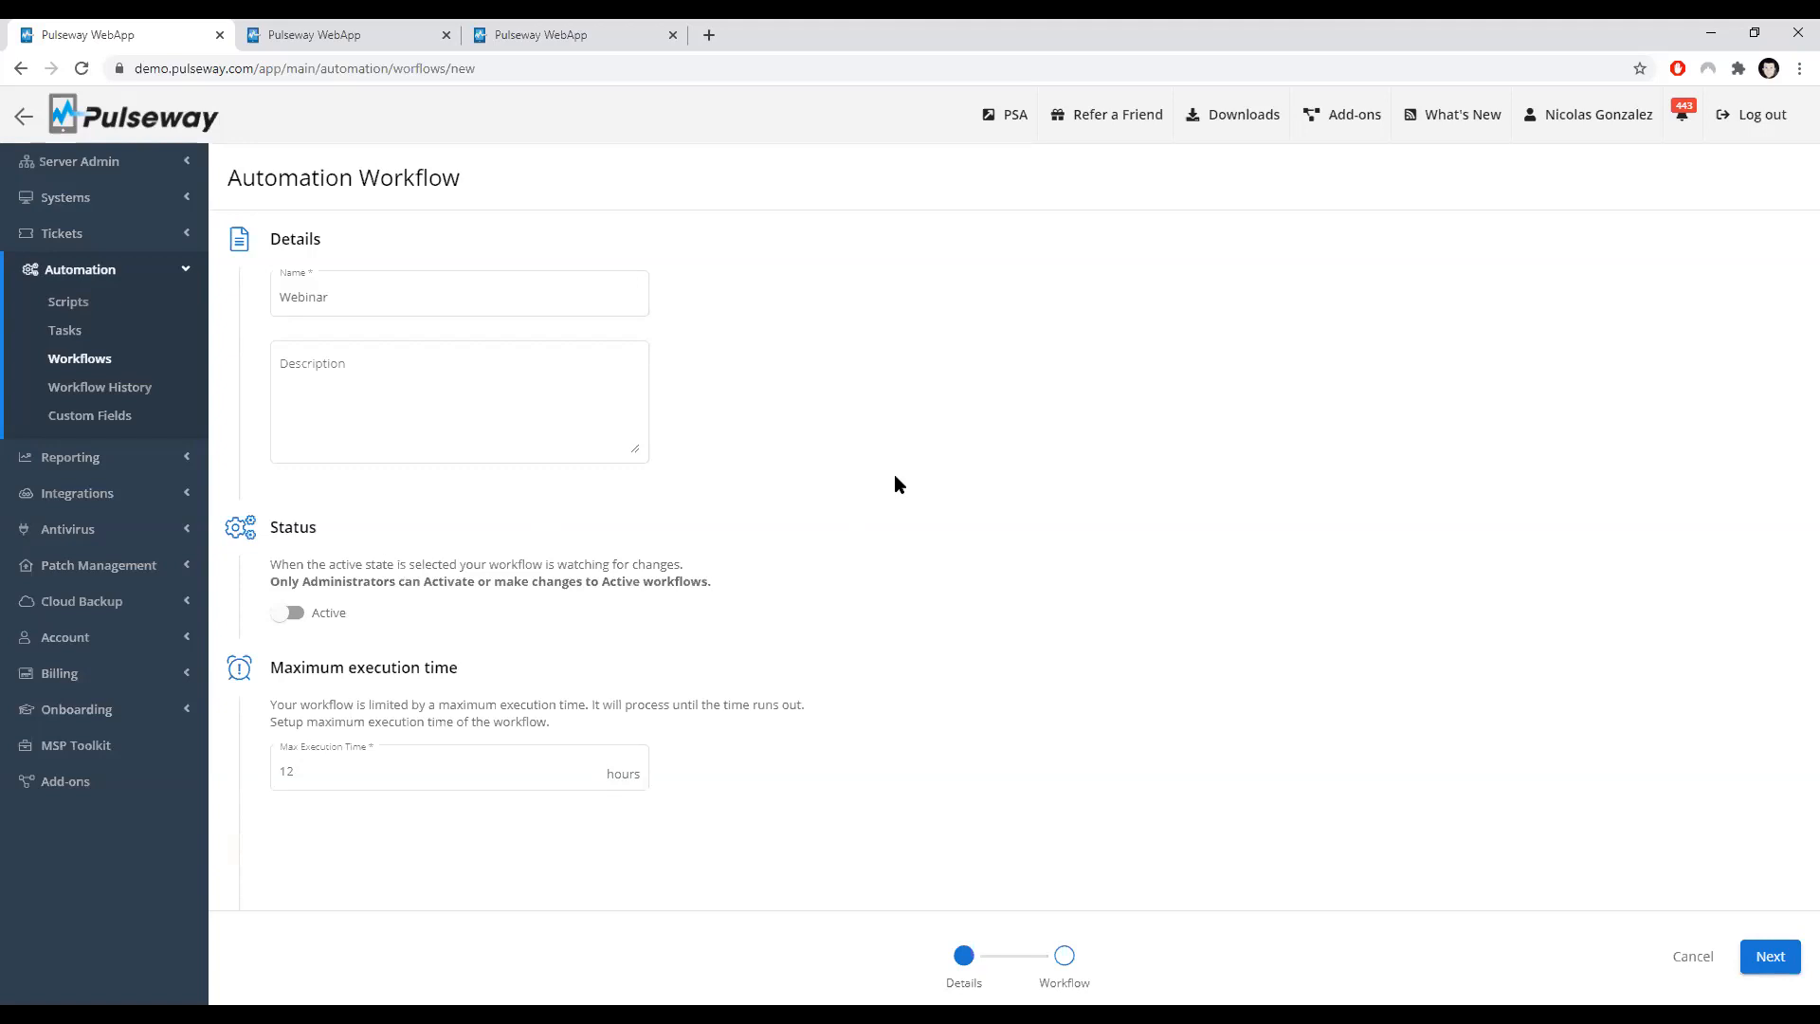
{"action": "left_click", "coordinate": [341, 773]}
{"action": "left_click", "coordinate": [1770, 957]}
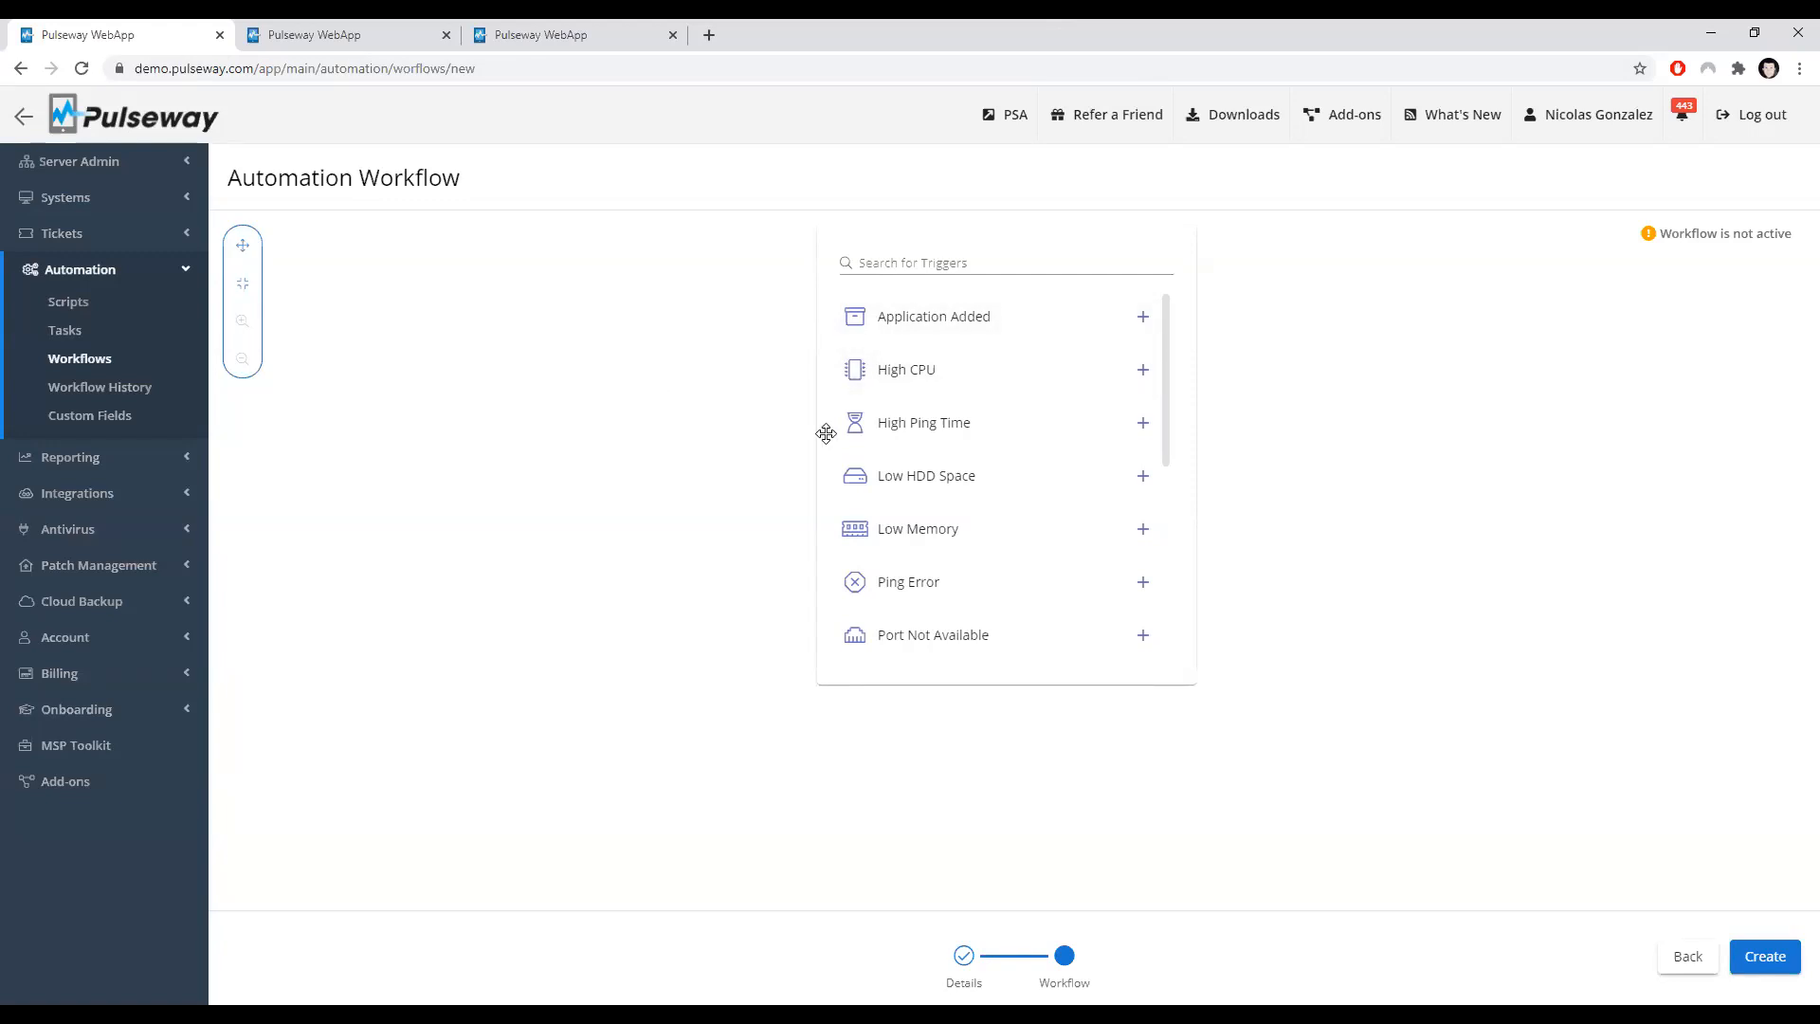
Step: Browse the available triggers and add the High CPU trigger to the workflow
{"action": "scroll", "coordinate": [908, 392], "scroll_direction": "down", "scroll_amount": 1}
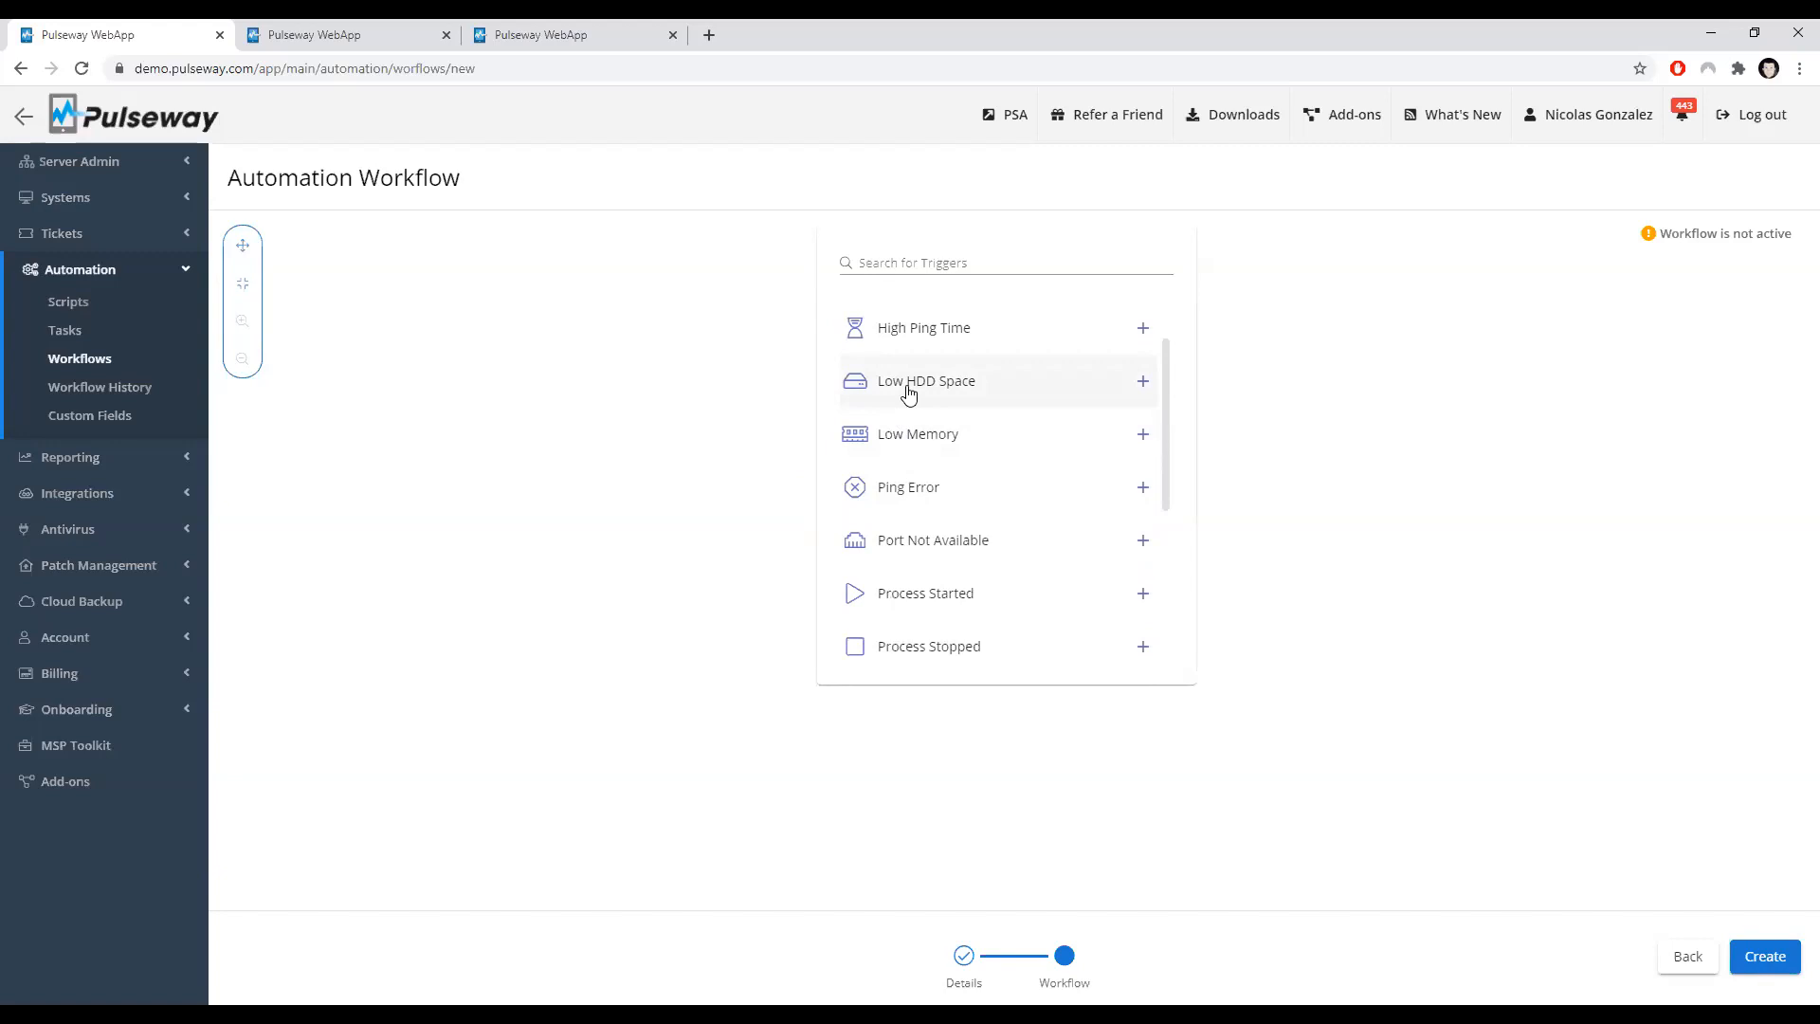
{"action": "scroll", "coordinate": [908, 394], "scroll_direction": "down", "scroll_amount": 1}
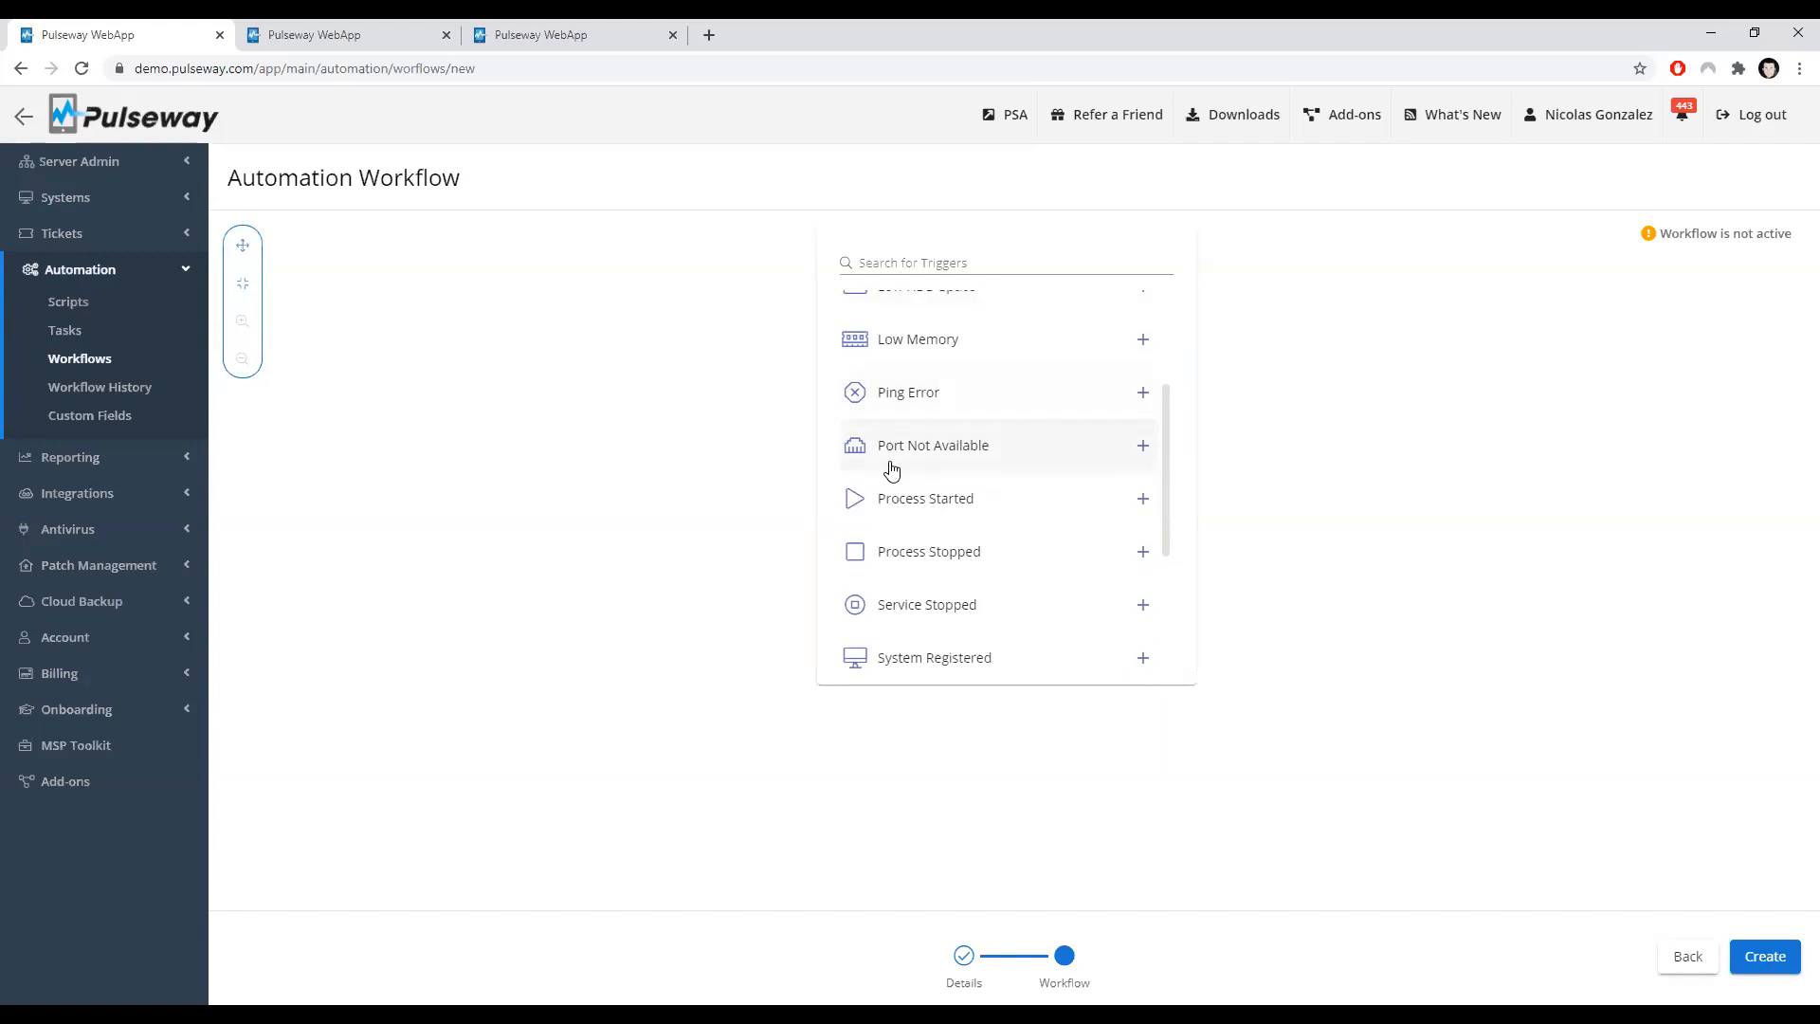
{"action": "scroll", "coordinate": [896, 472], "scroll_direction": "down", "scroll_amount": 1}
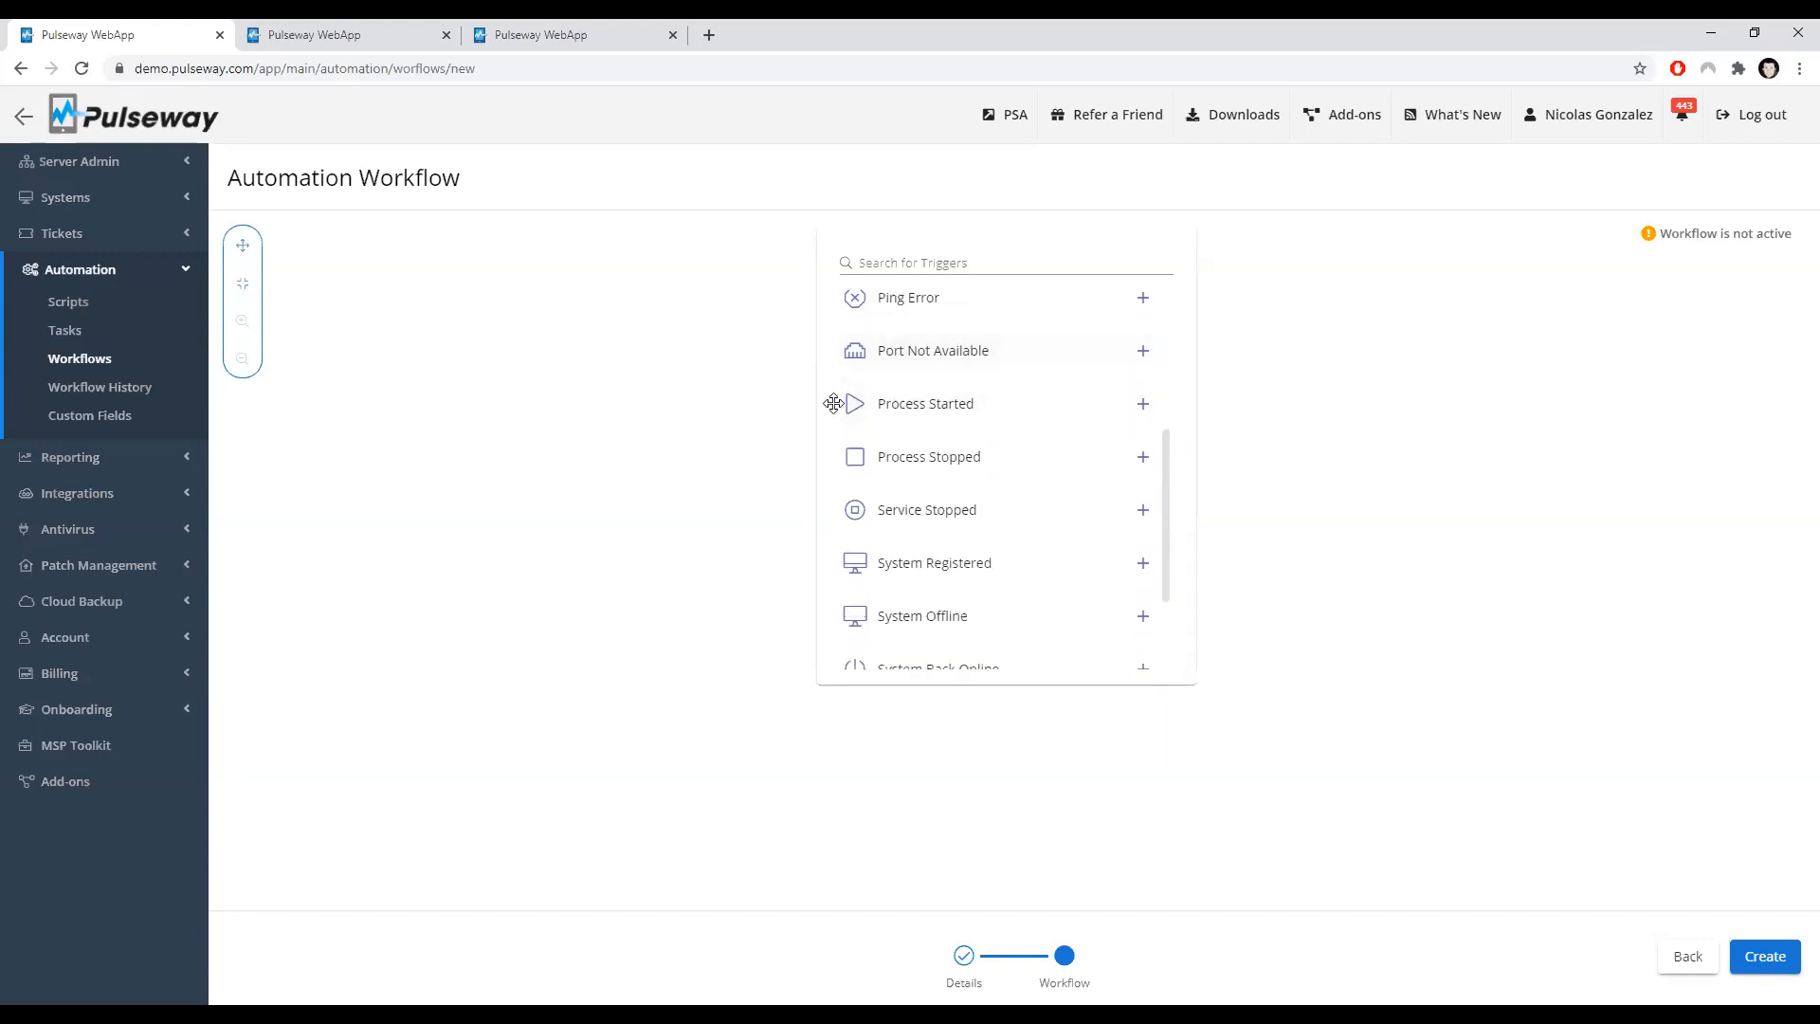
{"action": "scroll", "coordinate": [947, 471], "scroll_direction": "down", "scroll_amount": 1}
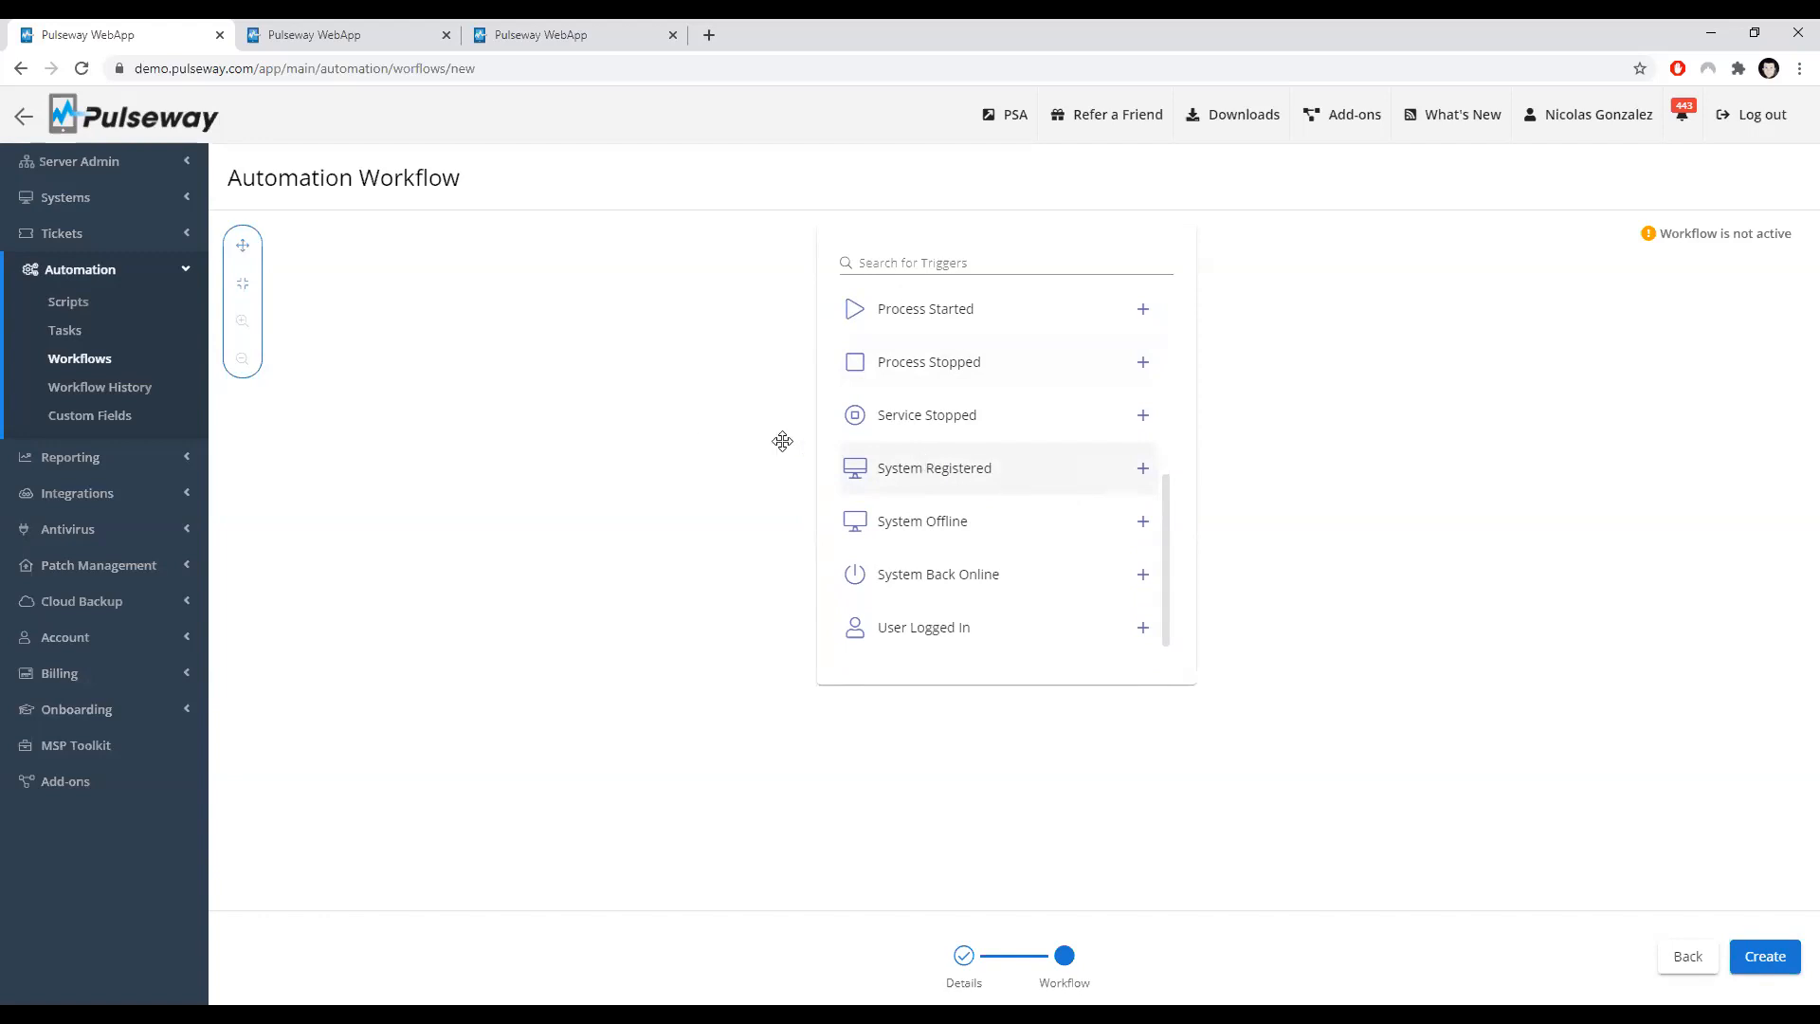
{"action": "scroll", "coordinate": [966, 485], "scroll_direction": "down", "scroll_amount": 1}
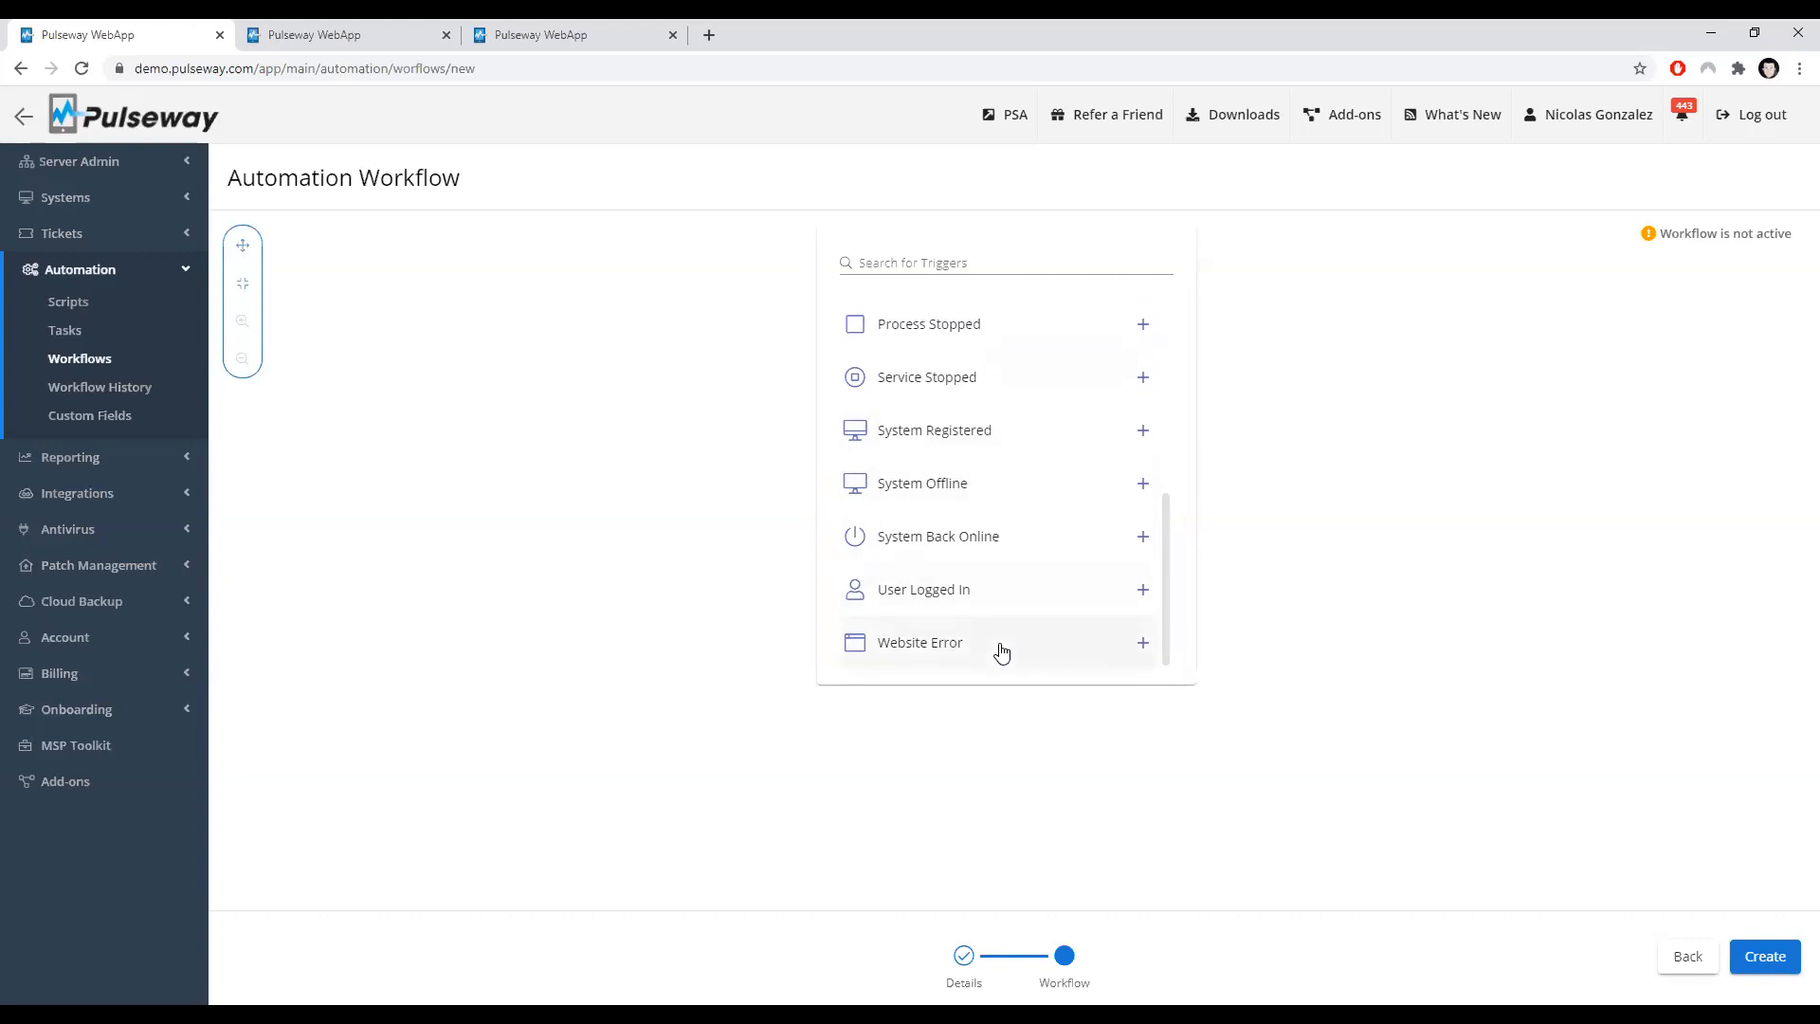
{"action": "scroll", "coordinate": [1001, 650], "scroll_direction": "up", "scroll_amount": 5}
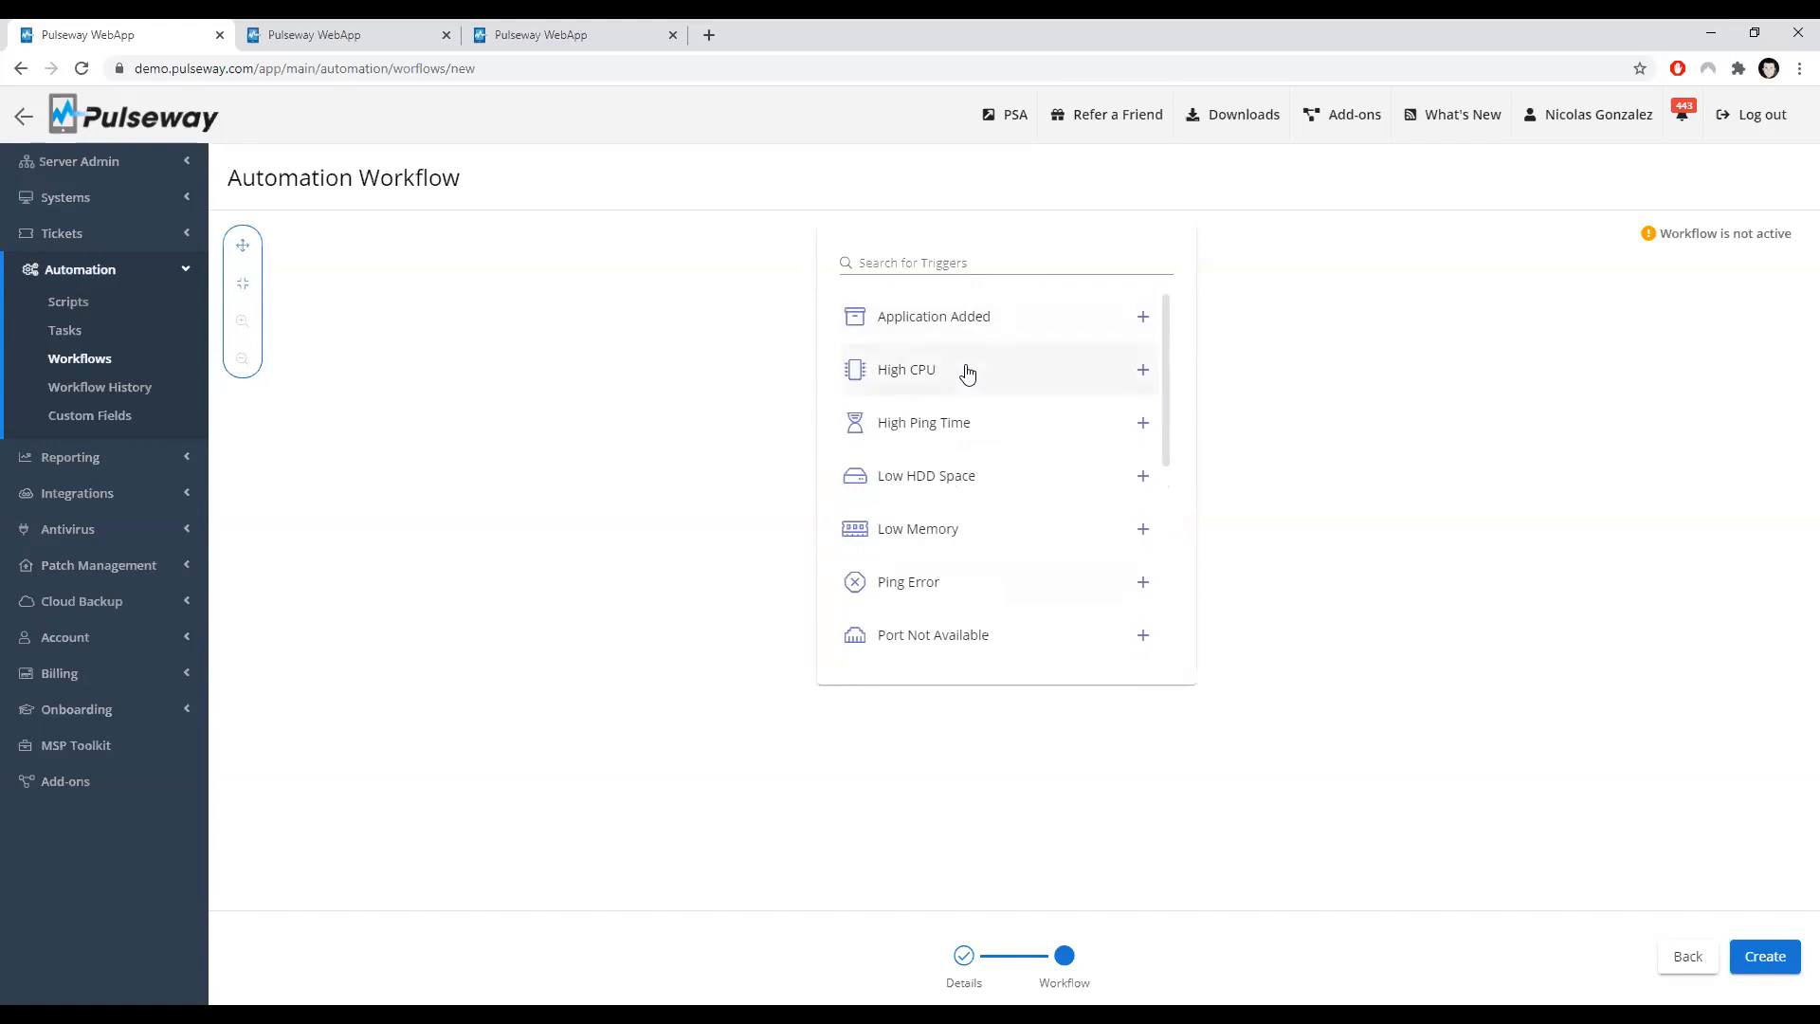
{"action": "left_click", "coordinate": [967, 373]}
{"action": "left_click", "coordinate": [967, 368]}
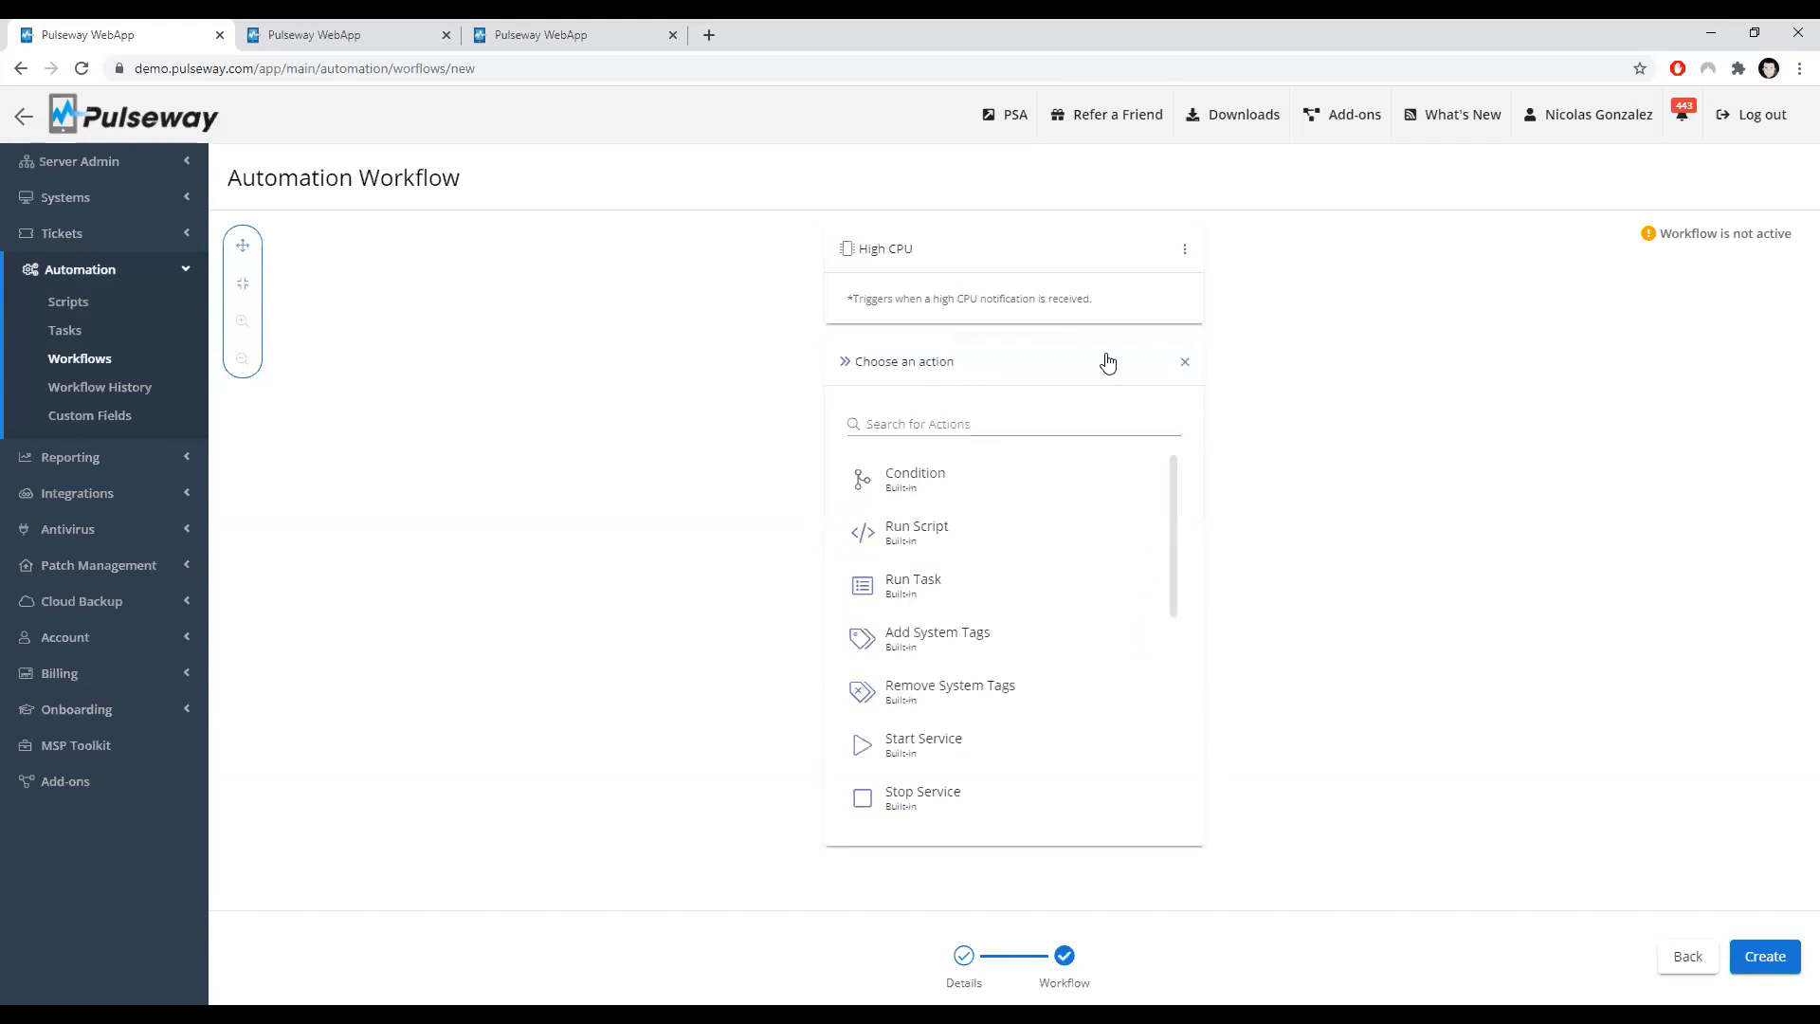
Step: Add a Run Script action below the trigger using the Collect Build Number script
{"action": "left_click", "coordinate": [1184, 354]}
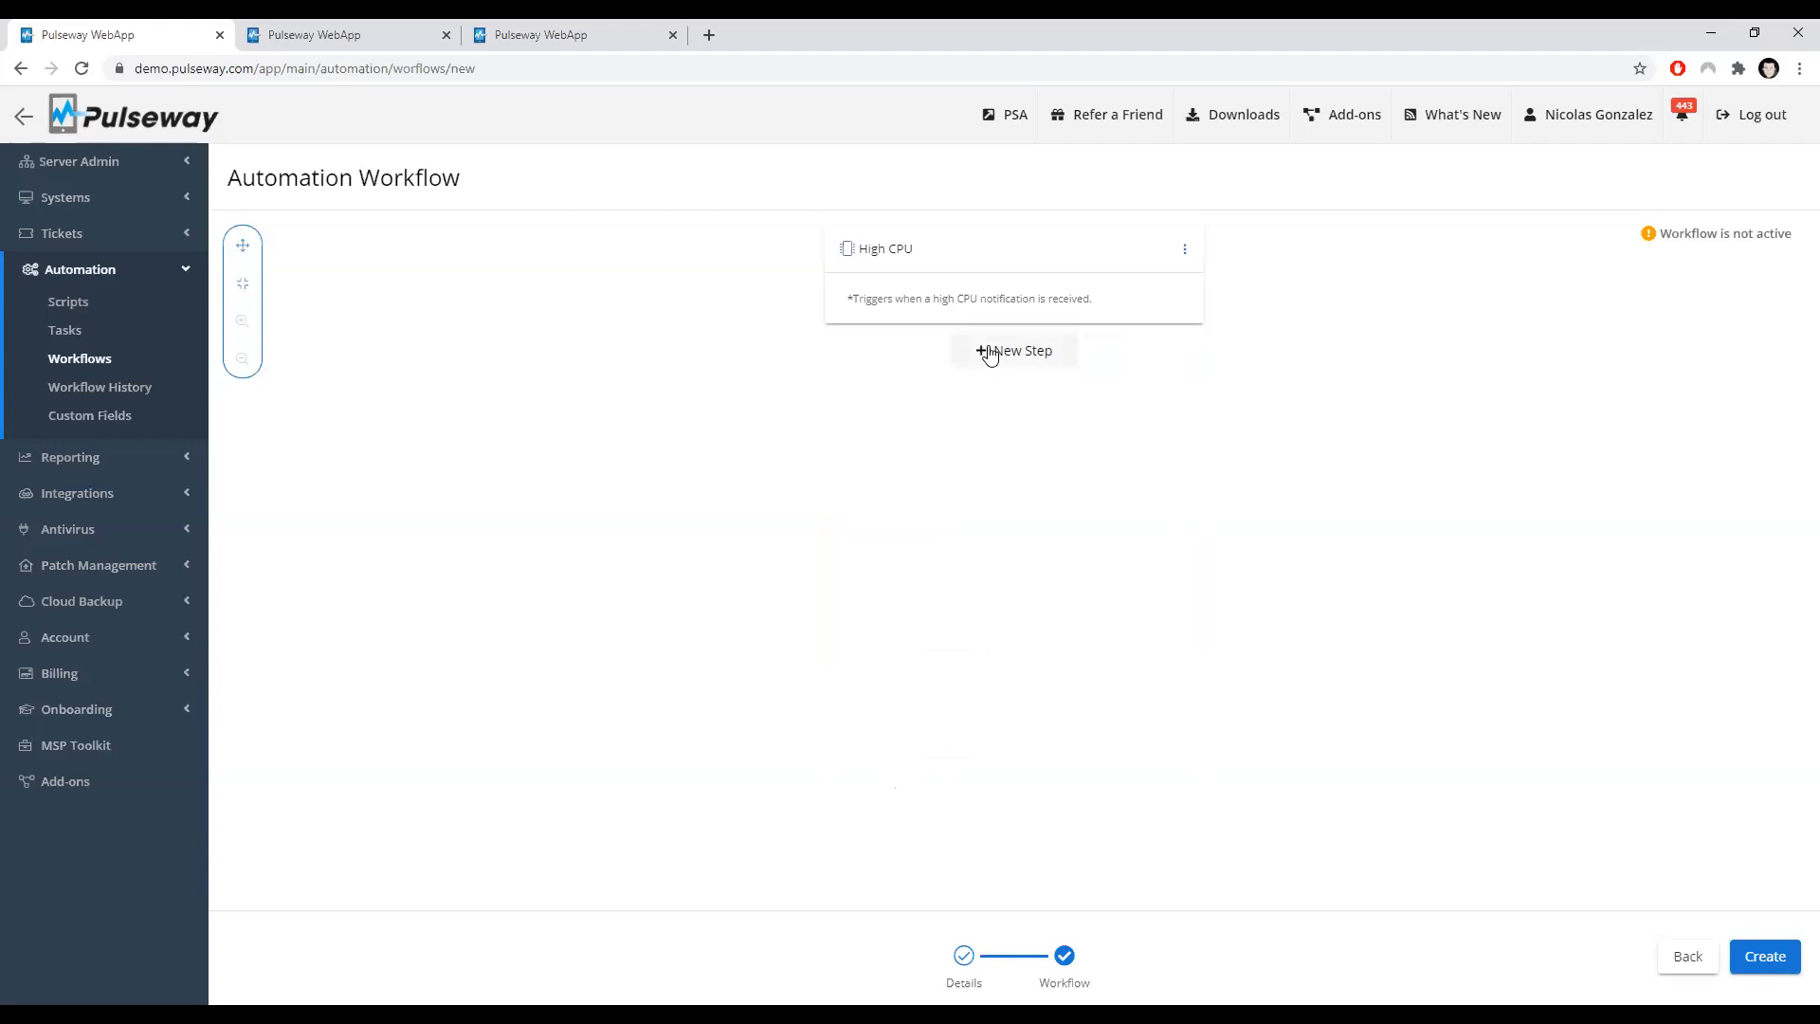
{"action": "left_click", "coordinate": [989, 353]}
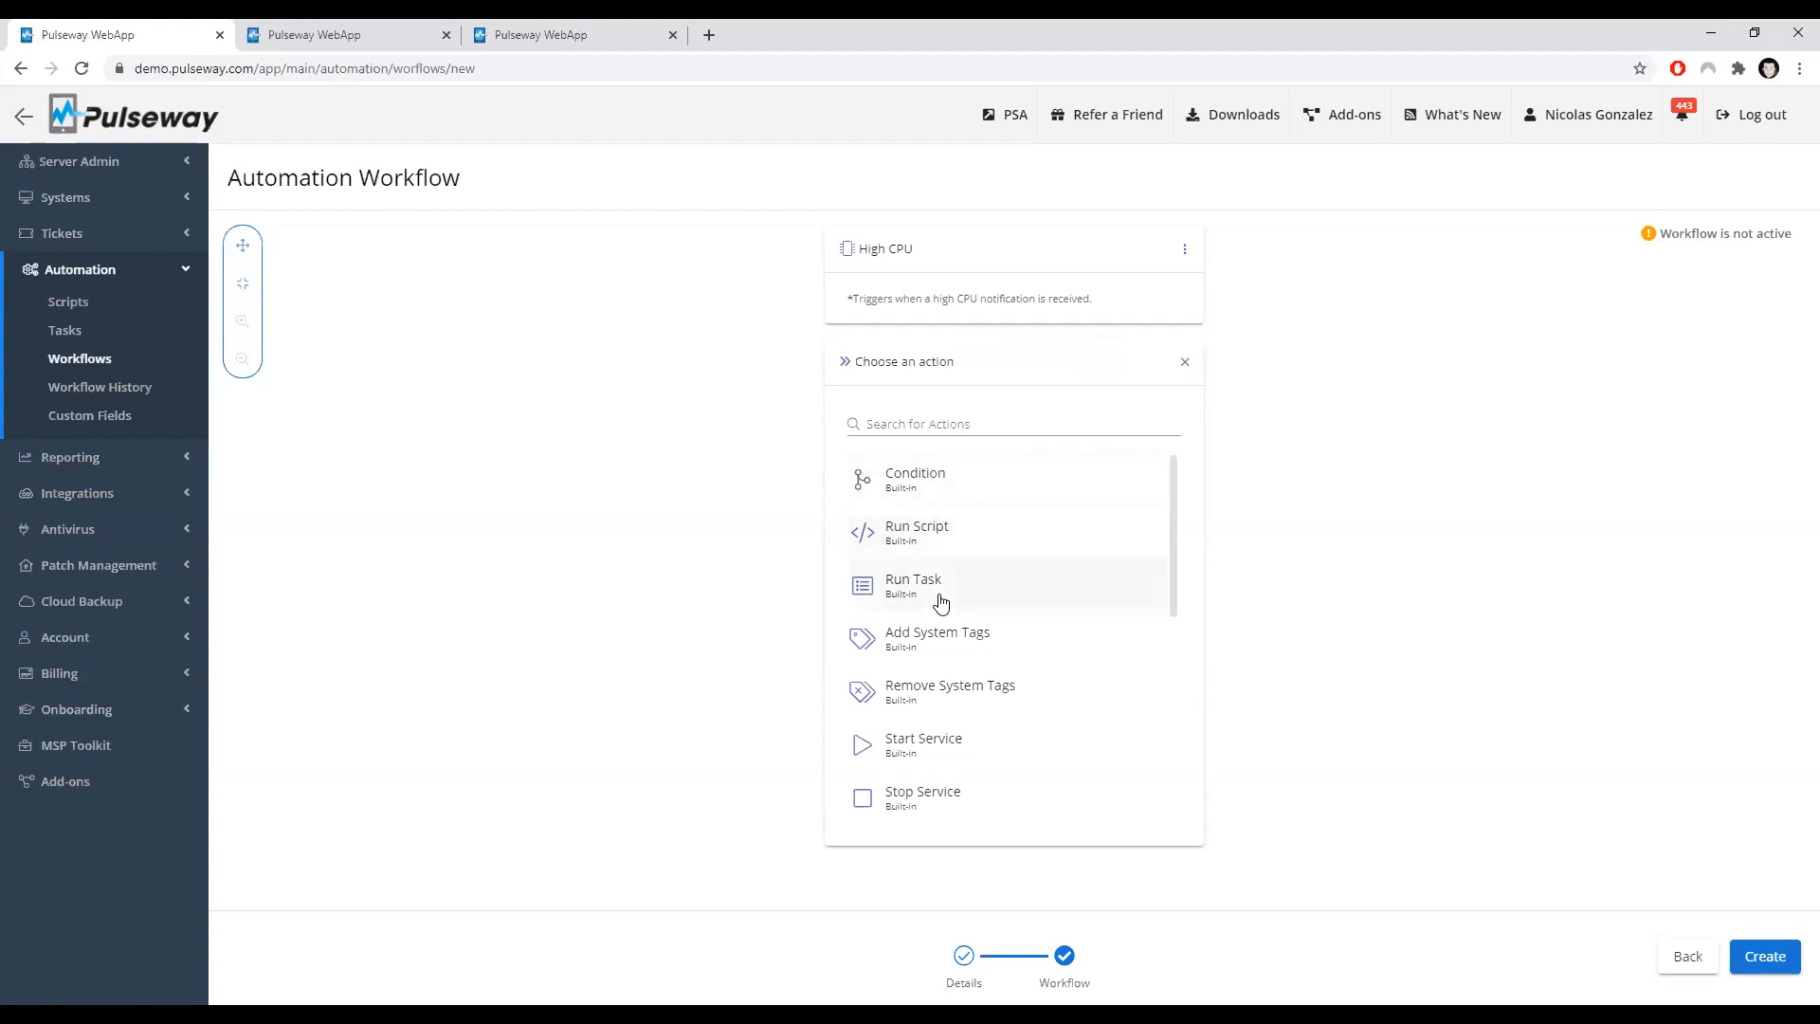
{"action": "left_click", "coordinate": [943, 531]}
{"action": "left_click", "coordinate": [947, 445]}
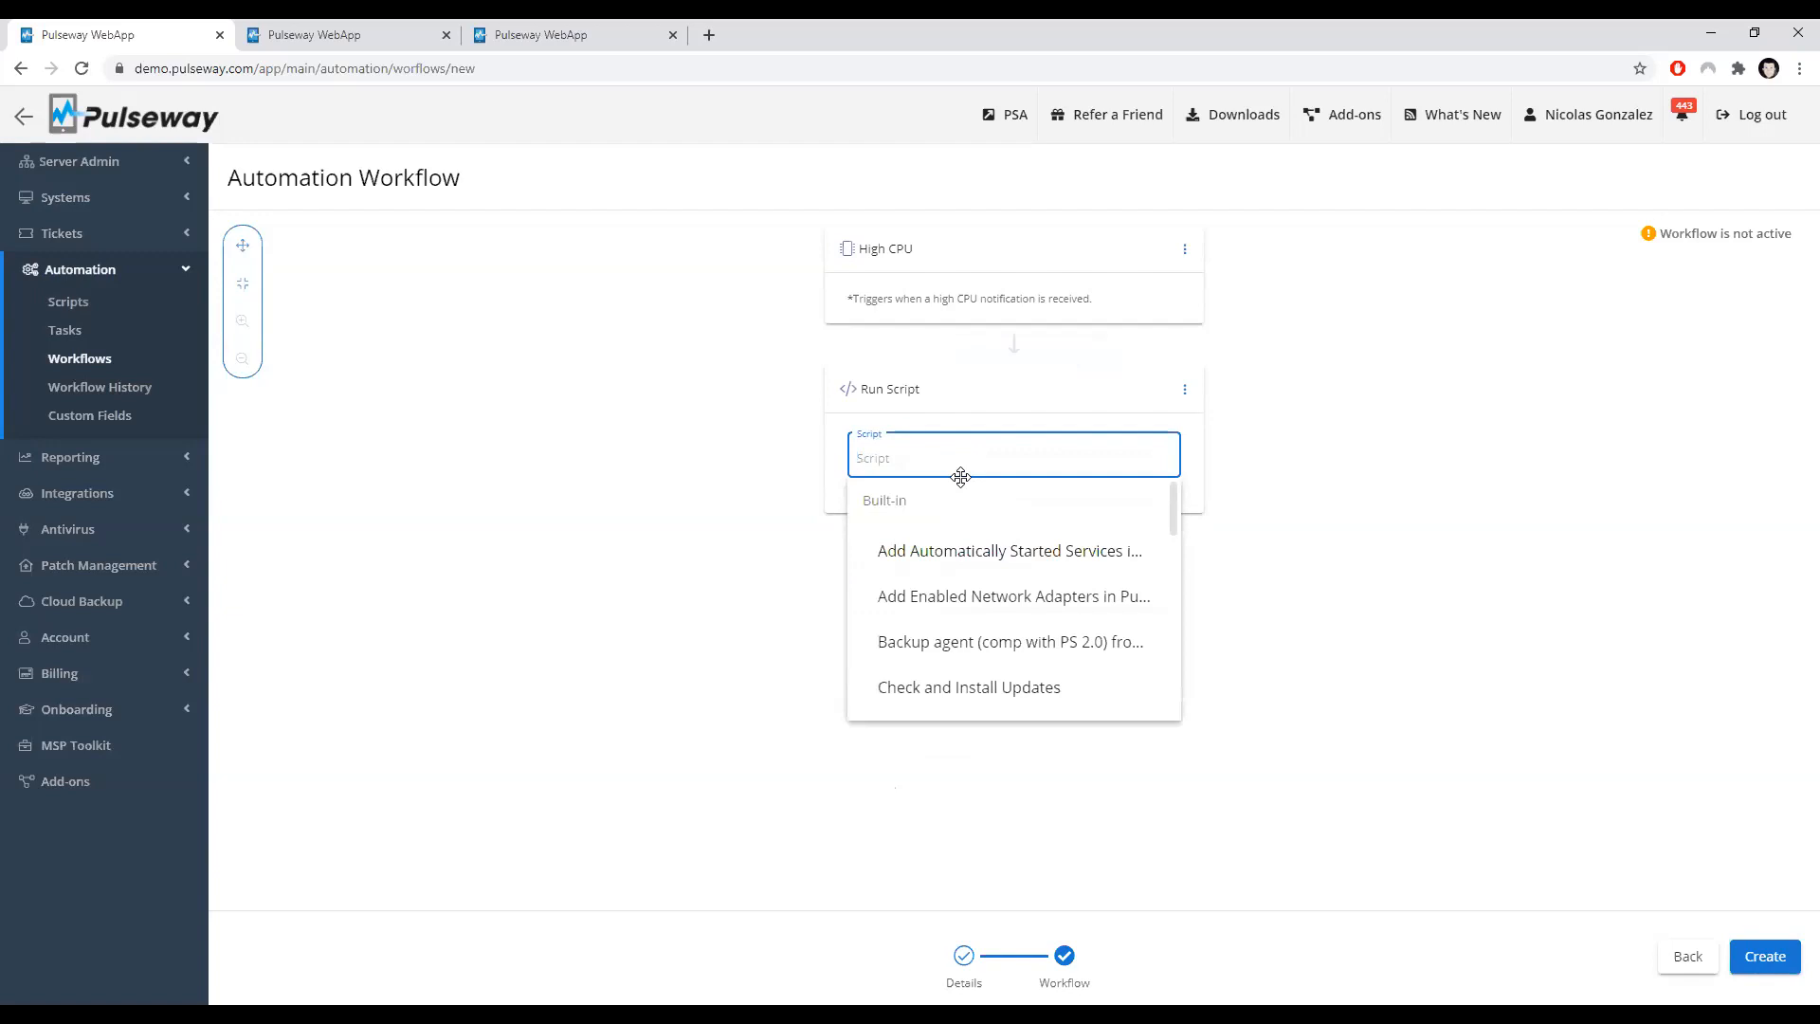
{"action": "type", "text": "coll"}
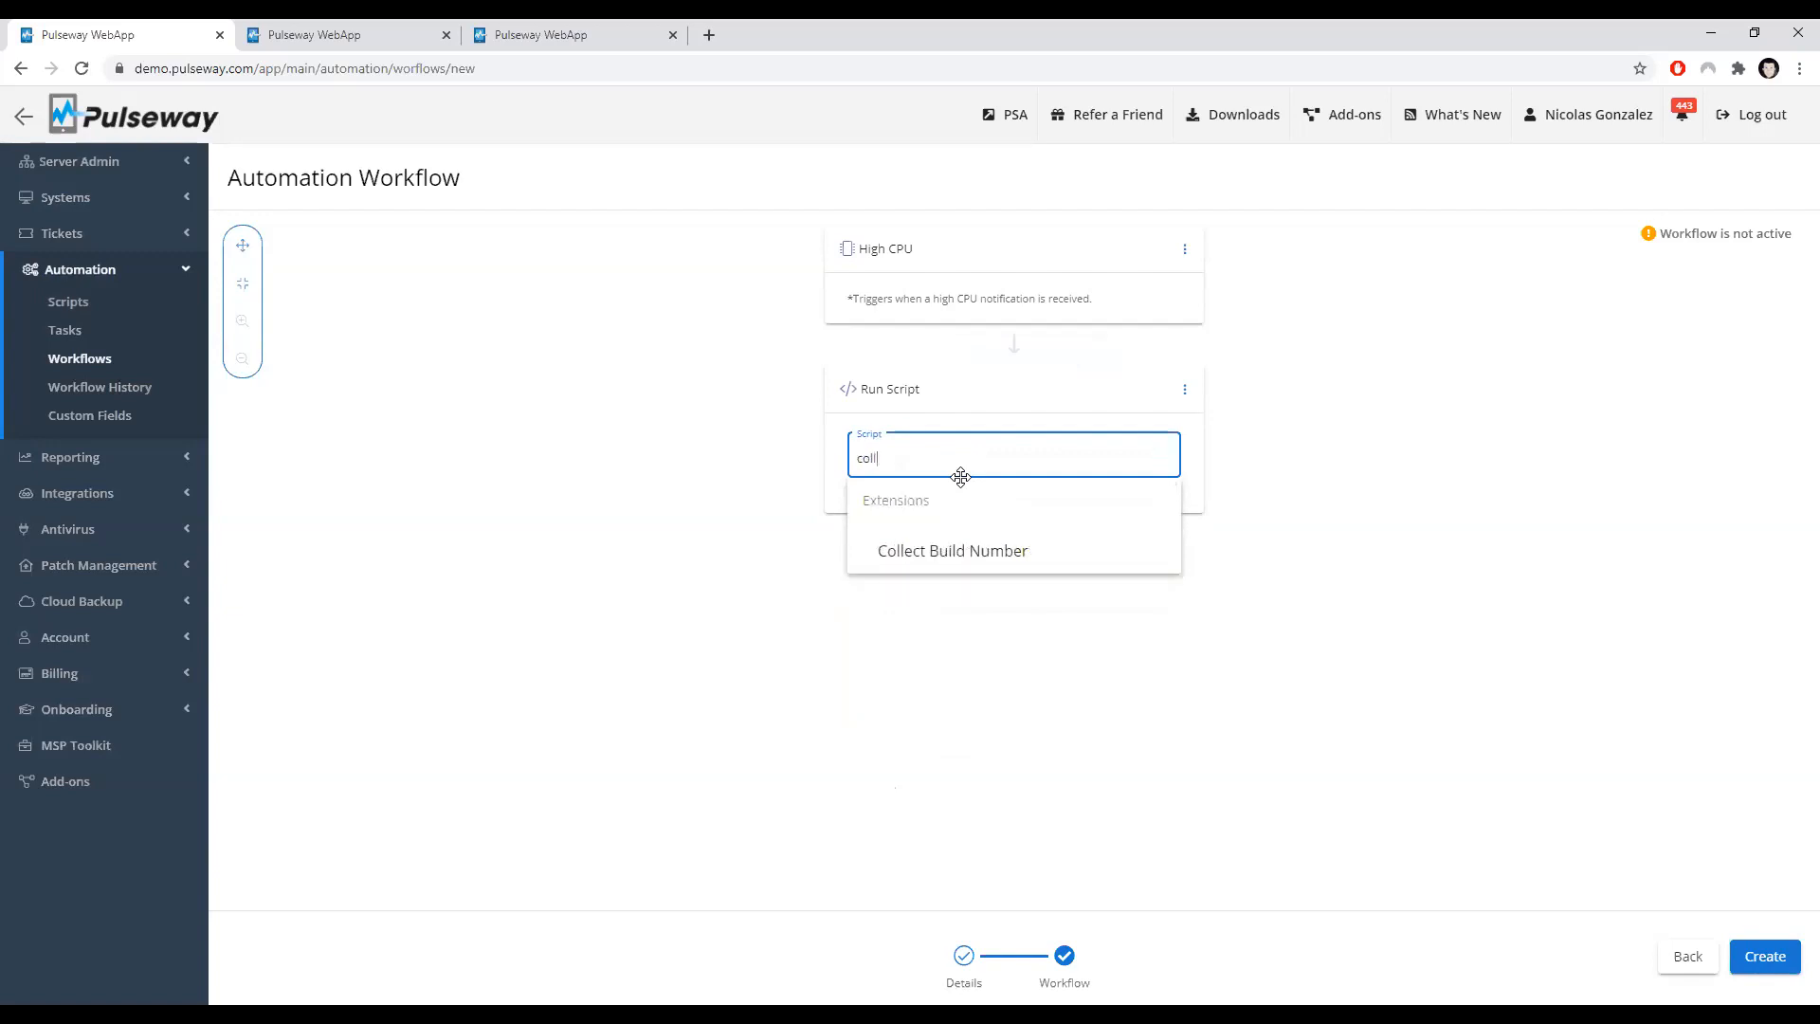
{"action": "left_click", "coordinate": [990, 541]}
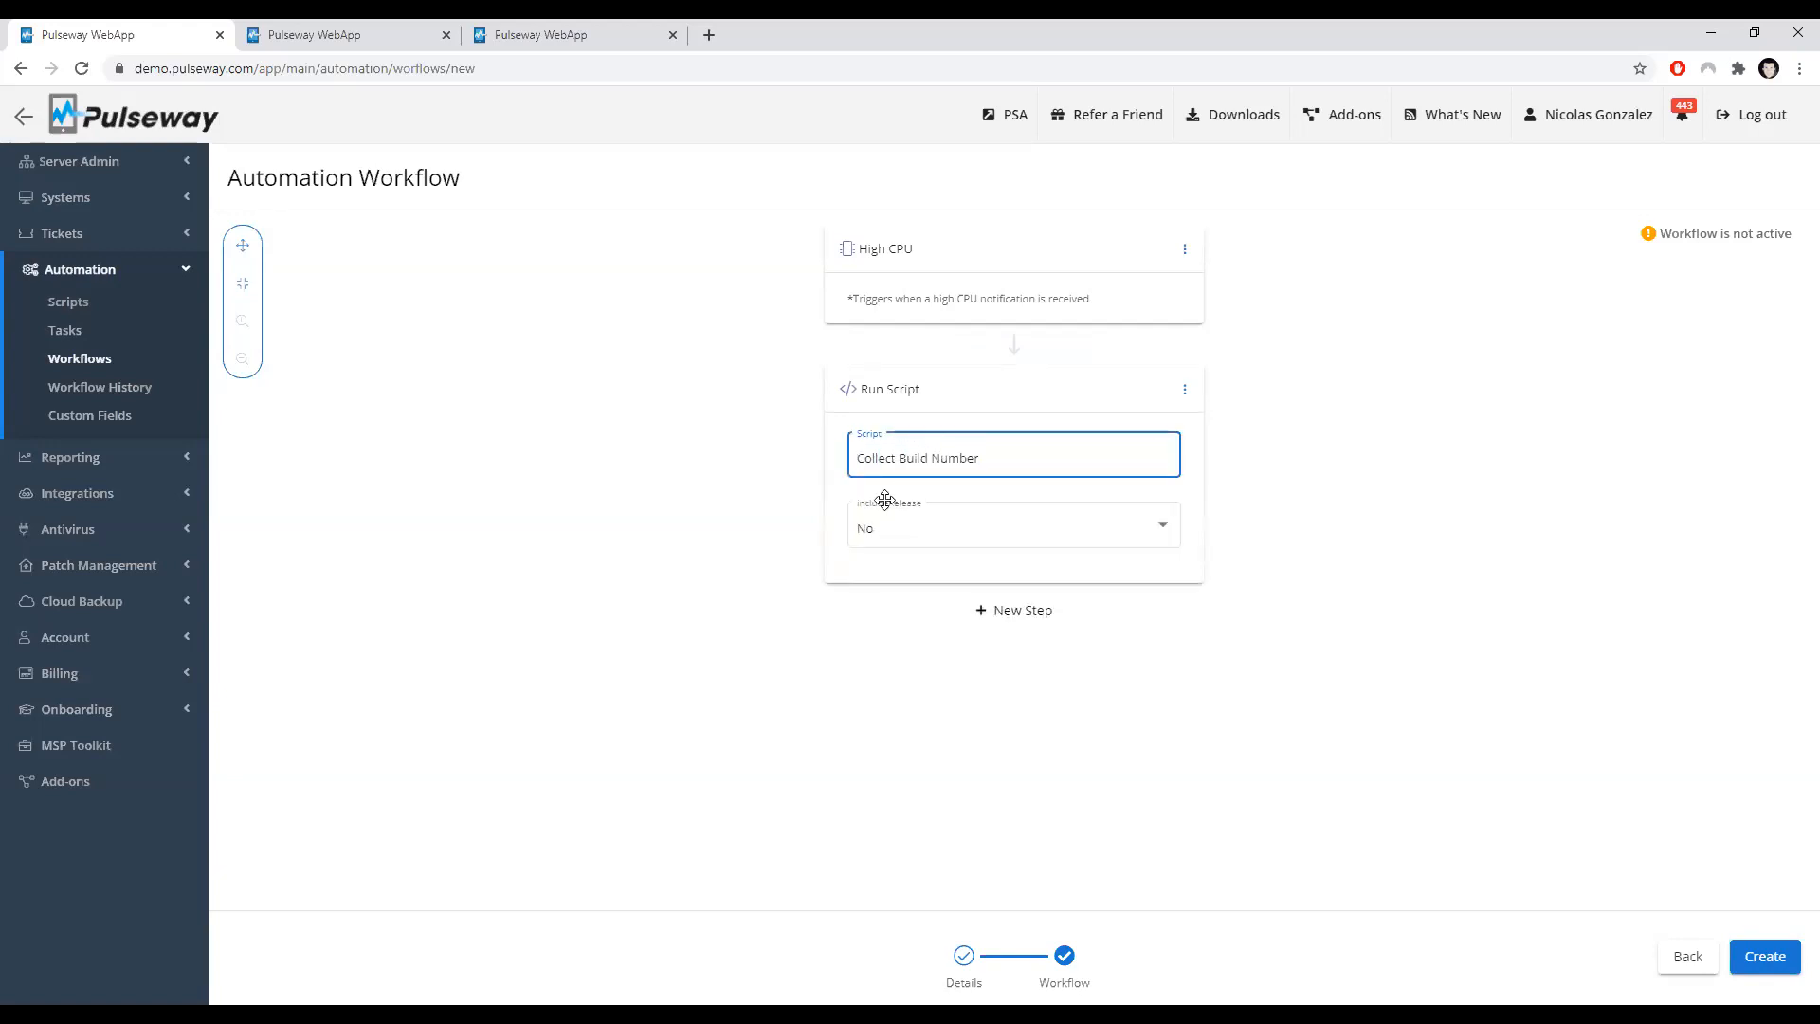
Step: Check the script's inputs in the second tab, then set the action's includeRelease option to Yes
{"action": "left_click", "coordinate": [306, 29]}
{"action": "mouse_move", "coordinate": [355, 521]}
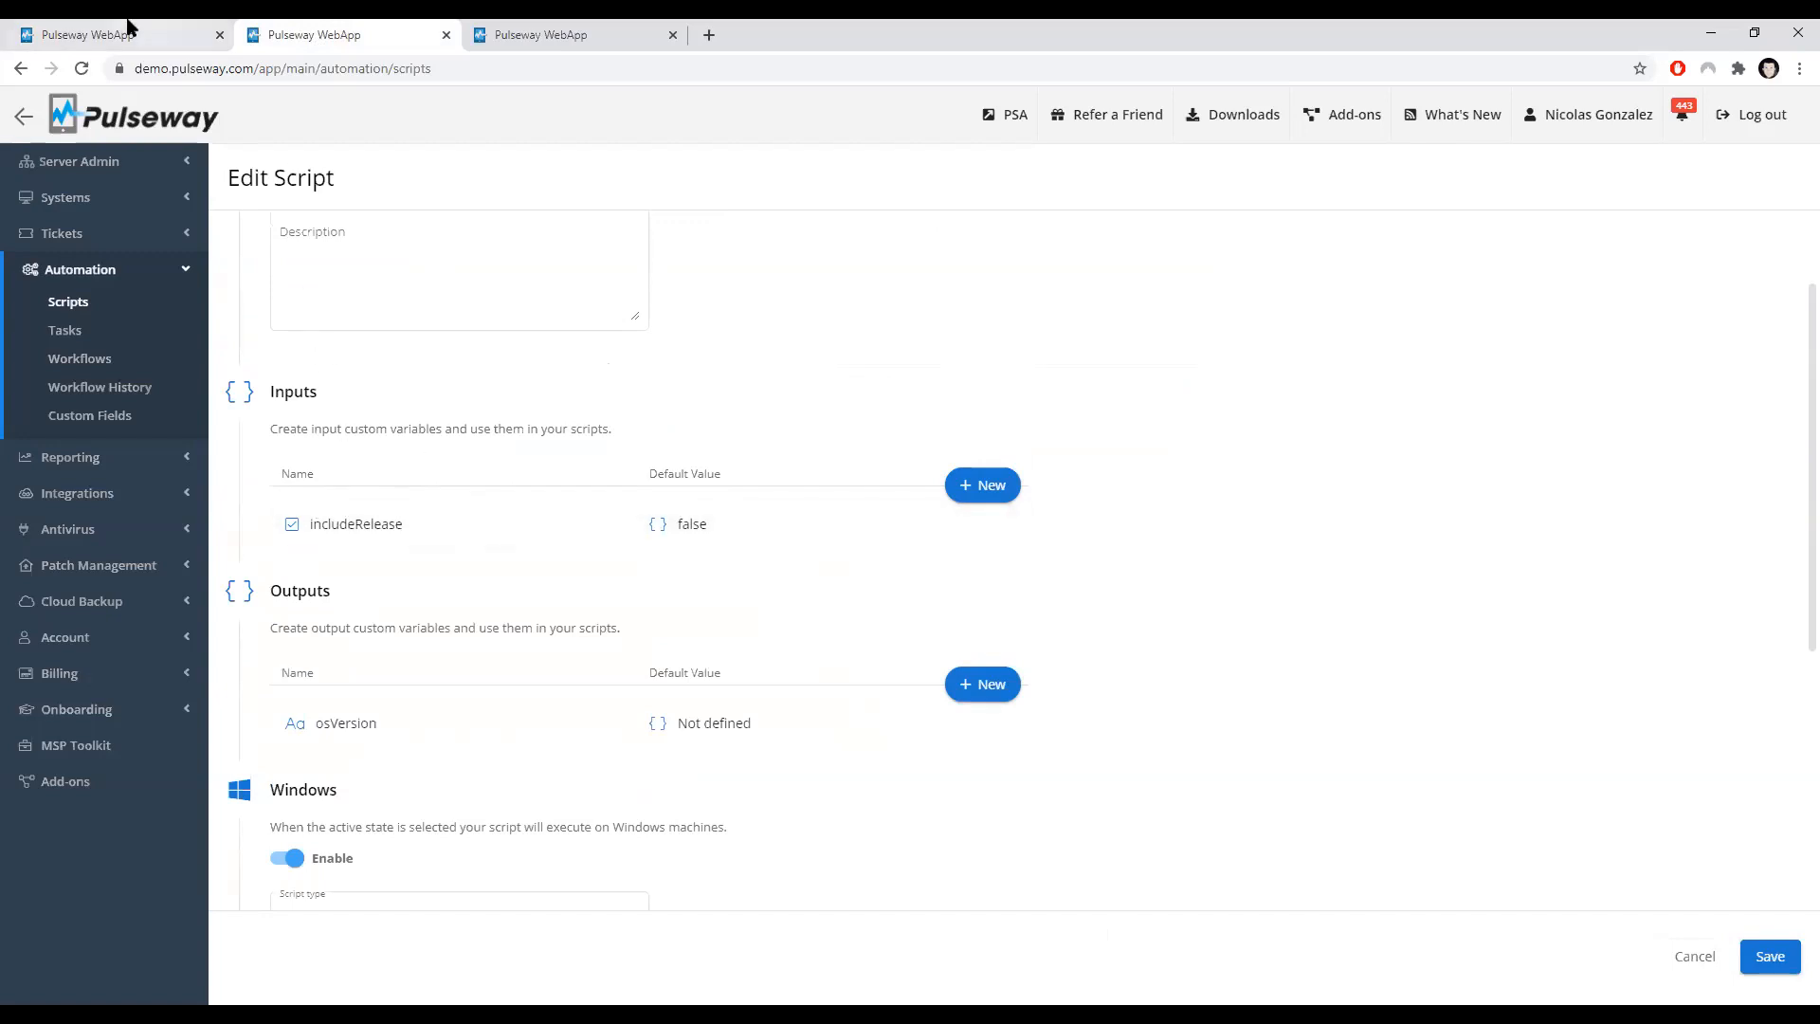
{"action": "left_click", "coordinate": [125, 34]}
{"action": "left_click", "coordinate": [907, 516]}
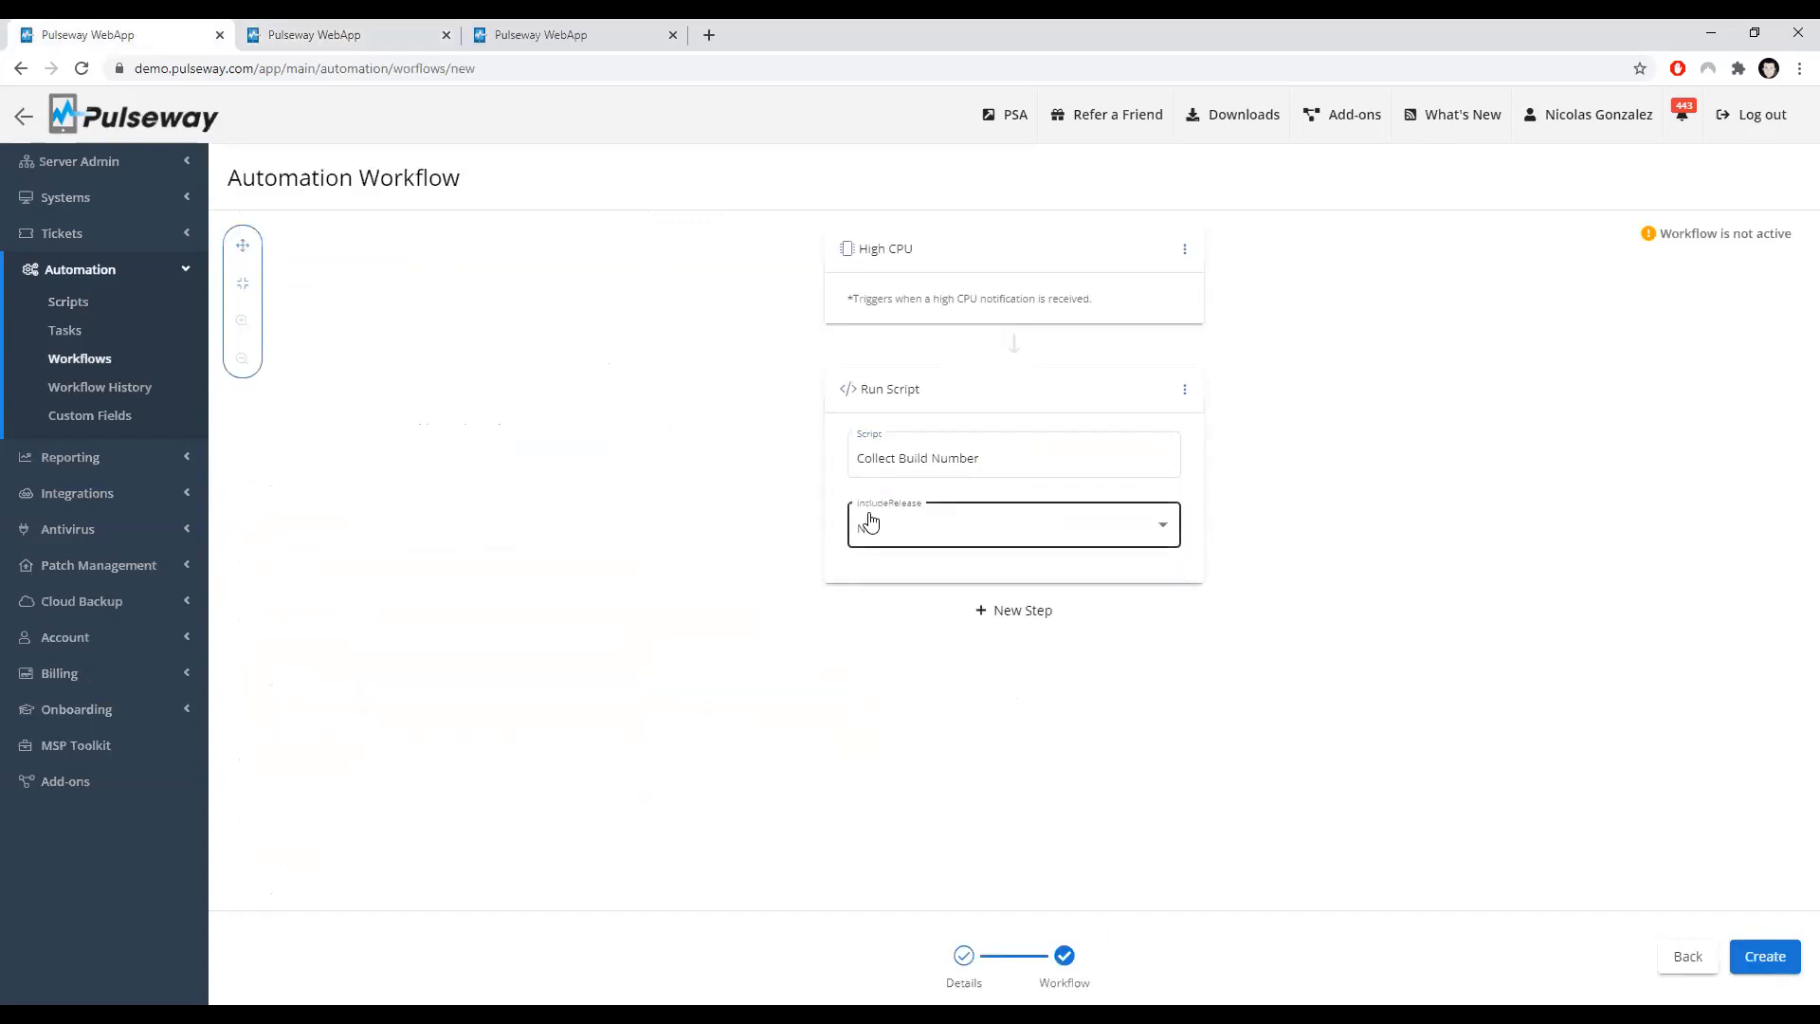
{"action": "left_click", "coordinate": [912, 513]}
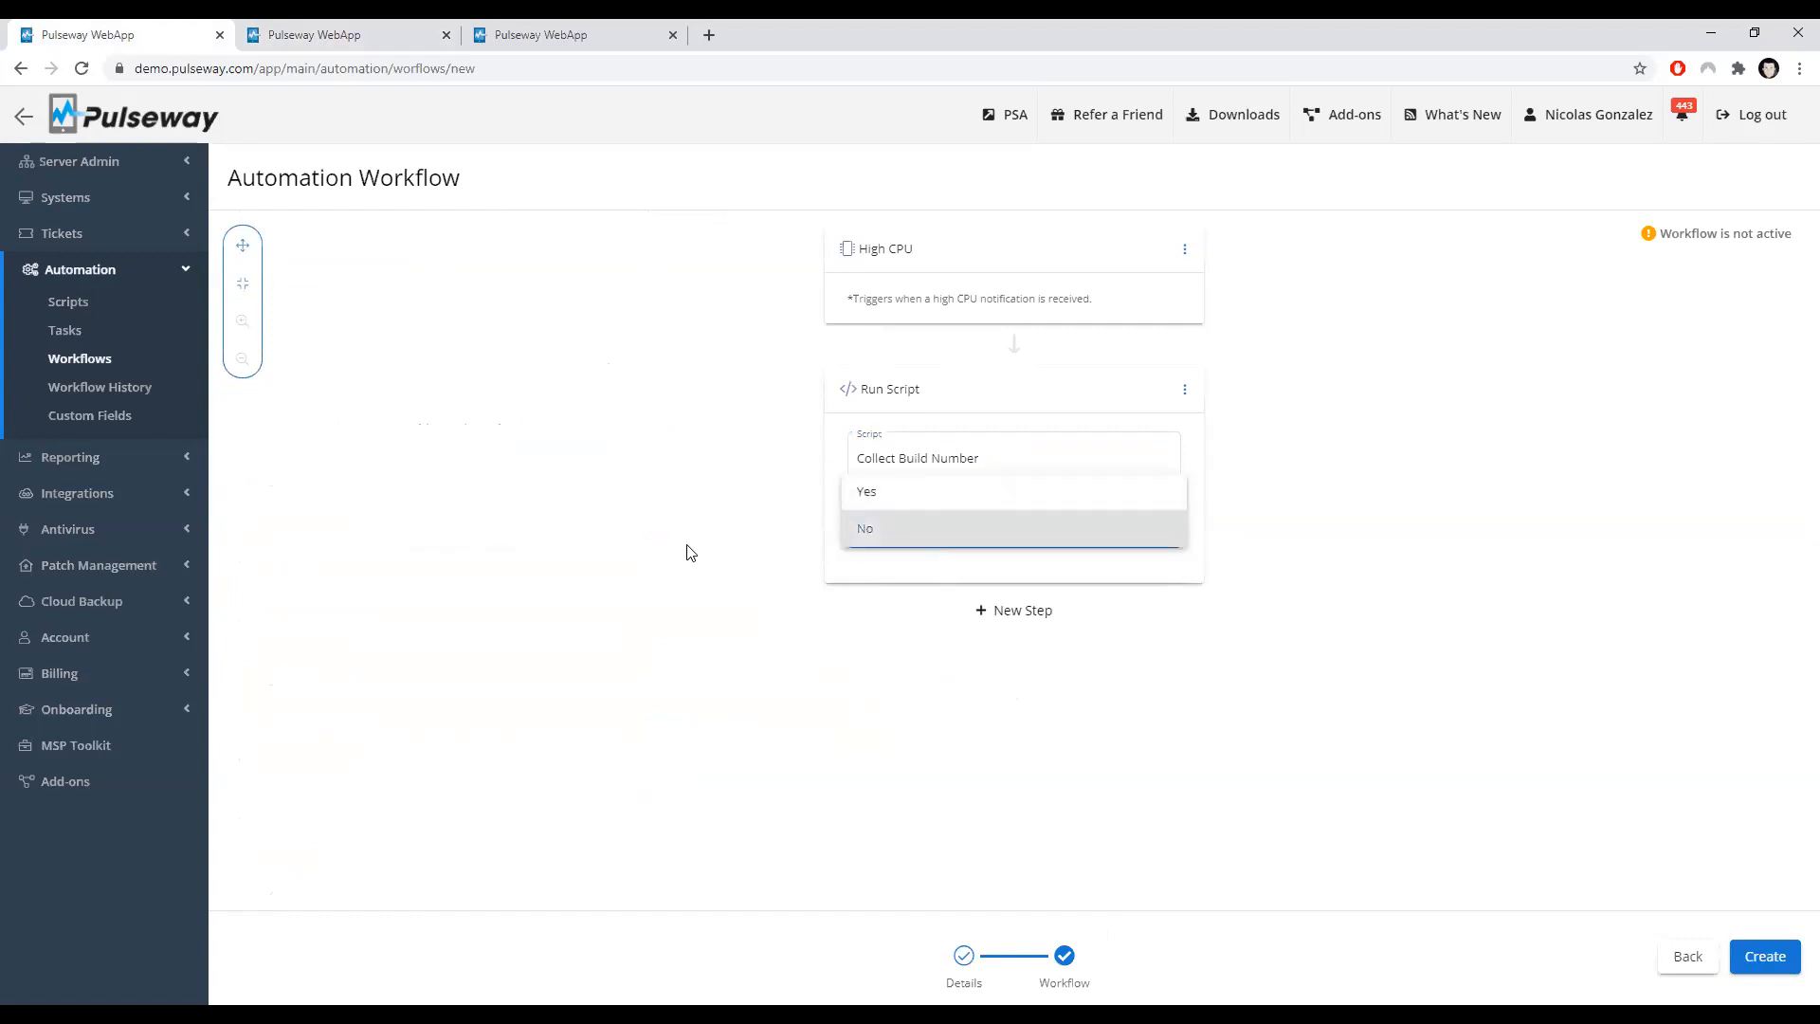
{"action": "left_click", "coordinate": [907, 488]}
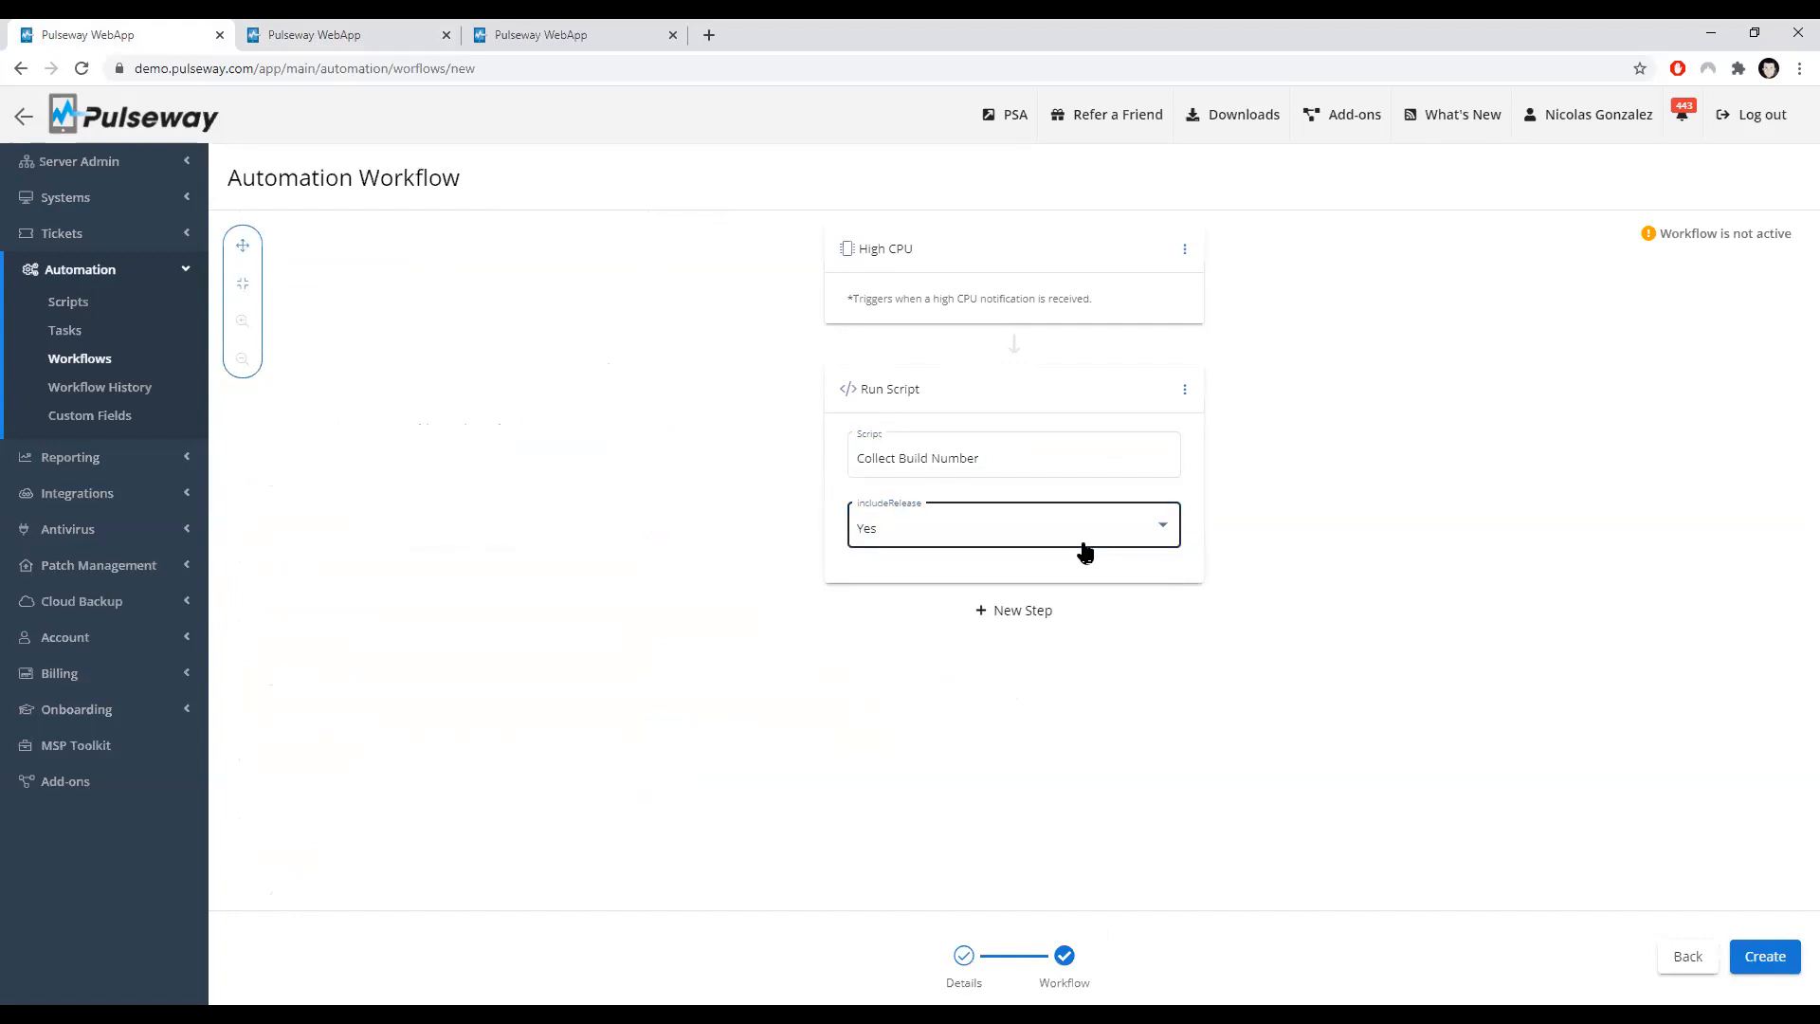
Step: Compare the script's includeRelease input with the Run Script action's setting by switching between tabs
{"action": "left_click", "coordinate": [304, 38]}
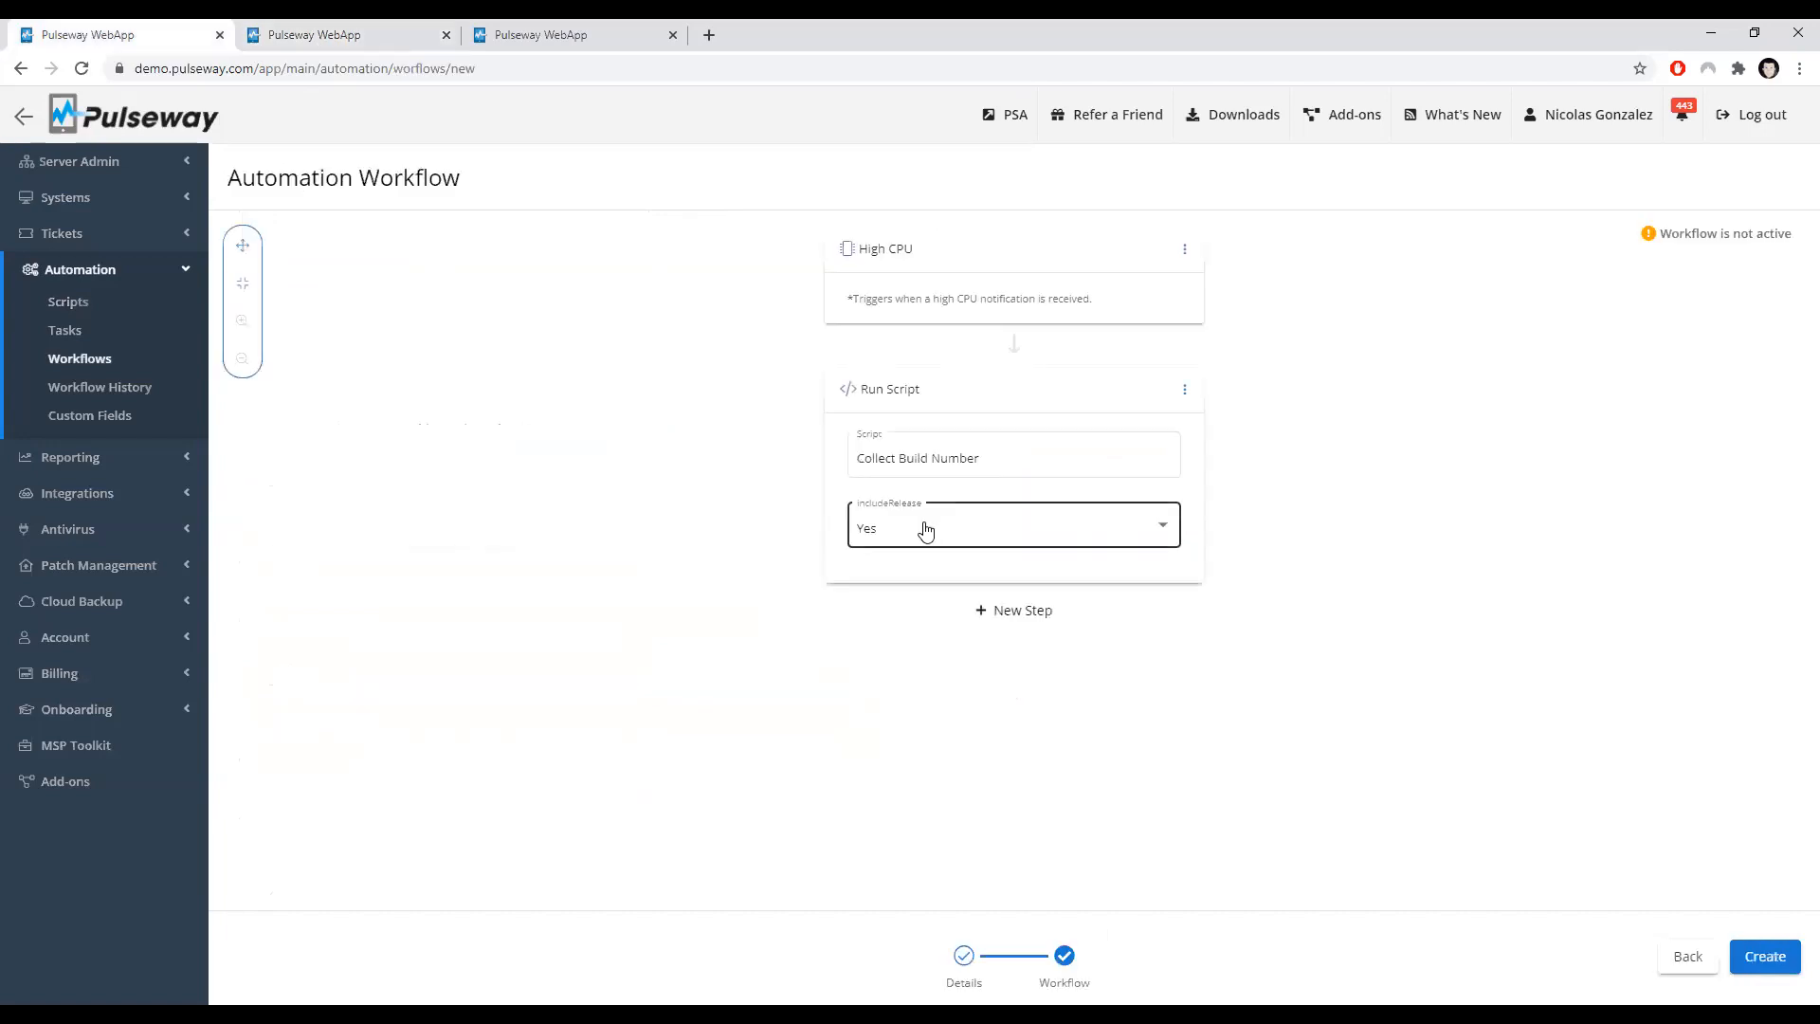
{"action": "left_click", "coordinate": [927, 531]}
{"action": "left_click", "coordinate": [691, 471]}
{"action": "left_click", "coordinate": [337, 34]}
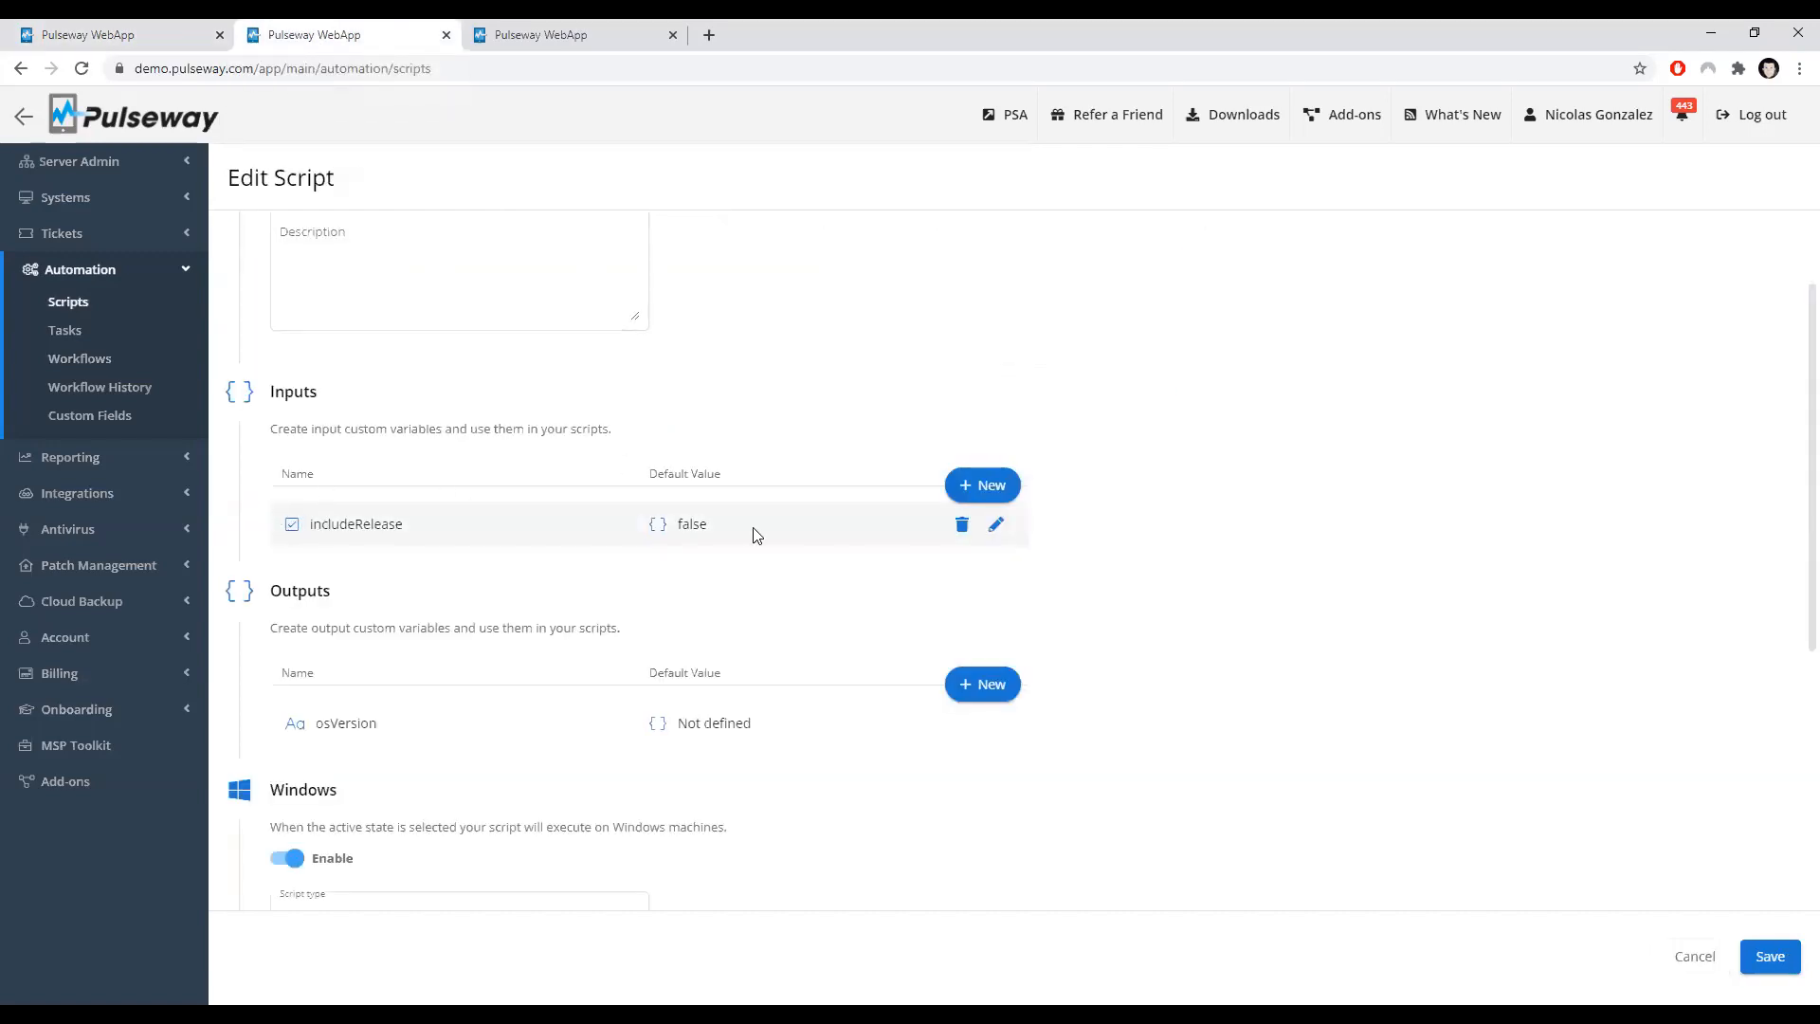
{"action": "left_click", "coordinate": [181, 45]}
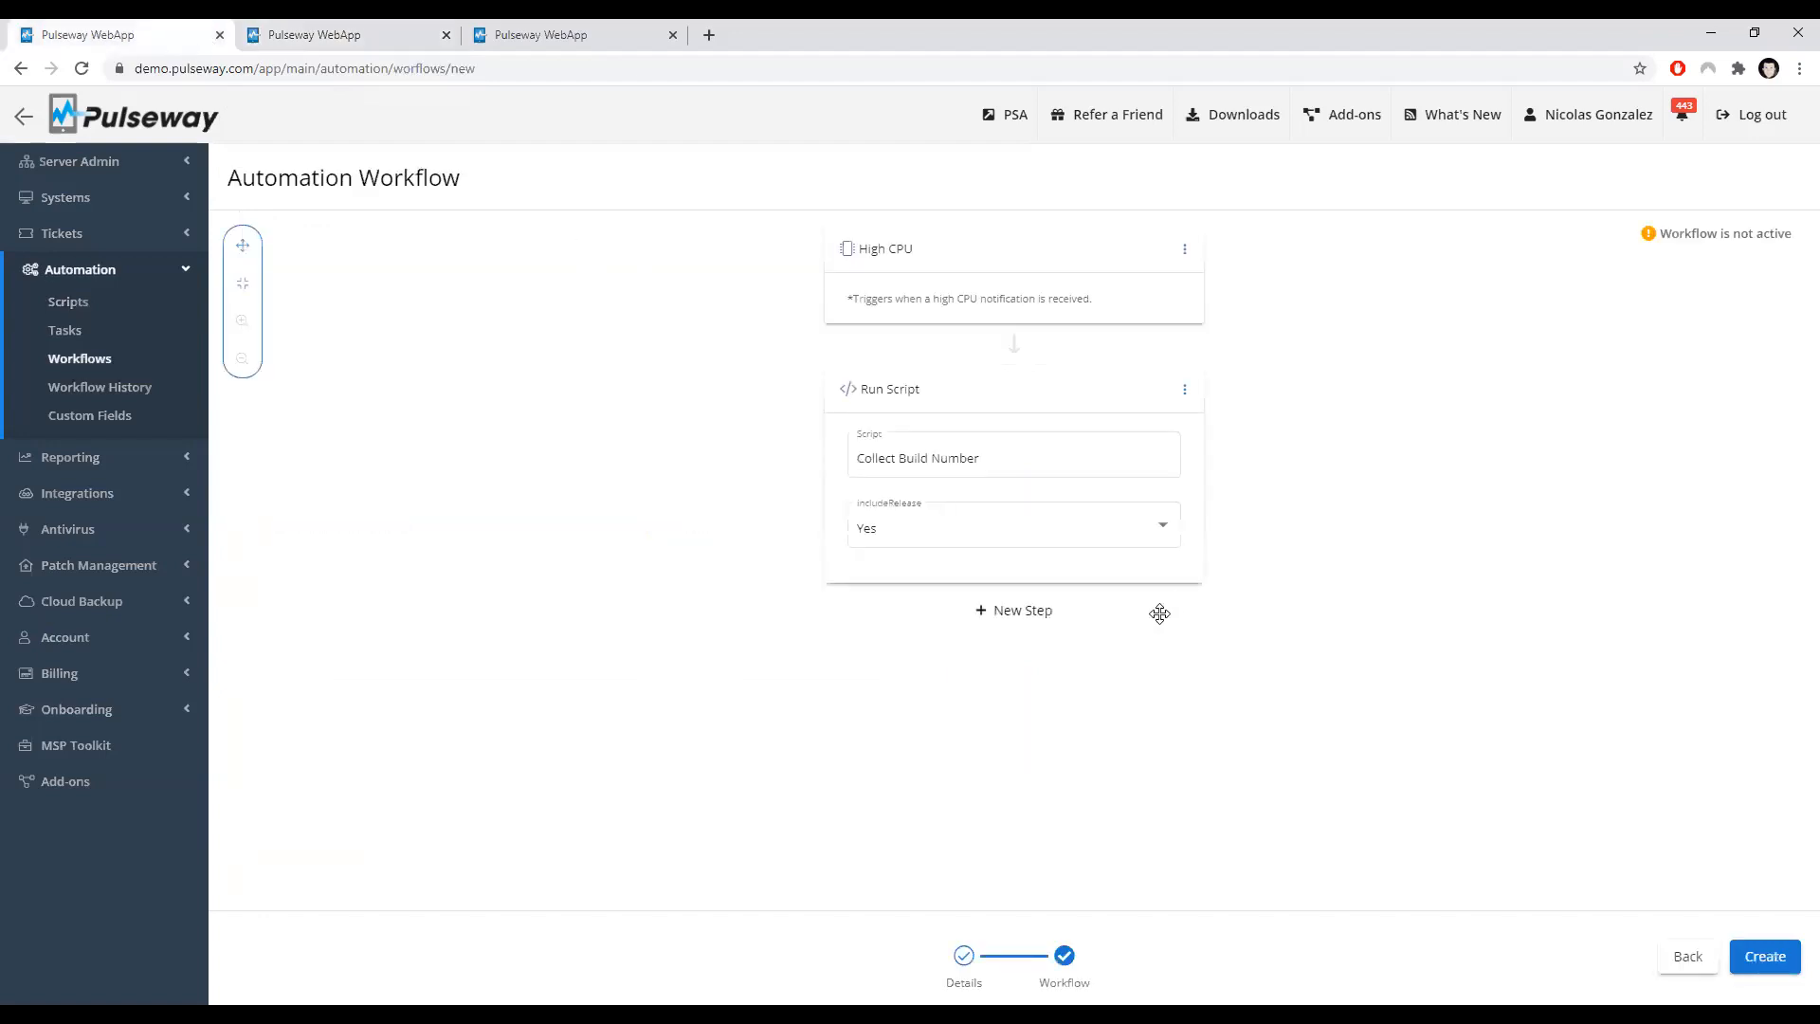
Step: Delete the Run Script action and add an Add System Tags action with the development tag
{"action": "left_click", "coordinate": [1183, 388]}
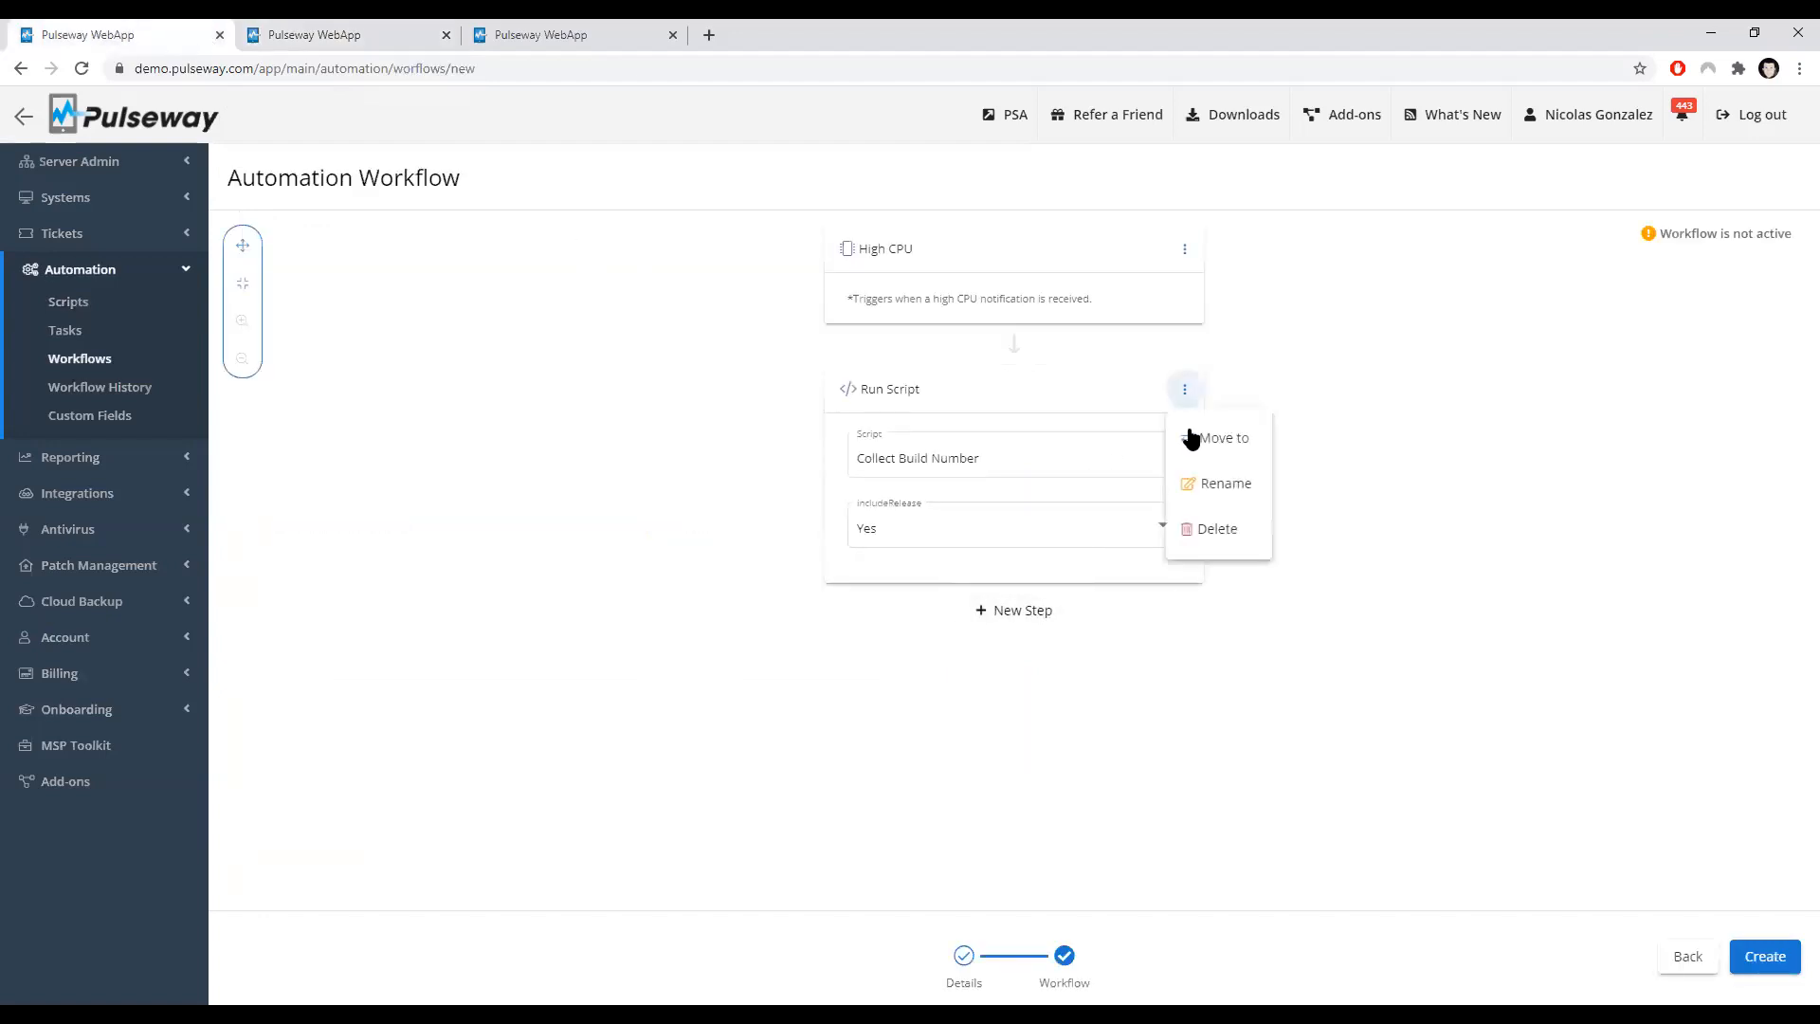
{"action": "left_click", "coordinate": [1204, 528]}
{"action": "left_click", "coordinate": [1014, 374]}
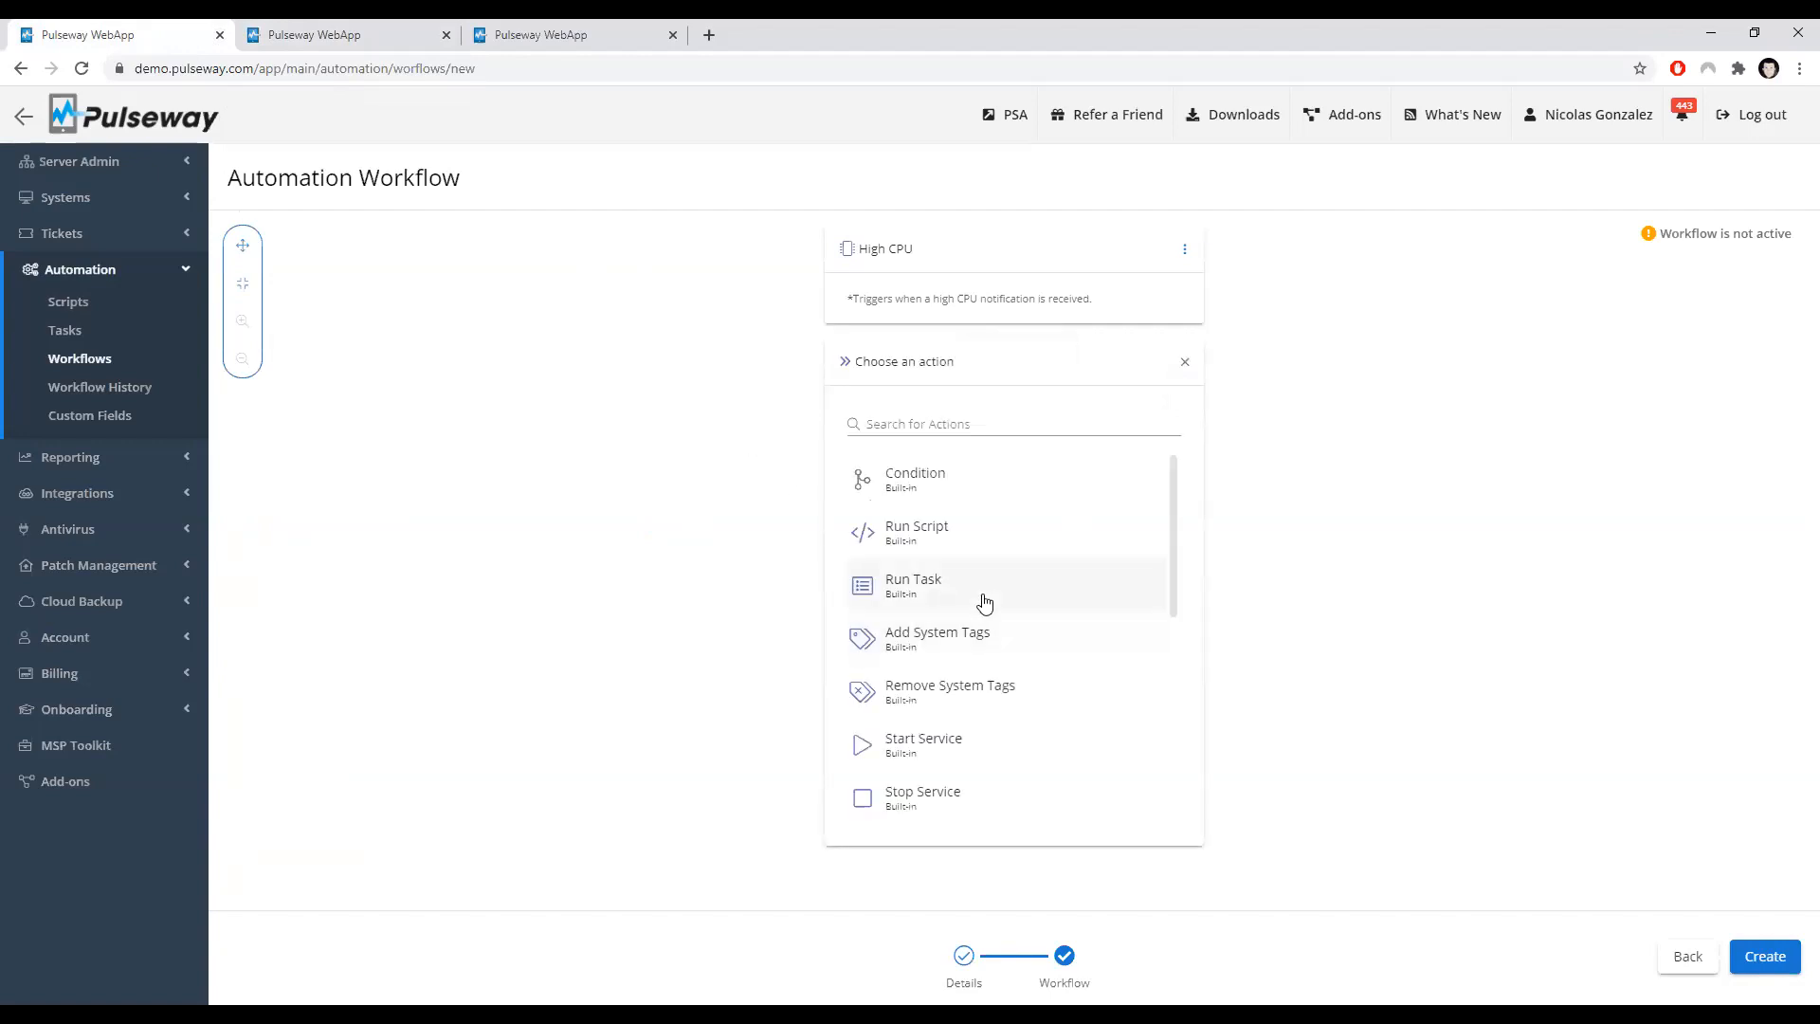
{"action": "scroll", "coordinate": [983, 603], "scroll_direction": "down", "scroll_amount": 2}
{"action": "scroll", "coordinate": [935, 584], "scroll_direction": "up", "scroll_amount": 2}
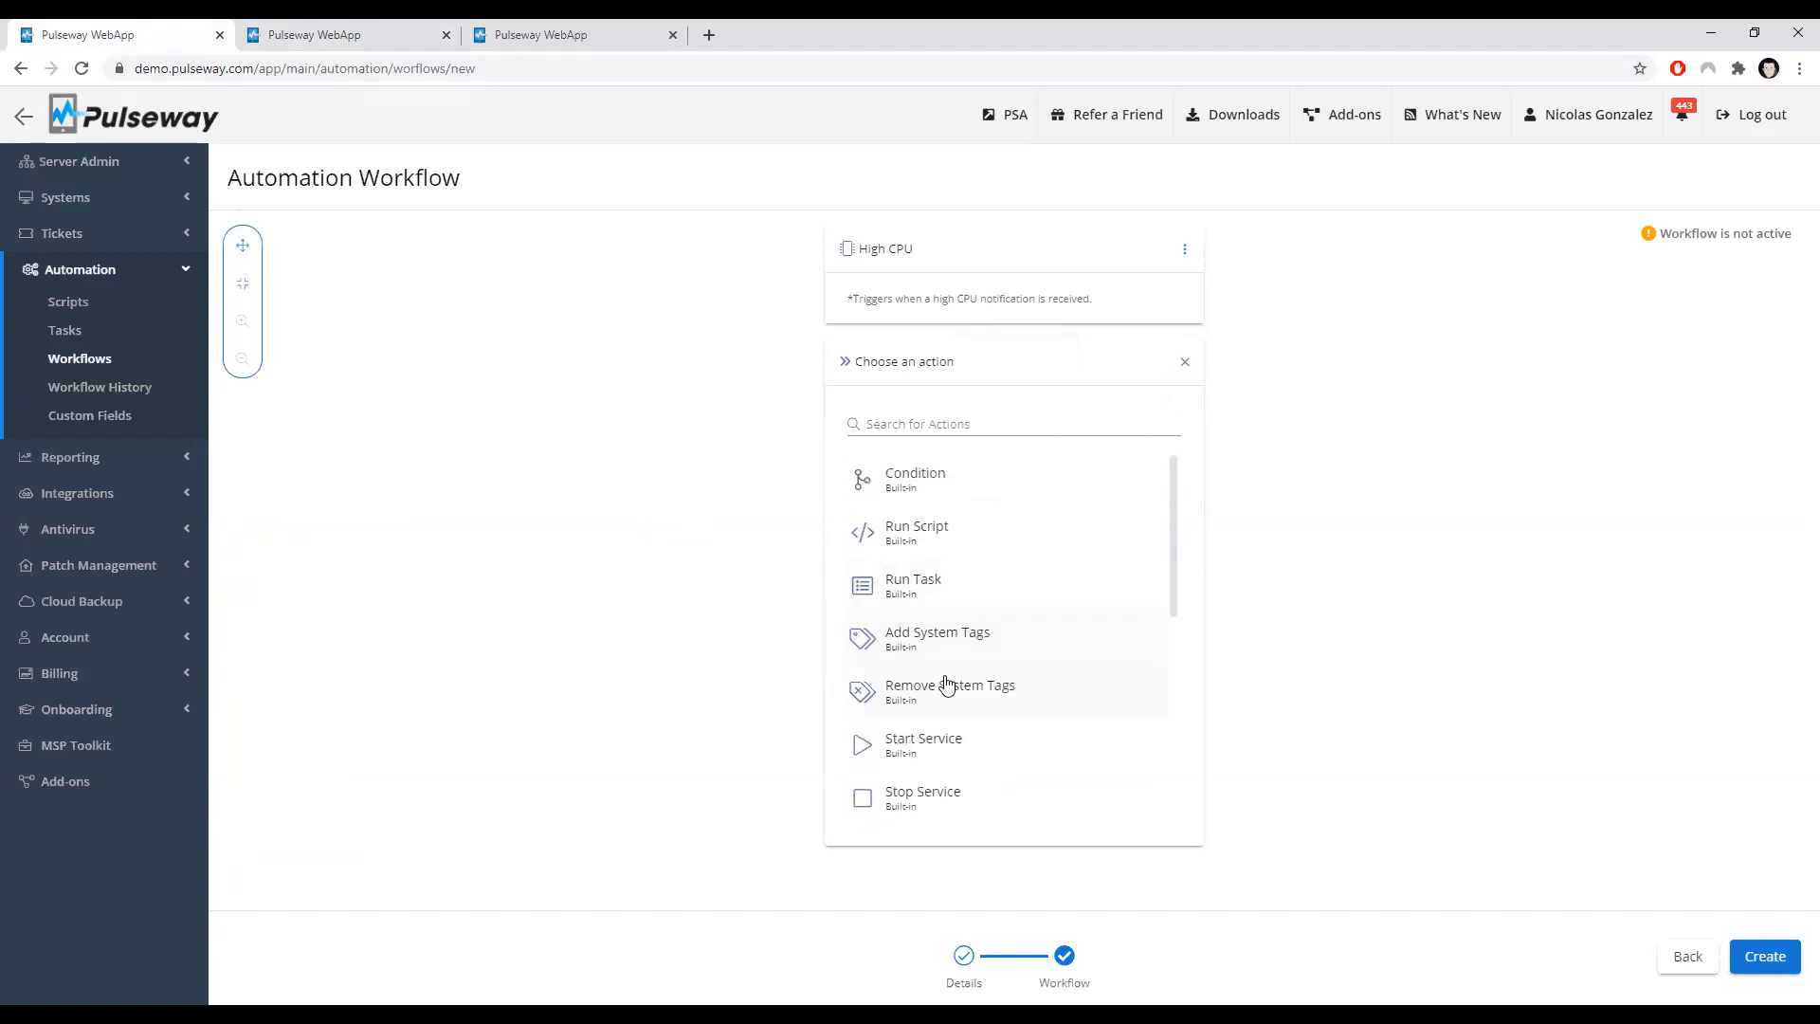
{"action": "left_click", "coordinate": [954, 645]}
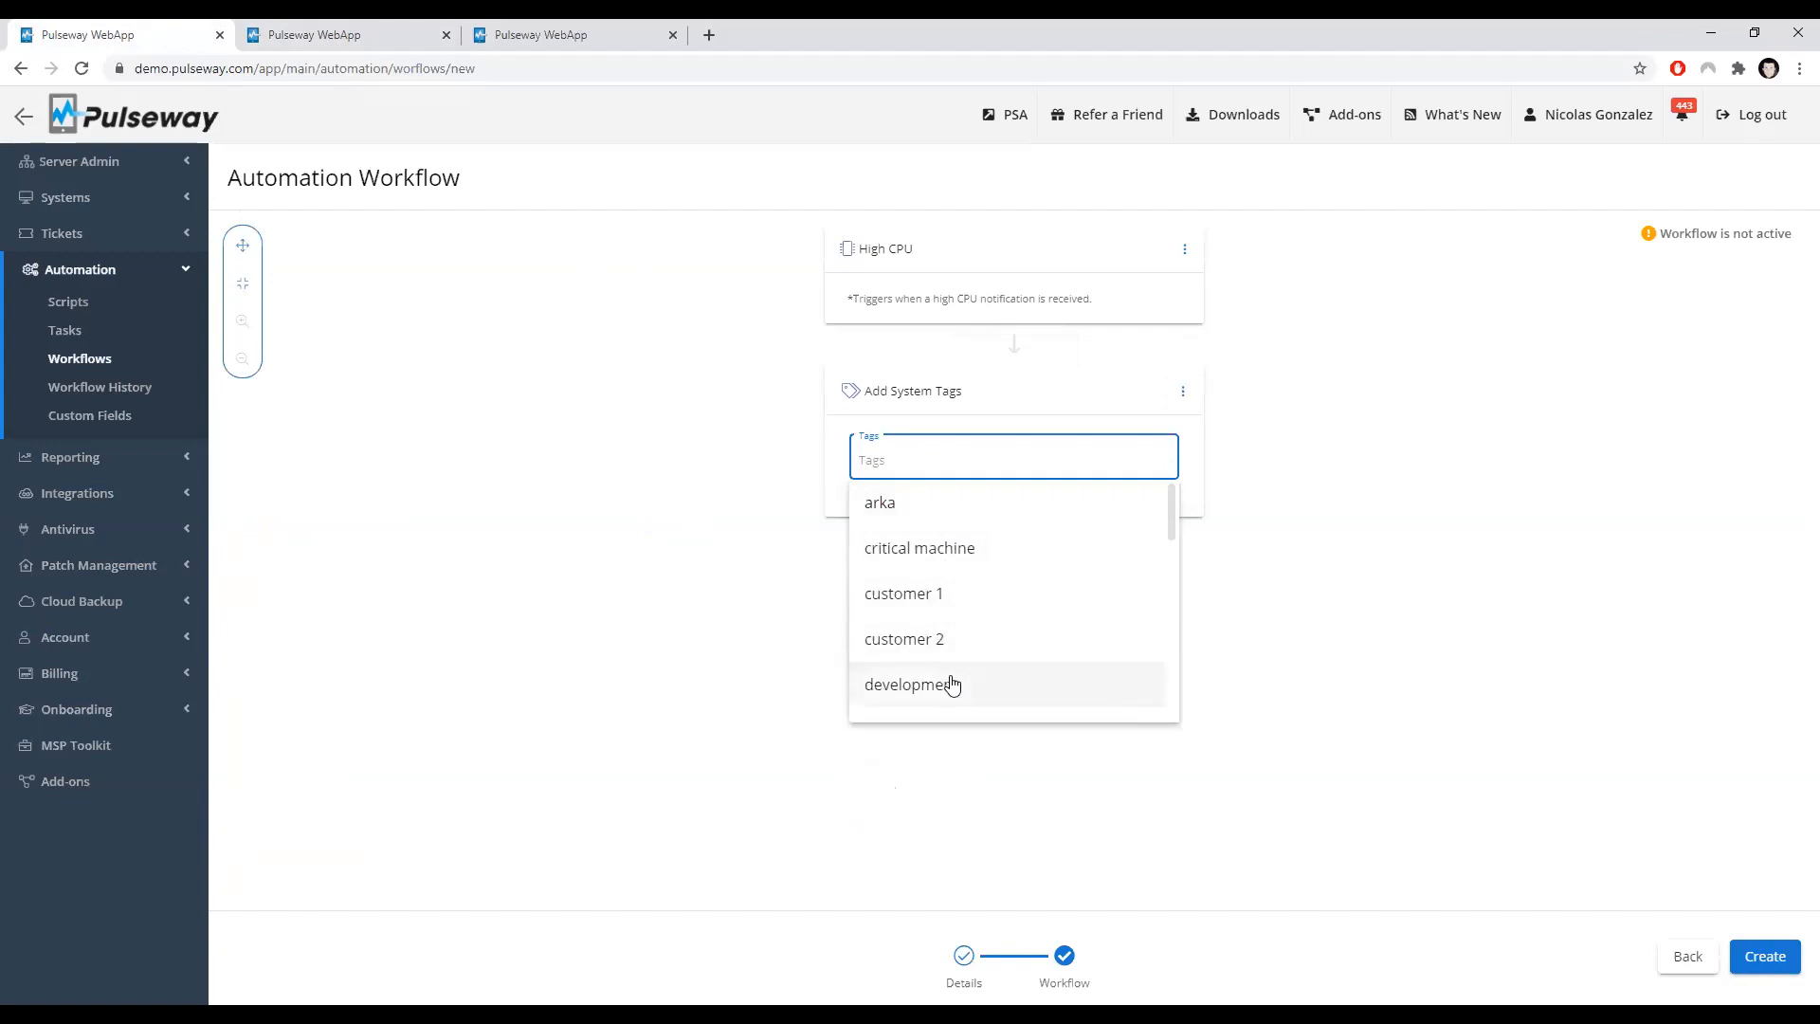
{"action": "left_click", "coordinate": [952, 685]}
Step: Delete the Add System Tags action and add an End Workflow action, choosing how the workflow ends
{"action": "left_click", "coordinate": [1183, 391]}
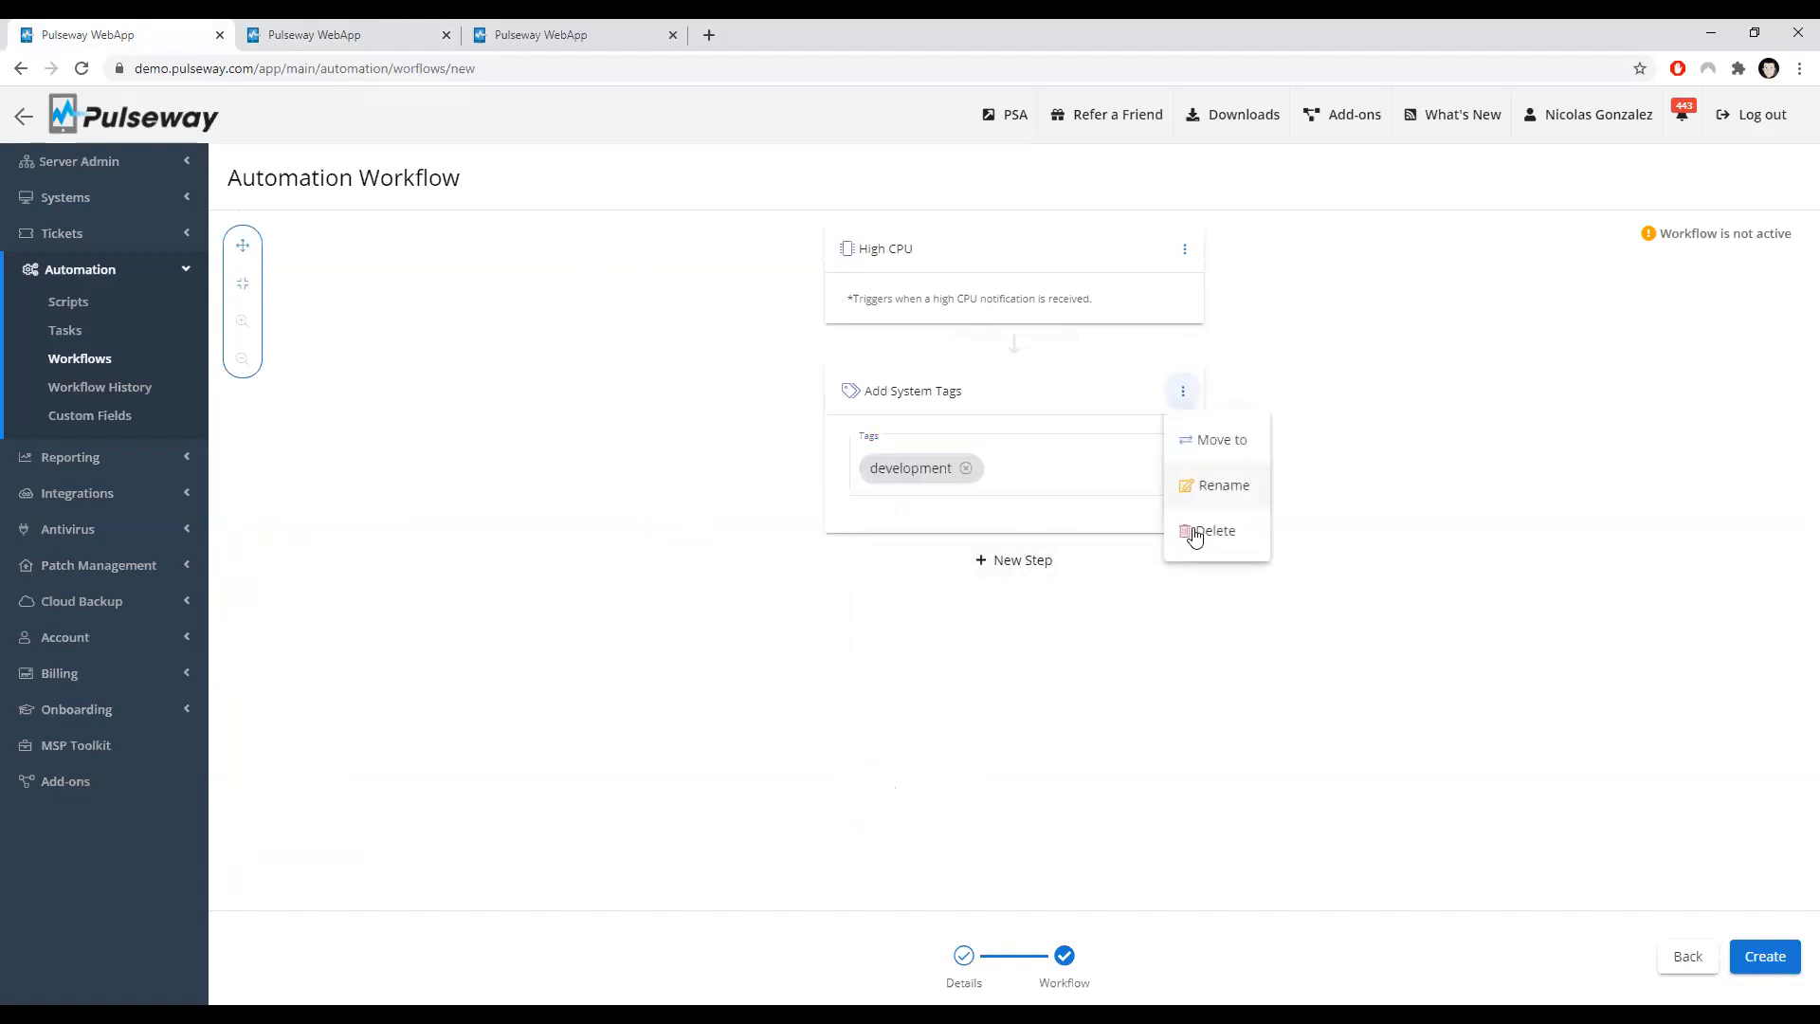
{"action": "left_click", "coordinate": [1196, 534]}
{"action": "left_click", "coordinate": [1017, 377]}
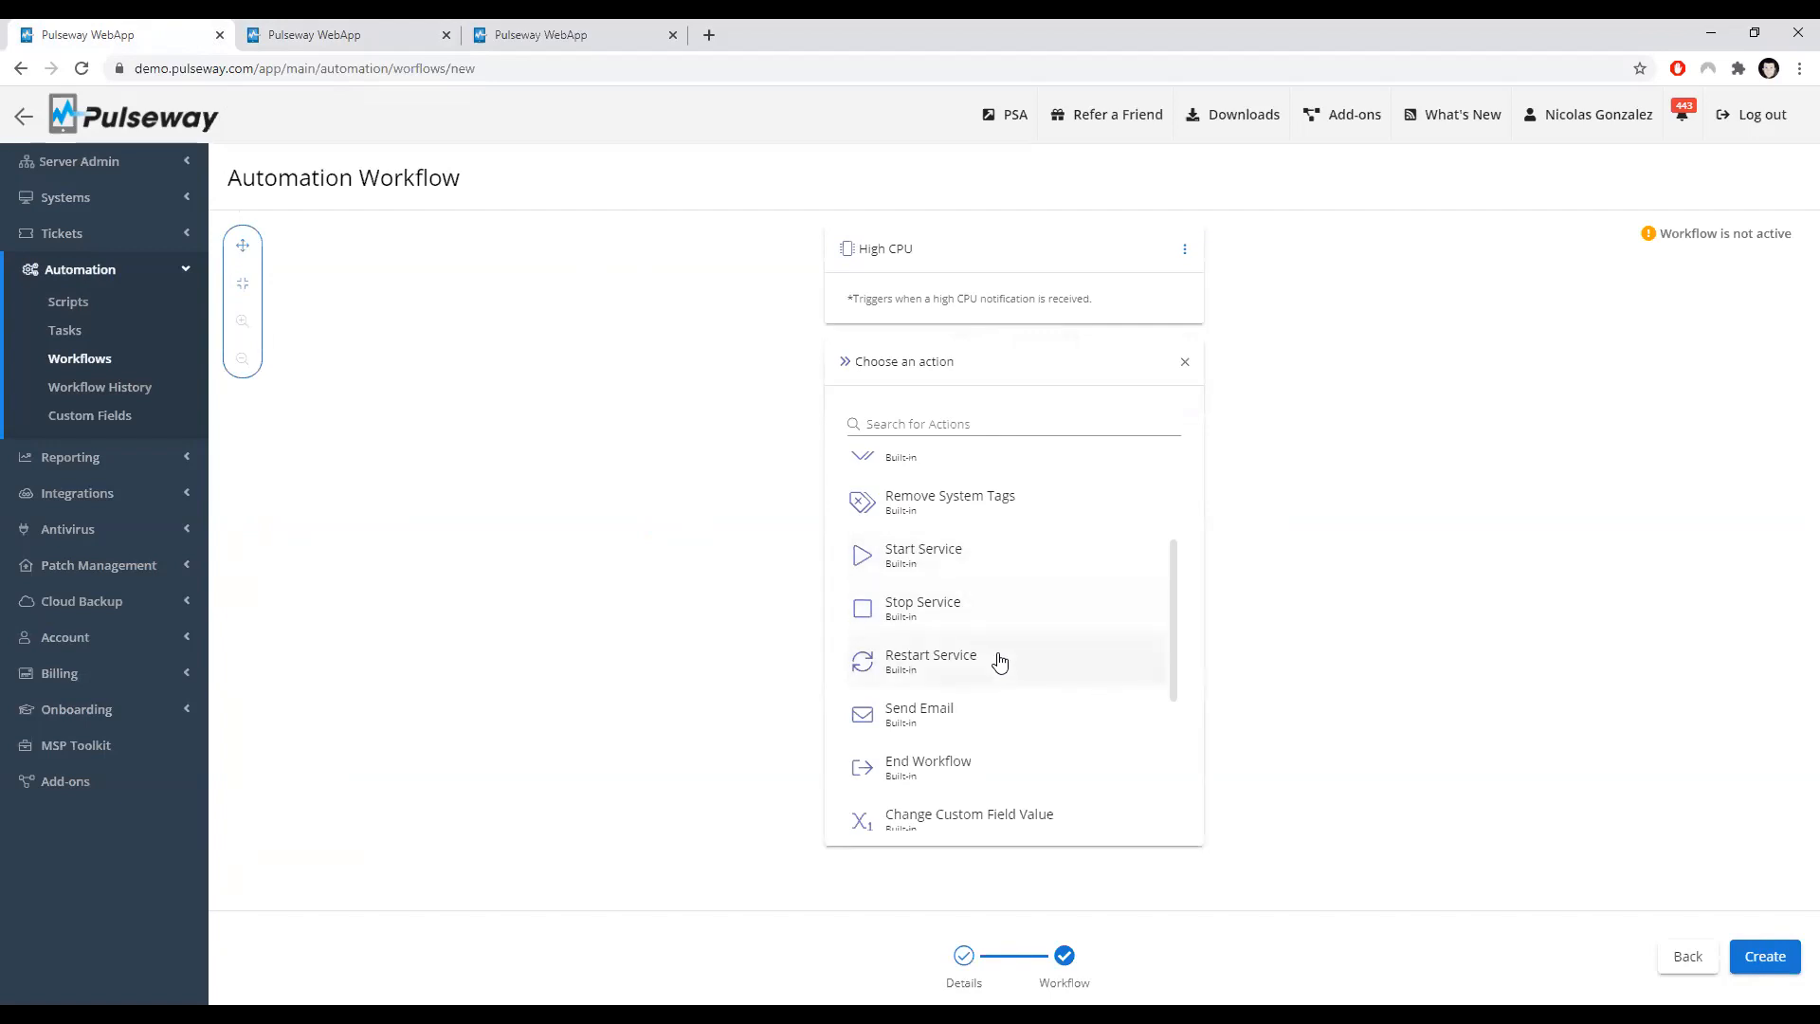
{"action": "scroll", "coordinate": [1004, 642], "scroll_direction": "down", "scroll_amount": 1}
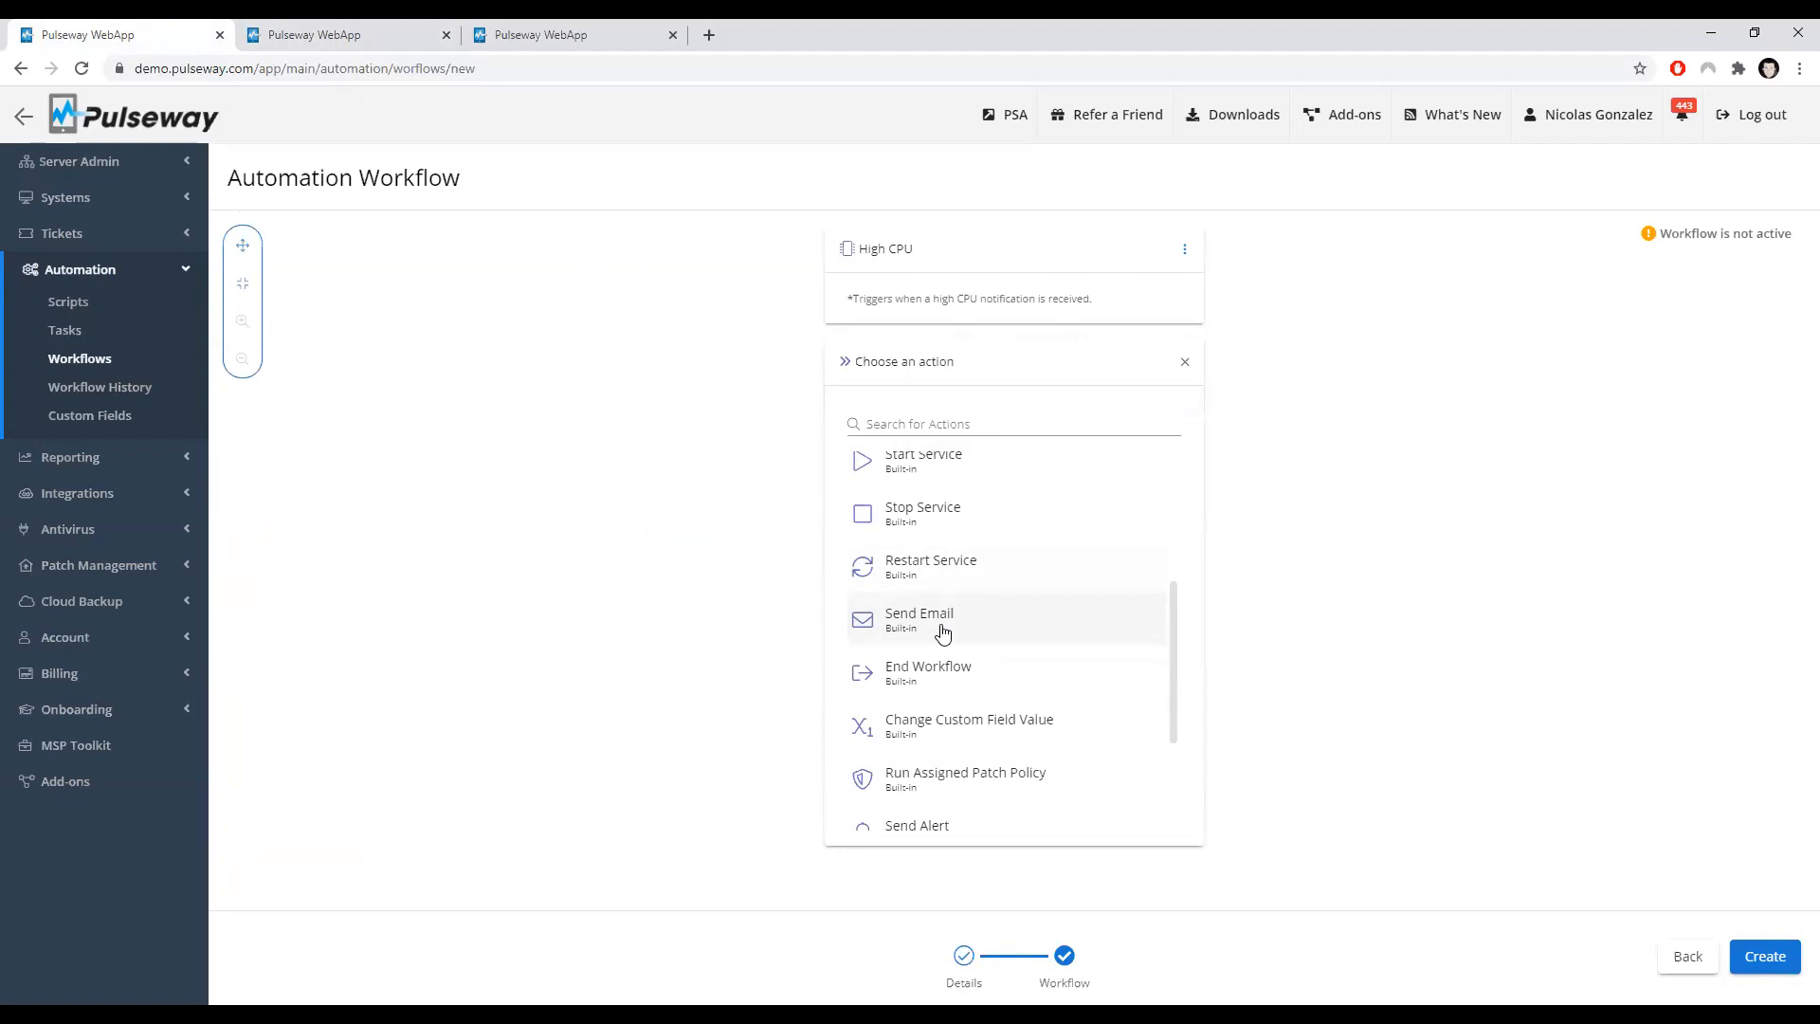
{"action": "scroll", "coordinate": [939, 635], "scroll_direction": "down", "scroll_amount": 1}
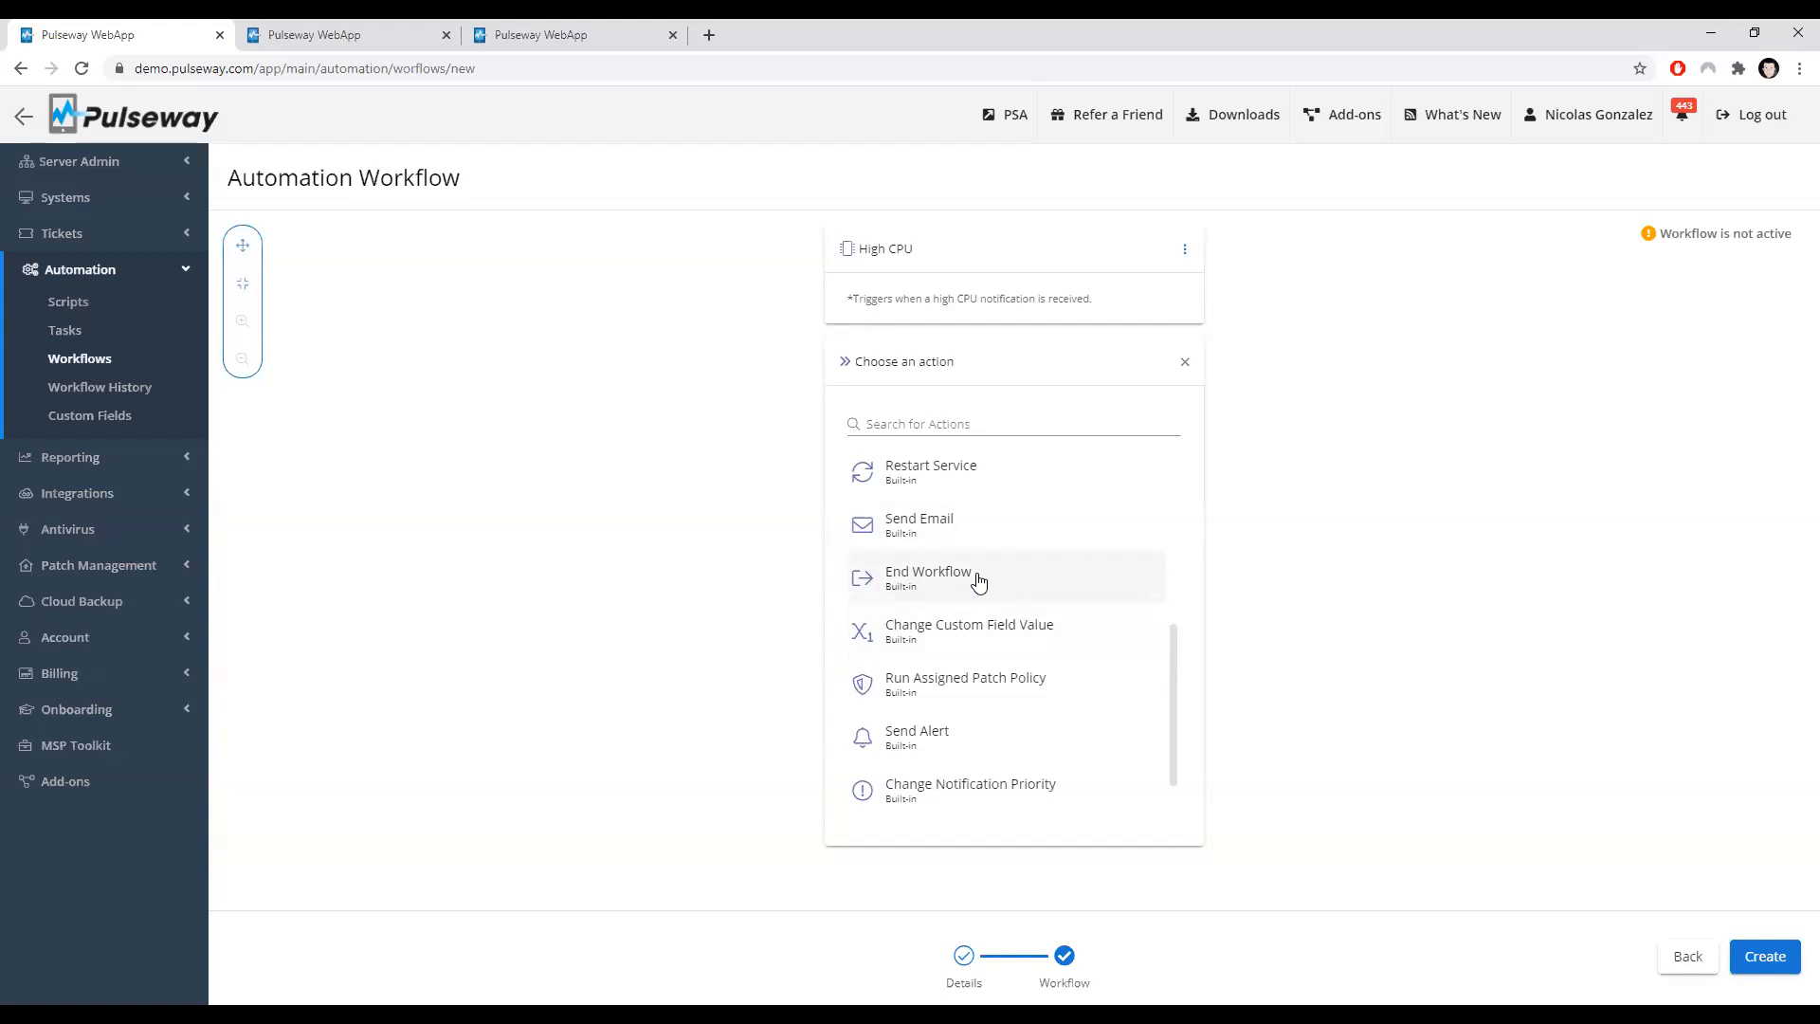
{"action": "left_click", "coordinate": [979, 581]}
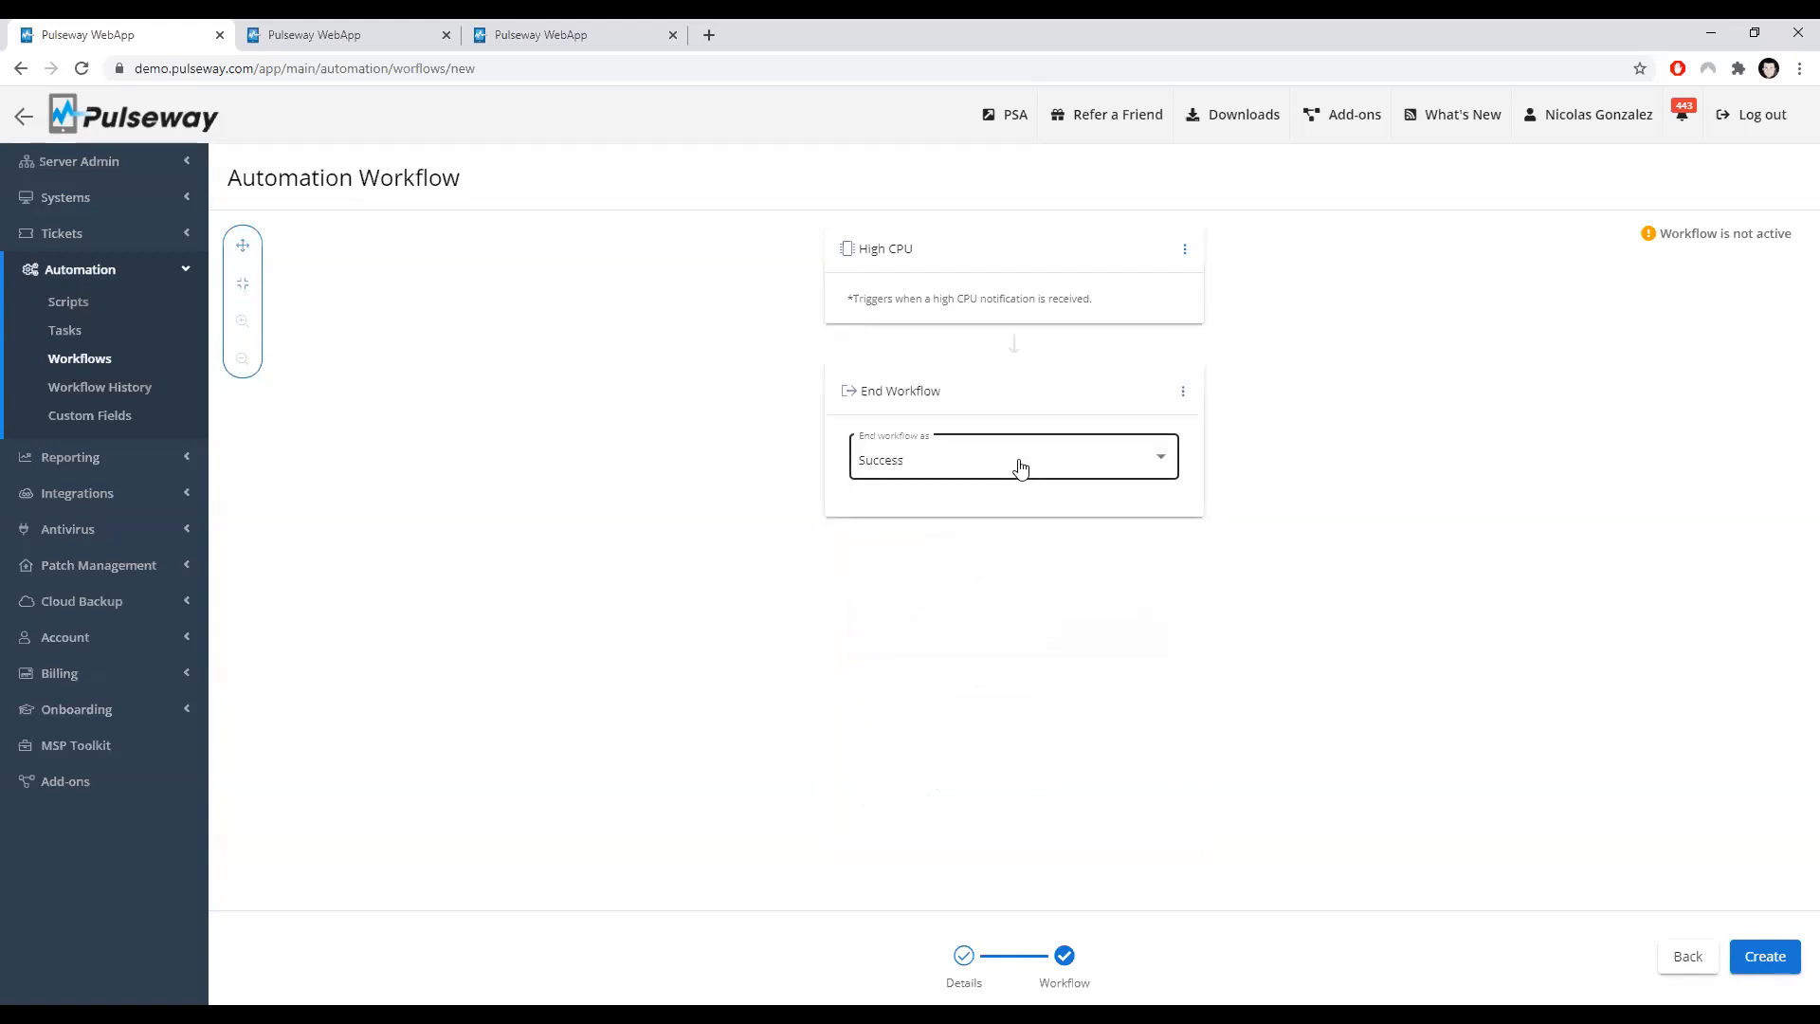
{"action": "left_click", "coordinate": [951, 458]}
{"action": "left_click", "coordinate": [894, 577]}
Step: Delete the End Workflow action and add a Change Custom Field Value action for the Had low memory today field
{"action": "left_click", "coordinate": [1182, 397]}
{"action": "left_click", "coordinate": [1192, 528]}
{"action": "left_click", "coordinate": [1006, 350]}
{"action": "scroll", "coordinate": [1048, 543], "scroll_direction": "down", "scroll_amount": 3}
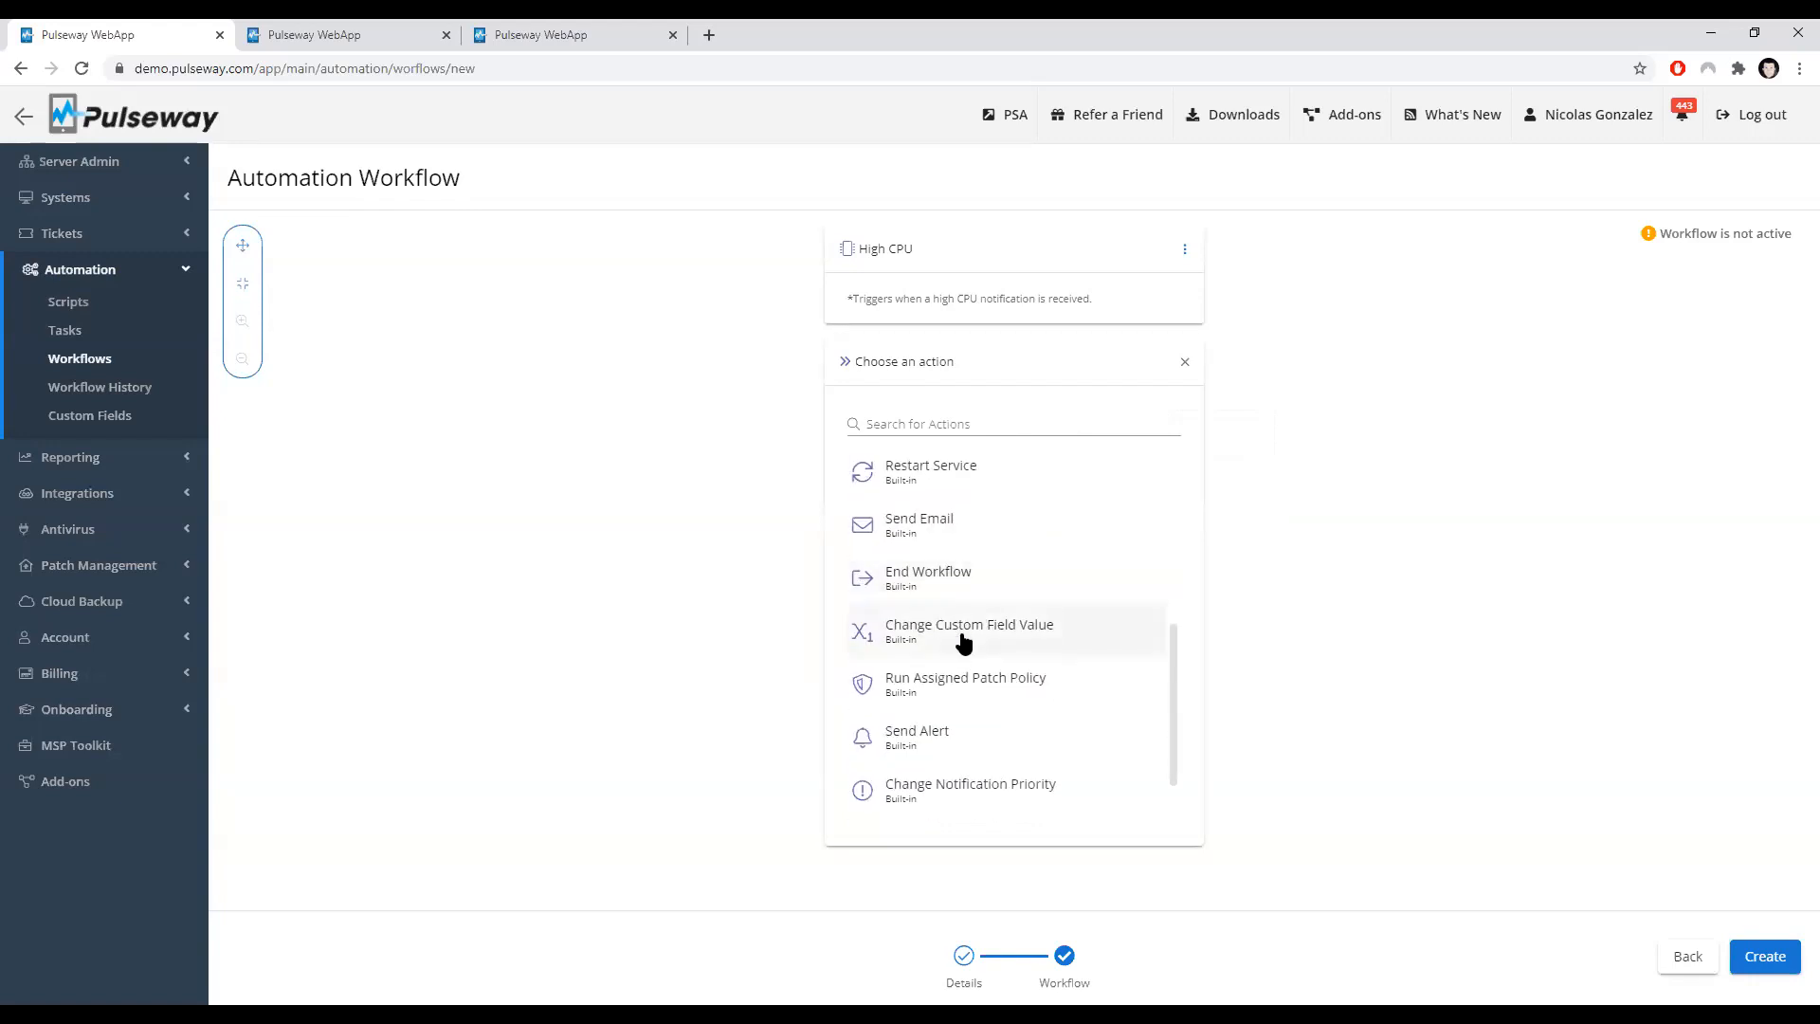
{"action": "left_click", "coordinate": [964, 643]}
{"action": "left_click", "coordinate": [946, 469]}
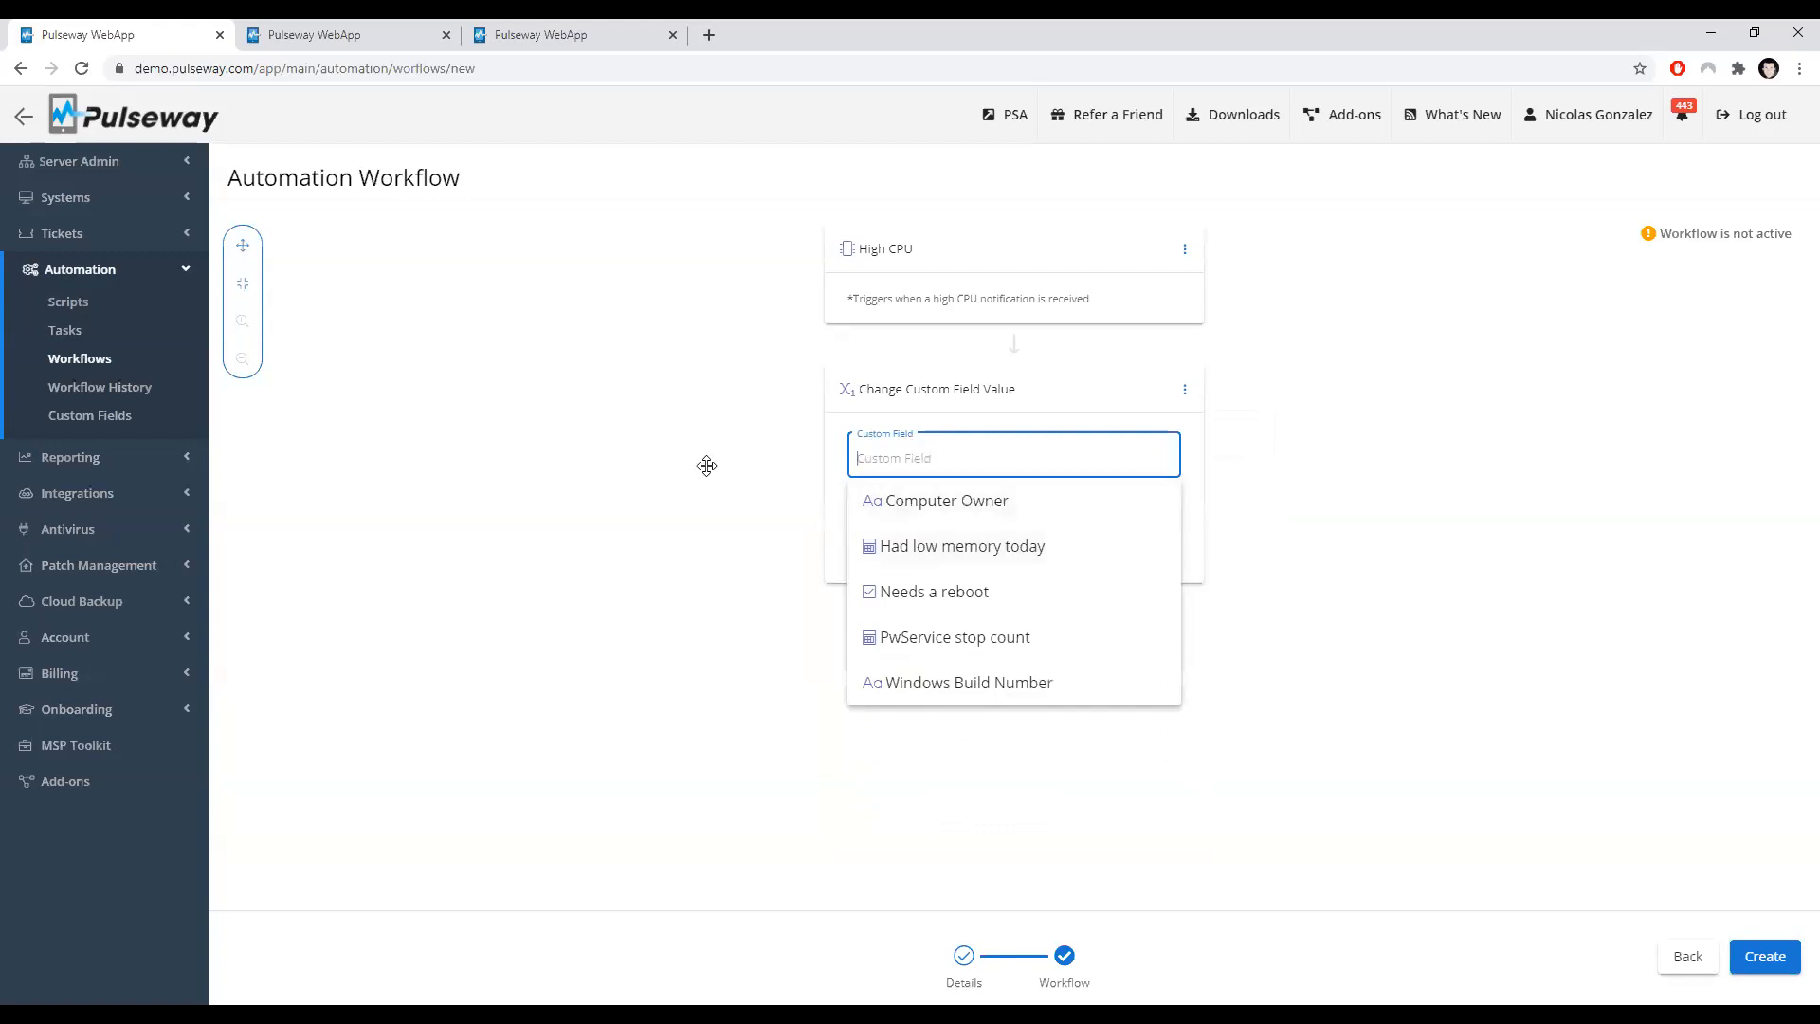
{"action": "left_click", "coordinate": [778, 607]}
{"action": "left_click", "coordinate": [923, 462]}
{"action": "left_click", "coordinate": [936, 537]}
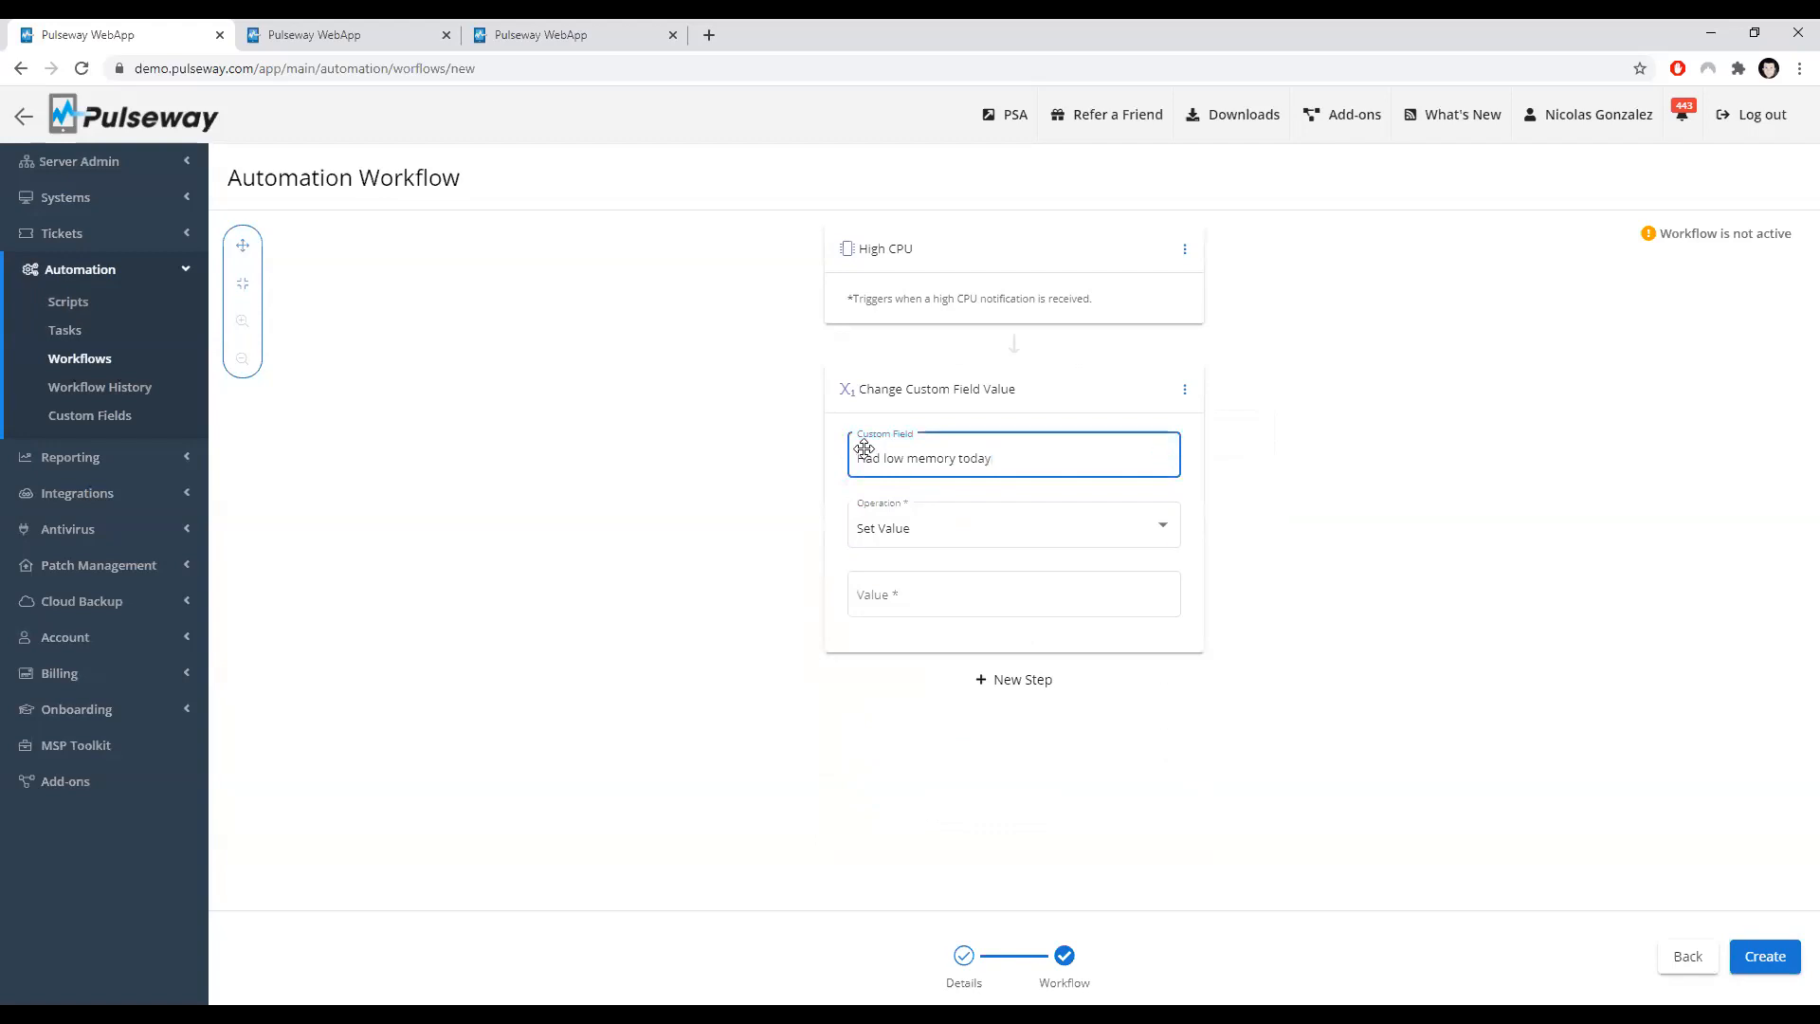
Step: Set the Change Custom Field Value operation to Increment By
{"action": "left_click", "coordinate": [918, 529]}
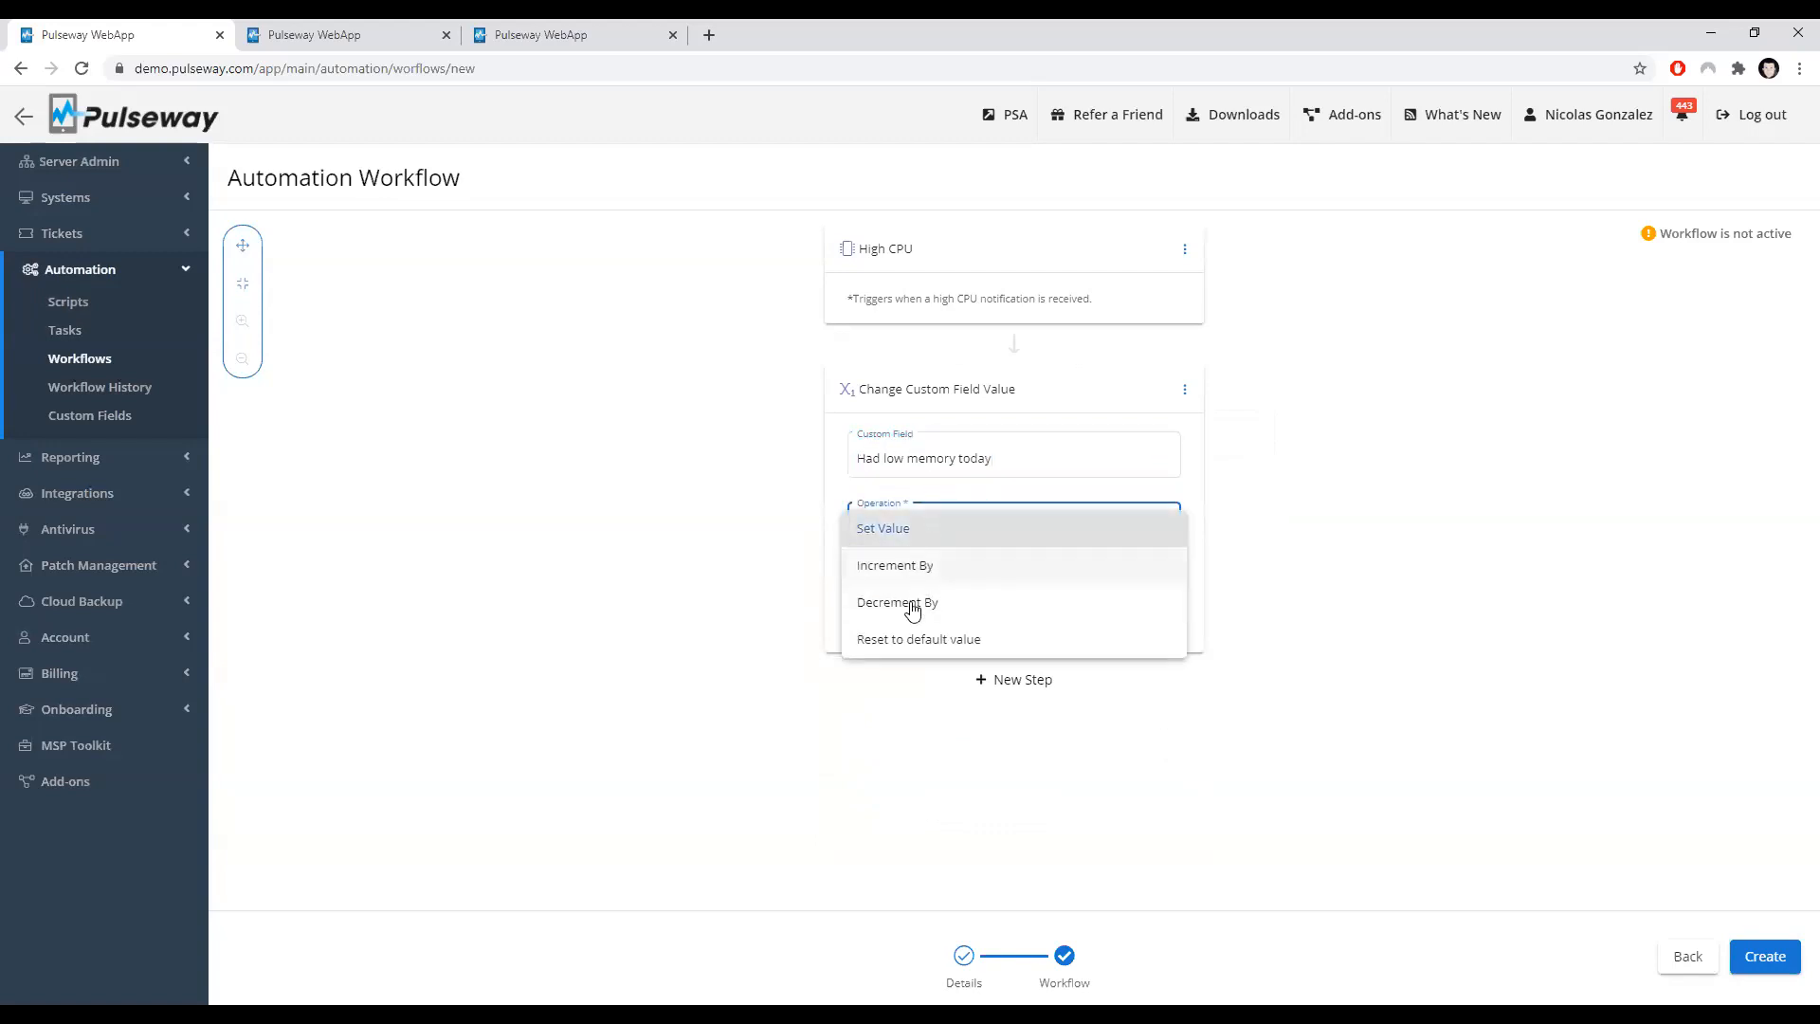
{"action": "left_click", "coordinate": [916, 566]}
{"action": "left_click", "coordinate": [916, 589]}
{"action": "left_click", "coordinate": [757, 597]}
{"action": "left_click", "coordinate": [1184, 390]}
{"action": "left_click", "coordinate": [1561, 426]}
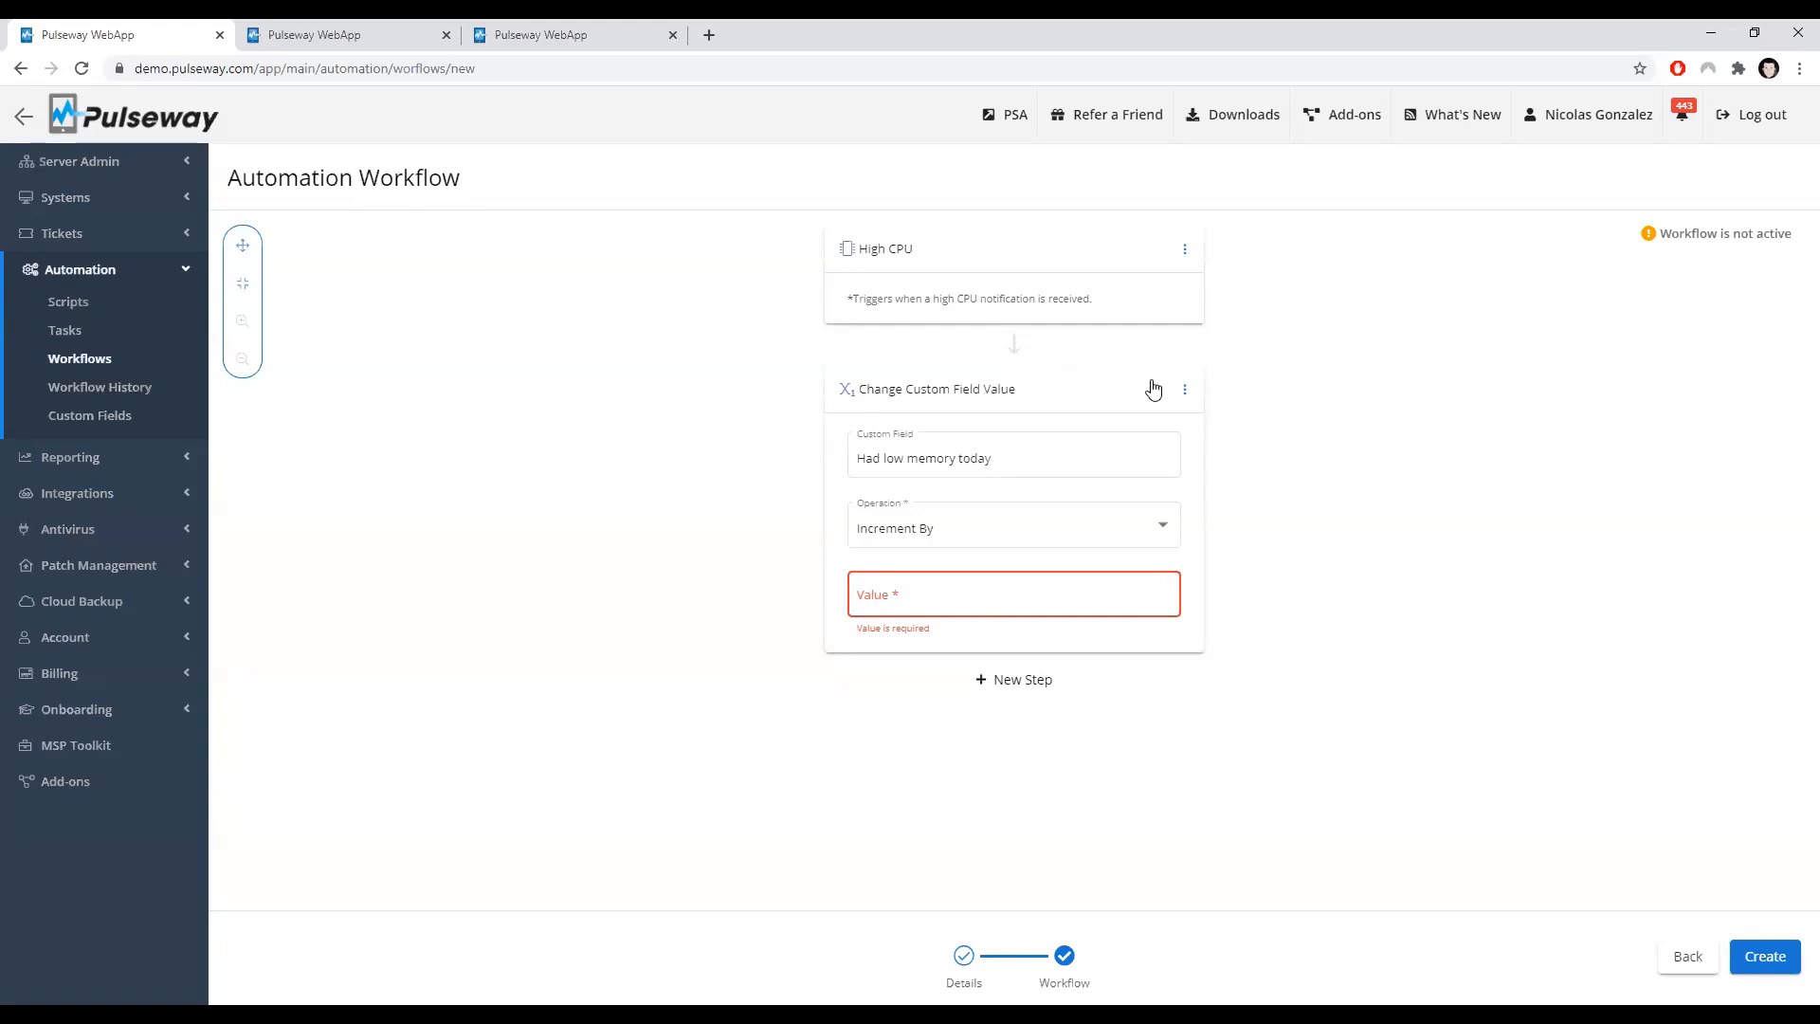
Step: Delete the Change Custom Field Value action and add a Send Alert action instead
{"action": "left_click", "coordinate": [1185, 389]}
{"action": "left_click", "coordinate": [1229, 538]}
{"action": "left_click", "coordinate": [1040, 364]}
{"action": "scroll", "coordinate": [1052, 545], "scroll_direction": "down", "scroll_amount": 3}
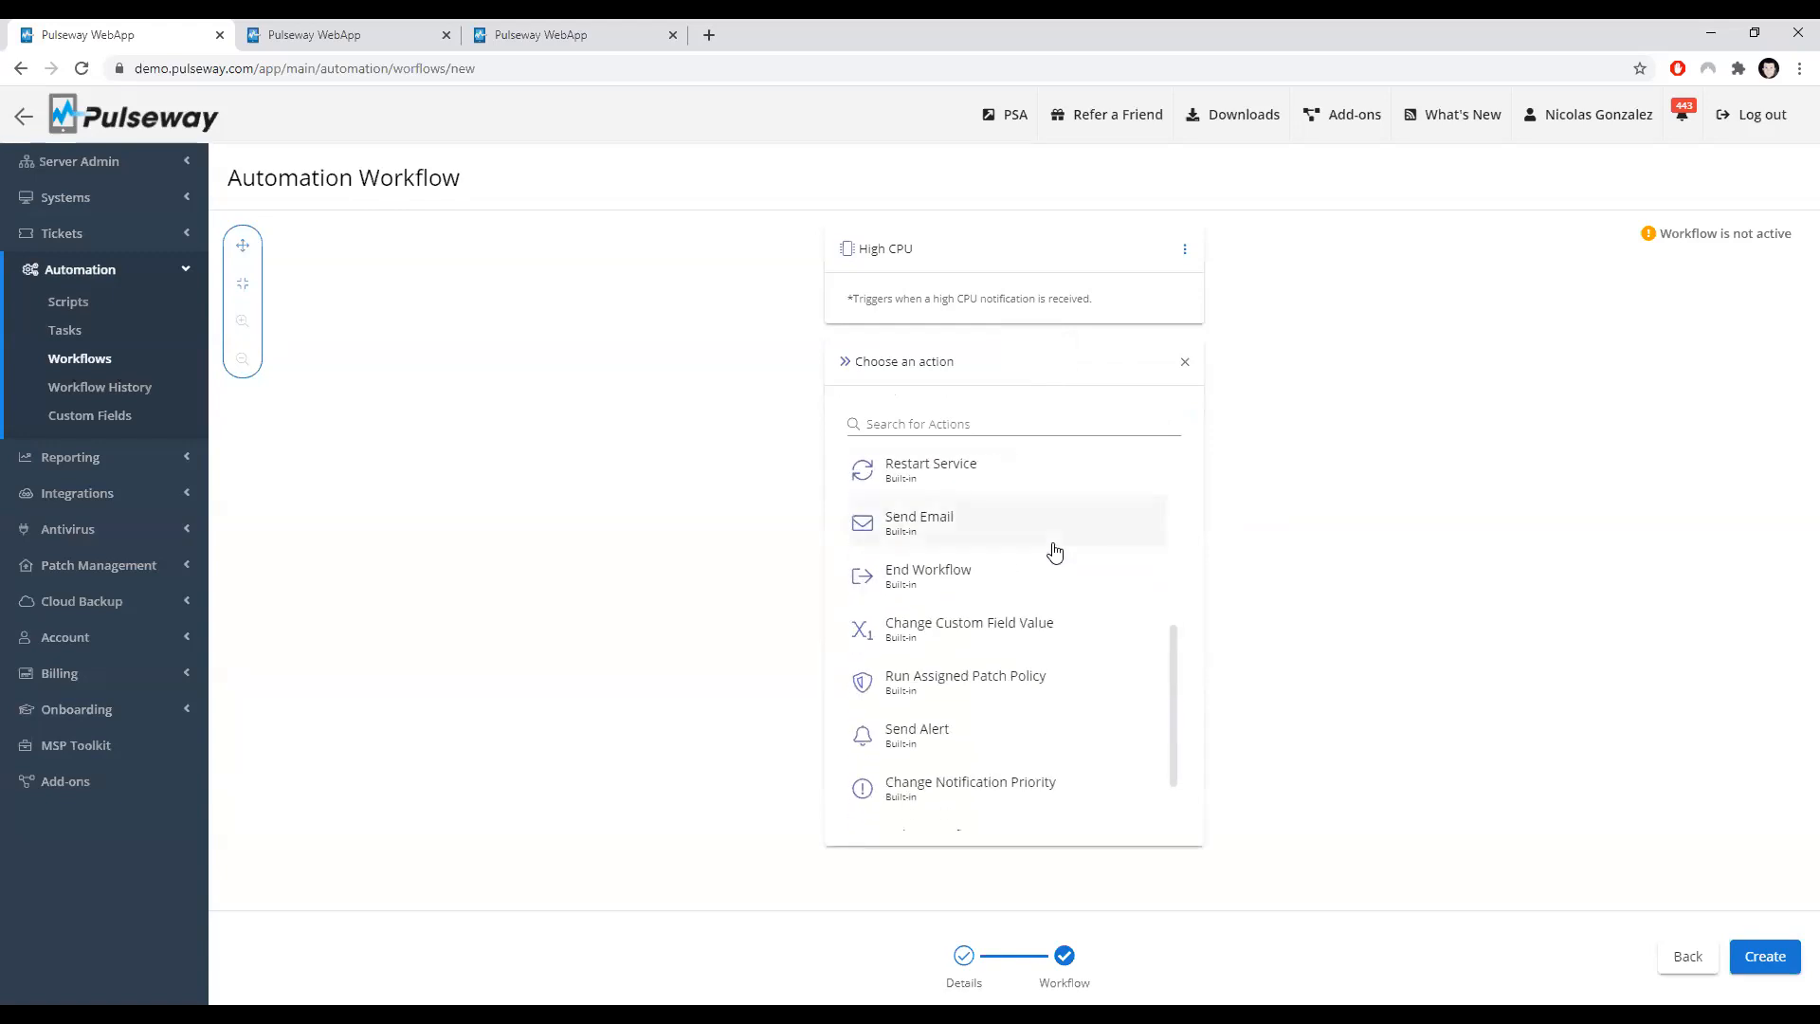
{"action": "scroll", "coordinate": [1049, 550], "scroll_direction": "down", "scroll_amount": 1}
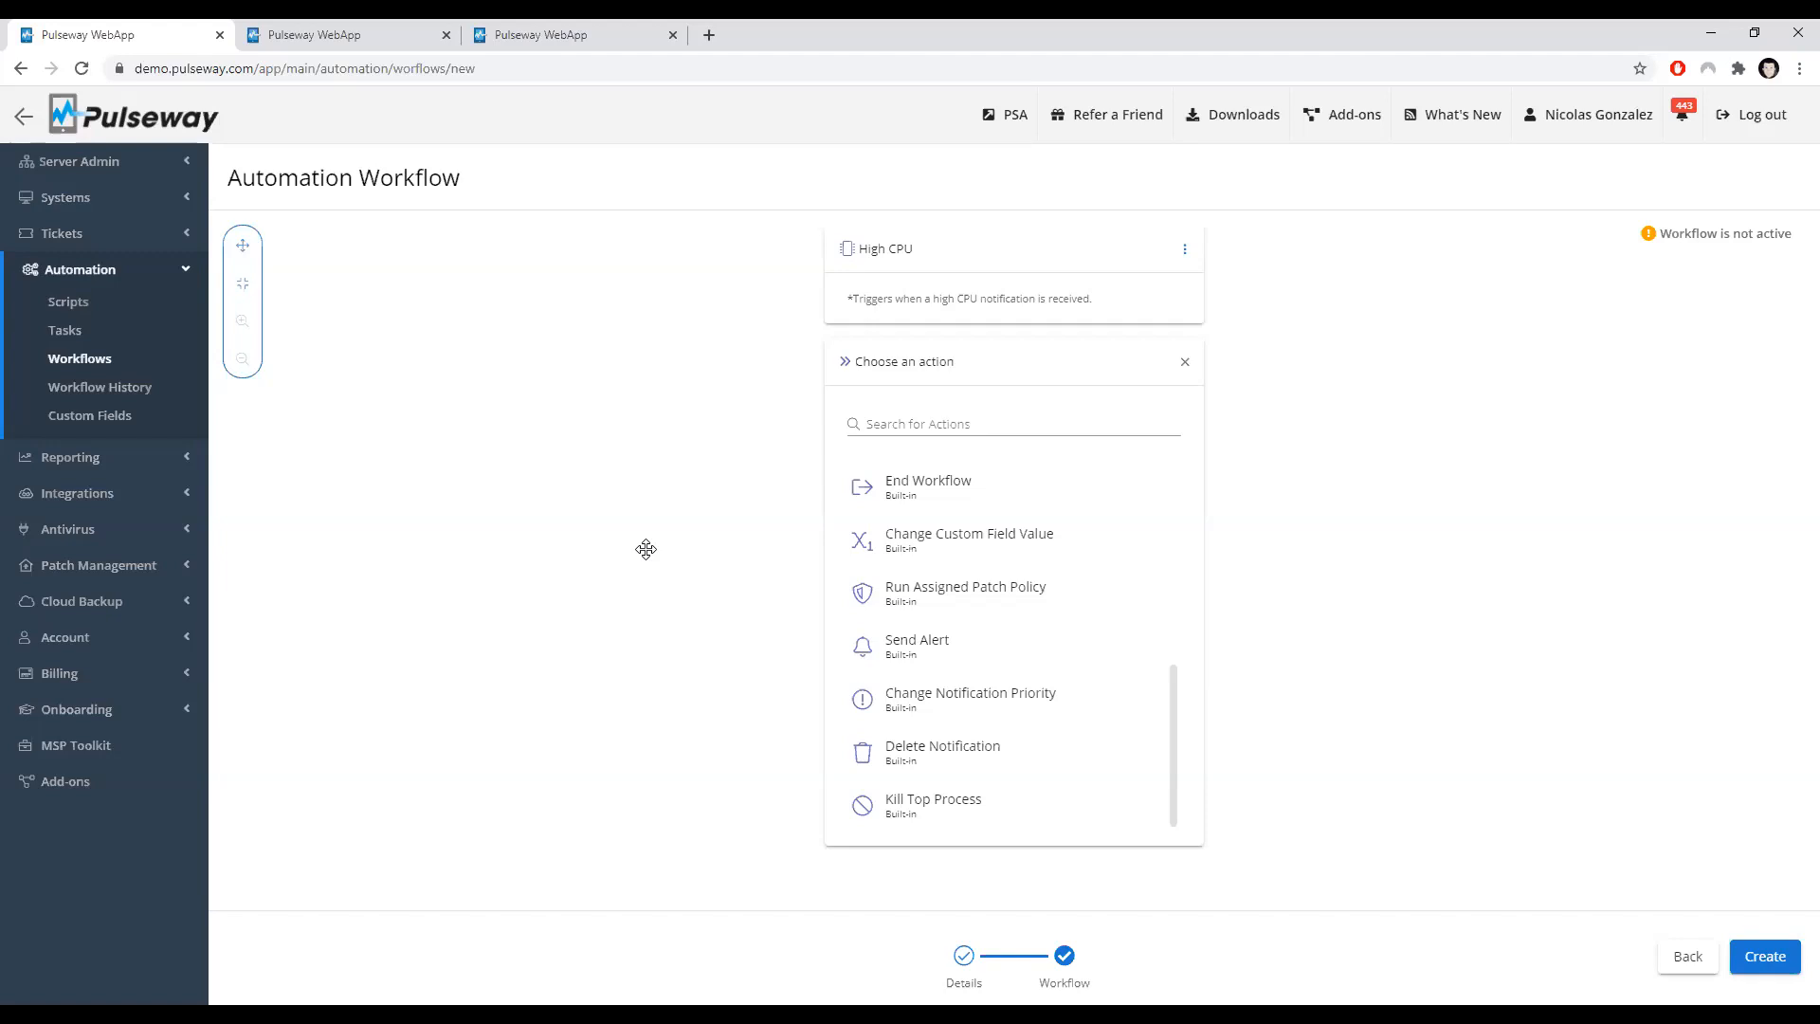
{"action": "left_click", "coordinate": [891, 645]}
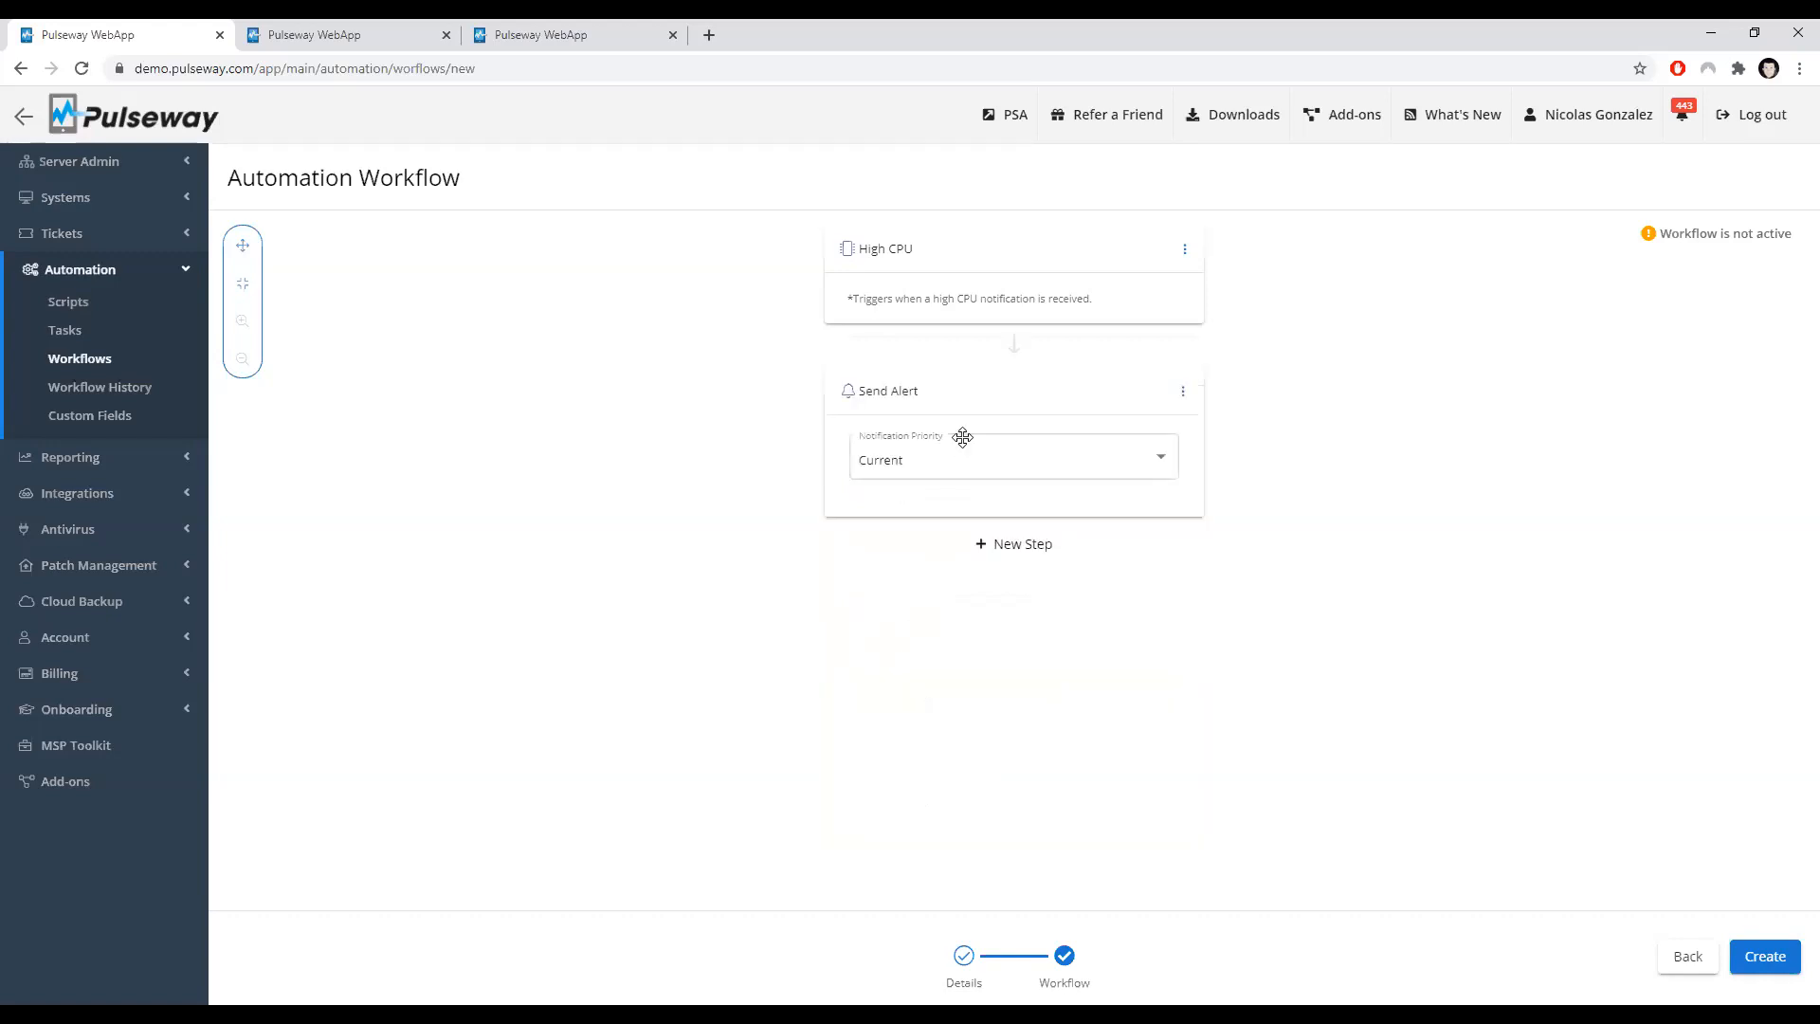
Step: Review the Send Alert notification priority options and delete the Send Alert action
{"action": "left_click", "coordinate": [942, 471]}
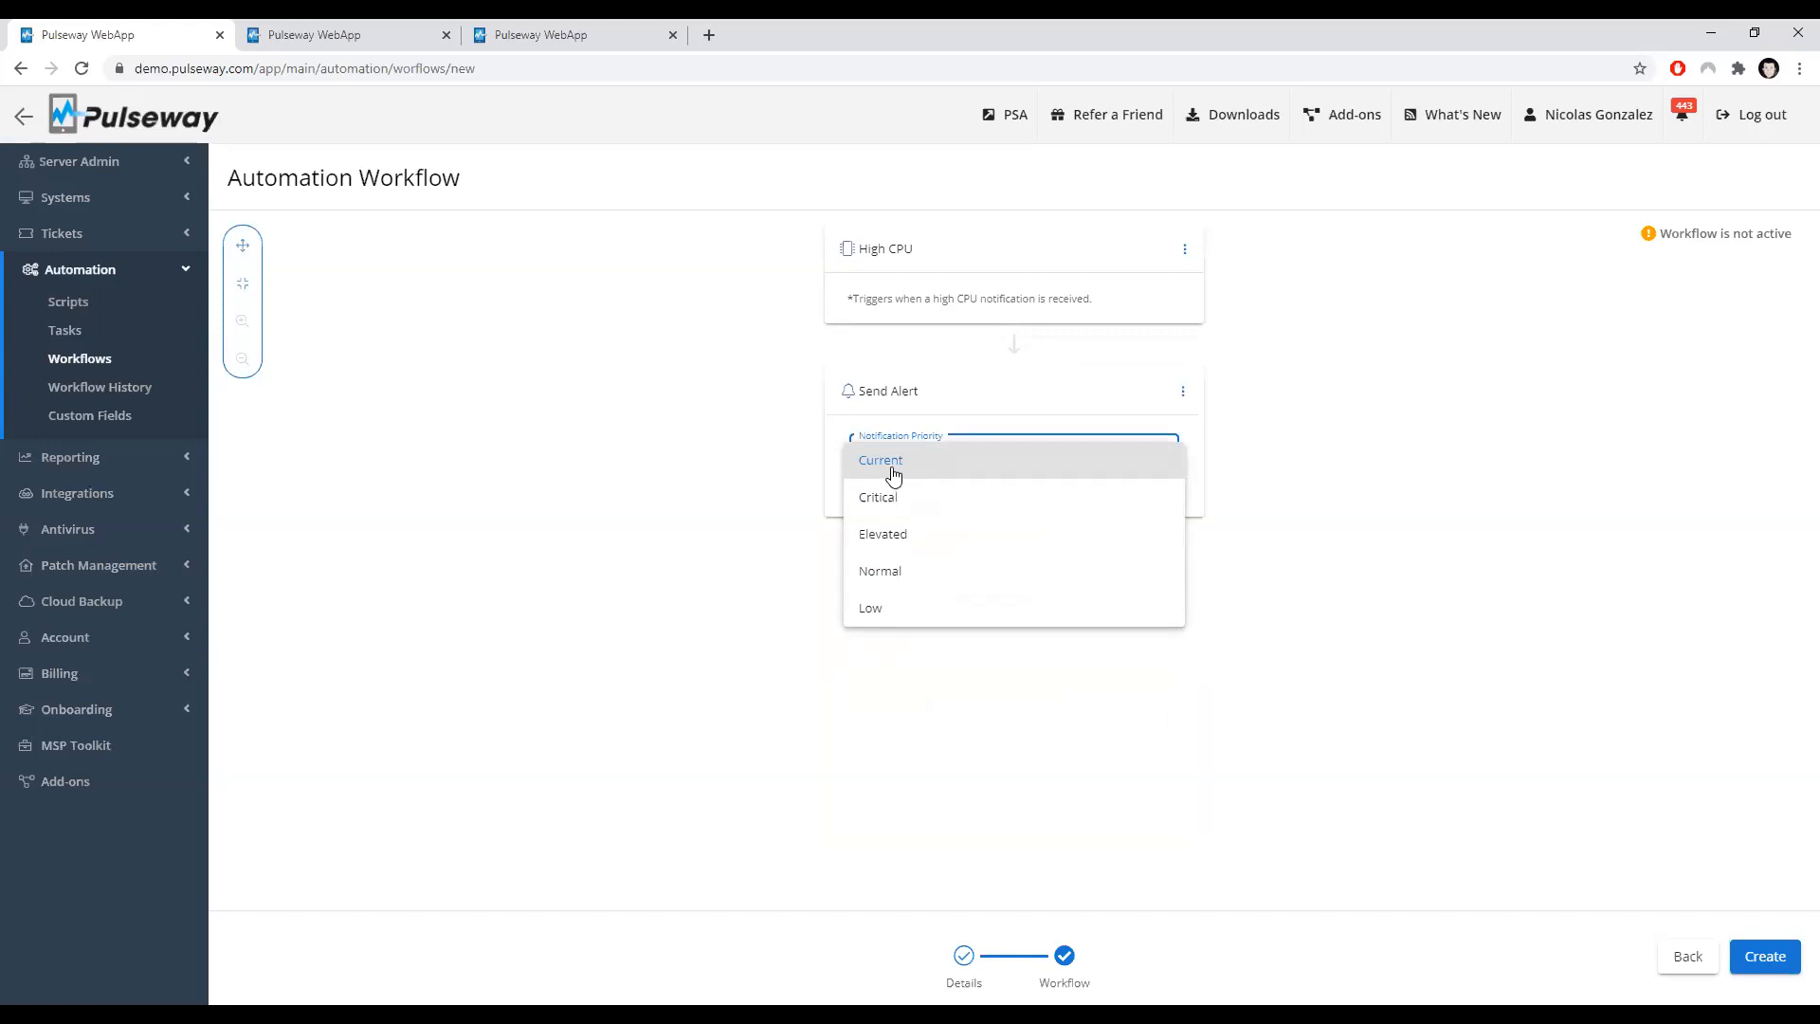
{"action": "left_click", "coordinate": [643, 437]}
{"action": "left_click", "coordinate": [1181, 391]}
{"action": "left_click", "coordinate": [1192, 526]}
{"action": "left_click", "coordinate": [1011, 353]}
{"action": "scroll", "coordinate": [976, 578], "scroll_direction": "down", "scroll_amount": 5}
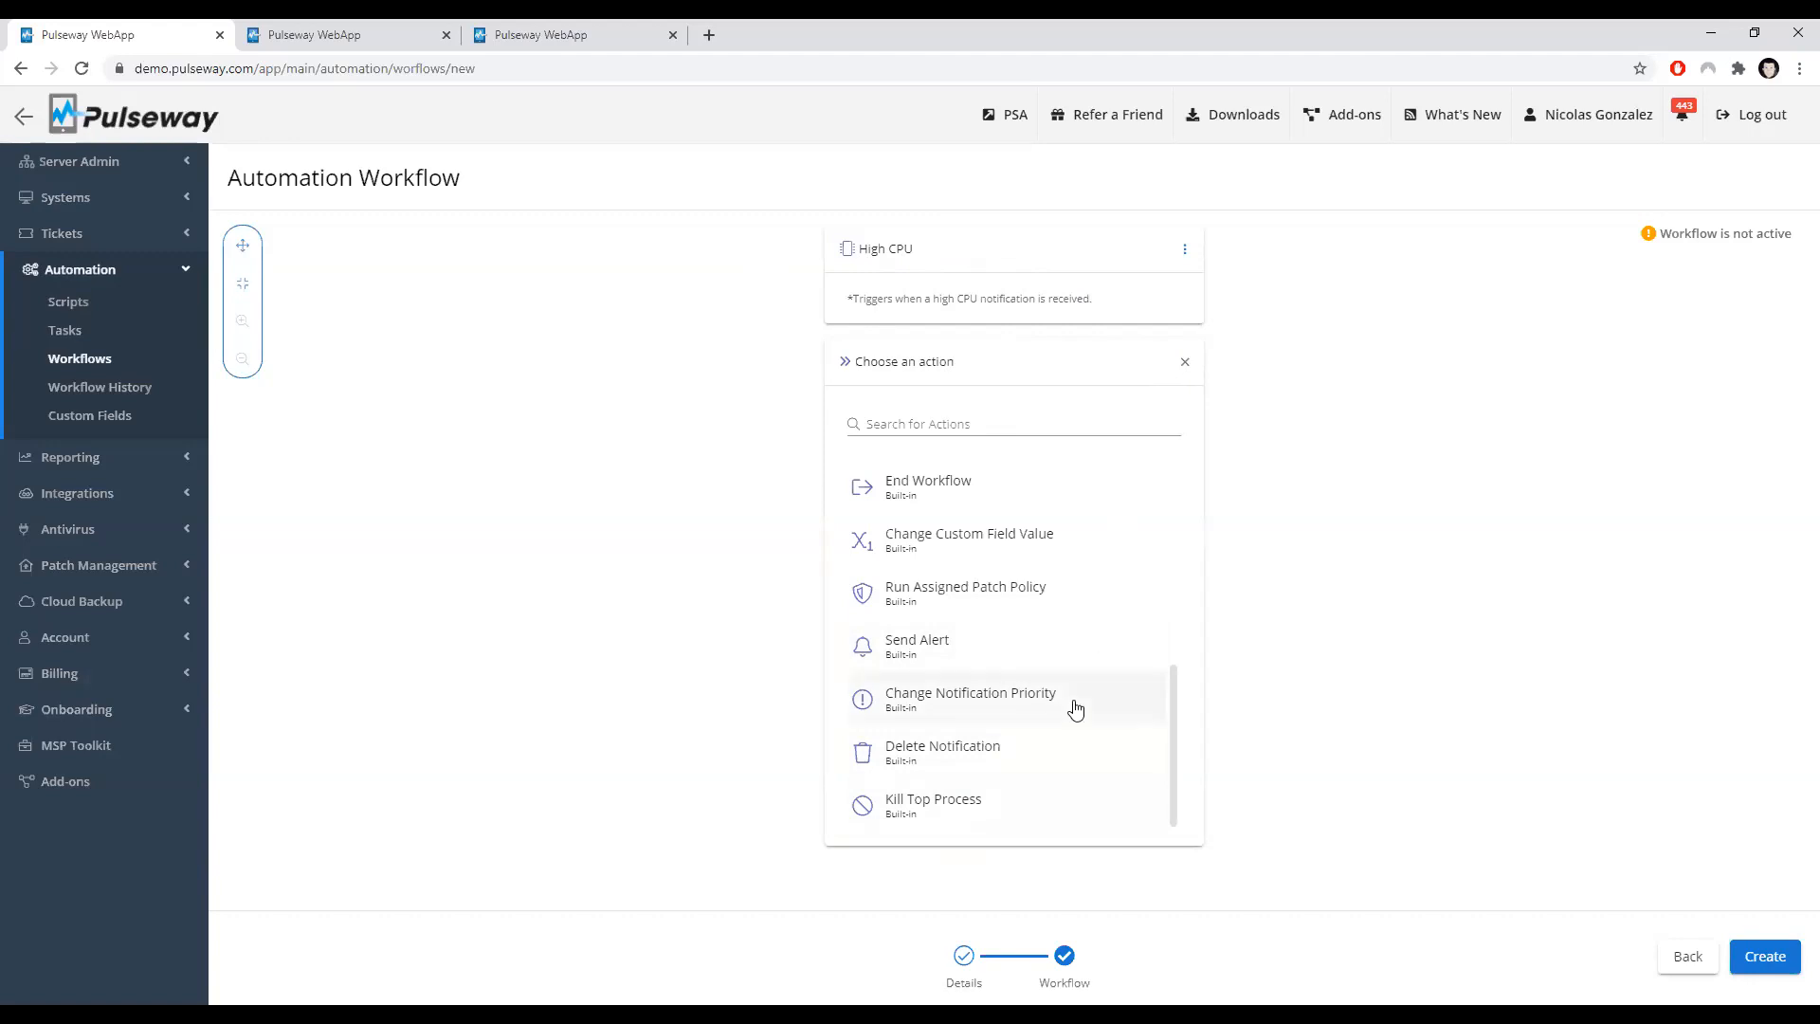
{"action": "scroll", "coordinate": [1068, 701], "scroll_direction": "up", "scroll_amount": 3}
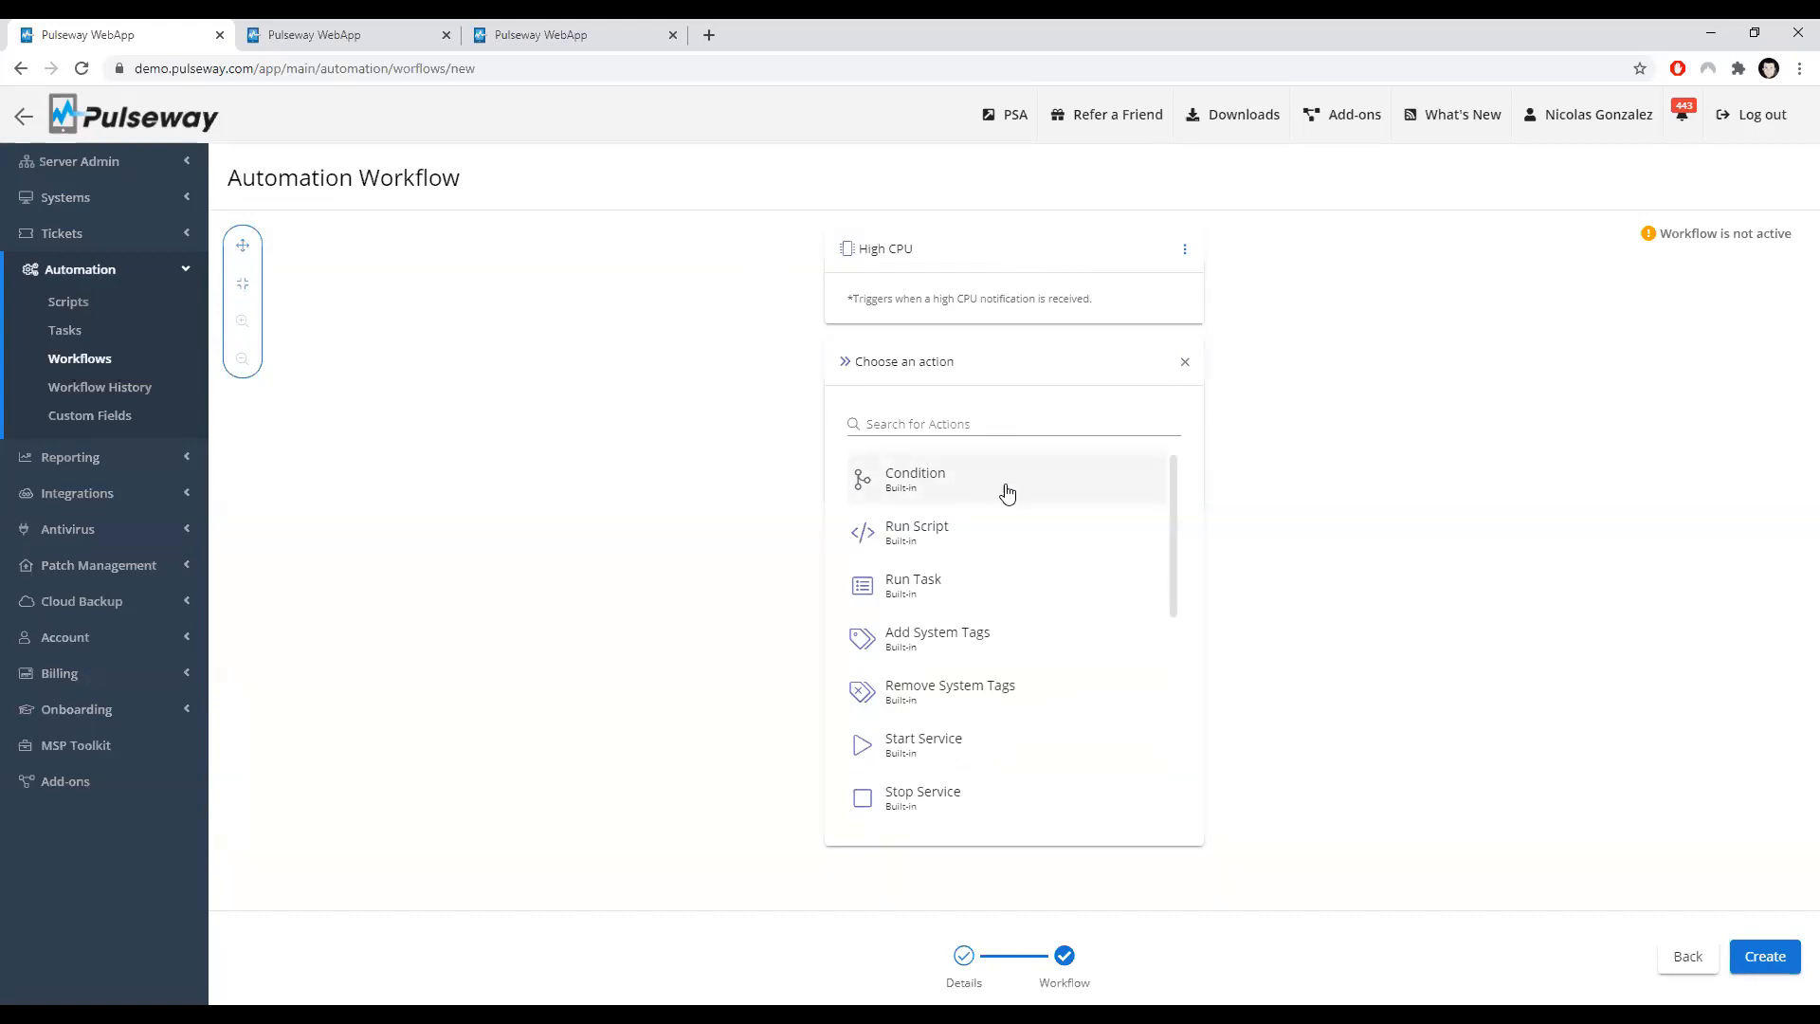
{"action": "left_click", "coordinate": [1185, 362]}
Step: Leave the new workflow and open the existing System Registered workflow for editing
{"action": "left_click", "coordinate": [121, 361]}
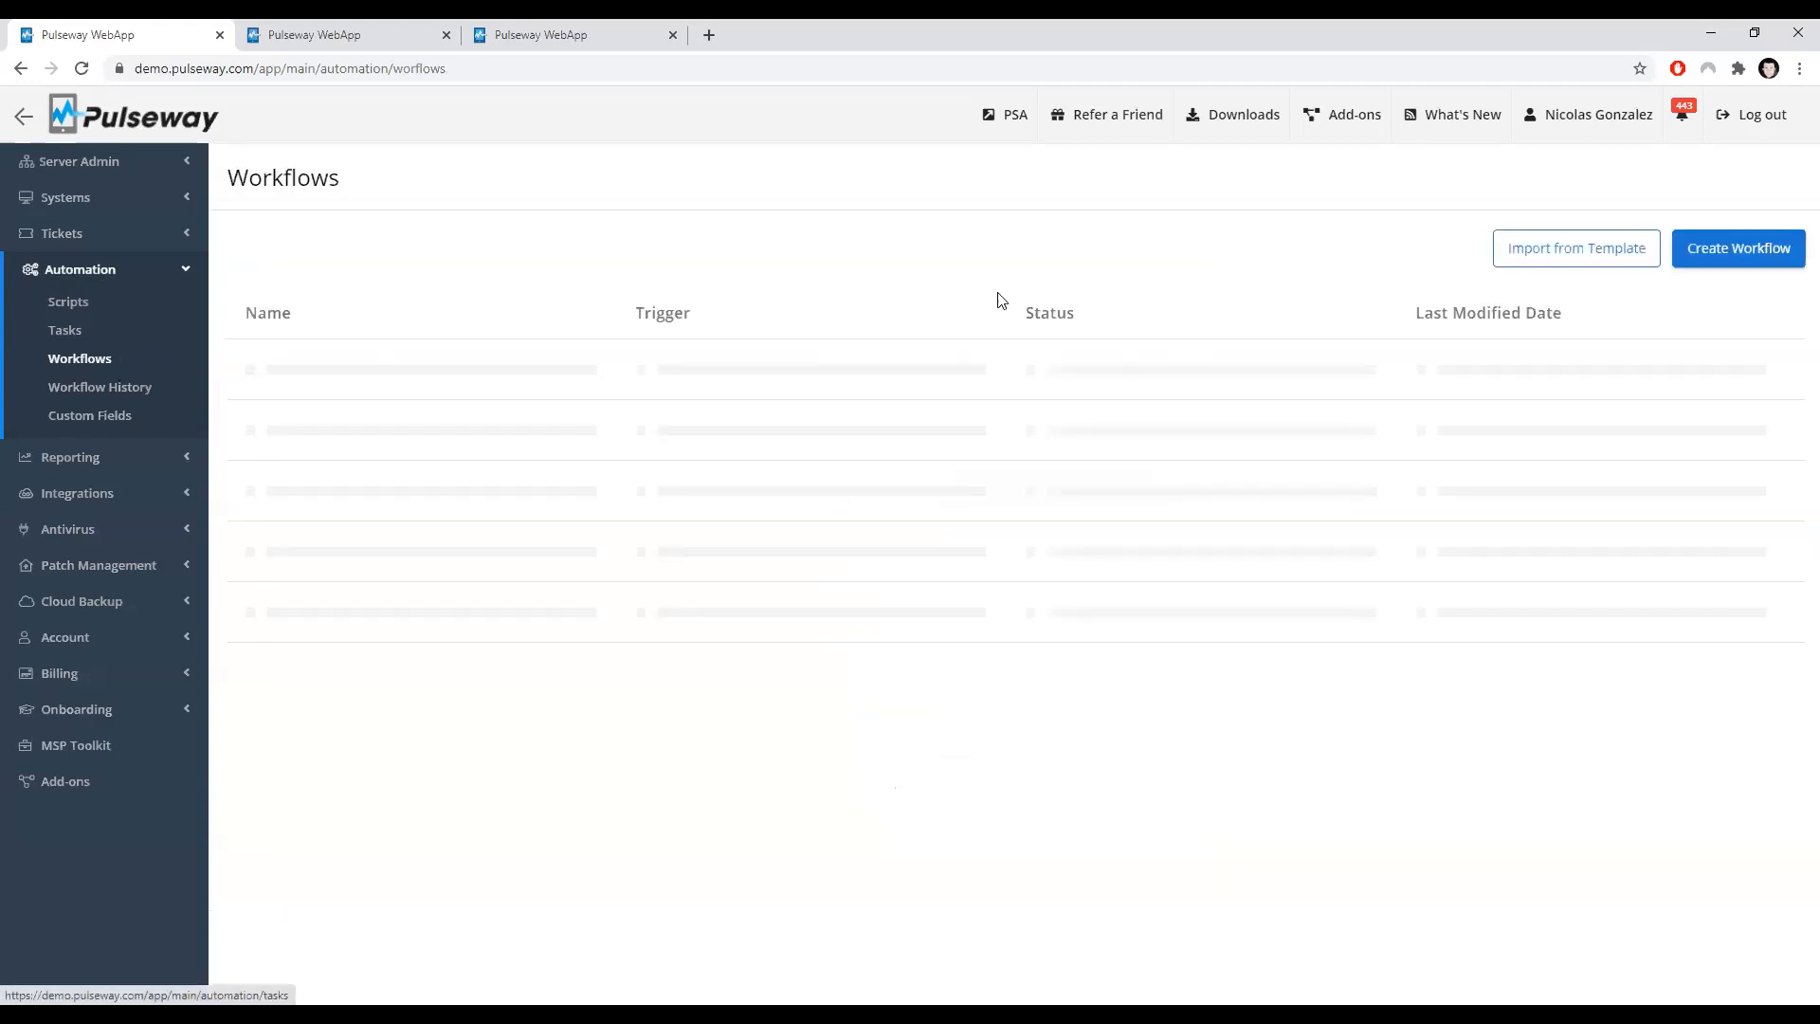
{"action": "left_click", "coordinate": [874, 357]}
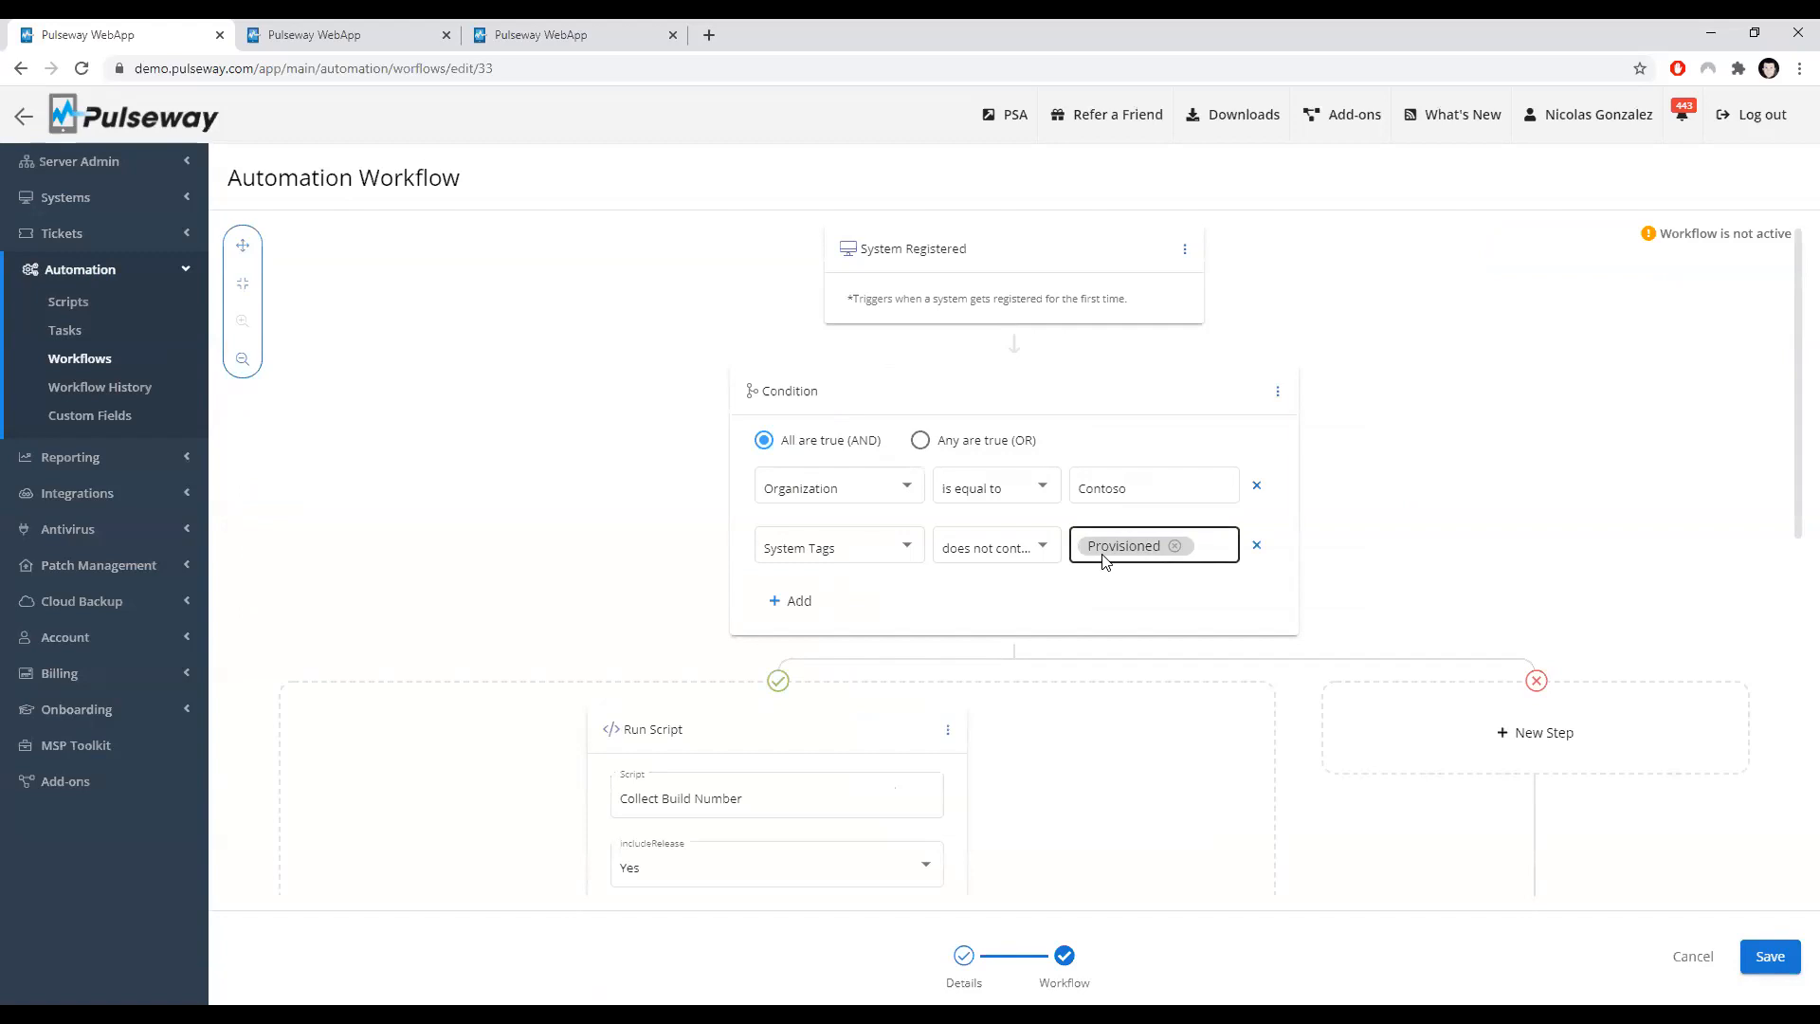
Step: Add a third row to the first condition, browse its field list down to Custom Fields, and remove the row
{"action": "left_click", "coordinate": [810, 609]}
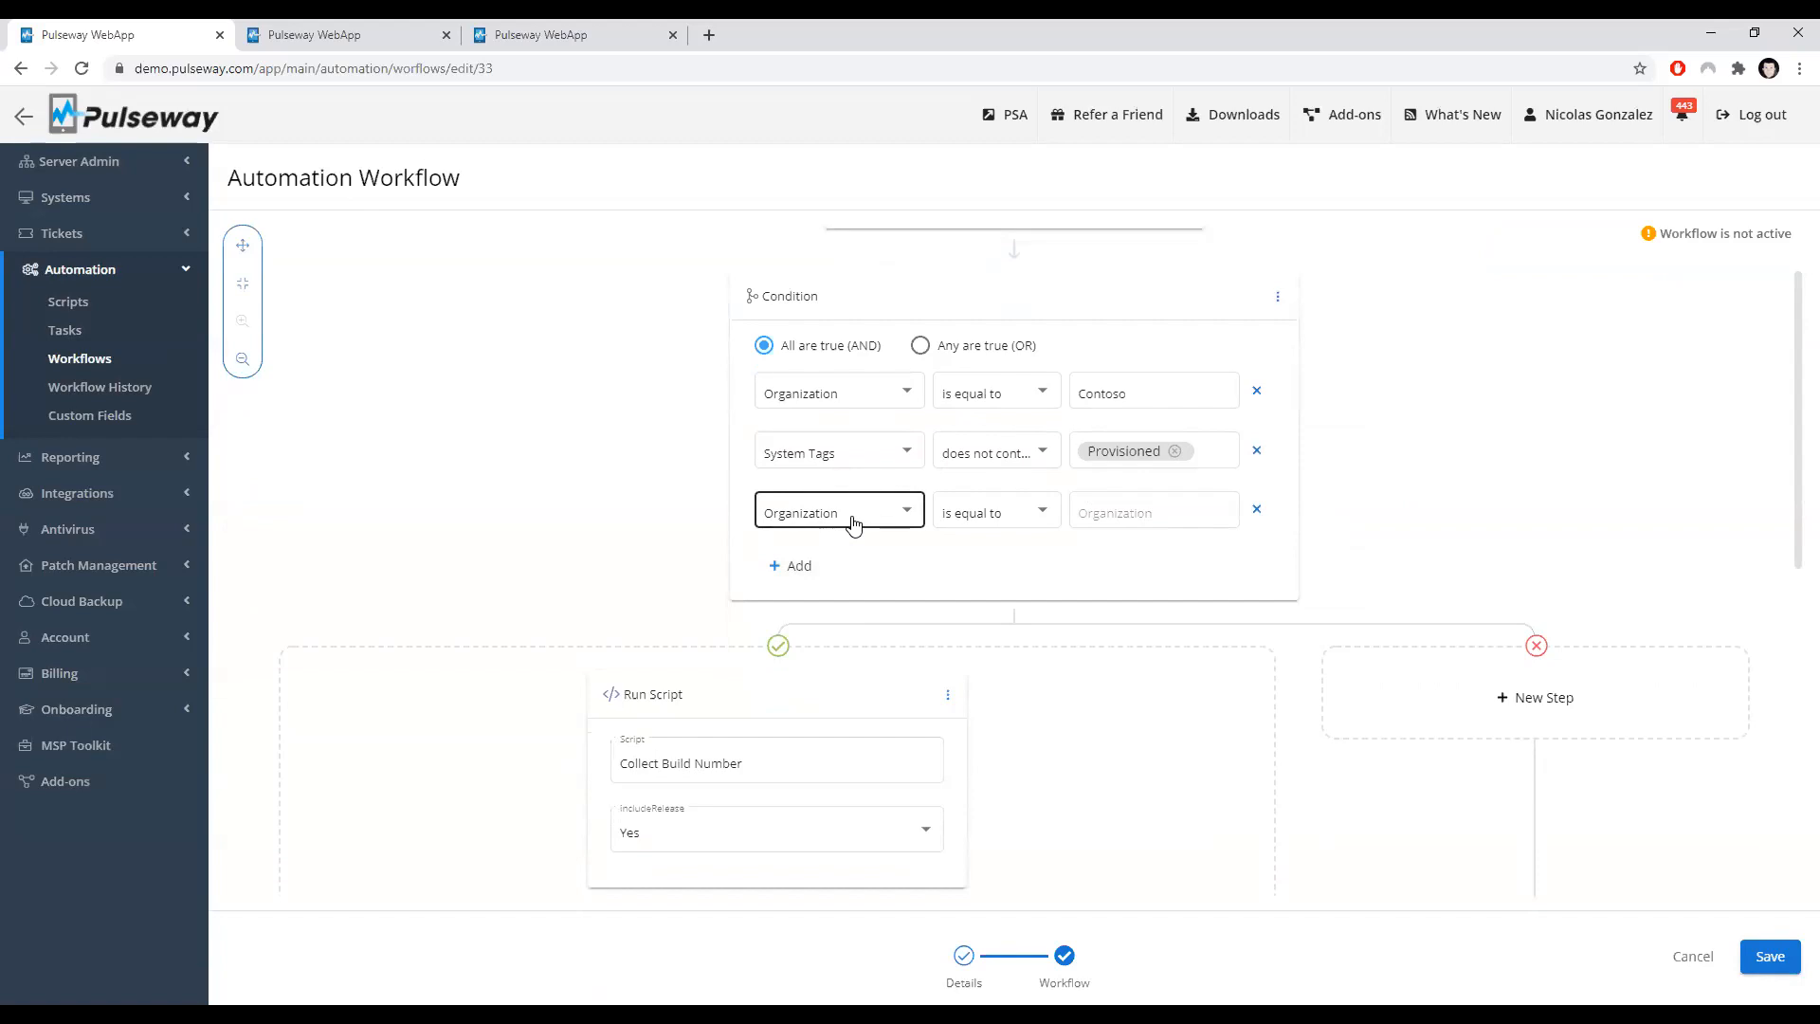
{"action": "left_click", "coordinate": [853, 523]}
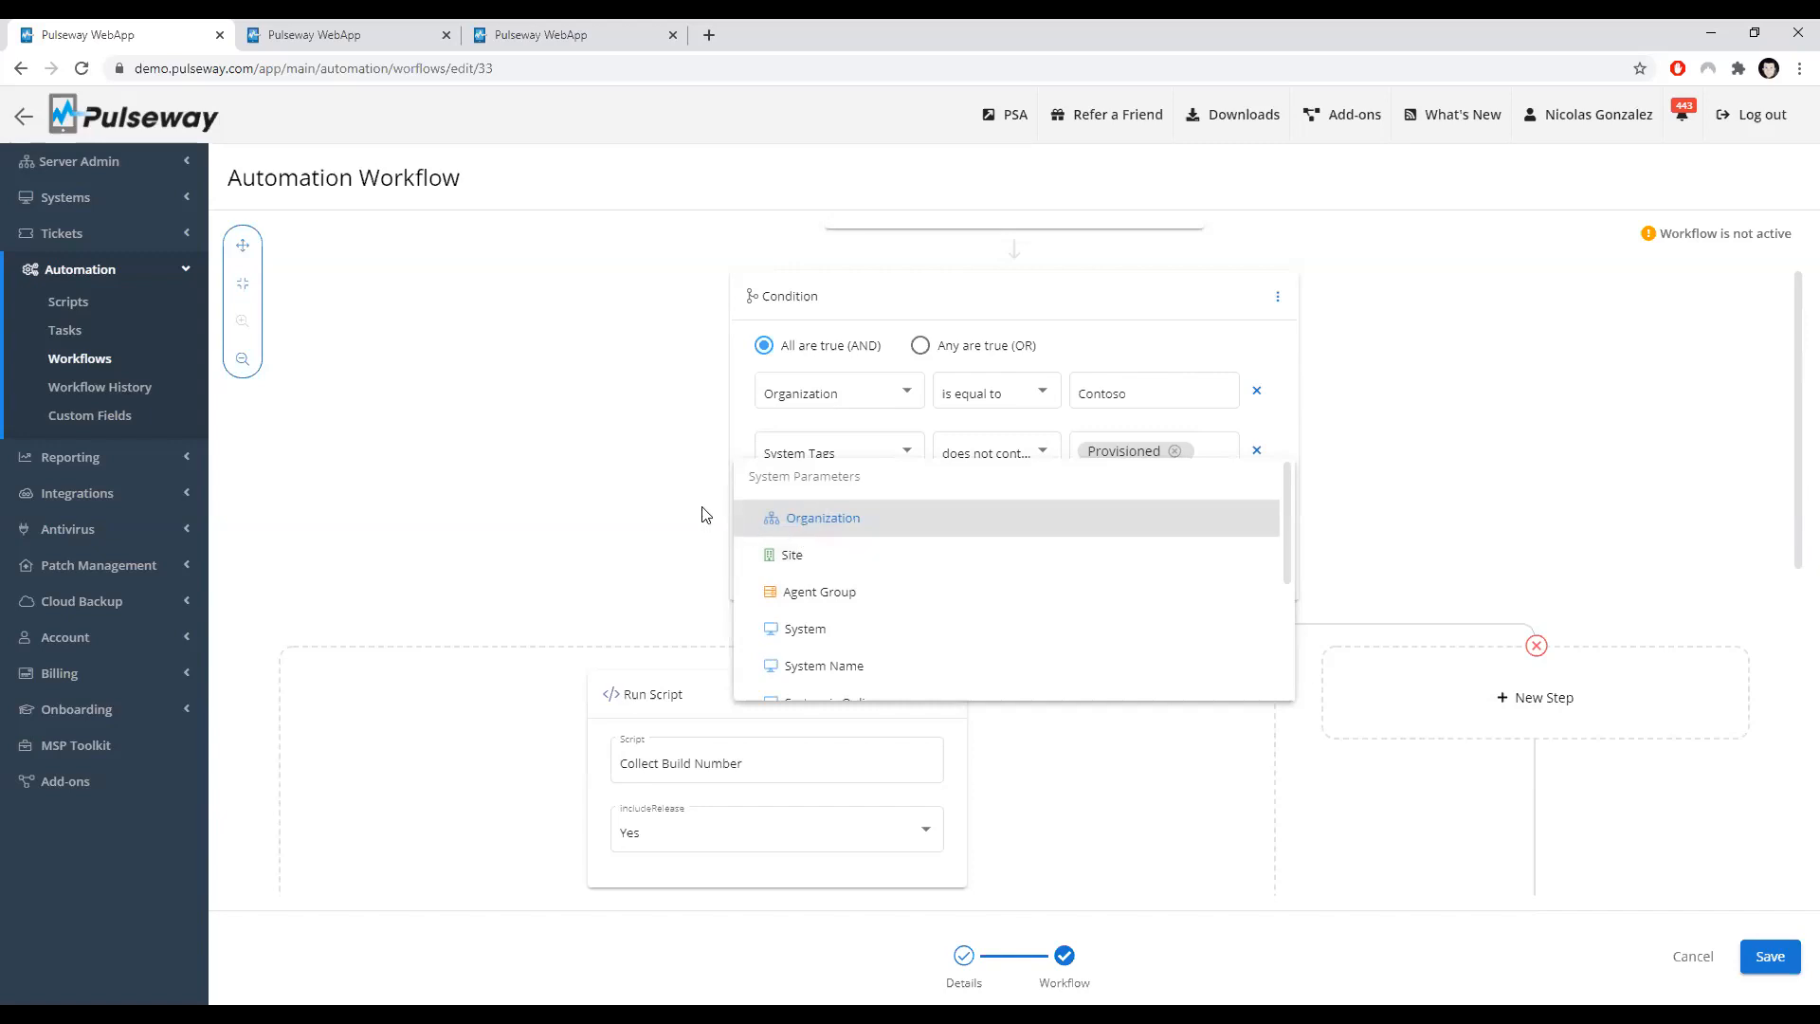
{"action": "scroll", "coordinate": [834, 527], "scroll_direction": "down", "scroll_amount": 1}
{"action": "scroll", "coordinate": [808, 535], "scroll_direction": "up", "scroll_amount": 1}
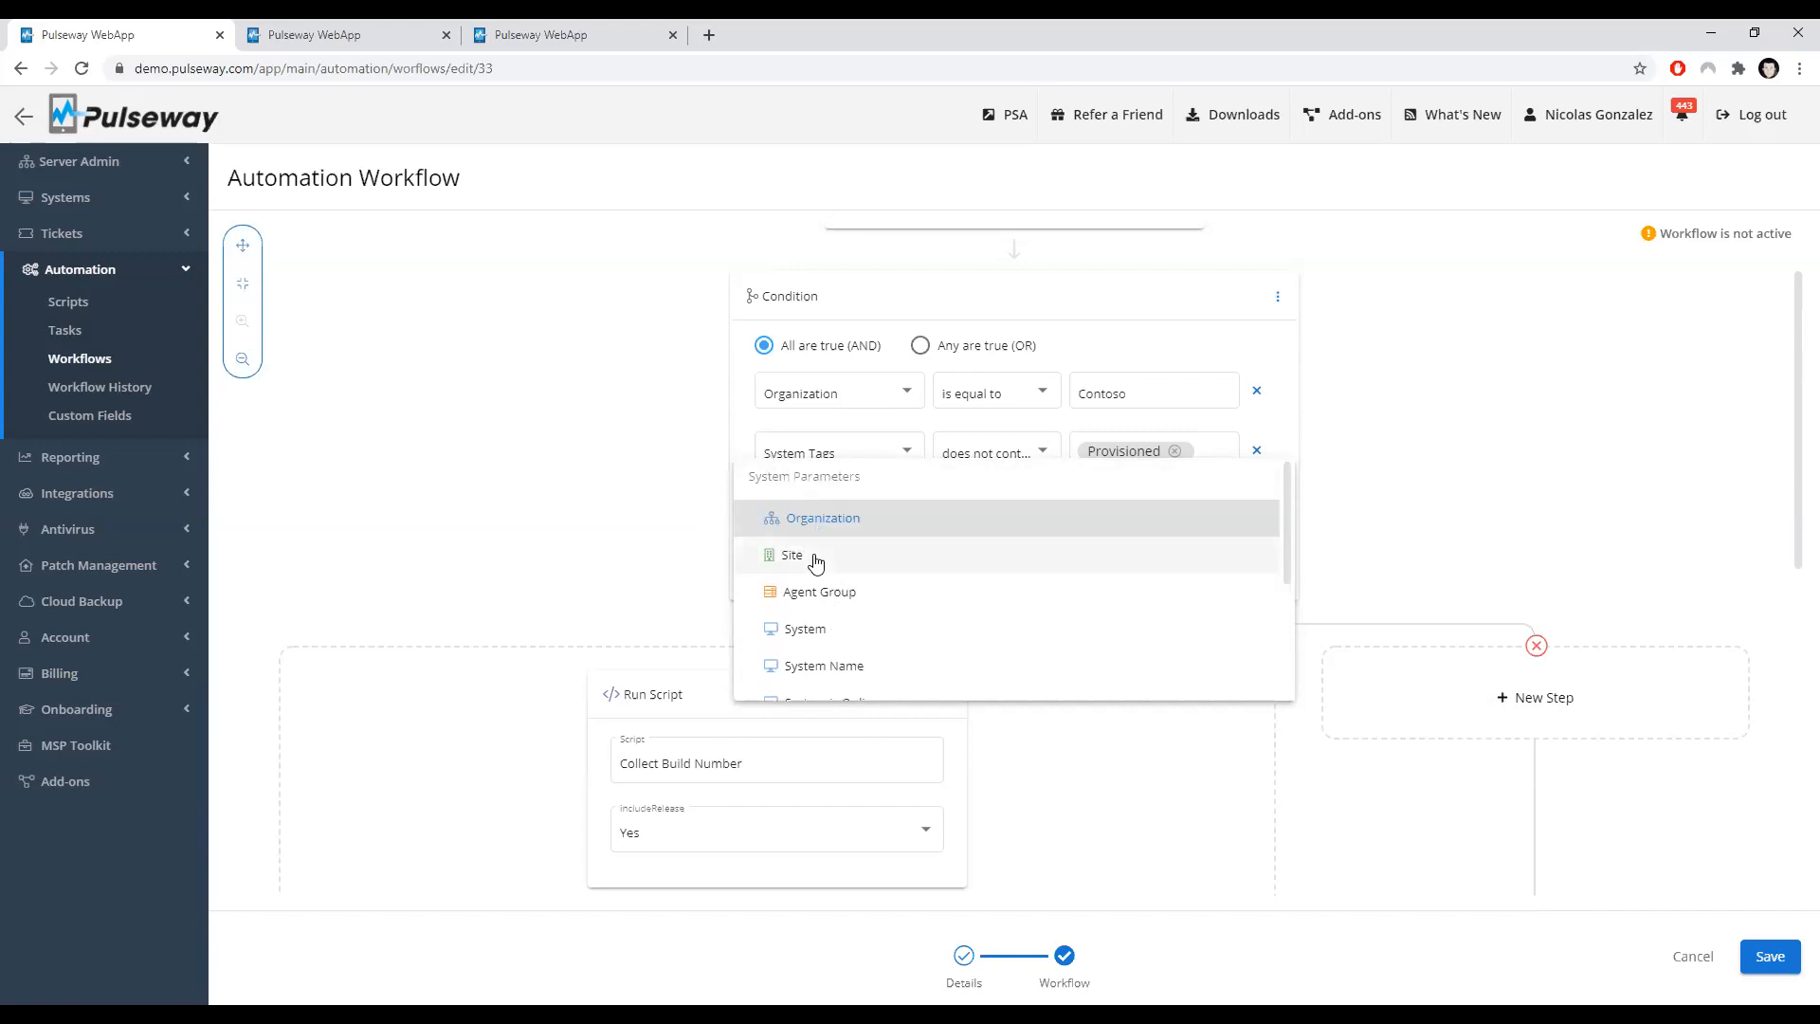
{"action": "scroll", "coordinate": [873, 600], "scroll_direction": "down", "scroll_amount": 1}
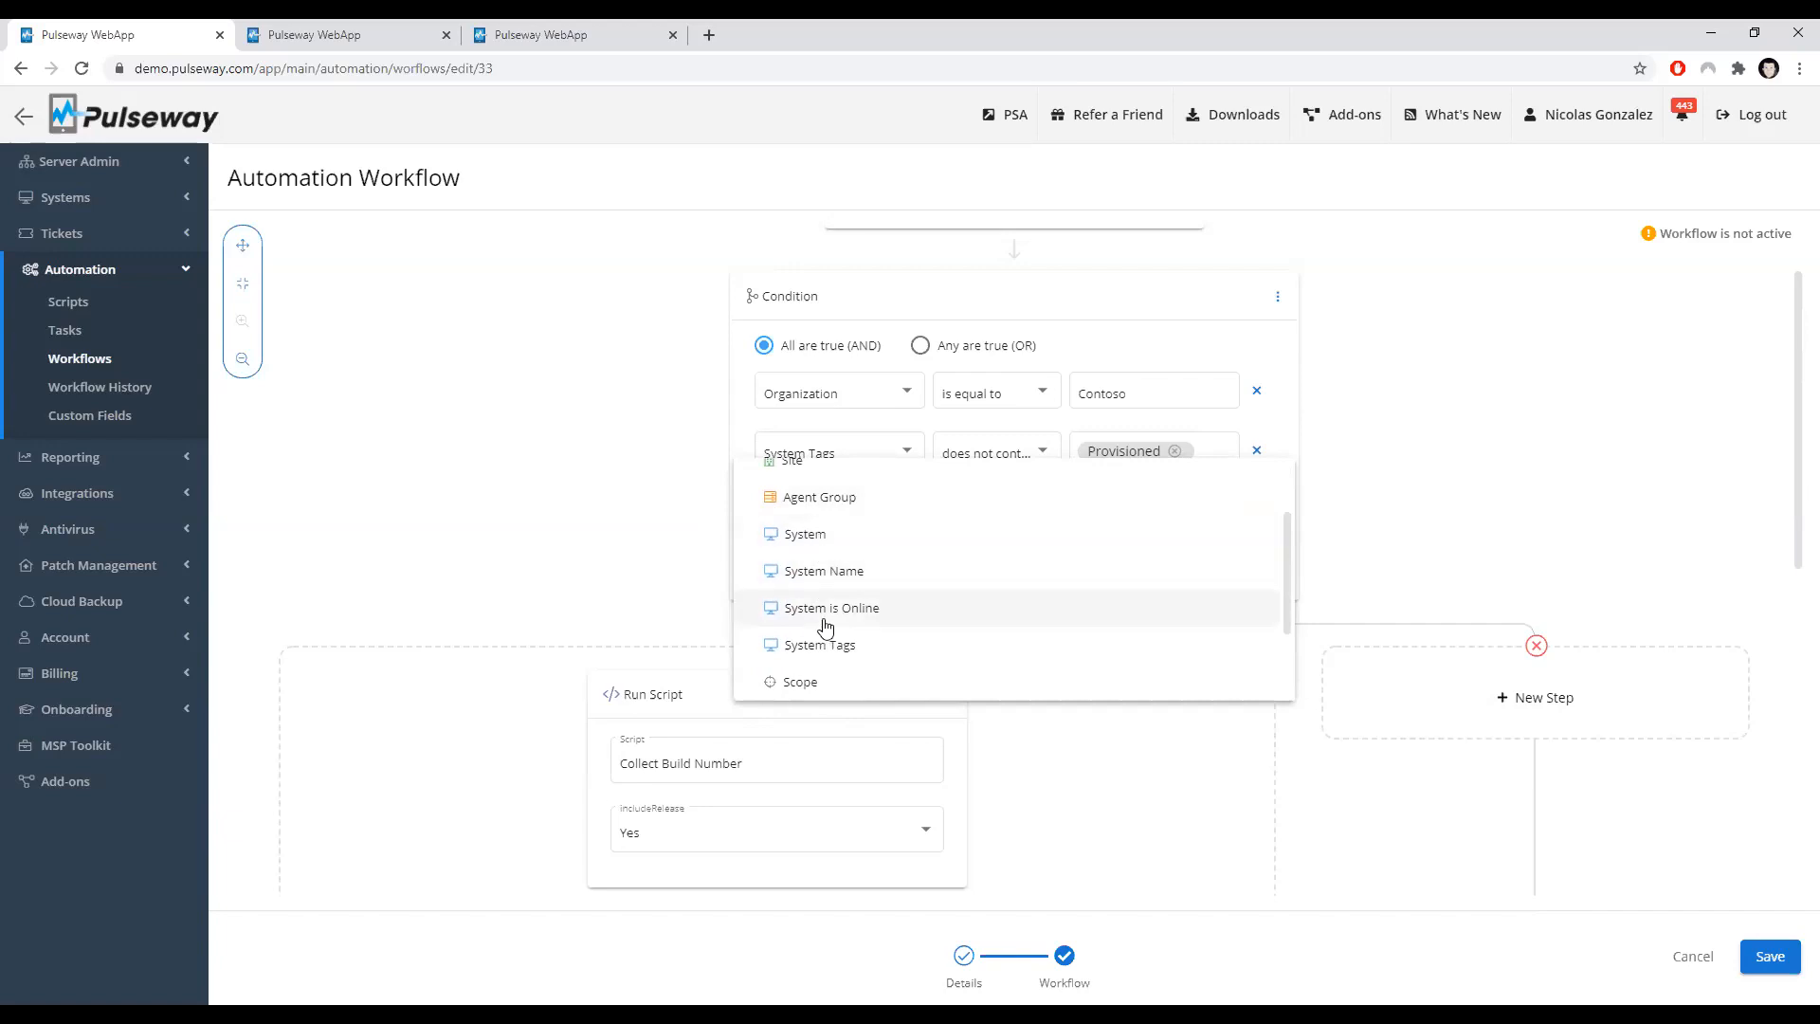
{"action": "scroll", "coordinate": [795, 611], "scroll_direction": "down", "scroll_amount": 1}
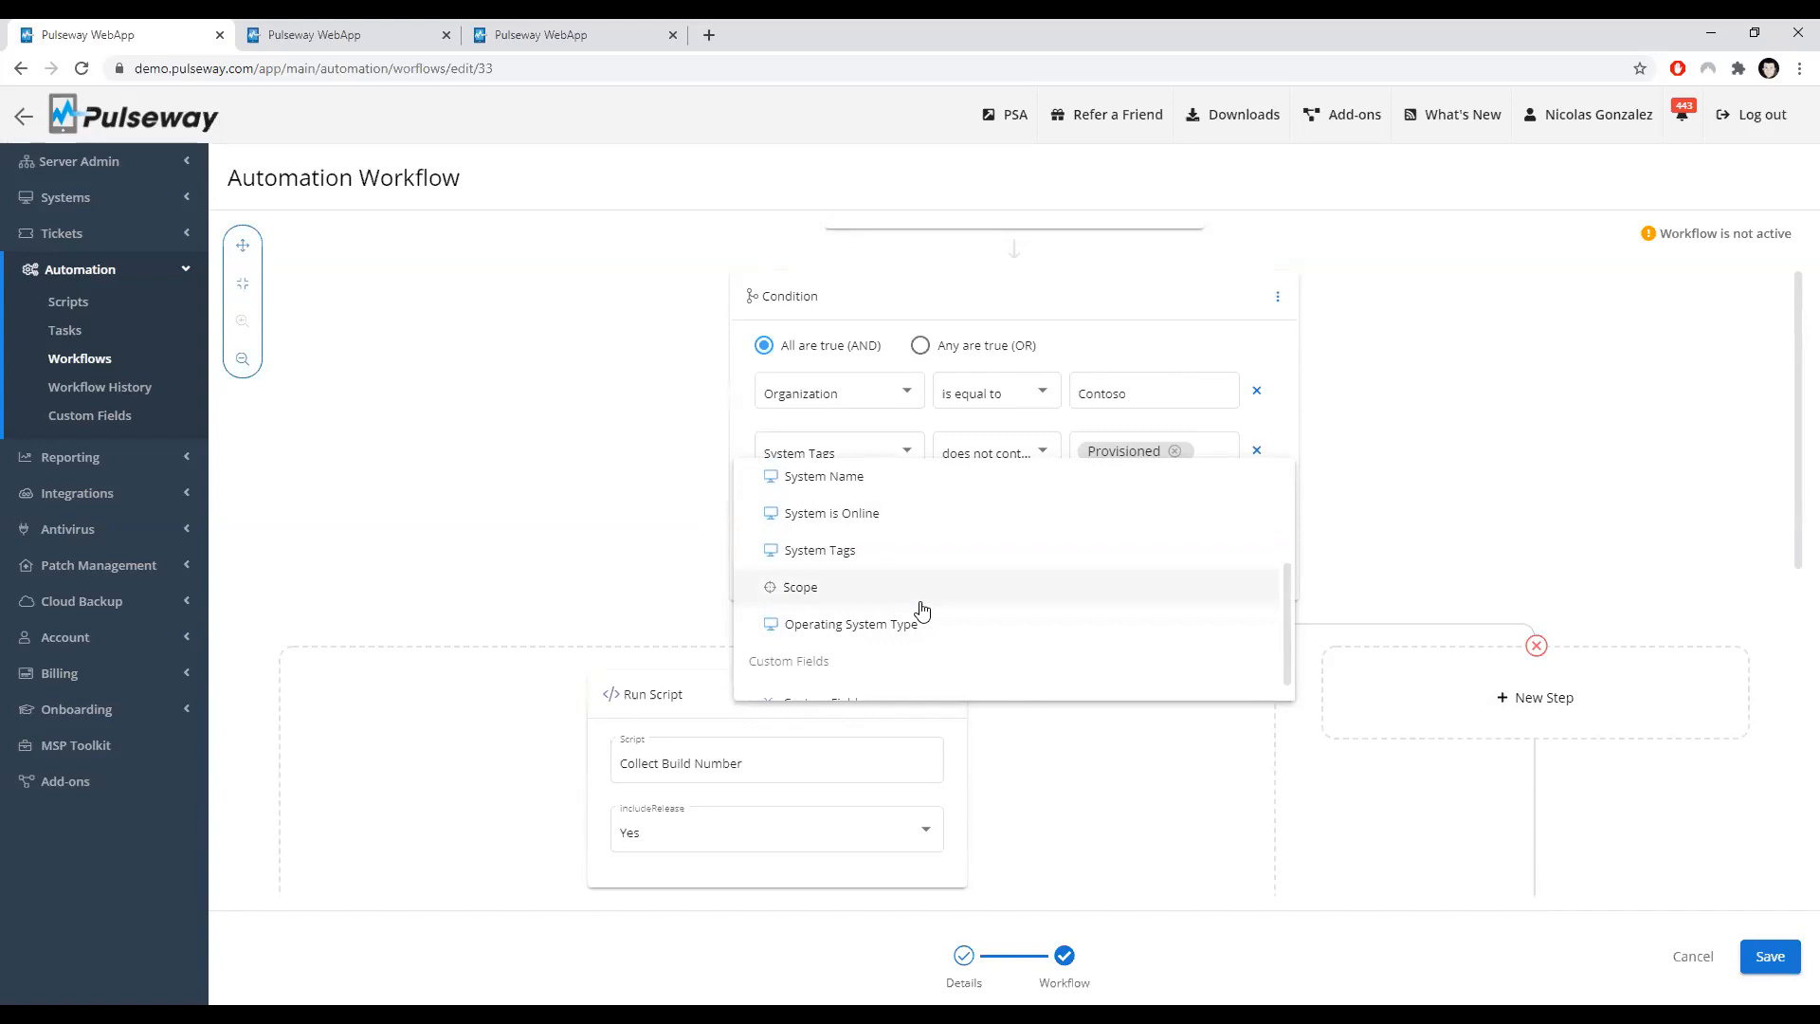
{"action": "scroll", "coordinate": [920, 611], "scroll_direction": "down", "scroll_amount": 1}
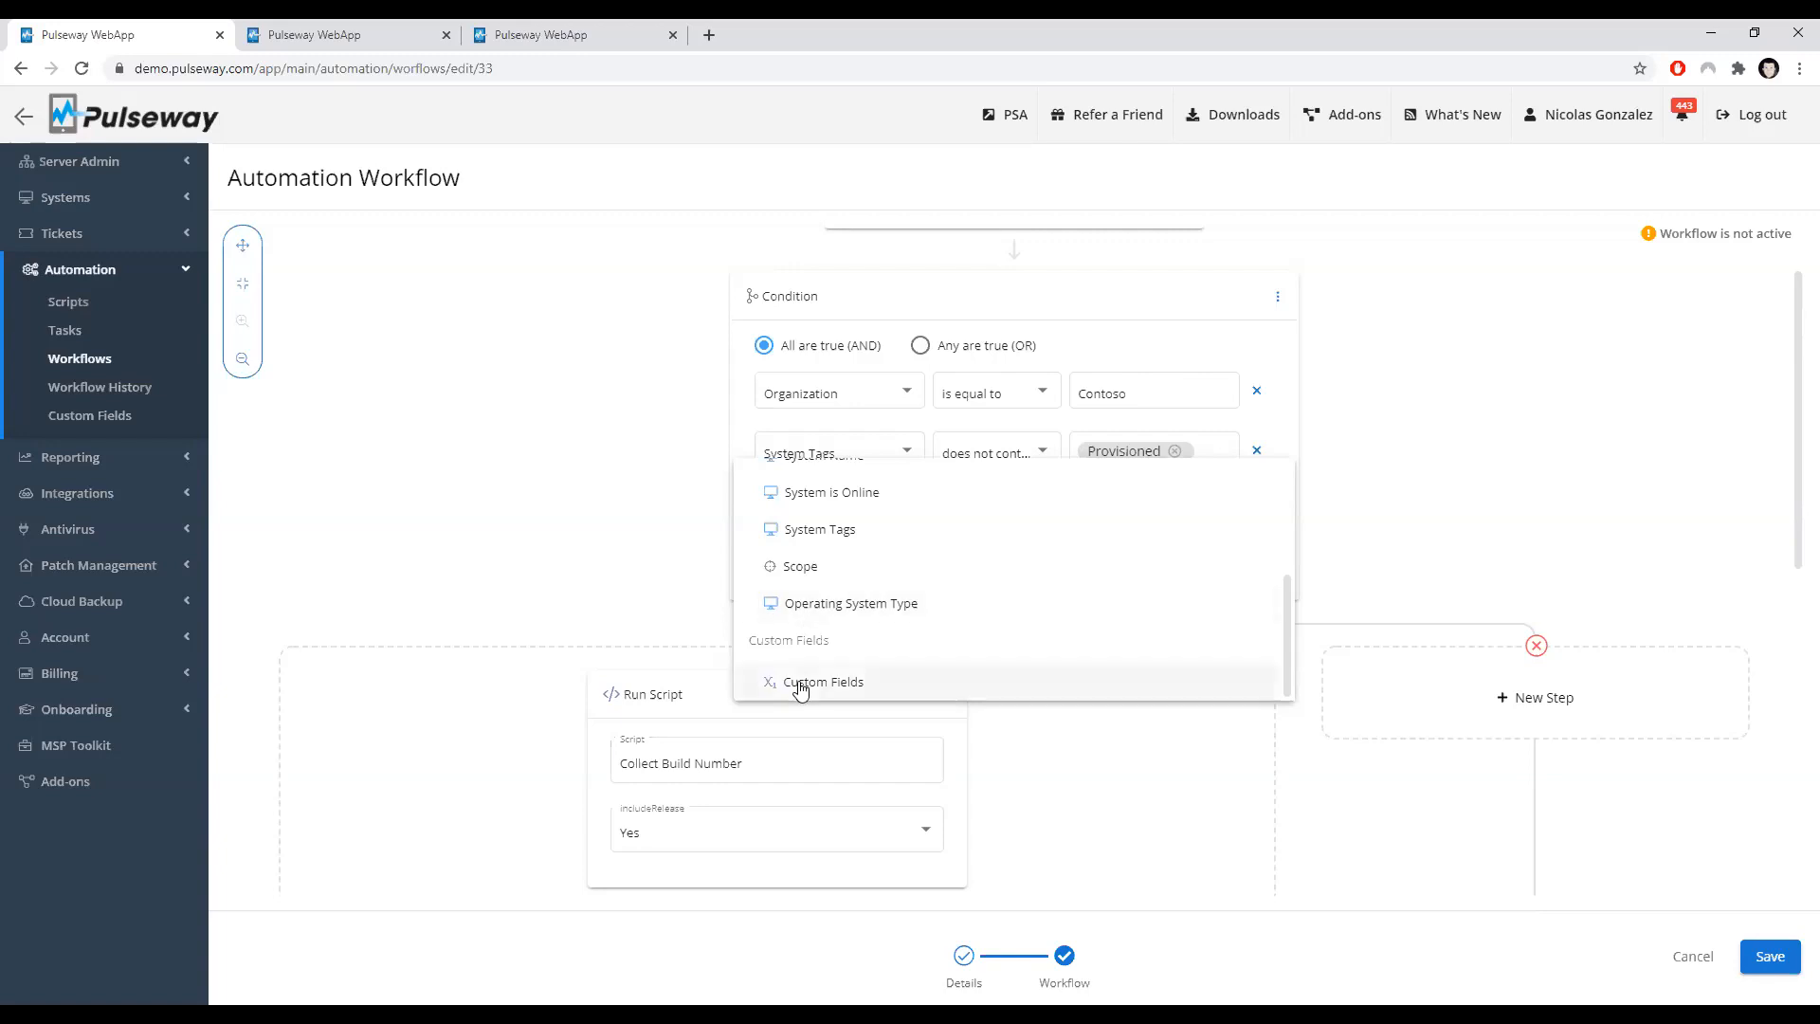
{"action": "left_click", "coordinate": [554, 520]}
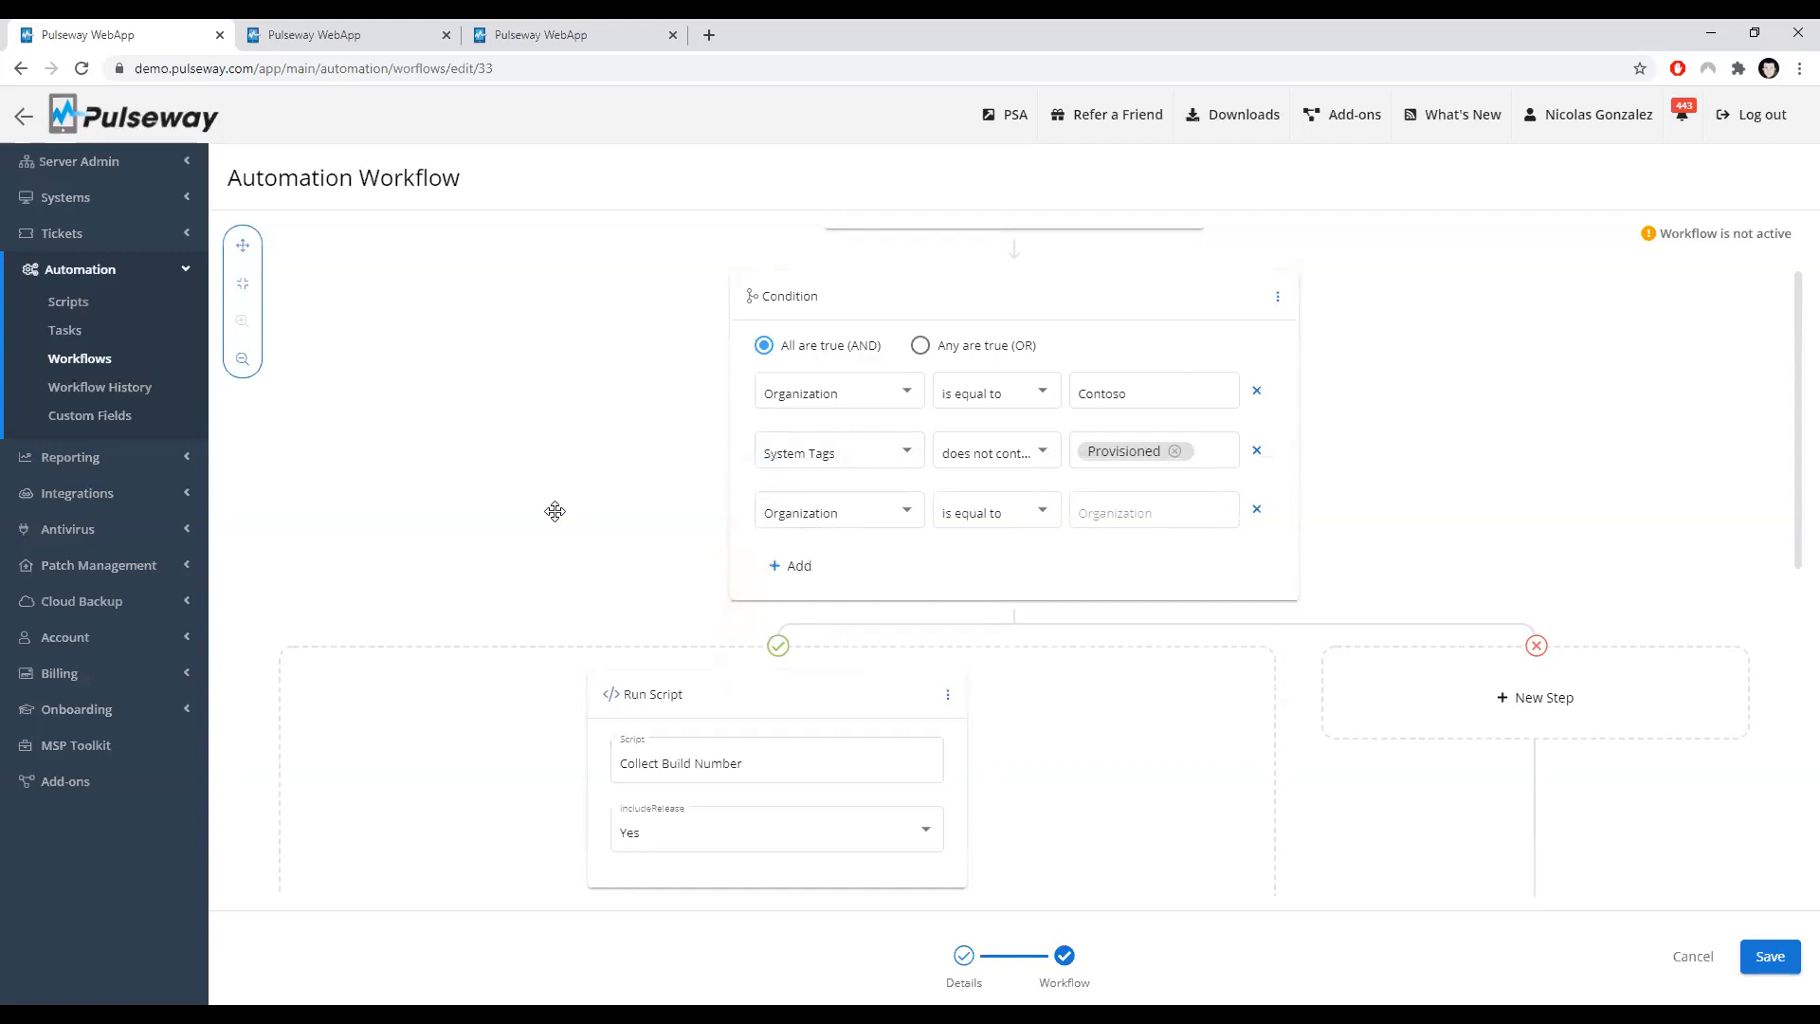
{"action": "left_click", "coordinate": [1253, 509]}
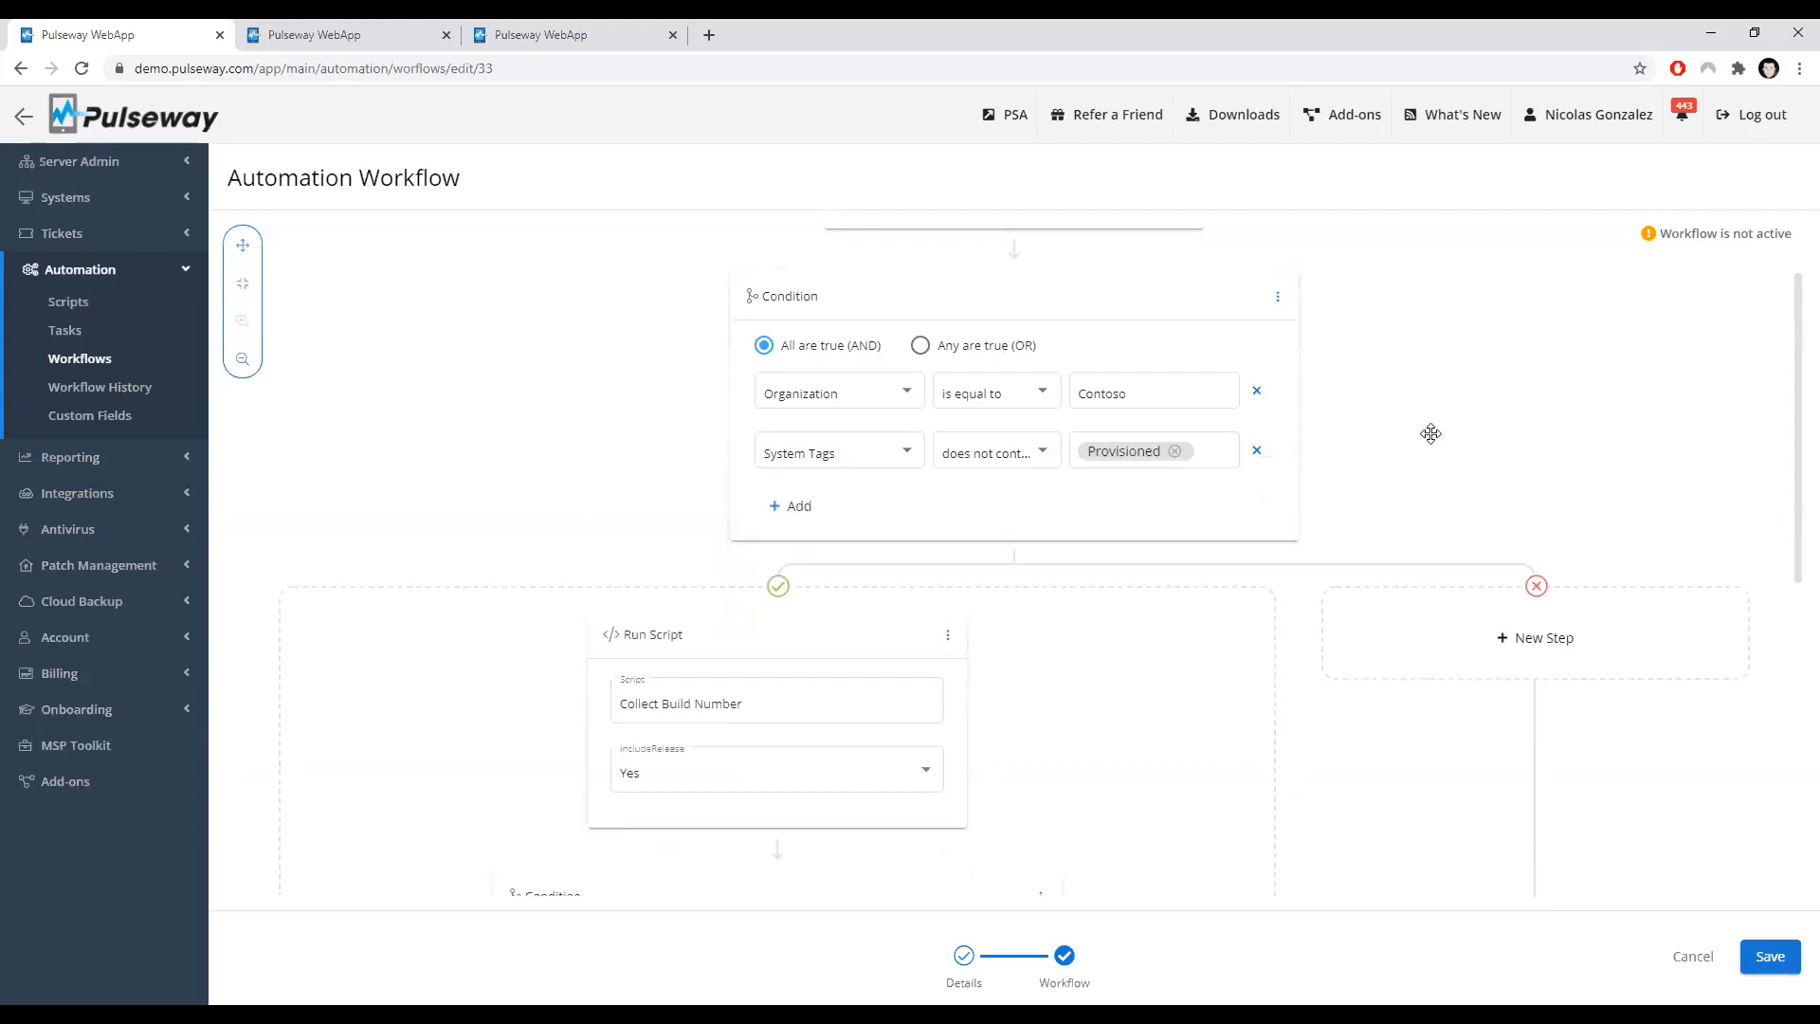
Step: Examine the Run Script step's settings against the script's inputs and outputs in the other tab
{"action": "scroll", "coordinate": [1406, 431], "scroll_direction": "down", "scroll_amount": 1}
{"action": "scroll", "coordinate": [1043, 388], "scroll_direction": "up", "scroll_amount": 1}
{"action": "scroll", "coordinate": [830, 396], "scroll_direction": "up", "scroll_amount": 1}
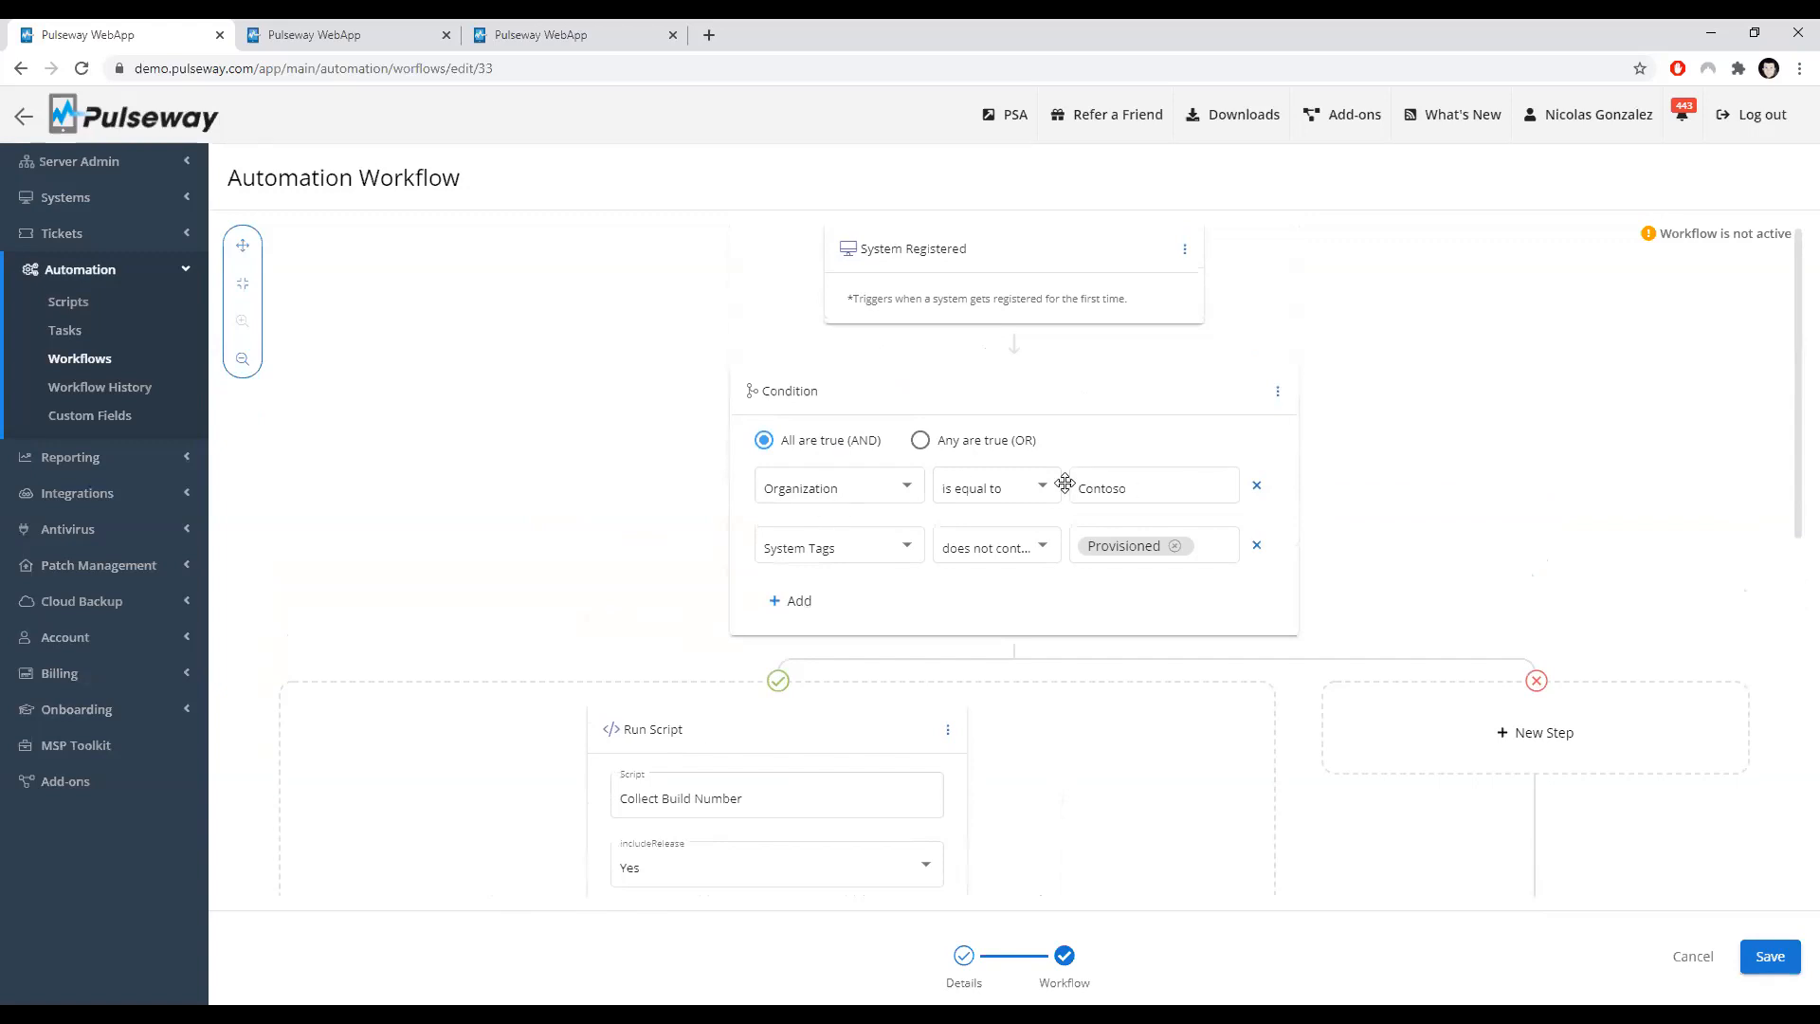
{"action": "scroll", "coordinate": [995, 484], "scroll_direction": "down", "scroll_amount": 1}
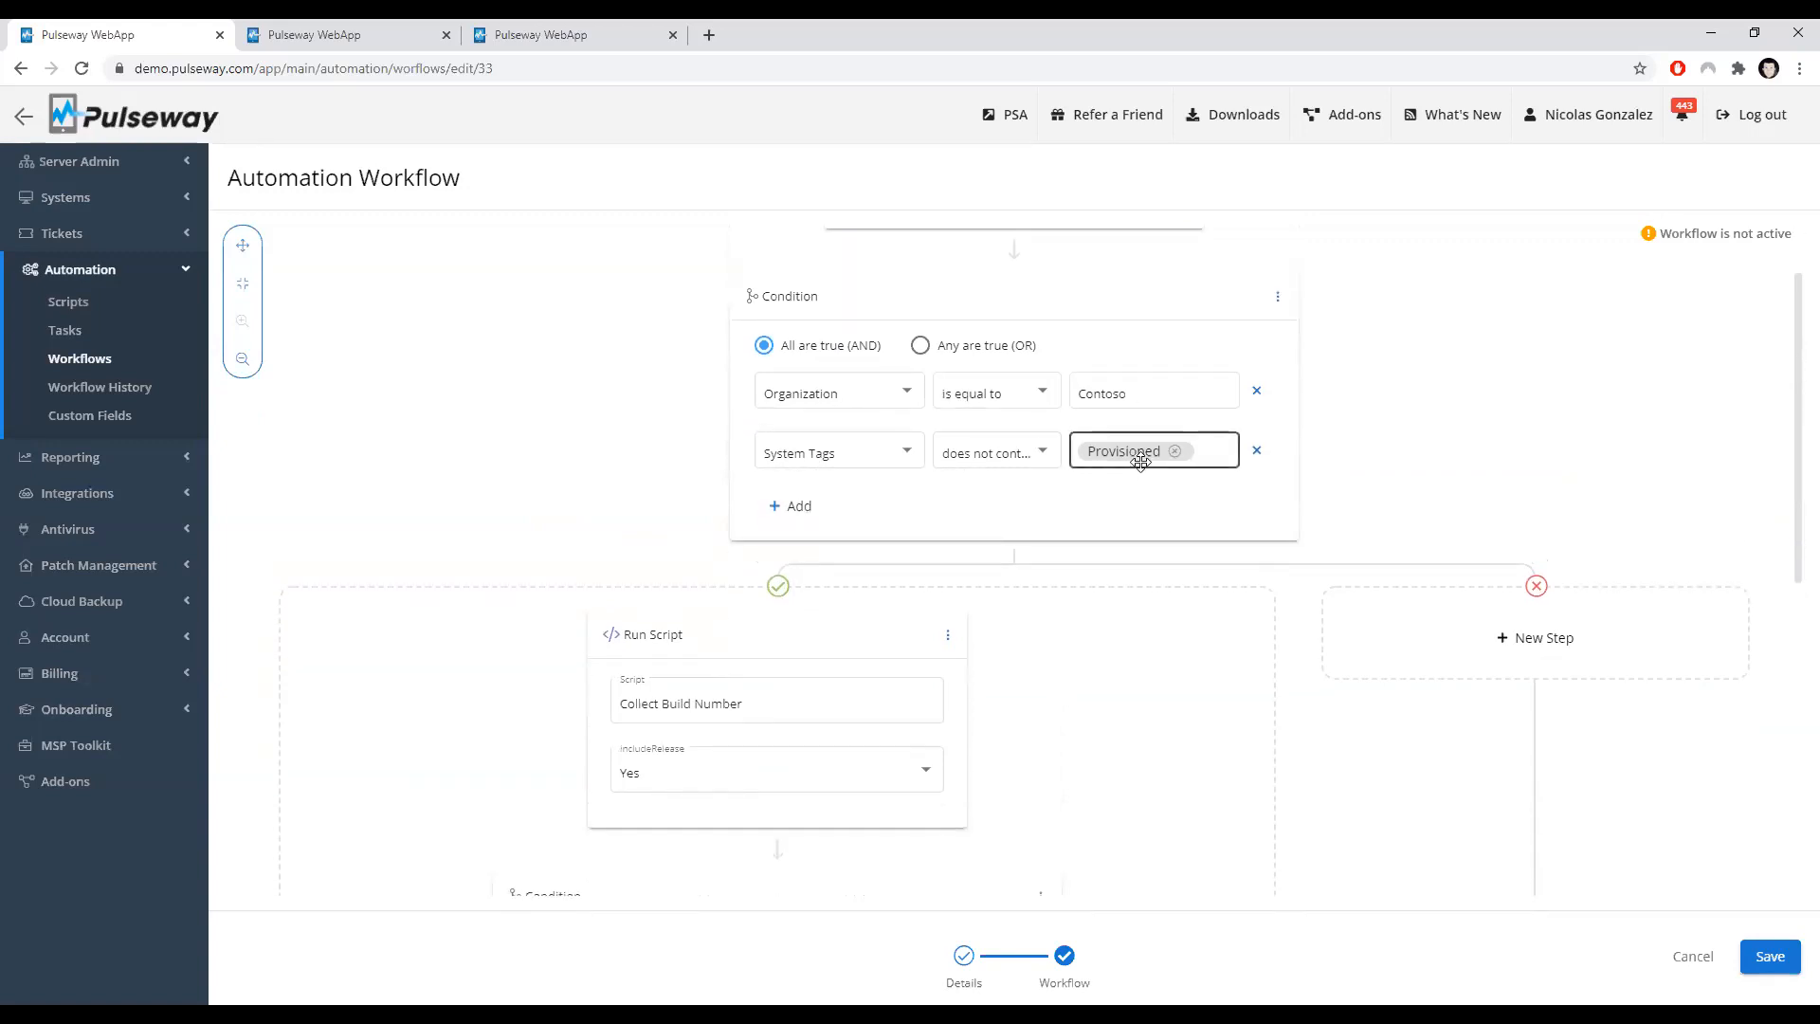
{"action": "scroll", "coordinate": [1166, 460], "scroll_direction": "down", "scroll_amount": 1}
{"action": "scroll", "coordinate": [663, 493], "scroll_direction": "down", "scroll_amount": 1}
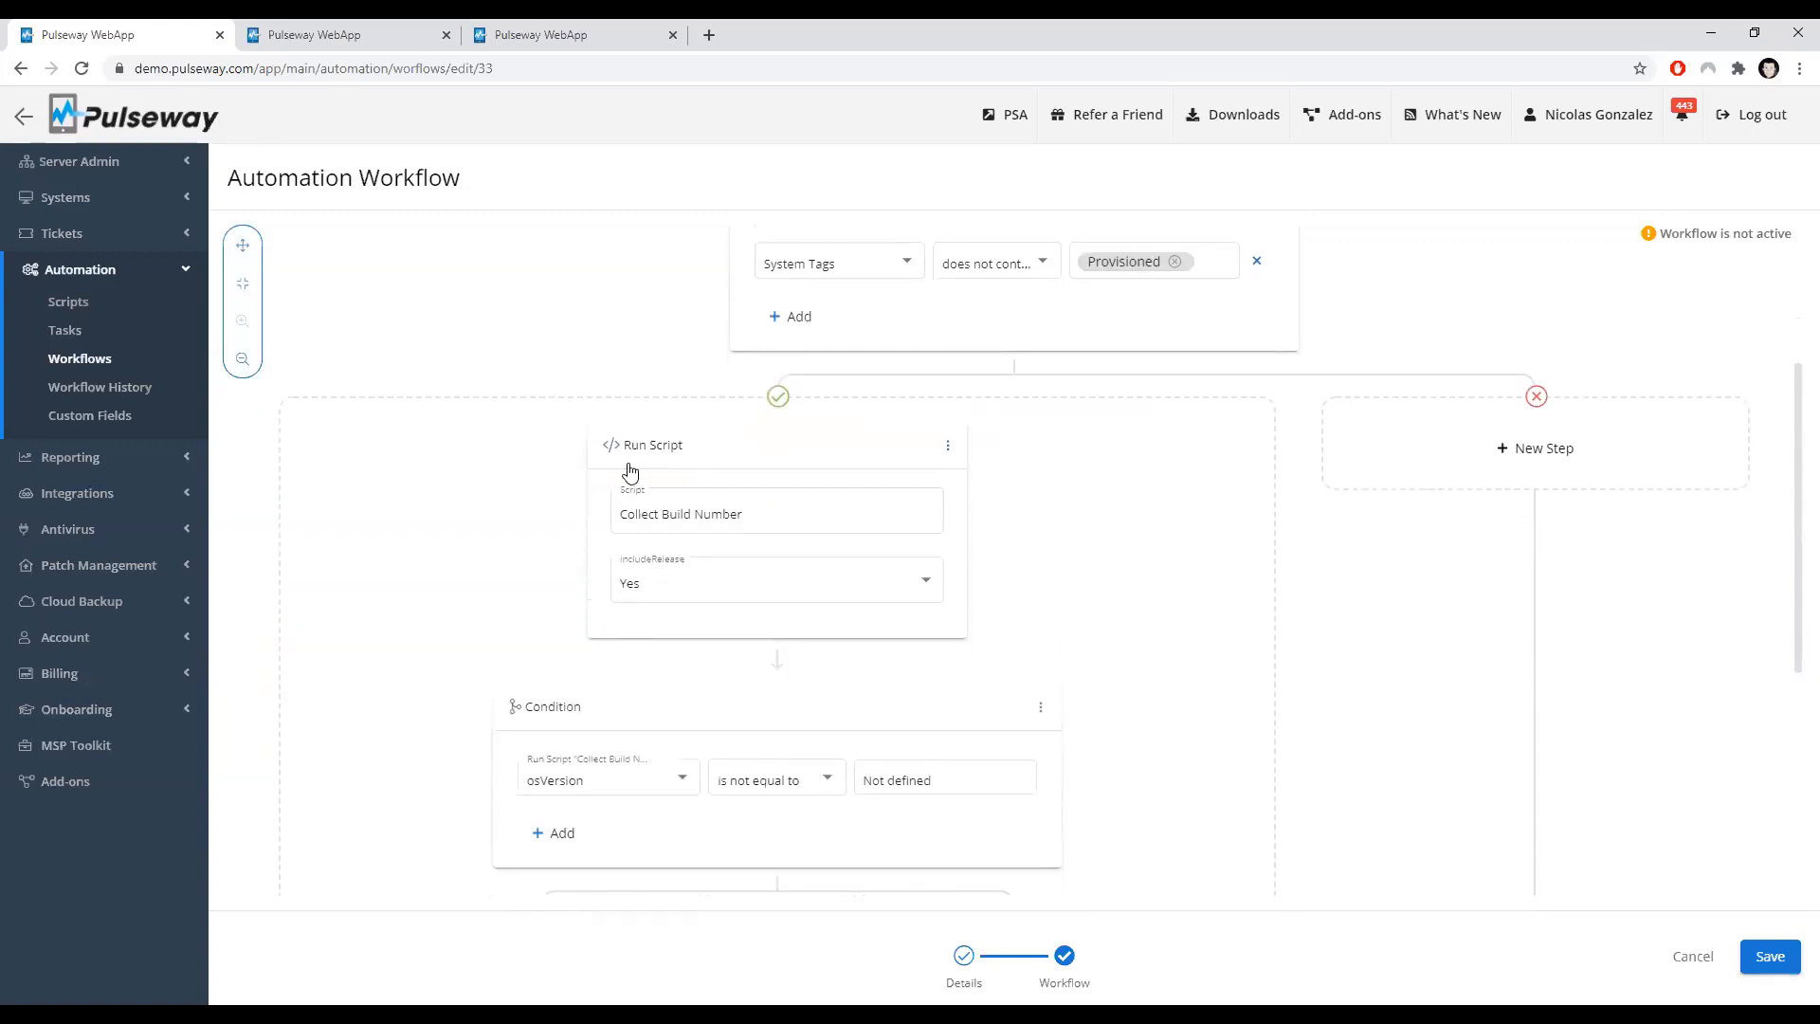
{"action": "left_click", "coordinate": [674, 517]}
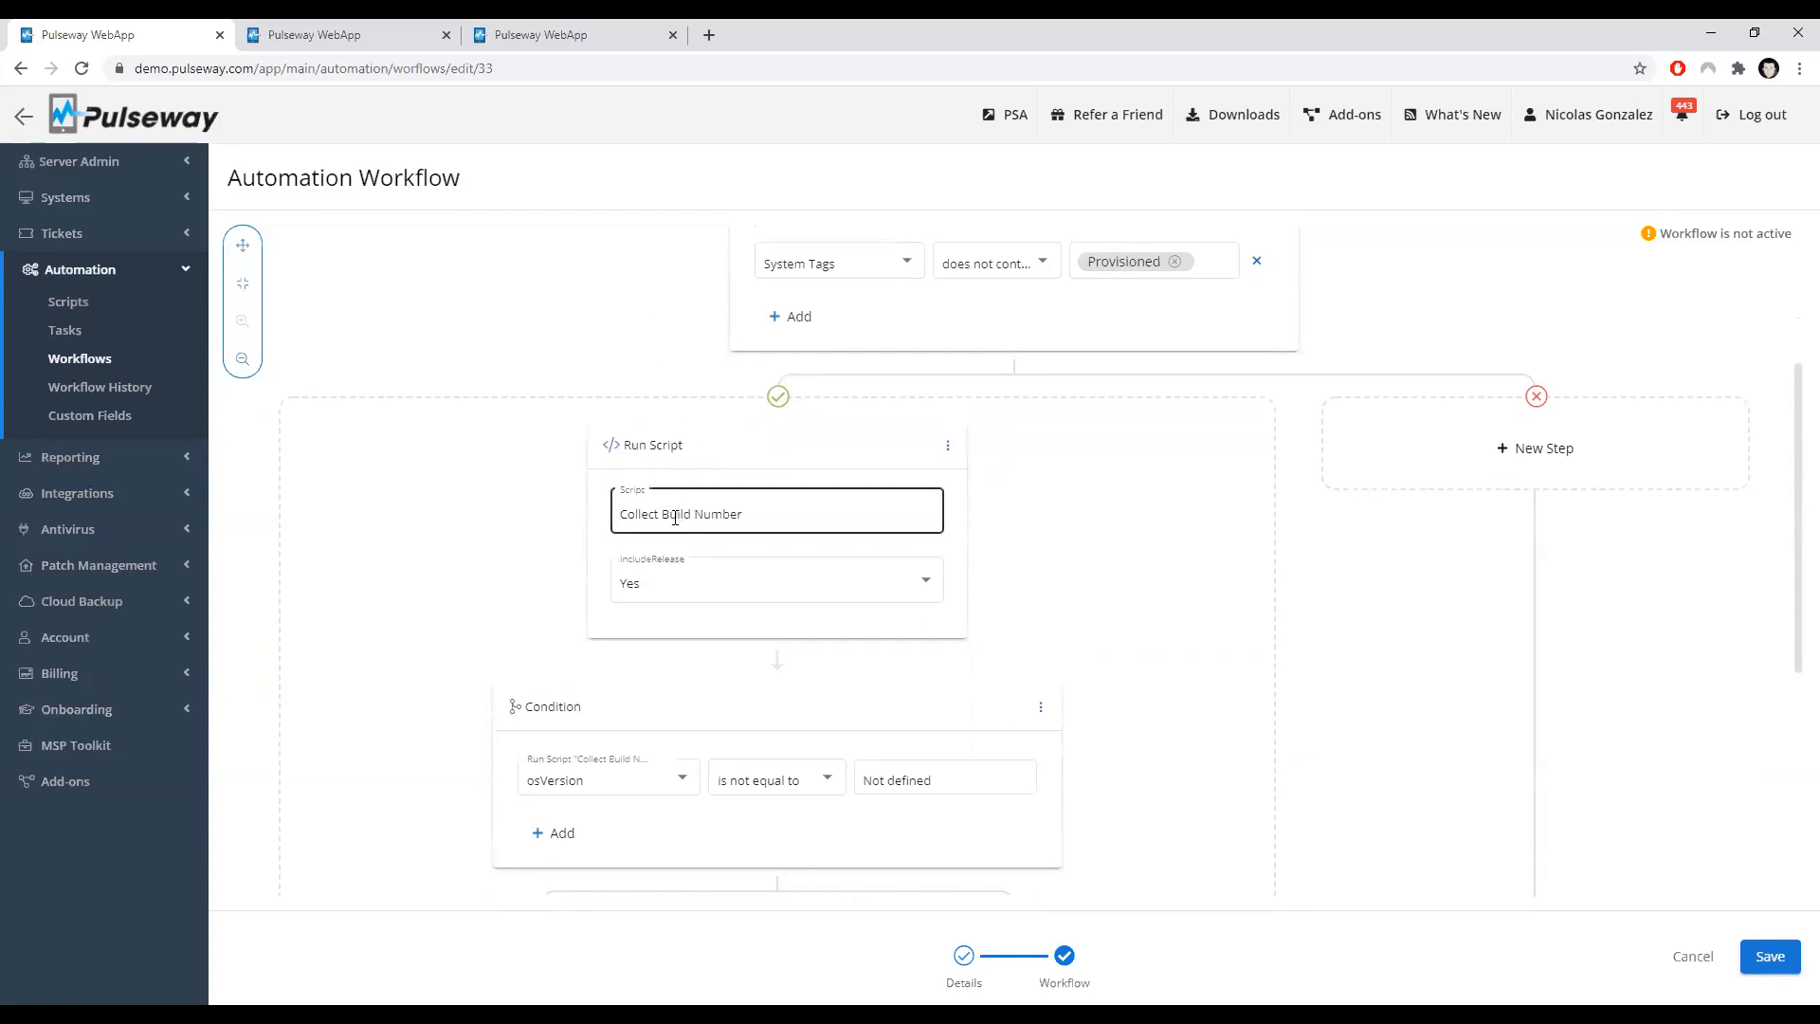
{"action": "left_click", "coordinate": [729, 570]}
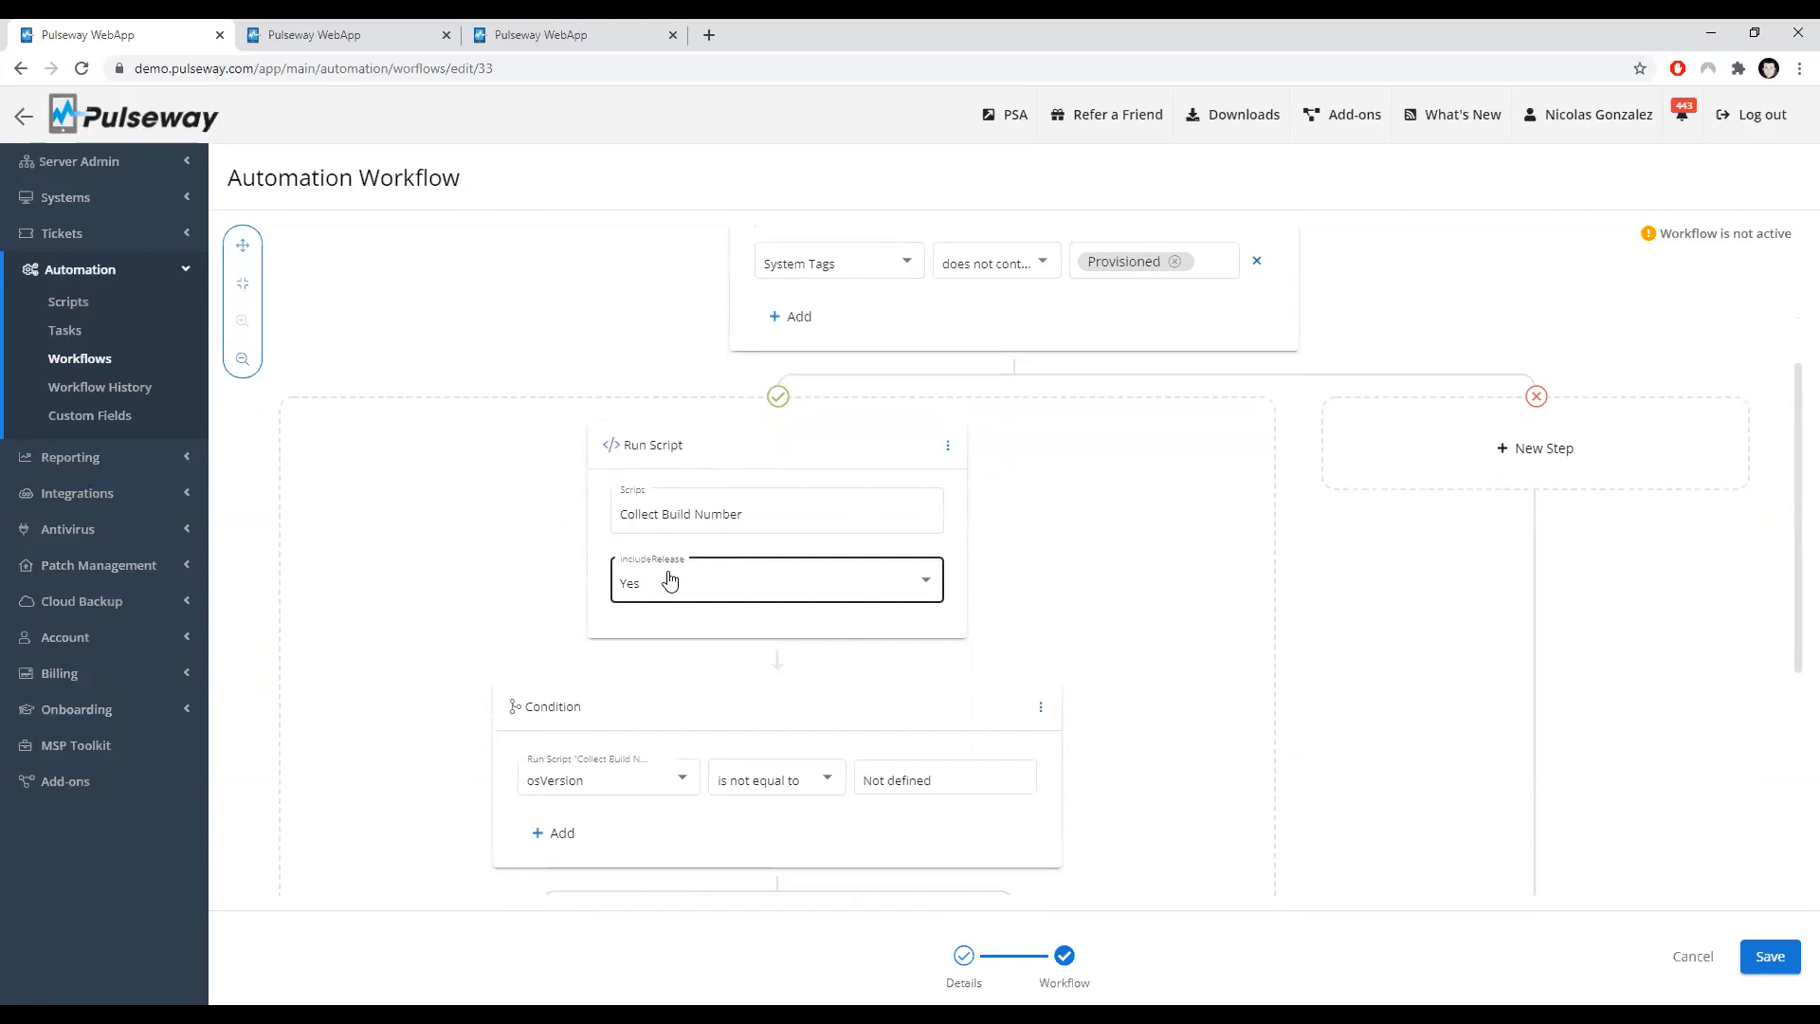
{"action": "scroll", "coordinate": [669, 579], "scroll_direction": "down", "scroll_amount": 2}
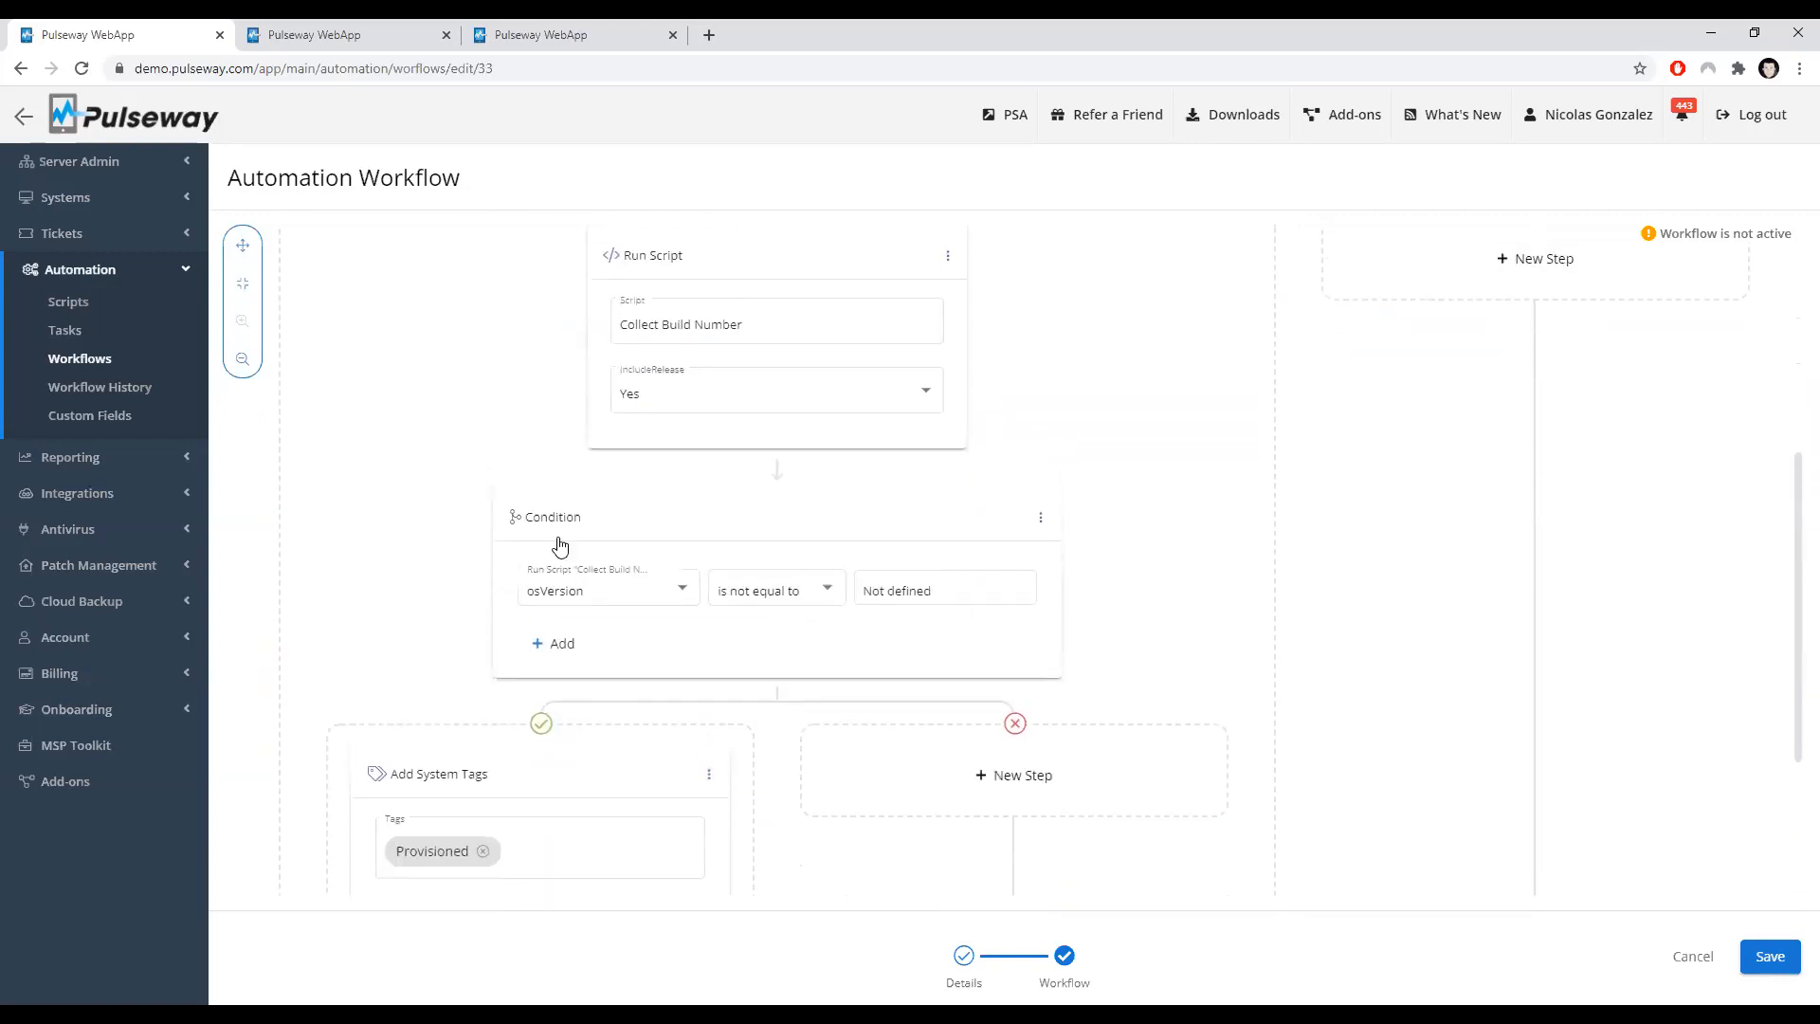
{"action": "left_click", "coordinate": [360, 32]}
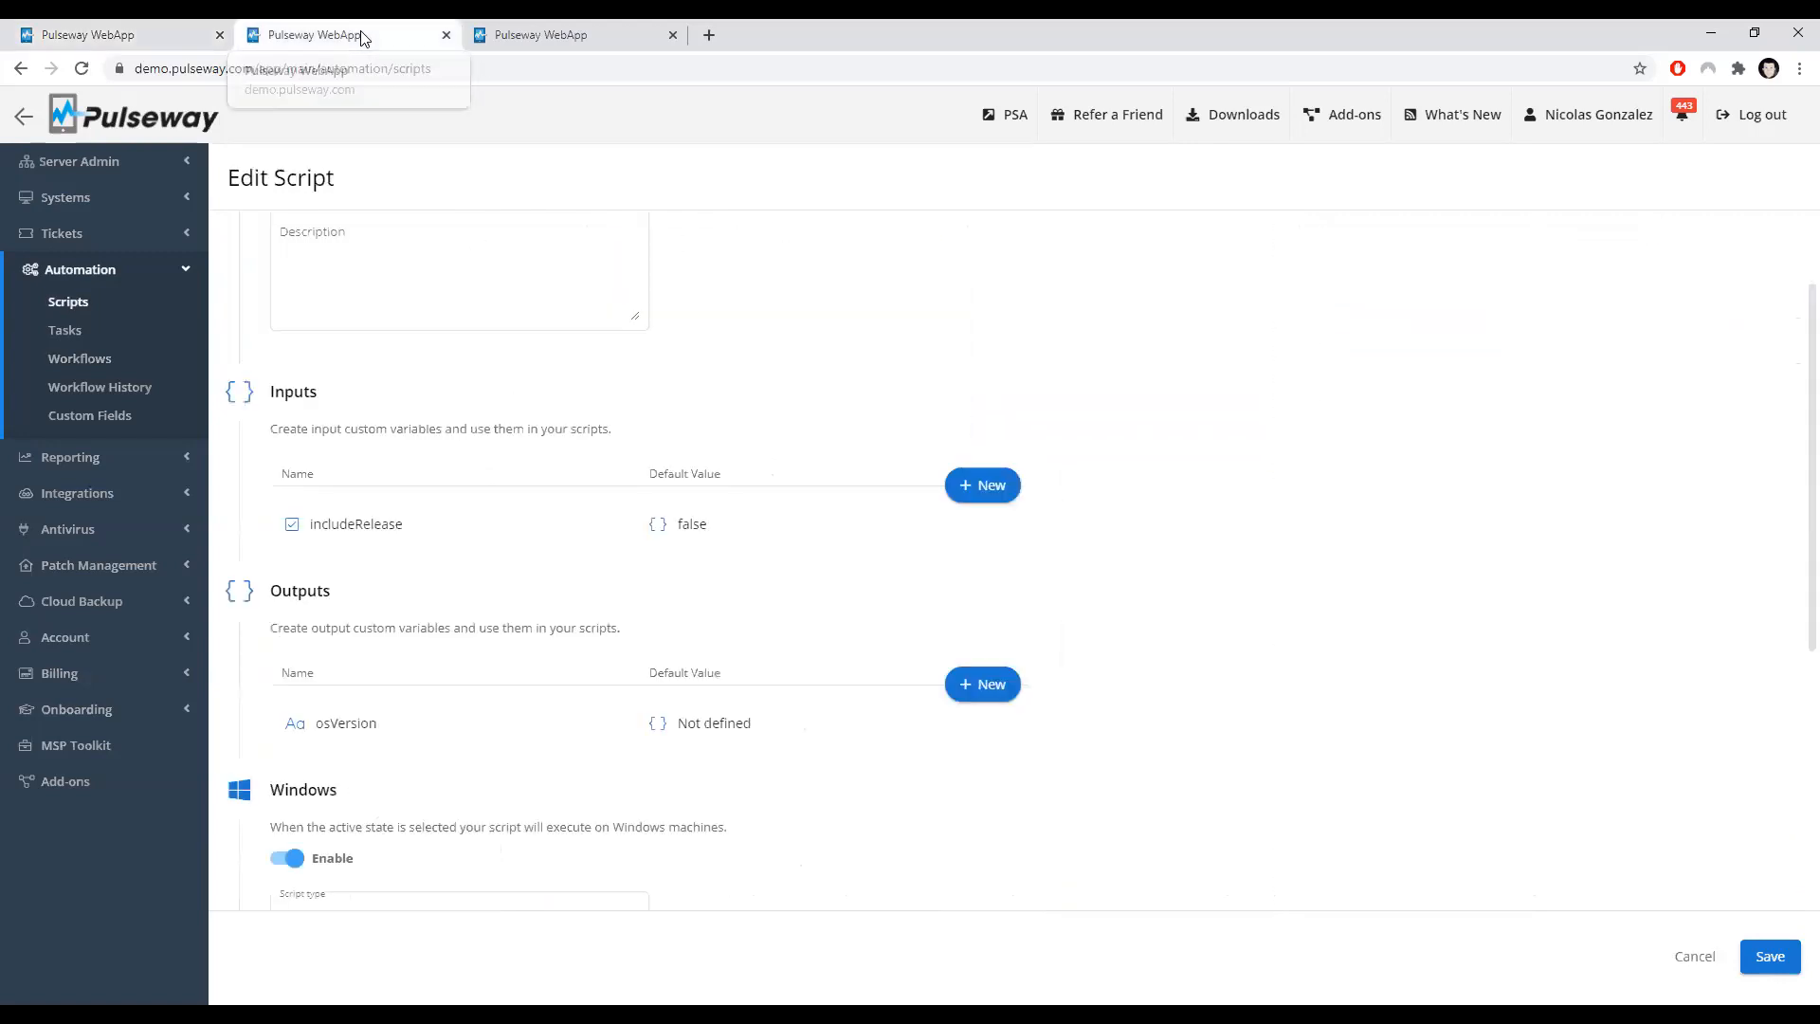
{"action": "scroll", "coordinate": [687, 645], "scroll_direction": "down", "scroll_amount": 1}
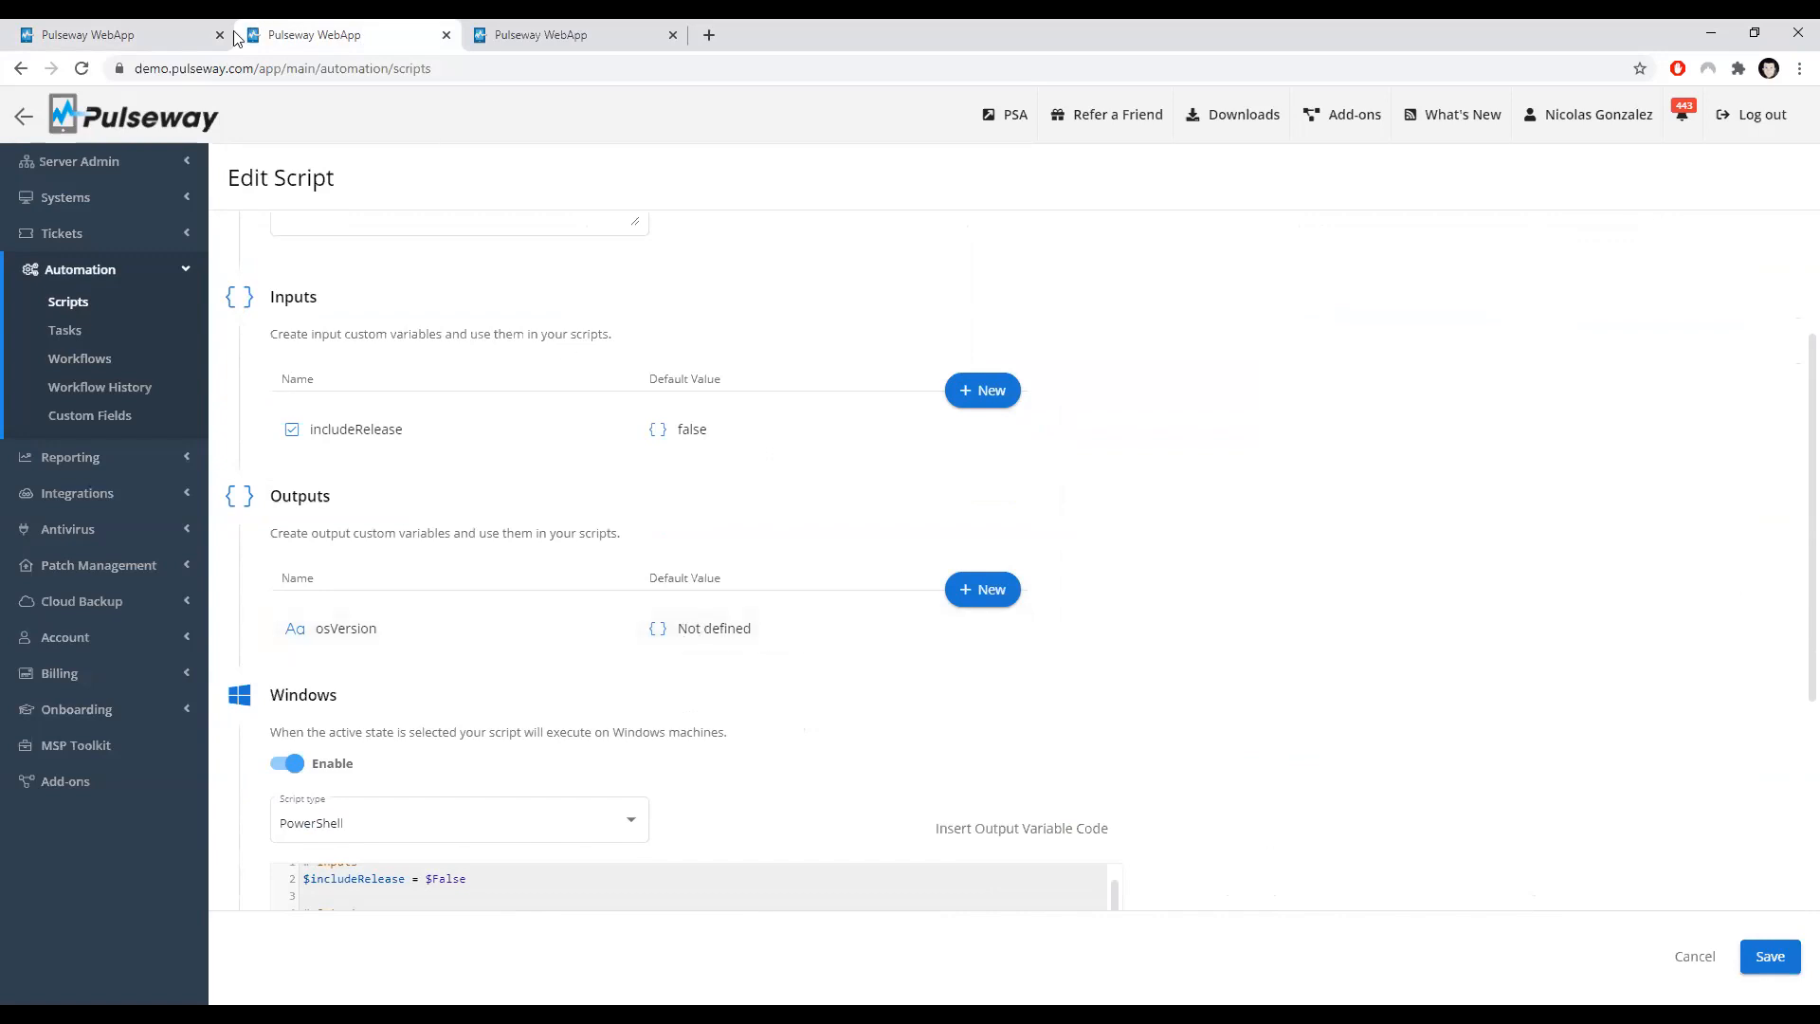
{"action": "left_click", "coordinate": [198, 37]}
{"action": "scroll", "coordinate": [543, 480], "scroll_direction": "down", "scroll_amount": 1}
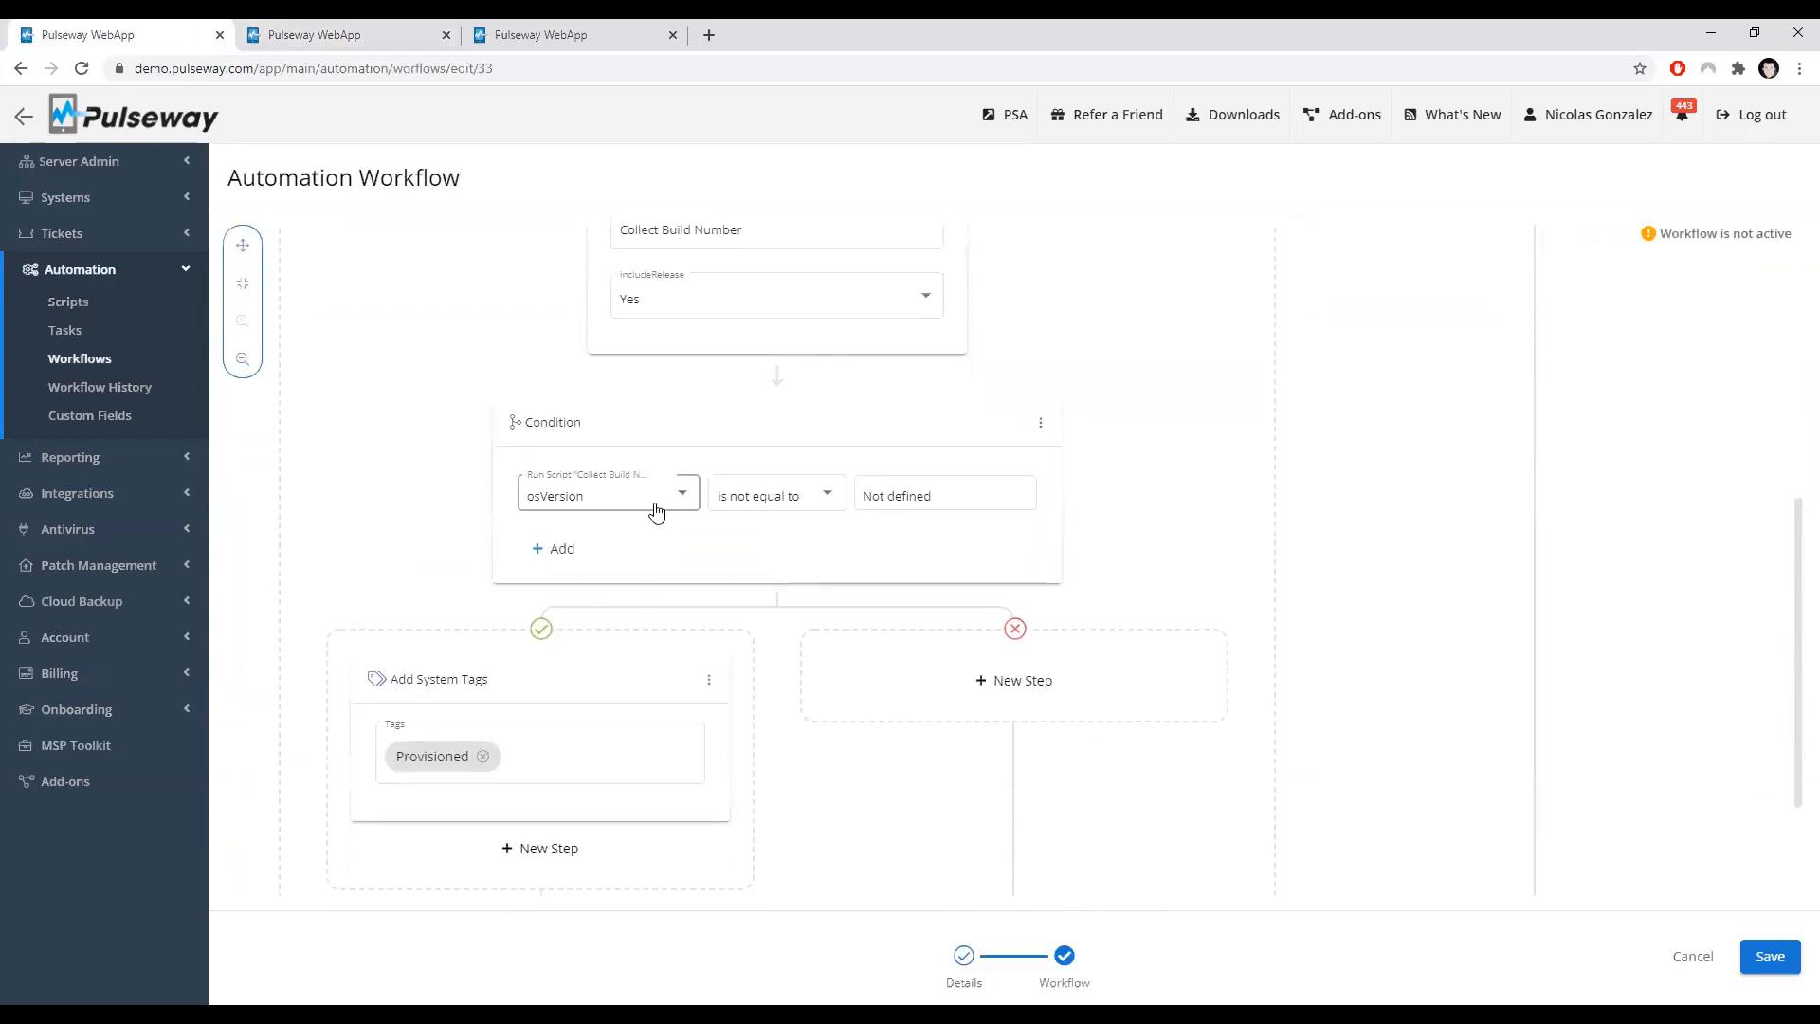
{"action": "left_click", "coordinate": [959, 499]}
{"action": "scroll", "coordinate": [474, 687], "scroll_direction": "down", "scroll_amount": 1}
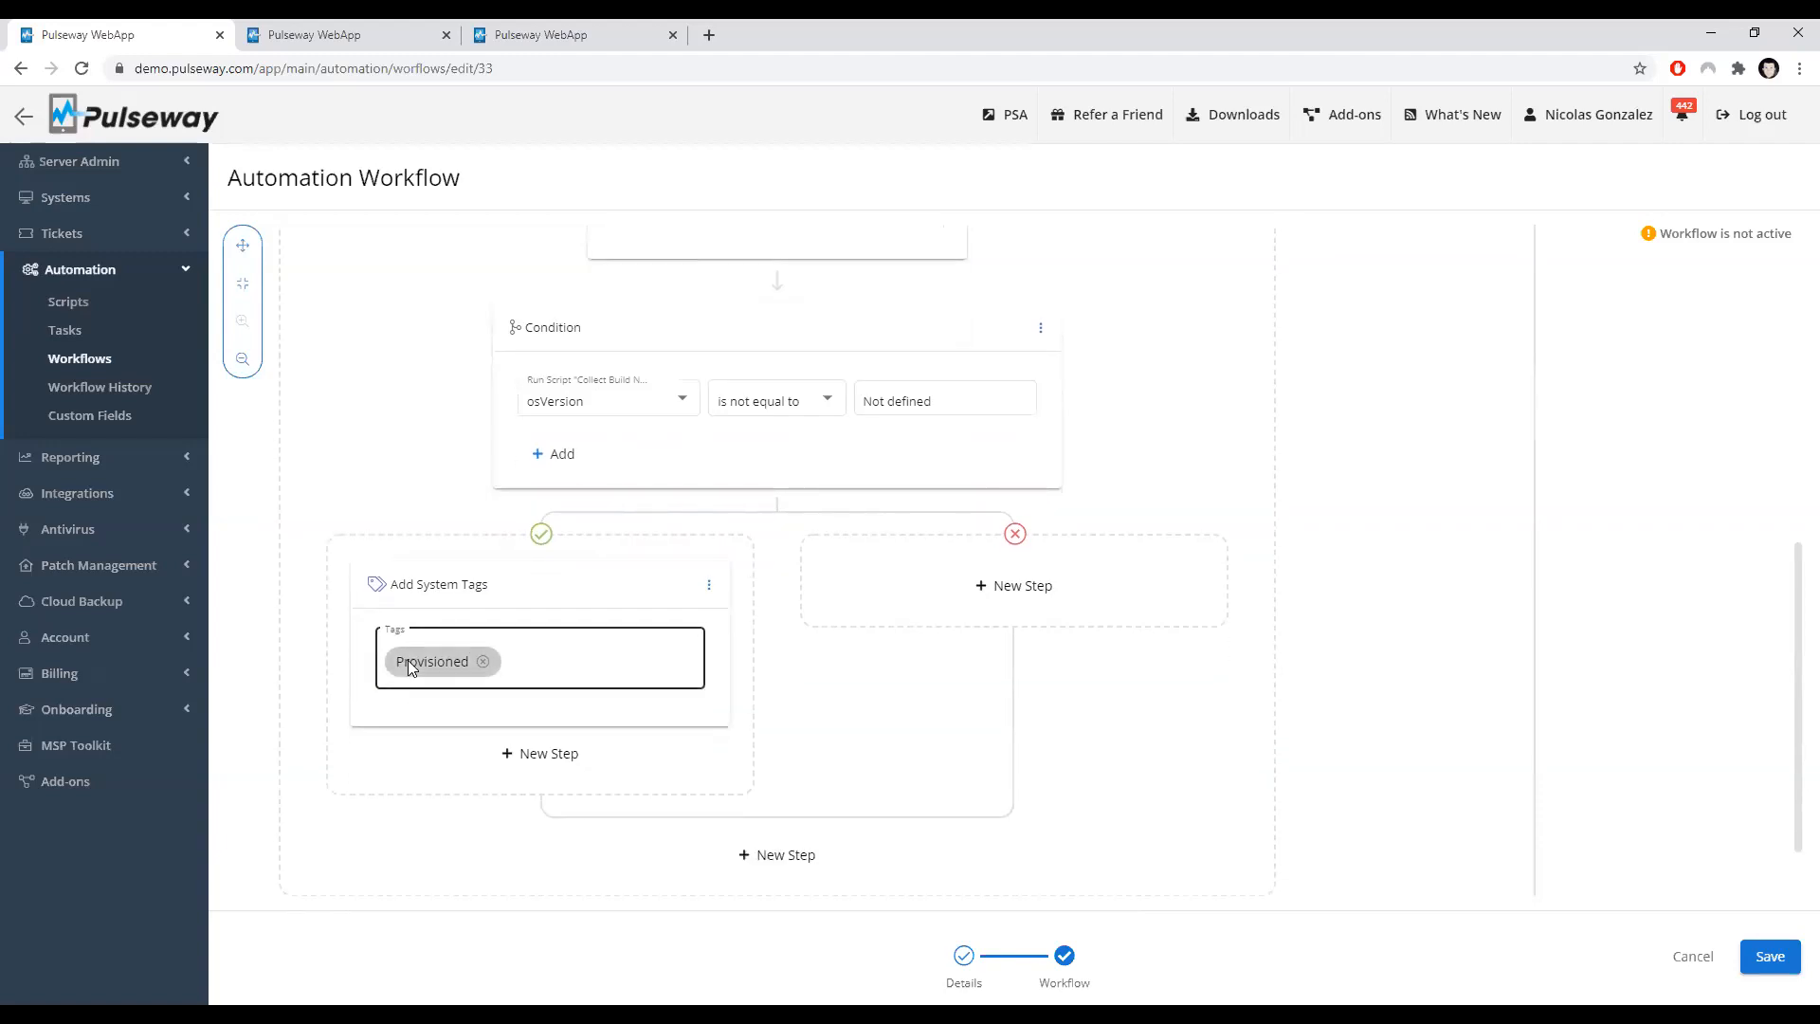
{"action": "scroll", "coordinate": [593, 496], "scroll_direction": "up", "scroll_amount": 1}
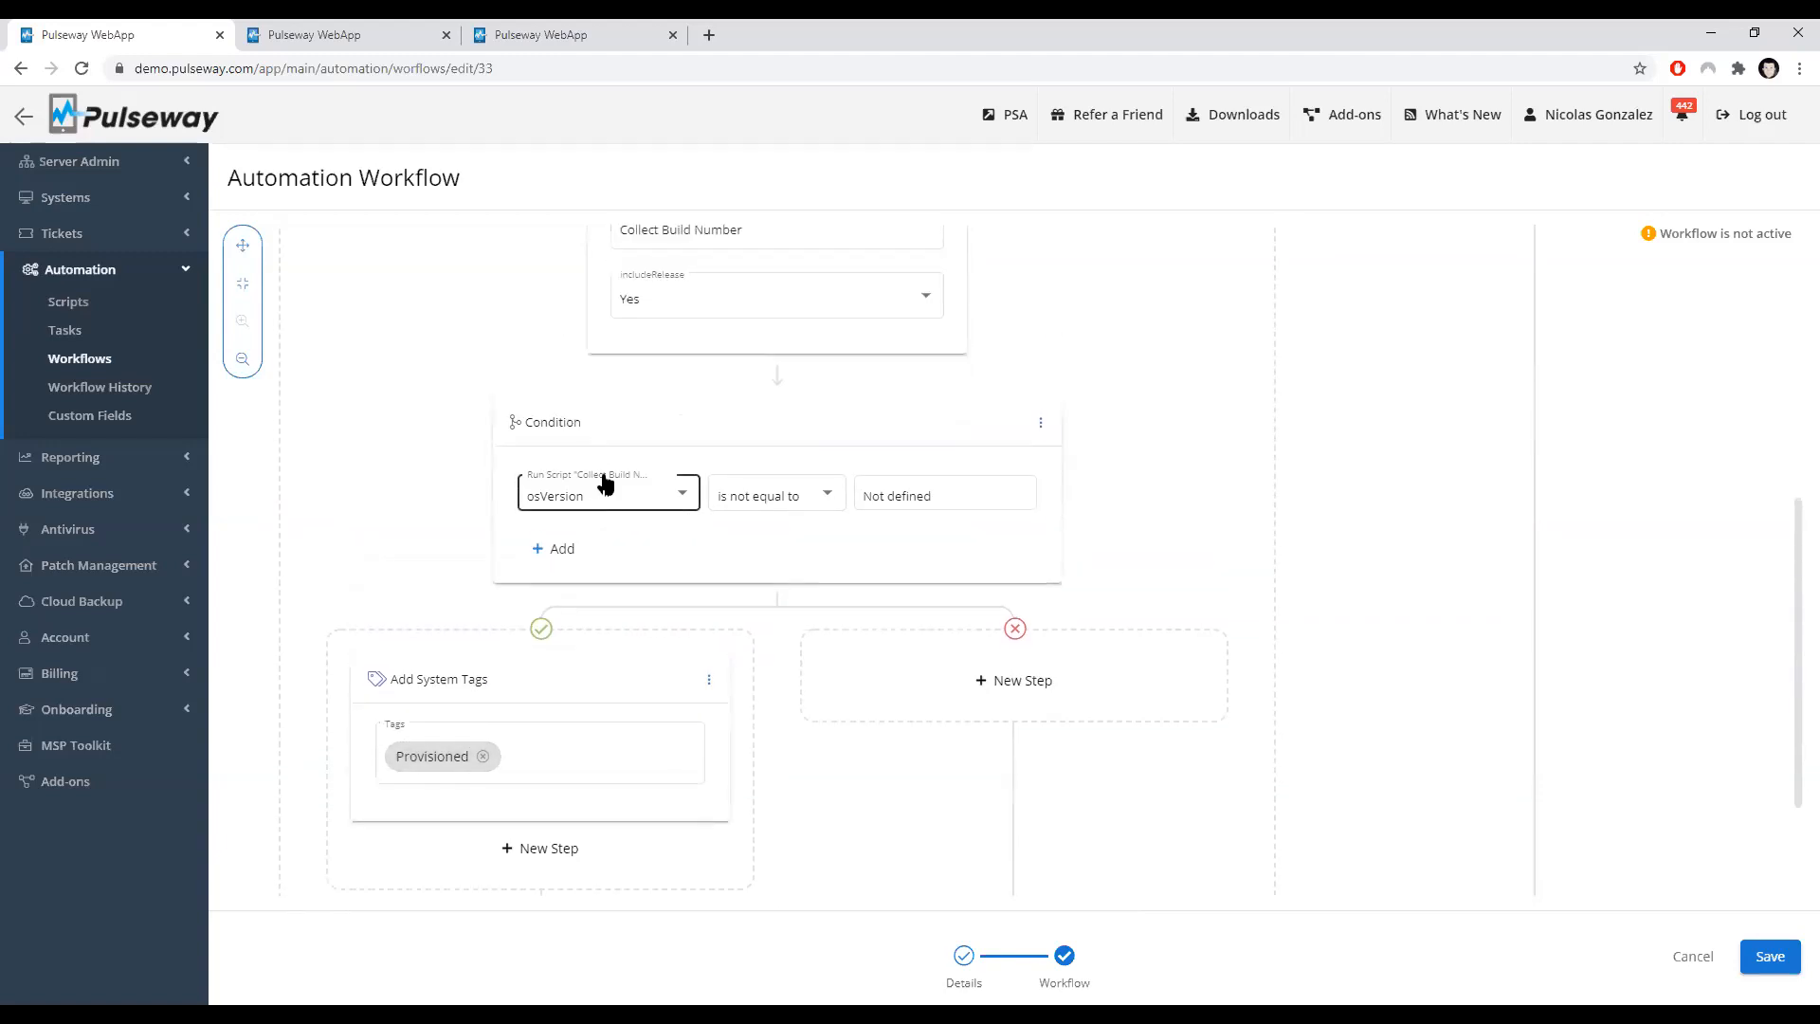
{"action": "scroll", "coordinate": [601, 479], "scroll_direction": "up", "scroll_amount": 1}
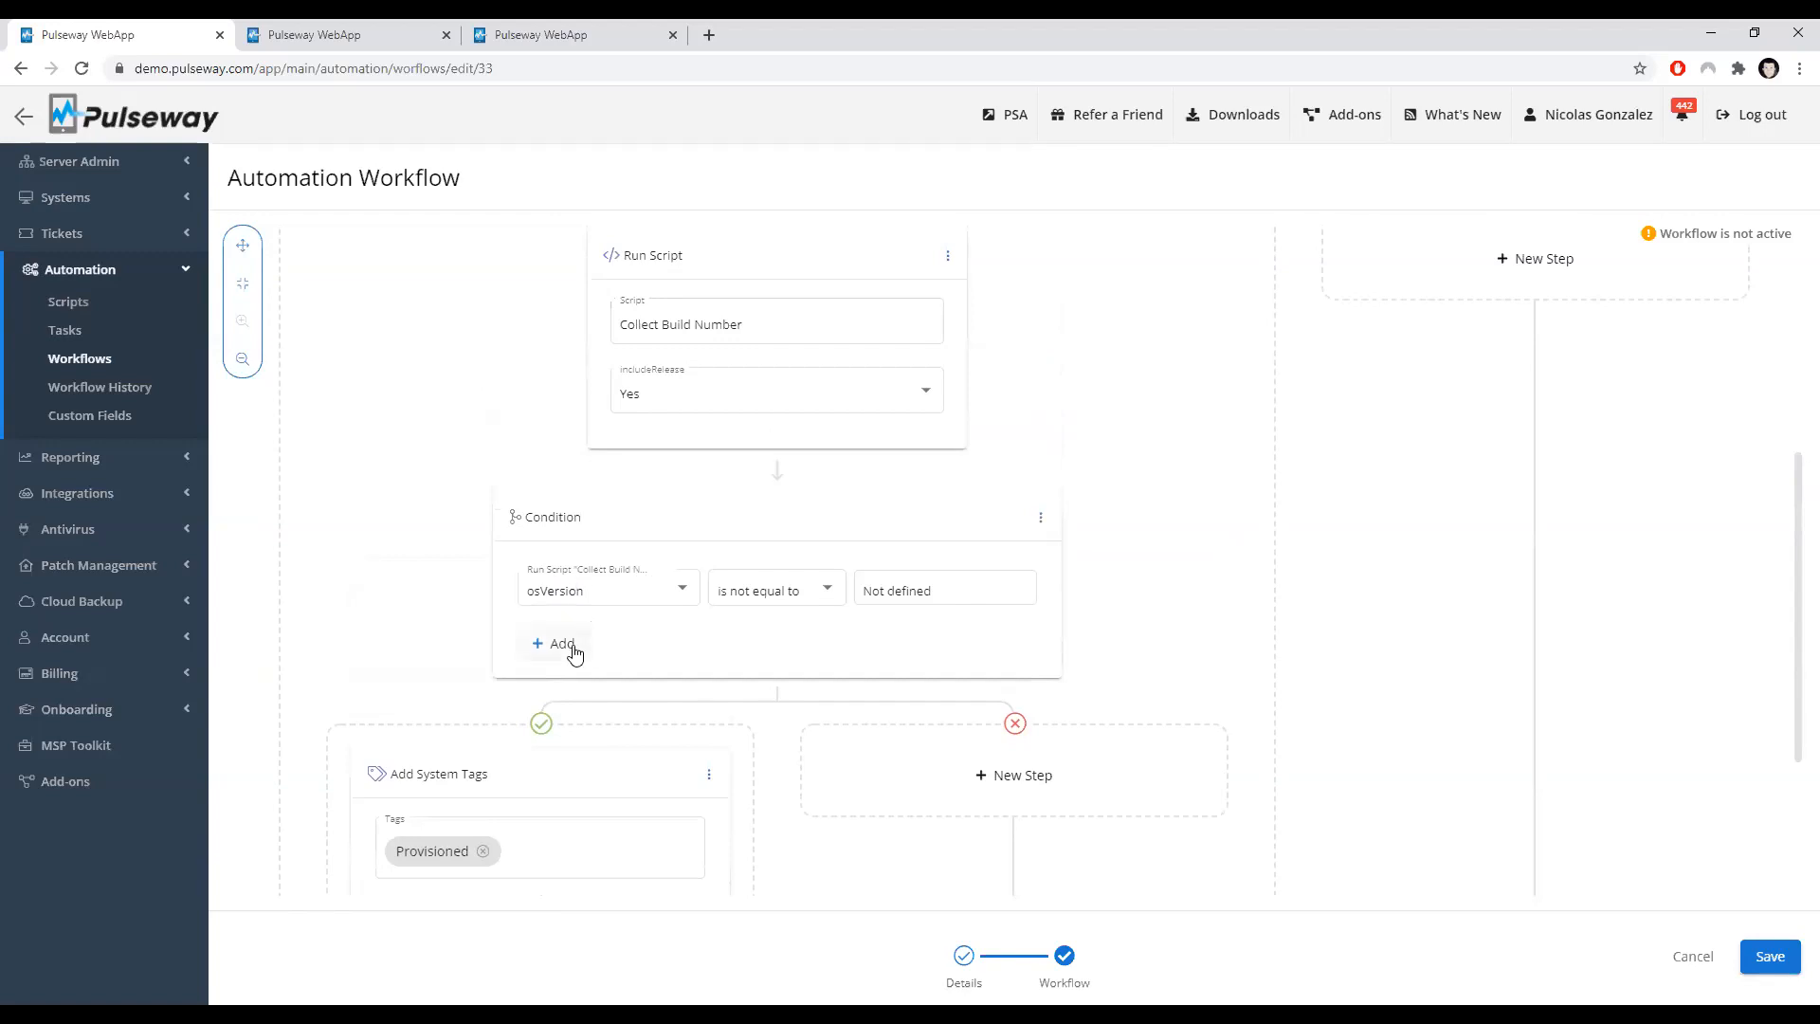
Step: Add a second row to the osVersion condition and browse its field options, including Run Script action parameters
{"action": "left_click", "coordinate": [574, 652]}
{"action": "scroll", "coordinate": [617, 438], "scroll_direction": "down", "scroll_amount": 3}
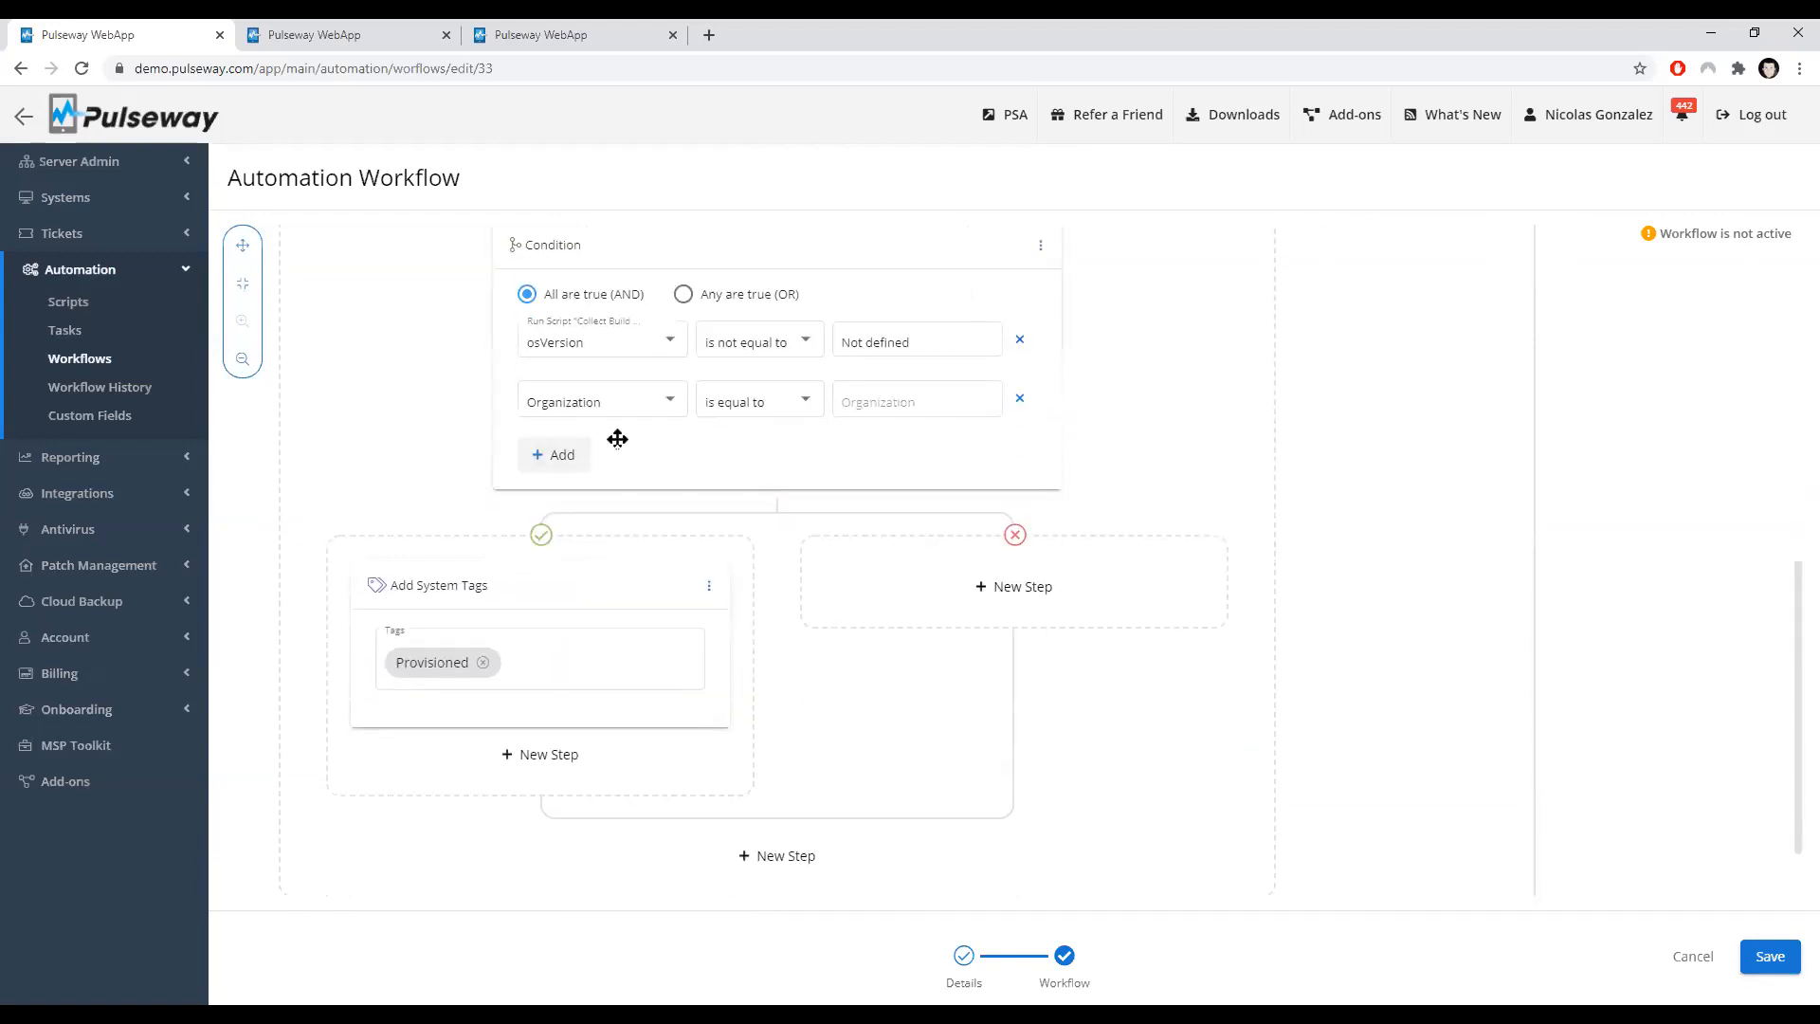
{"action": "scroll", "coordinate": [646, 419], "scroll_direction": "up", "scroll_amount": 4}
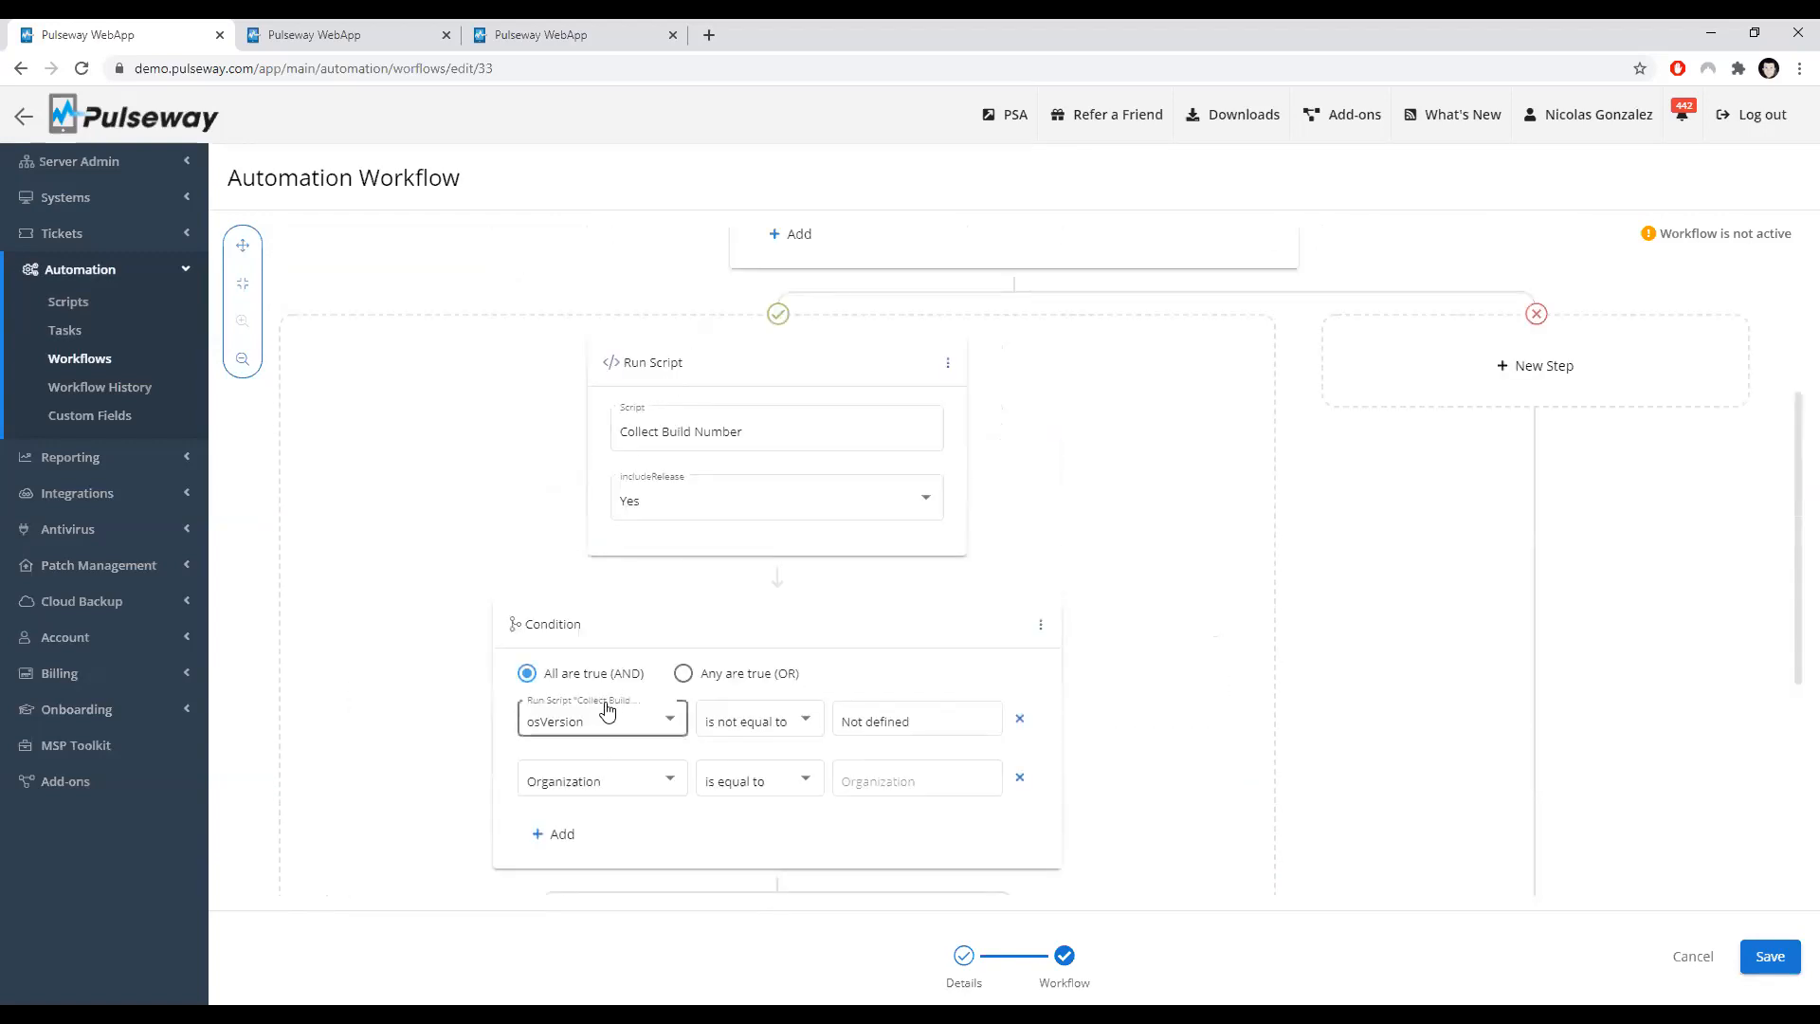
{"action": "left_click", "coordinate": [604, 791]}
{"action": "scroll", "coordinate": [612, 816], "scroll_direction": "down", "scroll_amount": 5}
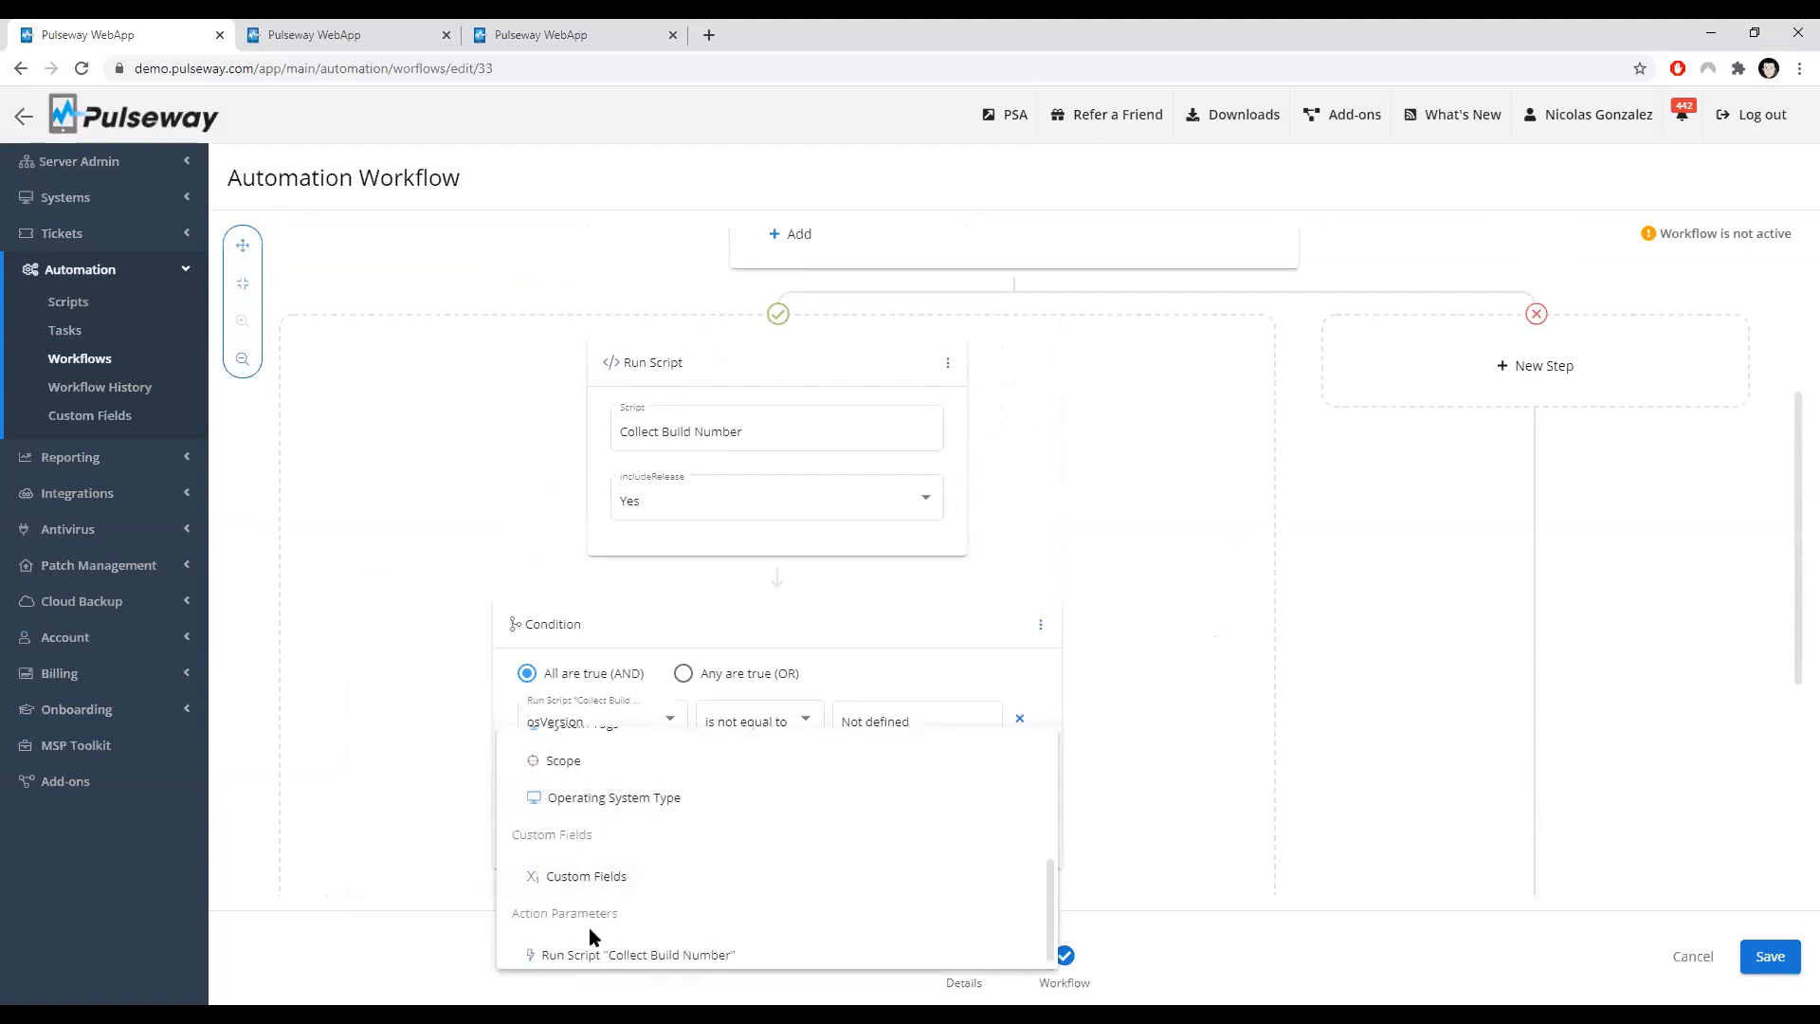
{"action": "left_click", "coordinate": [401, 683]}
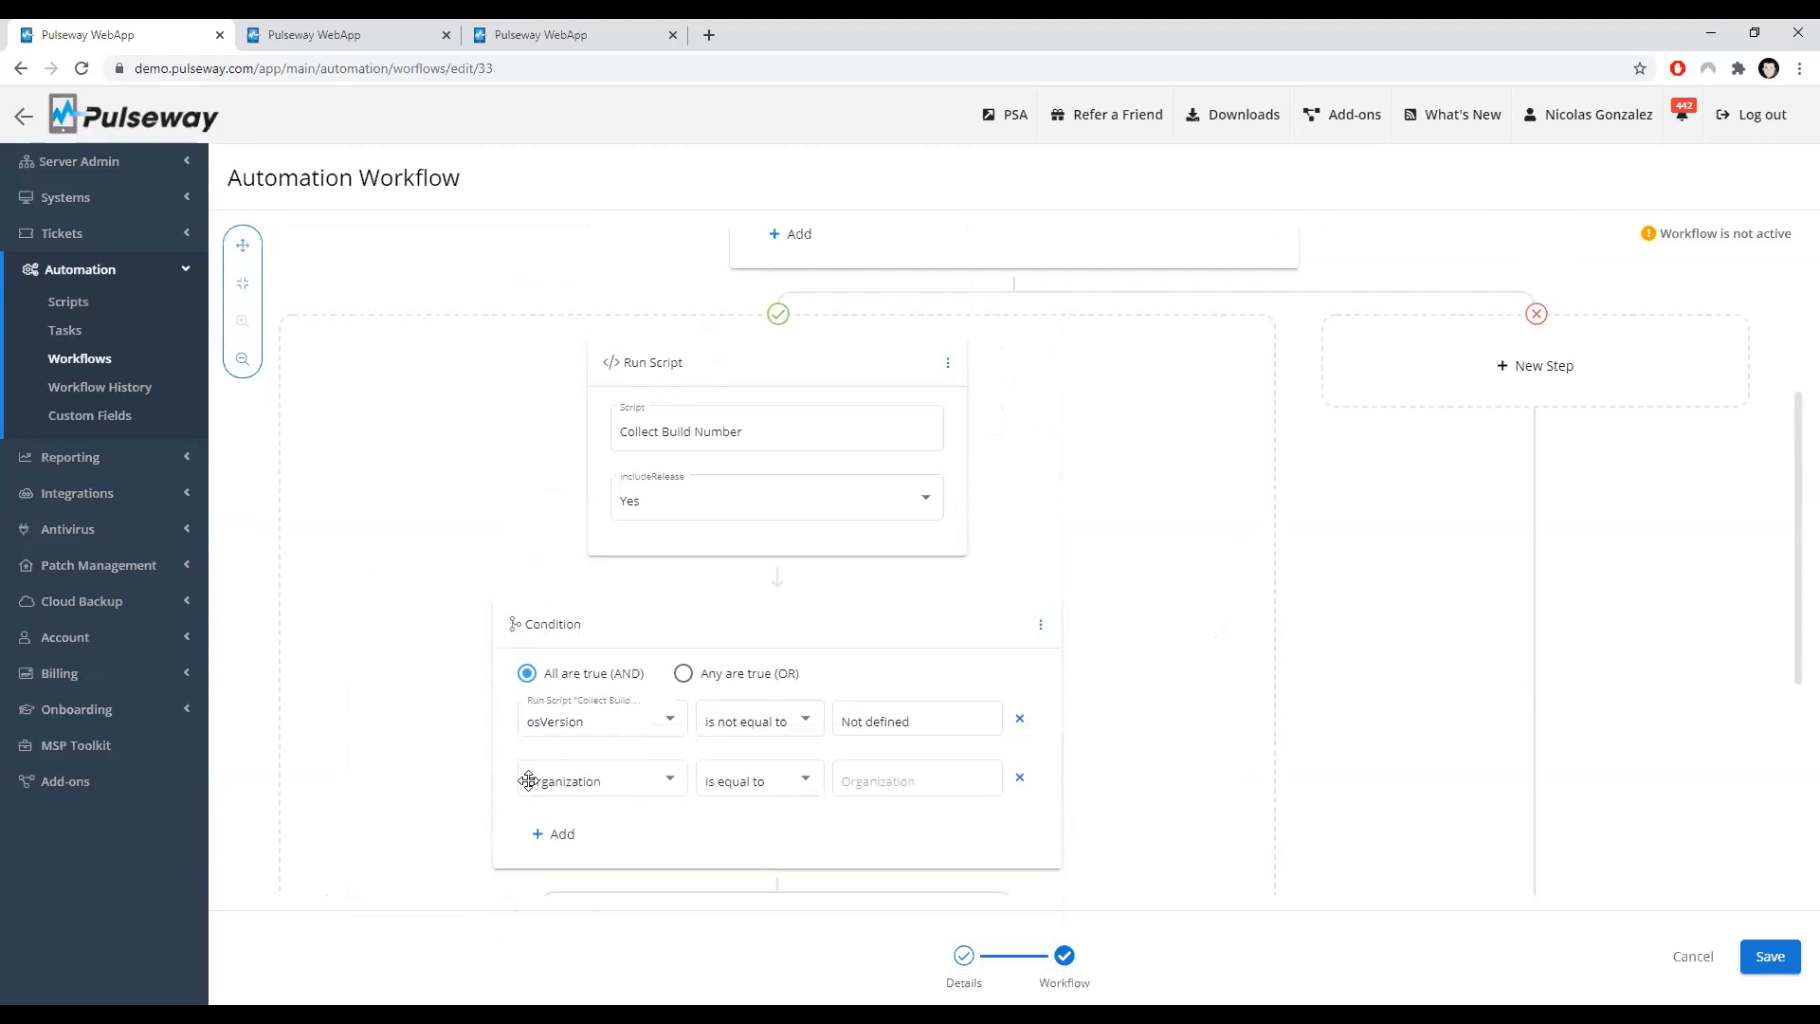
{"action": "scroll", "coordinate": [593, 772], "scroll_direction": "up", "scroll_amount": 1}
{"action": "scroll", "coordinate": [595, 773], "scroll_direction": "up", "scroll_amount": 2}
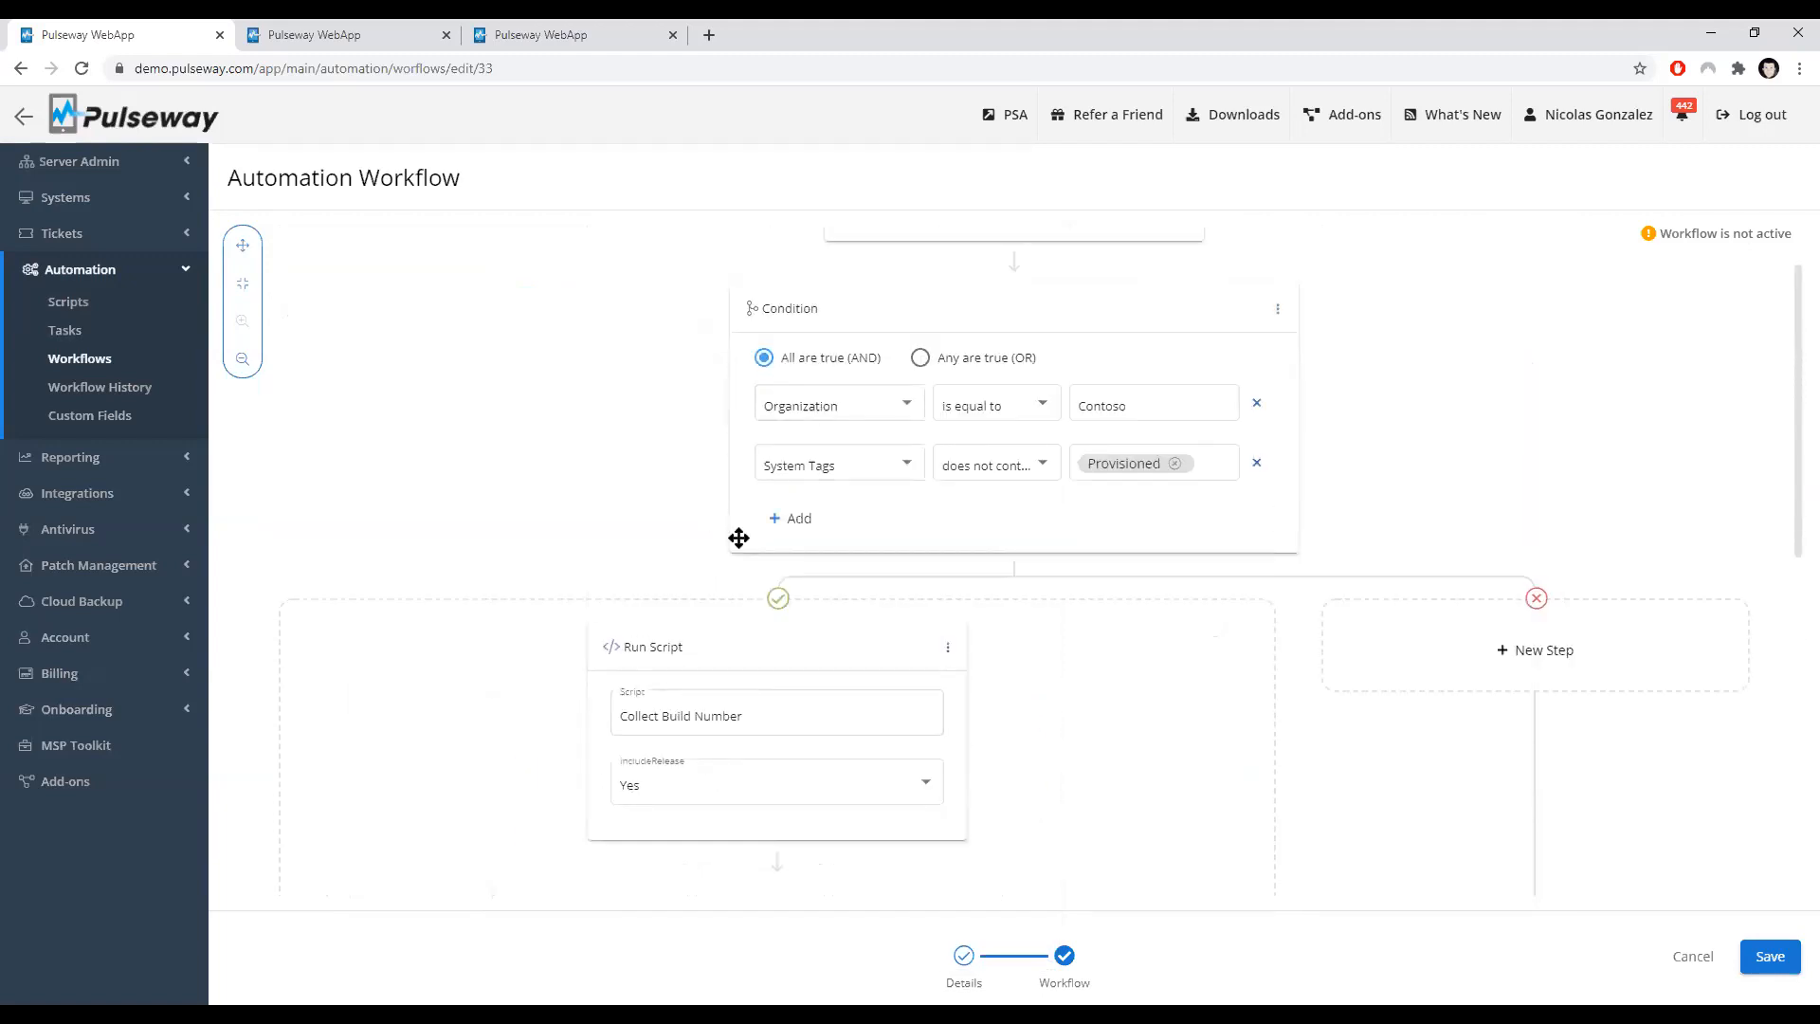
Step: Scroll through the System Registered workflow to review its conditions and the Run Script step
{"action": "scroll", "coordinate": [1133, 486], "scroll_direction": "down", "scroll_amount": 4}
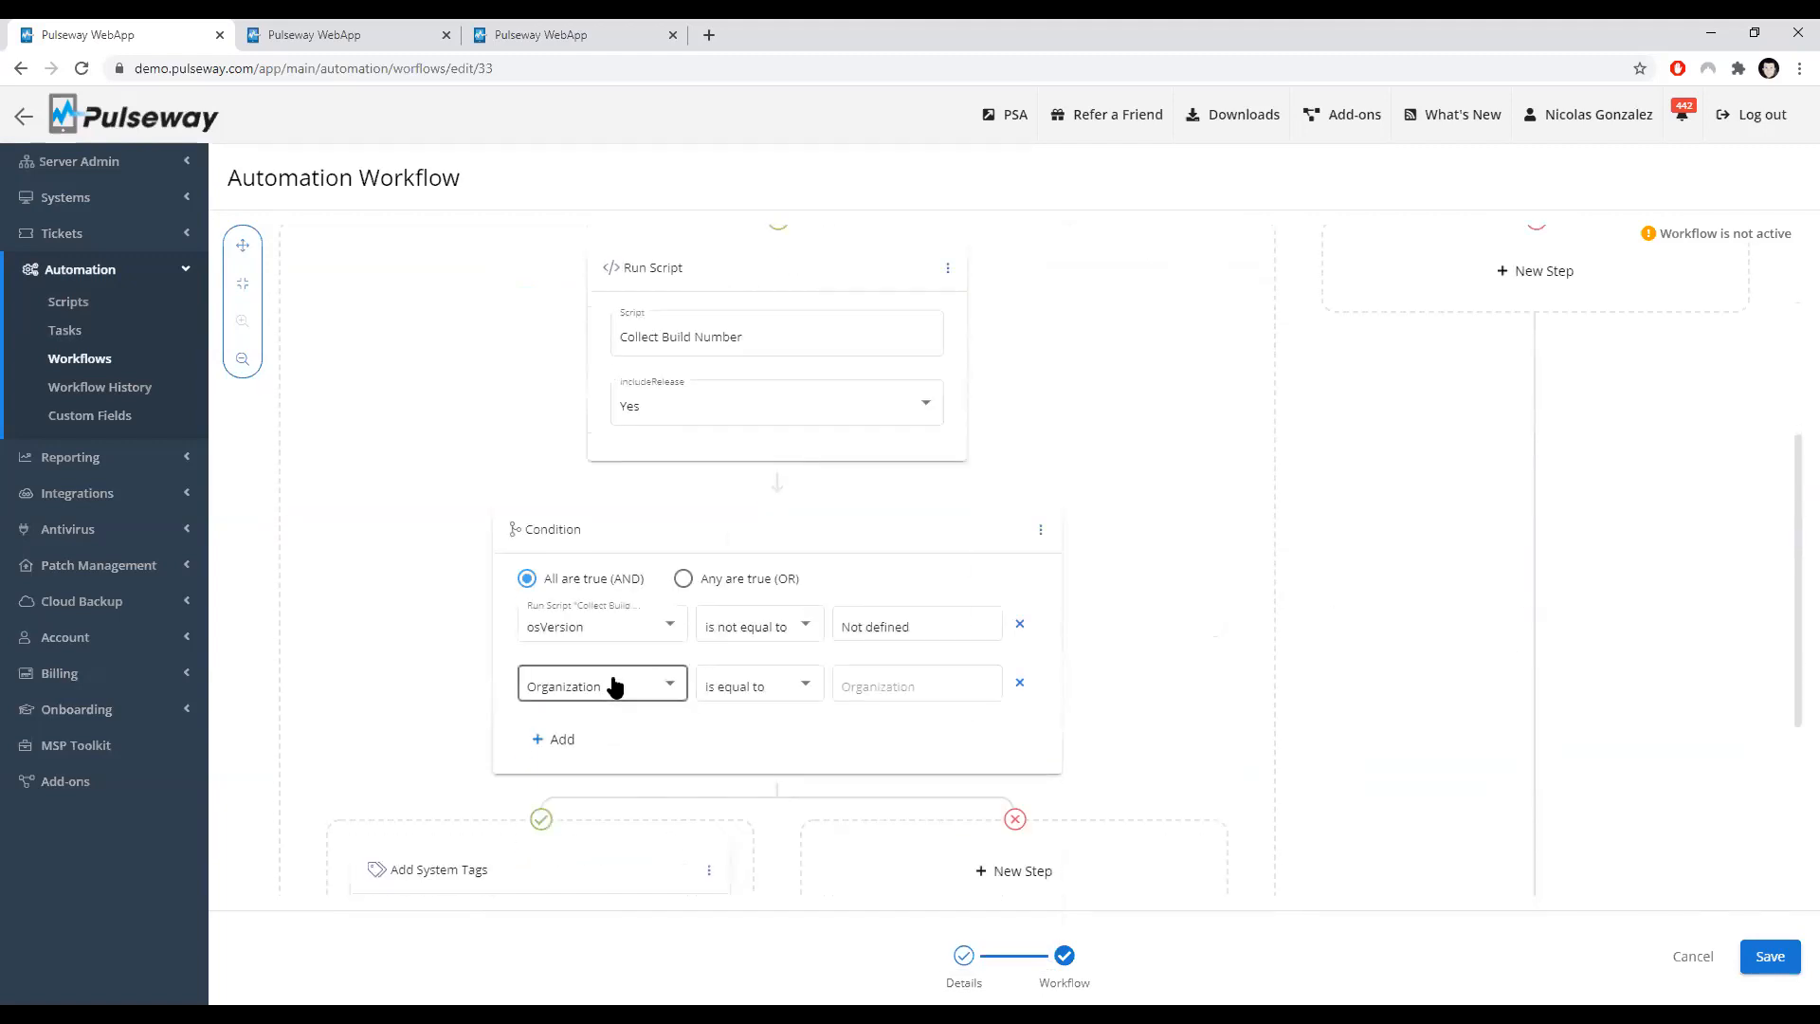
{"action": "scroll", "coordinate": [578, 694], "scroll_direction": "up", "scroll_amount": 2}
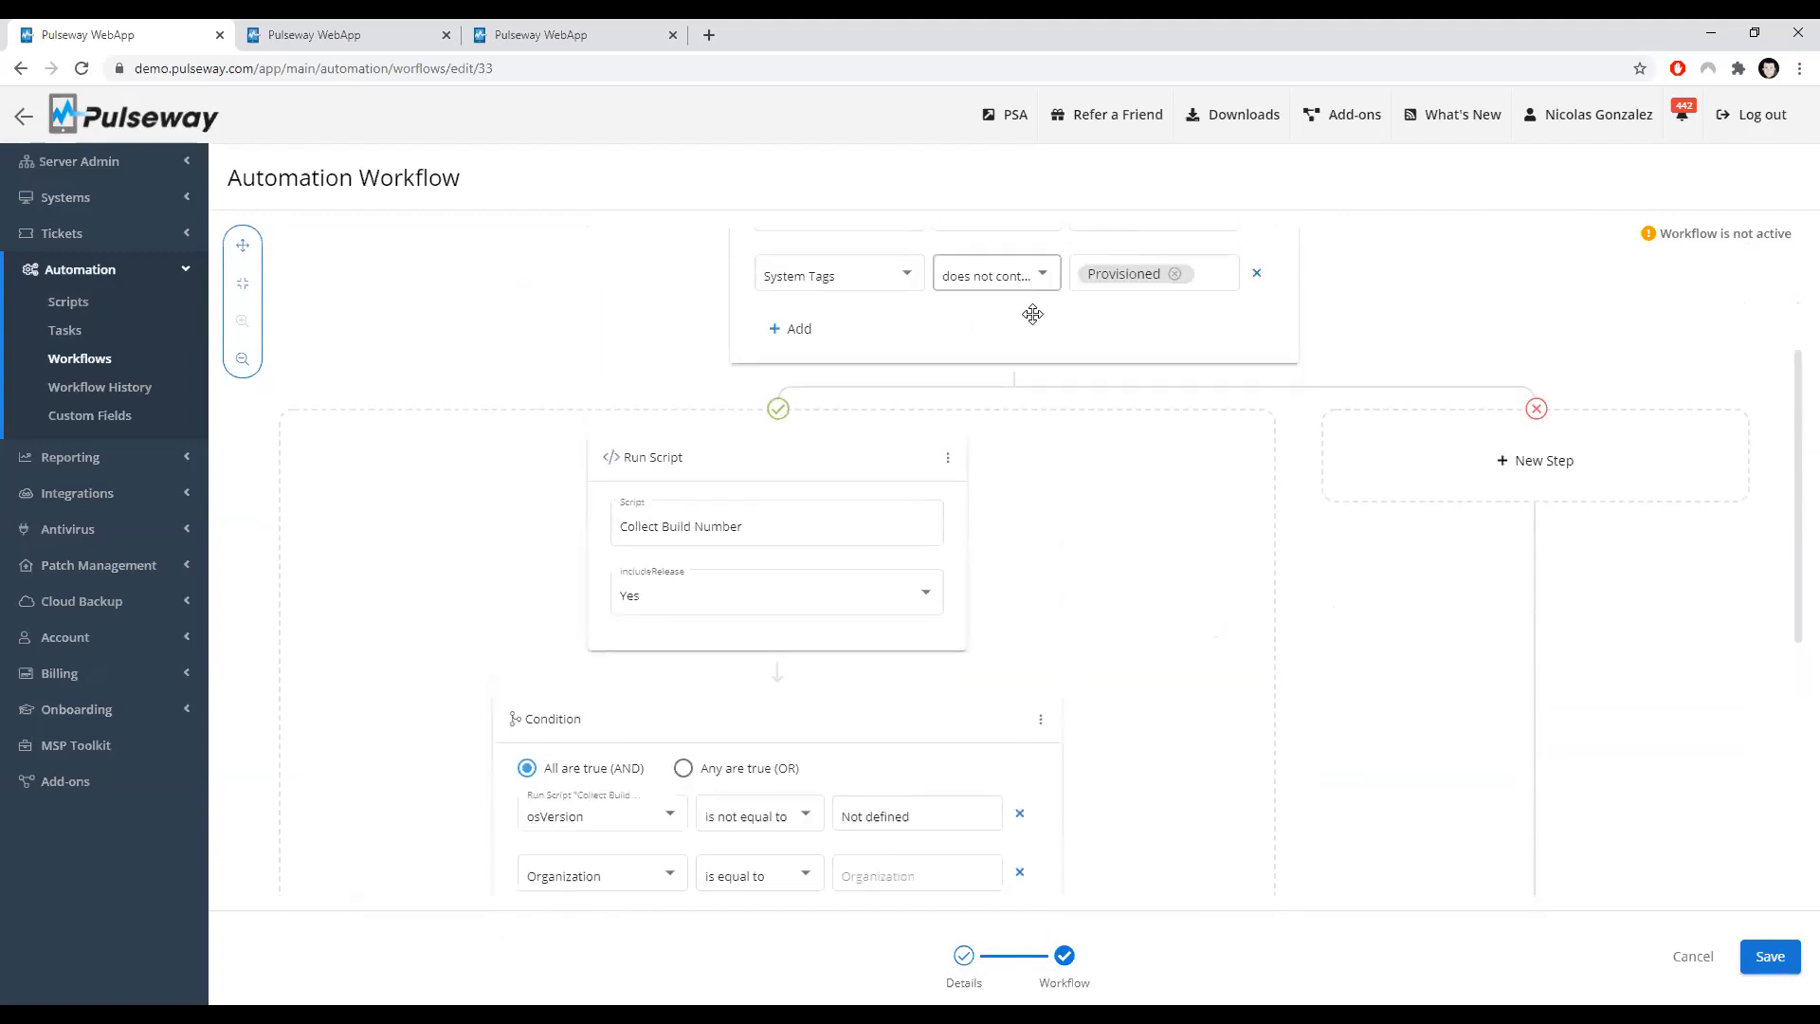
{"action": "scroll", "coordinate": [995, 379], "scroll_direction": "up", "scroll_amount": 1}
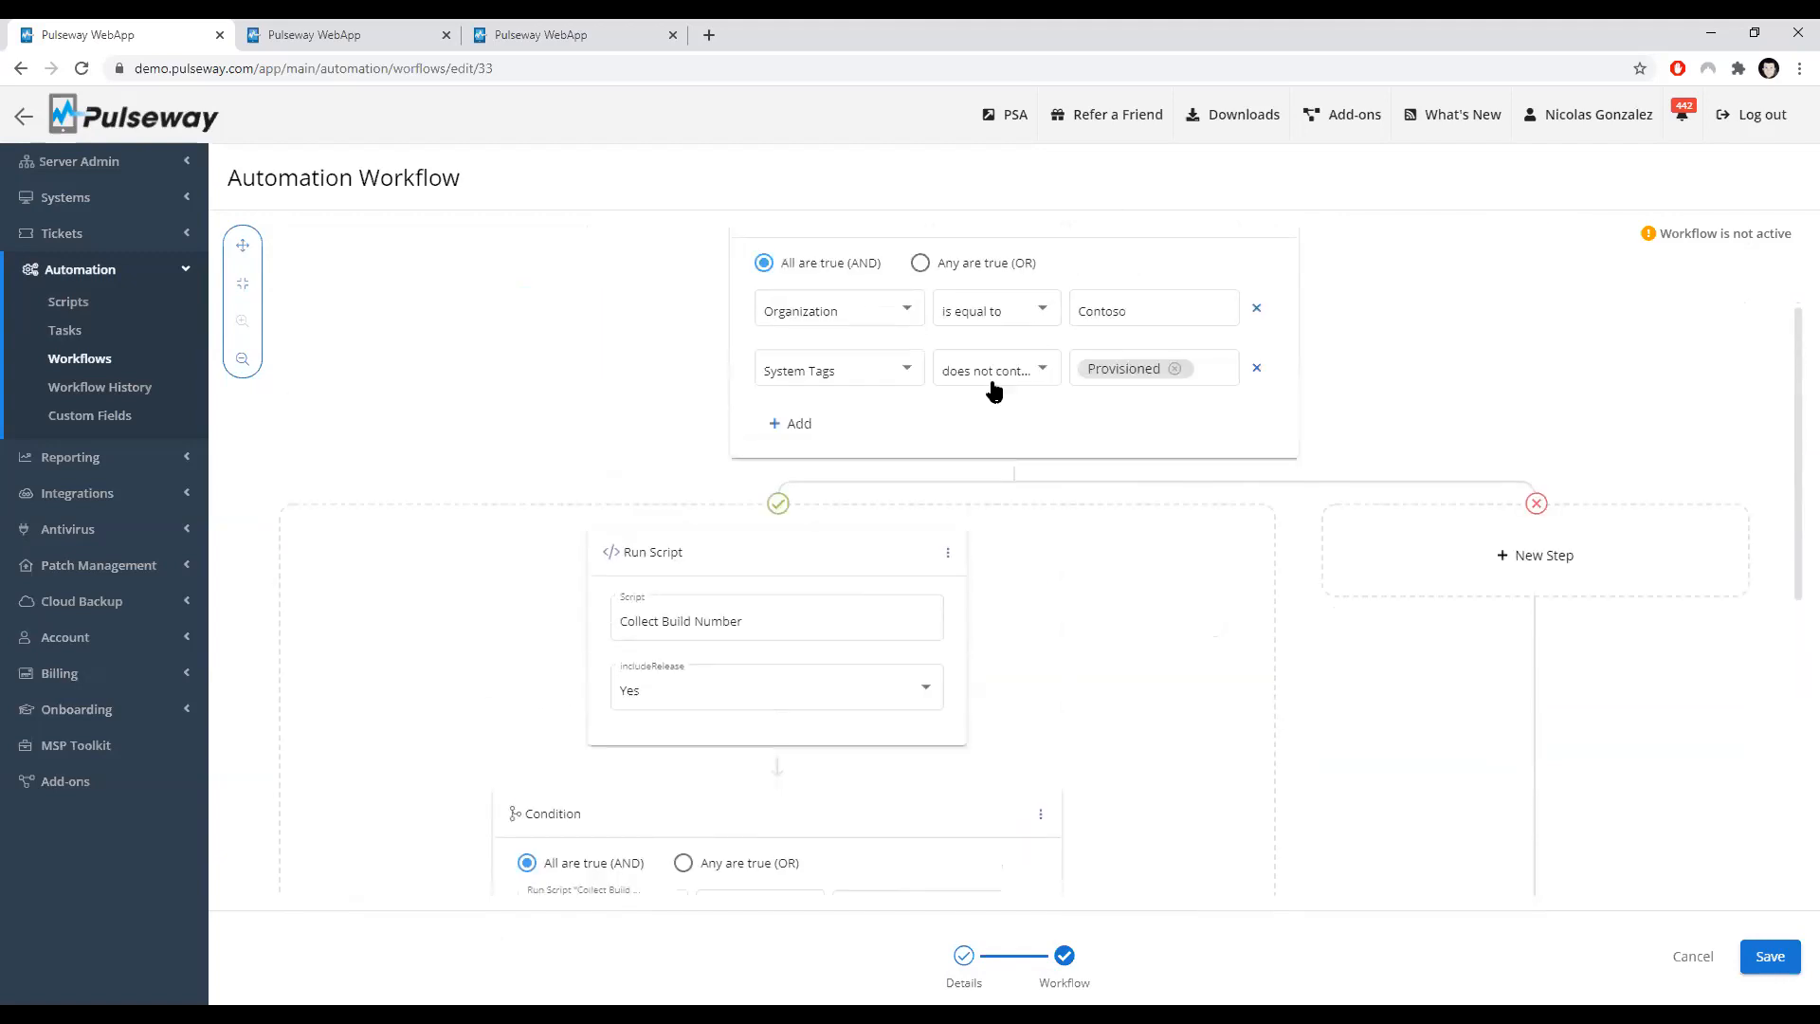
{"action": "scroll", "coordinate": [946, 422], "scroll_direction": "down", "scroll_amount": 1}
{"action": "scroll", "coordinate": [569, 764], "scroll_direction": "down", "scroll_amount": 1}
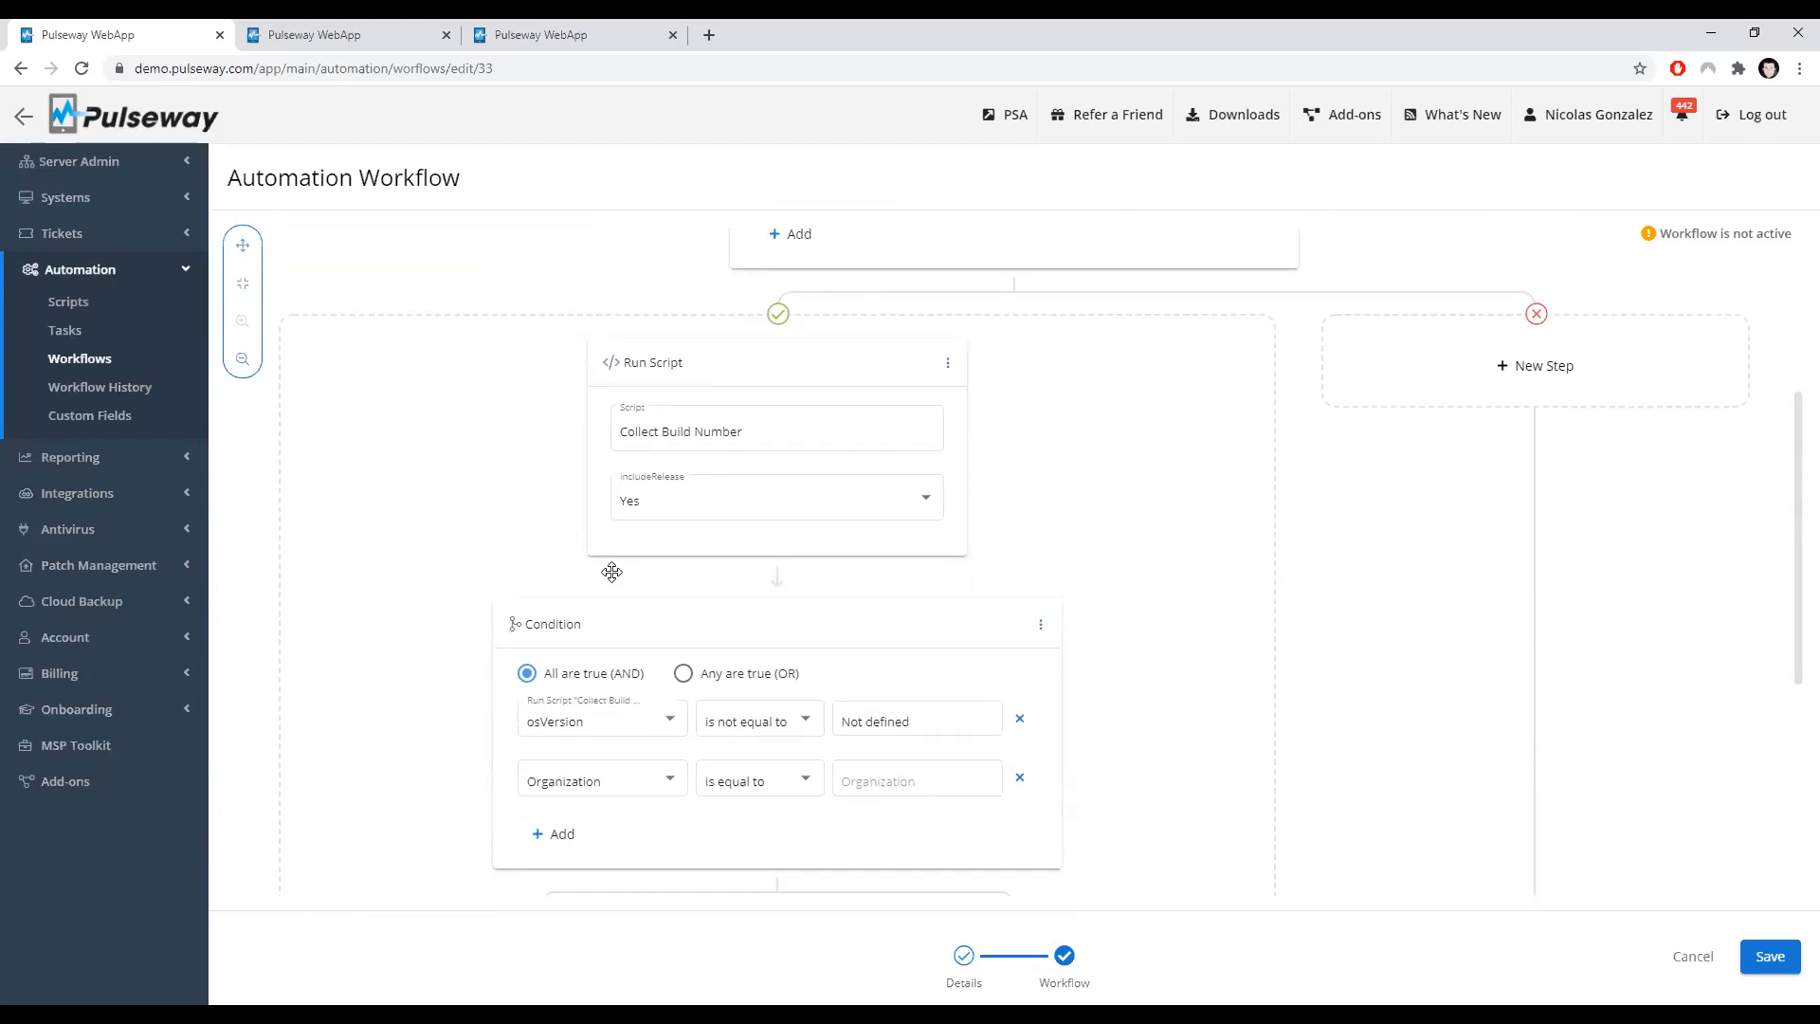
{"action": "scroll", "coordinate": [674, 455], "scroll_direction": "up", "scroll_amount": 2}
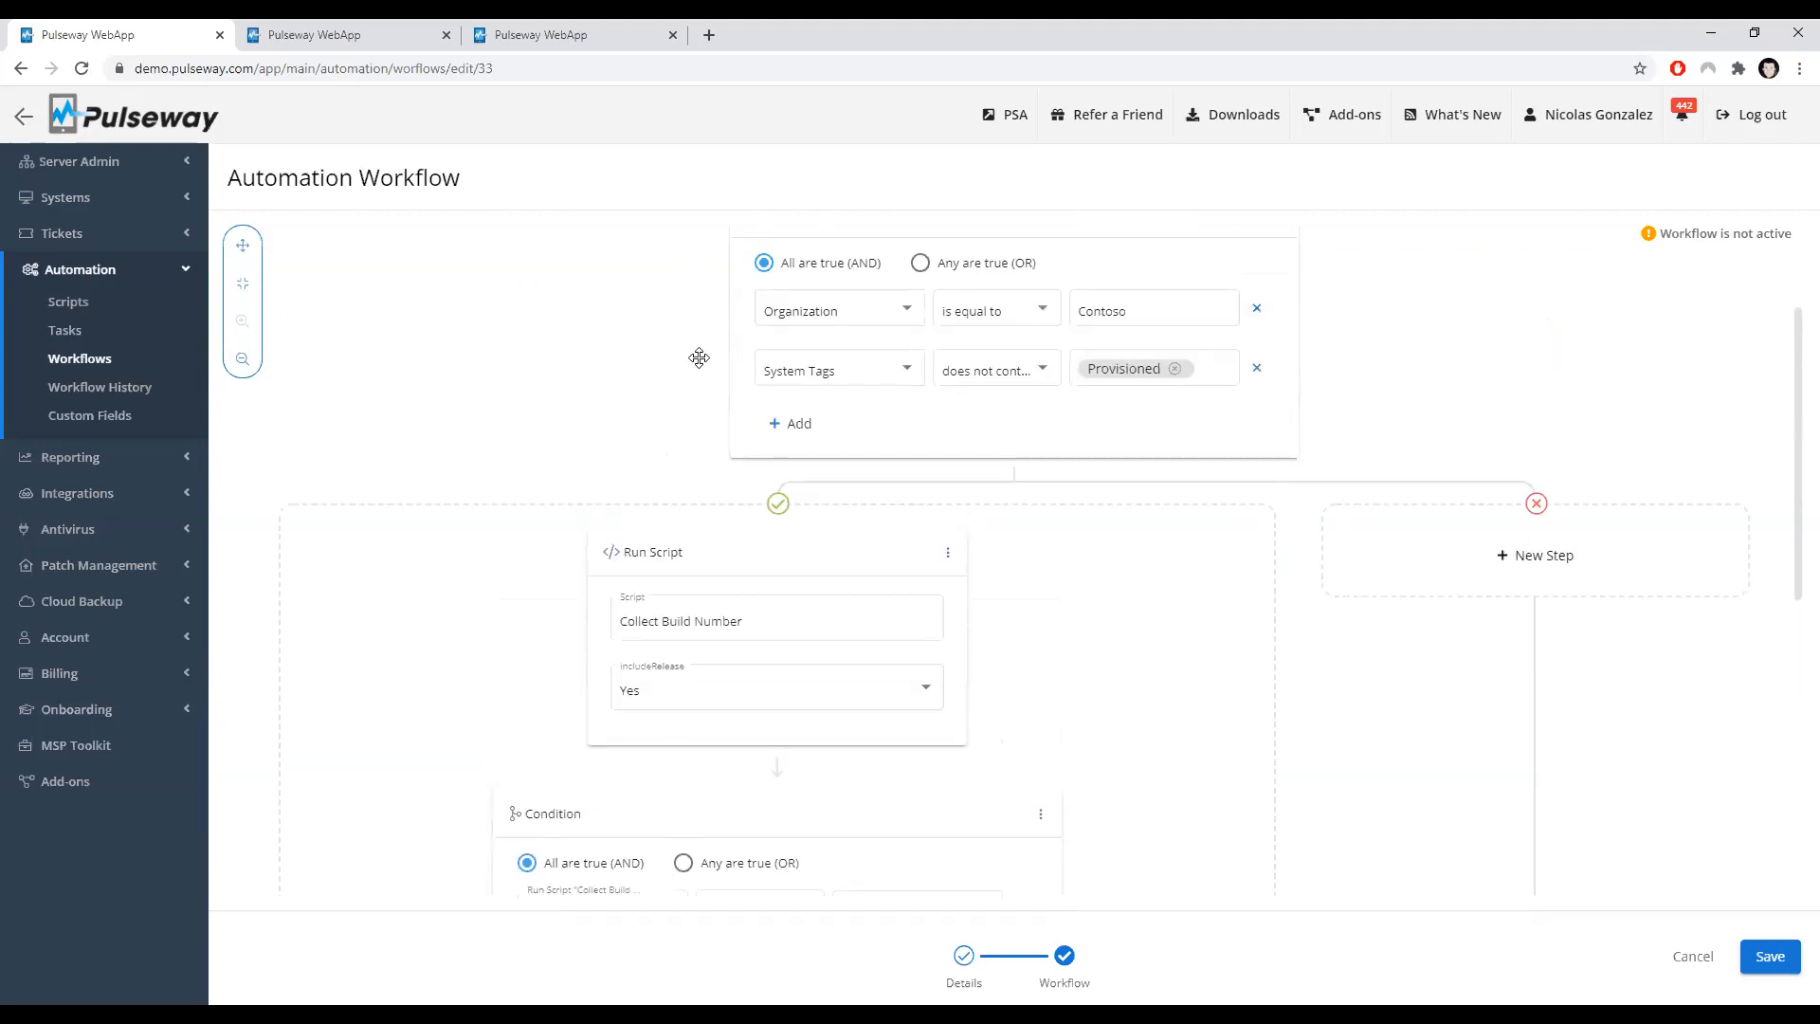
{"action": "scroll", "coordinate": [659, 453], "scroll_direction": "up", "scroll_amount": 1}
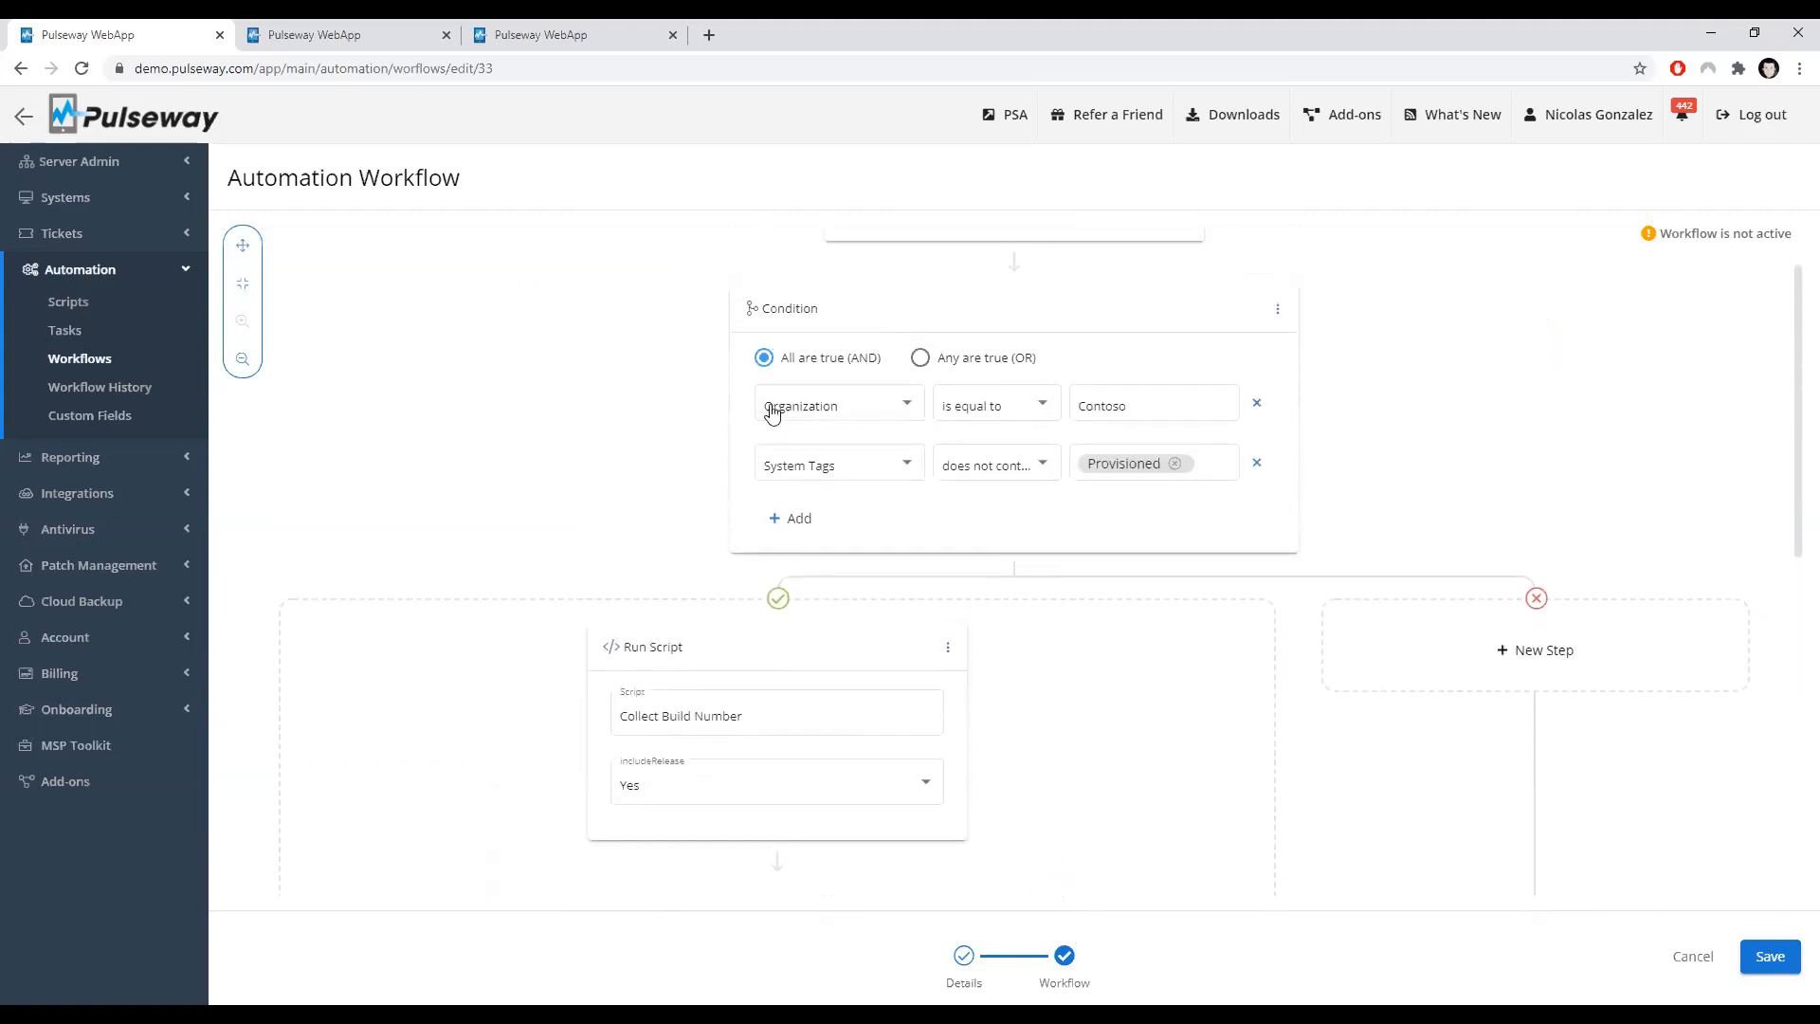
{"action": "scroll", "coordinate": [626, 474], "scroll_direction": "down", "scroll_amount": 1}
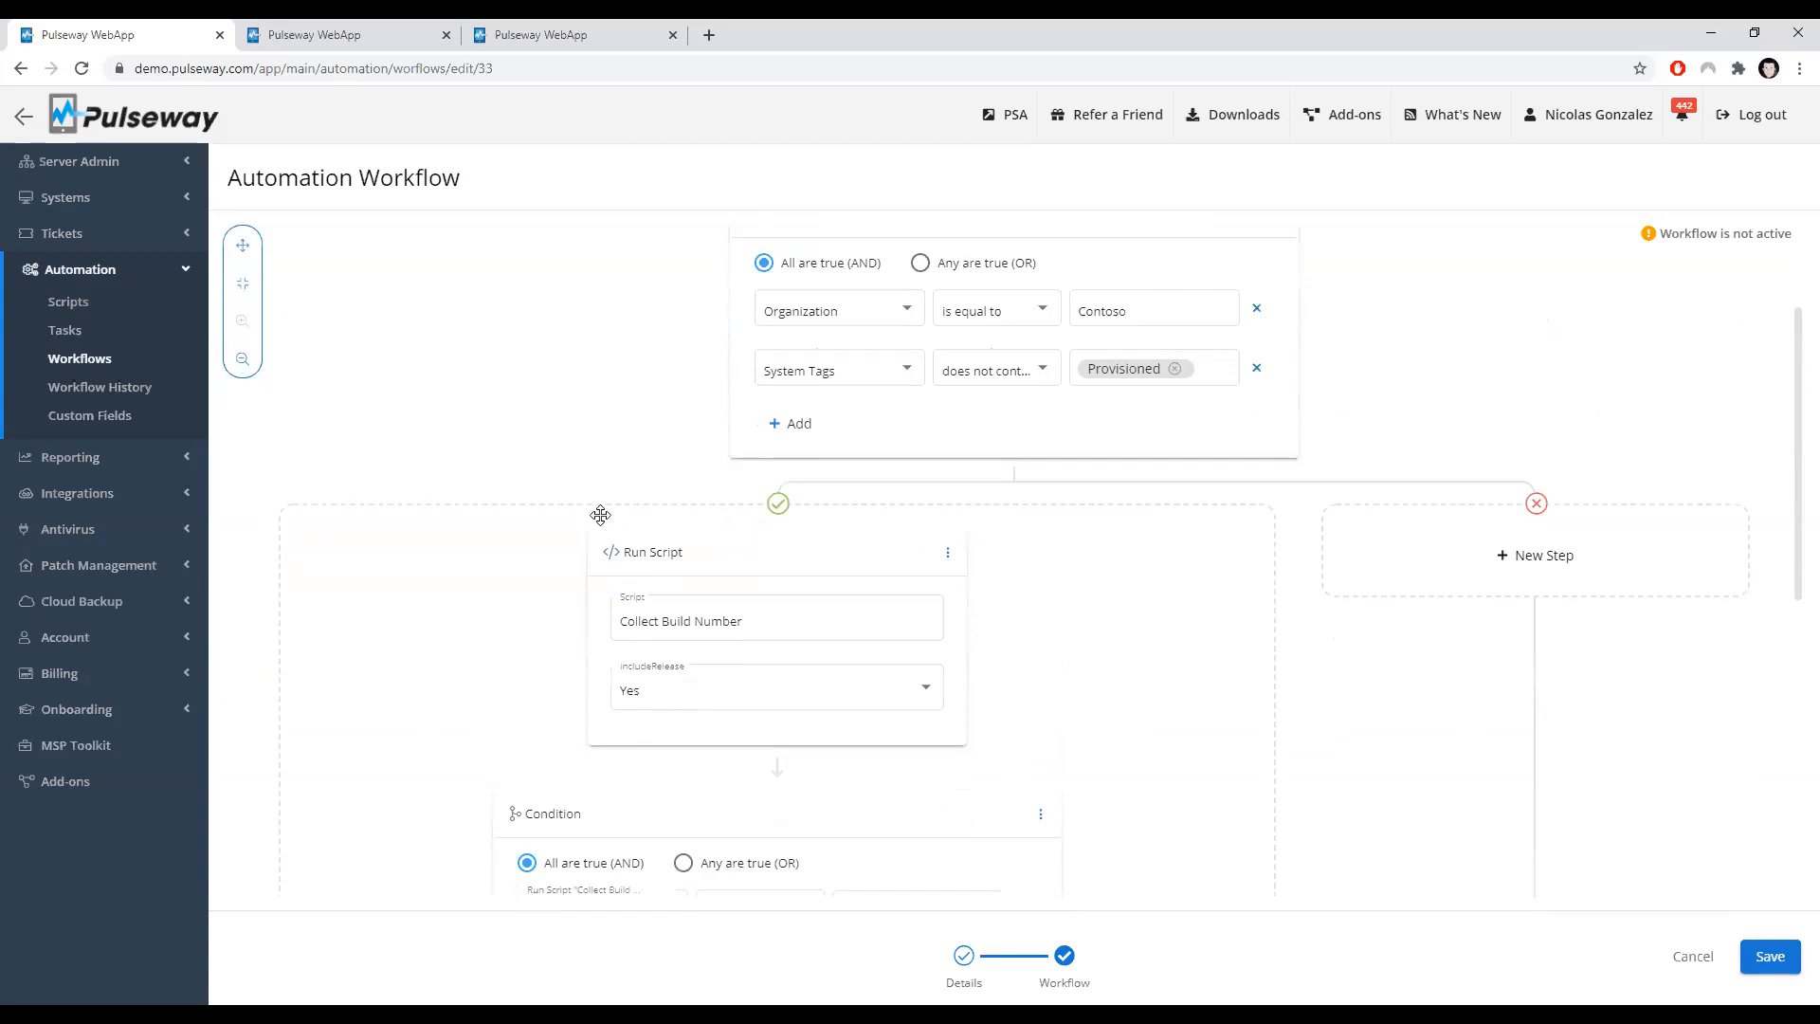
{"action": "scroll", "coordinate": [742, 492], "scroll_direction": "down", "scroll_amount": 2}
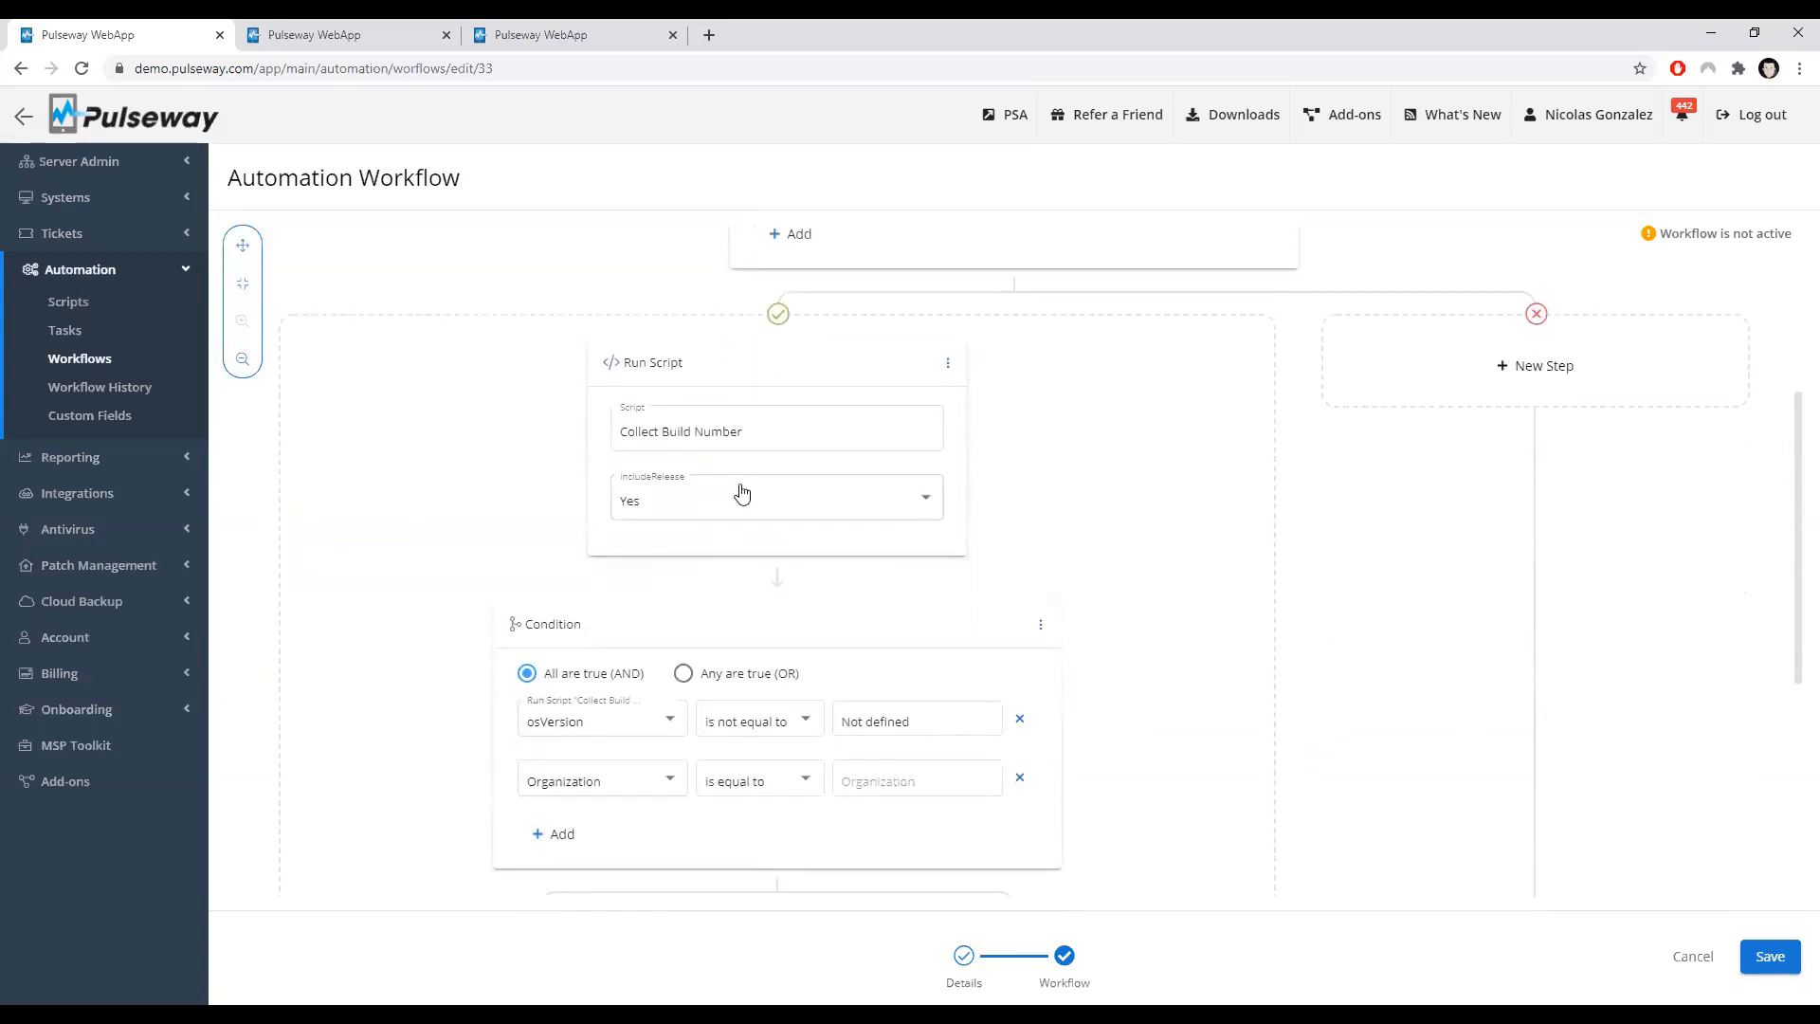
{"action": "scroll", "coordinate": [743, 492], "scroll_direction": "up", "scroll_amount": 4}
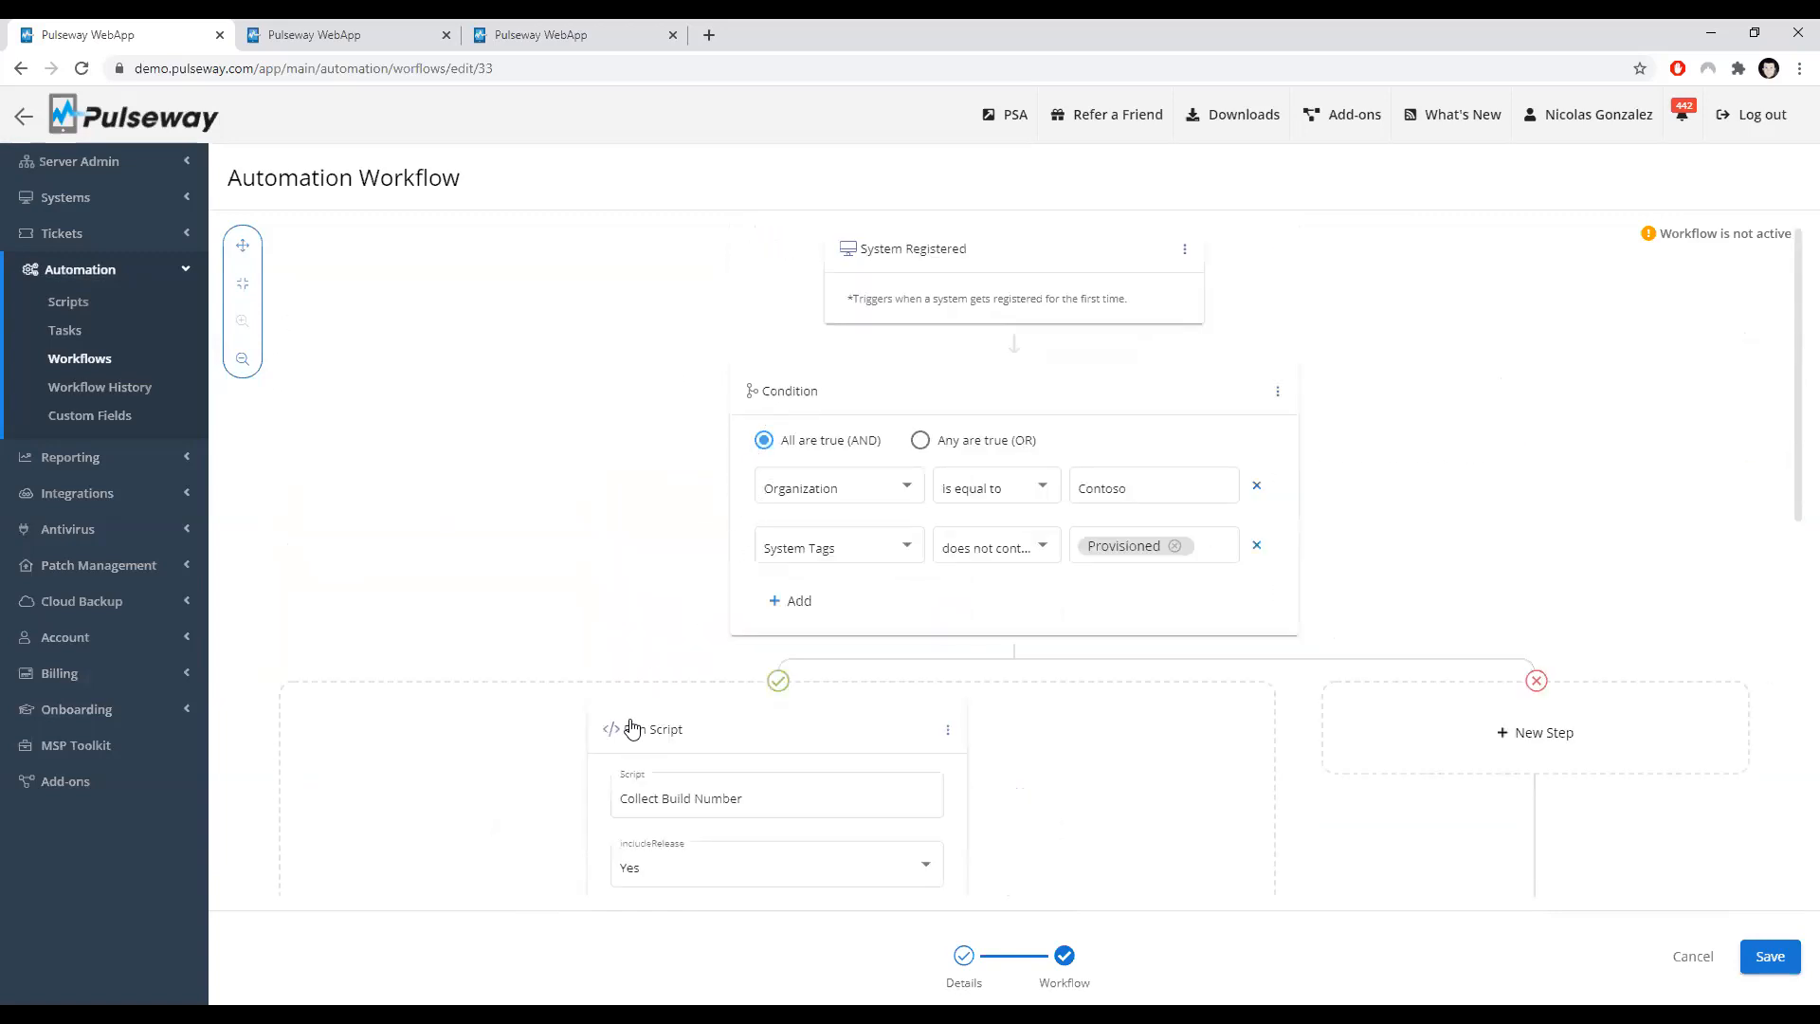
{"action": "scroll", "coordinate": [631, 720], "scroll_direction": "down", "scroll_amount": 4}
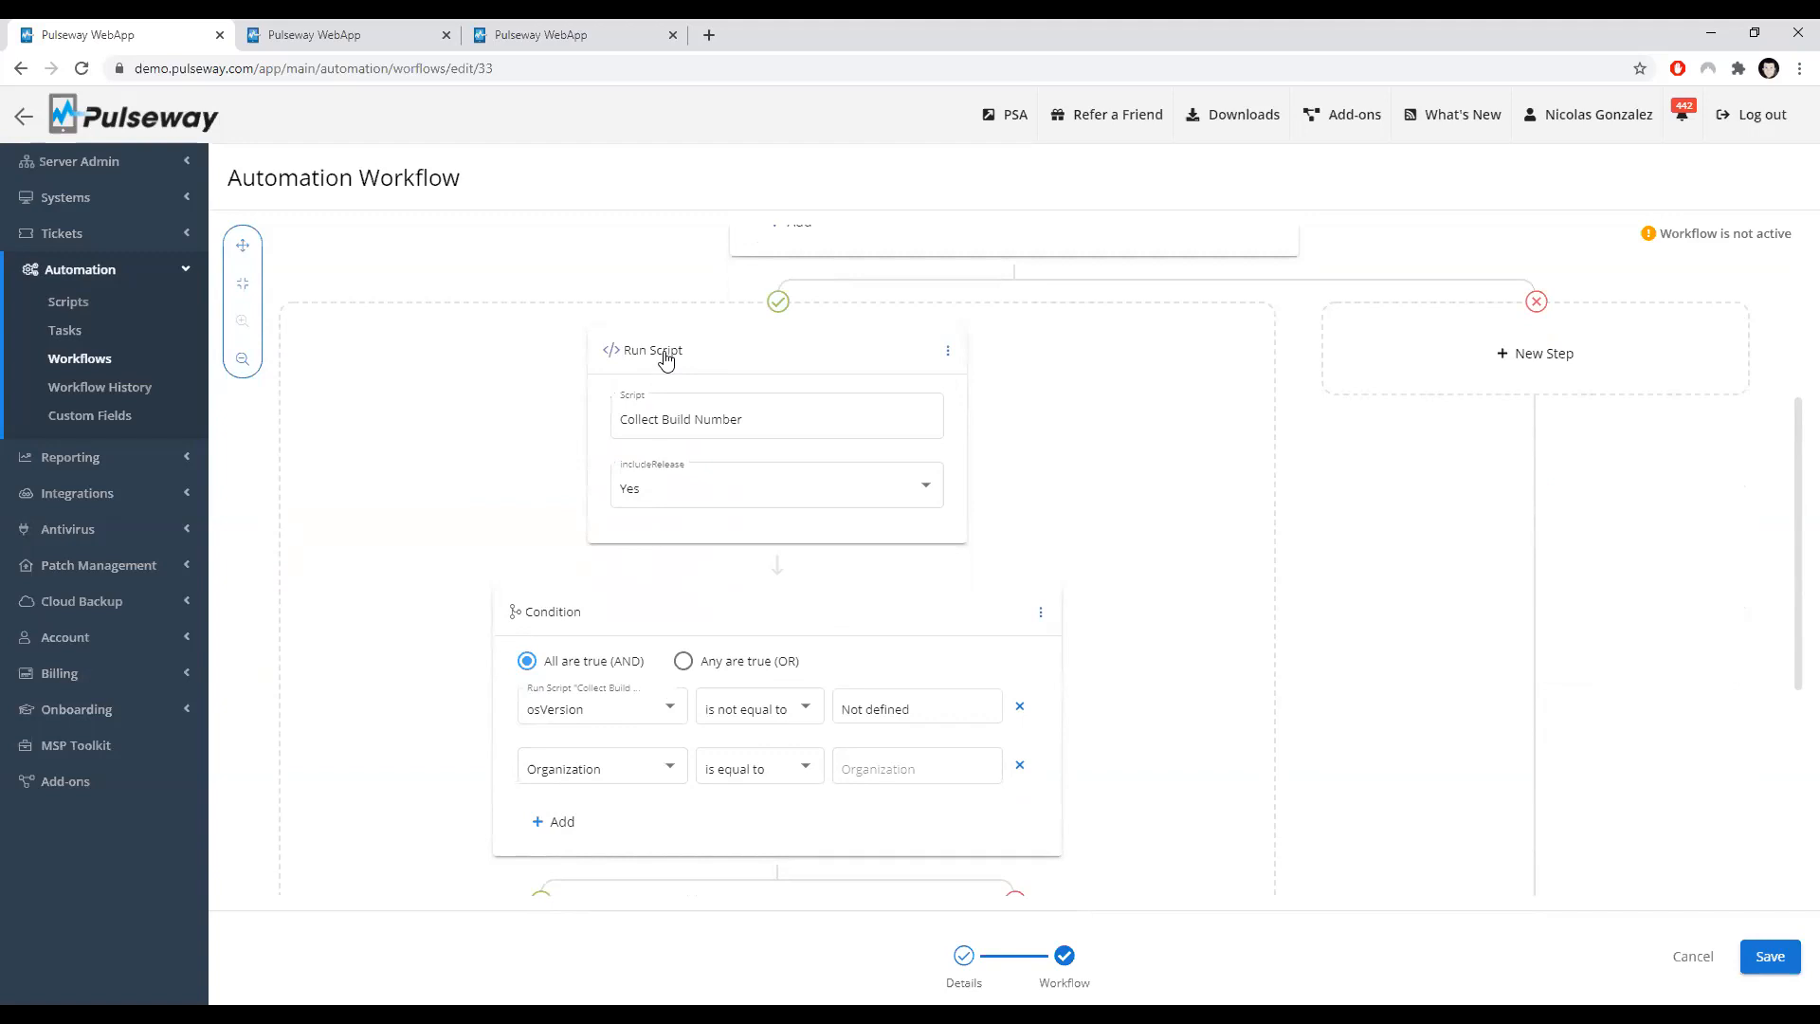
Step: Add a row to the osVersion condition, set a row to the Collect Build Number osVersion parameter, and remove the added rows
{"action": "left_click", "coordinate": [552, 821]}
{"action": "scroll", "coordinate": [473, 670], "scroll_direction": "down", "scroll_amount": 1}
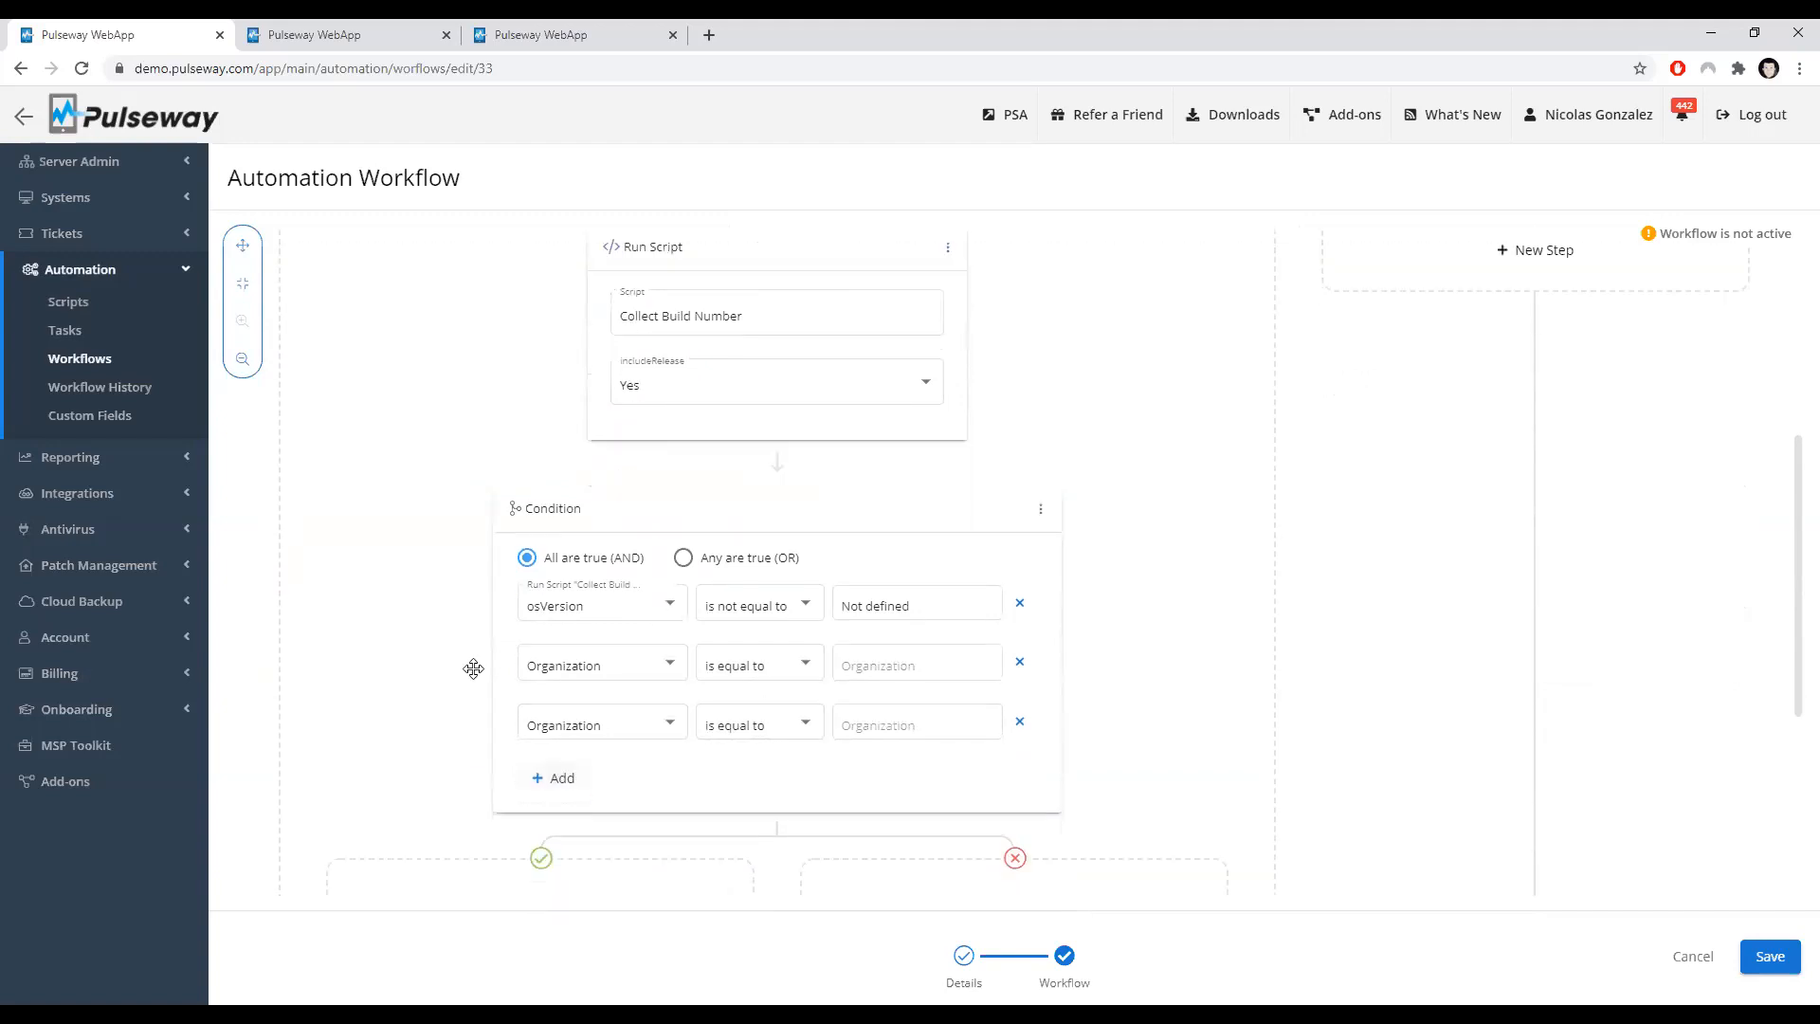
{"action": "scroll", "coordinate": [473, 669], "scroll_direction": "down", "scroll_amount": 1}
{"action": "left_click", "coordinate": [1019, 577]}
{"action": "left_click", "coordinate": [682, 527]}
{"action": "scroll", "coordinate": [668, 548], "scroll_direction": "down", "scroll_amount": 4}
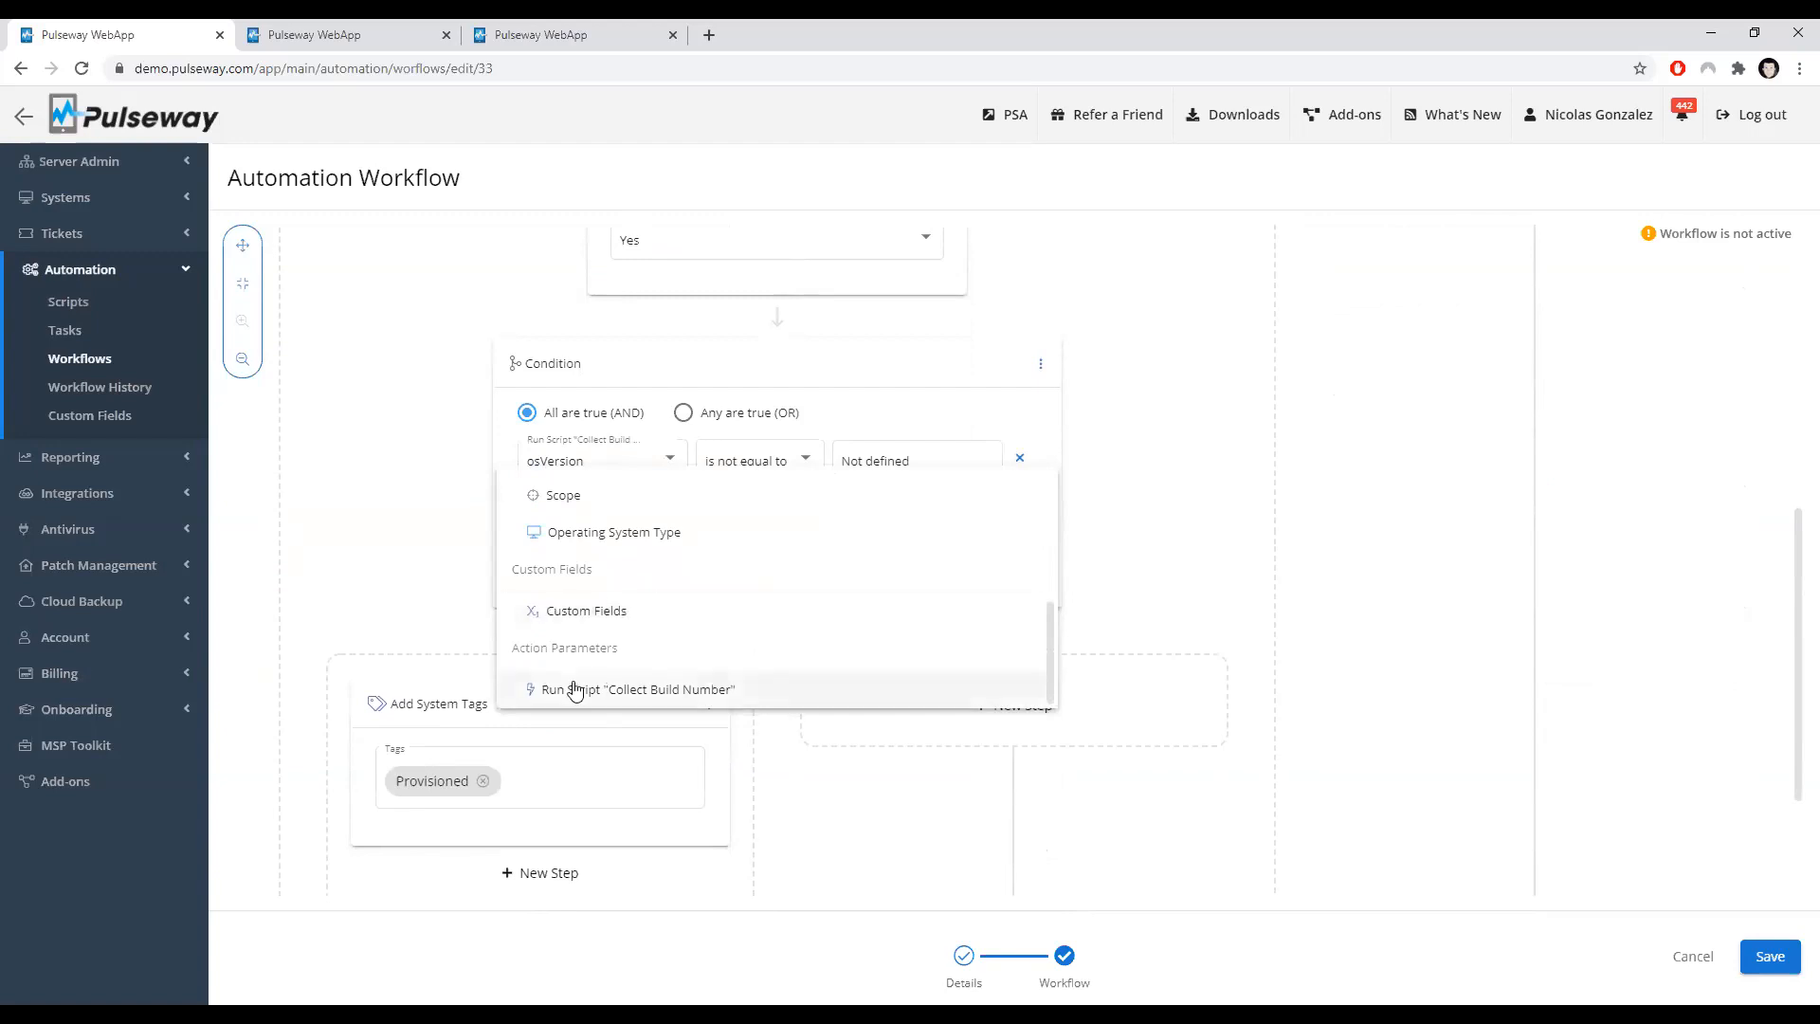
{"action": "left_click", "coordinate": [643, 691]}
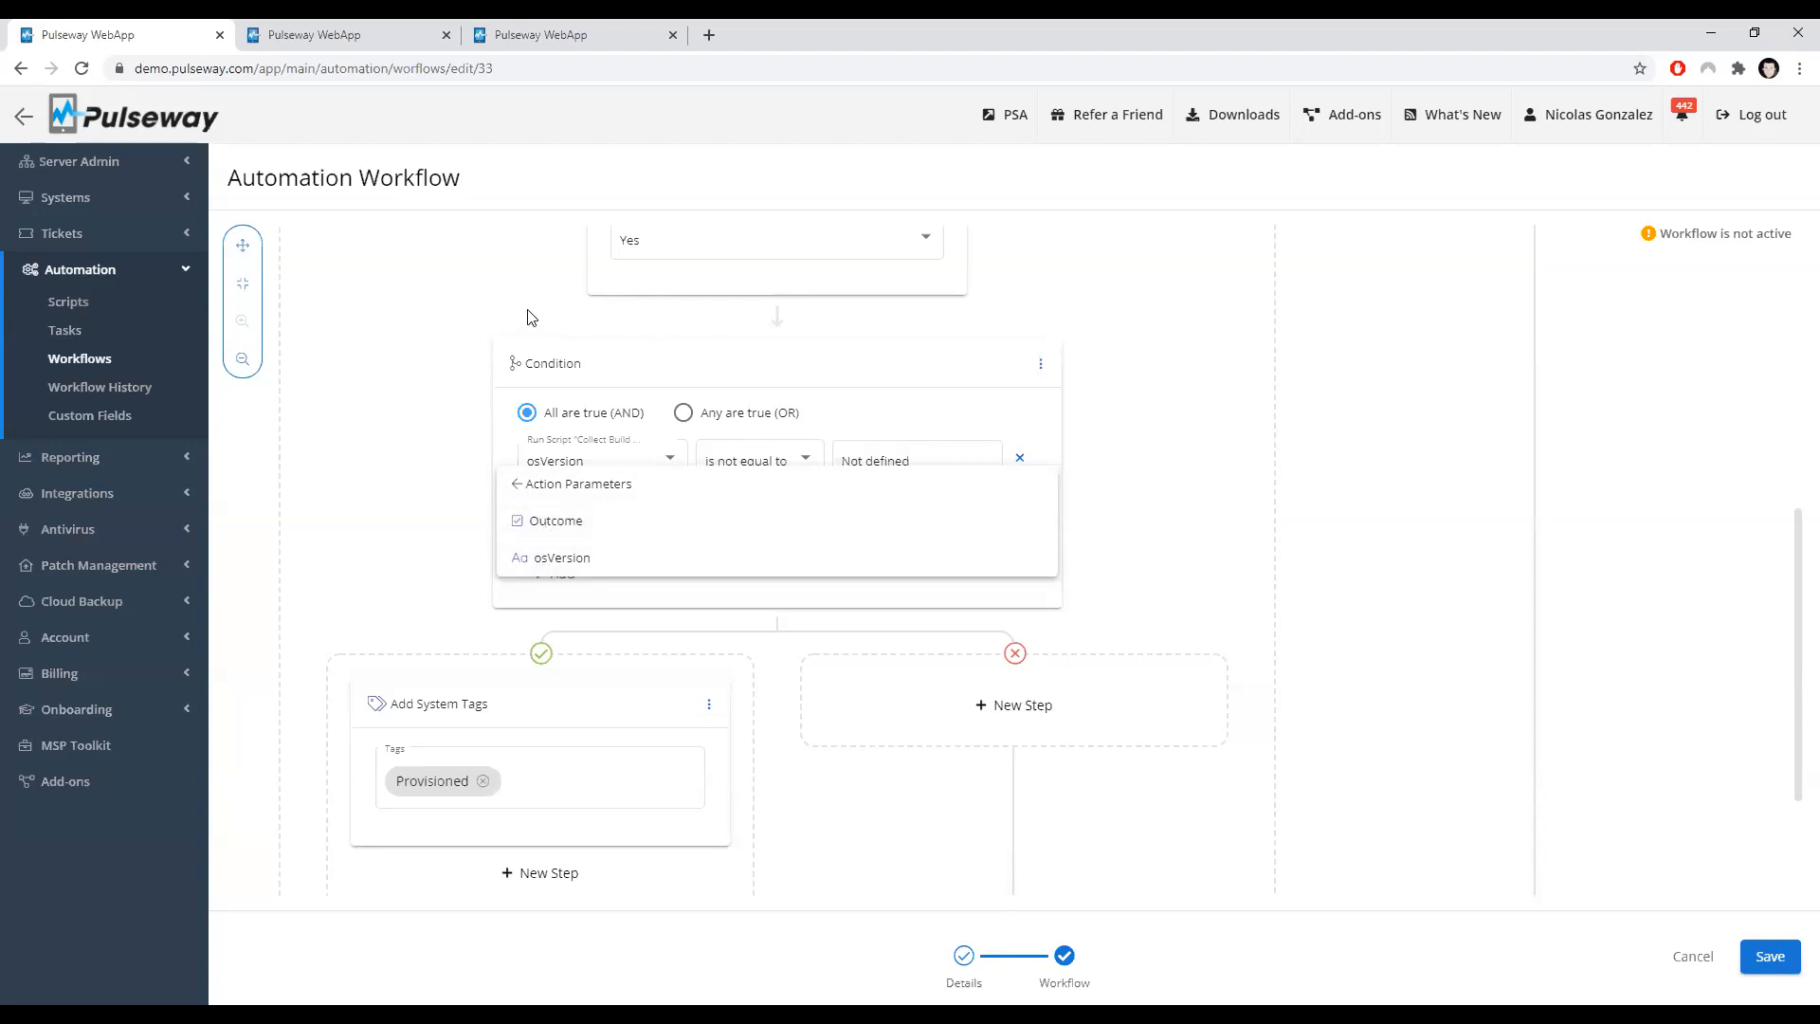
{"action": "left_click", "coordinate": [893, 560]}
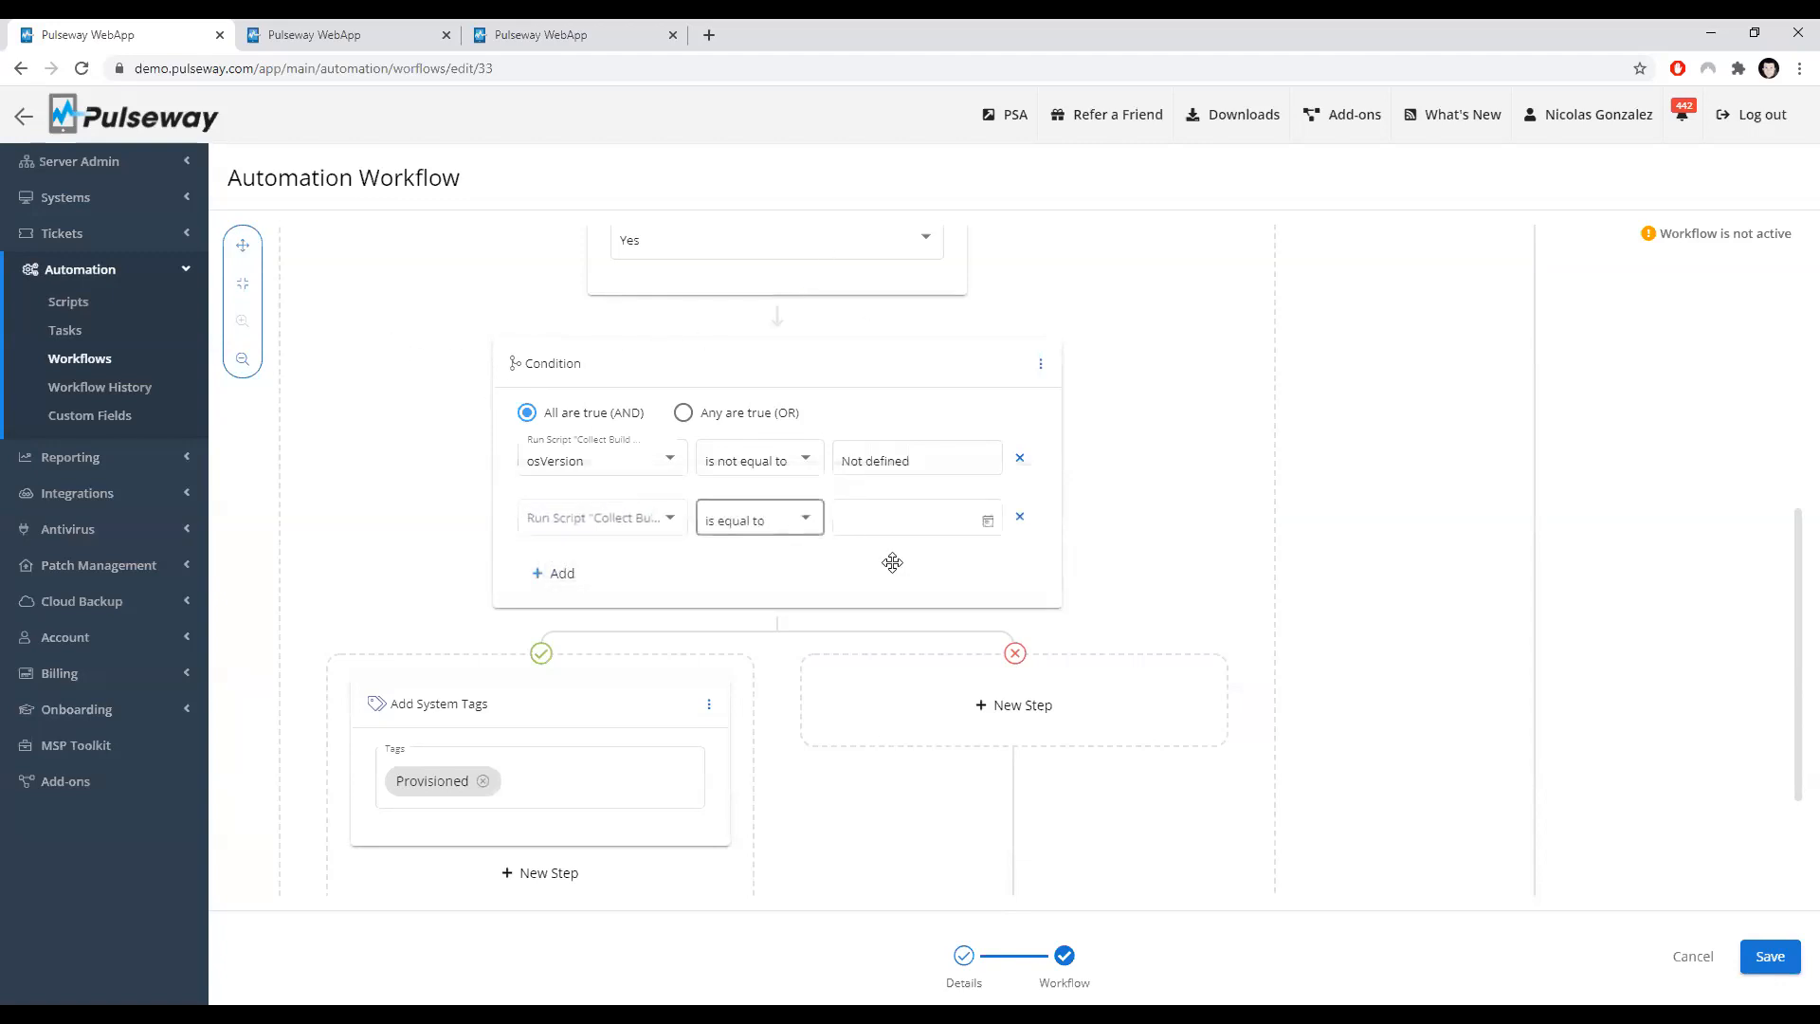
{"action": "left_click", "coordinate": [1020, 519]}
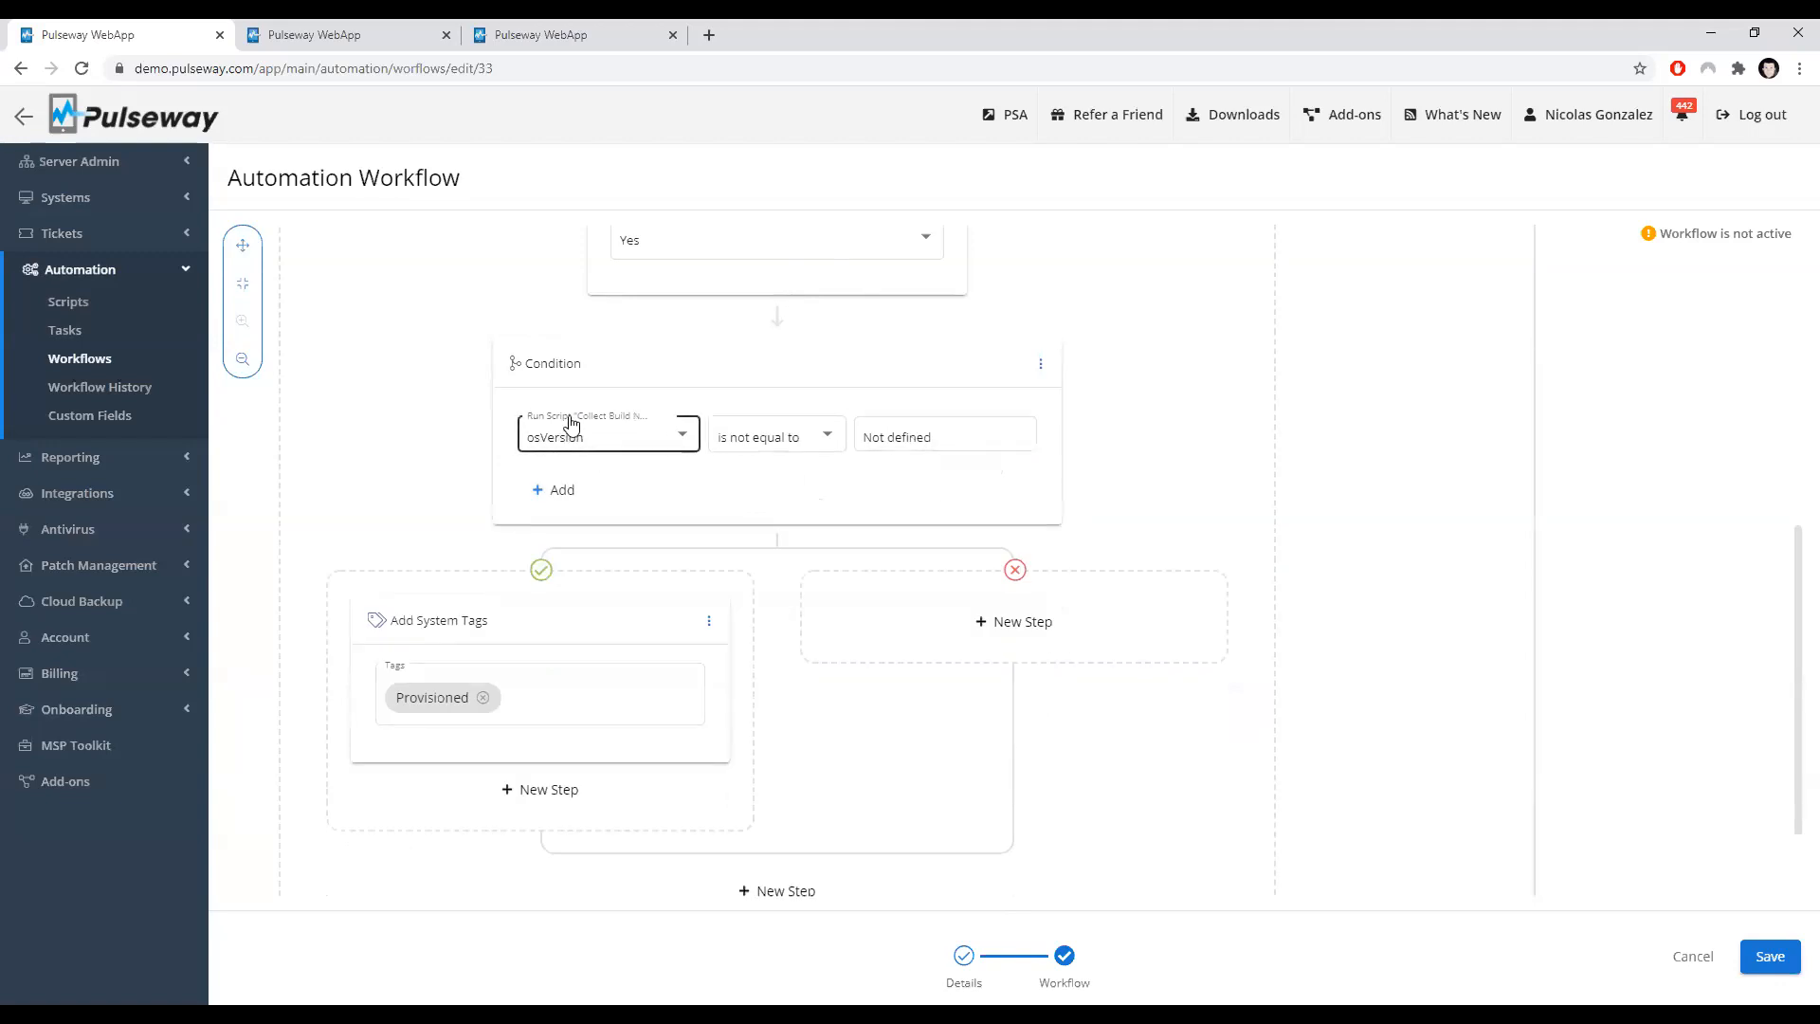
Step: Leave this workflow and open the Service Stopped Auto-remediation workflow for editing
{"action": "scroll", "coordinate": [445, 532], "scroll_direction": "down", "scroll_amount": 1}
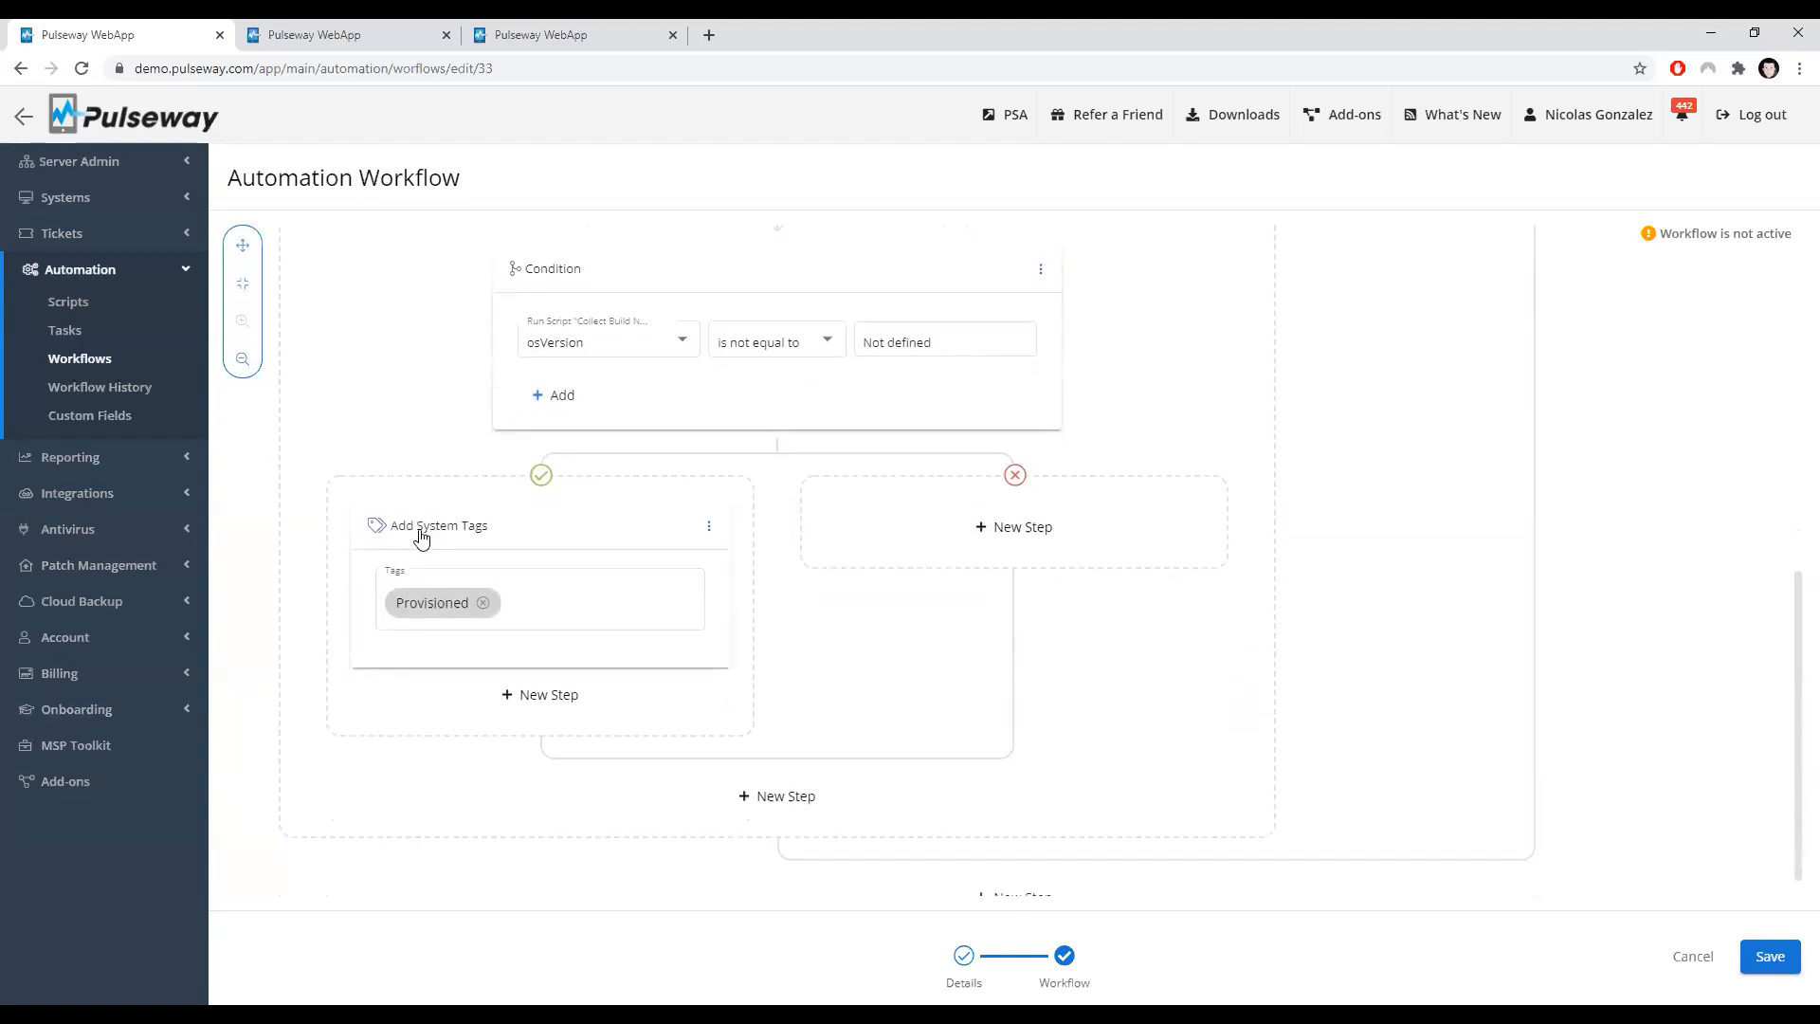
{"action": "left_click", "coordinate": [548, 606]}
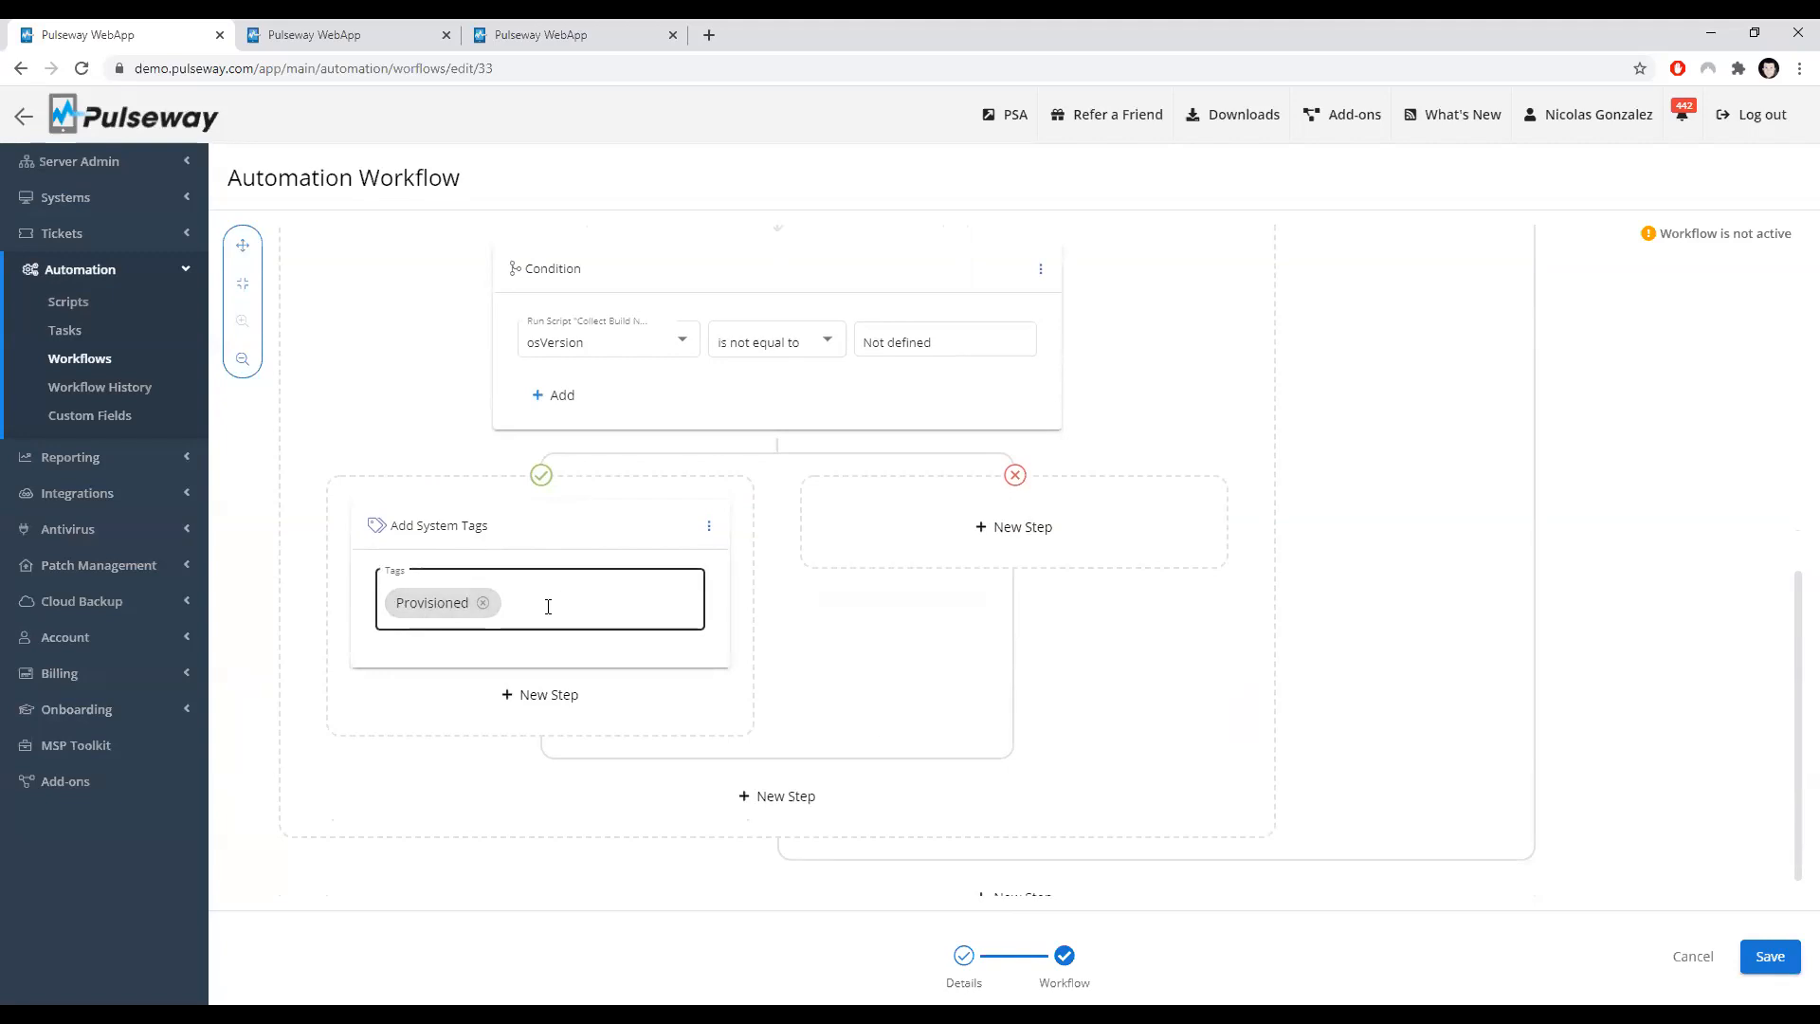
{"action": "scroll", "coordinate": [550, 609], "scroll_direction": "up", "scroll_amount": 8}
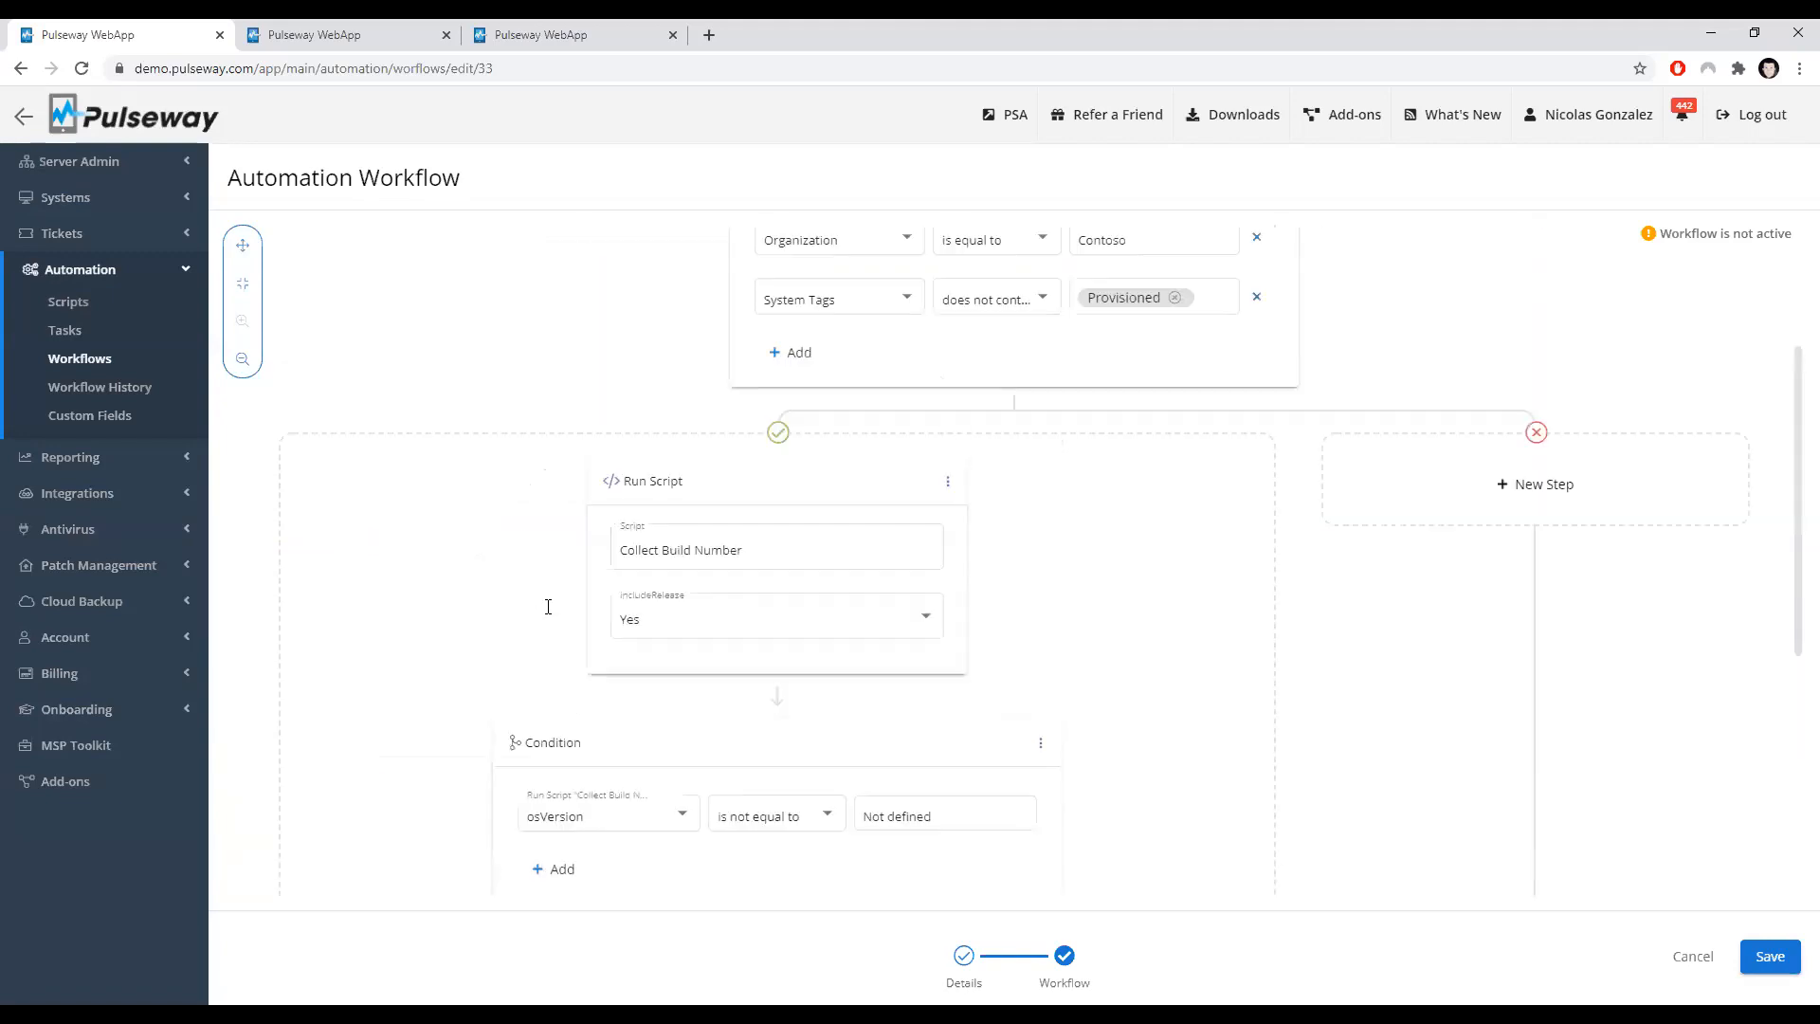
{"action": "left_click", "coordinate": [101, 364]}
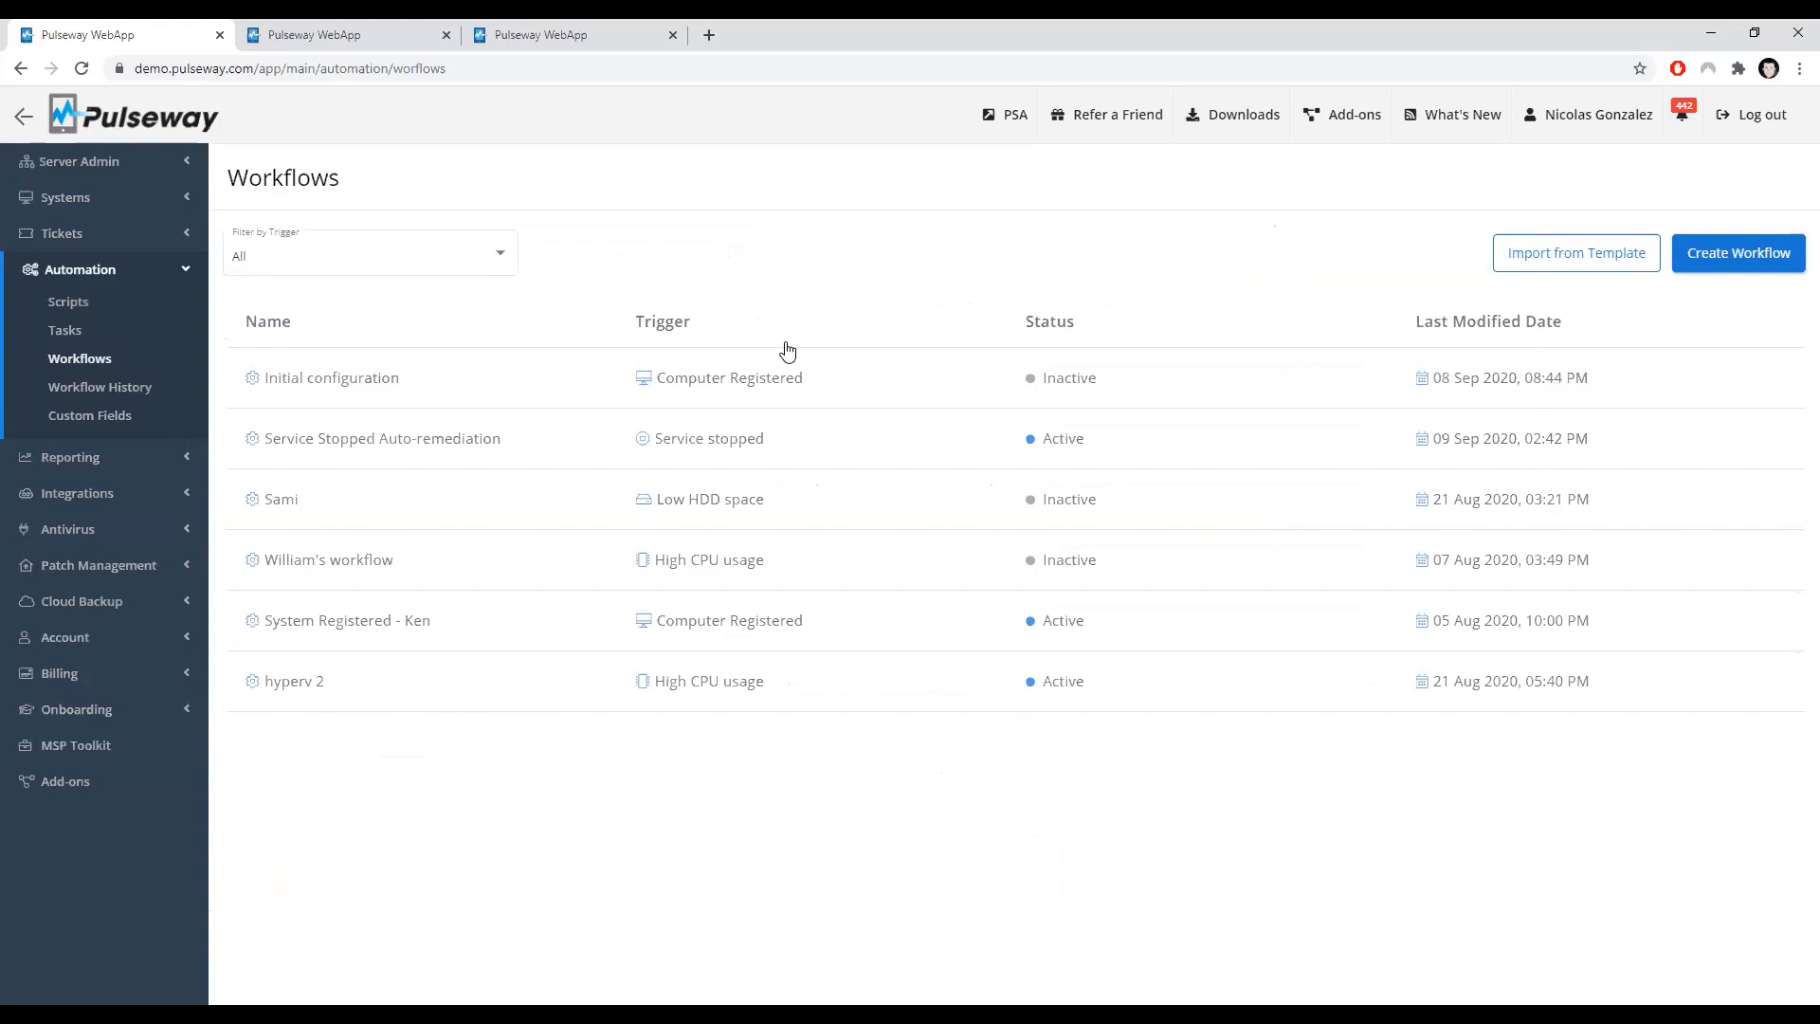
{"action": "left_click", "coordinate": [924, 434]}
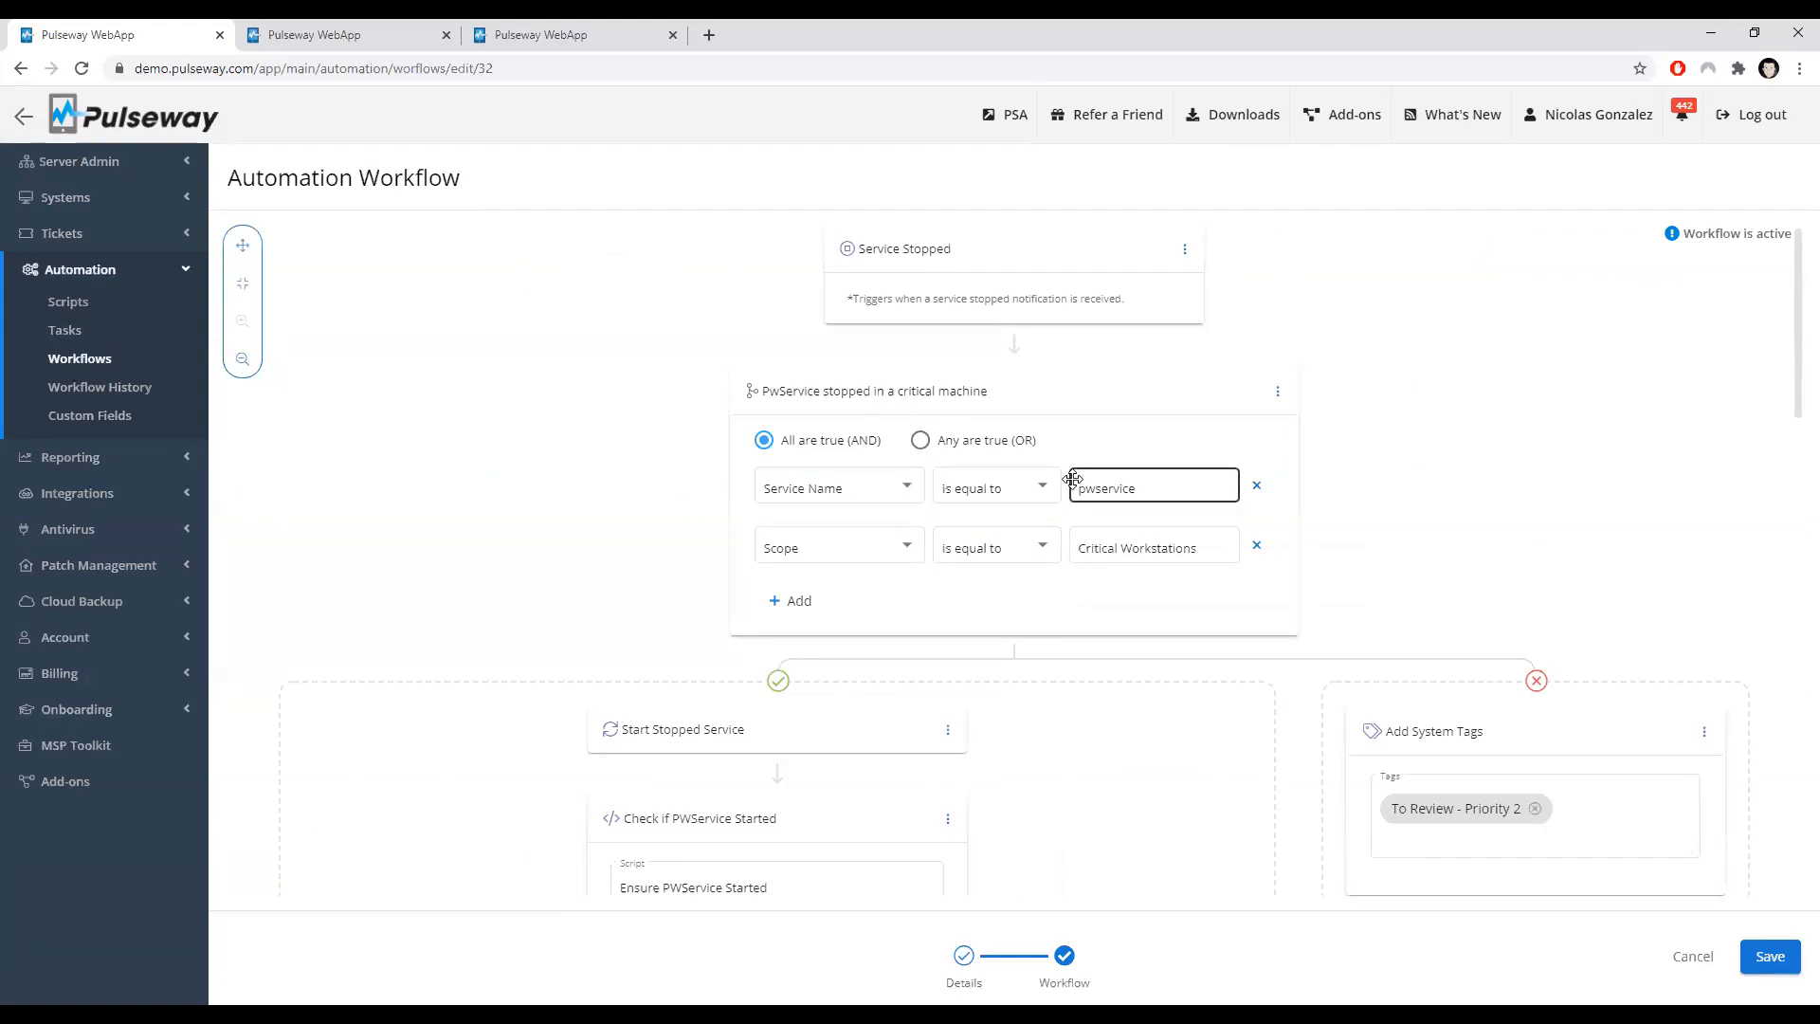
Step: Examine the workflow's critical-machine condition and the systems carrying the To Review - Priority 2 tag in the Tags tab
{"action": "scroll", "coordinate": [625, 512], "scroll_direction": "down", "scroll_amount": 1}
{"action": "scroll", "coordinate": [626, 512], "scroll_direction": "up", "scroll_amount": 1}
{"action": "scroll", "coordinate": [847, 547], "scroll_direction": "down", "scroll_amount": 1}
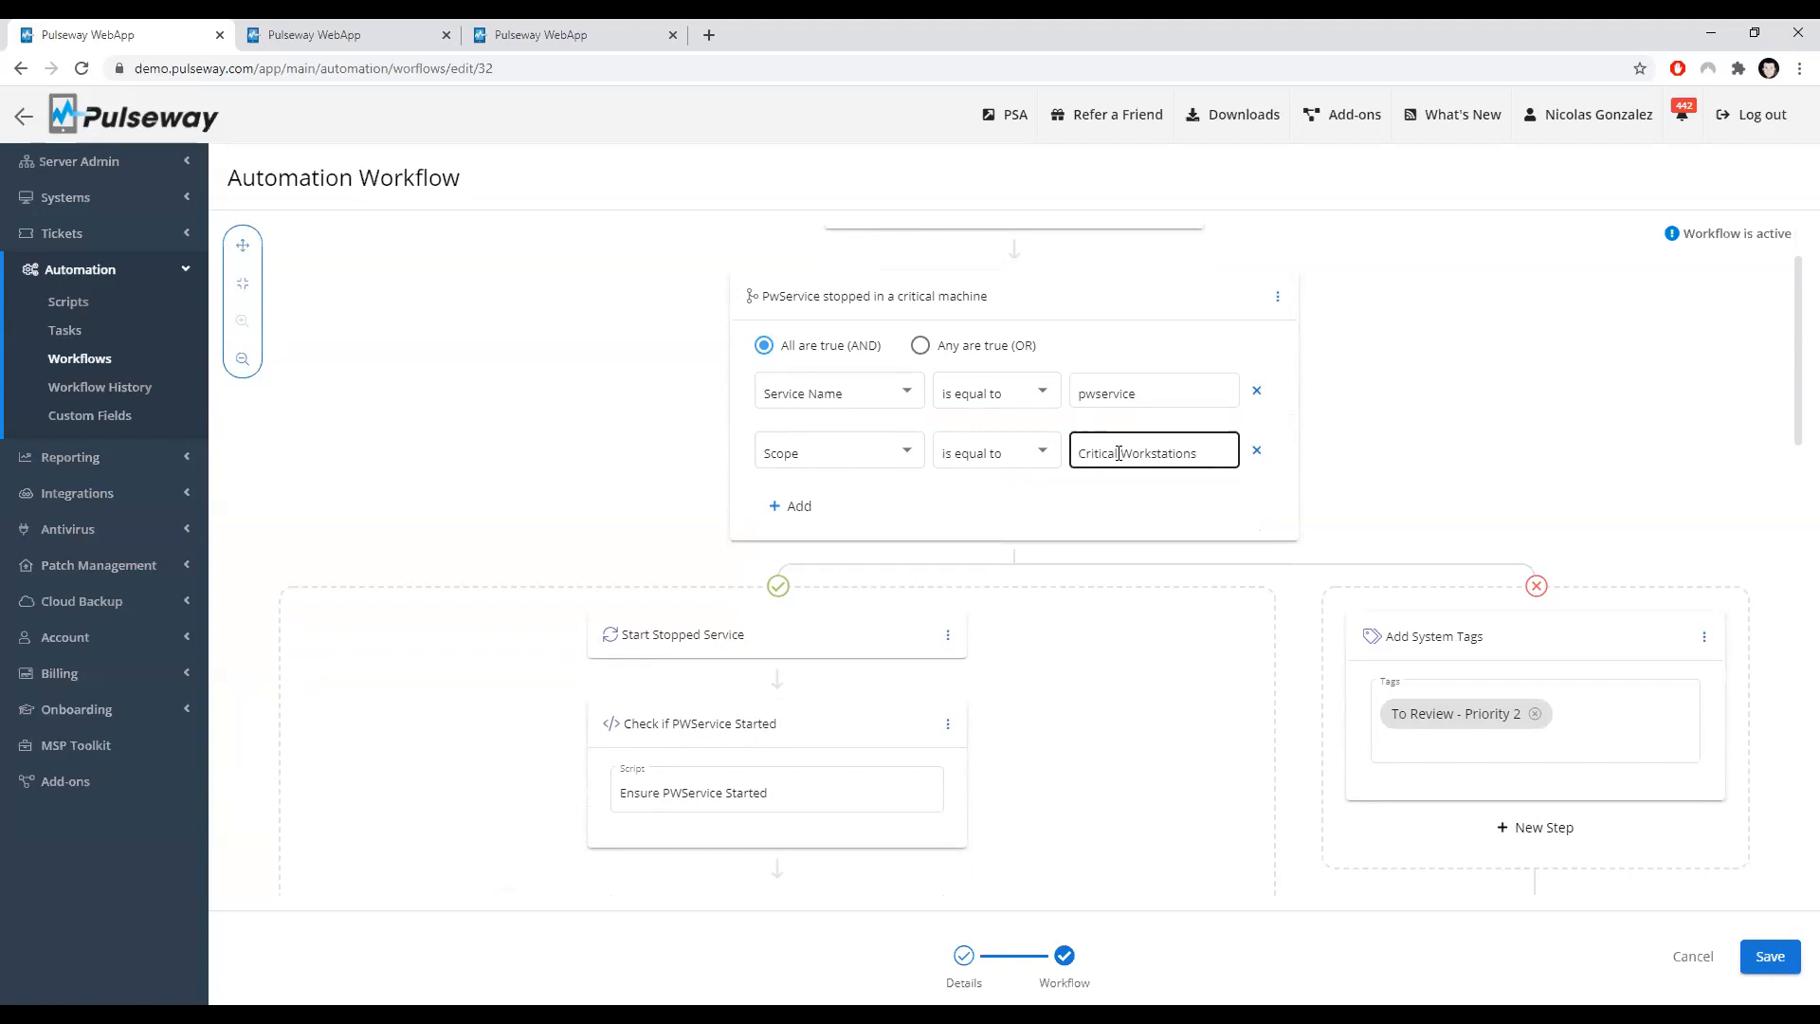
{"action": "scroll", "coordinate": [1292, 464], "scroll_direction": "down", "scroll_amount": 3}
{"action": "scroll", "coordinate": [1388, 483], "scroll_direction": "up", "scroll_amount": 3}
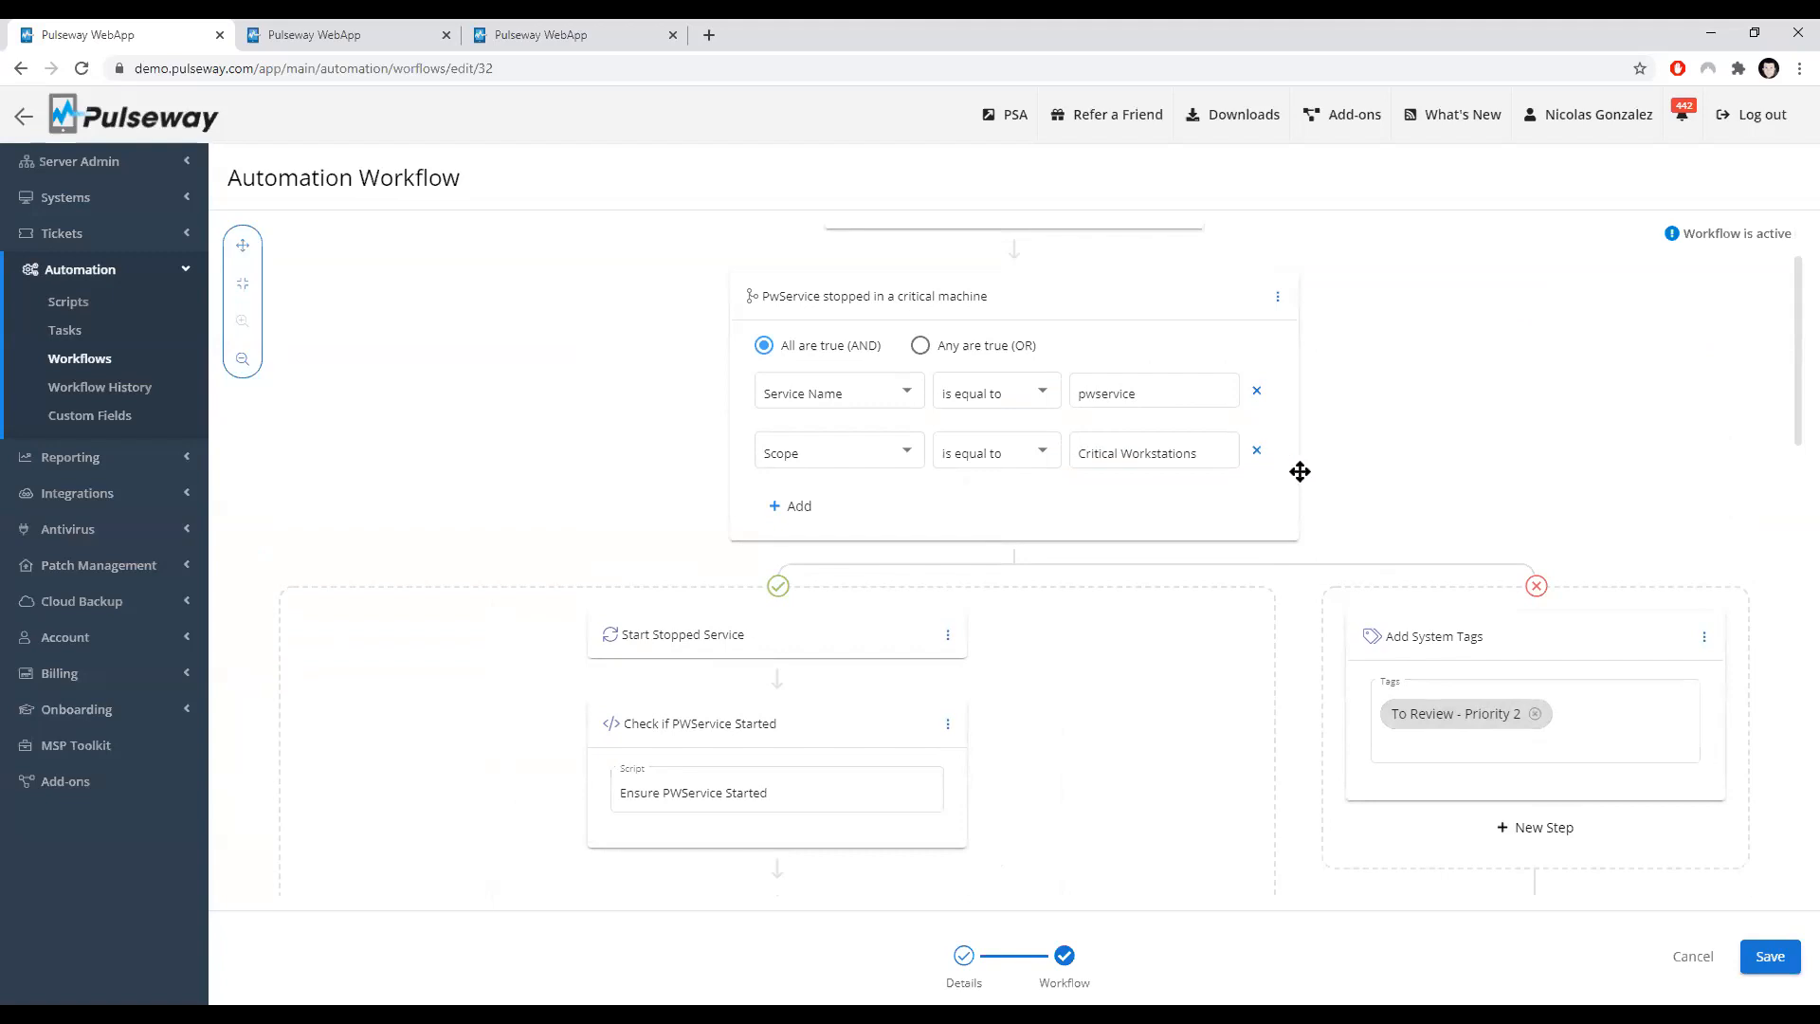
{"action": "left_click", "coordinate": [513, 36]}
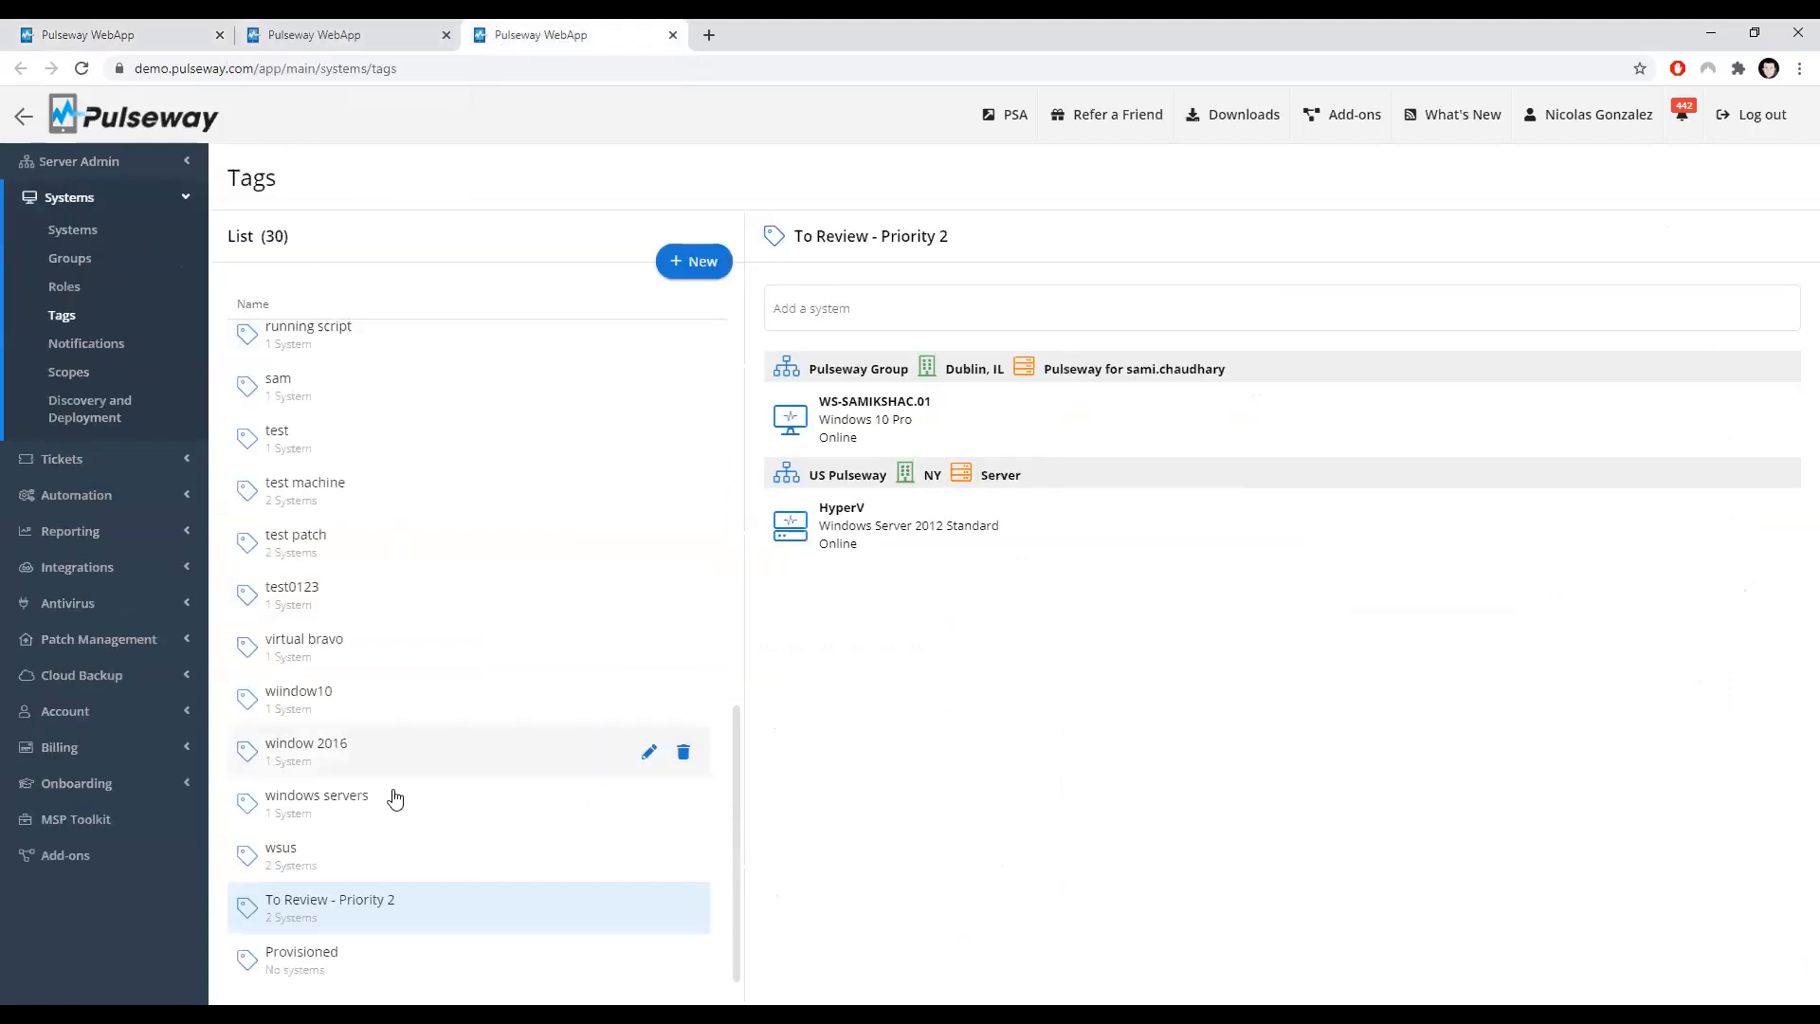
{"action": "mouse_move", "coordinate": [308, 917]}
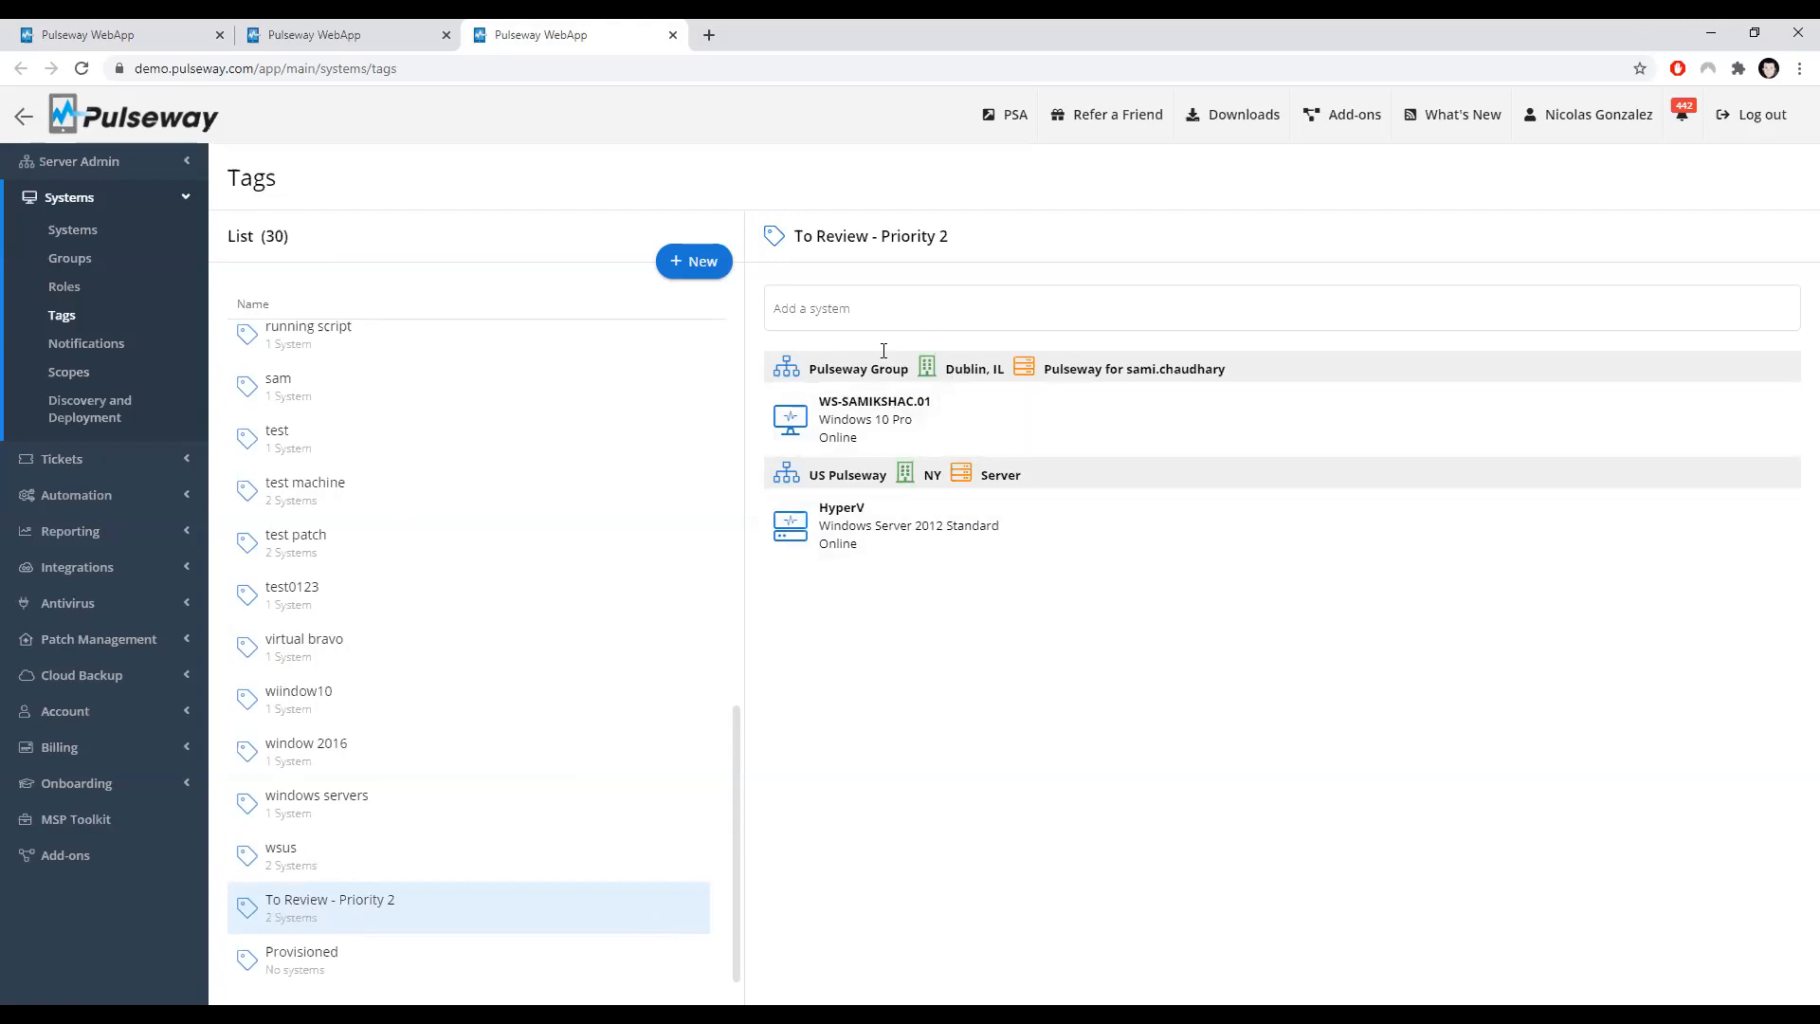
{"action": "left_click", "coordinate": [339, 31]}
{"action": "left_click", "coordinate": [123, 44]}
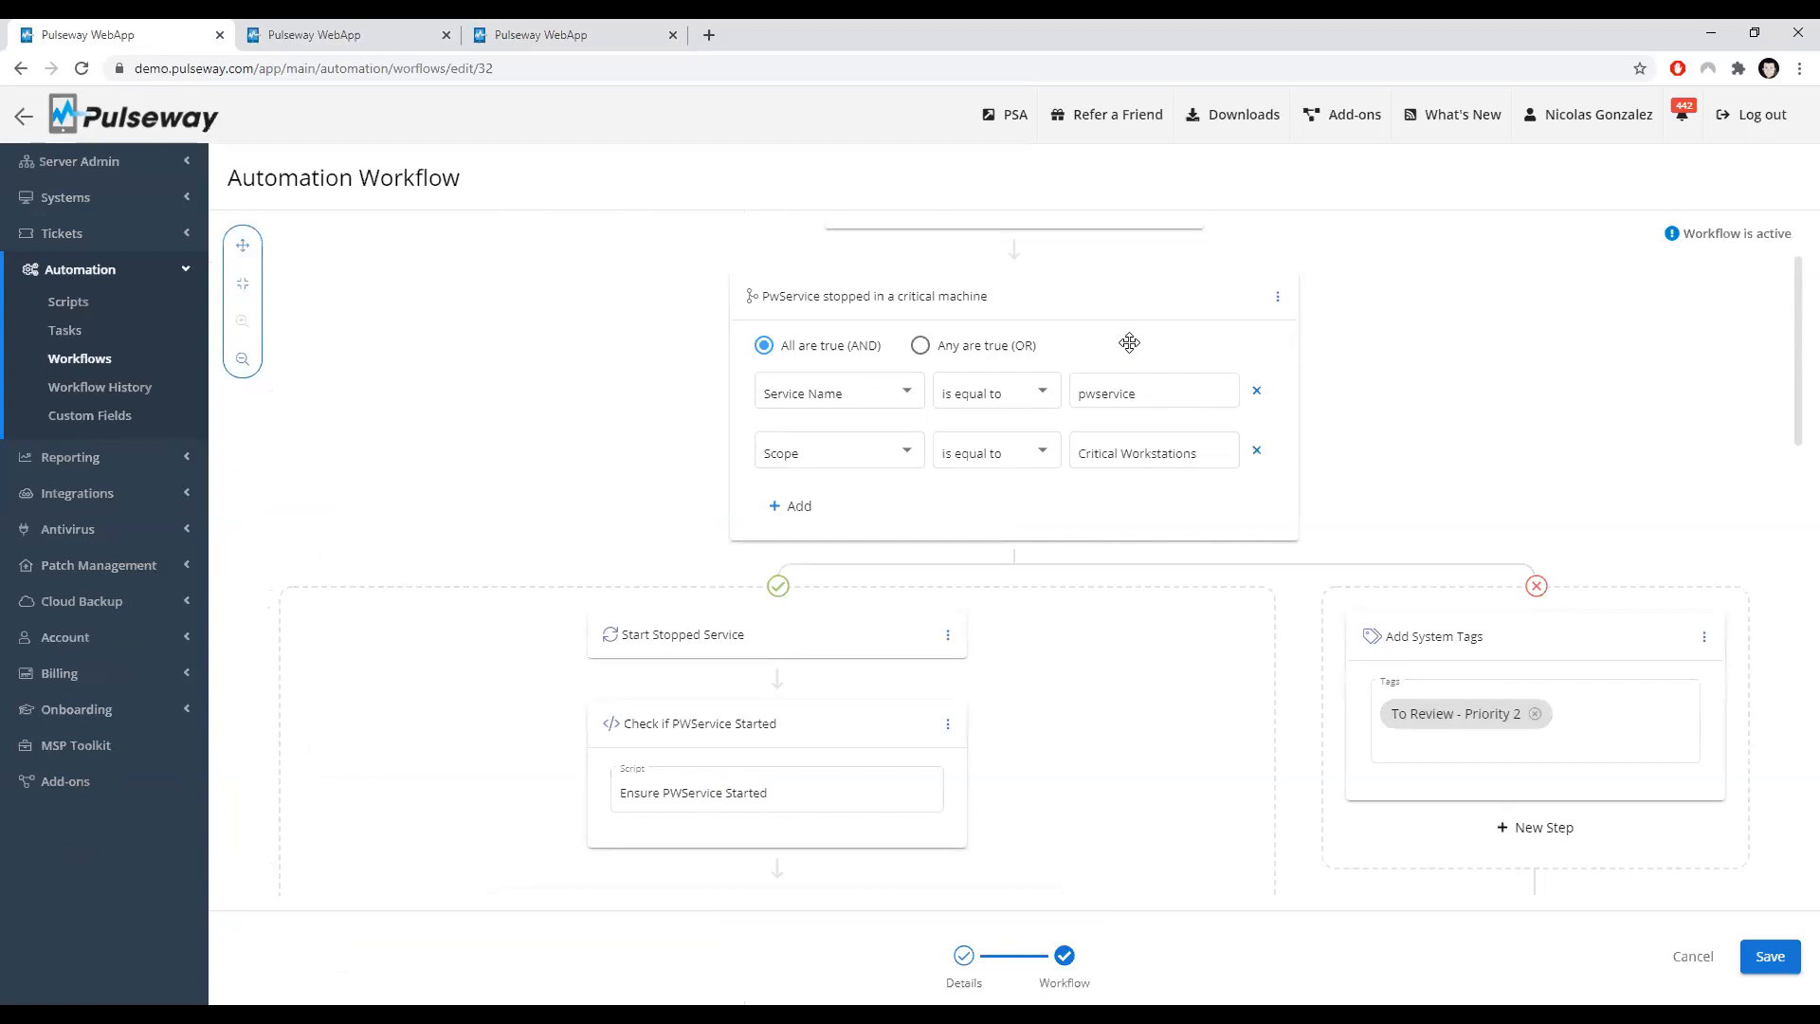
Step: Examine the Was not able to restart condition using the Start Stopped Service outcome and script output
{"action": "scroll", "coordinate": [588, 452], "scroll_direction": "down", "scroll_amount": 1}
{"action": "scroll", "coordinate": [645, 550], "scroll_direction": "up", "scroll_amount": 1}
{"action": "scroll", "coordinate": [637, 652], "scroll_direction": "up", "scroll_amount": 1}
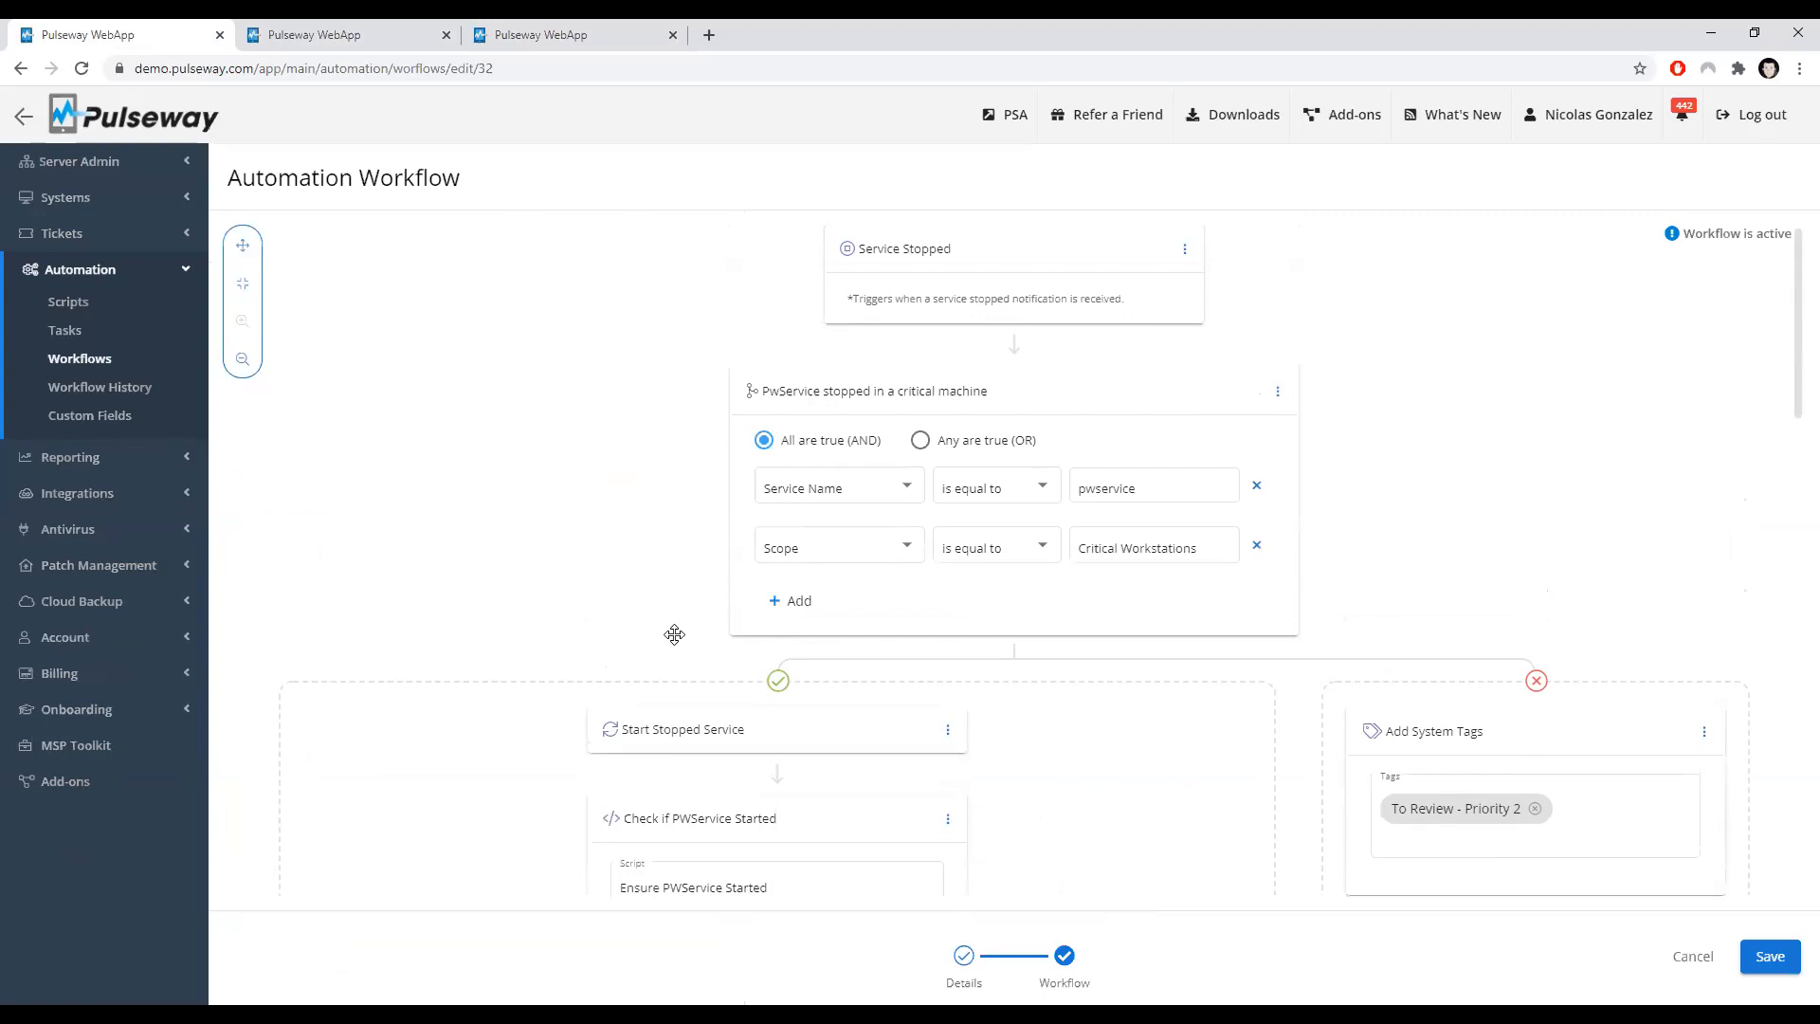
{"action": "left_click", "coordinate": [894, 261]}
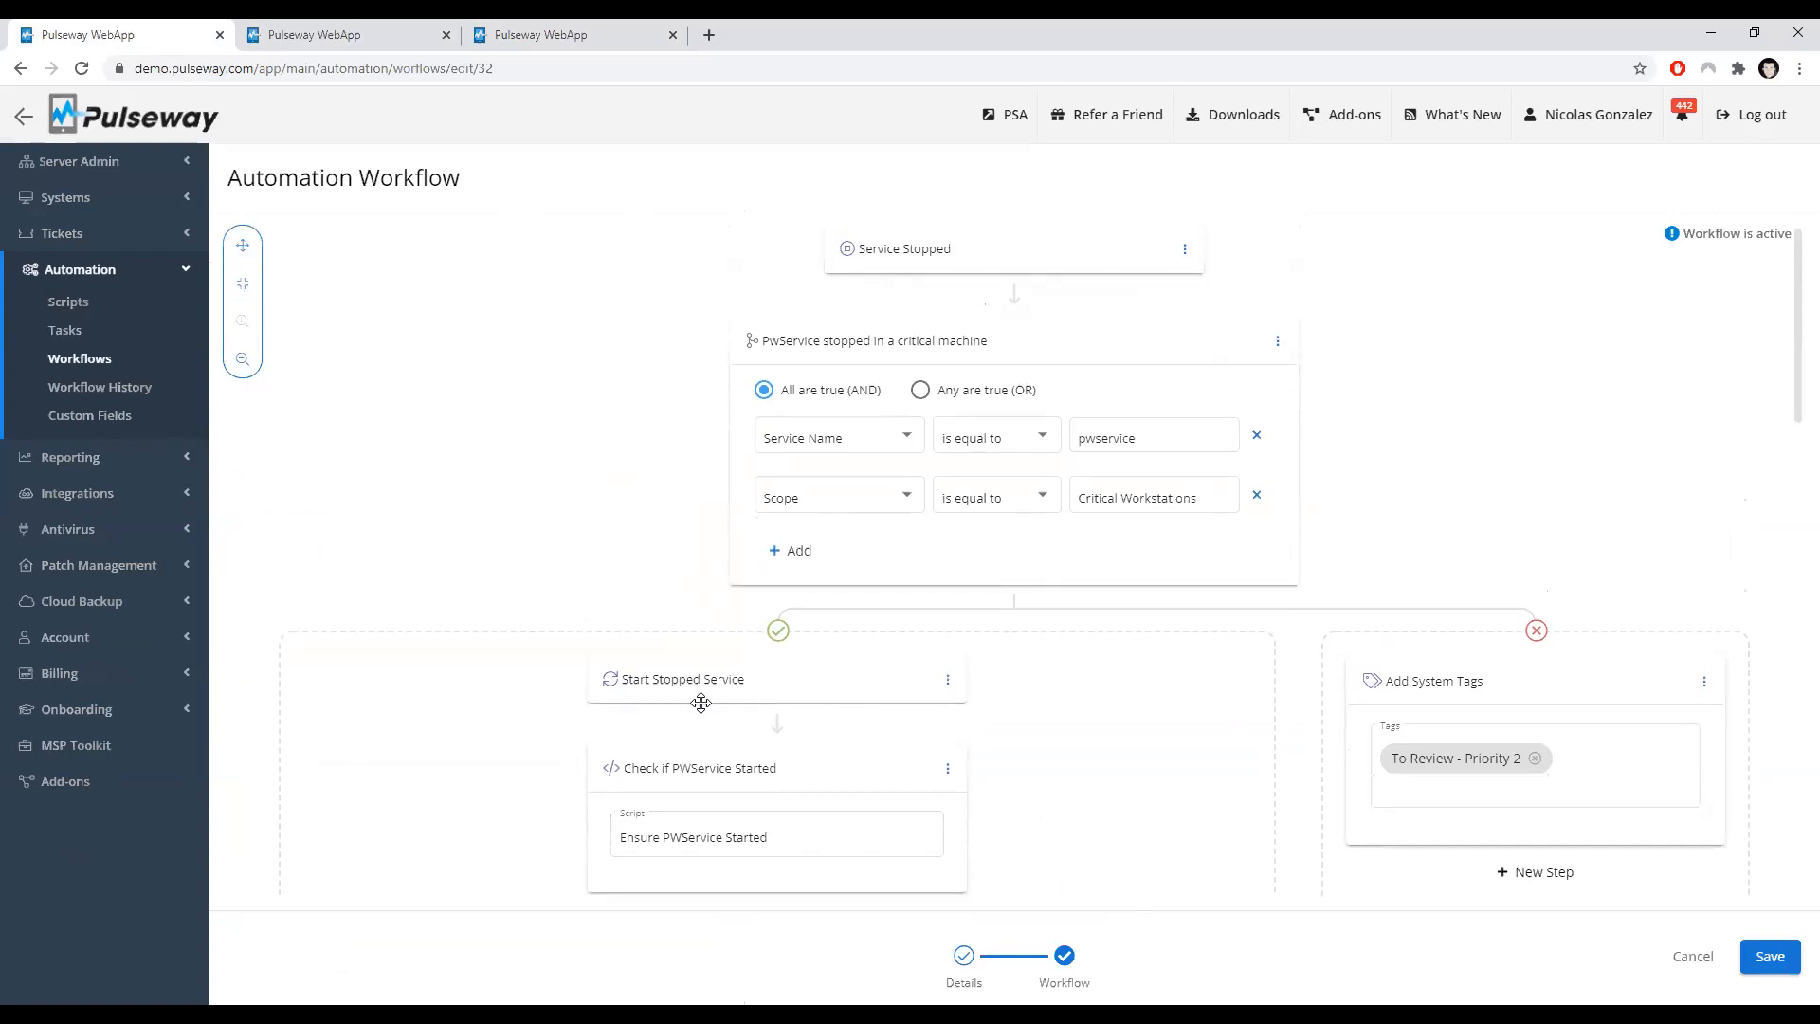
{"action": "scroll", "coordinate": [474, 509], "scroll_direction": "down", "scroll_amount": 3}
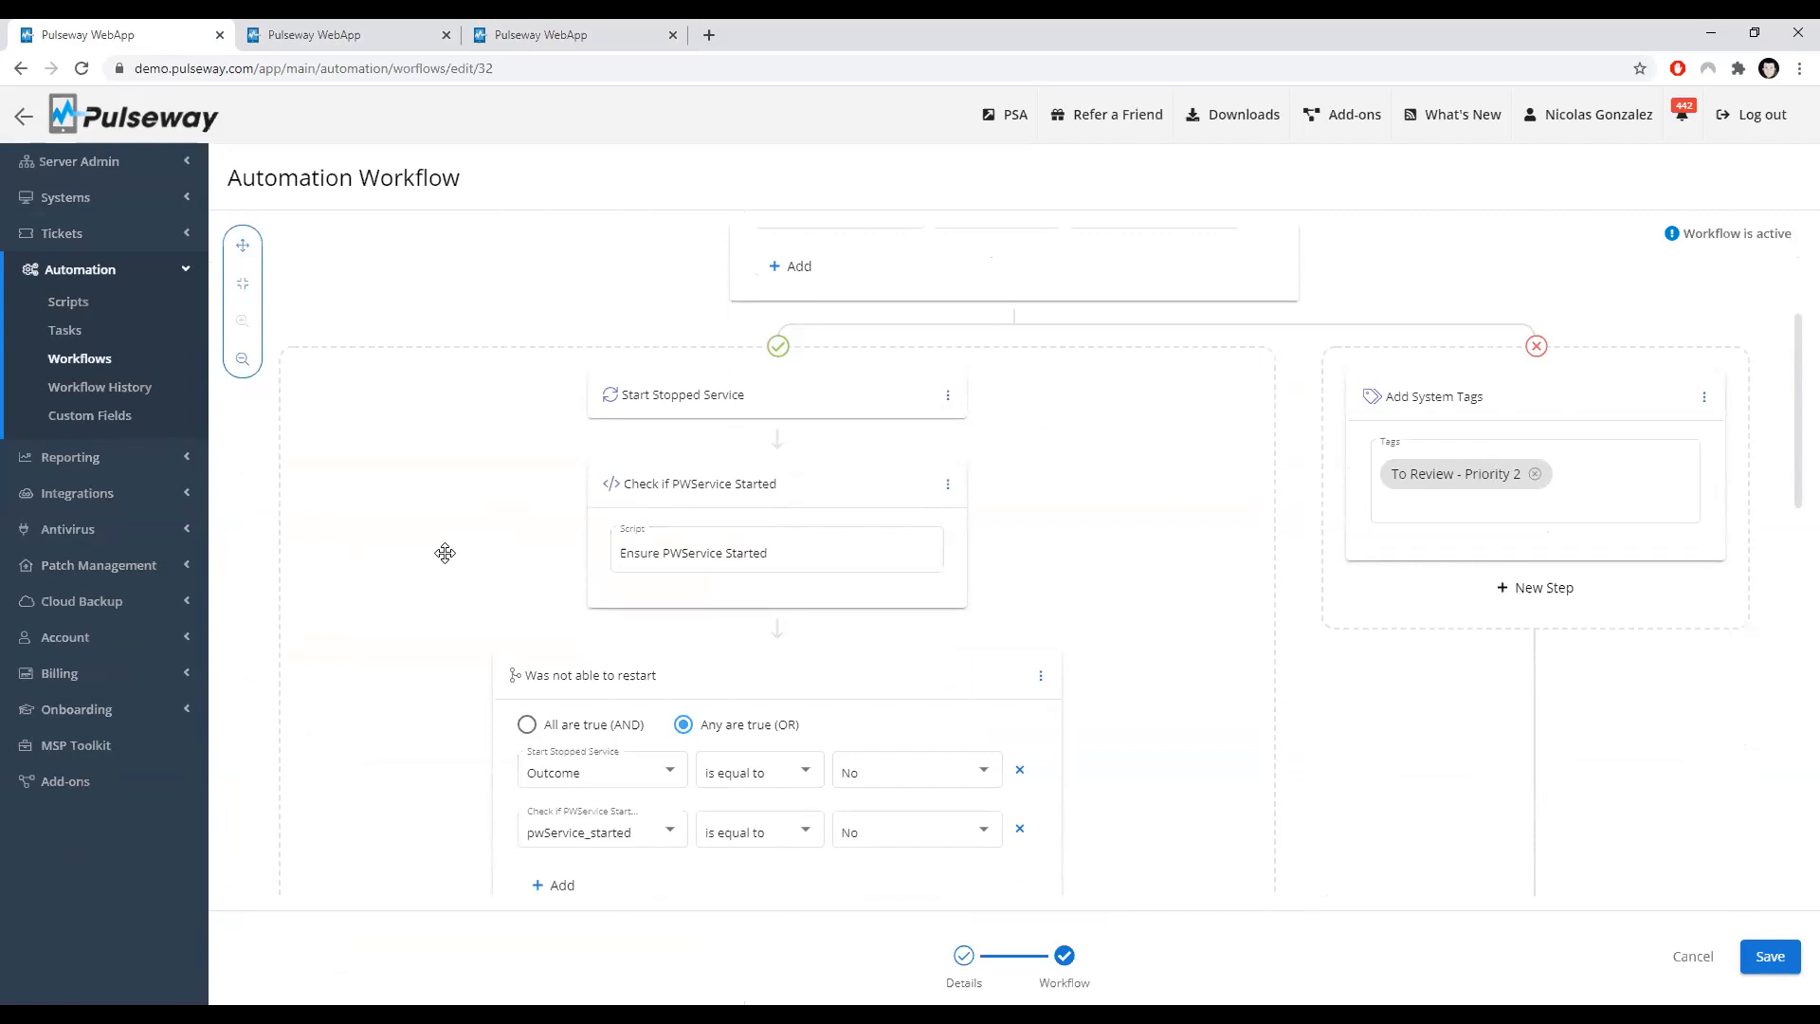
{"action": "scroll", "coordinate": [446, 552], "scroll_direction": "down", "scroll_amount": 1}
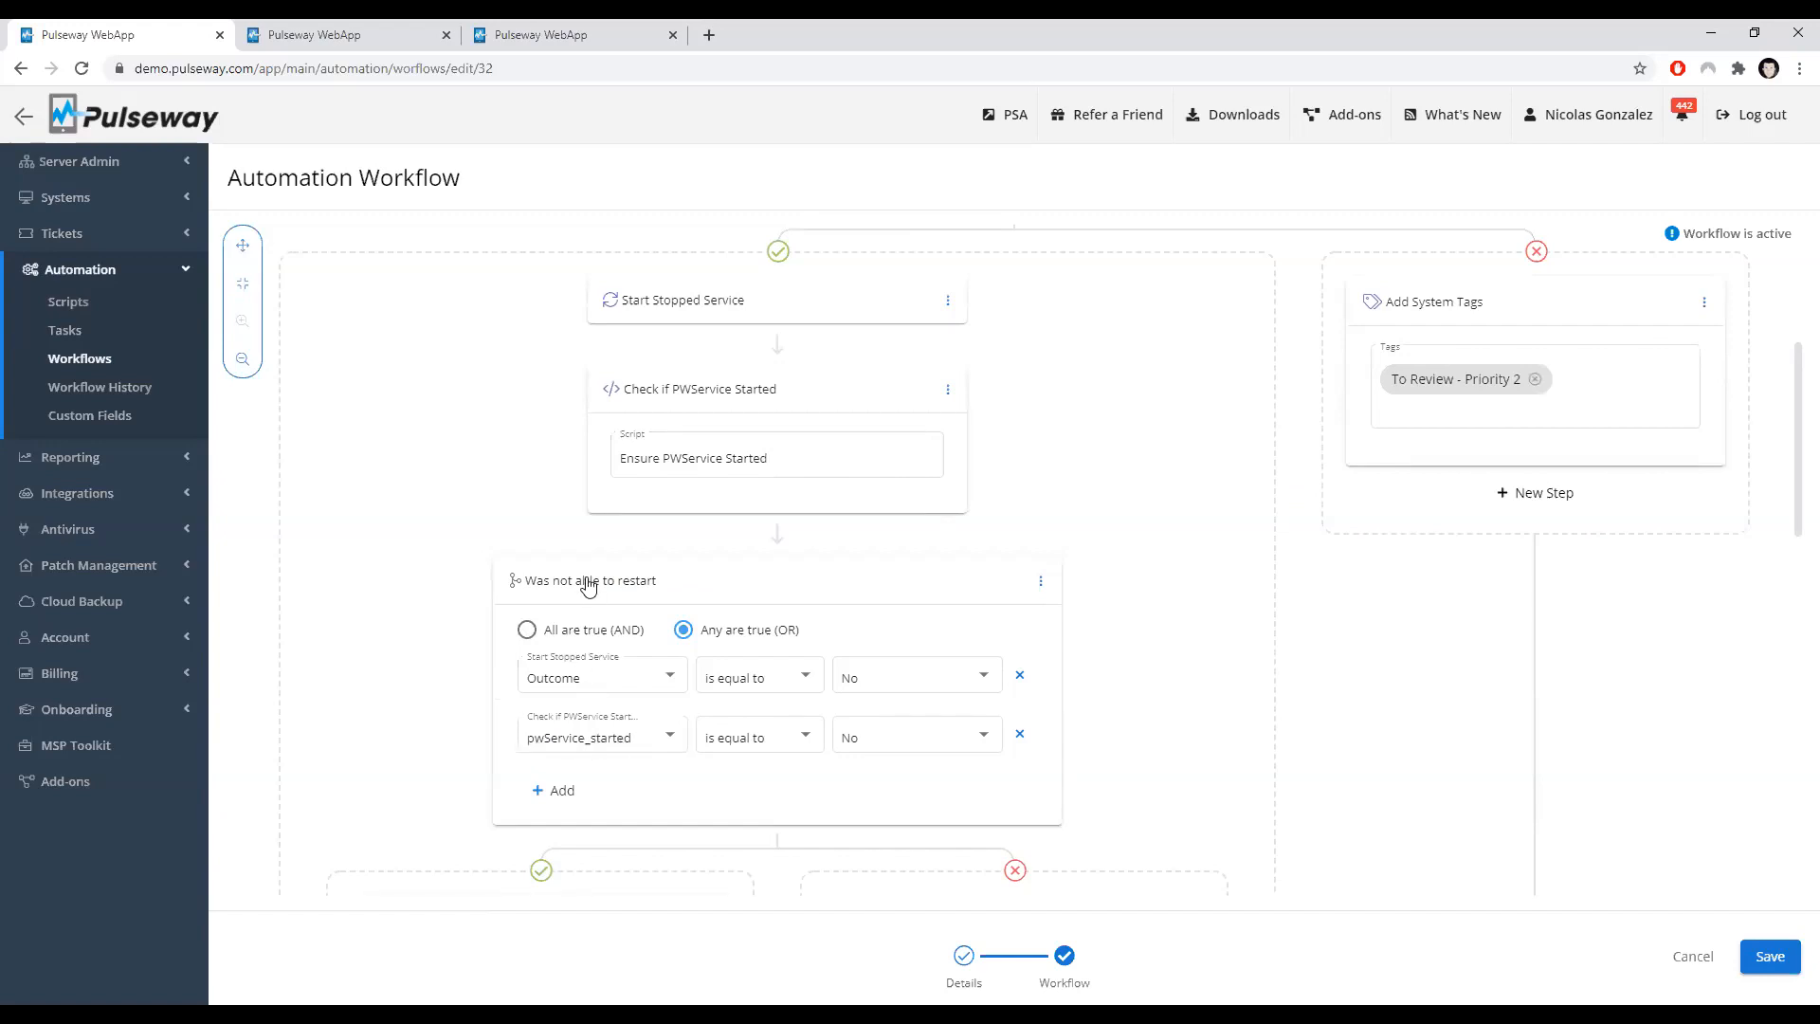
{"action": "scroll", "coordinate": [476, 565], "scroll_direction": "down", "scroll_amount": 2}
{"action": "scroll", "coordinate": [512, 569], "scroll_direction": "up", "scroll_amount": 1}
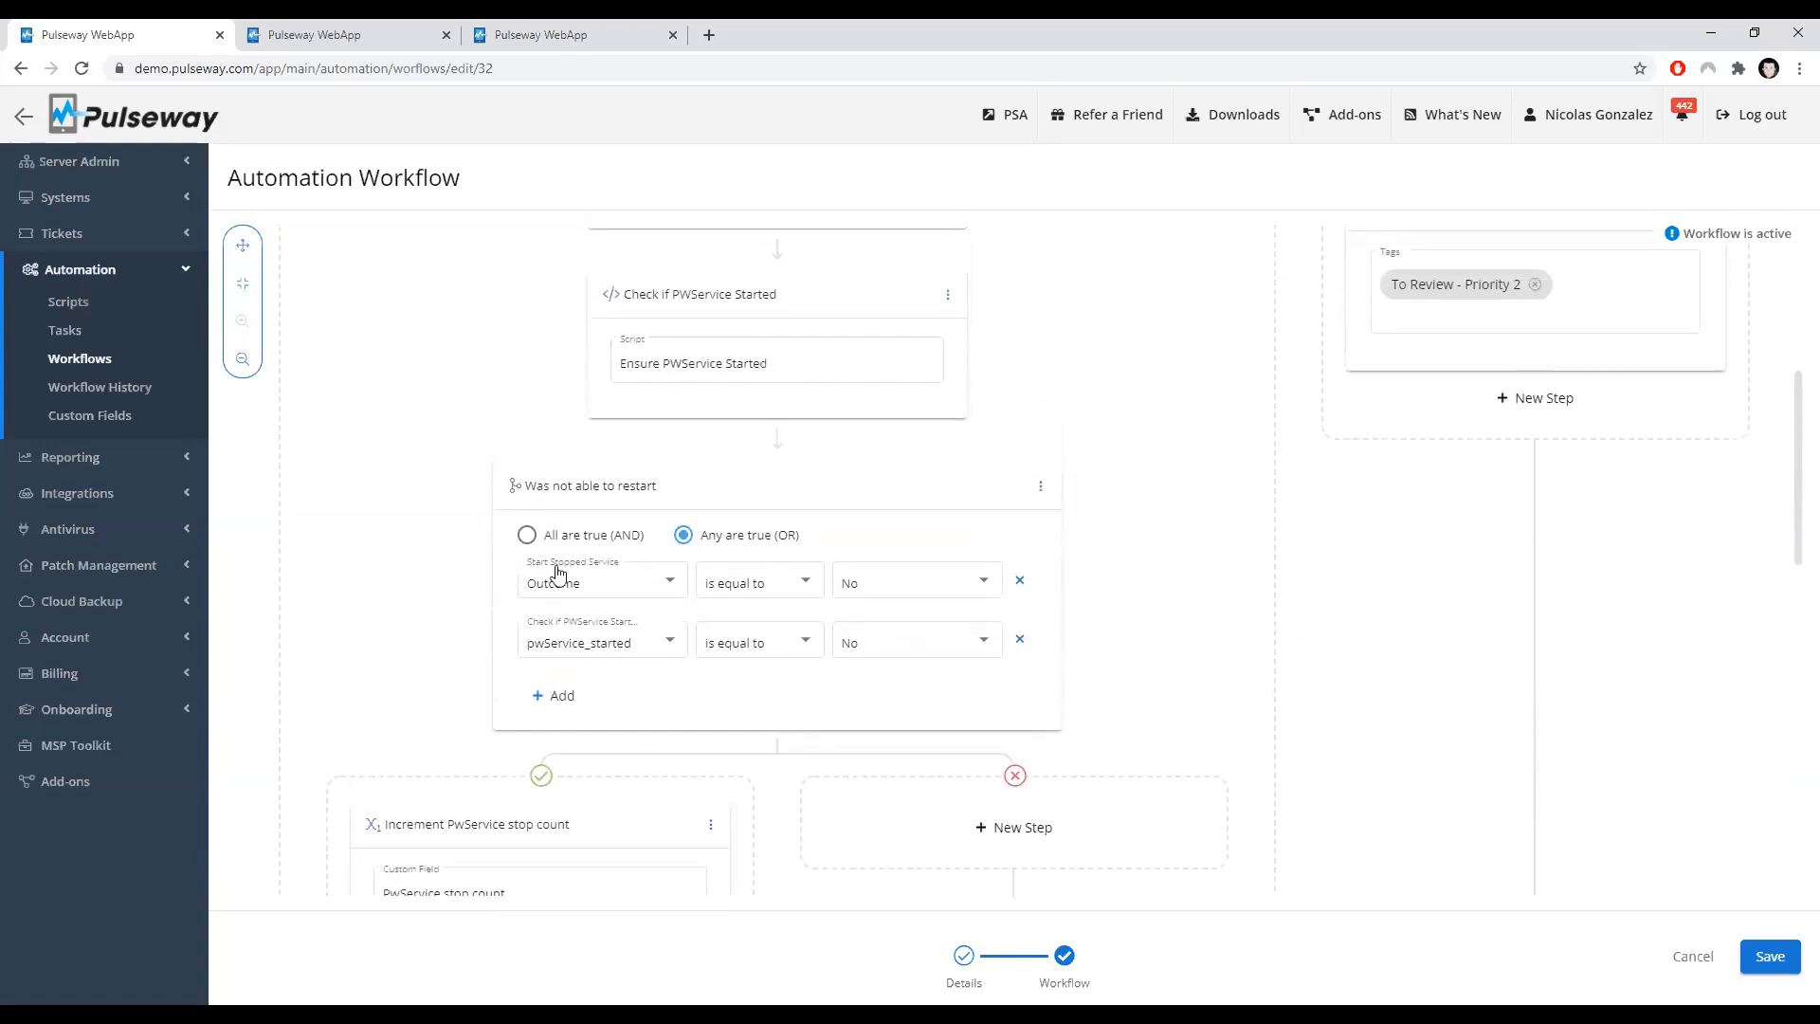
{"action": "scroll", "coordinate": [569, 616], "scroll_direction": "up", "scroll_amount": 1}
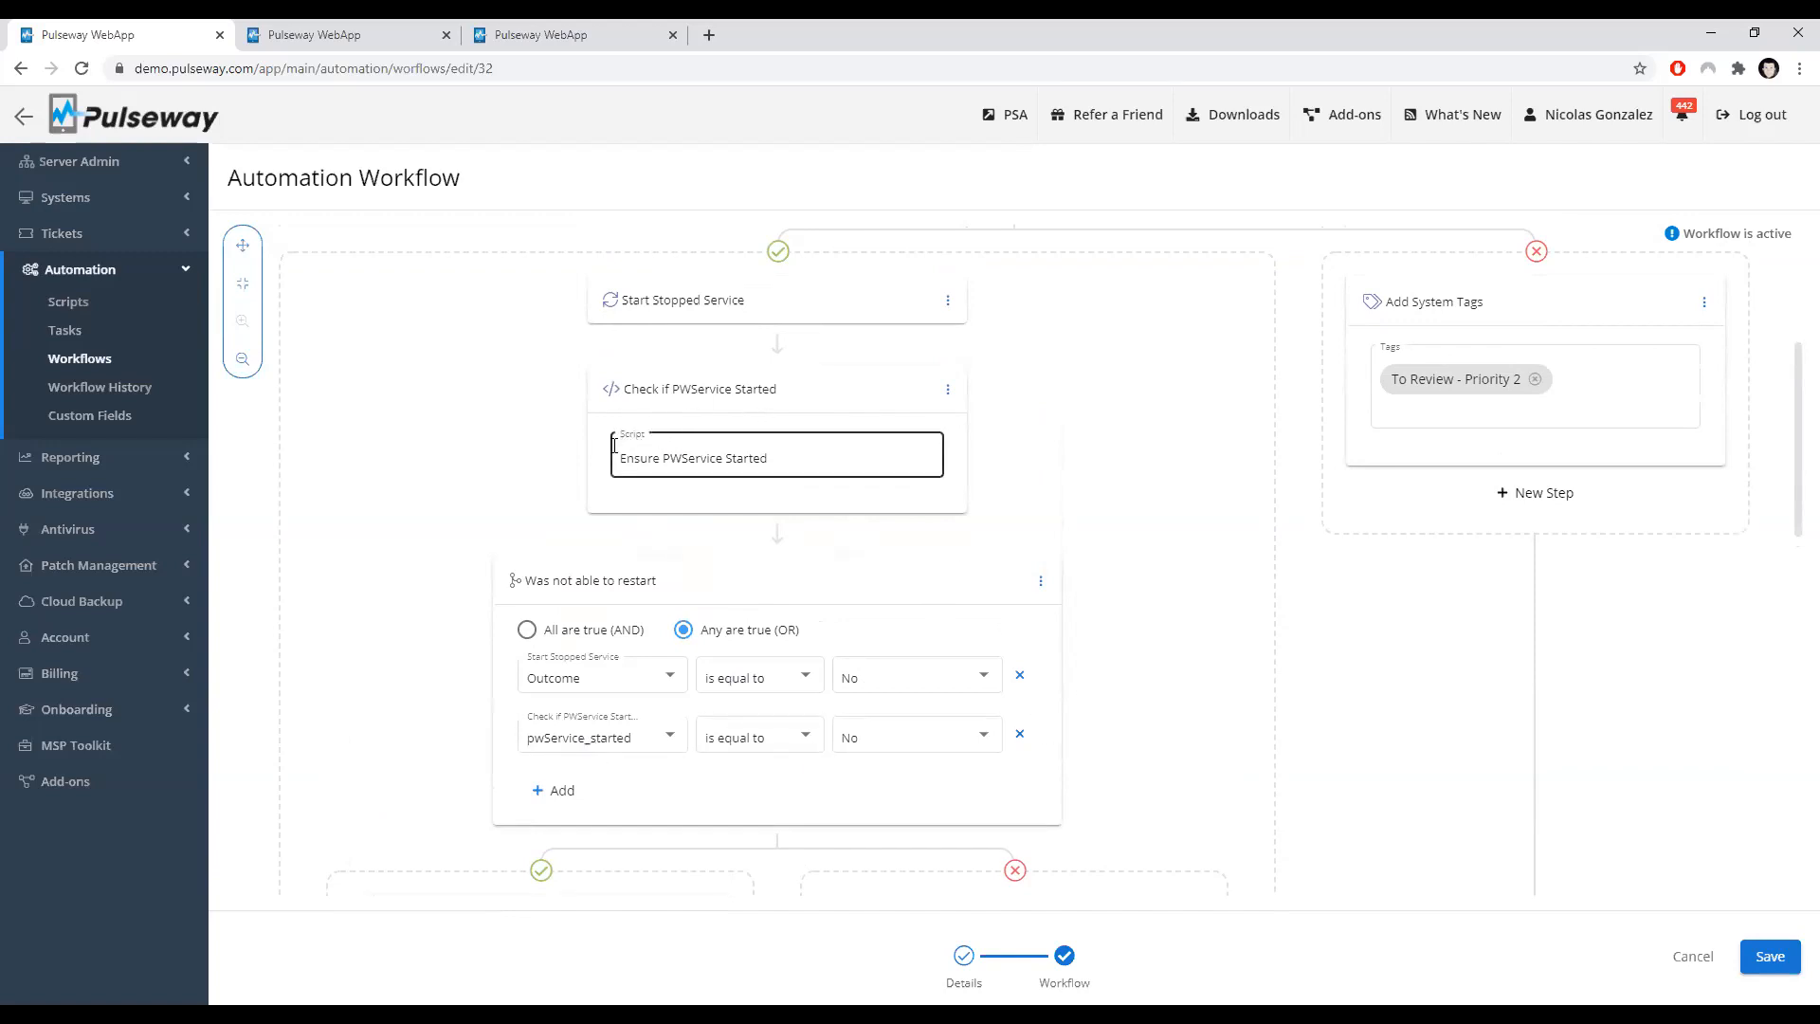
{"action": "scroll", "coordinate": [428, 560], "scroll_direction": "down", "scroll_amount": 4}
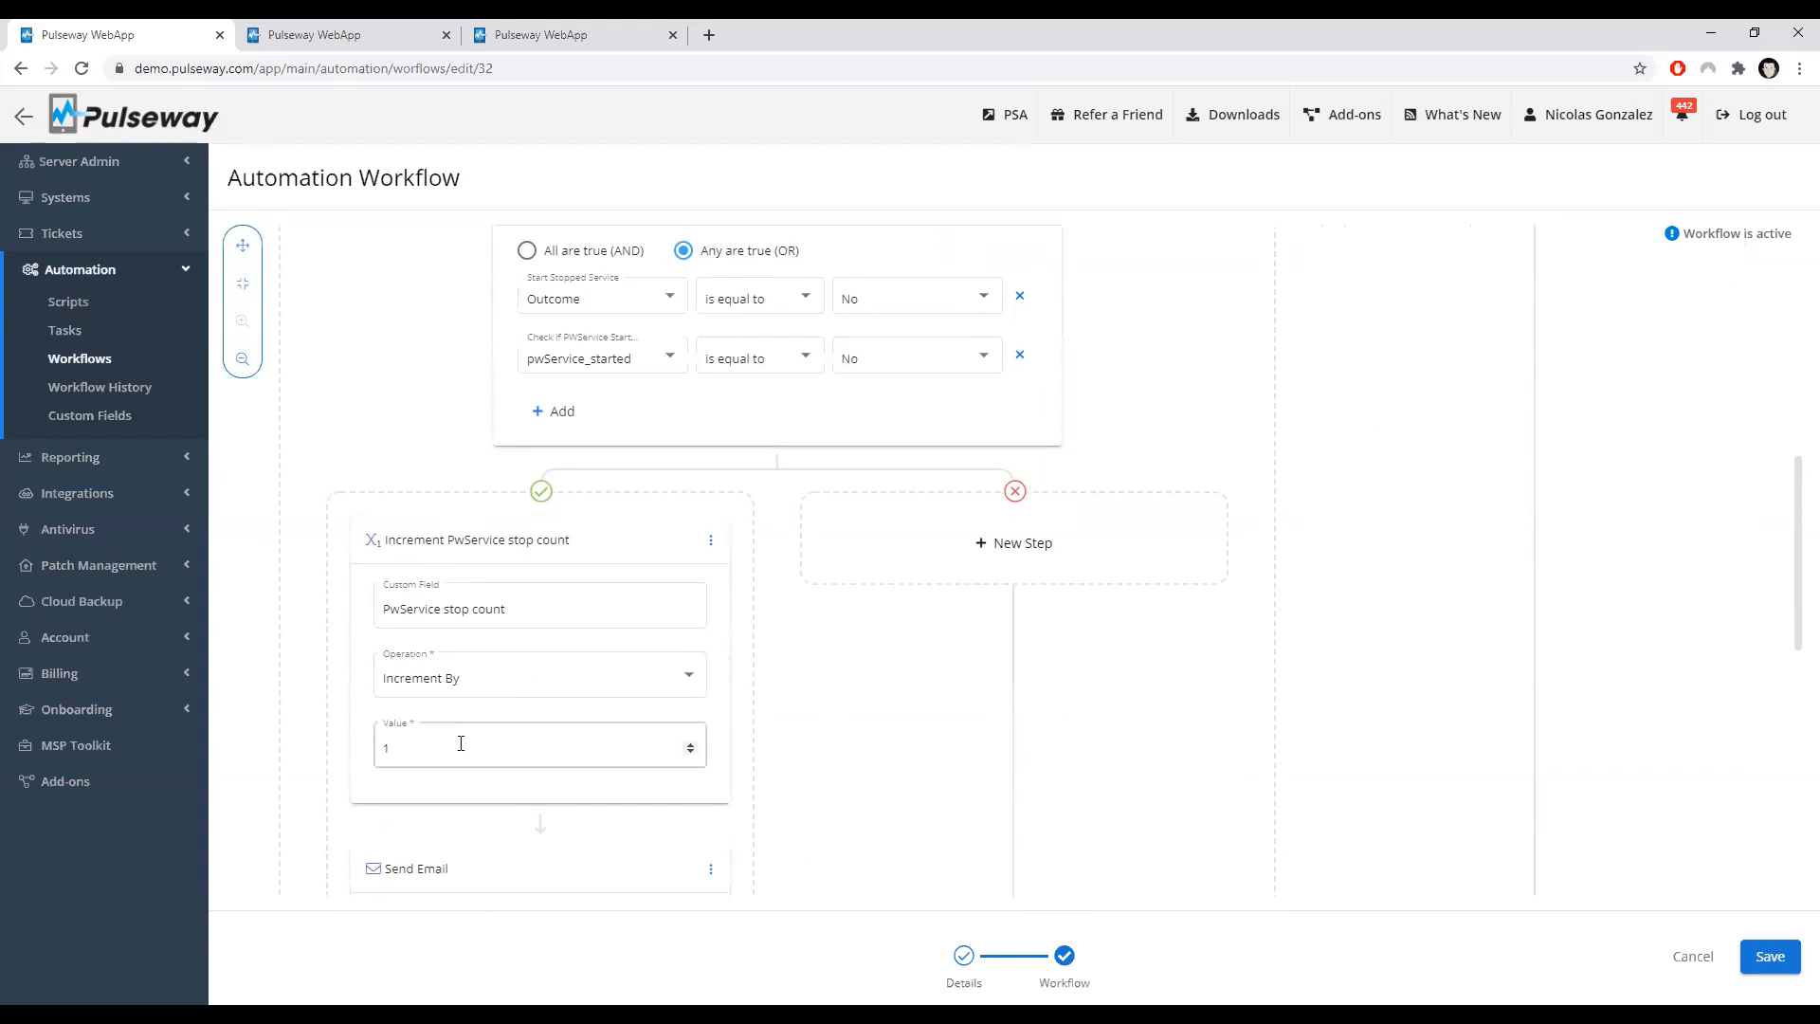
Step: Examine the Increment PwService stop count step and the Send Email body referencing the custom field
{"action": "left_click", "coordinate": [557, 533]}
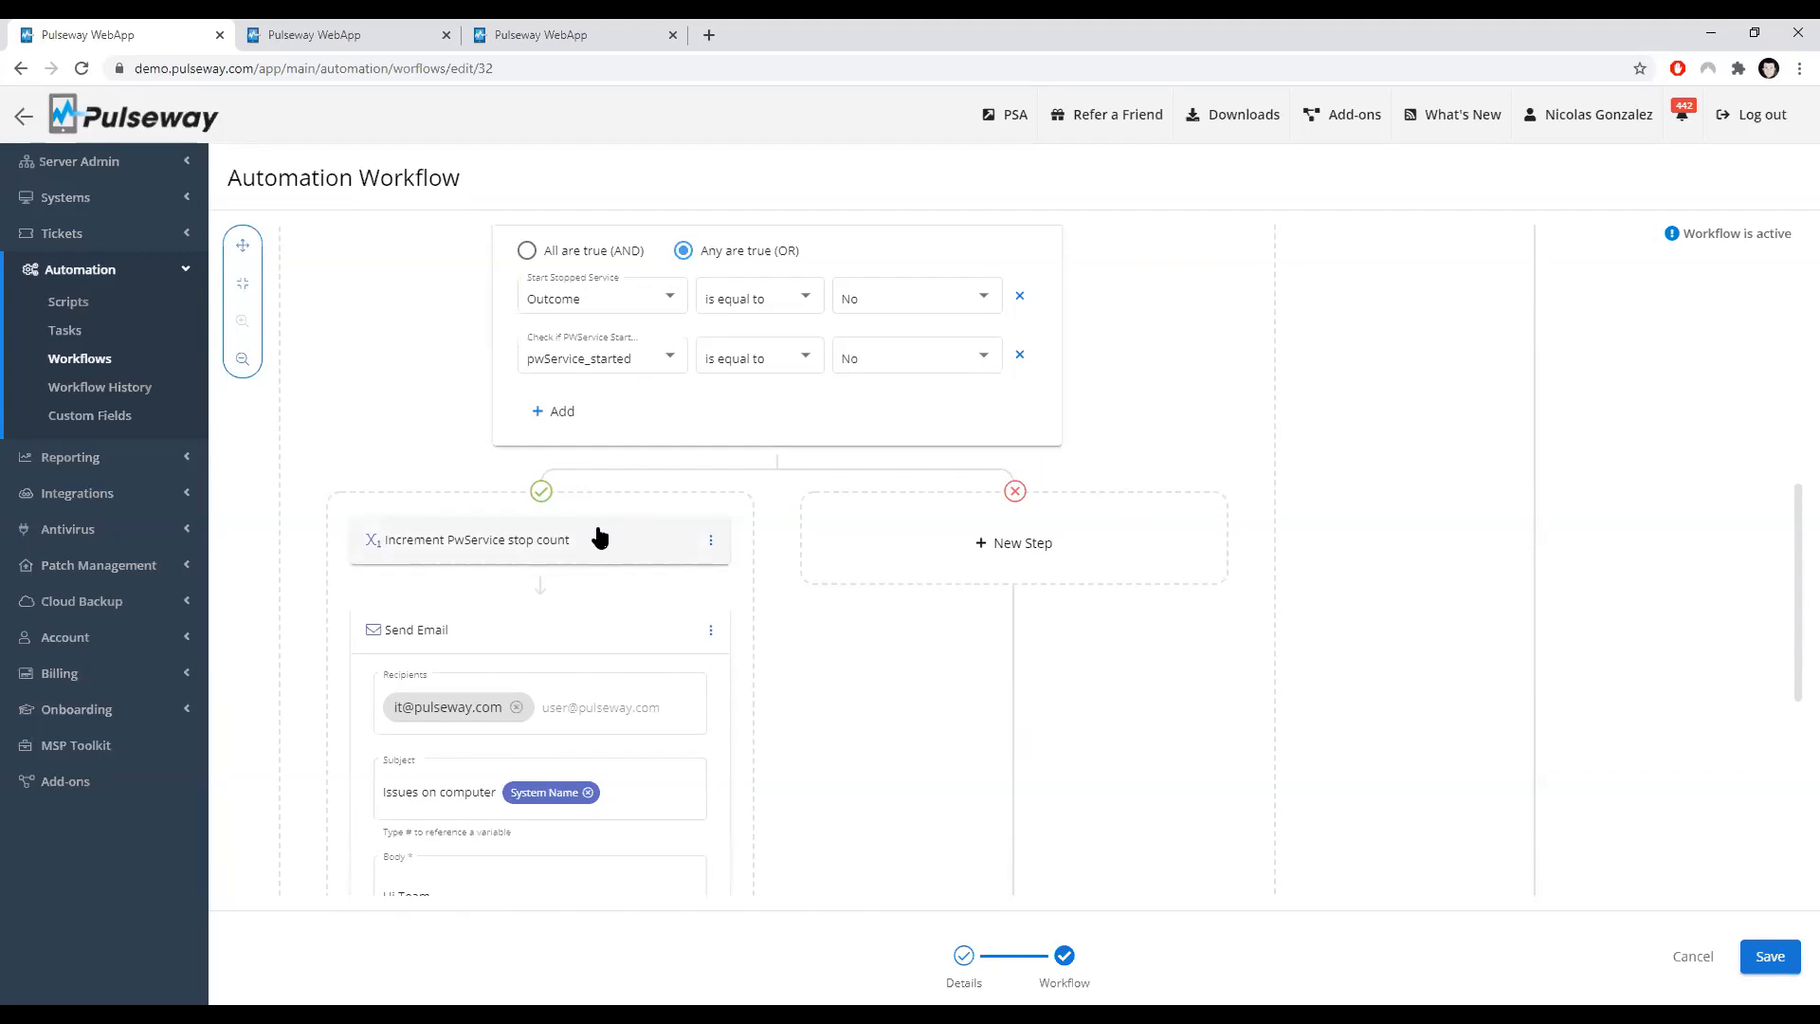
{"action": "scroll", "coordinate": [597, 534], "scroll_direction": "down", "scroll_amount": 1}
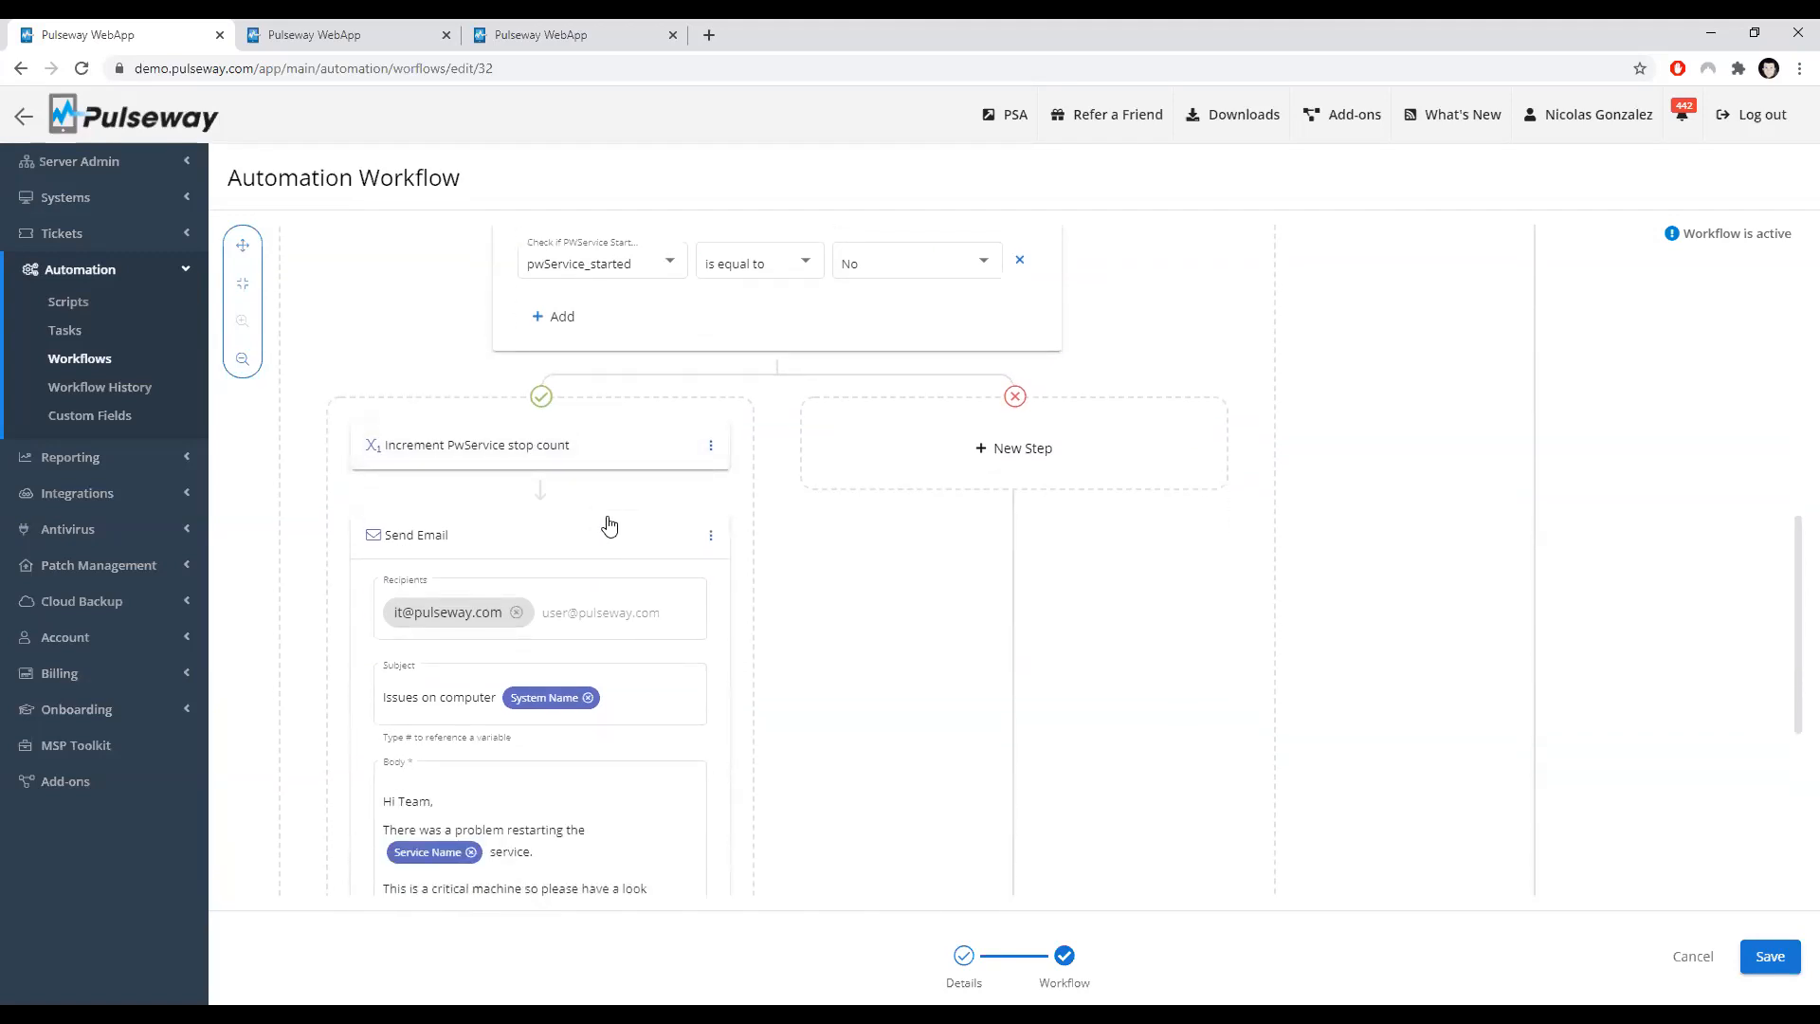
{"action": "scroll", "coordinate": [491, 715], "scroll_direction": "down", "scroll_amount": 2}
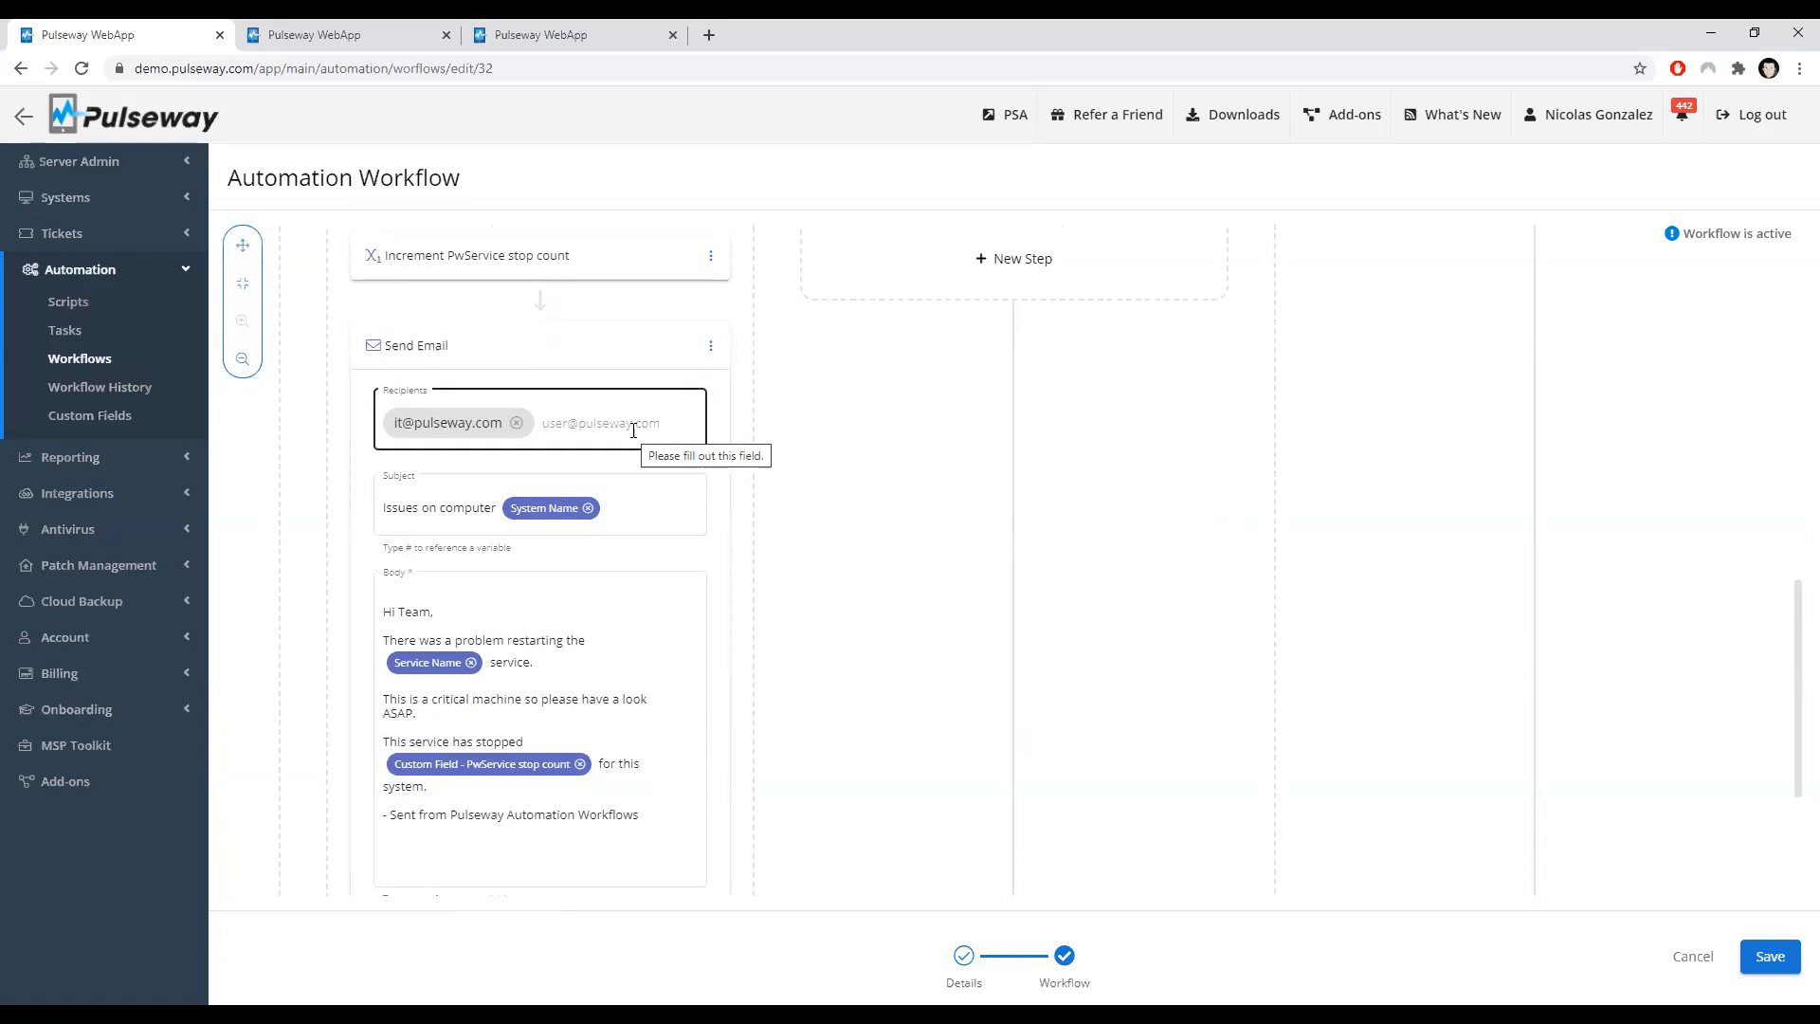
{"action": "scroll", "coordinate": [587, 436], "scroll_direction": "down", "scroll_amount": 1}
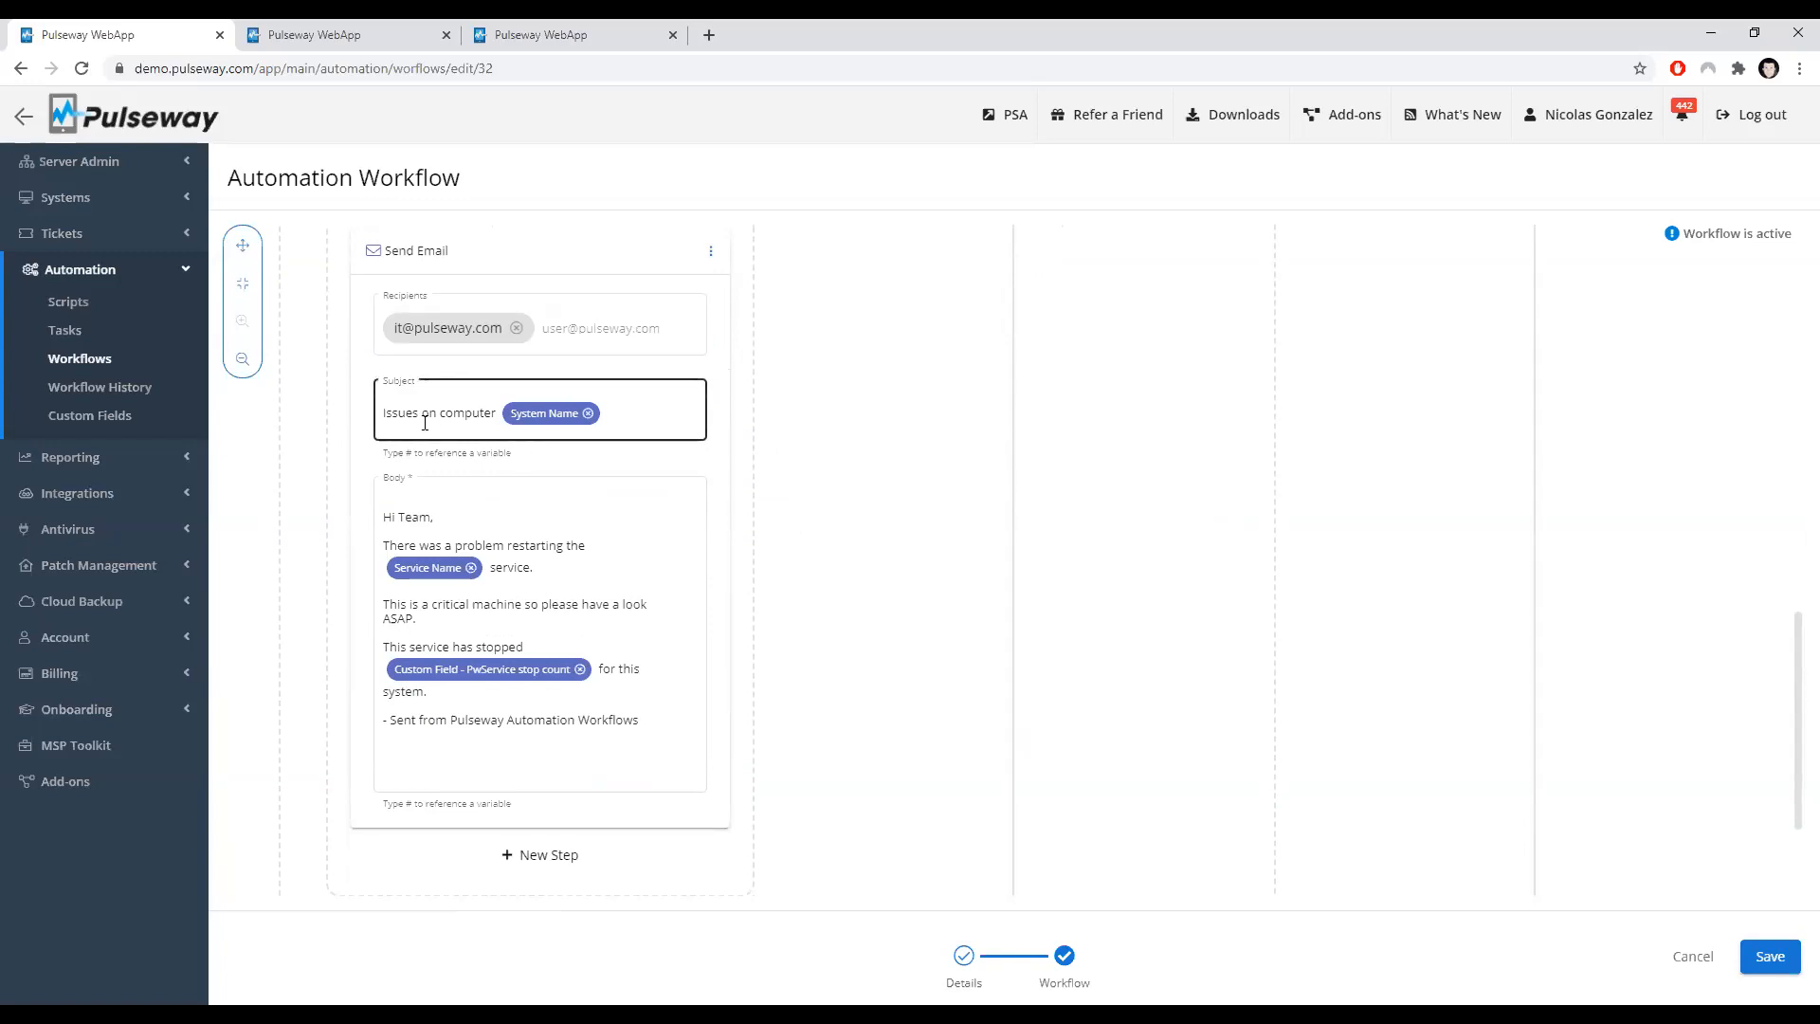
Step: Insert a blank line in the Send Email body just below the Hi Team greeting
{"action": "scroll", "coordinate": [408, 417], "scroll_direction": "up", "scroll_amount": 1}
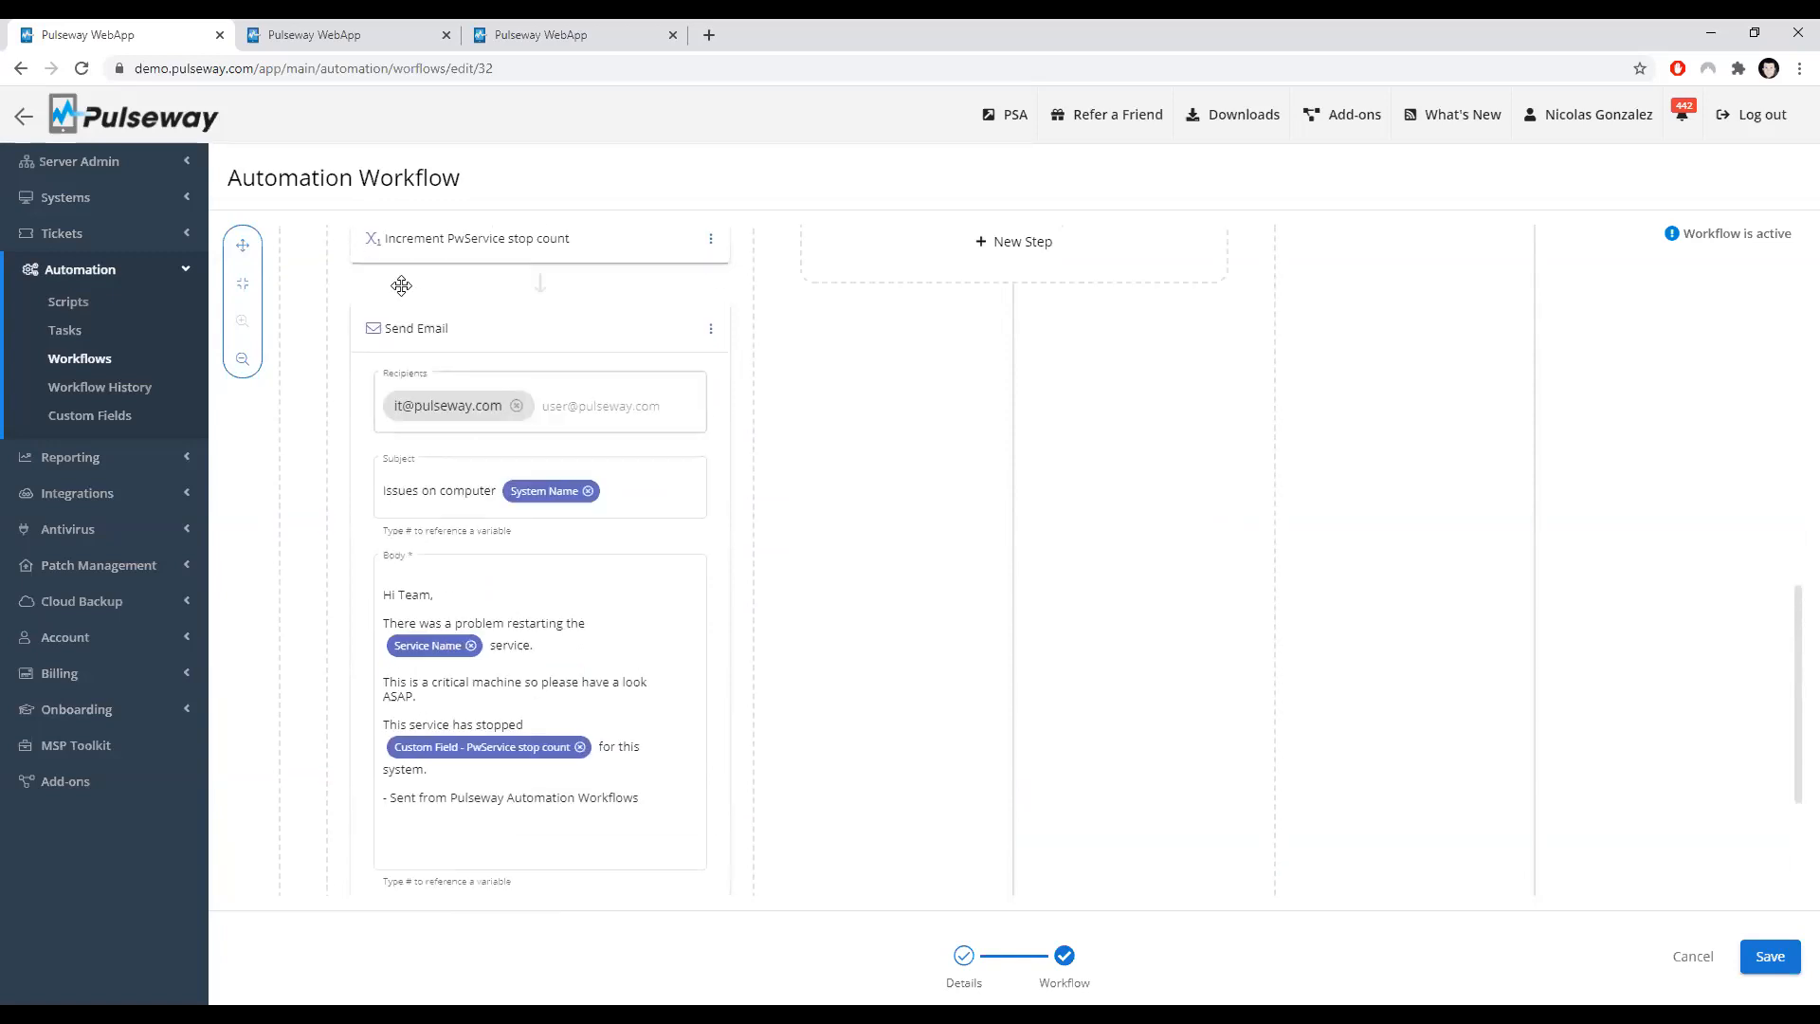
{"action": "left_click", "coordinate": [398, 512]}
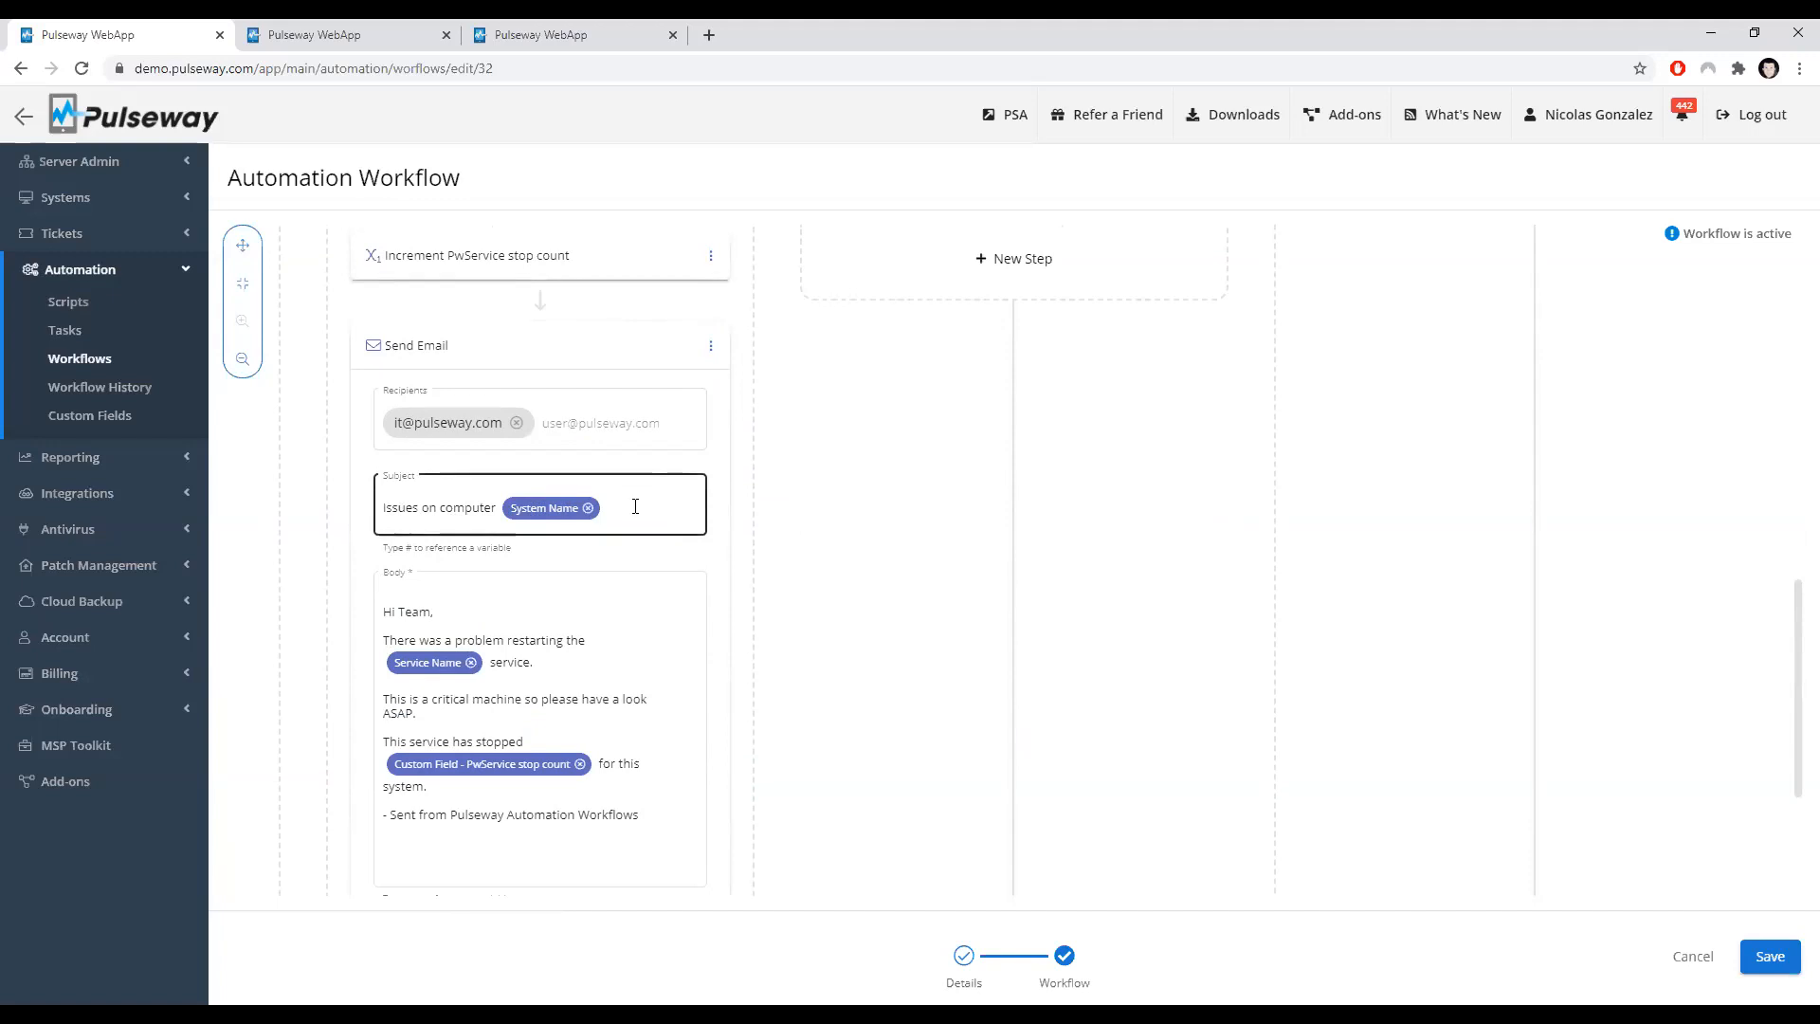
{"action": "scroll", "coordinate": [479, 589], "scroll_direction": "down", "scroll_amount": 1}
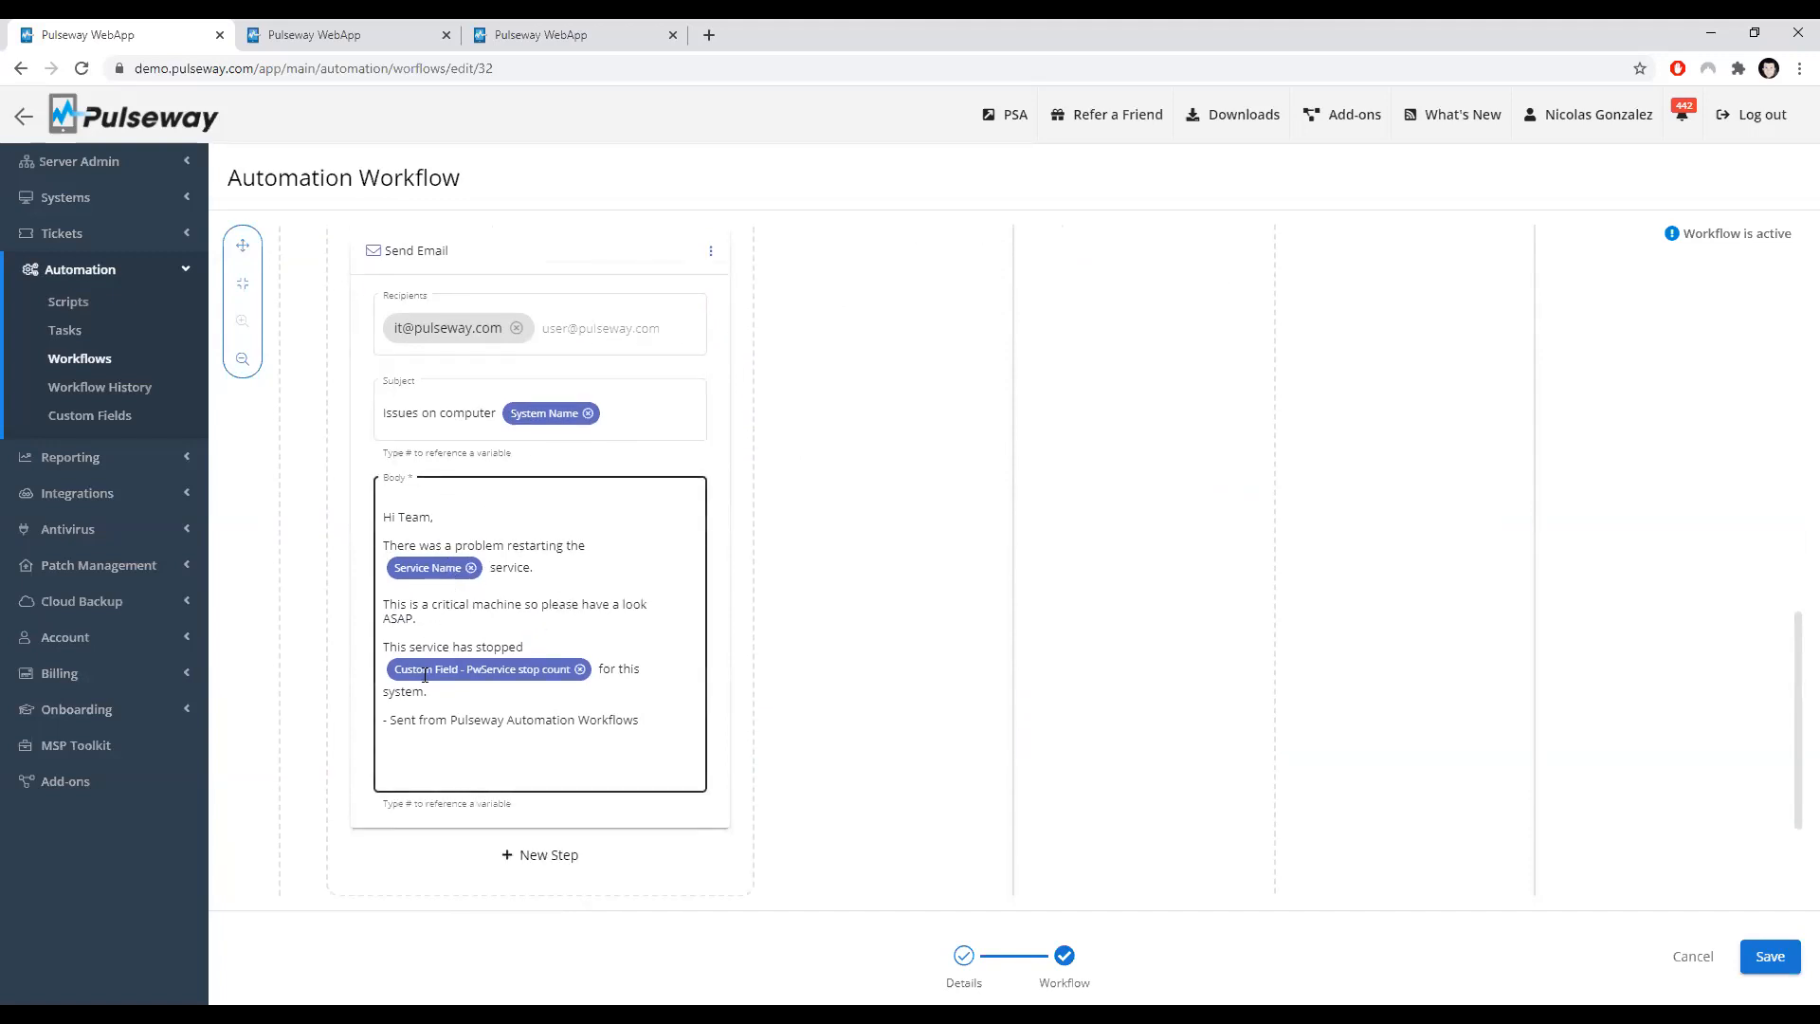
{"action": "scroll", "coordinate": [425, 675], "scroll_direction": "up", "scroll_amount": 1}
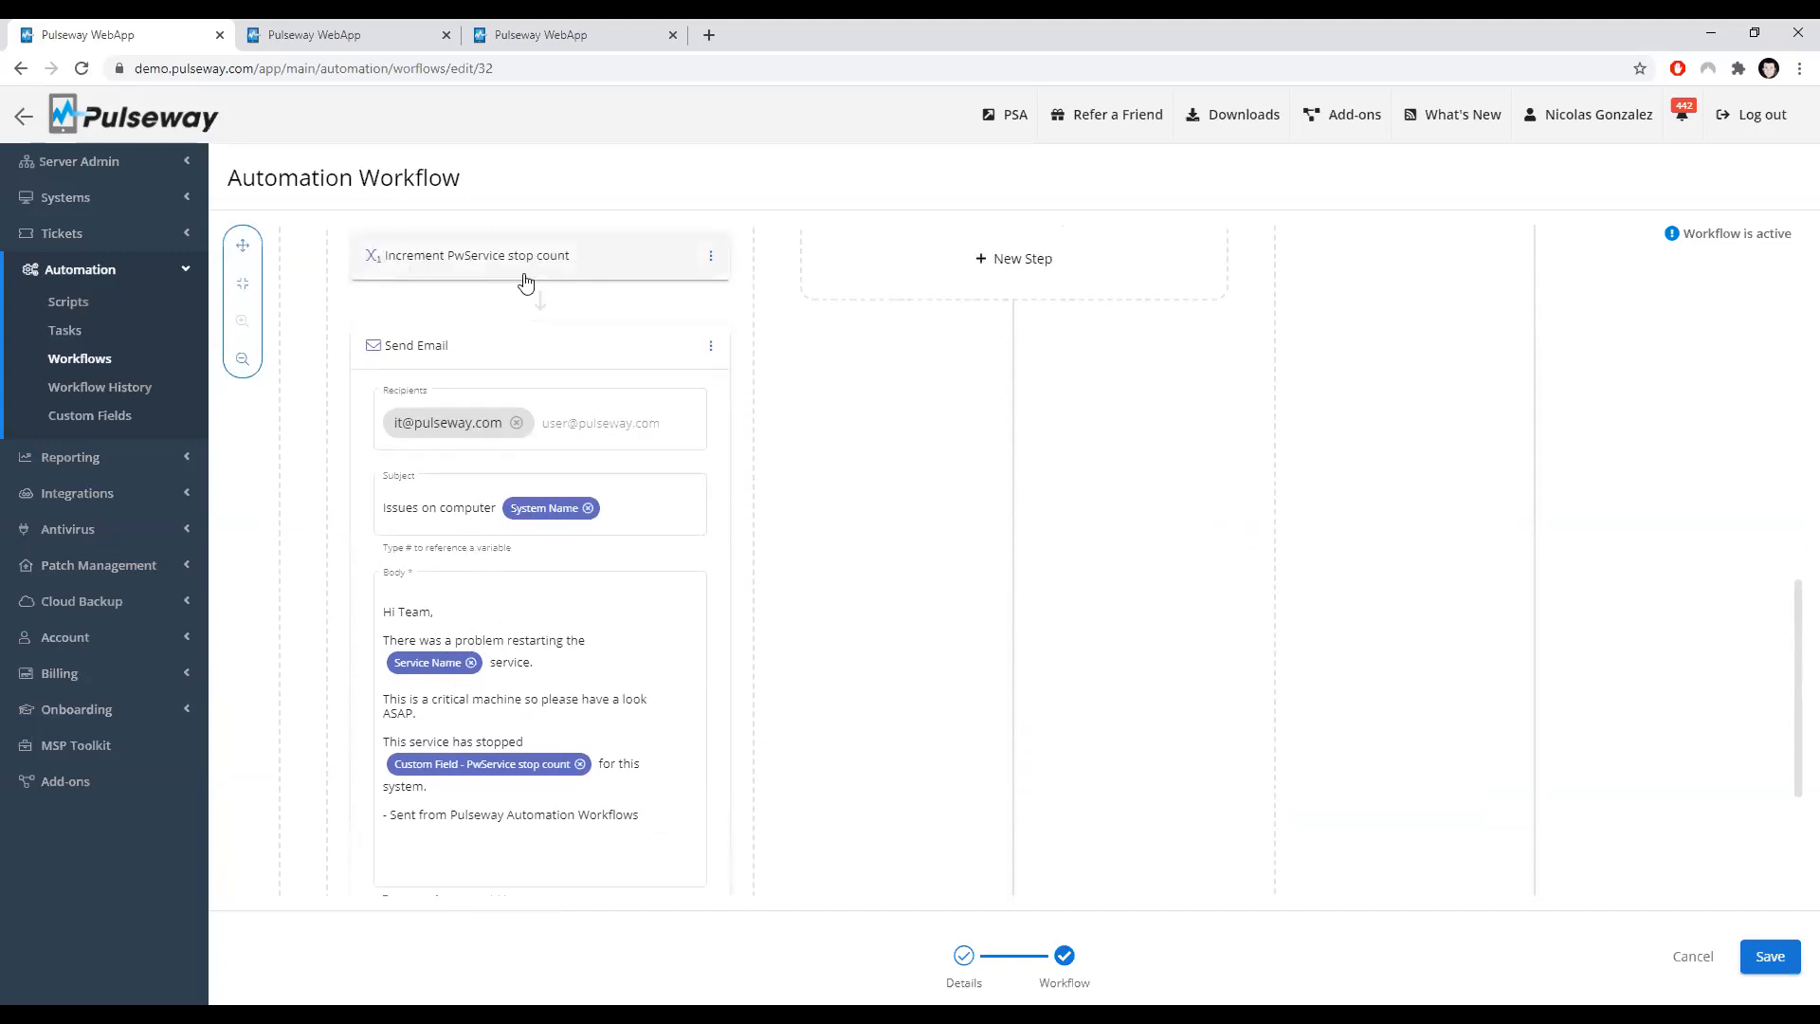
{"action": "scroll", "coordinate": [429, 692], "scroll_direction": "down", "scroll_amount": 1}
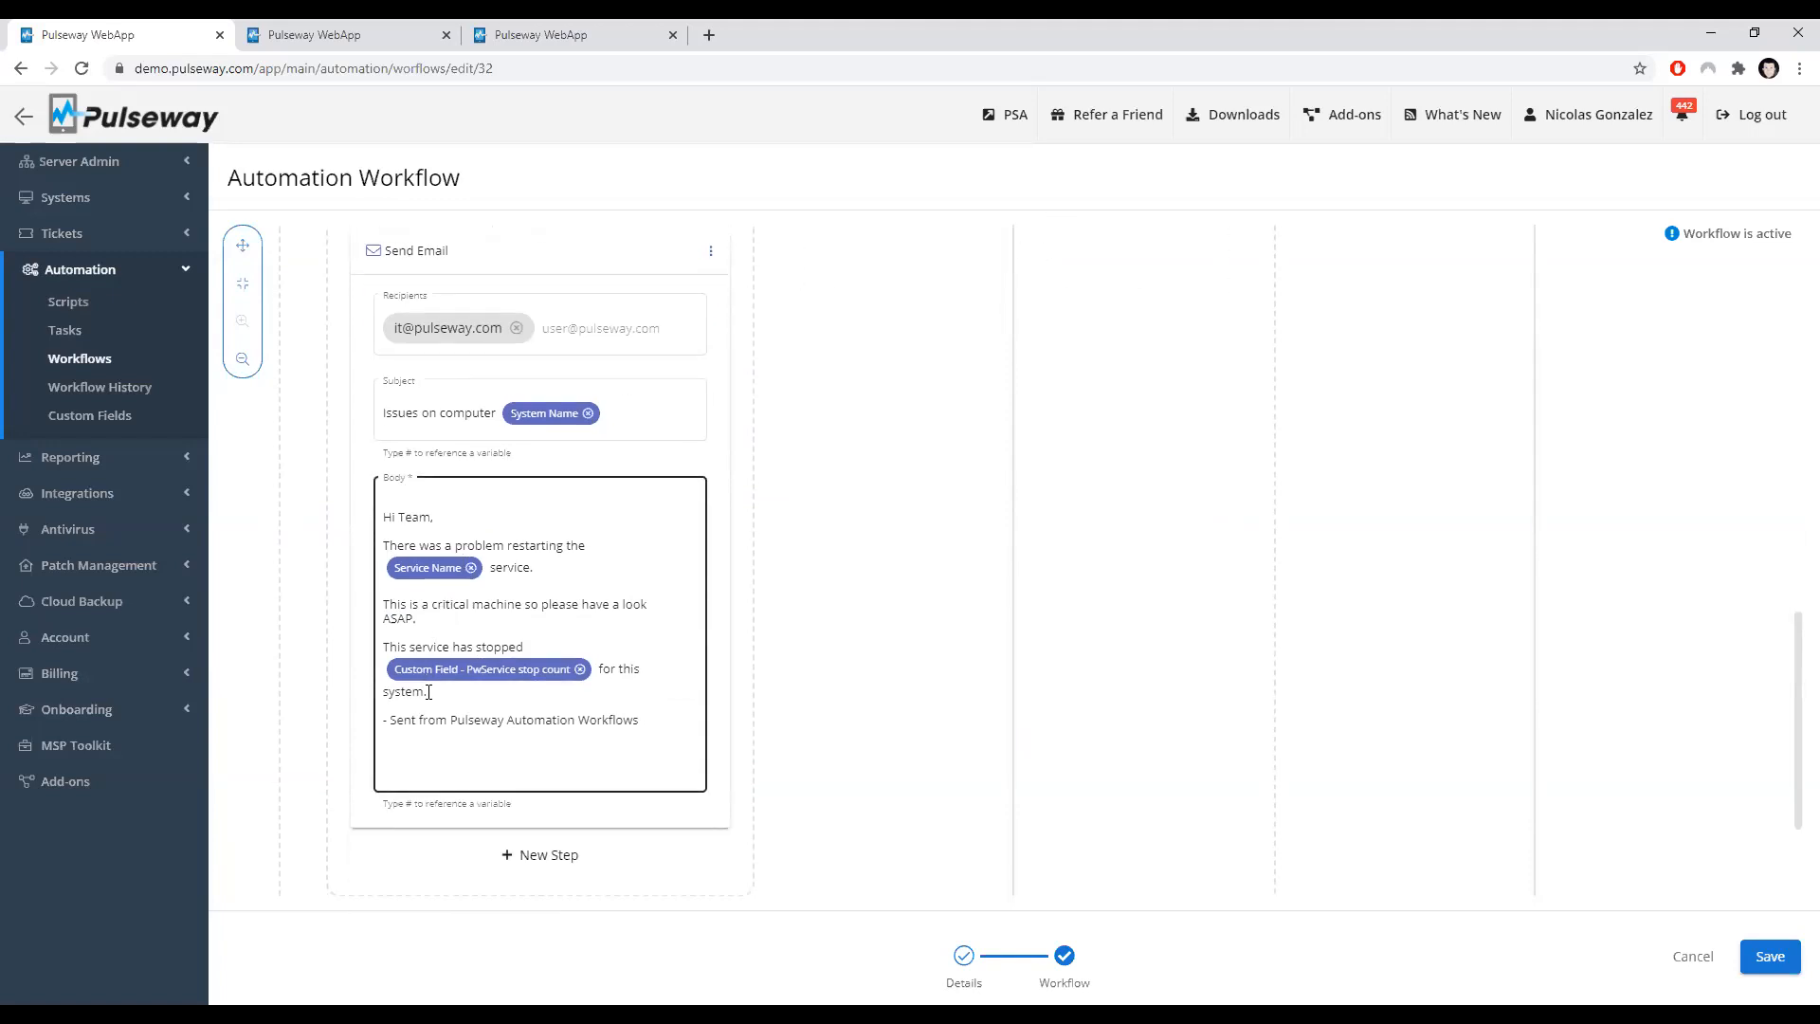
{"action": "left_click", "coordinate": [574, 706]}
{"action": "key", "text": "Return"}
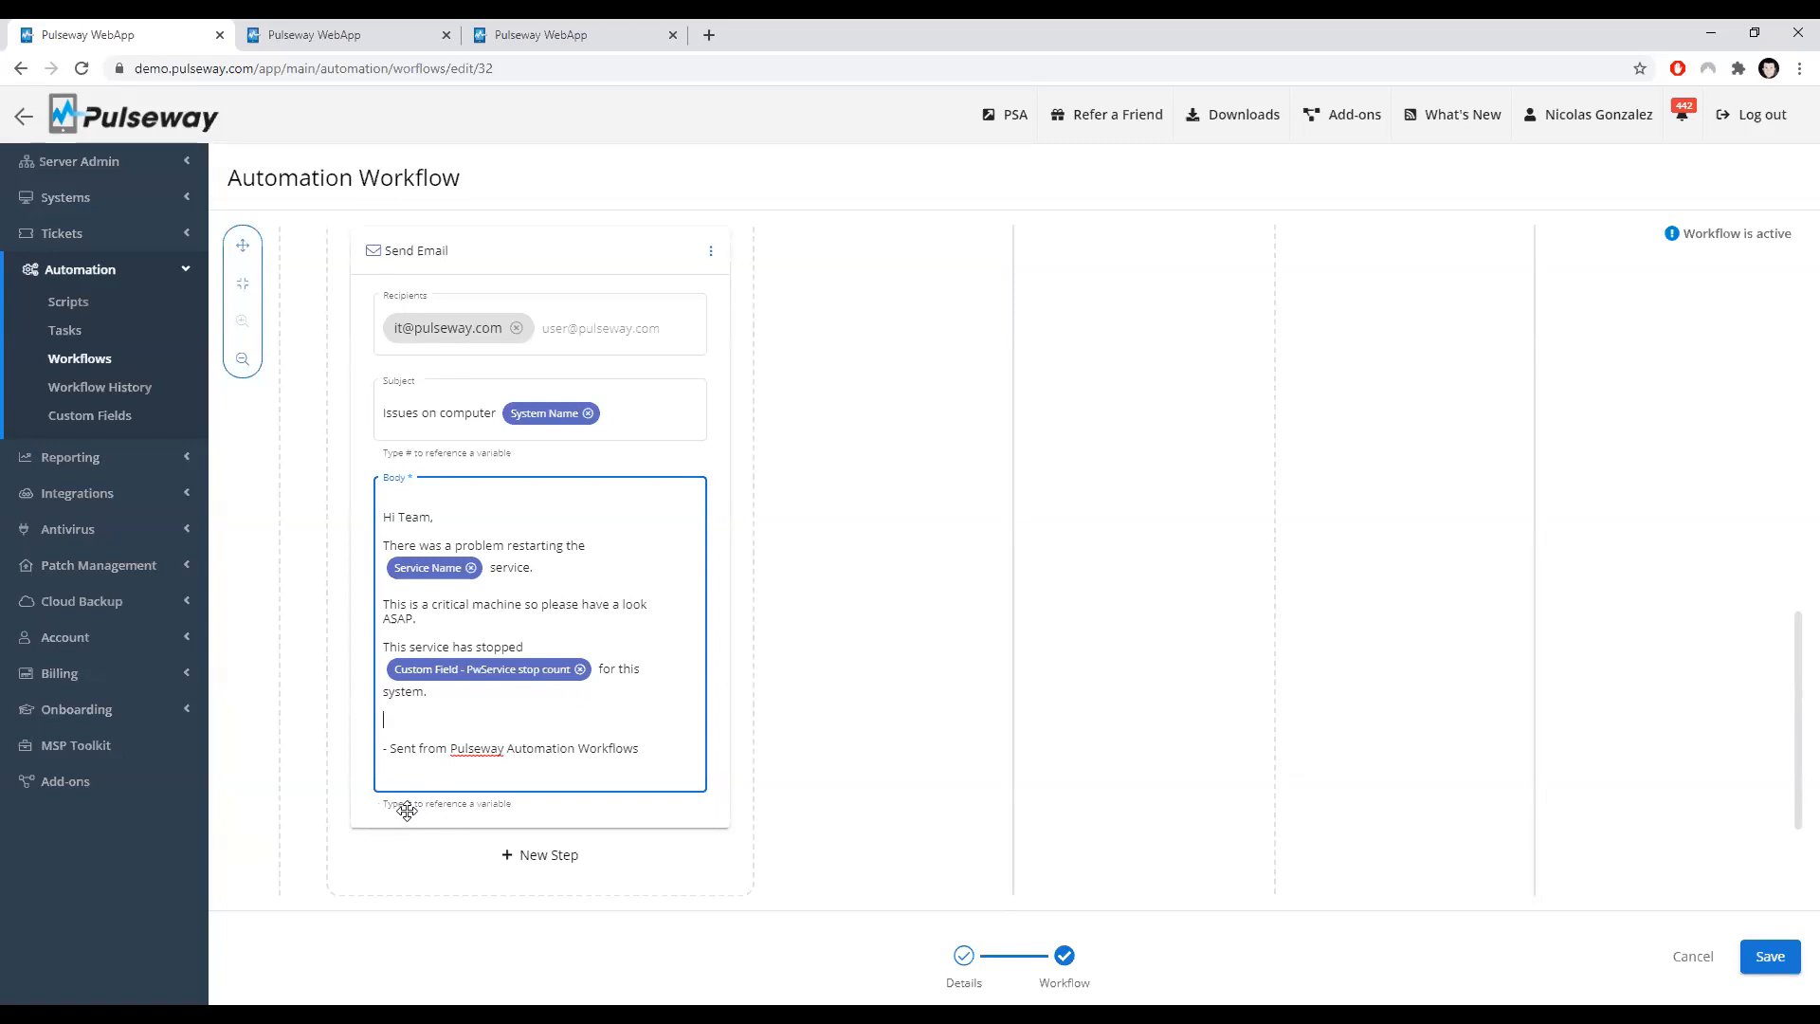
{"action": "key", "text": "Return"}
{"action": "key", "text": "Return"}
{"action": "key", "text": "Return"}
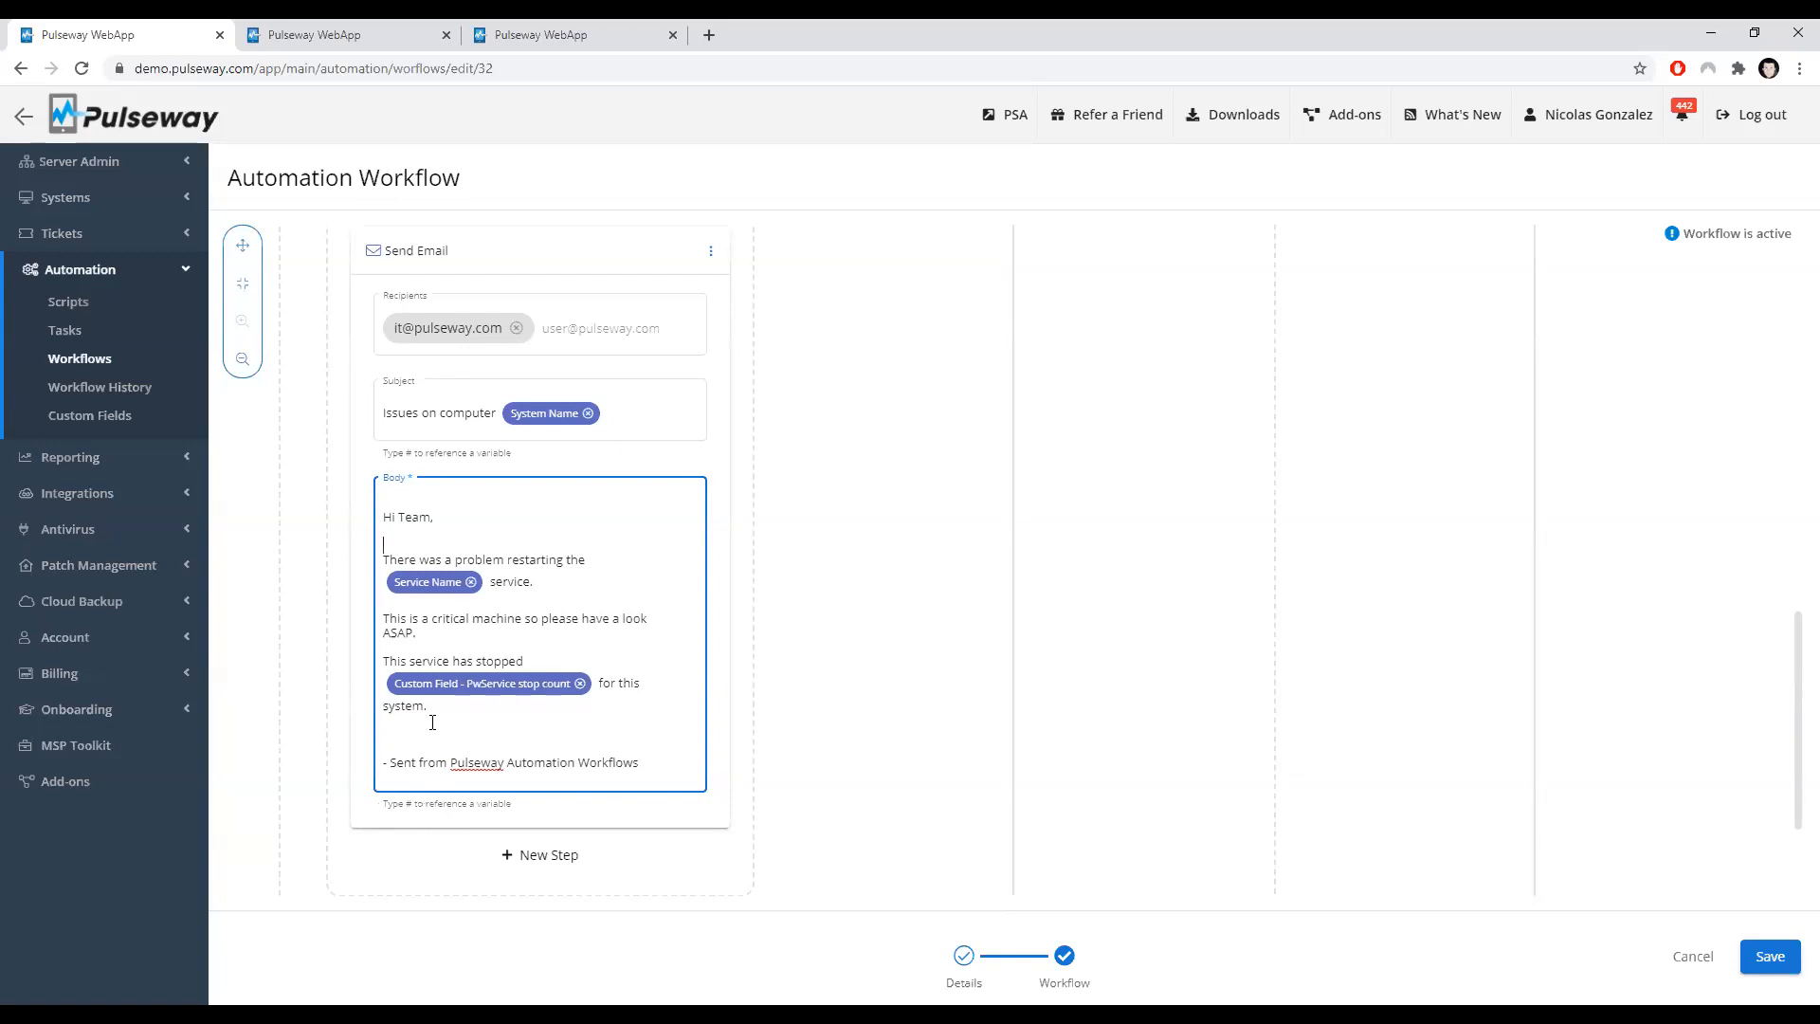
Step: Write the line "The service" in the email body and insert the System is Online variable after it
{"action": "type", "text": "The service #"}
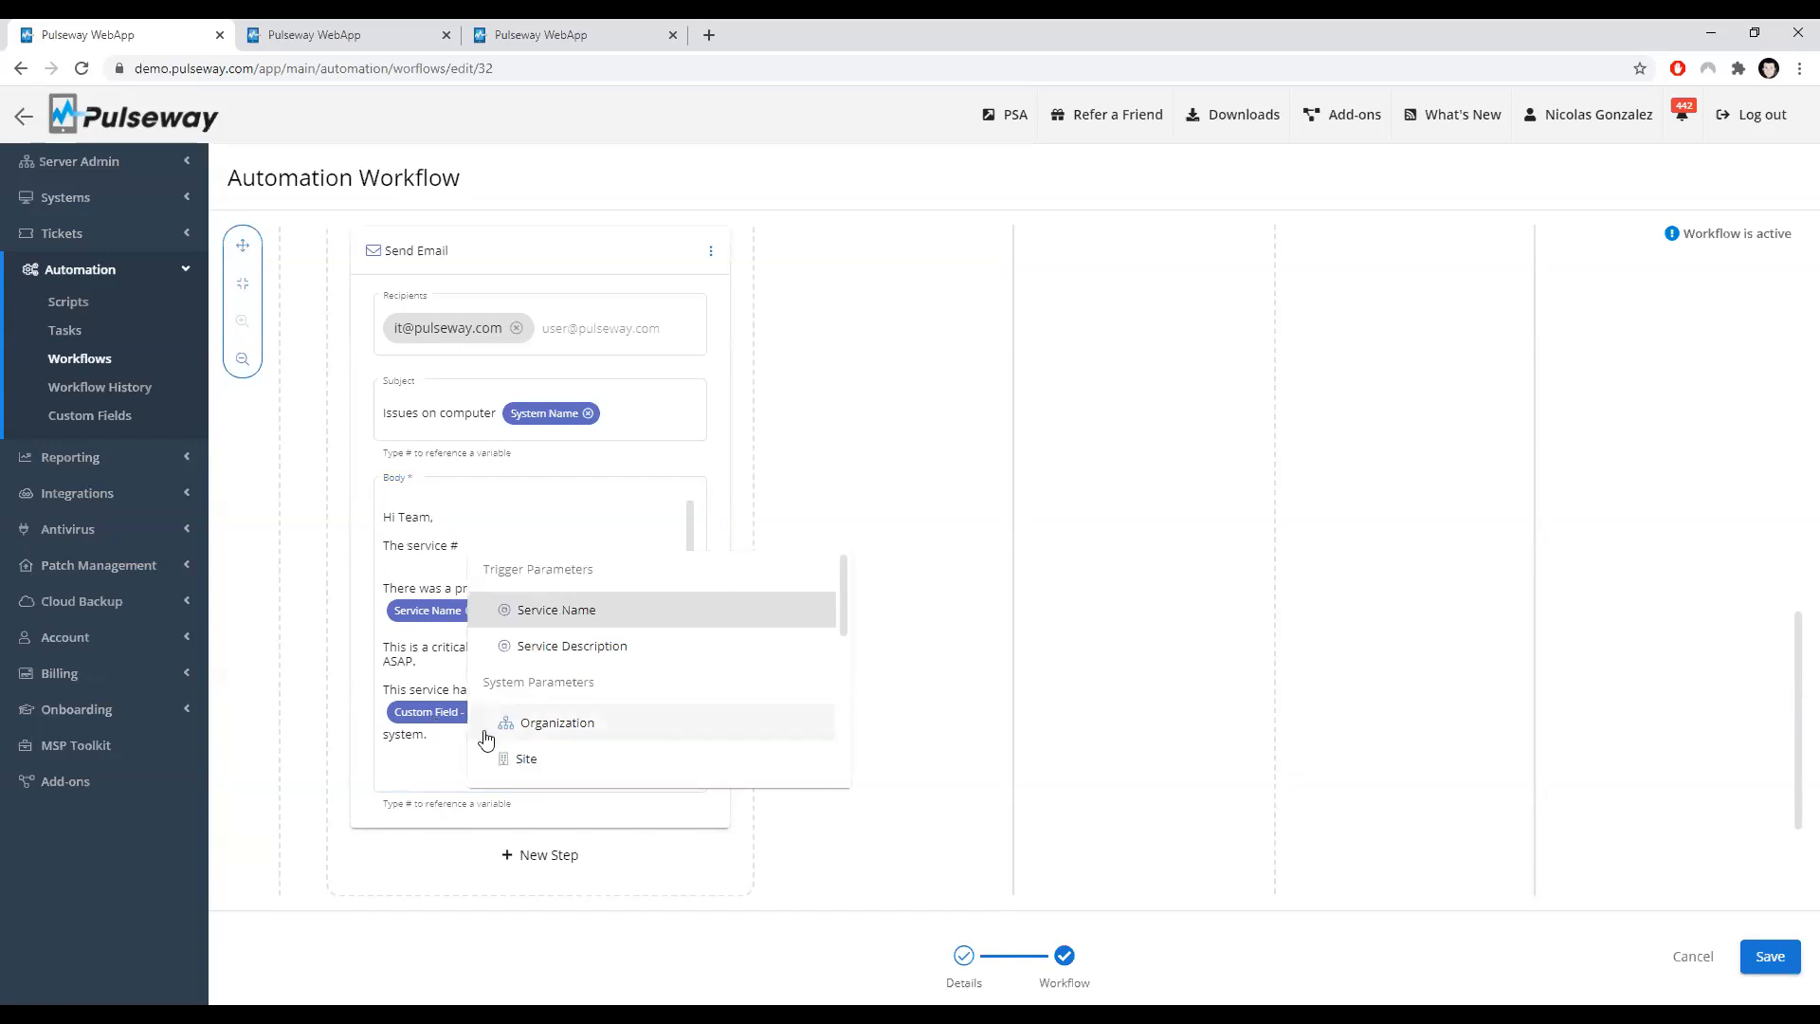
{"action": "key", "text": "Down"}
{"action": "key", "text": "Down"}
{"action": "key", "text": "Down"}
{"action": "key", "text": "Down"}
{"action": "key", "text": "Down"}
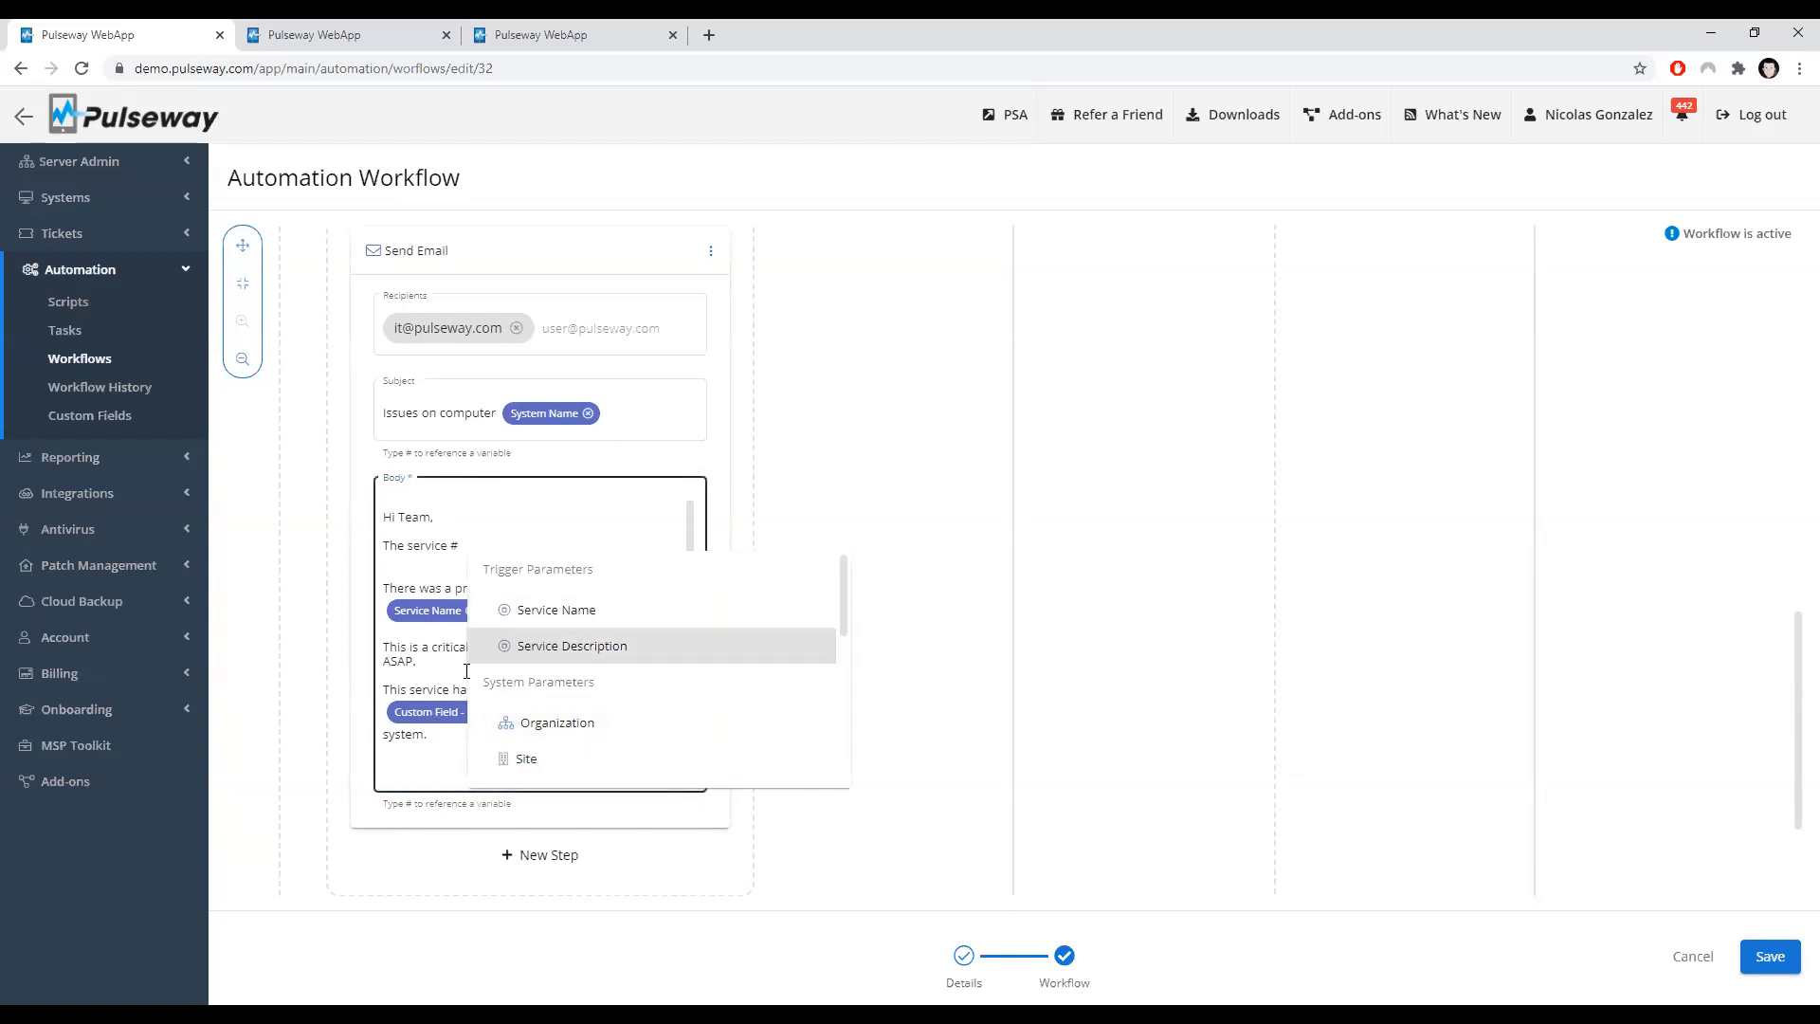
{"action": "key", "text": "Down"}
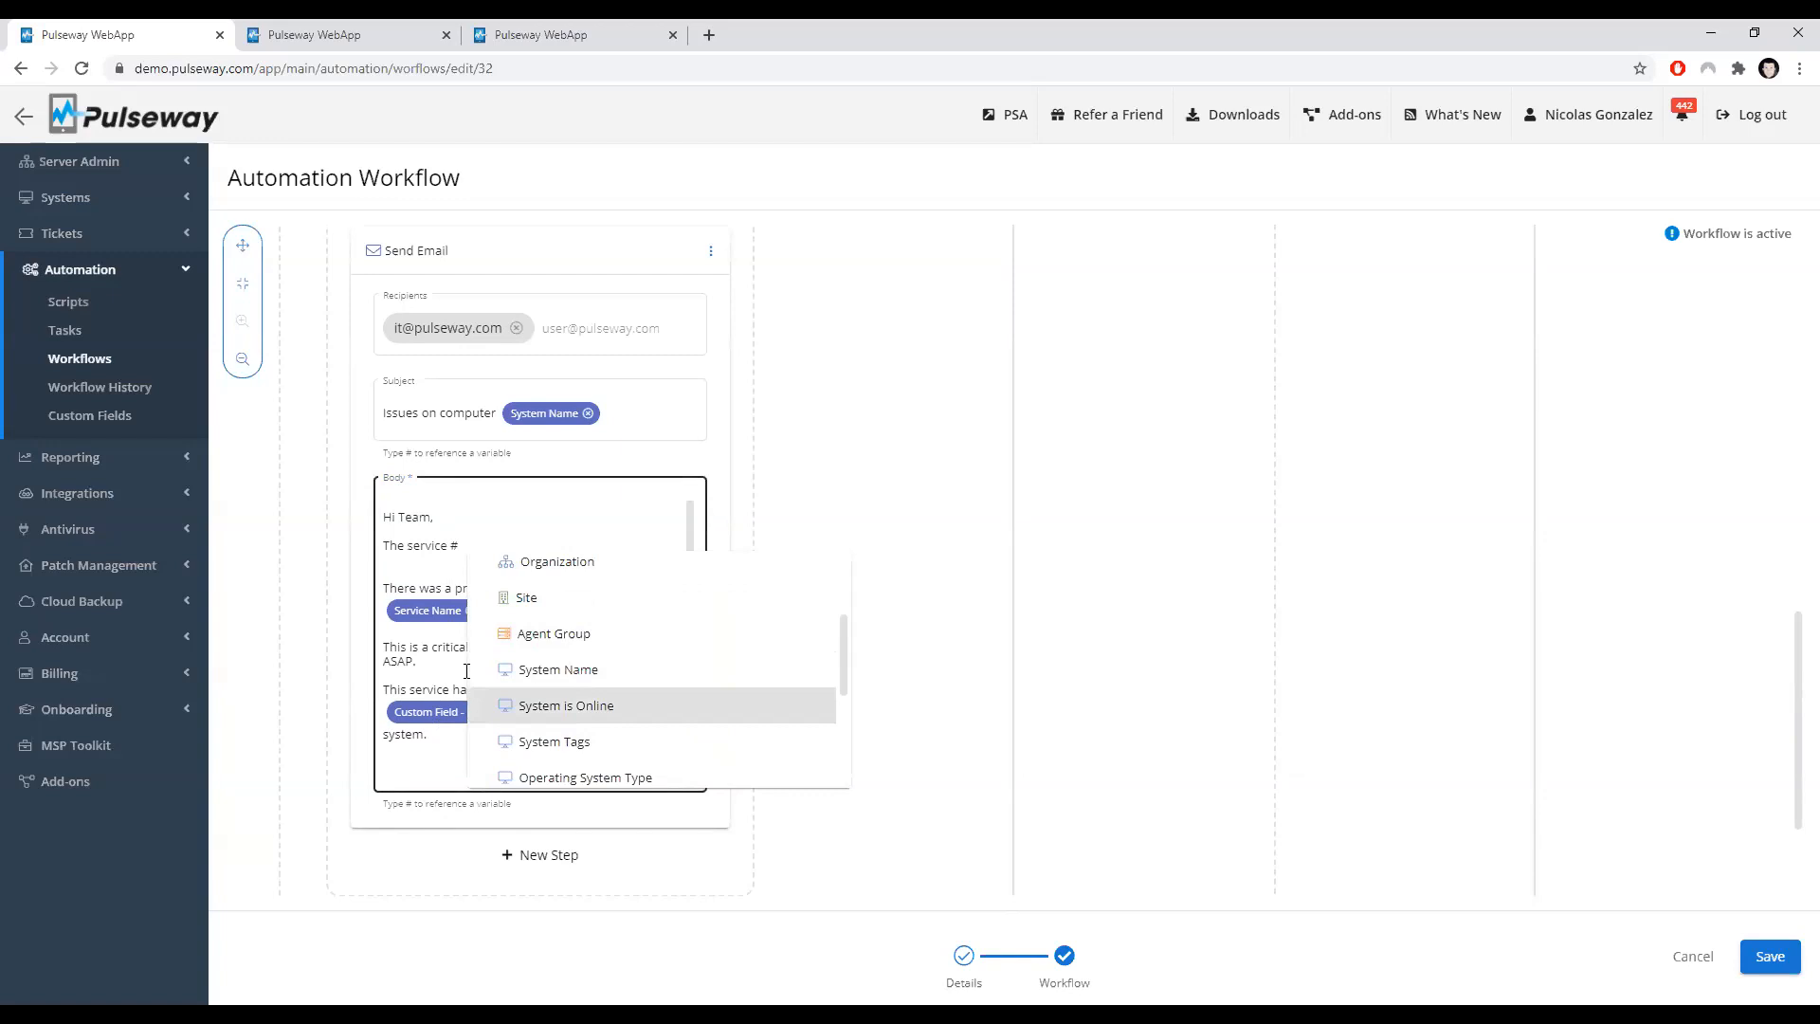
{"action": "key", "text": "Return"}
Step: Replace the word "service" with "system" in that new body line
{"action": "scroll", "coordinate": [466, 671], "scroll_direction": "down", "scroll_amount": 1}
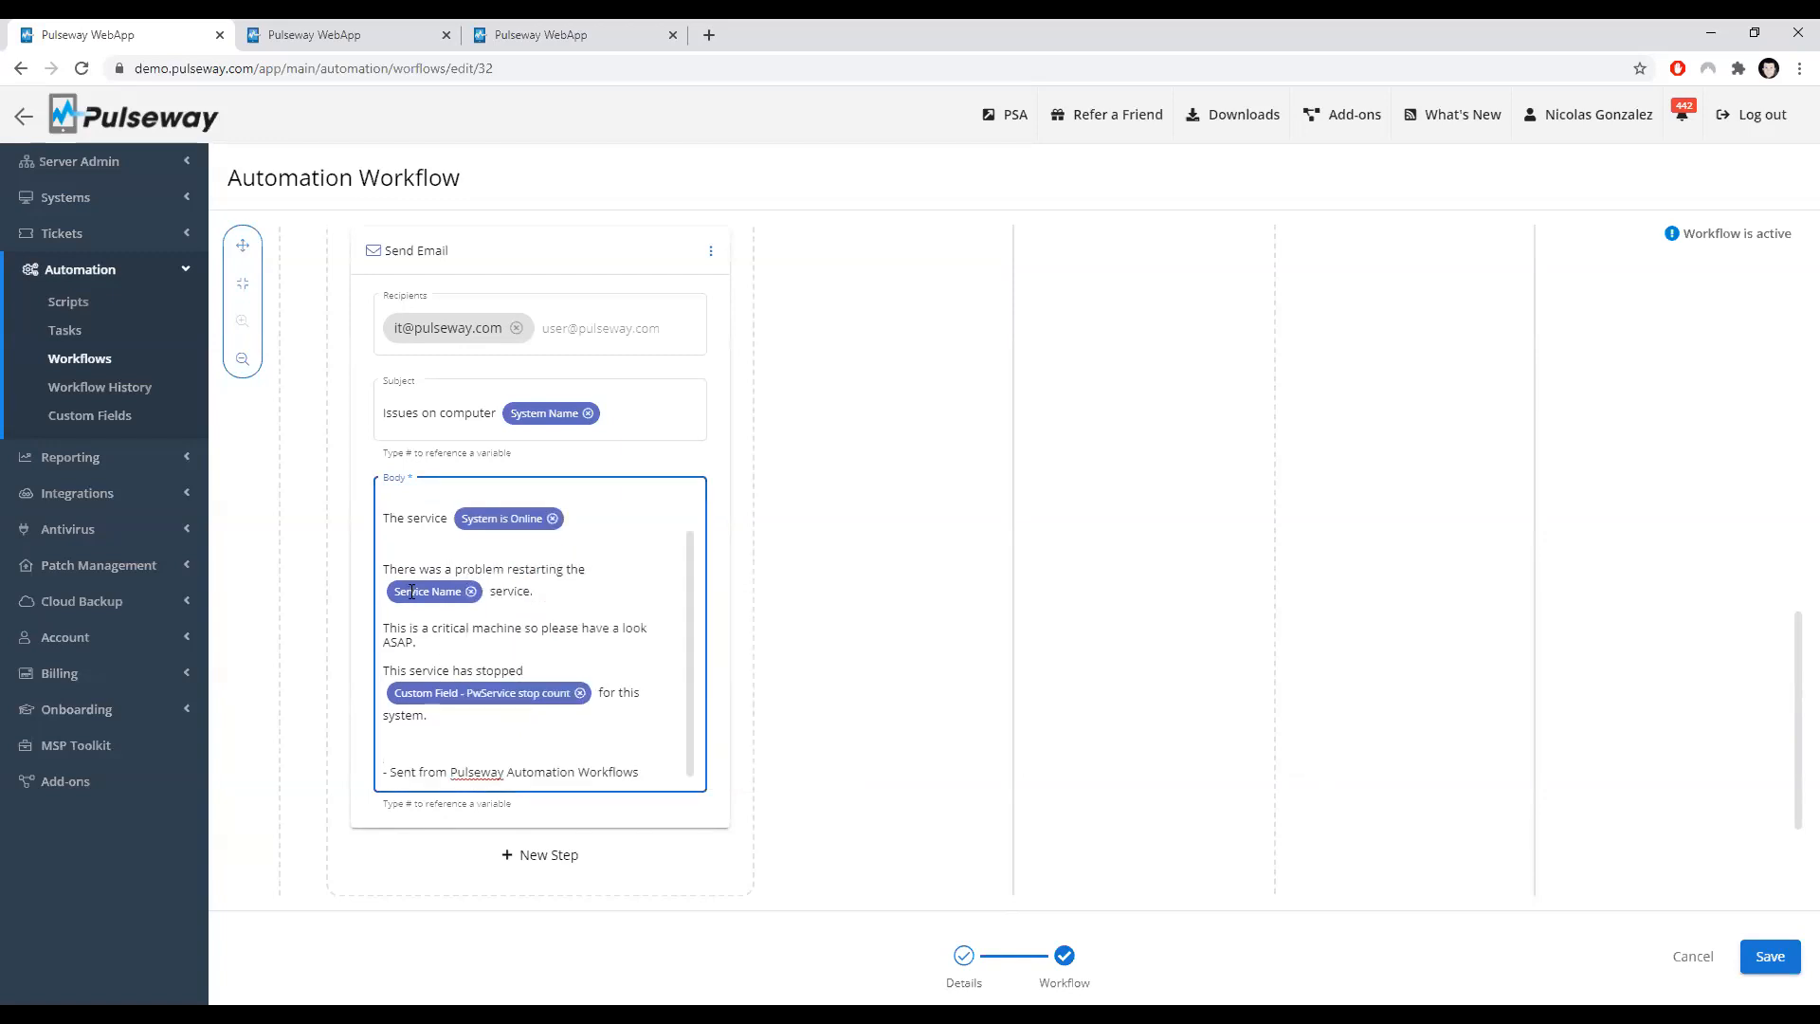
{"action": "scroll", "coordinate": [411, 593], "scroll_direction": "up", "scroll_amount": 1}
{"action": "double_click", "coordinate": [417, 553]}
{"action": "type", "text": "system"}
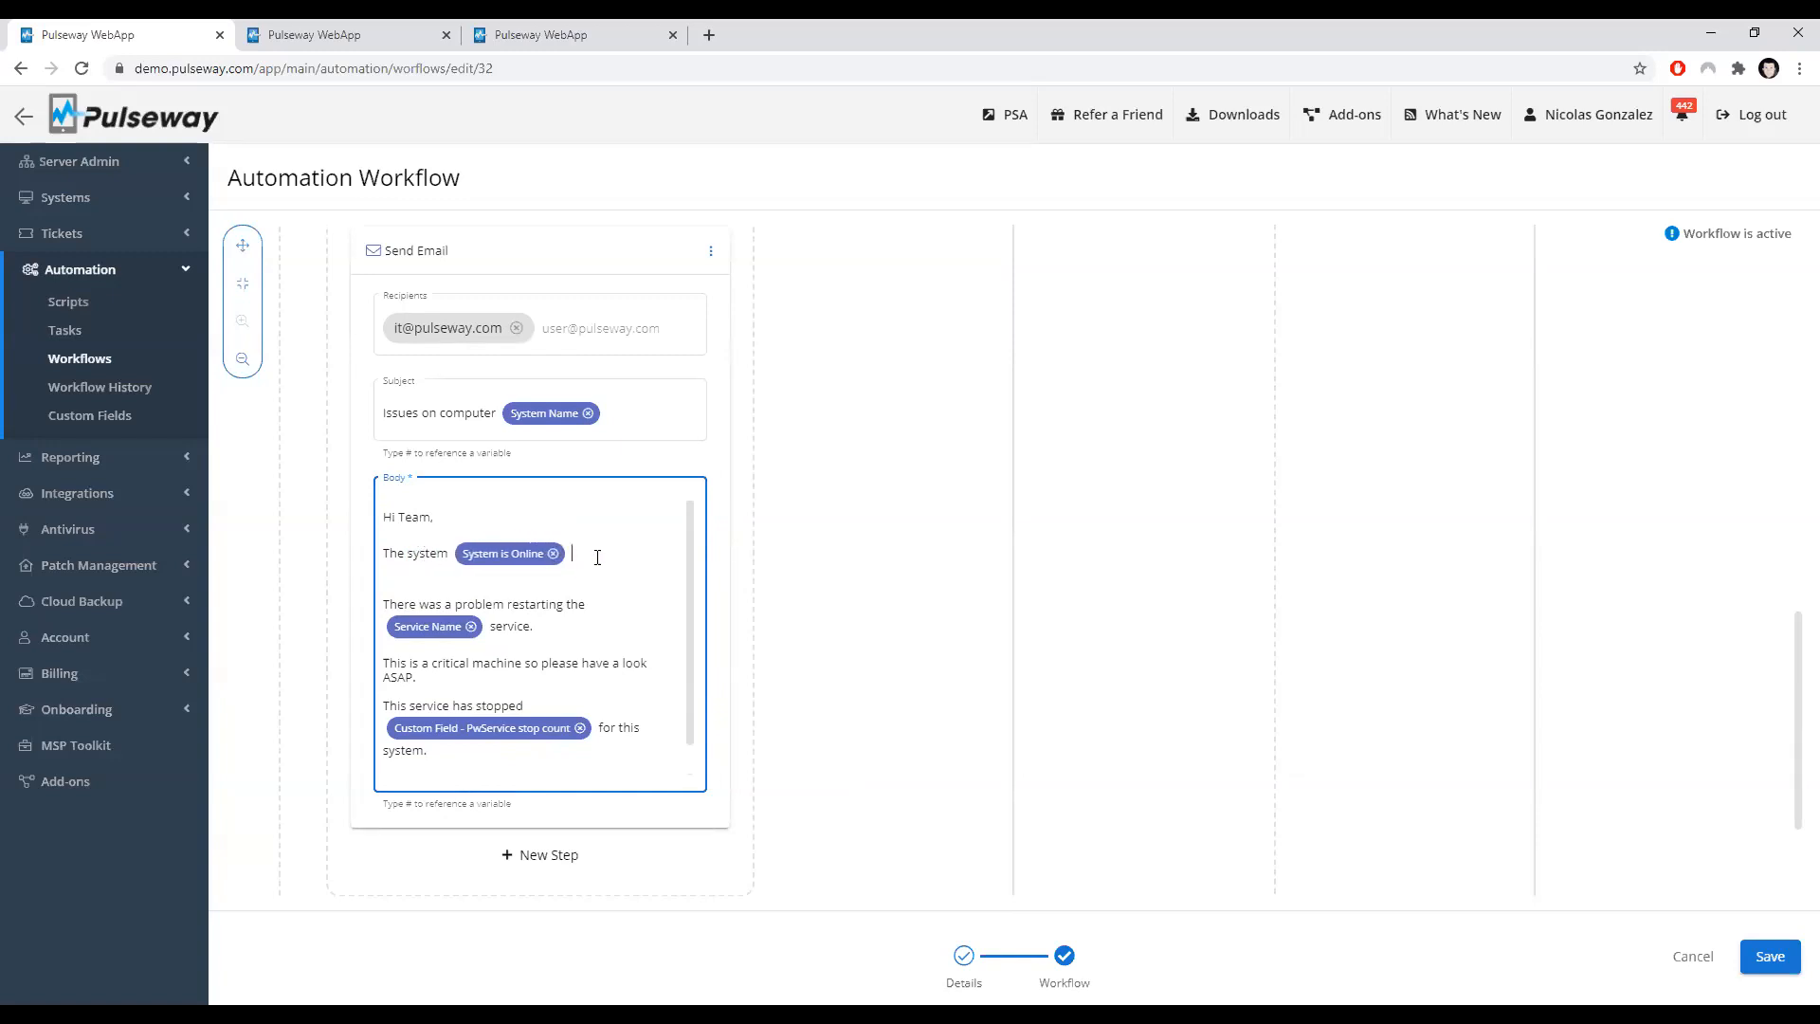
{"action": "type", "text": " #"}
Step: Open the variable list after the System is Online variable and browse its custom field and action parameter entries
{"action": "scroll", "coordinate": [635, 618], "scroll_direction": "down", "scroll_amount": 1}
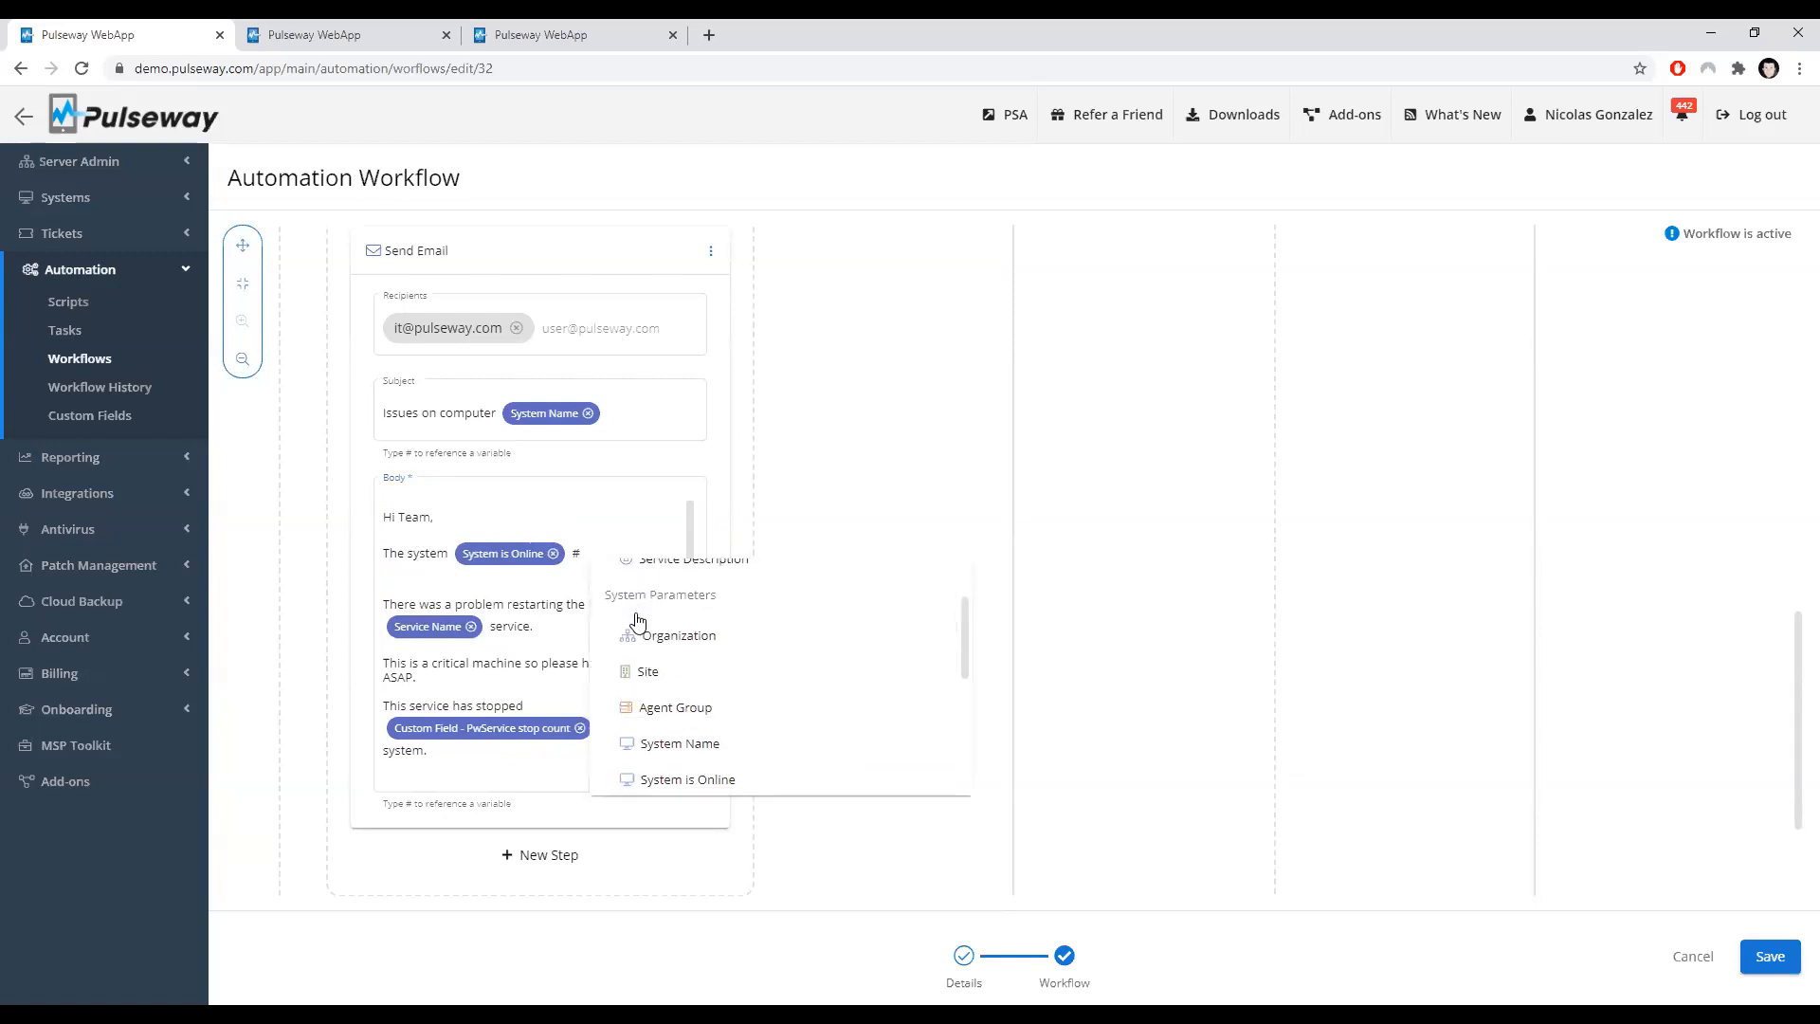
{"action": "scroll", "coordinate": [637, 620], "scroll_direction": "up", "scroll_amount": 2}
{"action": "scroll", "coordinate": [743, 446], "scroll_direction": "up", "scroll_amount": 1}
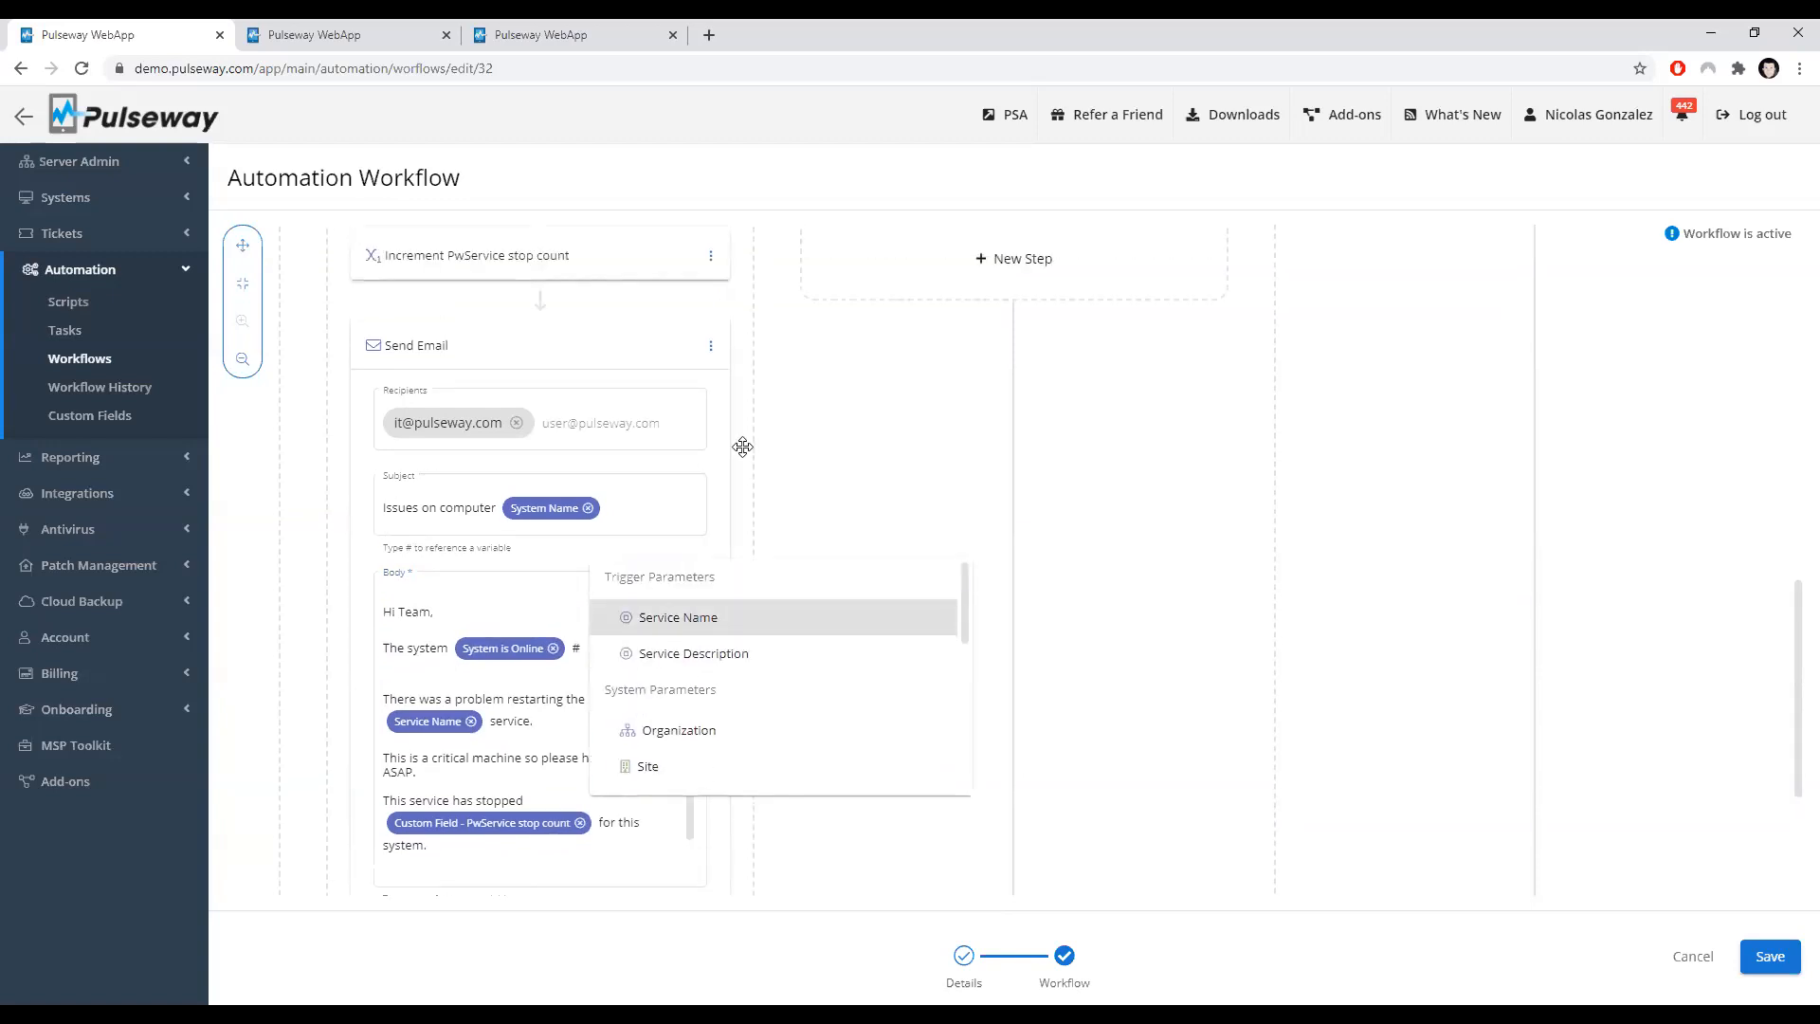
{"action": "scroll", "coordinate": [753, 456], "scroll_direction": "down", "scroll_amount": 1}
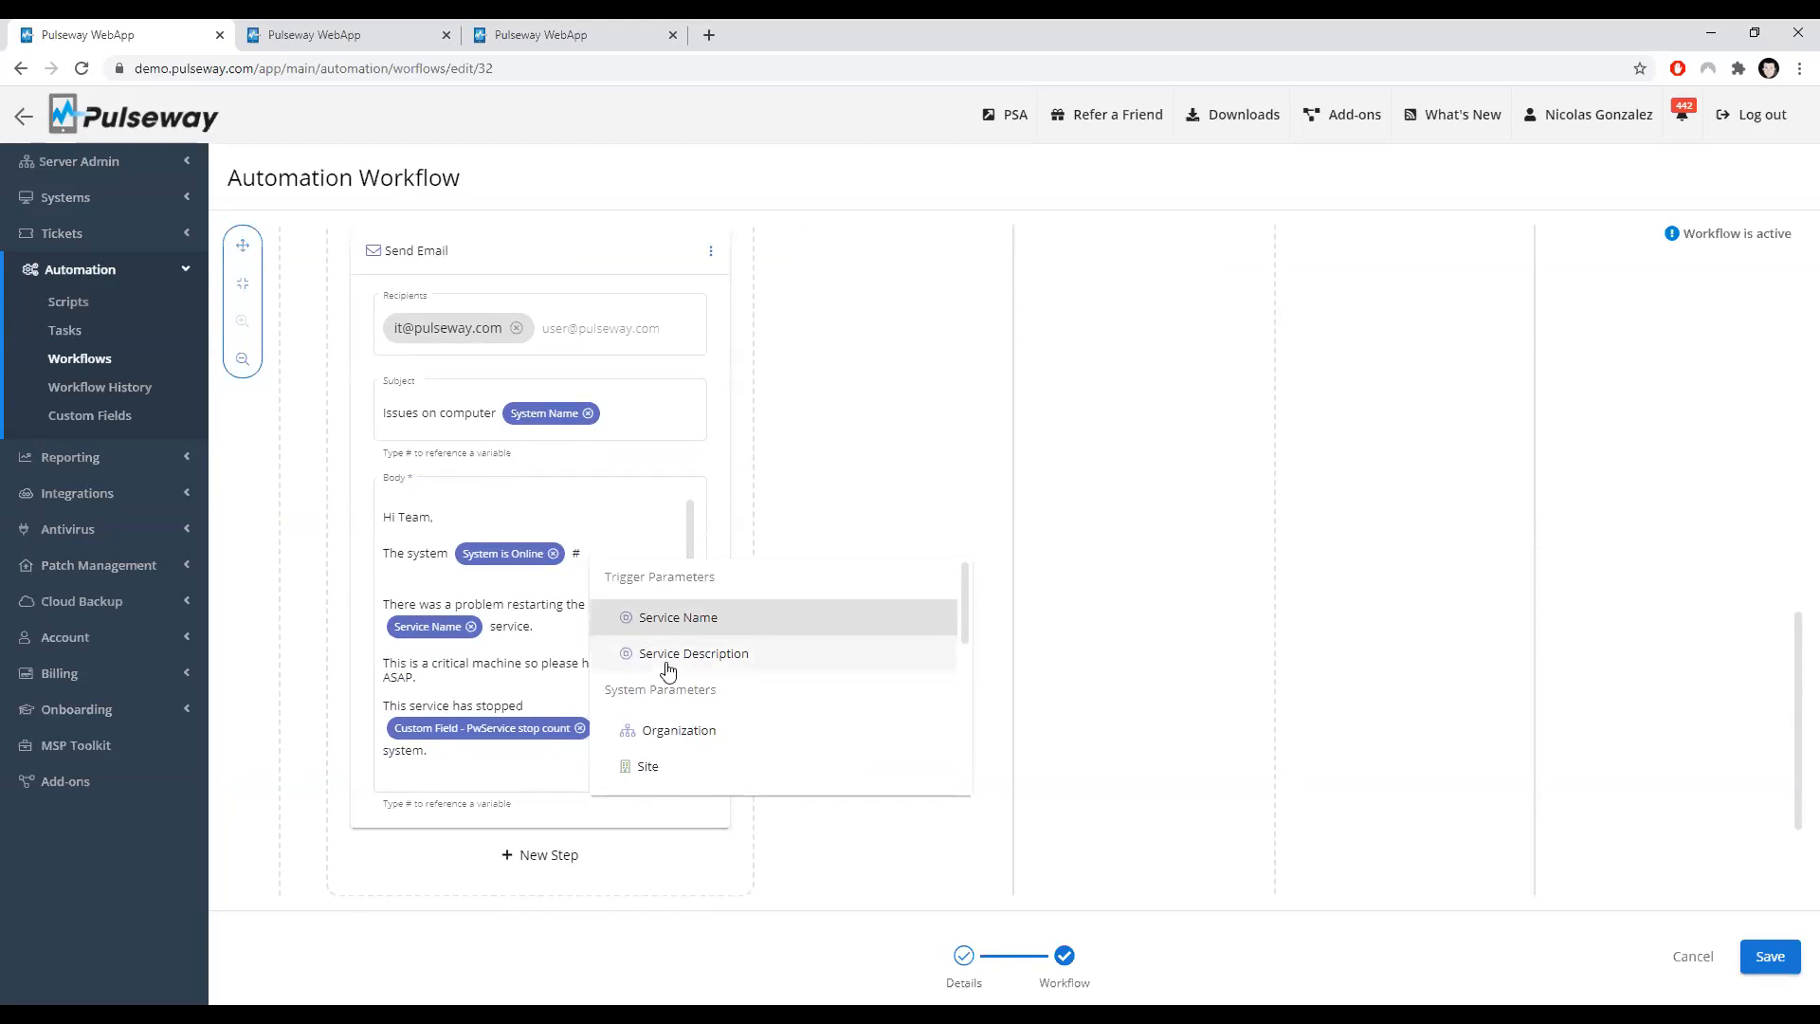
{"action": "scroll", "coordinate": [670, 673], "scroll_direction": "down", "scroll_amount": 5}
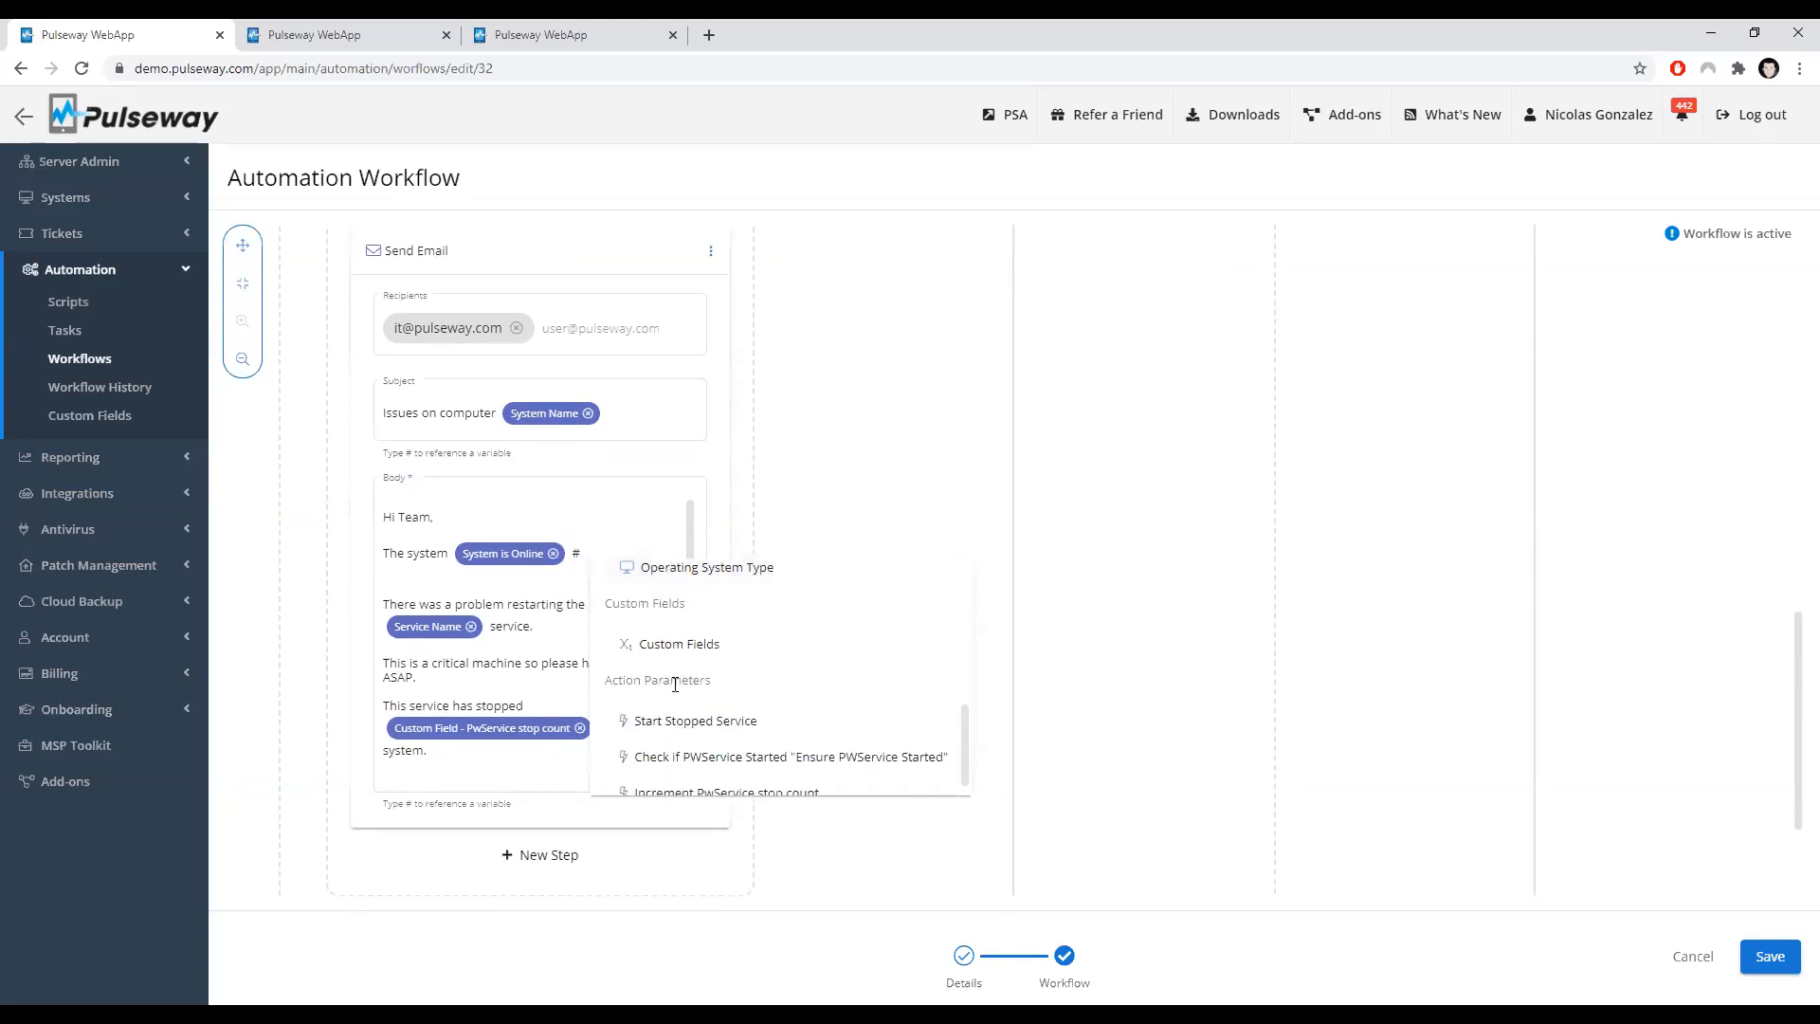
{"action": "scroll", "coordinate": [672, 758], "scroll_direction": "down", "scroll_amount": 1}
{"action": "scroll", "coordinate": [672, 763], "scroll_direction": "down", "scroll_amount": 1}
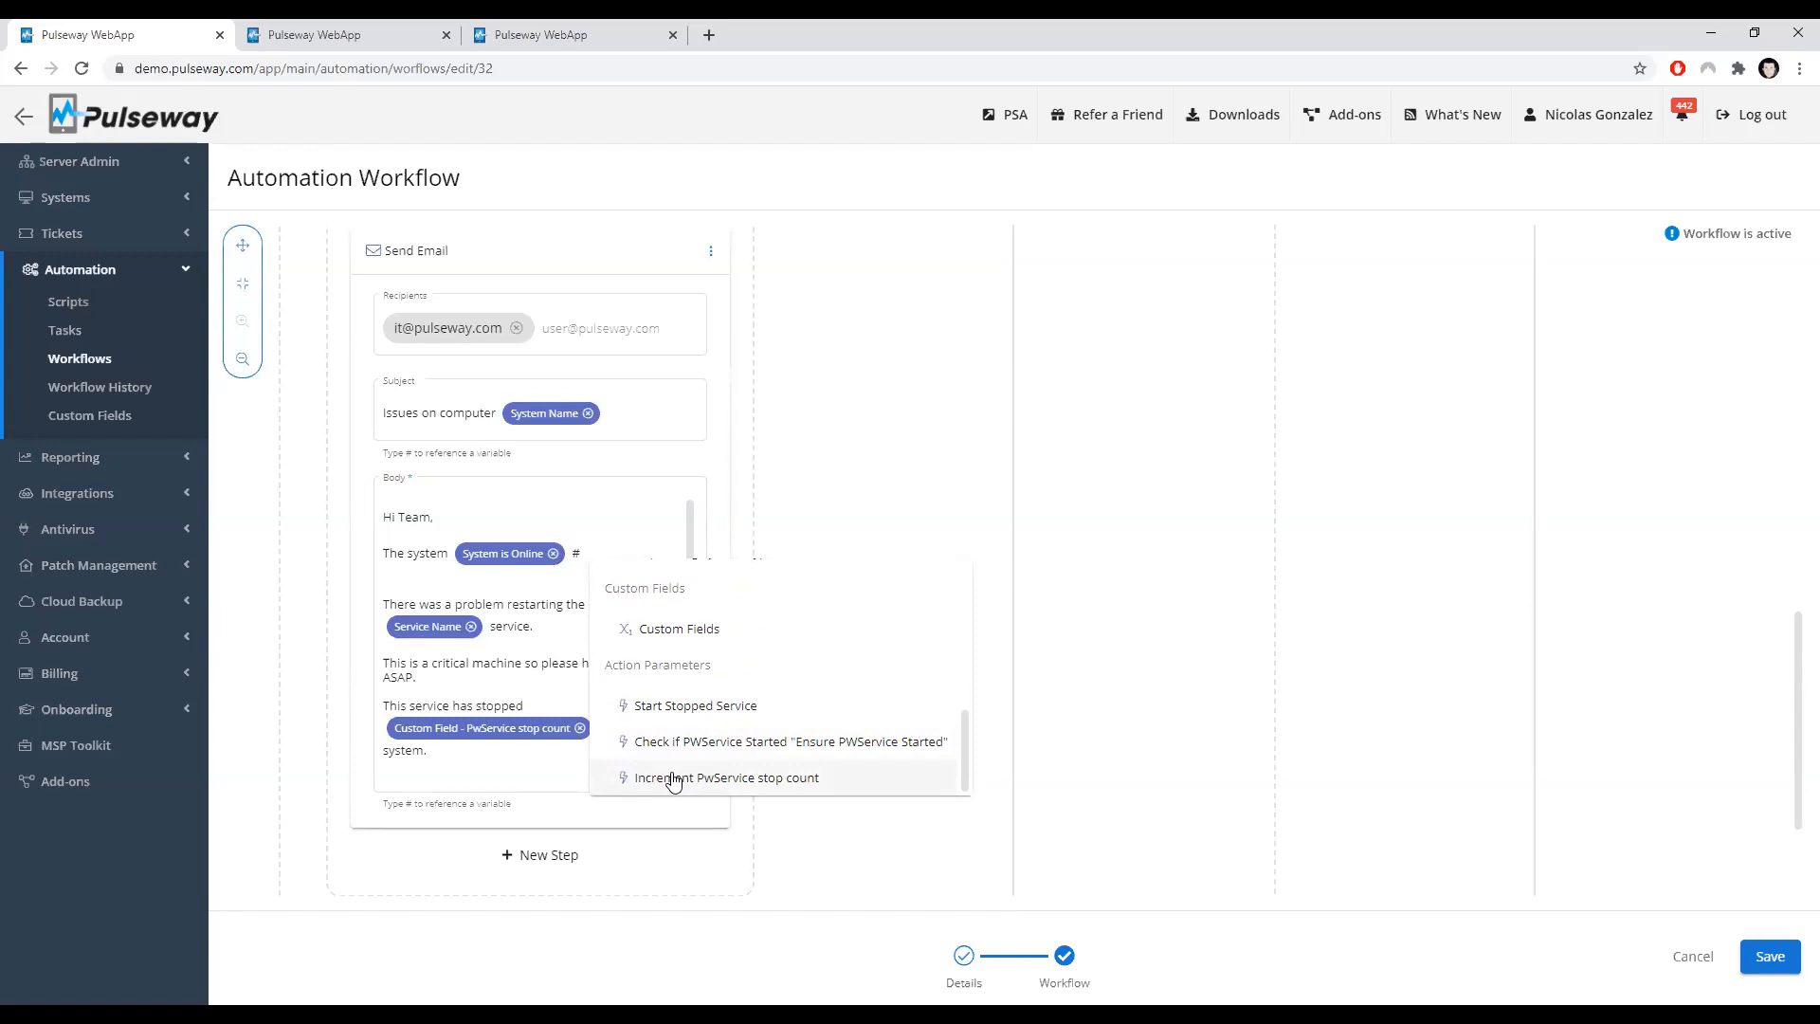
{"action": "left_click", "coordinate": [635, 506]}
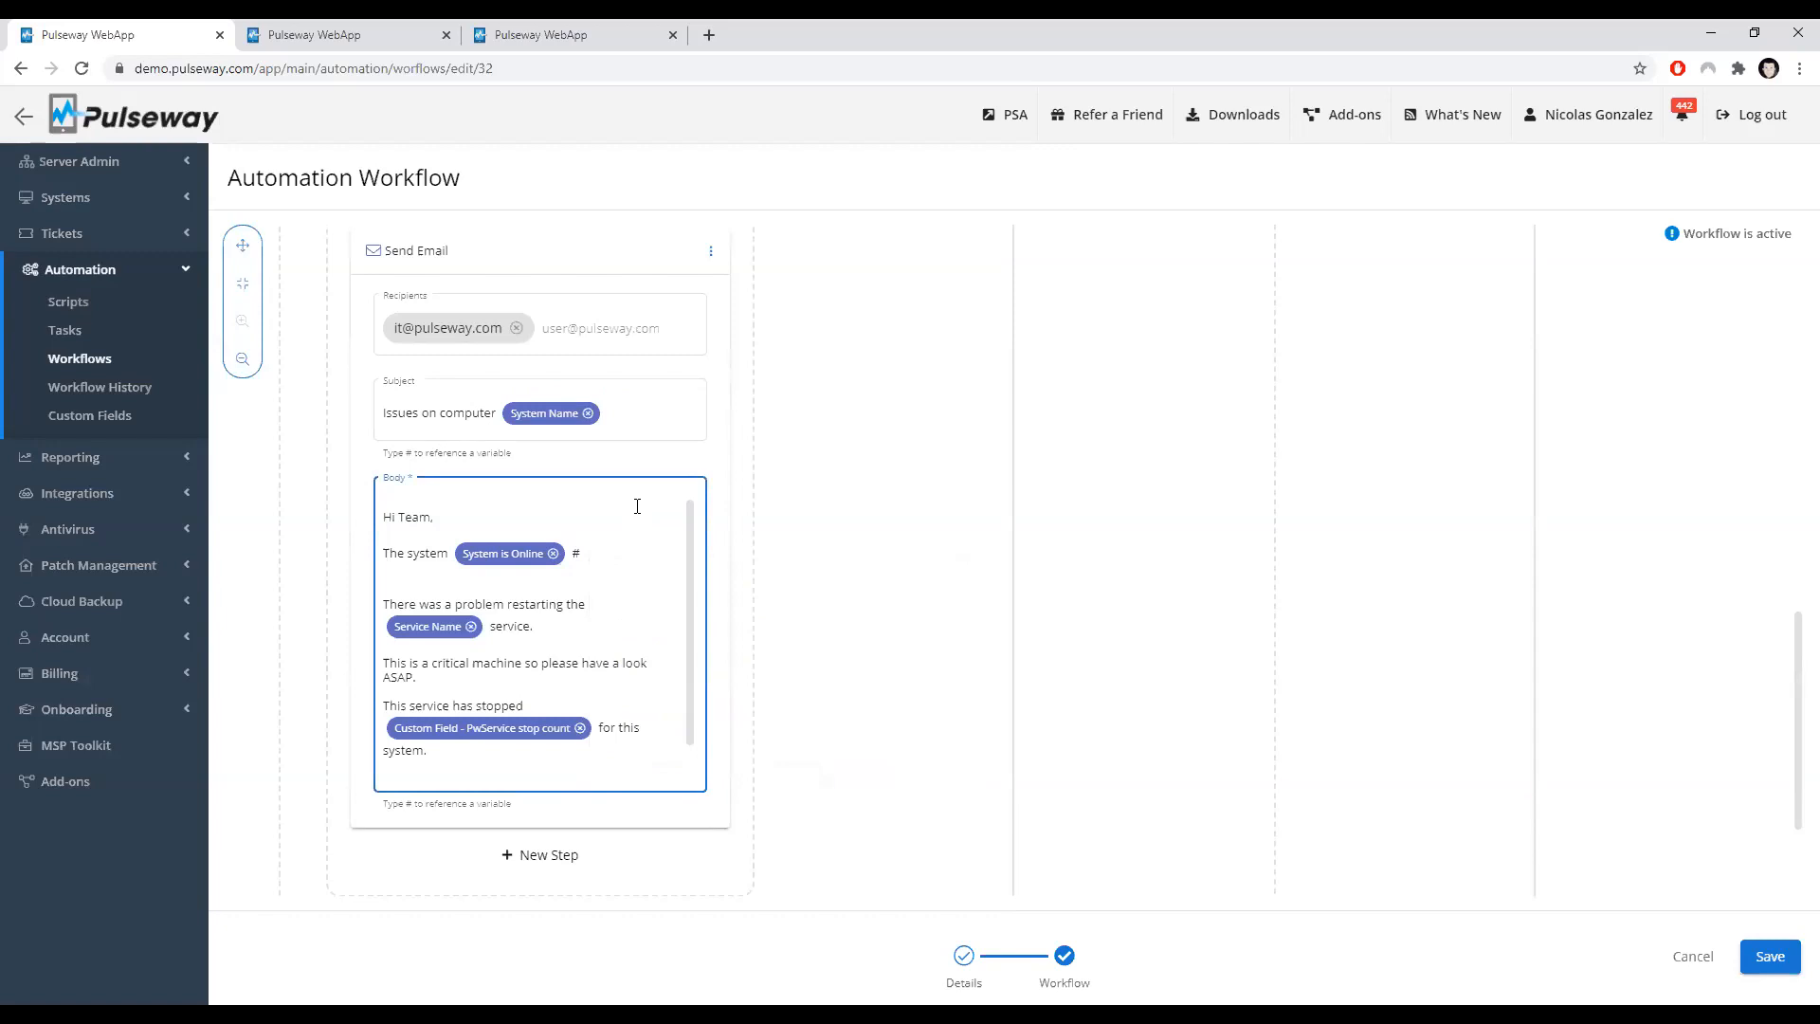
Step: Review the workflow from the Start Stopped Service step down to the edited Send Email step
{"action": "scroll", "coordinate": [633, 506], "scroll_direction": "up", "scroll_amount": 2}
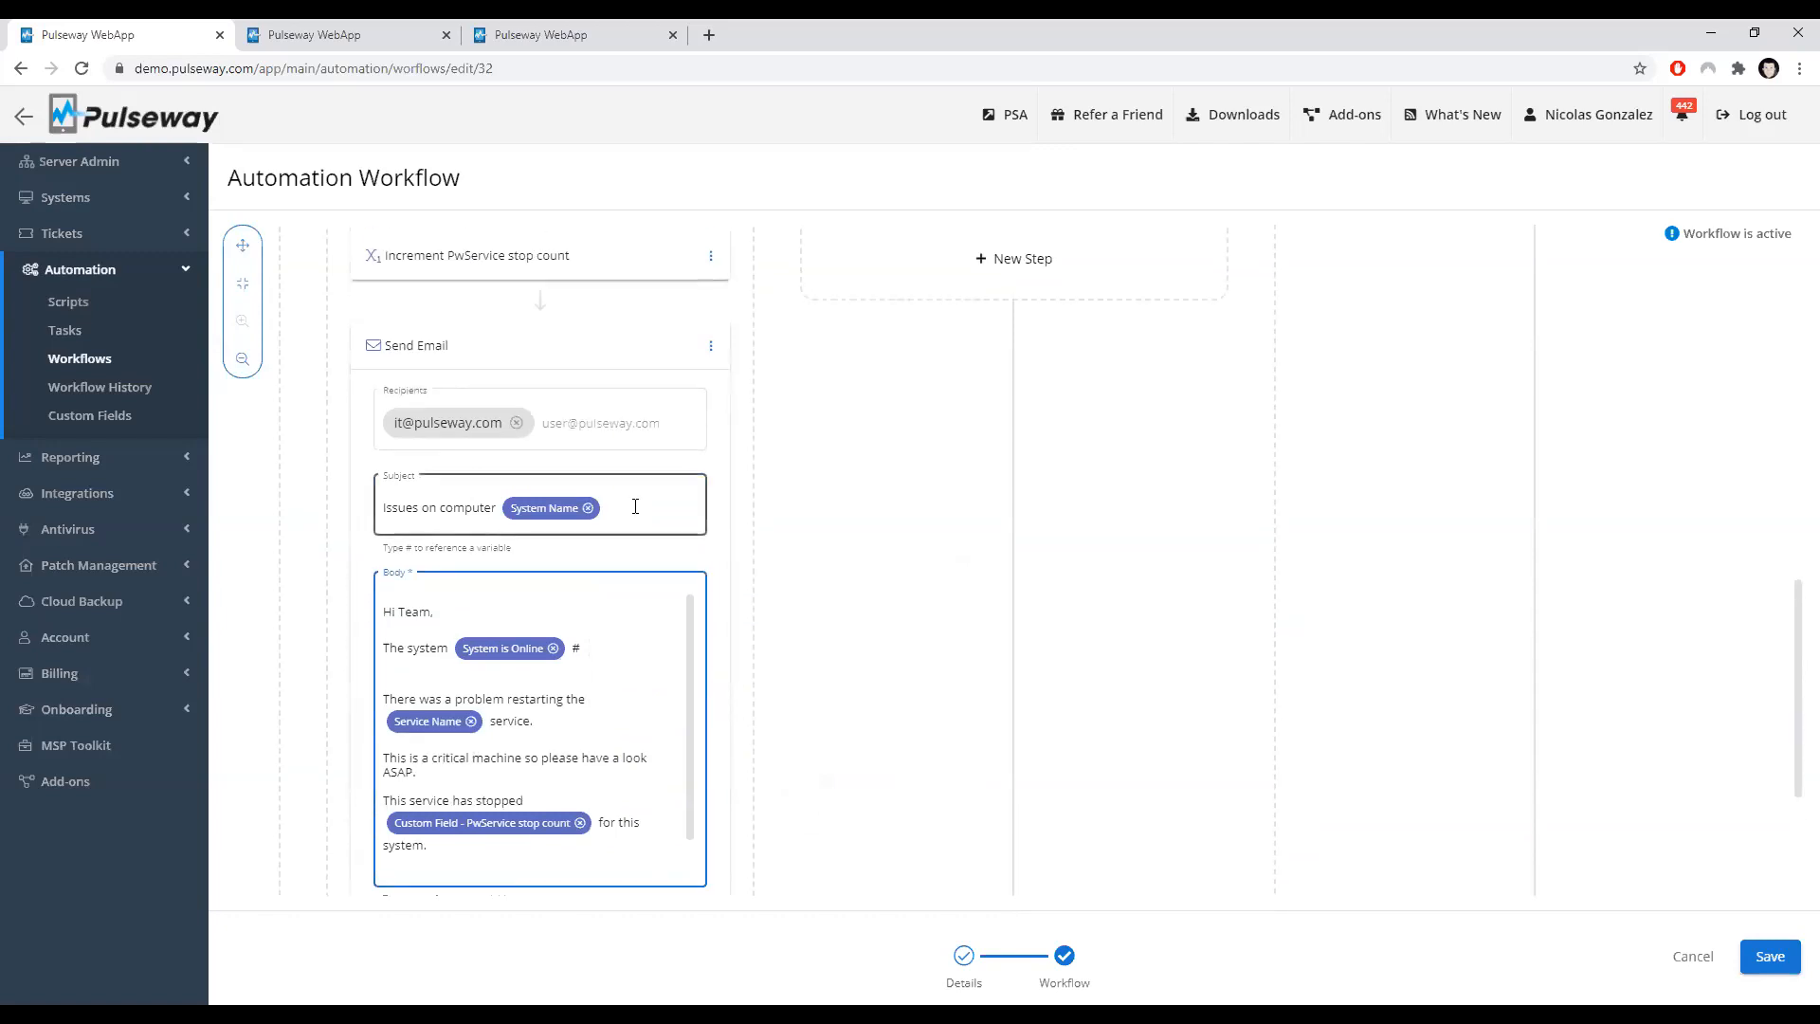
{"action": "scroll", "coordinate": [912, 574], "scroll_direction": "up", "scroll_amount": 3}
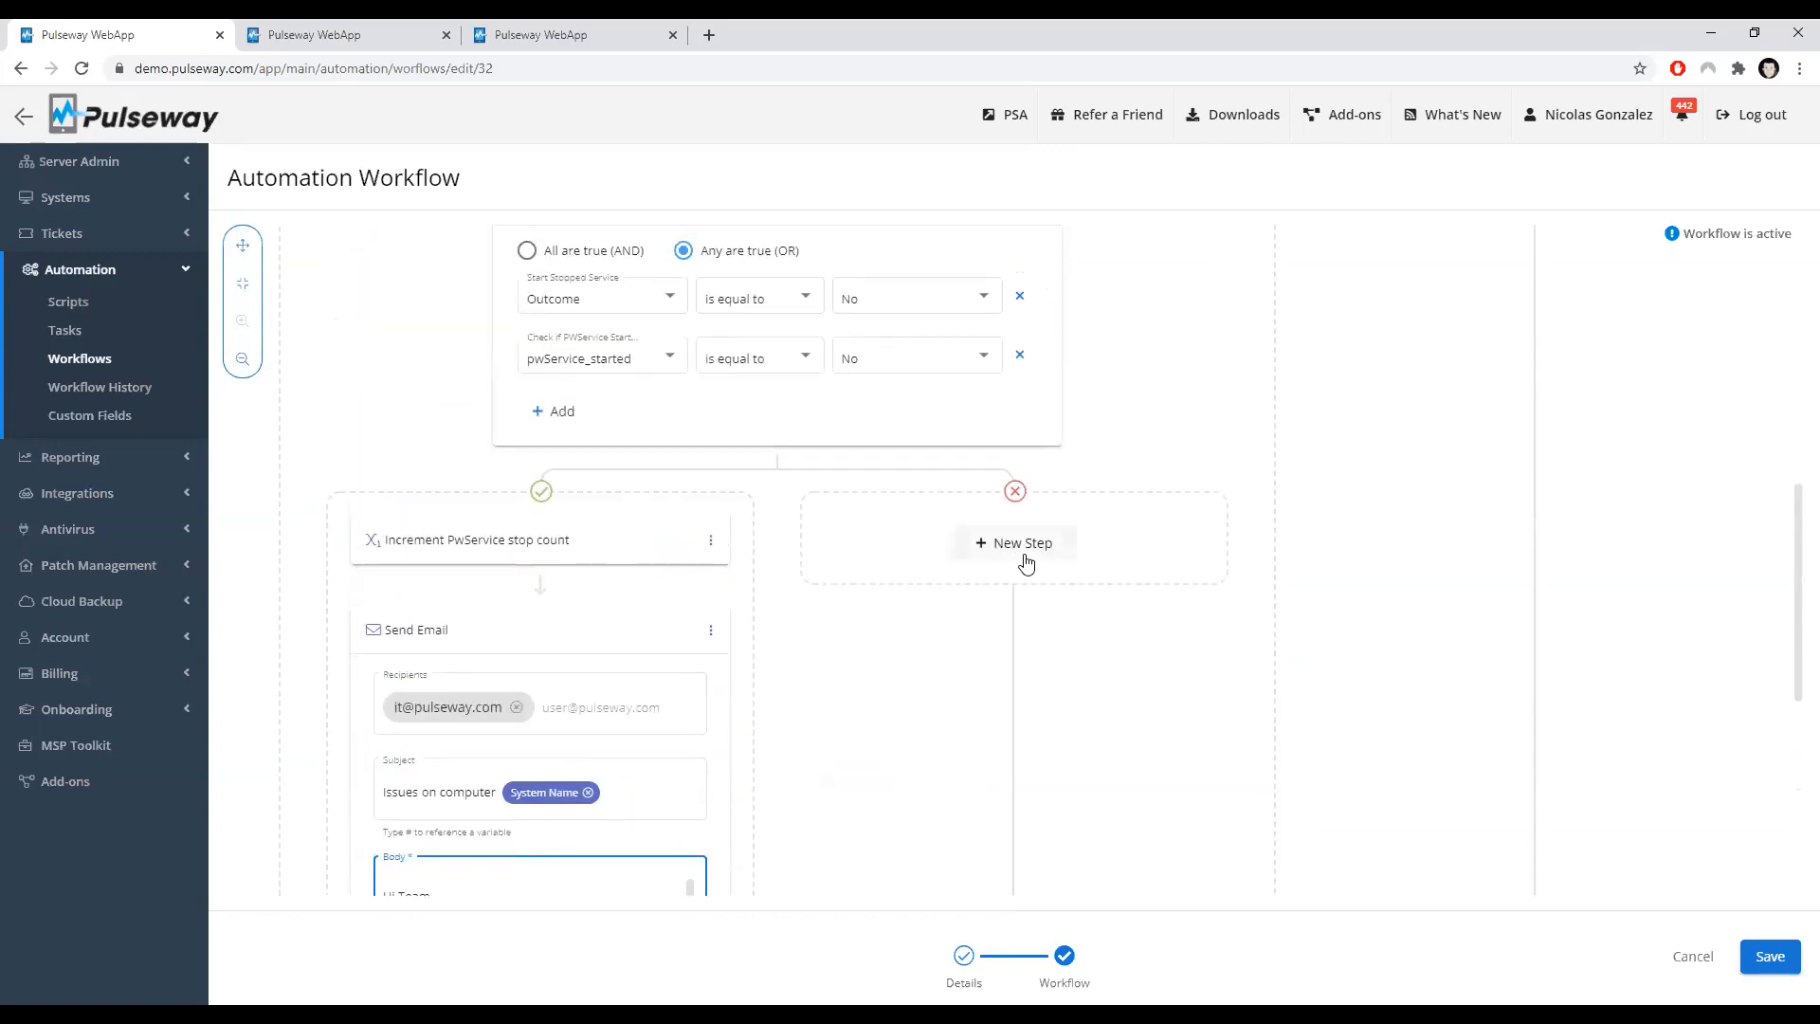
{"action": "scroll", "coordinate": [735, 634], "scroll_direction": "down", "scroll_amount": 3}
{"action": "scroll", "coordinate": [836, 641], "scroll_direction": "down", "scroll_amount": 1}
{"action": "scroll", "coordinate": [836, 641], "scroll_direction": "down", "scroll_amount": 1}
{"action": "scroll", "coordinate": [837, 641], "scroll_direction": "up", "scroll_amount": 4}
{"action": "scroll", "coordinate": [837, 642], "scroll_direction": "up", "scroll_amount": 4}
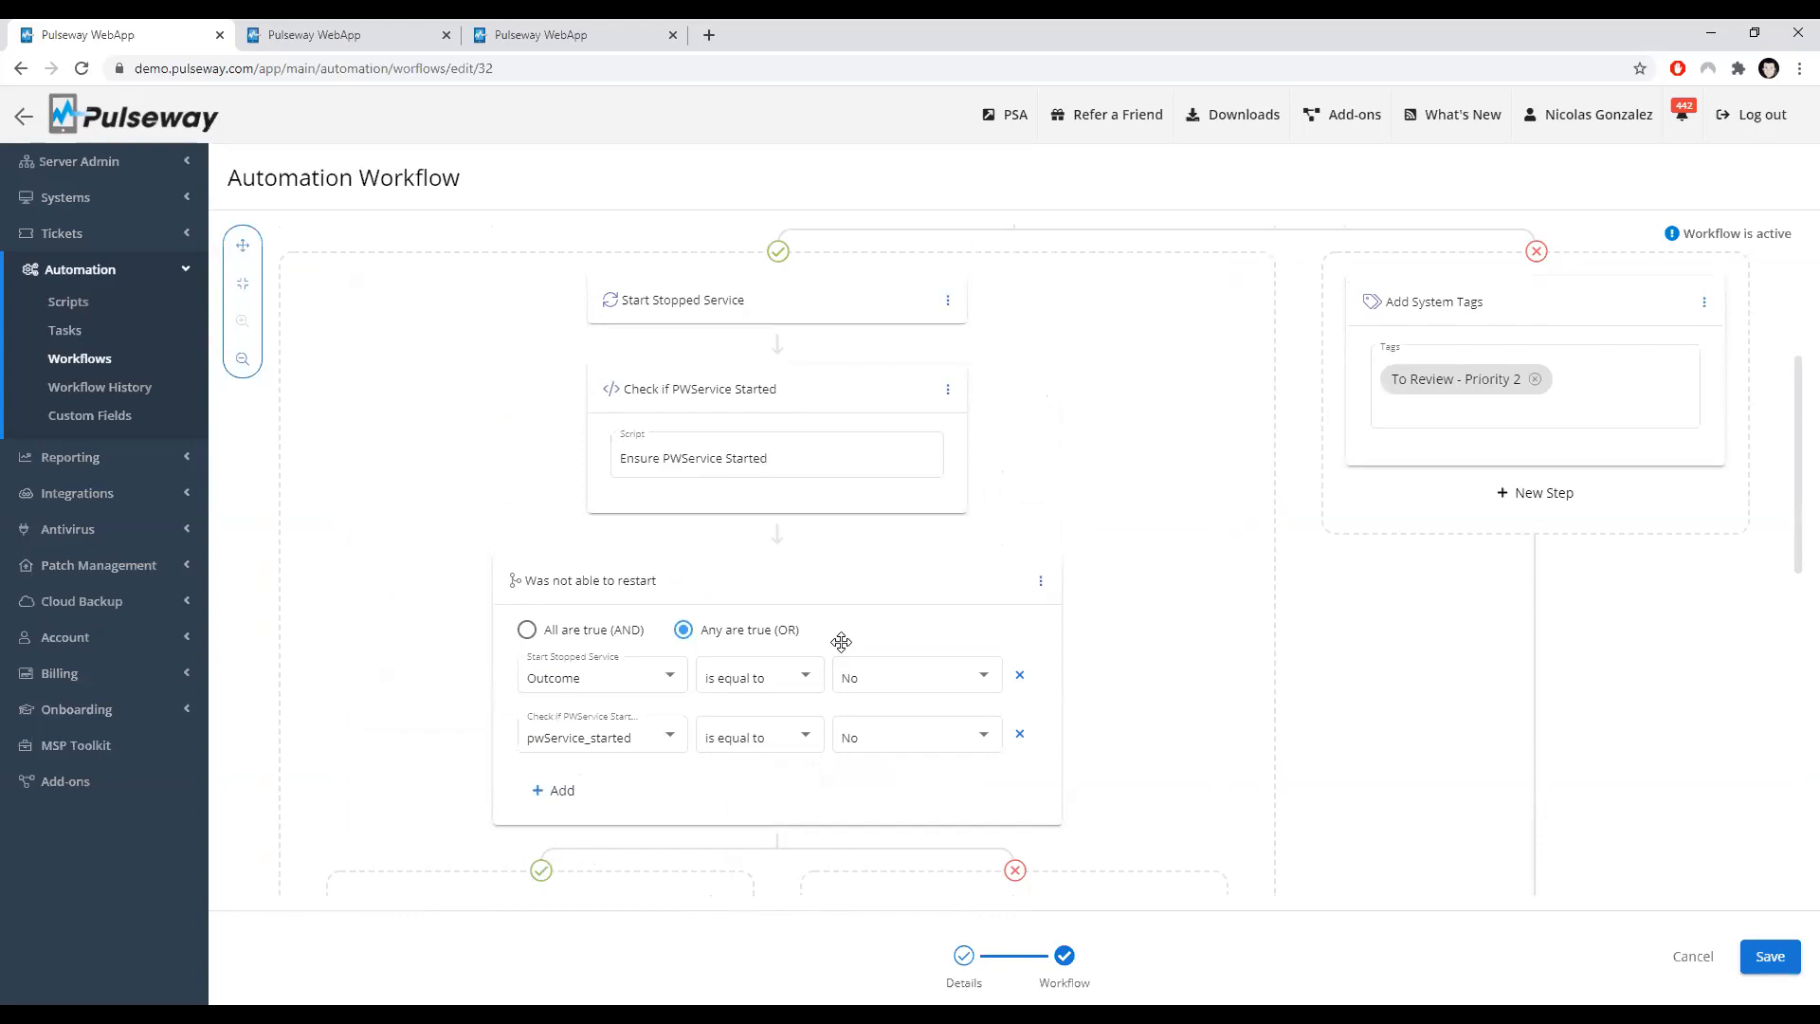
{"action": "scroll", "coordinate": [841, 644], "scroll_direction": "down", "scroll_amount": 5}
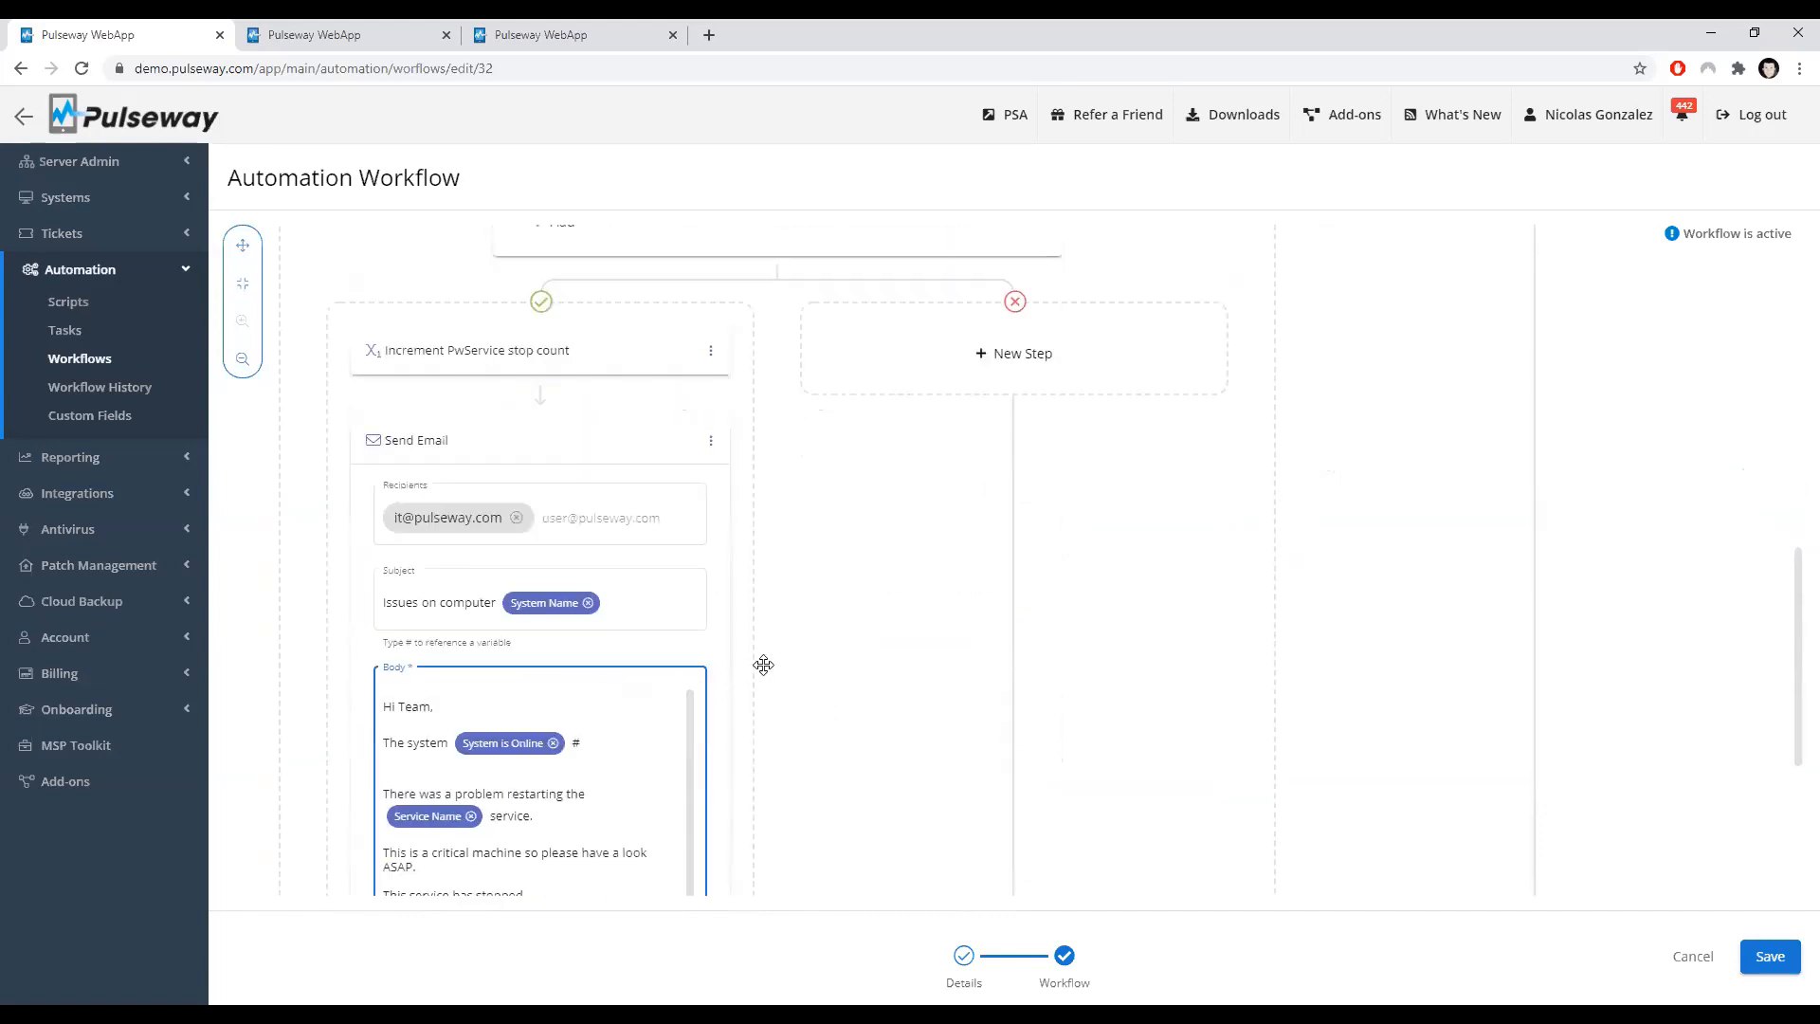
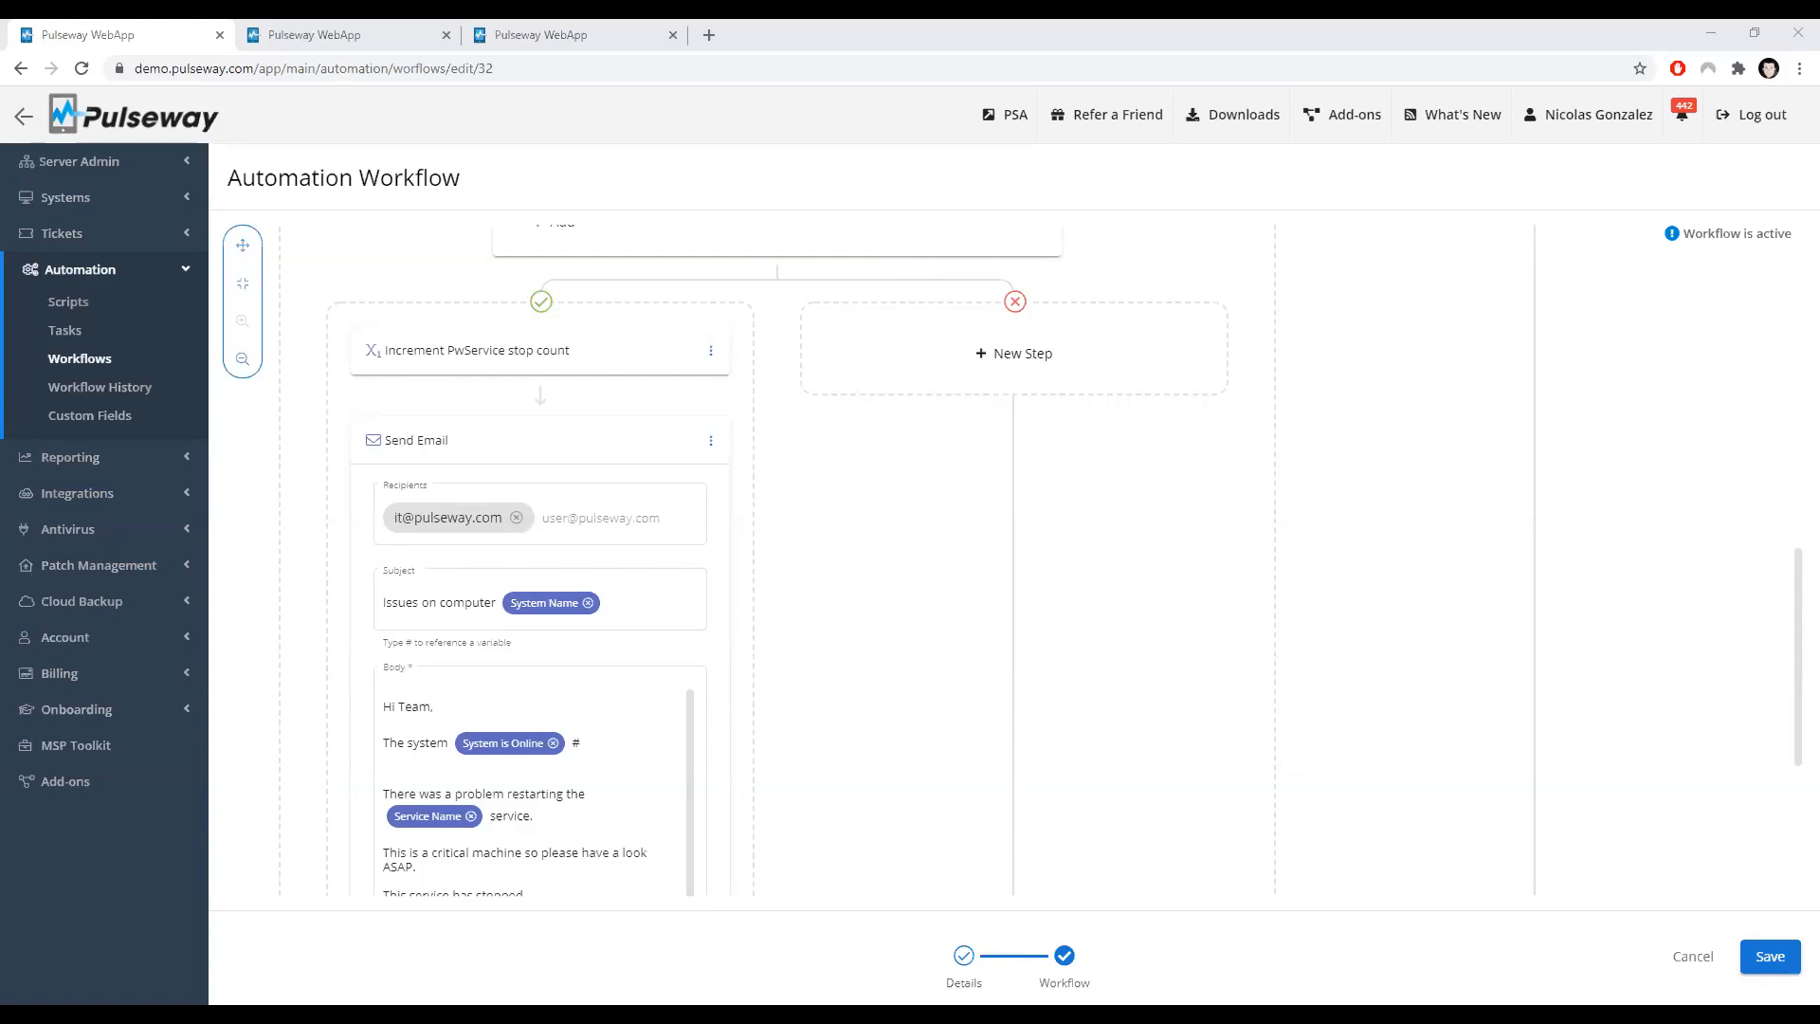
Step: Add a Start Service step with service name W3SVC to the failure branch of the Was not able to restart condition
{"action": "scroll", "coordinate": [664, 654], "scroll_direction": "up", "scroll_amount": 2}
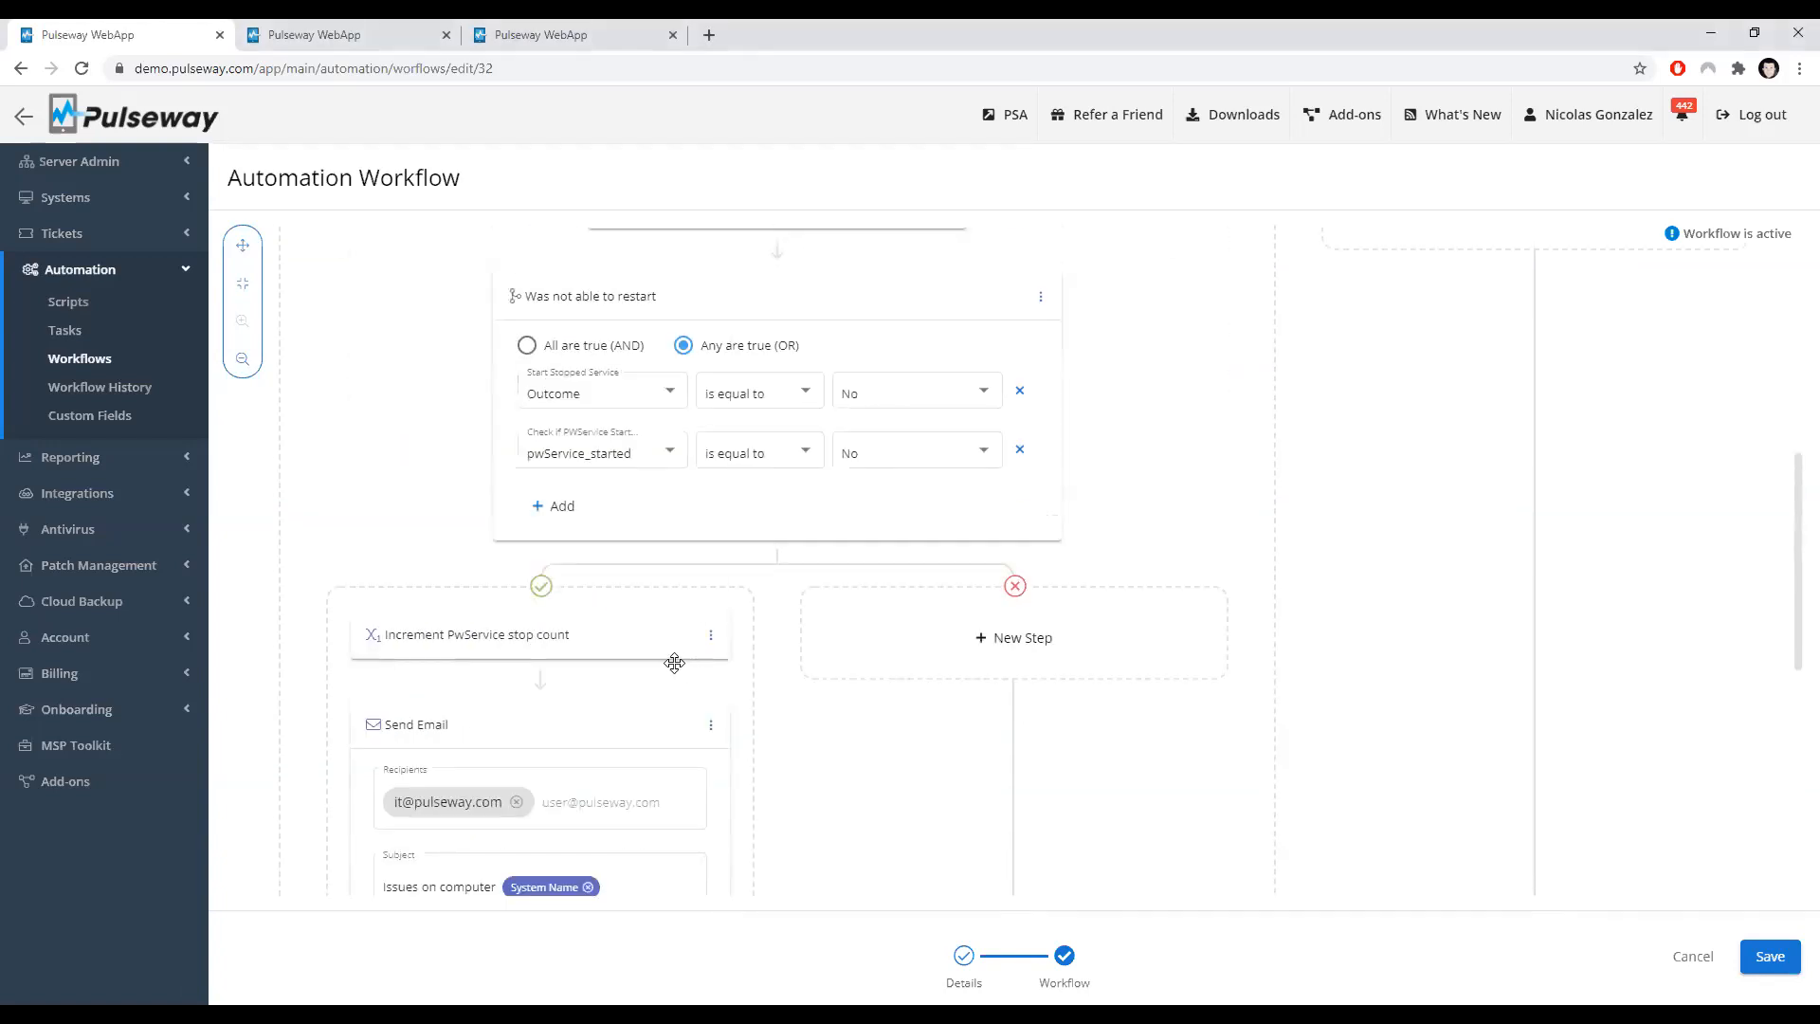
{"action": "left_click", "coordinate": [634, 639]}
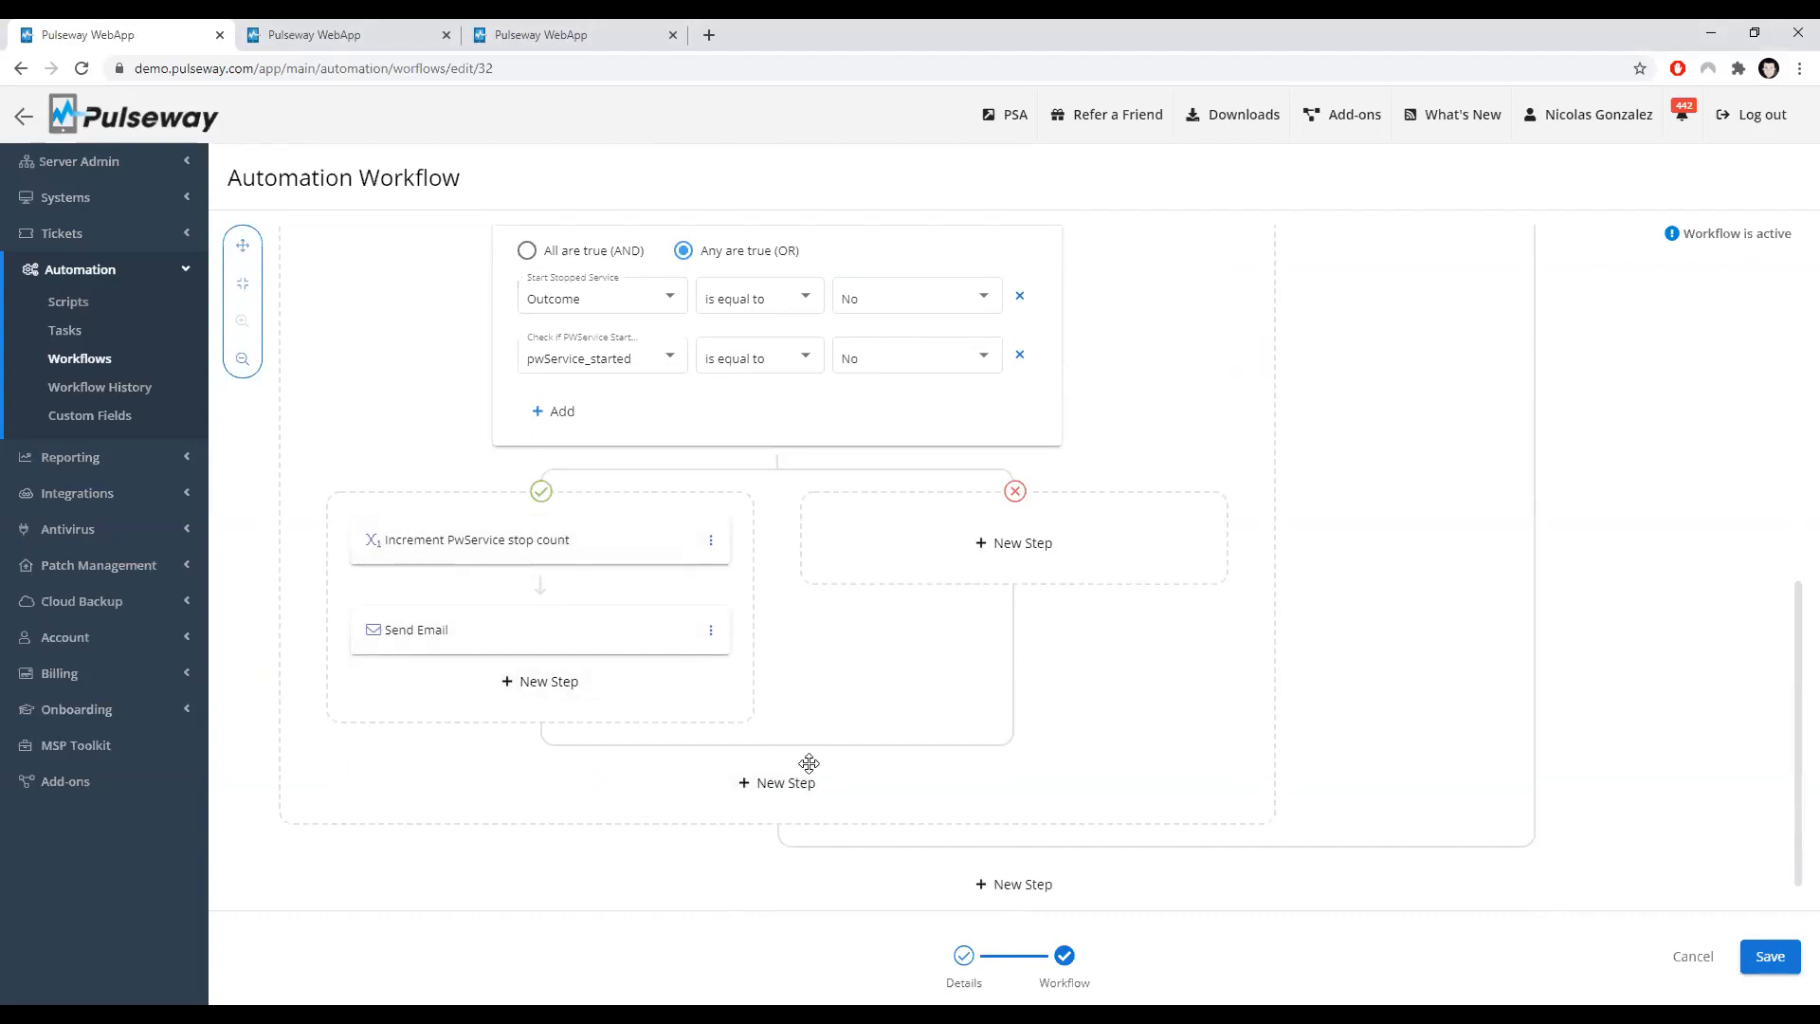
{"action": "left_click", "coordinate": [985, 542]}
{"action": "scroll", "coordinate": [939, 702], "scroll_direction": "down", "scroll_amount": 3}
{"action": "scroll", "coordinate": [951, 713], "scroll_direction": "up", "scroll_amount": 1}
{"action": "scroll", "coordinate": [946, 731], "scroll_direction": "down", "scroll_amount": 3}
{"action": "left_click", "coordinate": [938, 737]}
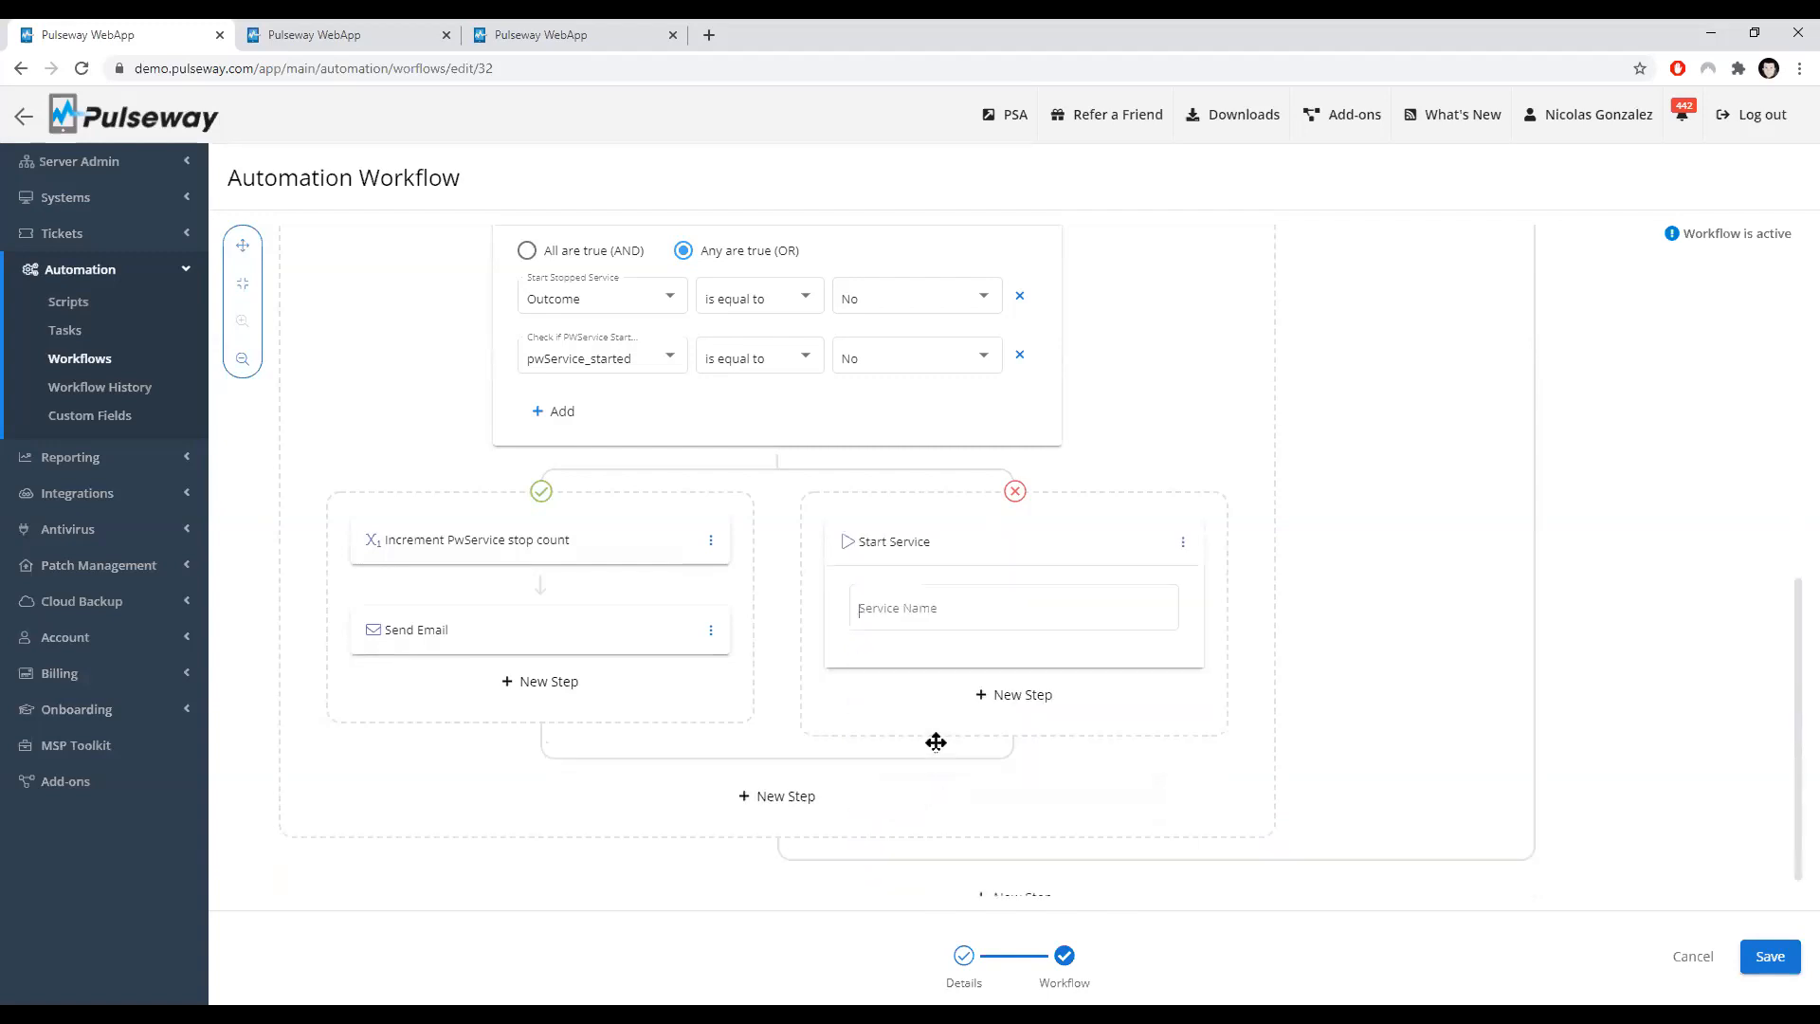
{"action": "type", "text": "W3SVC"}
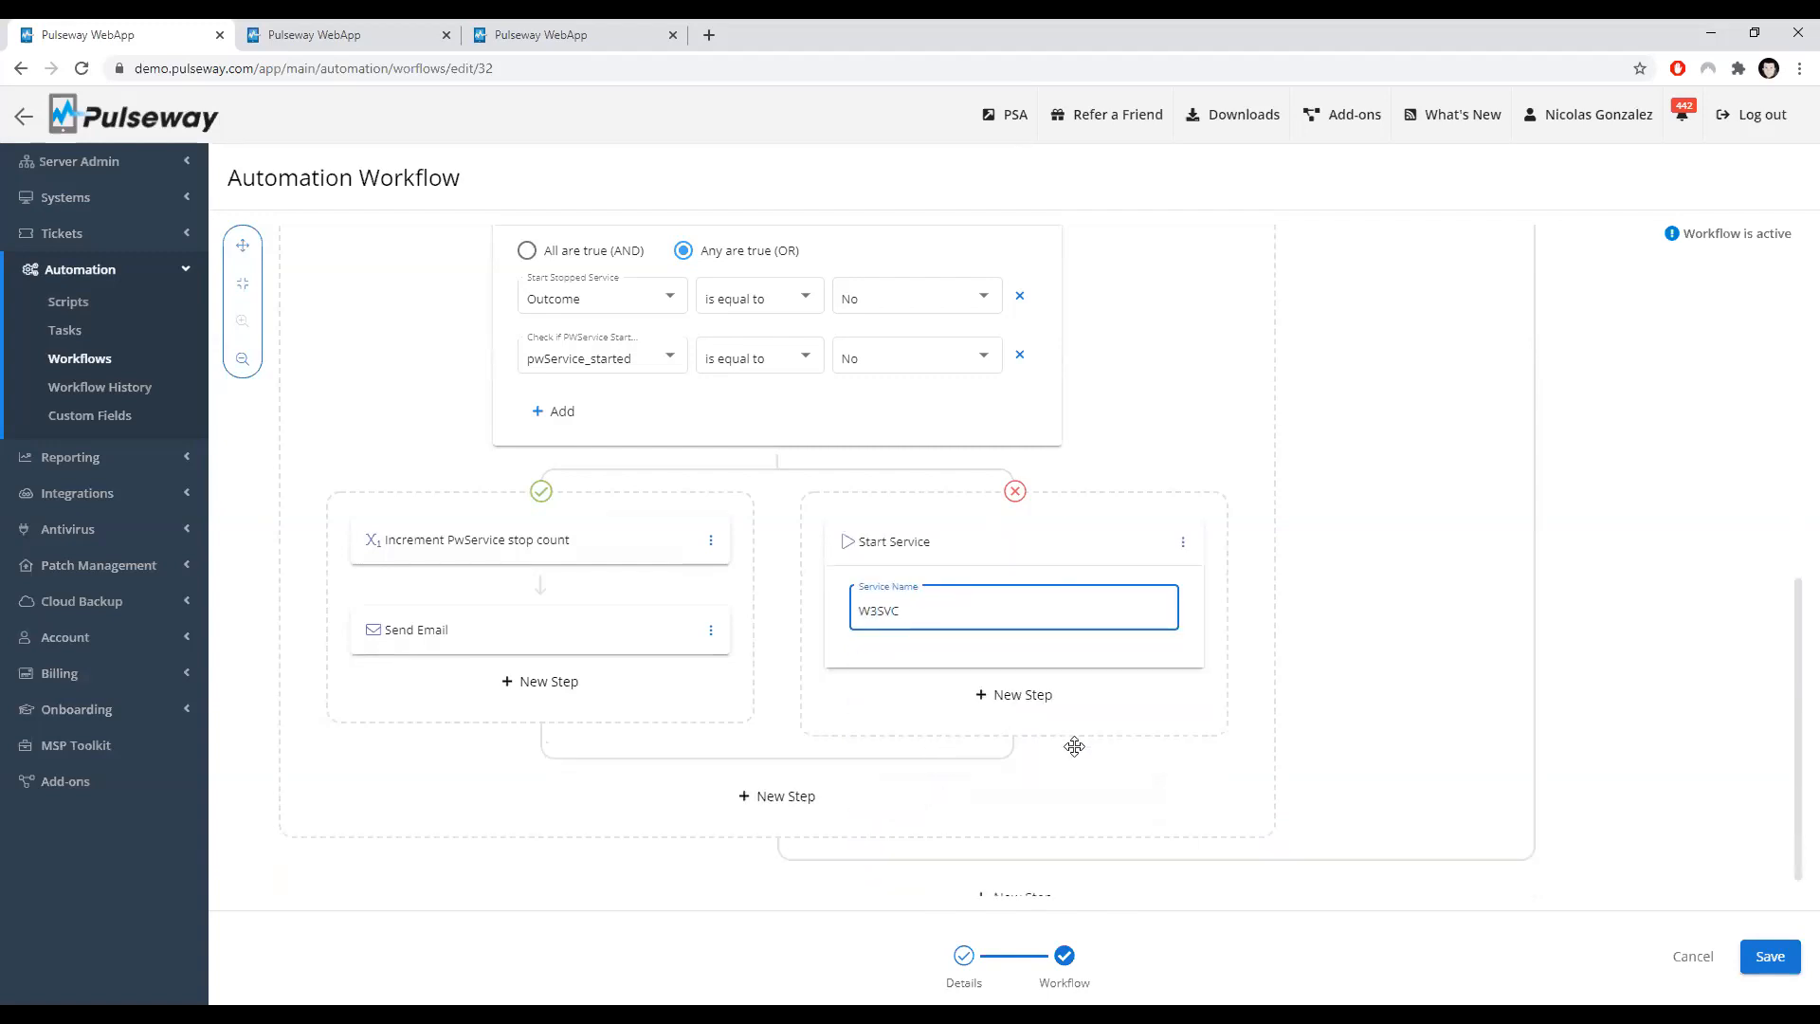
{"action": "left_click", "coordinate": [1376, 812]}
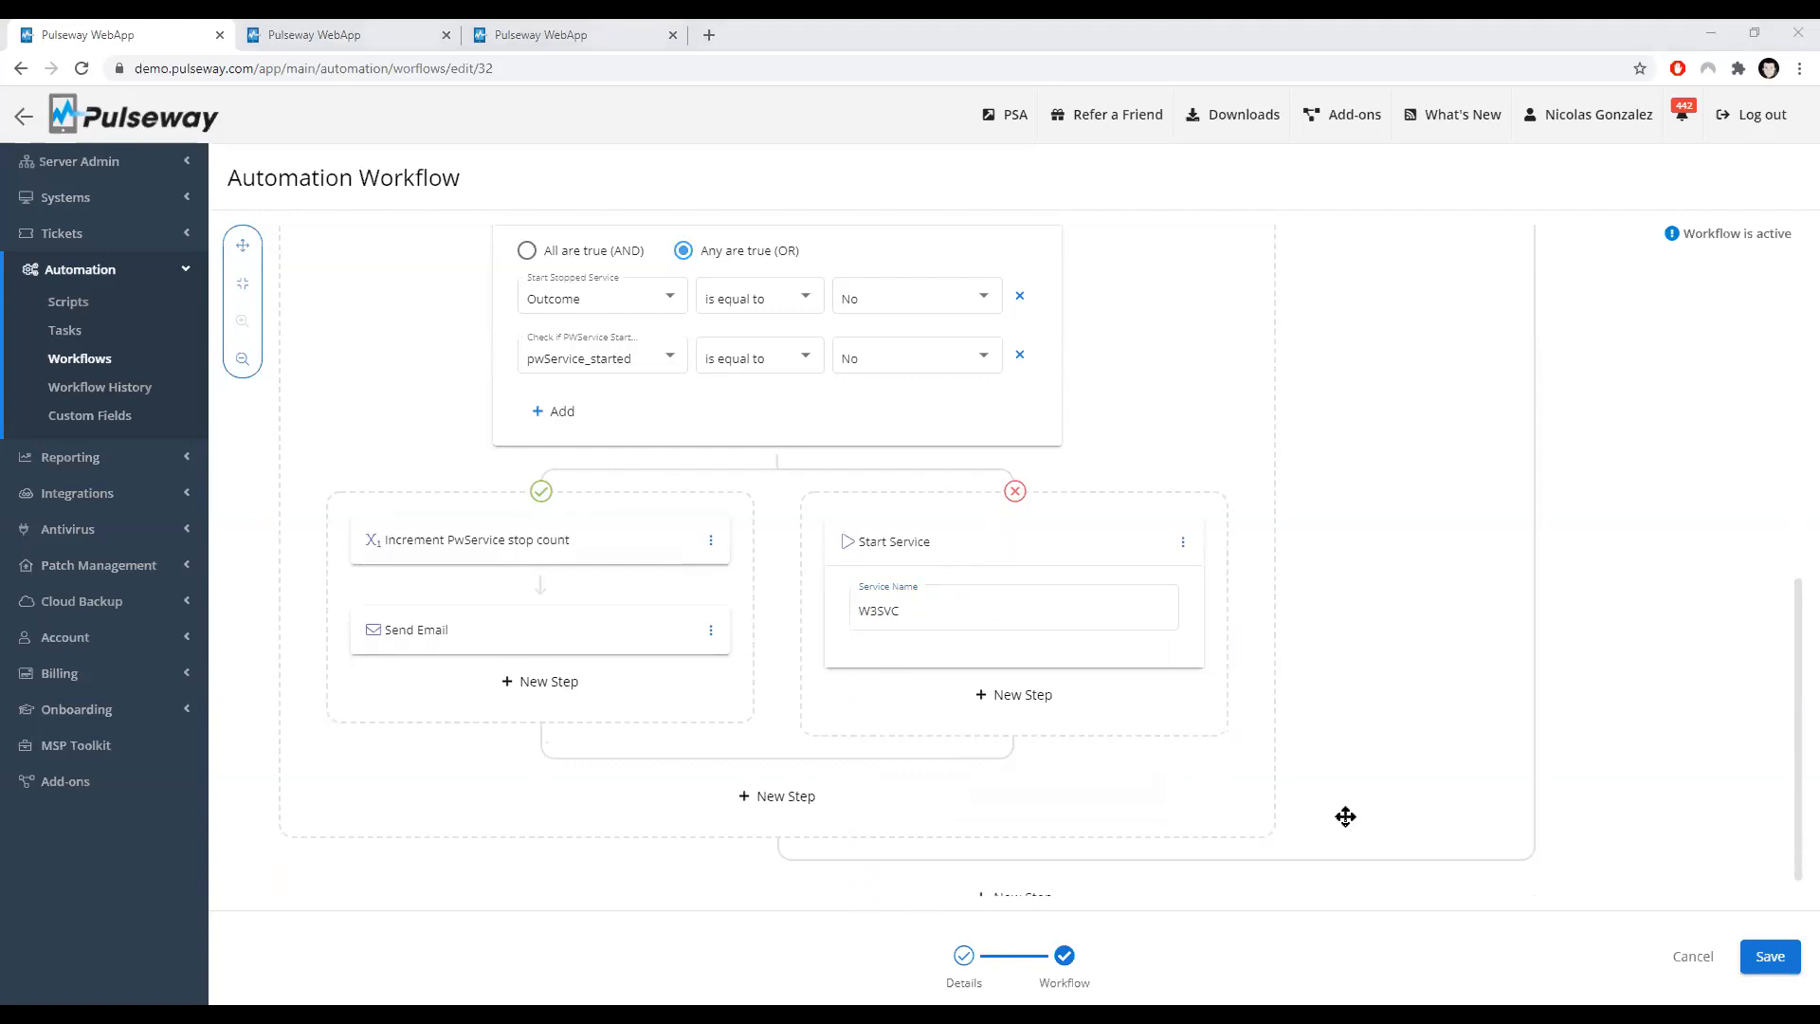
Step: Move the Start Service step to the top of the success branch, above Increment PwService stop count
{"action": "left_click", "coordinate": [1182, 541]}
{"action": "left_click", "coordinate": [1178, 596]}
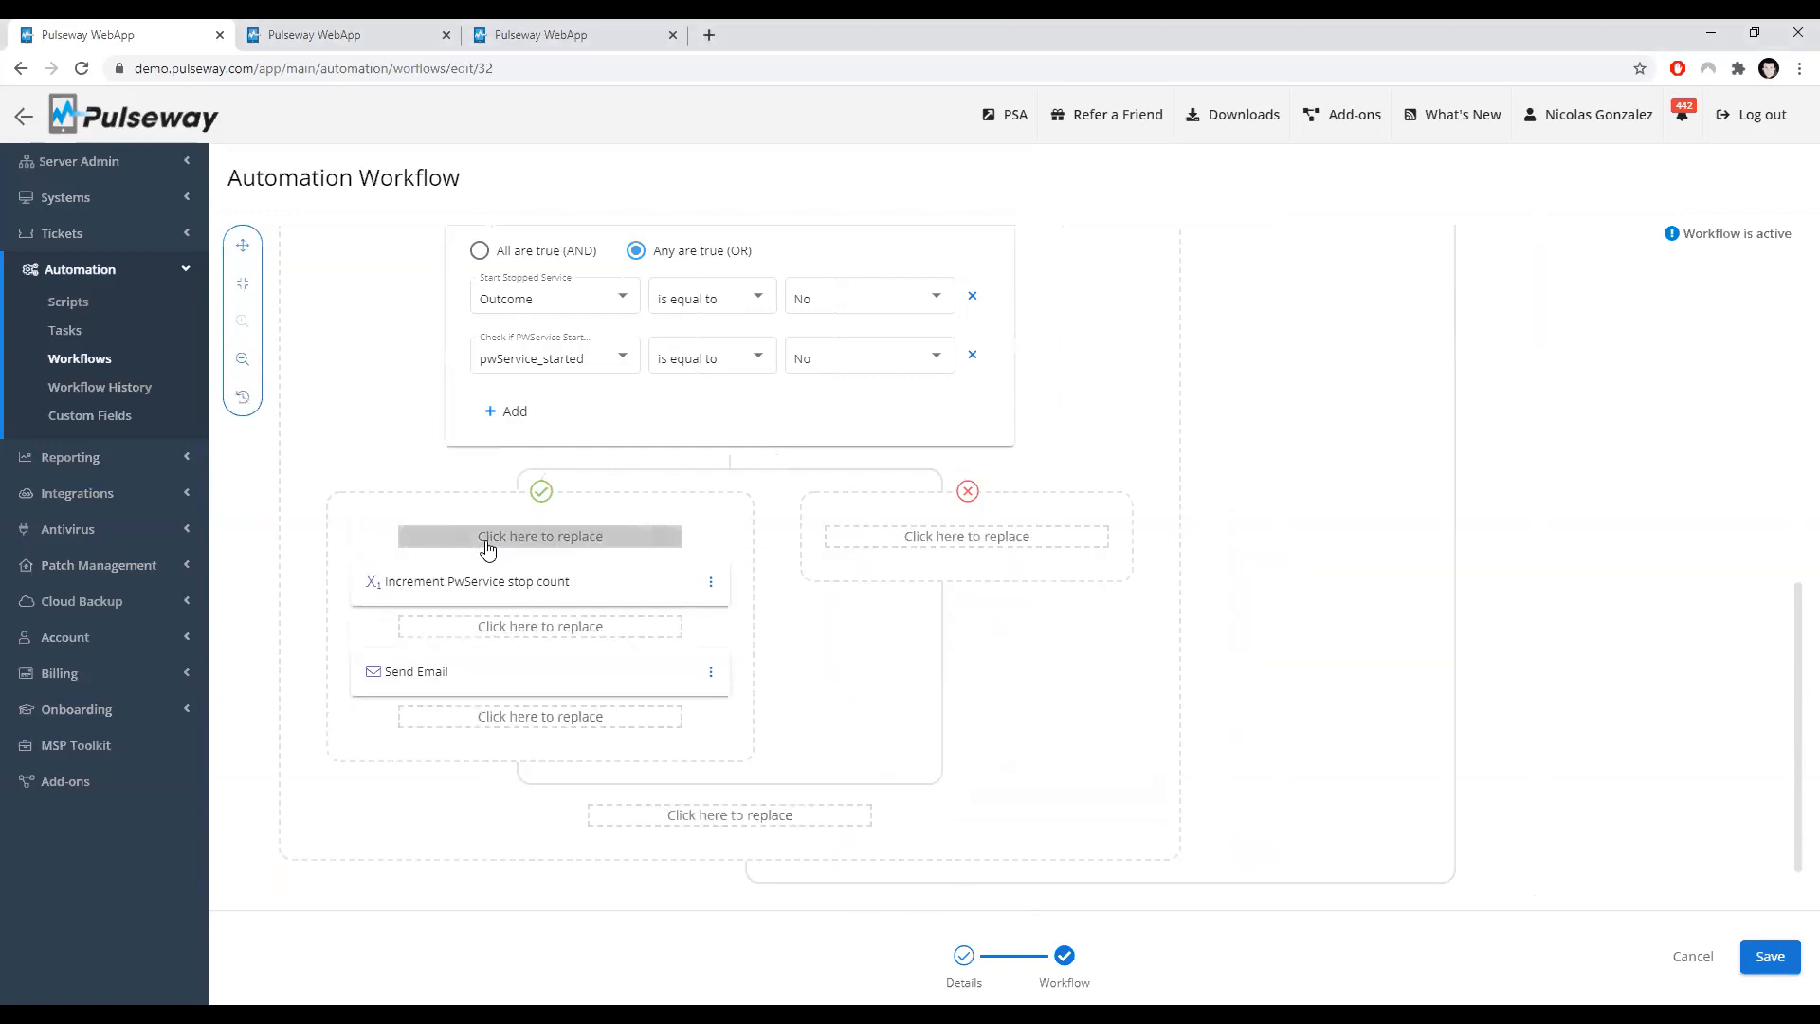
{"action": "left_click", "coordinate": [554, 540]}
Step: Insert the Start Service Outcome variable at the end of the Send Email body
{"action": "left_click", "coordinate": [548, 740]}
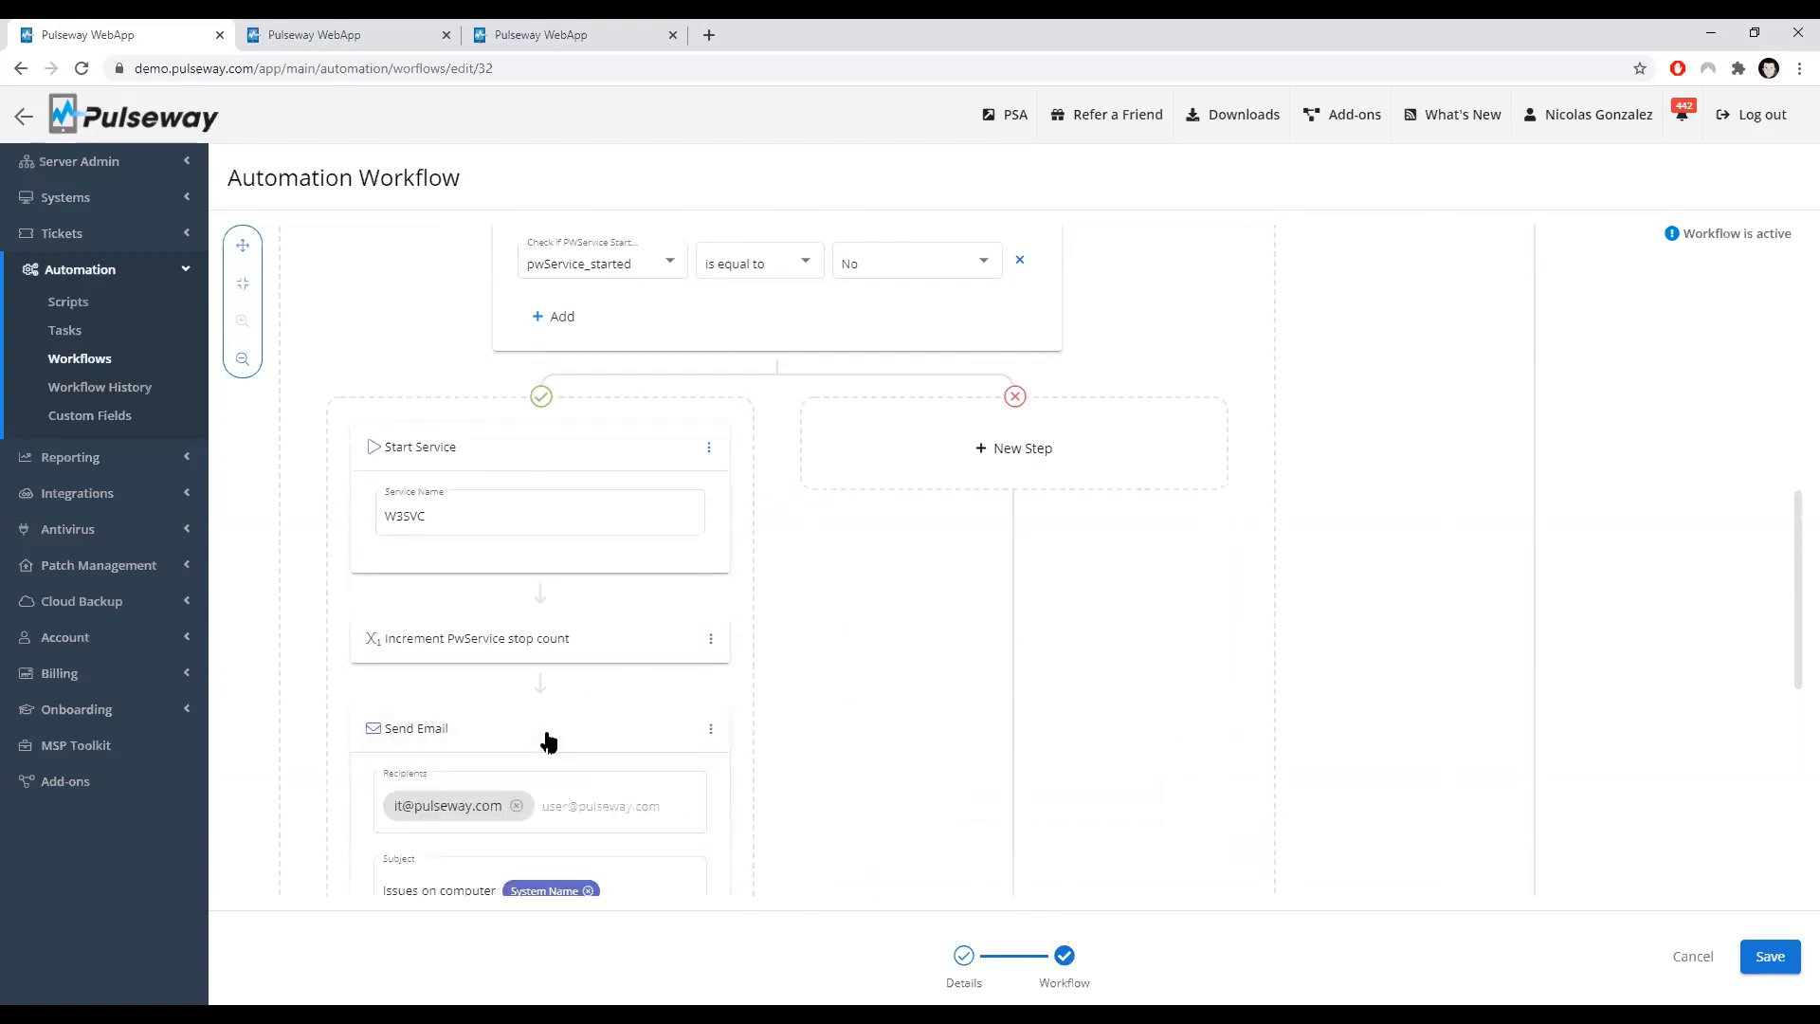
{"action": "scroll", "coordinate": [532, 767], "scroll_direction": "down", "scroll_amount": 4}
{"action": "left_click", "coordinate": [517, 838]}
{"action": "type", "text": "#"}
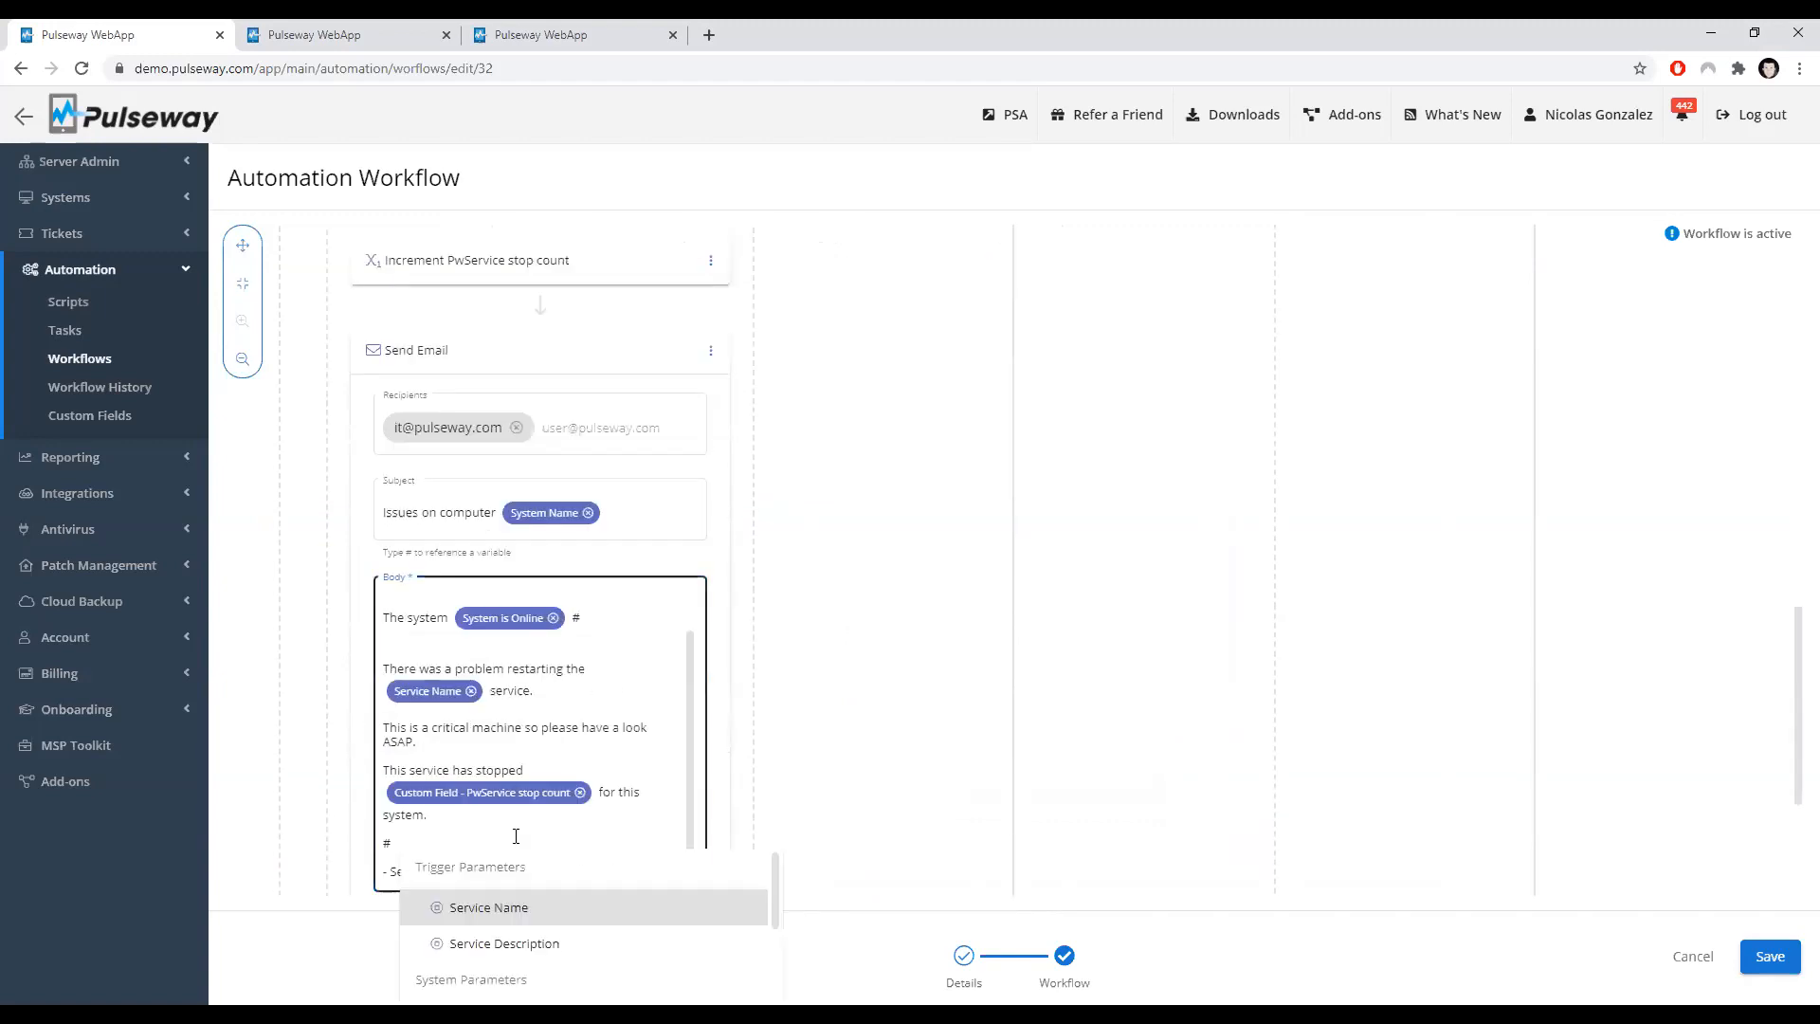
{"action": "scroll", "coordinate": [571, 968], "scroll_direction": "down", "scroll_amount": 4}
{"action": "scroll", "coordinate": [869, 872], "scroll_direction": "down", "scroll_amount": 3}
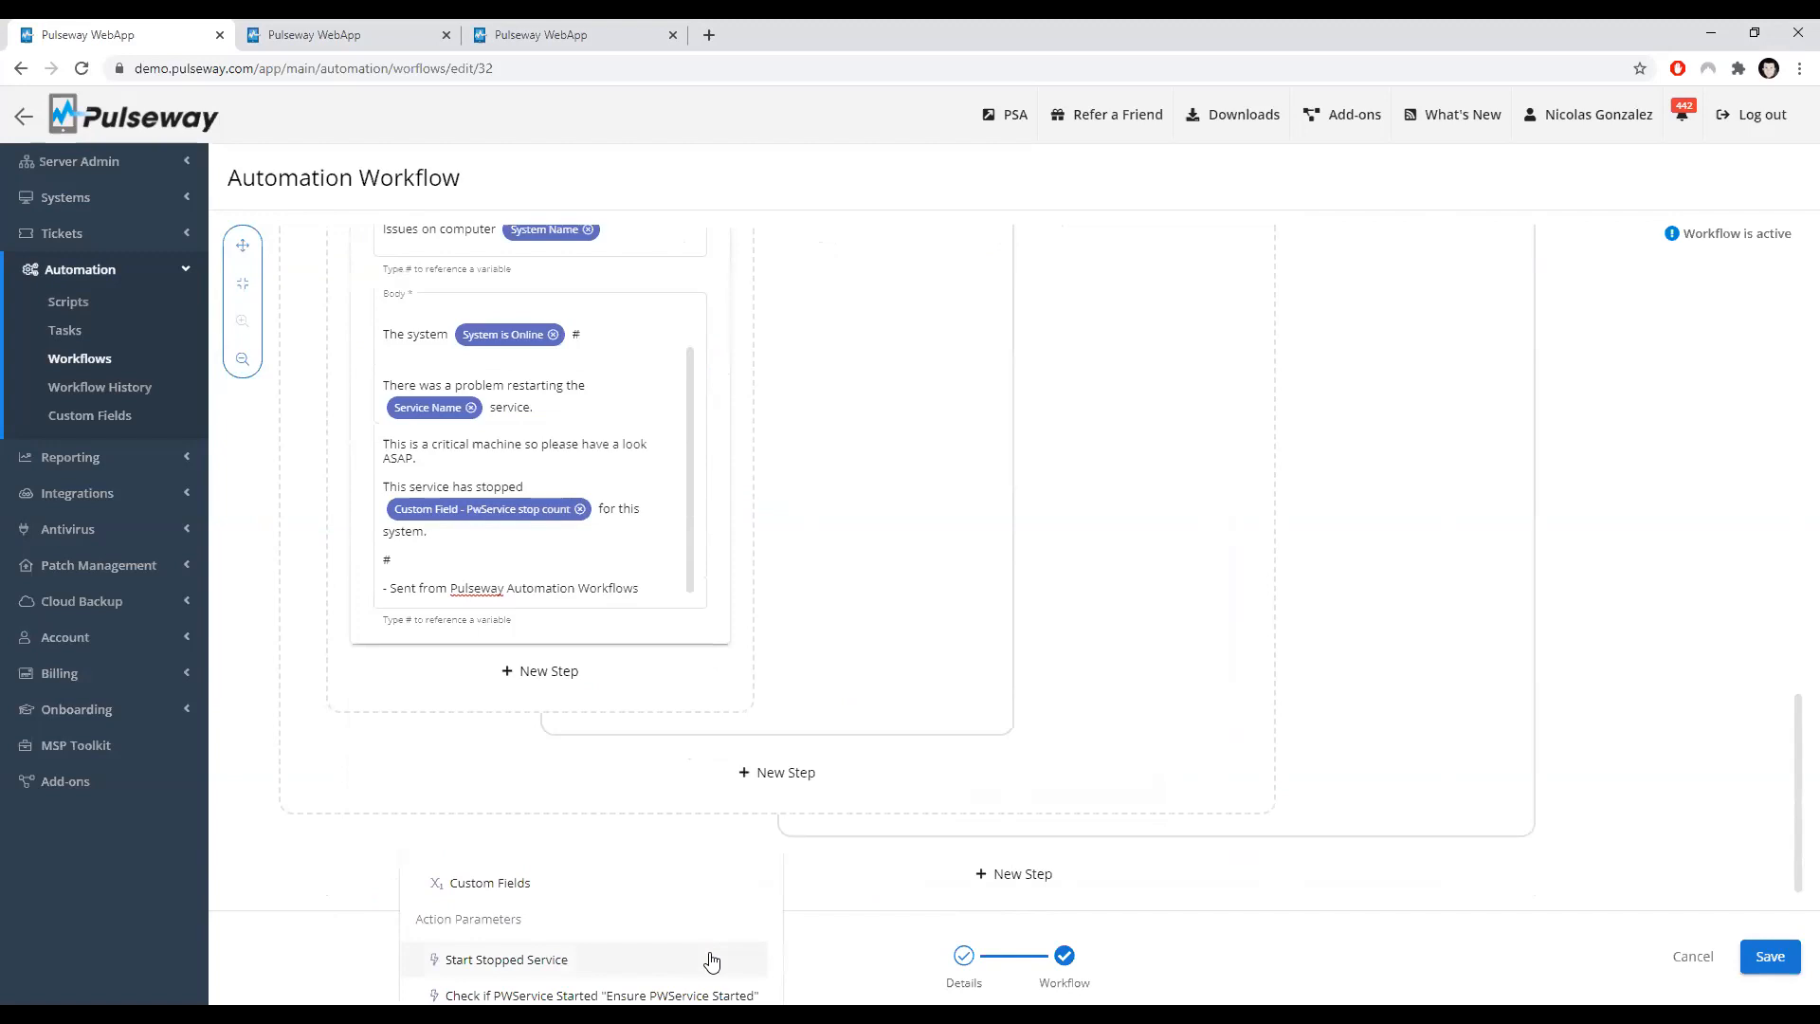
{"action": "left_click", "coordinate": [531, 546]}
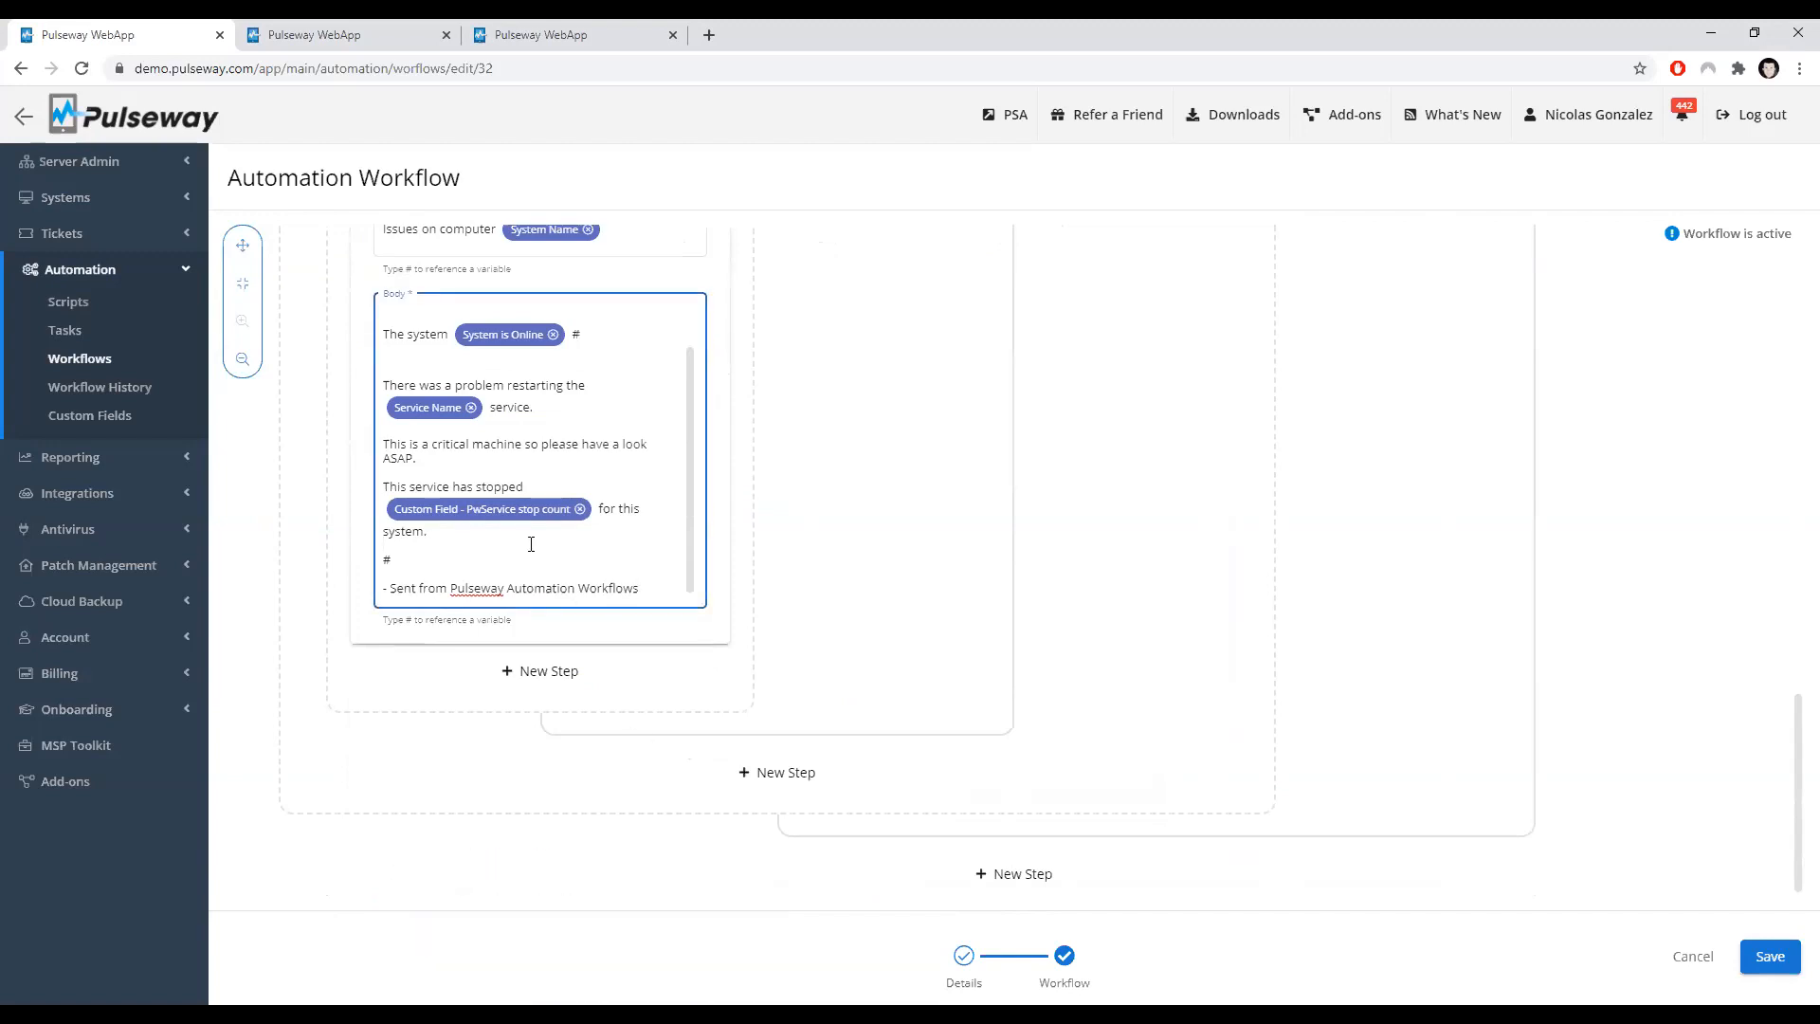
{"action": "key", "text": "BackSpace"}
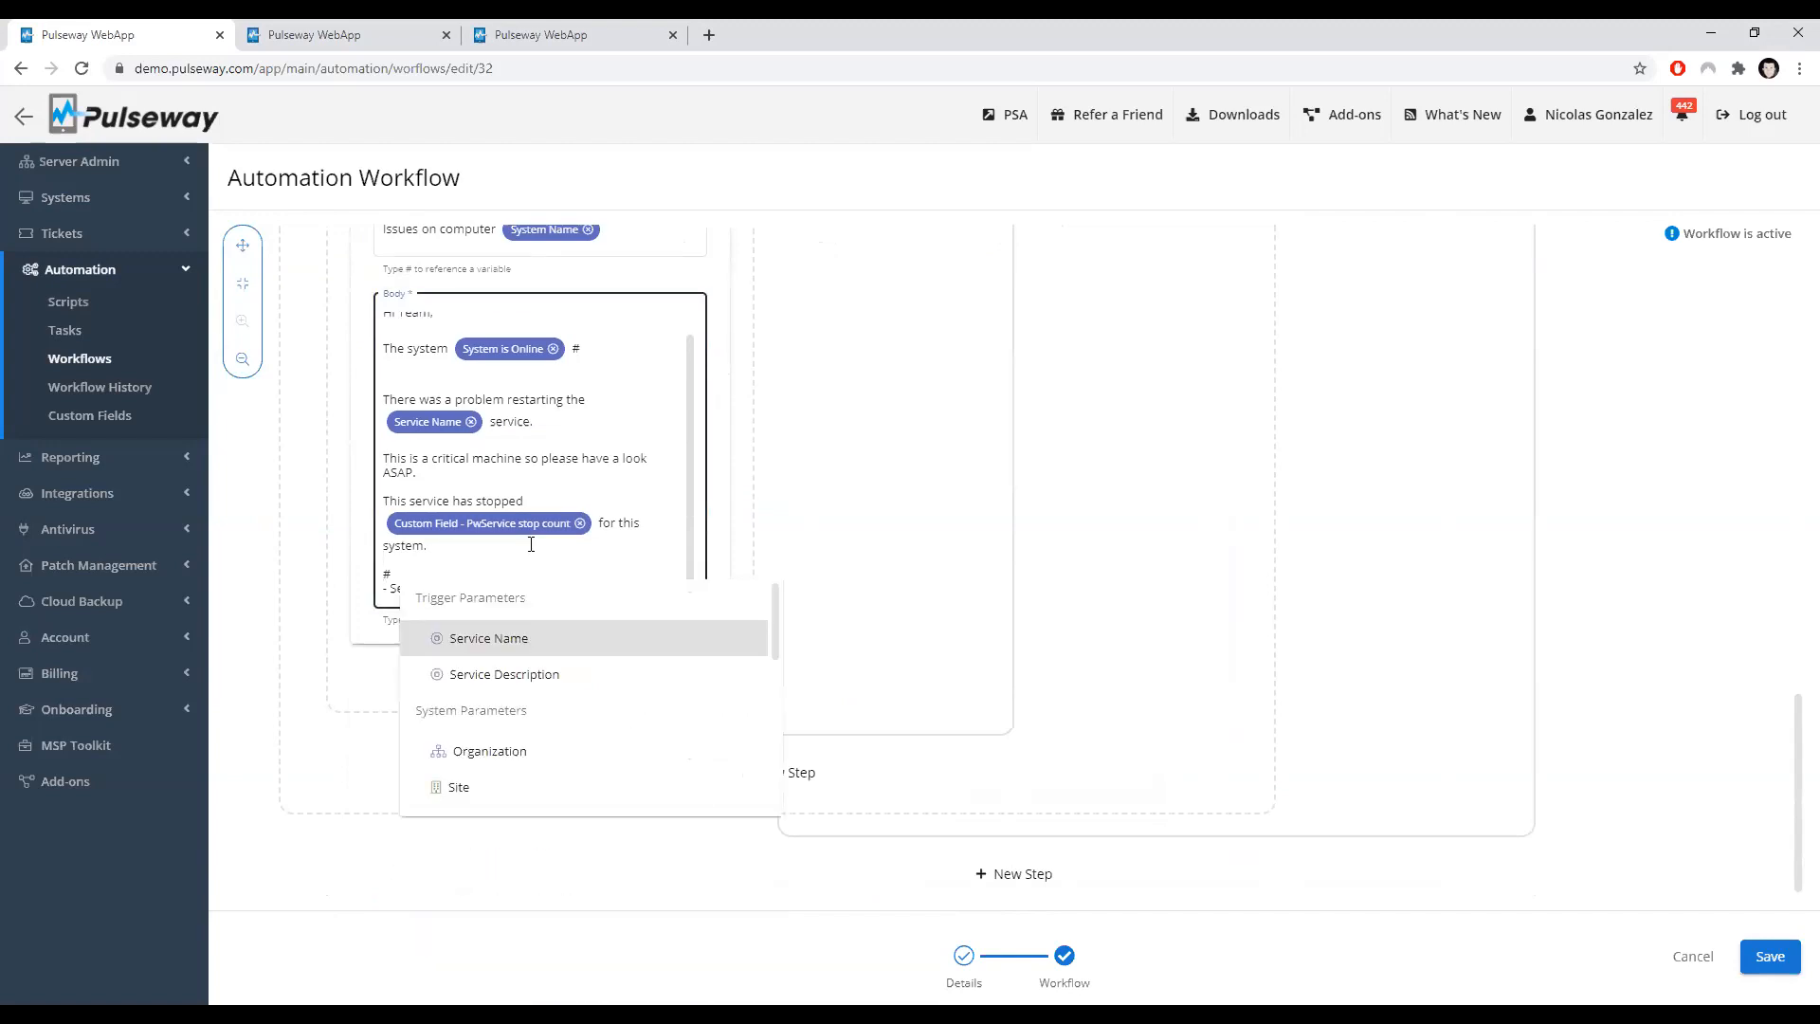
{"action": "scroll", "coordinate": [487, 683], "scroll_direction": "down", "scroll_amount": 6}
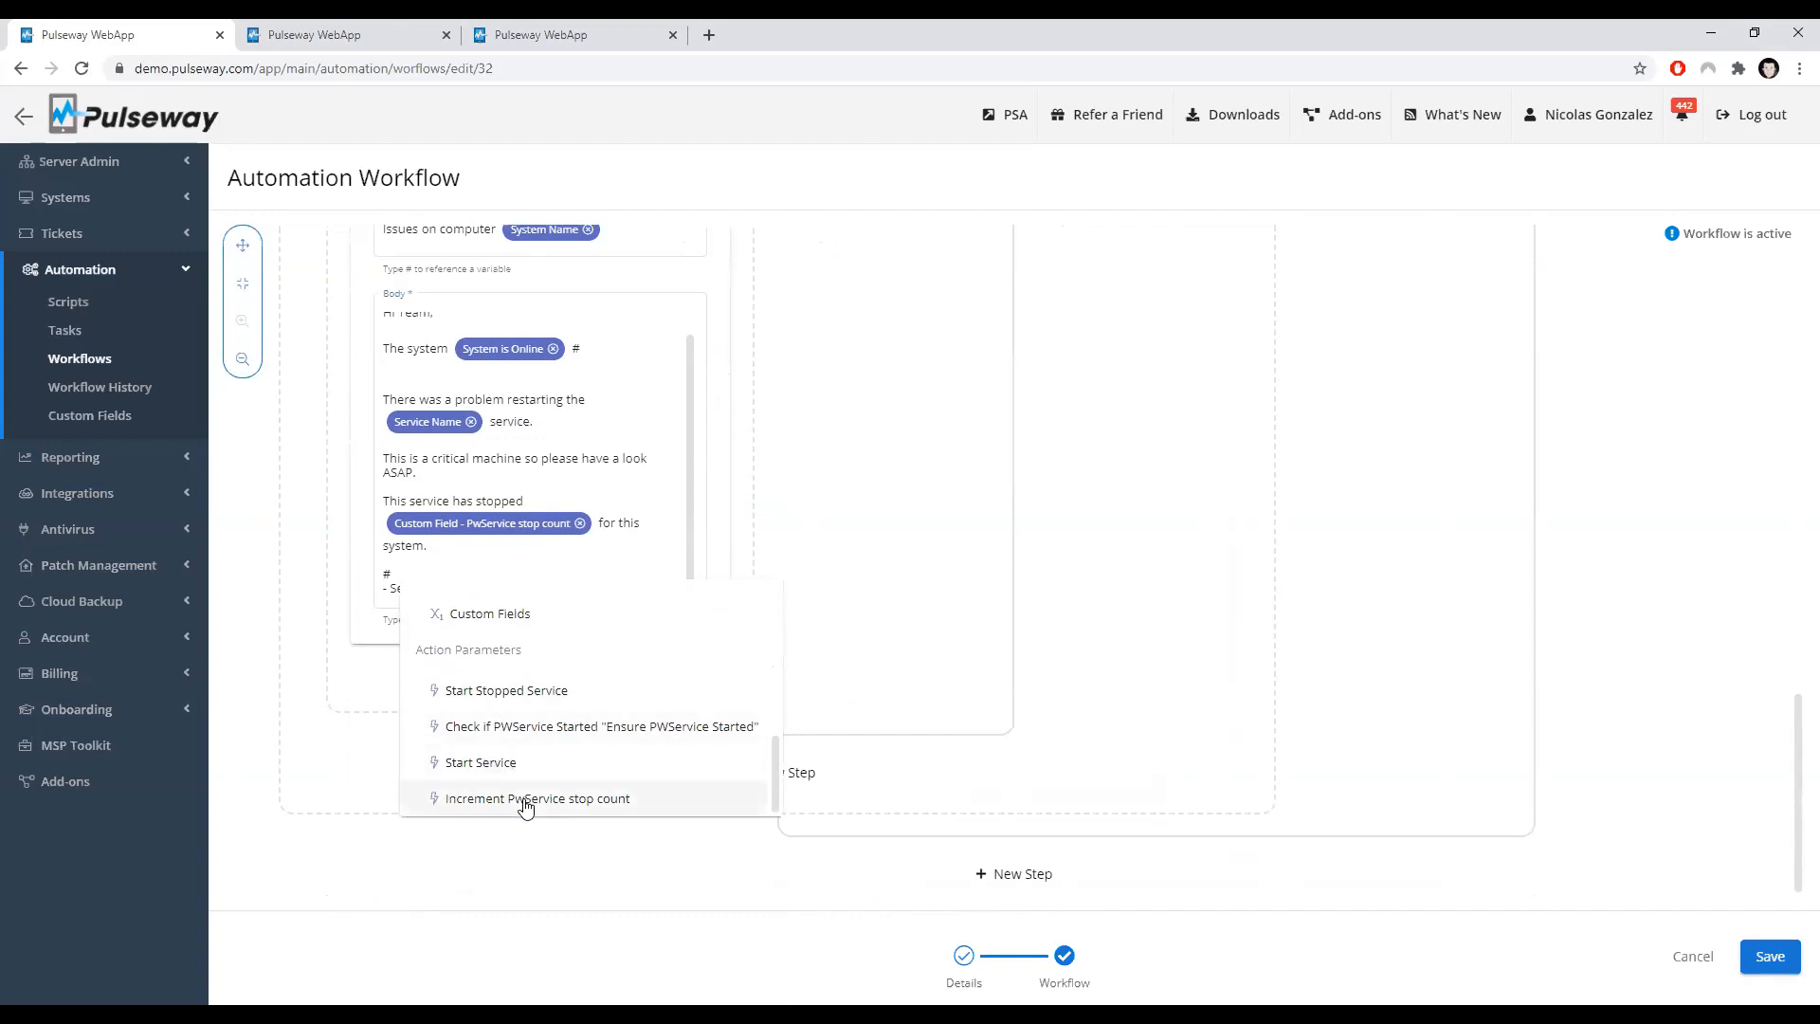
{"action": "left_click", "coordinate": [526, 799]}
{"action": "left_click", "coordinate": [480, 634]}
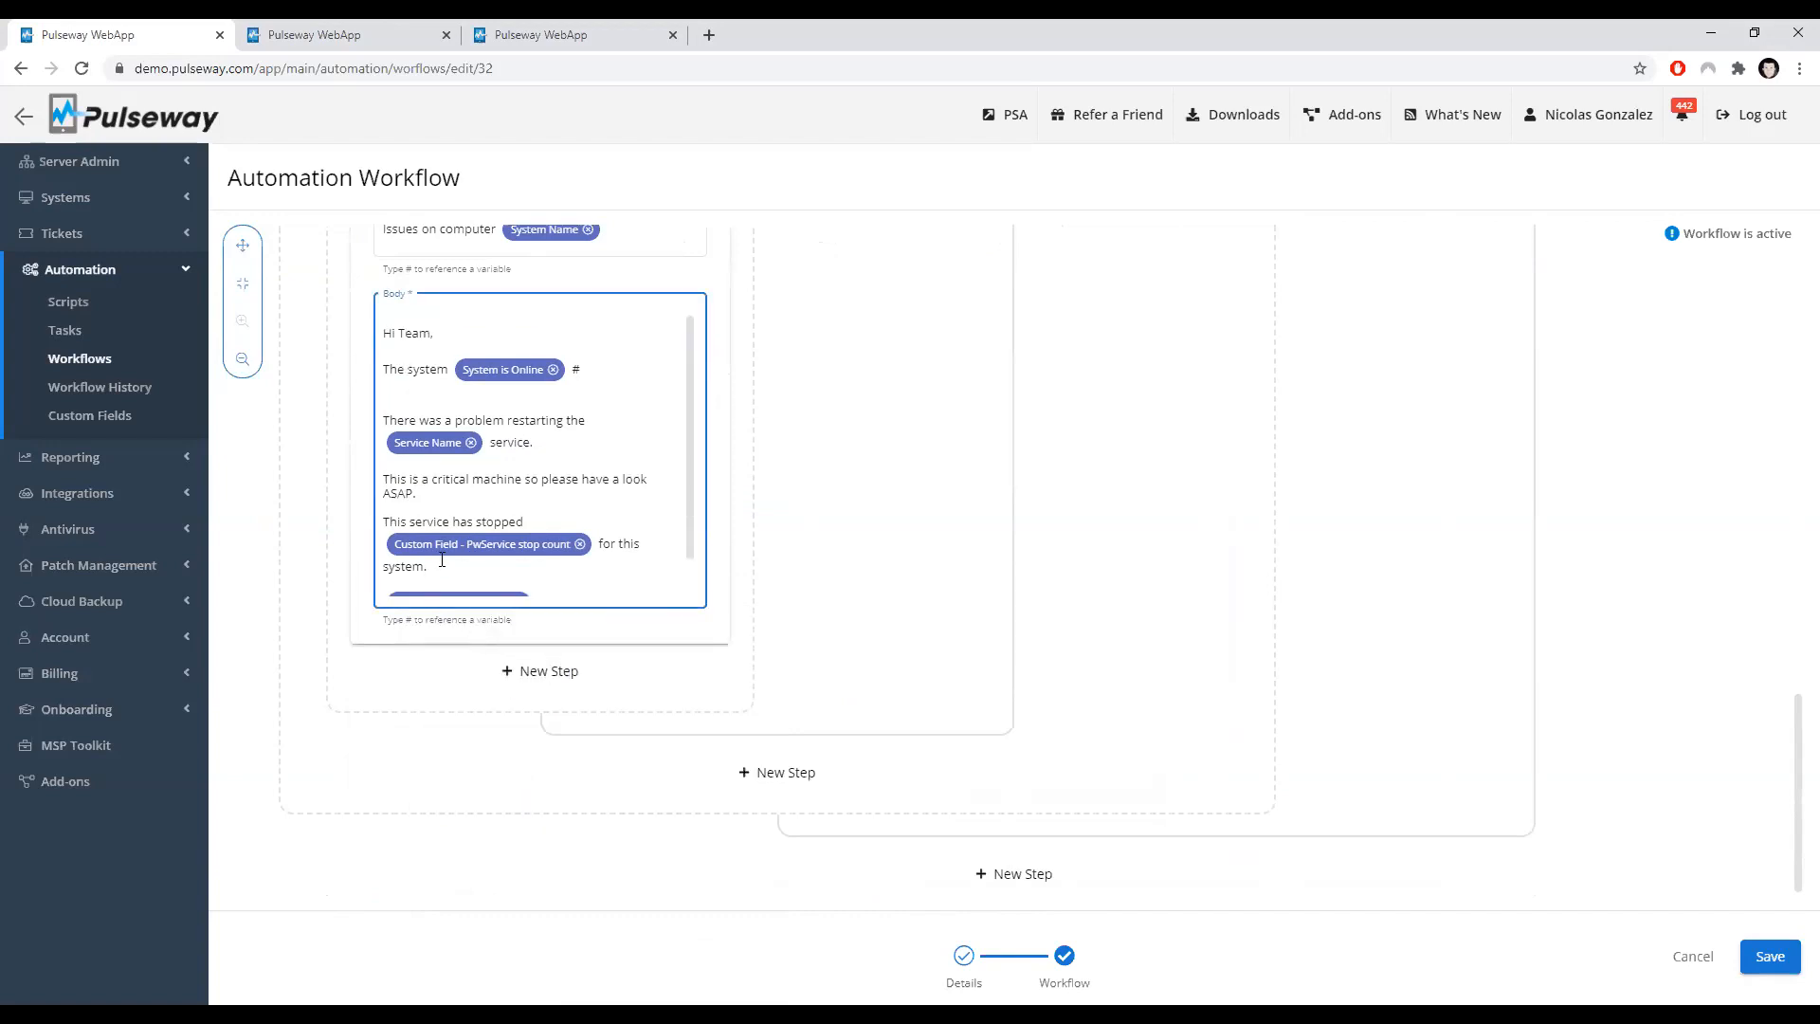
Step: Zoom out and review the reordered success branch and the edited Send Email body
{"action": "scroll", "coordinate": [442, 561], "scroll_direction": "down", "scroll_amount": 1}
{"action": "scroll", "coordinate": [531, 531], "scroll_direction": "up", "scroll_amount": 1}
{"action": "scroll", "coordinate": [850, 585], "scroll_direction": "up", "scroll_amount": 2}
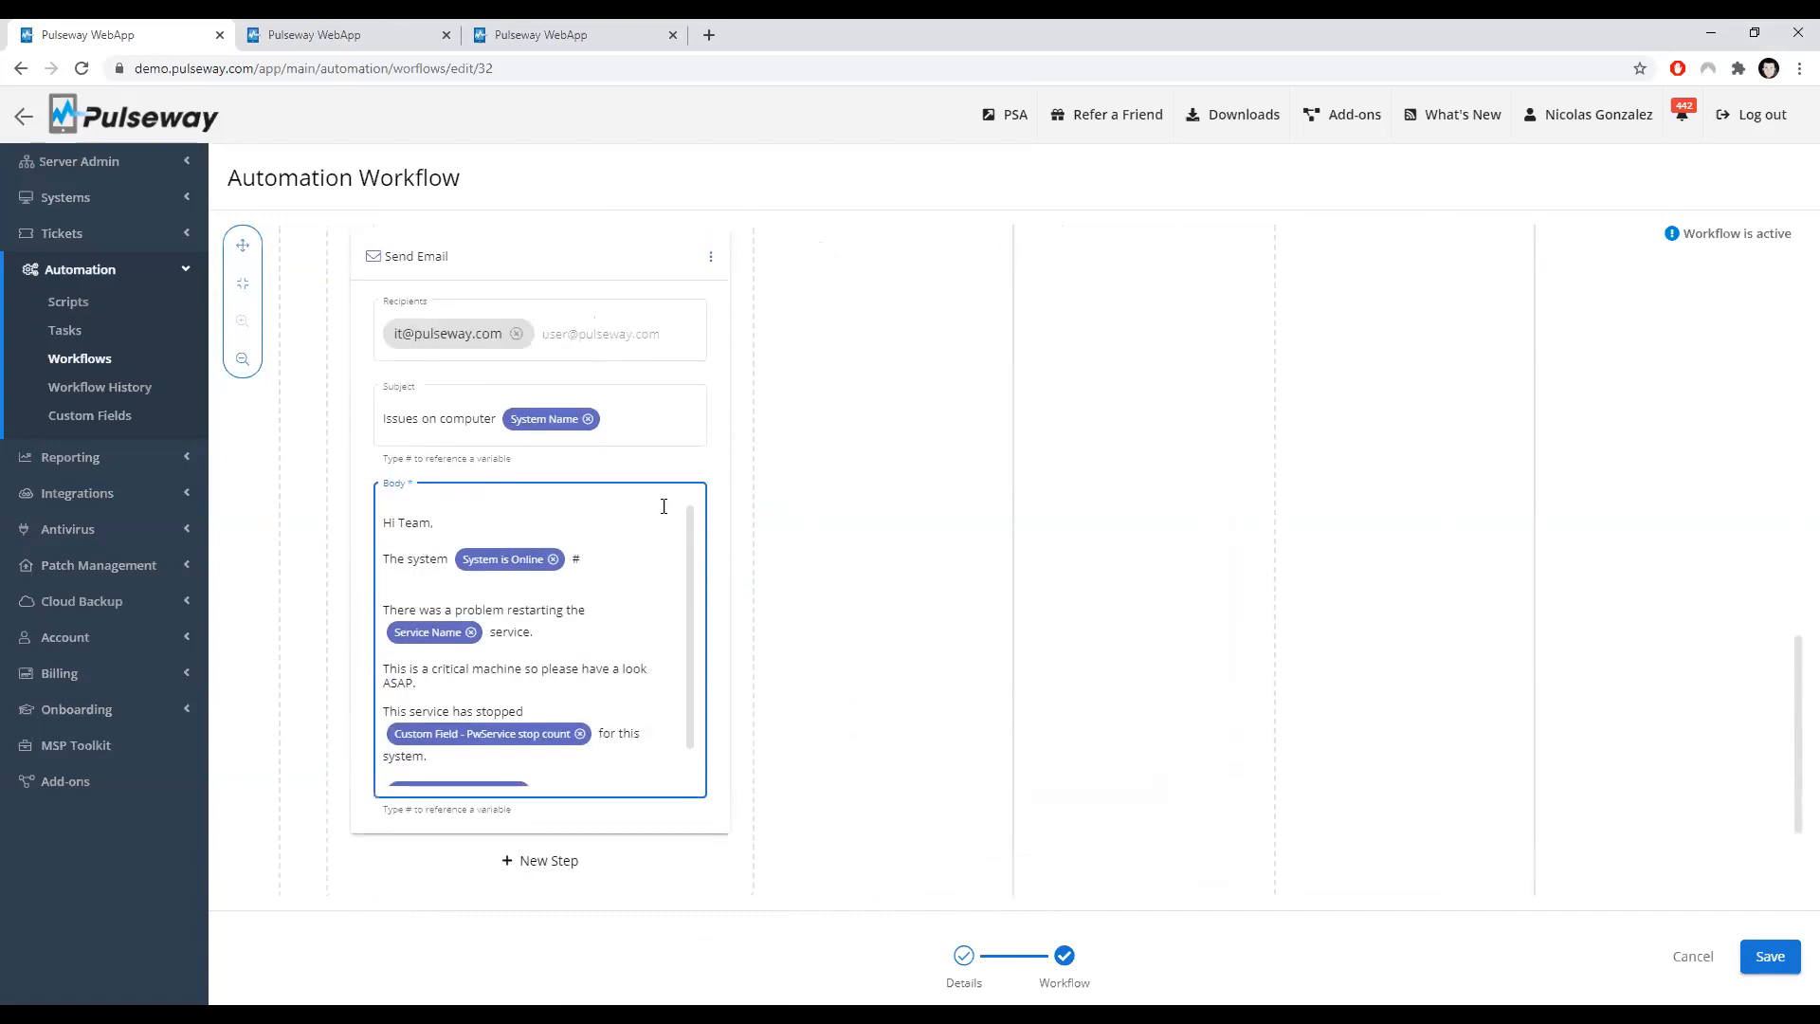
{"action": "scroll", "coordinate": [455, 398], "scroll_direction": "up", "scroll_amount": 3}
{"action": "left_click", "coordinate": [450, 275]}
{"action": "scroll", "coordinate": [420, 304], "scroll_direction": "up", "scroll_amount": 1}
{"action": "left_click", "coordinate": [242, 363]}
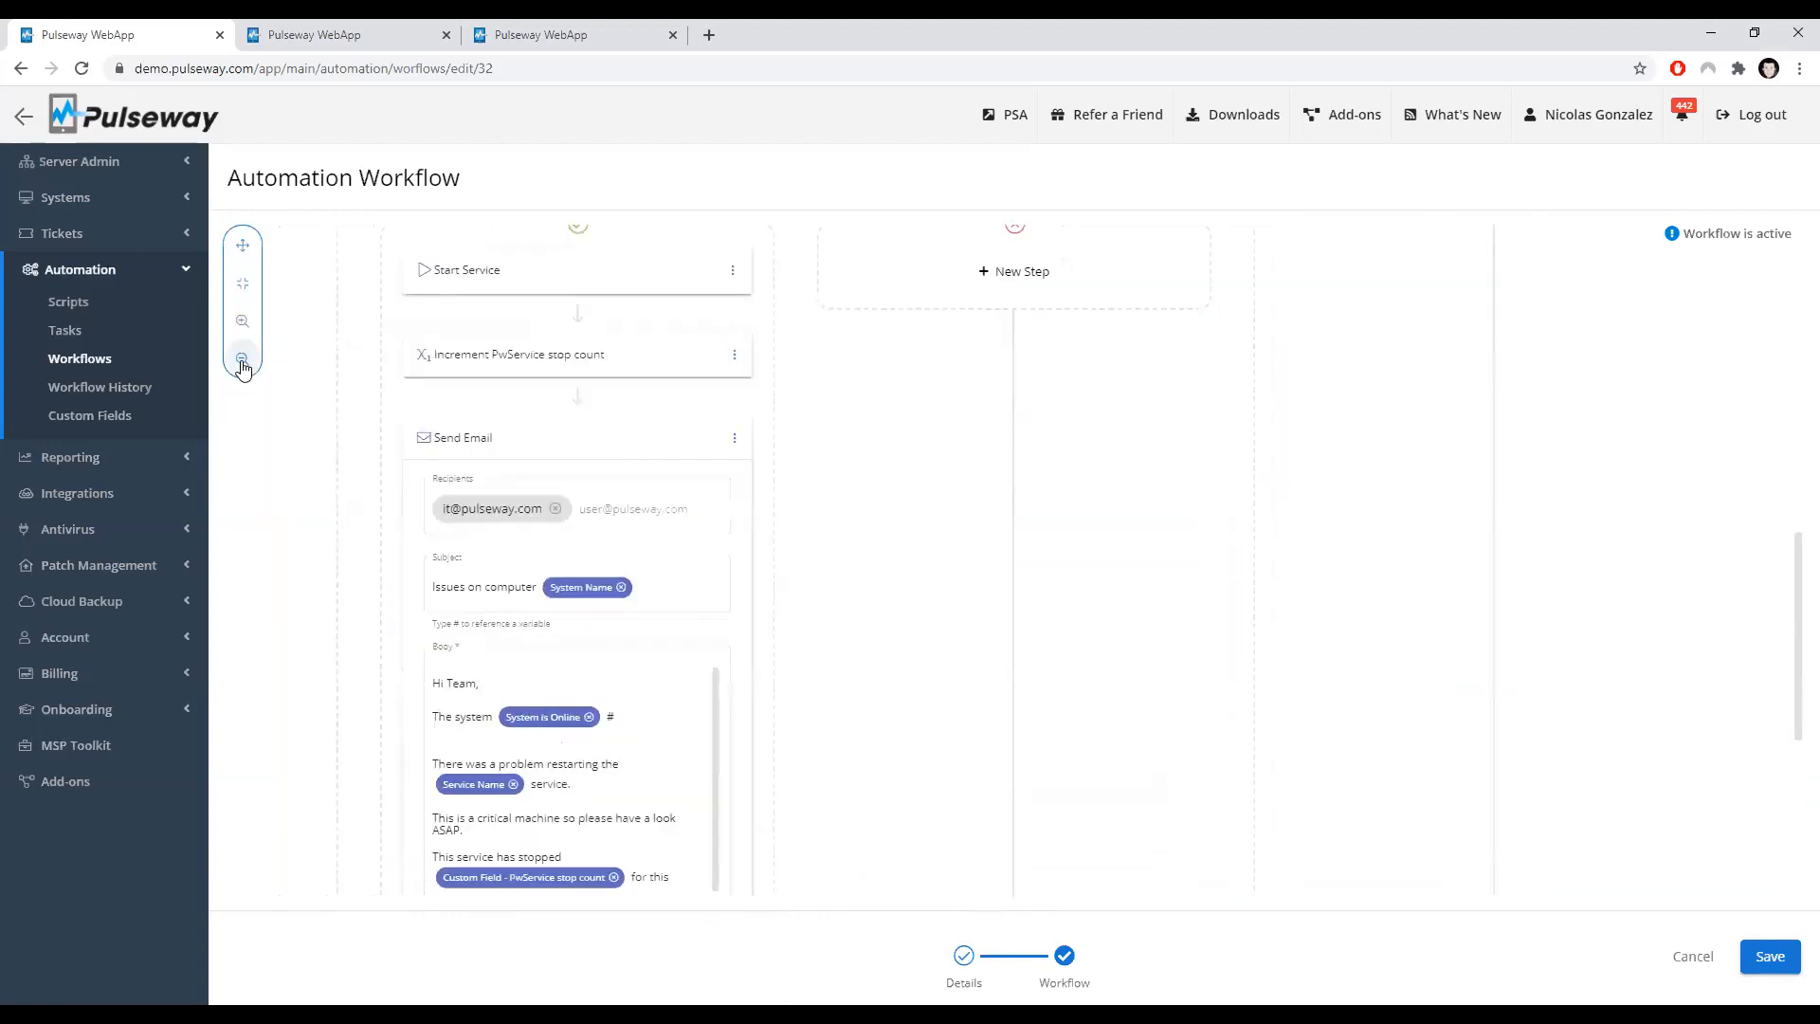
{"action": "scroll", "coordinate": [512, 398], "scroll_direction": "up", "scroll_amount": 2}
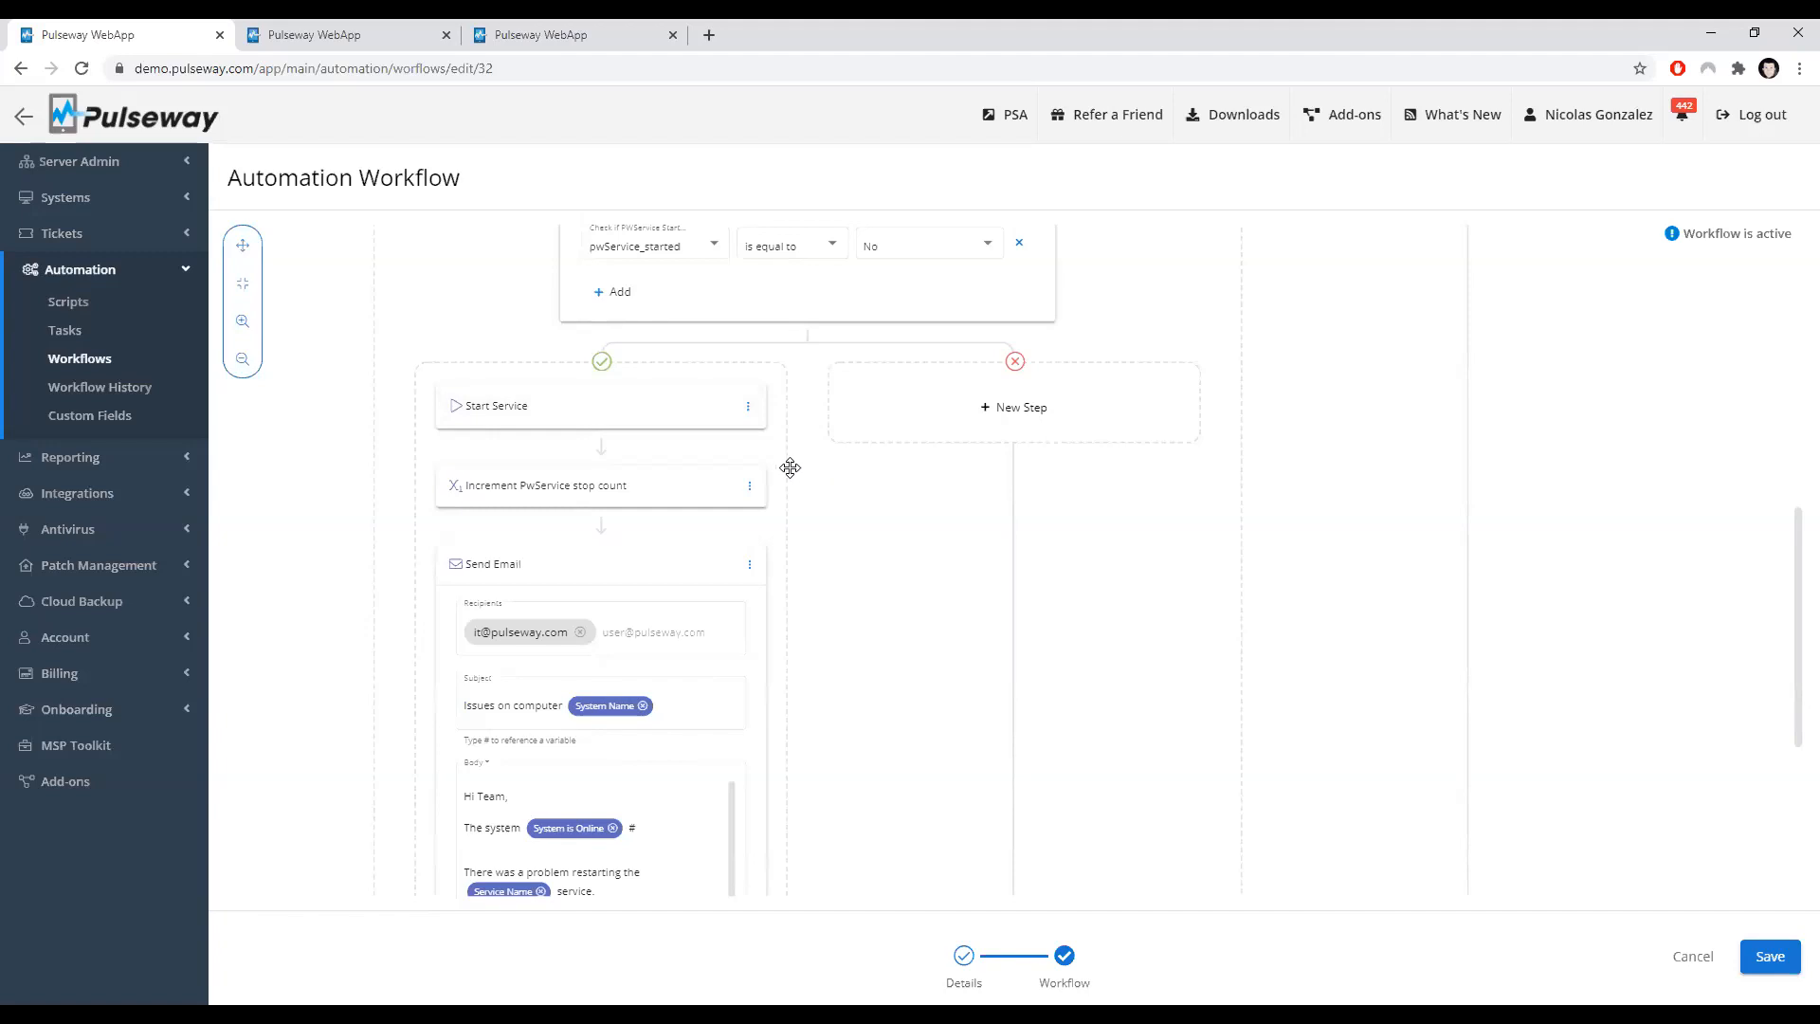
{"action": "scroll", "coordinate": [629, 642], "scroll_direction": "down", "scroll_amount": 4}
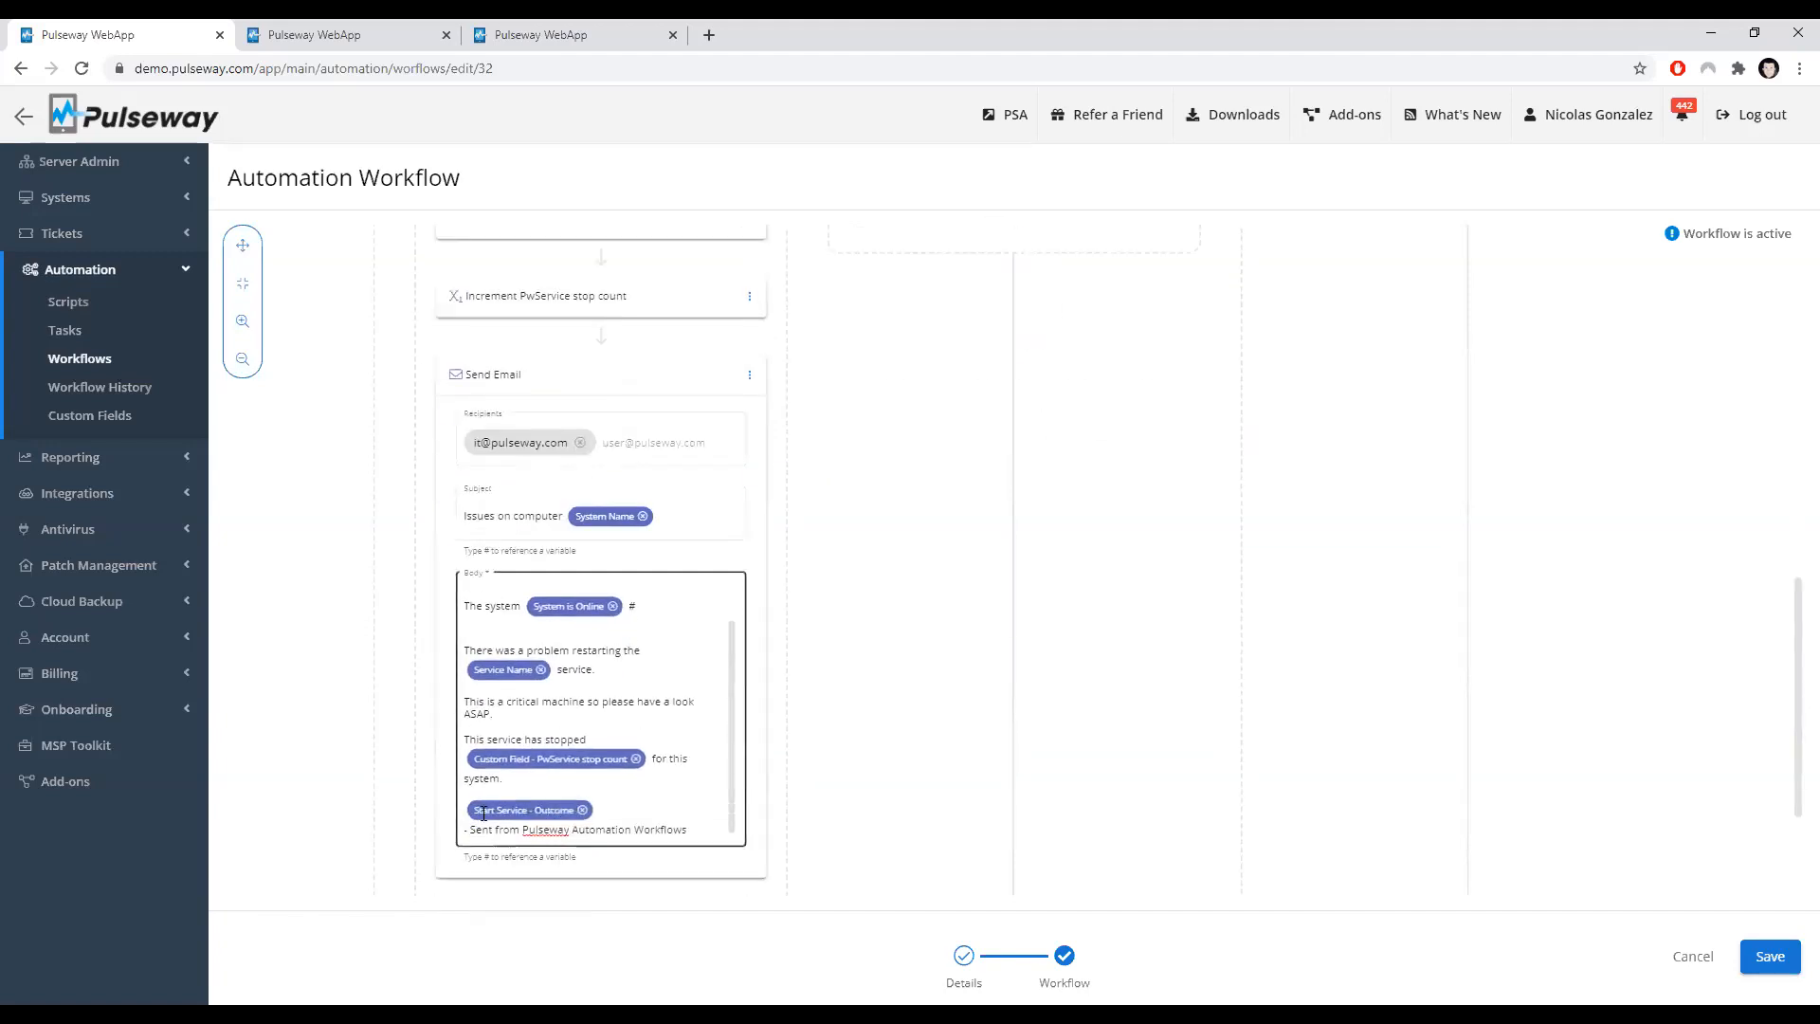